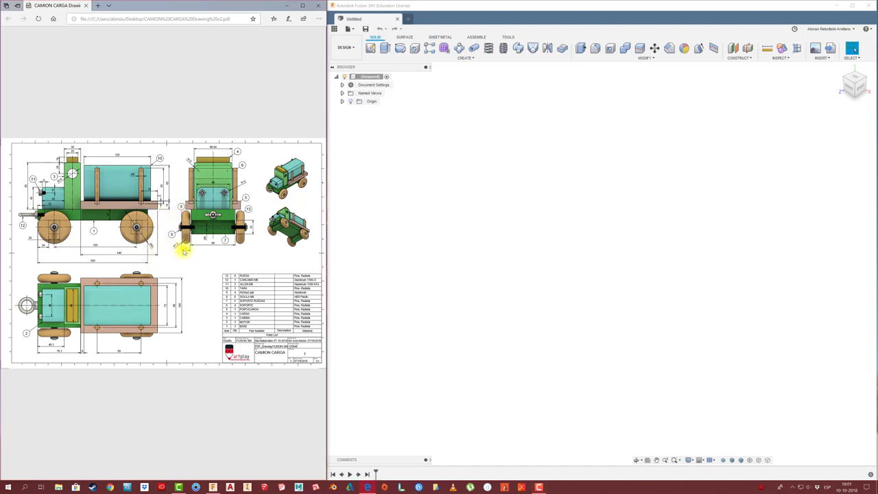
- Zoom into the truck PDF and pan to frame the side, front and top views
{"action": "scroll", "coordinate": [173, 251], "scroll_direction": "up", "scroll_amount": 2, "text": "ctrl"}
{"action": "scroll", "coordinate": [168, 249], "scroll_direction": "up", "scroll_amount": 2, "text": "ctrl"}
{"action": "scroll", "coordinate": [168, 246], "scroll_direction": "up", "scroll_amount": 1, "text": "ctrl"}
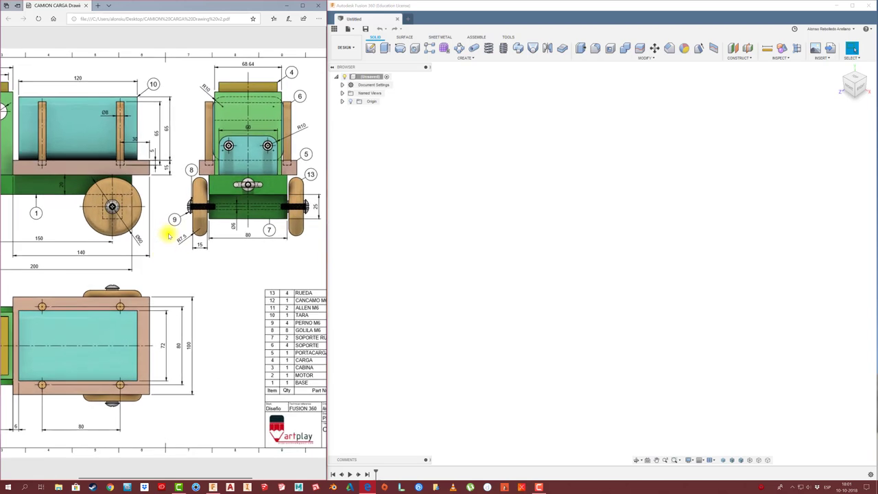
{"action": "scroll", "coordinate": [68, 191], "scroll_direction": "left", "scroll_amount": 3}
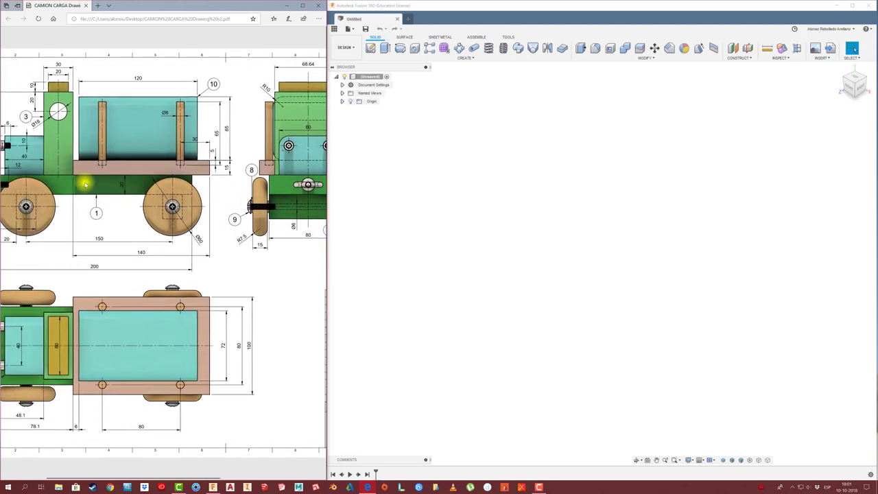
{"action": "scroll", "coordinate": [80, 187], "scroll_direction": "left", "scroll_amount": 1}
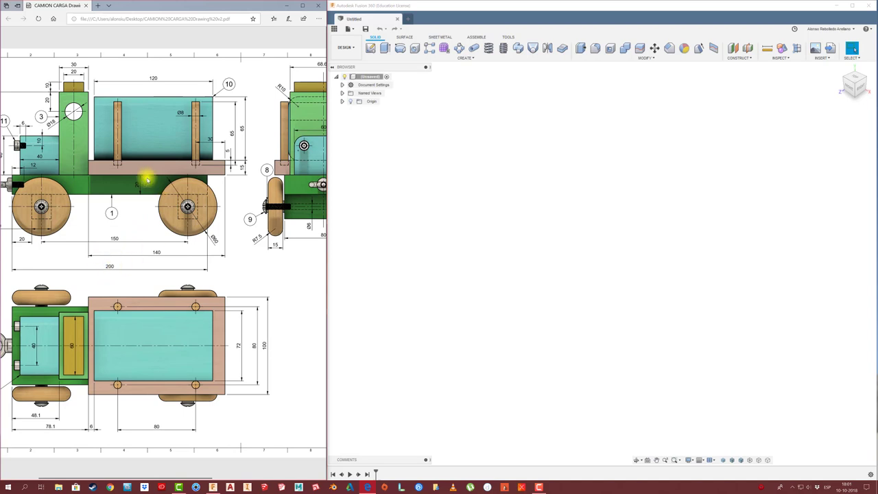
{"action": "scroll", "coordinate": [278, 258], "scroll_direction": "right", "scroll_amount": 1}
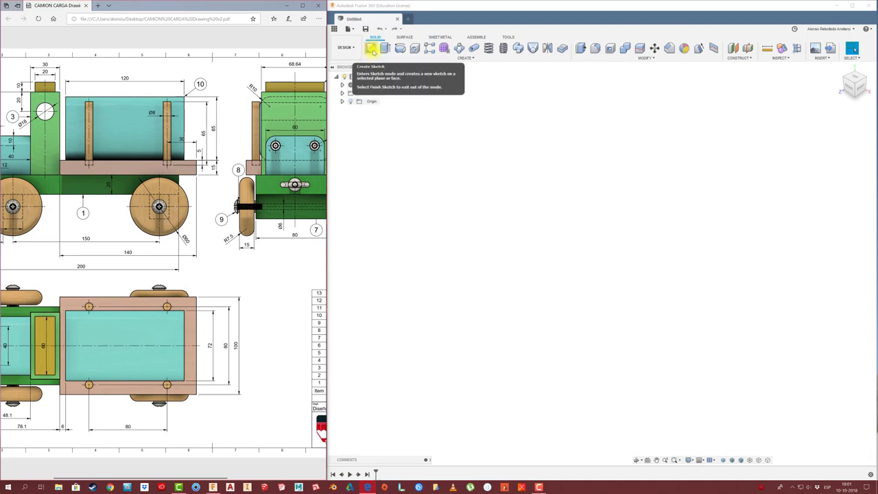
- Draw a centre rectangle from the origin in a new sketch on the ground plane
{"action": "left_click", "coordinate": [371, 49]}
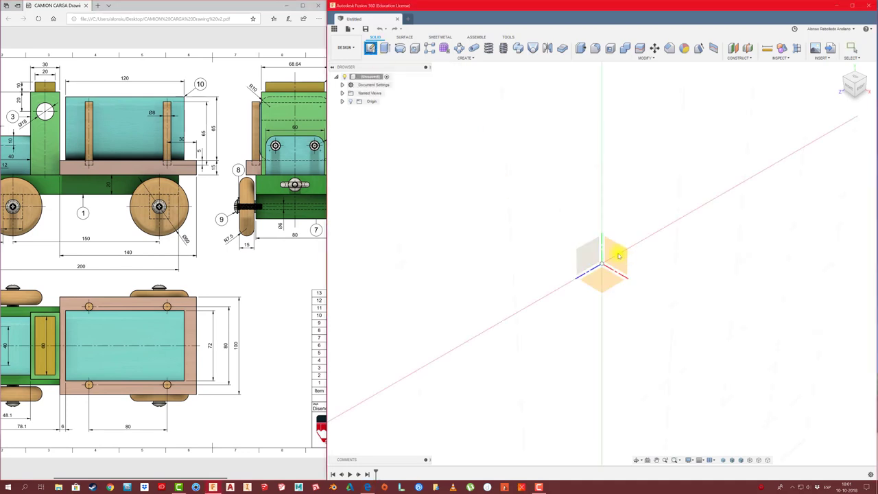
{"action": "left_click", "coordinate": [603, 286]}
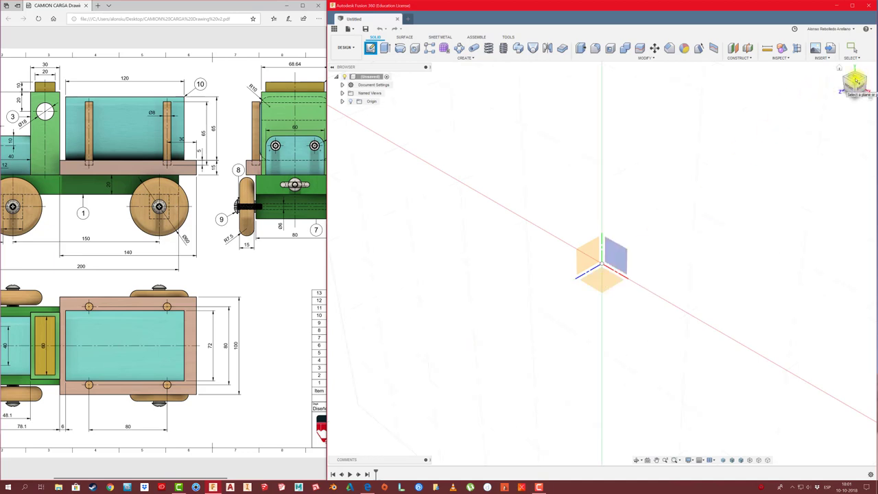
{"action": "left_click", "coordinate": [603, 280]}
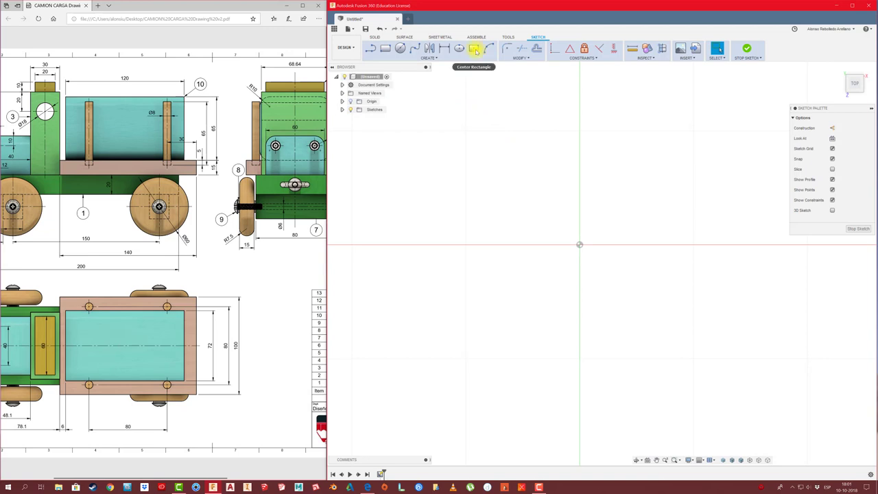
{"action": "left_click", "coordinate": [474, 50]}
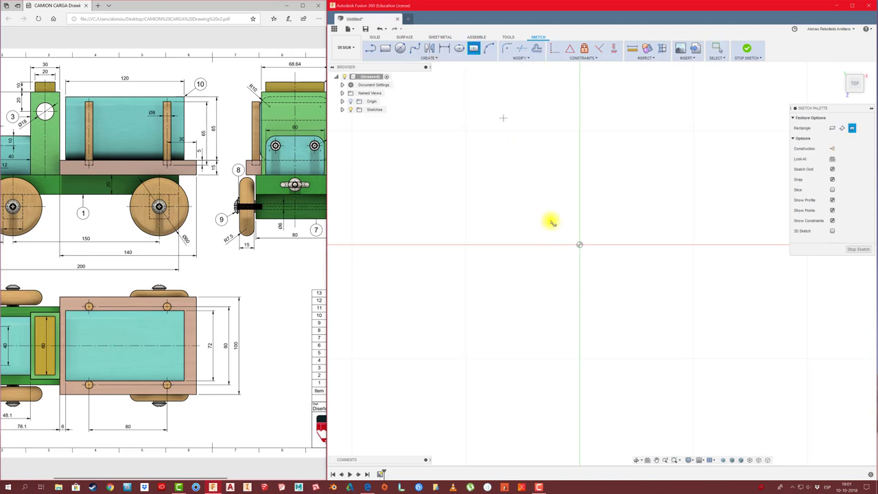
{"action": "left_click", "coordinate": [580, 245]}
{"action": "left_click", "coordinate": [719, 185]}
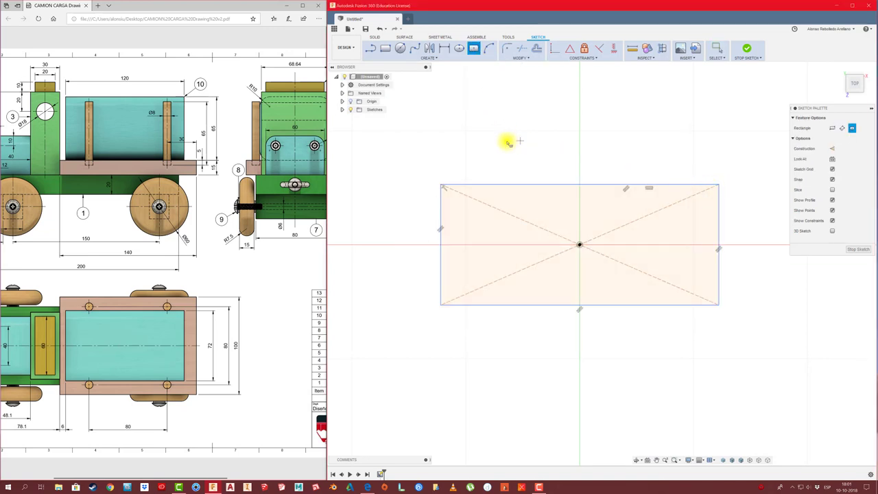
- Dimension the rectangle to 200 mm wide and 80 mm tall
{"action": "key", "text": "d"}
{"action": "left_click", "coordinate": [563, 305]}
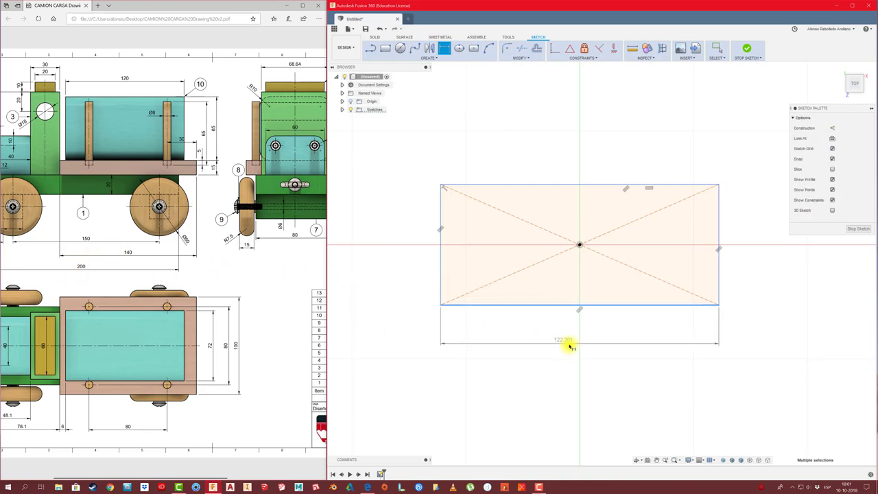
{"action": "left_click", "coordinate": [569, 344]}
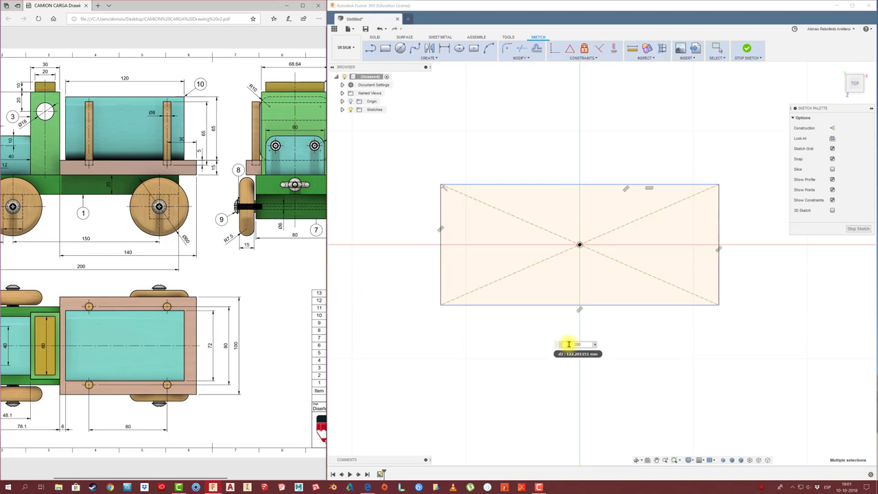
{"action": "key", "text": "Return"}
{"action": "scroll", "coordinate": [408, 276], "scroll_direction": "down", "scroll_amount": 2}
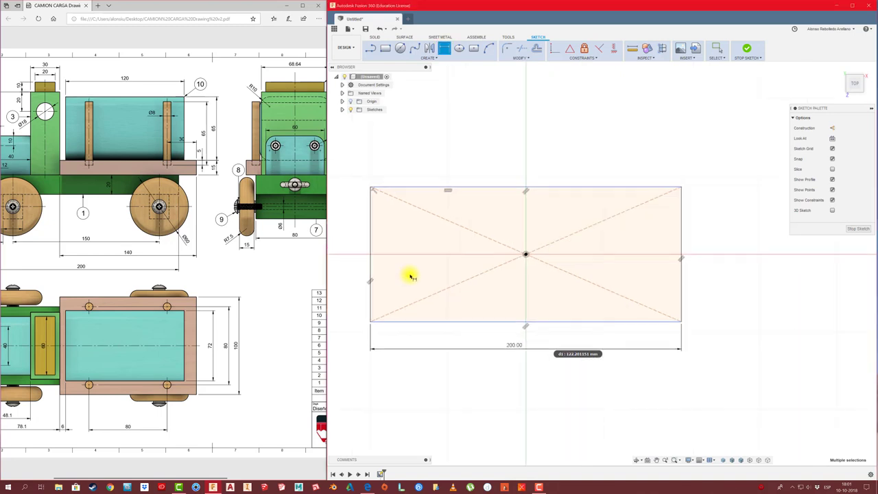
{"action": "left_click", "coordinate": [371, 269]}
{"action": "left_click", "coordinate": [353, 265]}
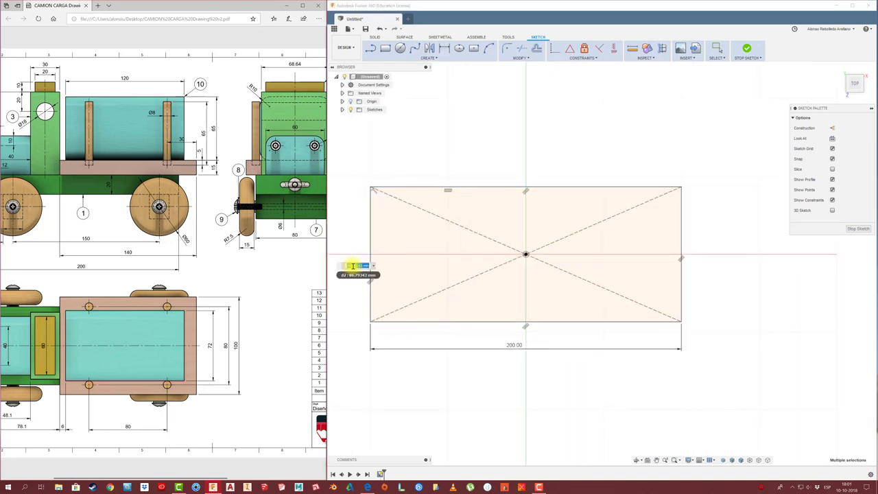
{"action": "type", "text": "80"}
{"action": "key", "text": "Return"}
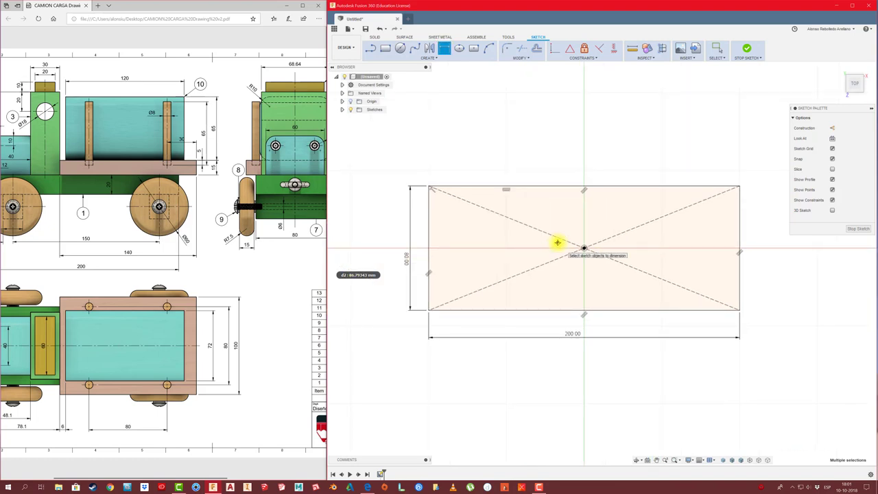
{"action": "key", "text": "e"}
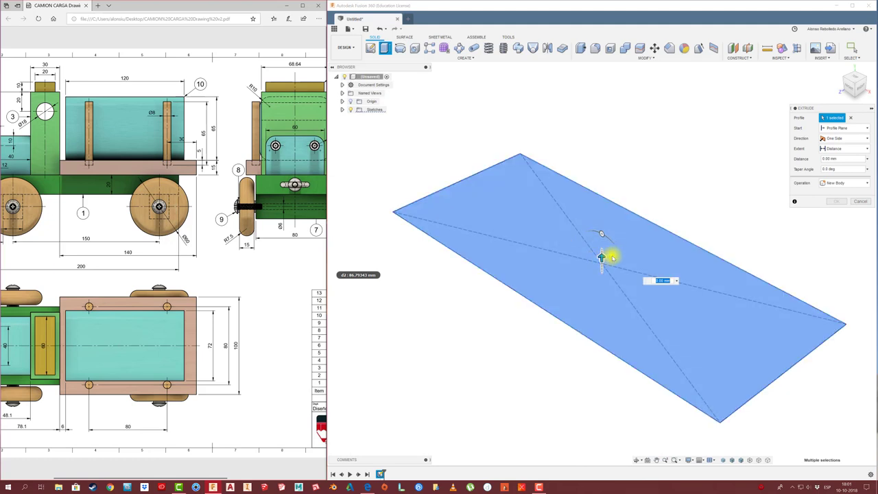
- Extrude the 200 × 80 rectangle 20 mm into a solid block and turn on component colour cycling
{"action": "left_click_drag", "start_coordinate": [602, 258], "coordinate": [602, 220]}
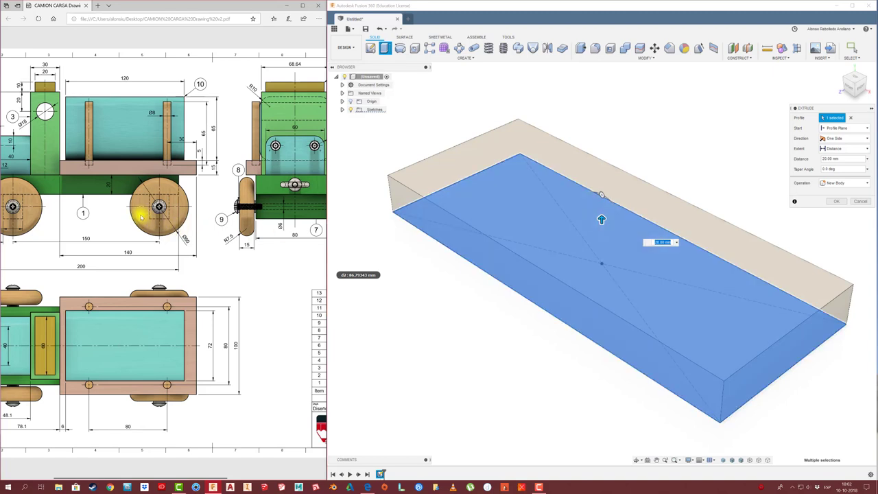
{"action": "key", "text": "Return"}
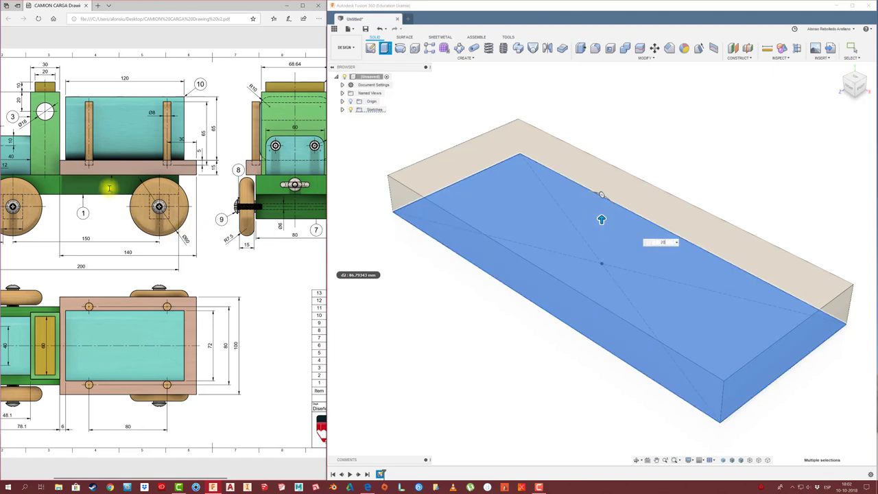
{"action": "scroll", "coordinate": [535, 206], "scroll_direction": "down", "scroll_amount": 2}
{"action": "scroll", "coordinate": [564, 214], "scroll_direction": "down", "scroll_amount": 1}
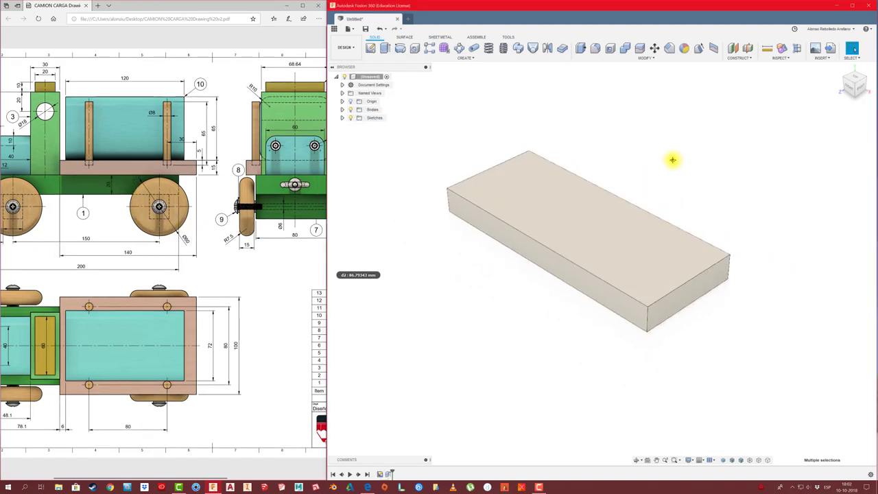
{"action": "middle_click_drag", "start_coordinate": [672, 158], "coordinate": [645, 168]}
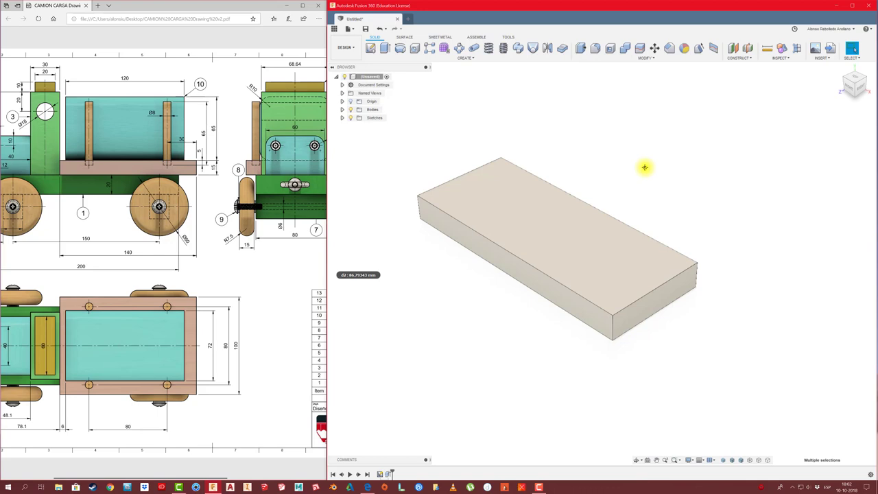
{"action": "left_click", "coordinate": [782, 49]}
{"action": "middle_click_drag", "start_coordinate": [647, 143], "coordinate": [662, 143]}
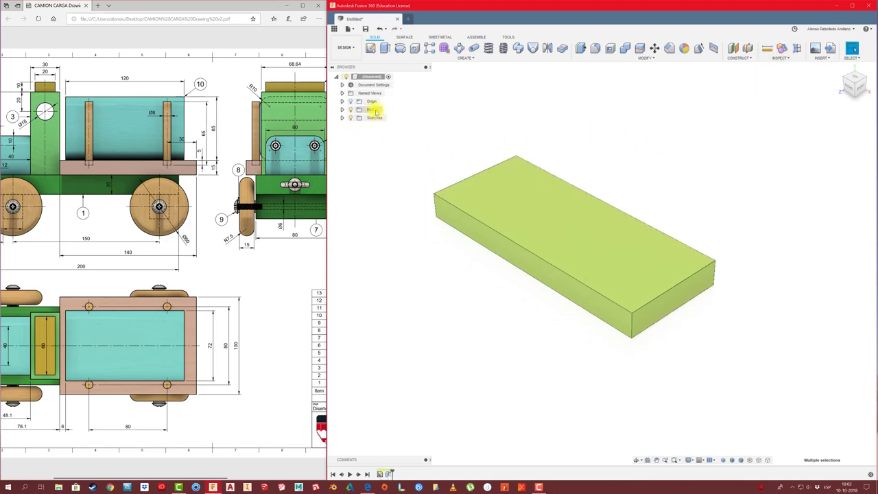
- Convert Body1 into a component and rename it BASE
{"action": "left_click", "coordinate": [342, 109]}
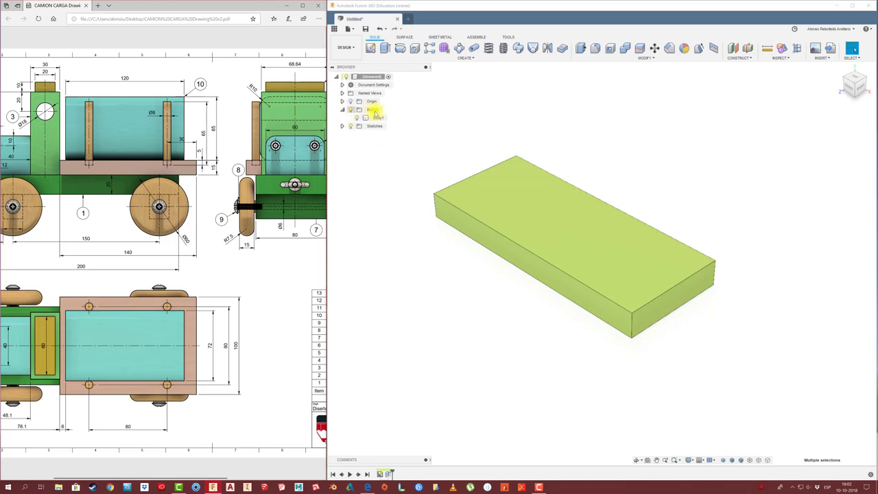
{"action": "right_click", "coordinate": [376, 119]}
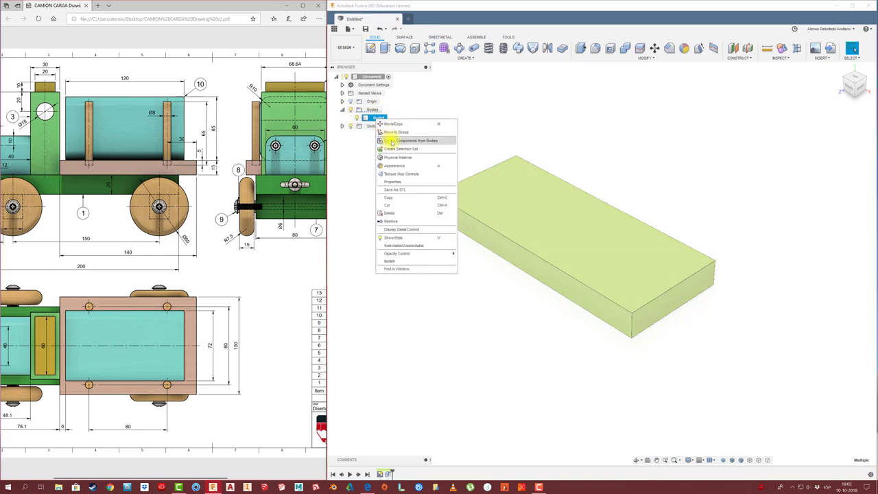
{"action": "left_click", "coordinate": [391, 141]}
{"action": "double_click", "coordinate": [382, 119]}
{"action": "type", "text": "BASE"}
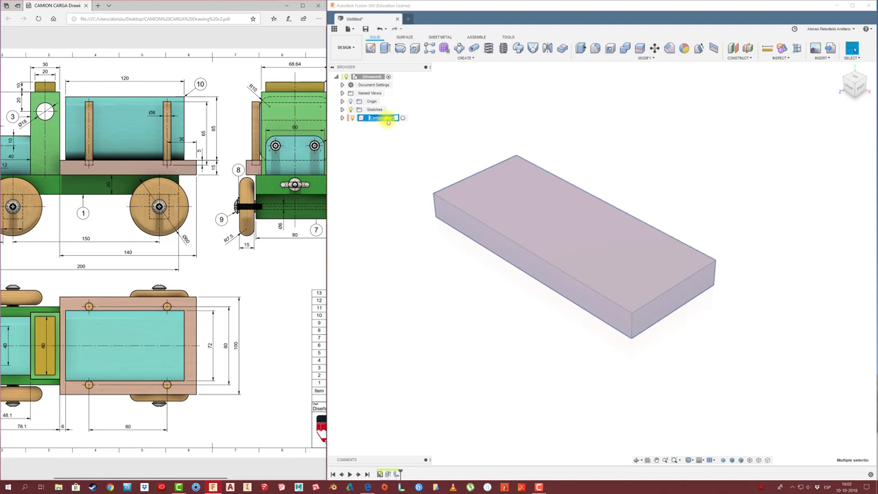
{"action": "left_click", "coordinate": [407, 163]}
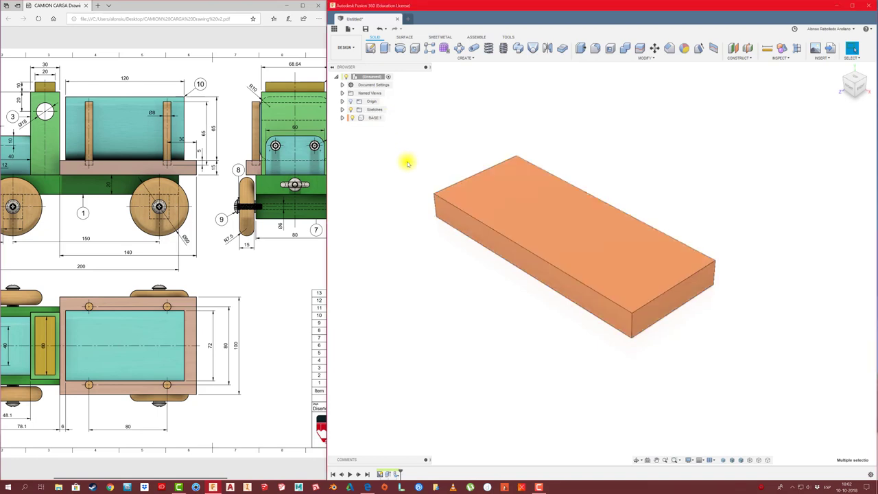
- Apply an action from the BASE component's context menu and orbit the model to a new angle
{"action": "right_click", "coordinate": [374, 118]}
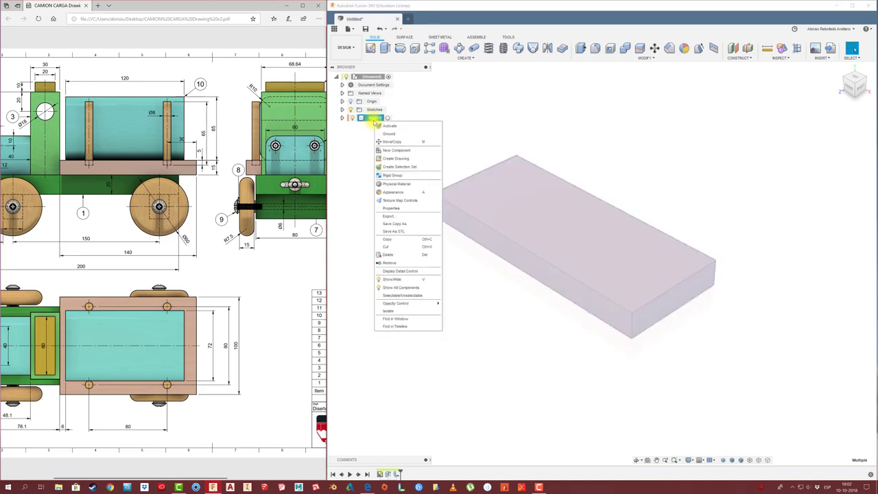
{"action": "left_click", "coordinate": [390, 133]}
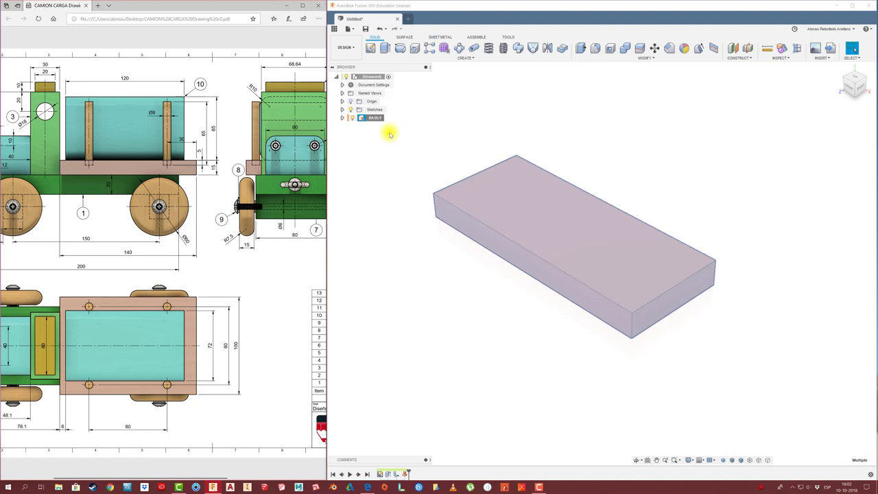
{"action": "left_click", "coordinate": [455, 140]}
{"action": "mouse_move", "coordinate": [455, 139]}
{"action": "middle_mouse_down", "text": "shift"}
{"action": "mouse_move", "coordinate": [553, 153]}
{"action": "mouse_move", "coordinate": [563, 163]}
{"action": "middle_mouse_up", "text": "shift"}
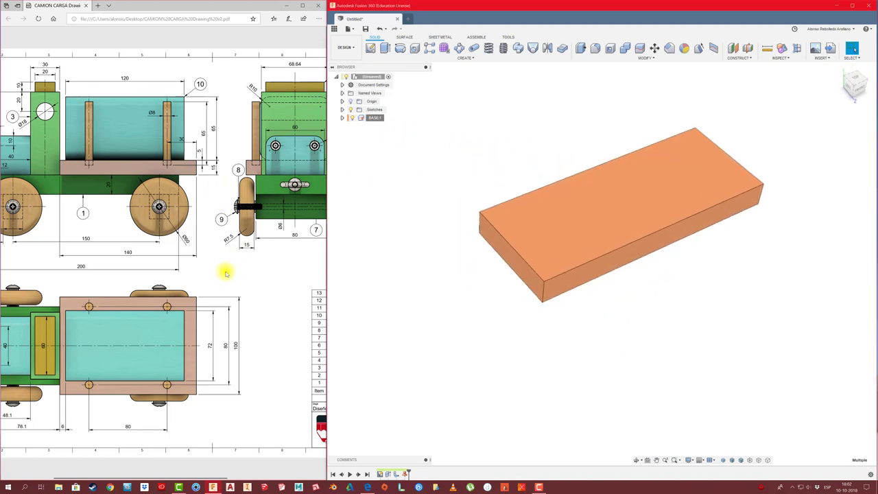
{"action": "left_click", "coordinate": [291, 273]}
{"action": "scroll", "coordinate": [291, 272], "scroll_direction": "left", "scroll_amount": 1}
- Scroll the truck drawing PDF side to side to review its views
{"action": "scroll", "coordinate": [281, 248], "scroll_direction": "left", "scroll_amount": 1}
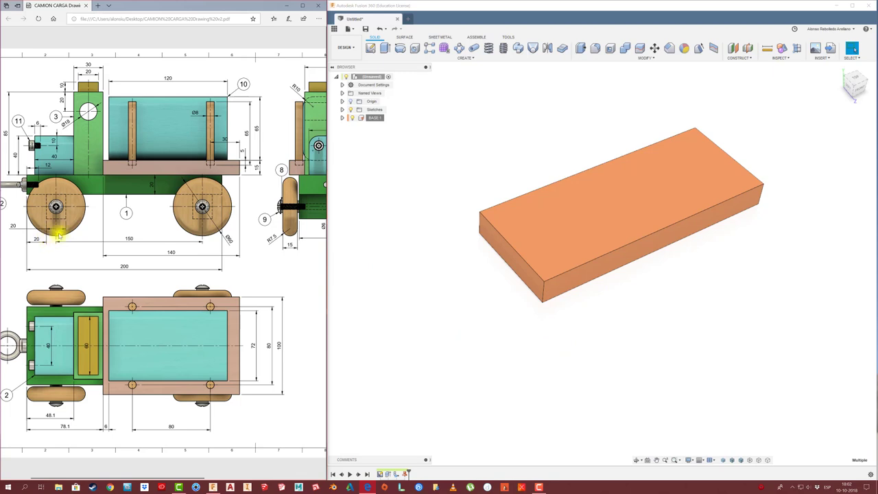
{"action": "scroll", "coordinate": [193, 231], "scroll_direction": "right", "scroll_amount": 2}
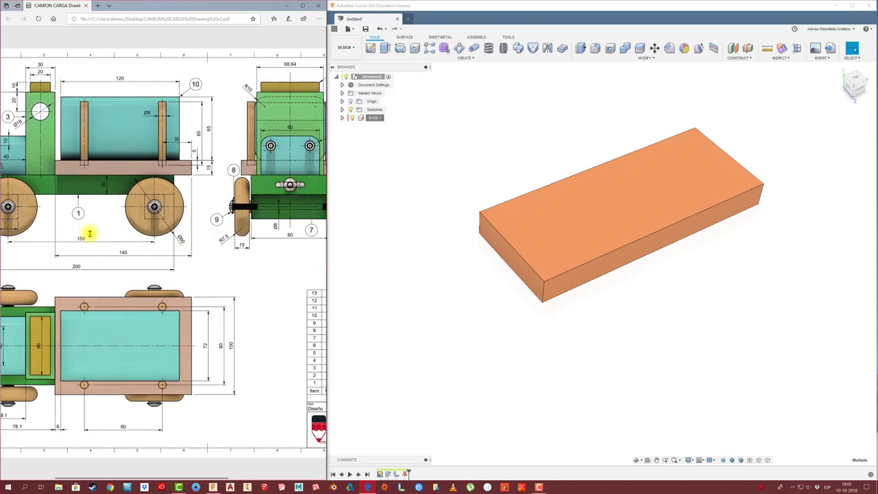
{"action": "scroll", "coordinate": [89, 235], "scroll_direction": "right", "scroll_amount": 1}
{"action": "scroll", "coordinate": [144, 240], "scroll_direction": "right", "scroll_amount": 1}
{"action": "scroll", "coordinate": [219, 241], "scroll_direction": "right", "scroll_amount": 1}
{"action": "scroll", "coordinate": [242, 237], "scroll_direction": "right", "scroll_amount": 1}
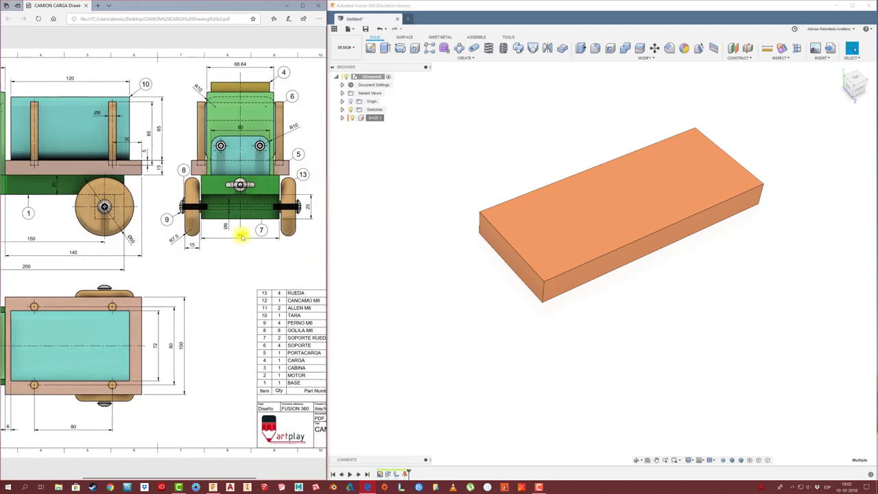
{"action": "scroll", "coordinate": [137, 247], "scroll_direction": "left", "scroll_amount": 1}
{"action": "scroll", "coordinate": [102, 236], "scroll_direction": "left", "scroll_amount": 1}
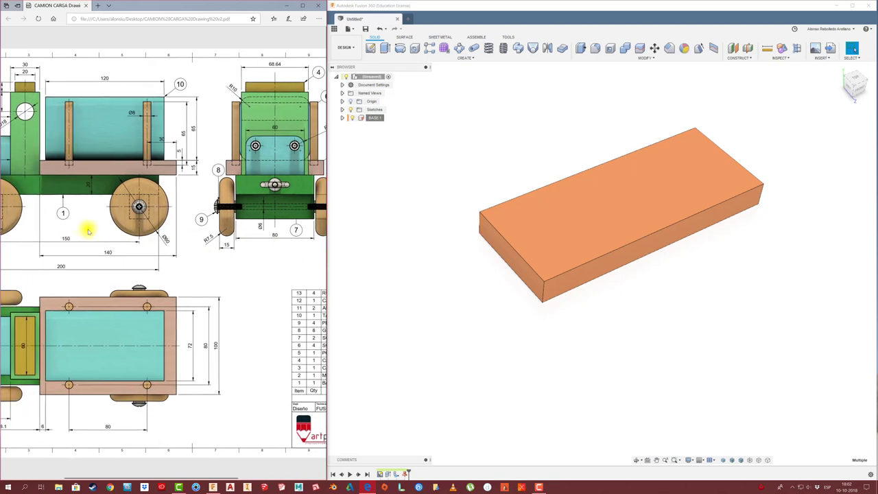
{"action": "scroll", "coordinate": [138, 236], "scroll_direction": "left", "scroll_amount": 1}
{"action": "scroll", "coordinate": [205, 236], "scroll_direction": "left", "scroll_amount": 1}
{"action": "scroll", "coordinate": [137, 236], "scroll_direction": "left", "scroll_amount": 1}
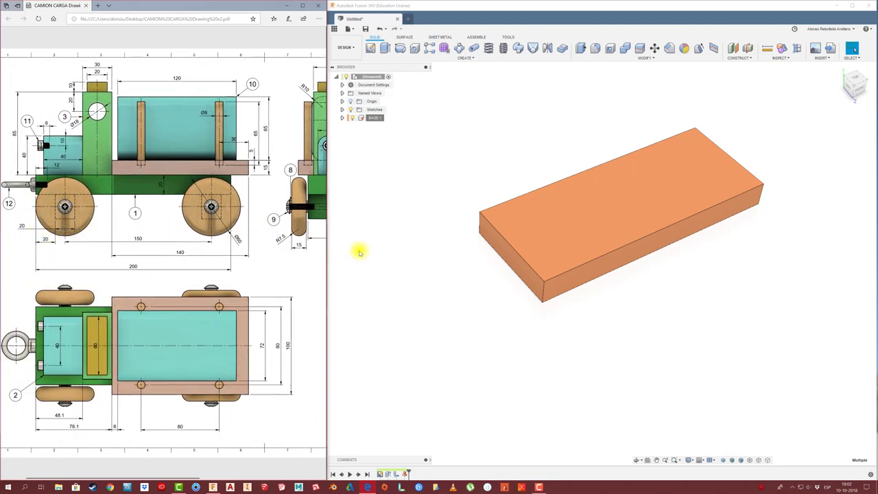
- Add a new component and start a sketch on the base's bottom face
{"action": "left_click", "coordinate": [371, 48]}
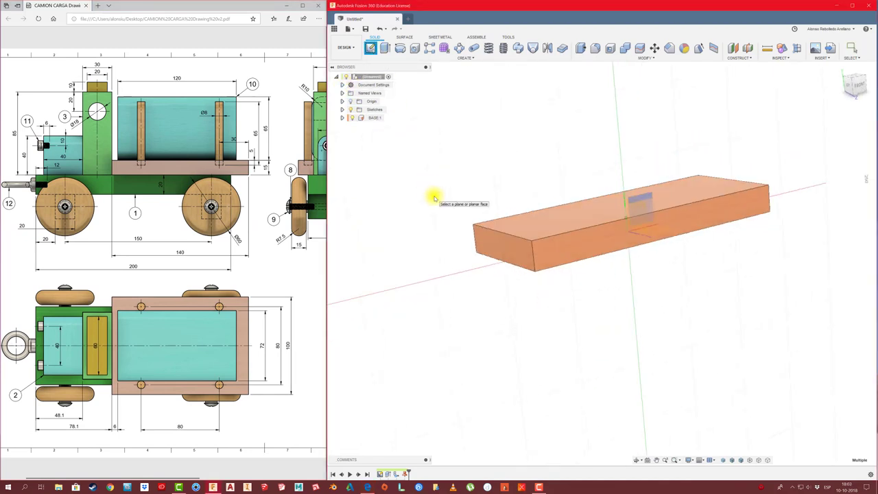
{"action": "middle_click_drag", "start_coordinate": [433, 194], "coordinate": [510, 216], "text": "shift"}
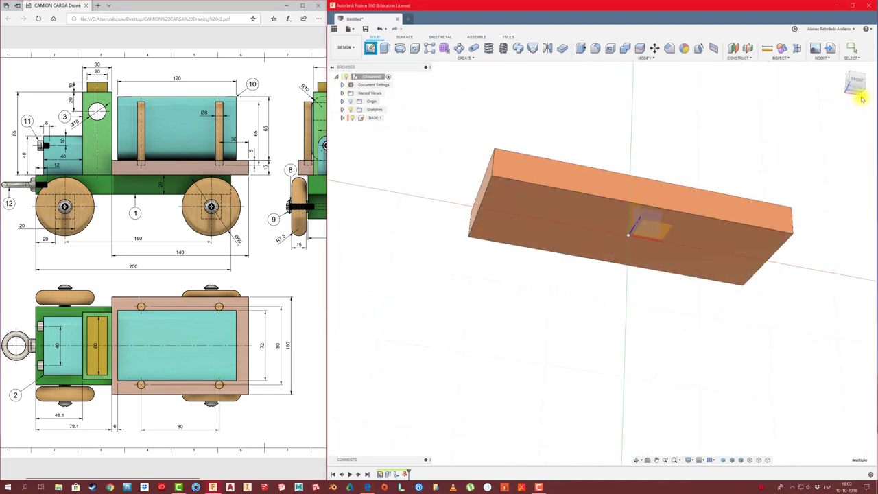
{"action": "left_click", "coordinate": [549, 204]}
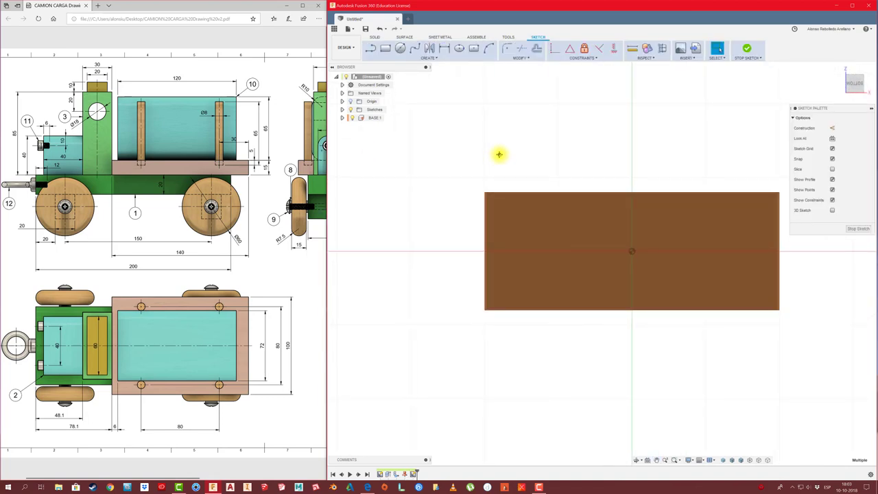
{"action": "right_click", "coordinate": [372, 77]}
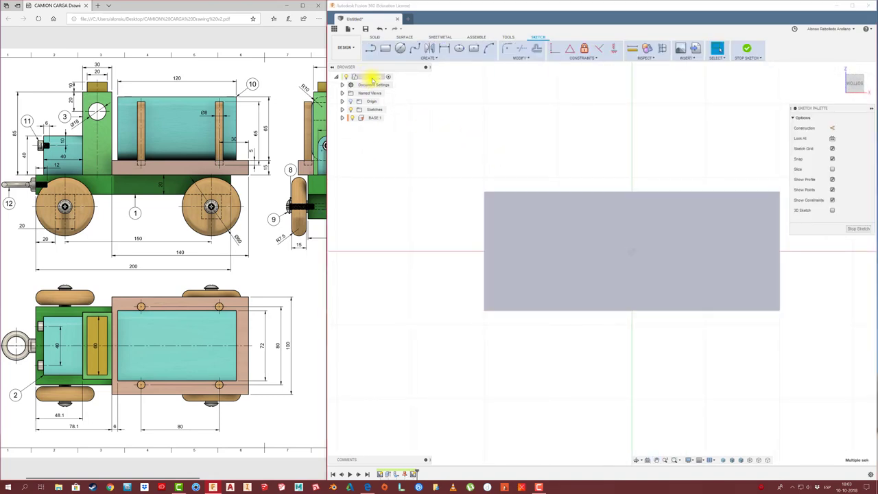
{"action": "left_click", "coordinate": [392, 83]}
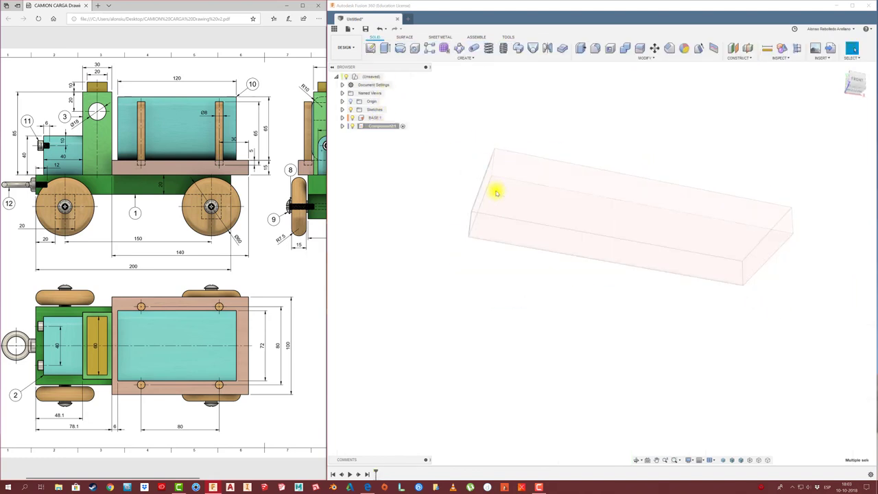
{"action": "left_click", "coordinate": [517, 210]}
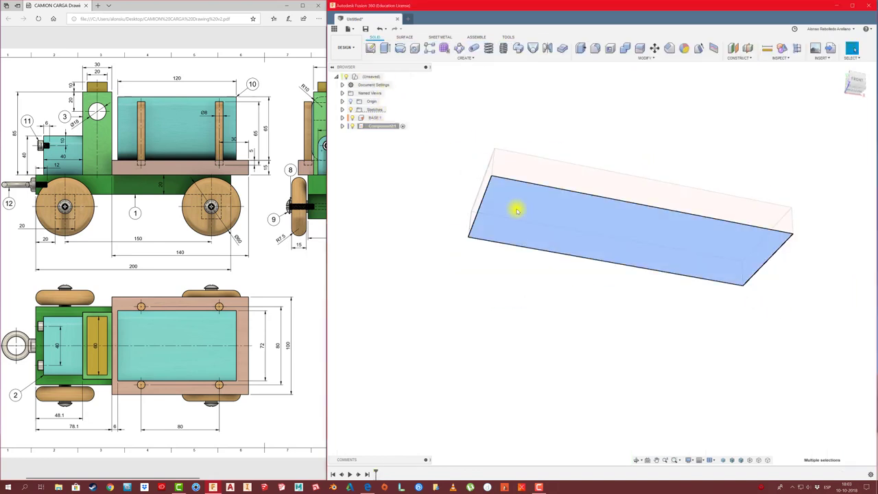
{"action": "left_click", "coordinate": [371, 48]}
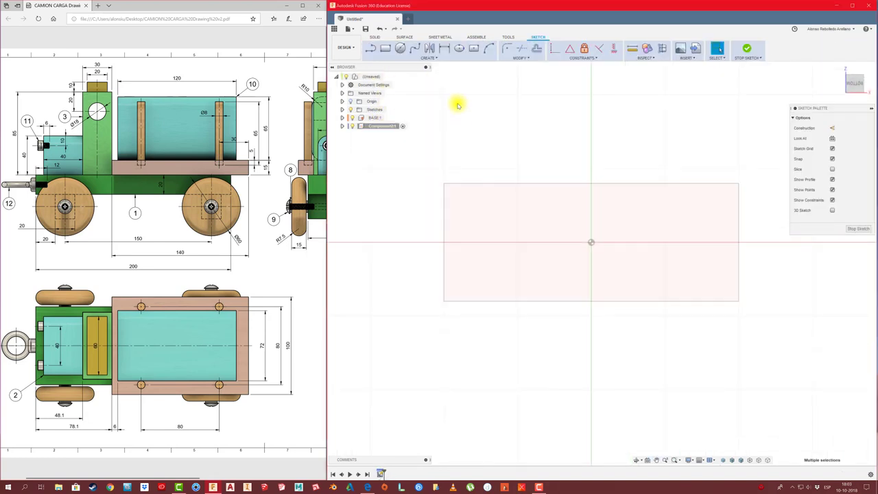
- Draw a rectangular strip across the base and dimension its width to 20 mm
{"action": "left_click", "coordinate": [386, 49]}
{"action": "left_click", "coordinate": [470, 183]}
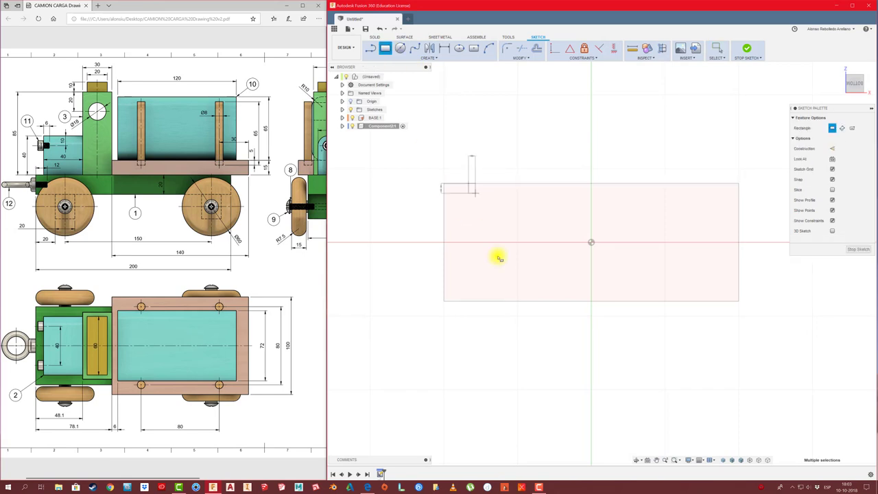
{"action": "left_click", "coordinate": [502, 301]}
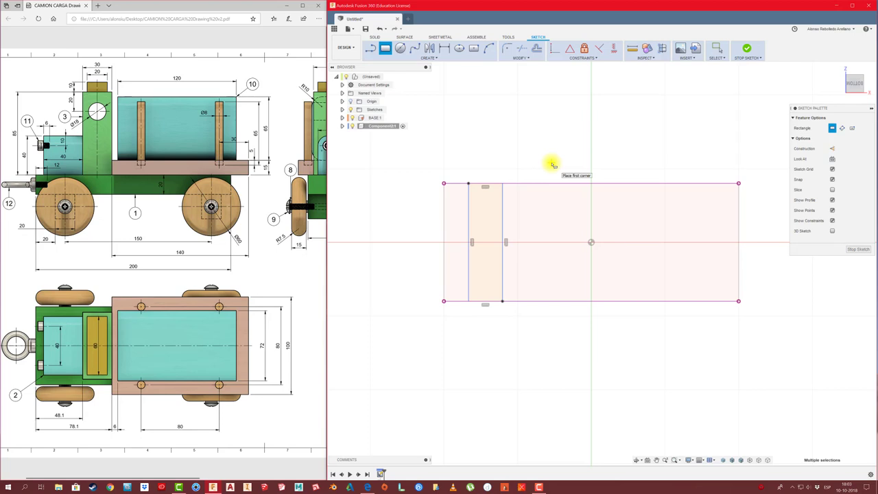
{"action": "key", "text": "d"}
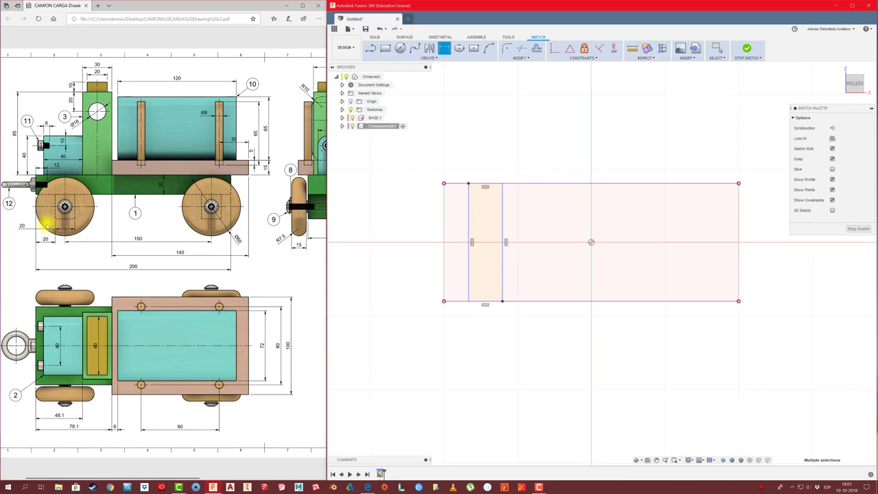
{"action": "left_click", "coordinate": [471, 223]}
{"action": "left_click", "coordinate": [504, 221]}
{"action": "left_click", "coordinate": [493, 162]}
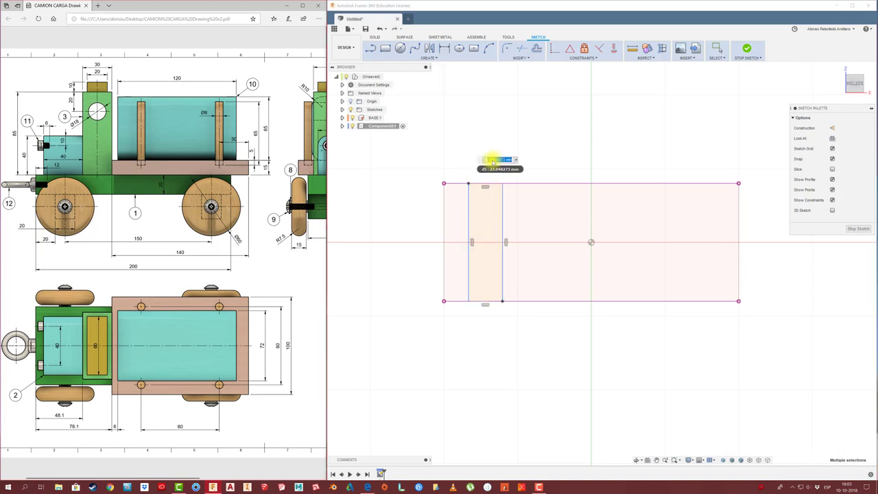
{"action": "key", "text": "Return"}
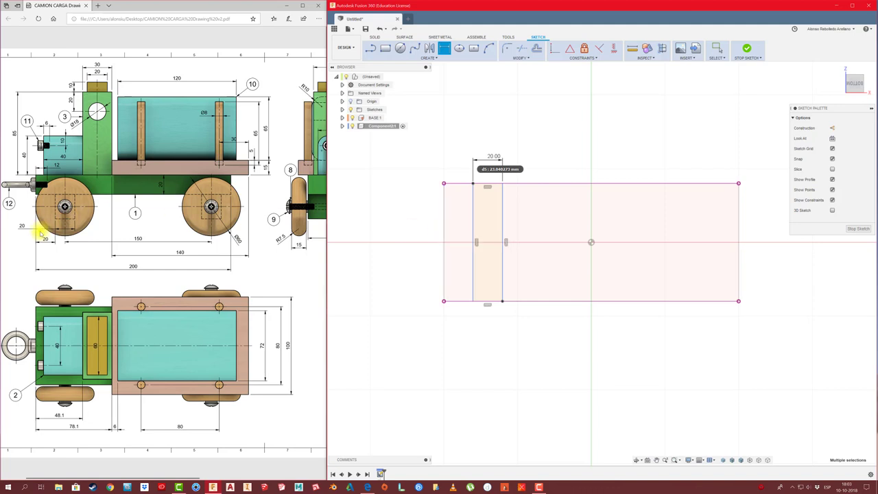
- Dimension the strip 20 mm from the base's left end, checking the PDF drawing
{"action": "left_click", "coordinate": [445, 231]}
{"action": "left_click", "coordinate": [470, 216]}
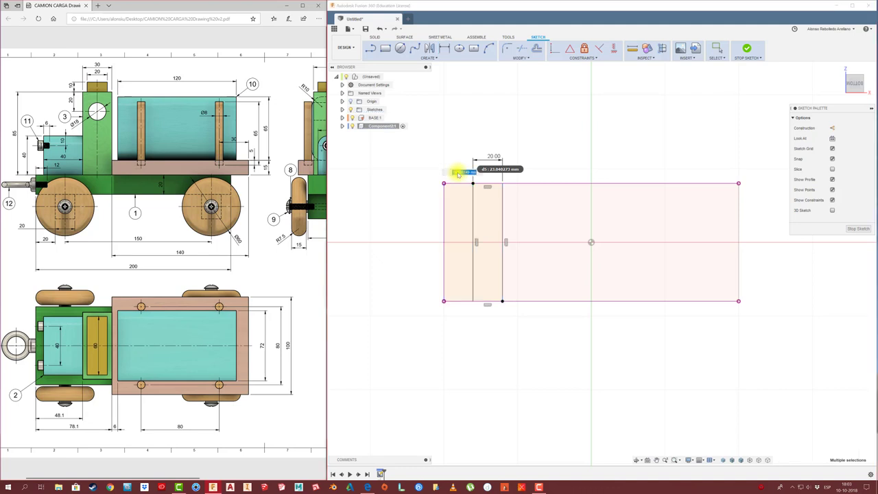
{"action": "left_click", "coordinate": [459, 174]}
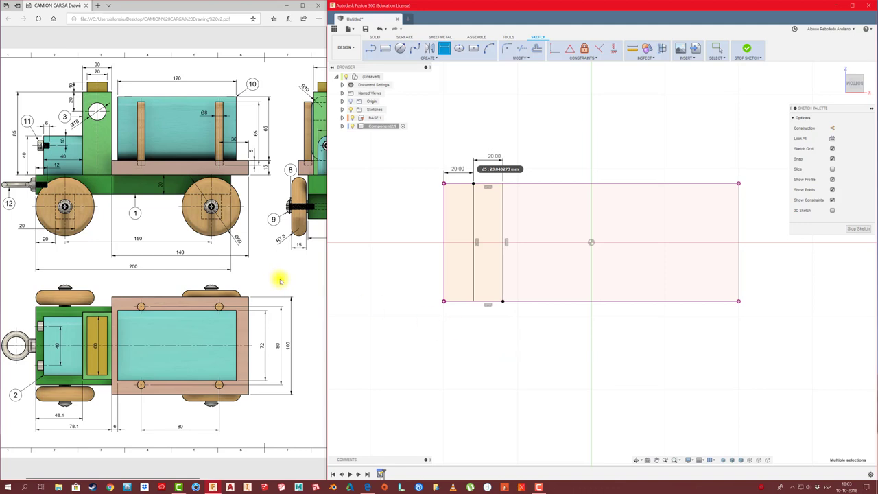
{"action": "left_click", "coordinate": [208, 272]}
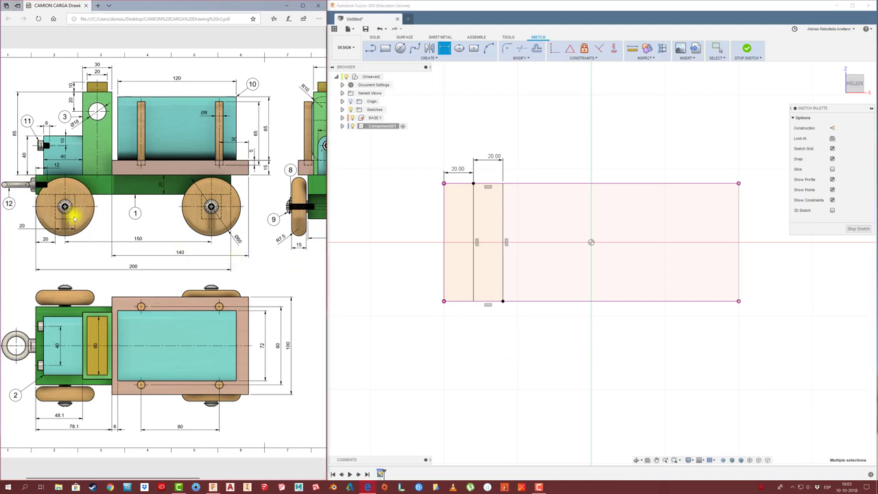
{"action": "scroll", "coordinate": [202, 249], "scroll_direction": "right", "scroll_amount": 2}
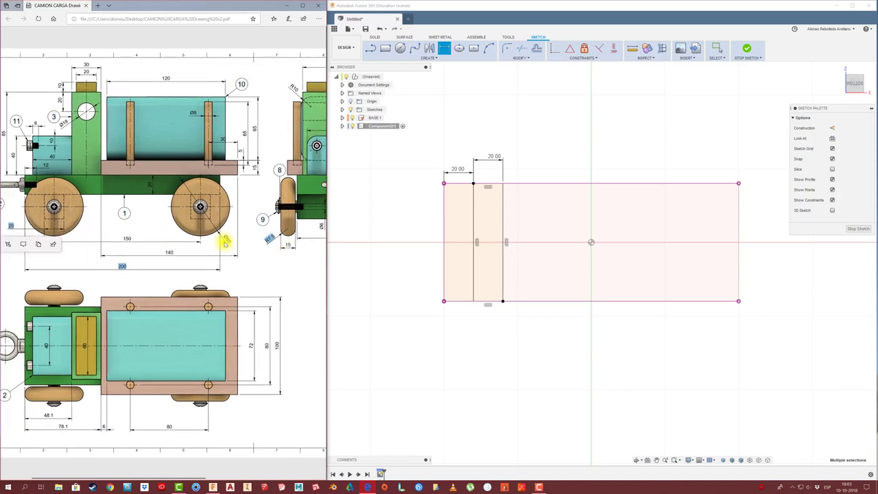
{"action": "scroll", "coordinate": [268, 268], "scroll_direction": "left", "scroll_amount": 1}
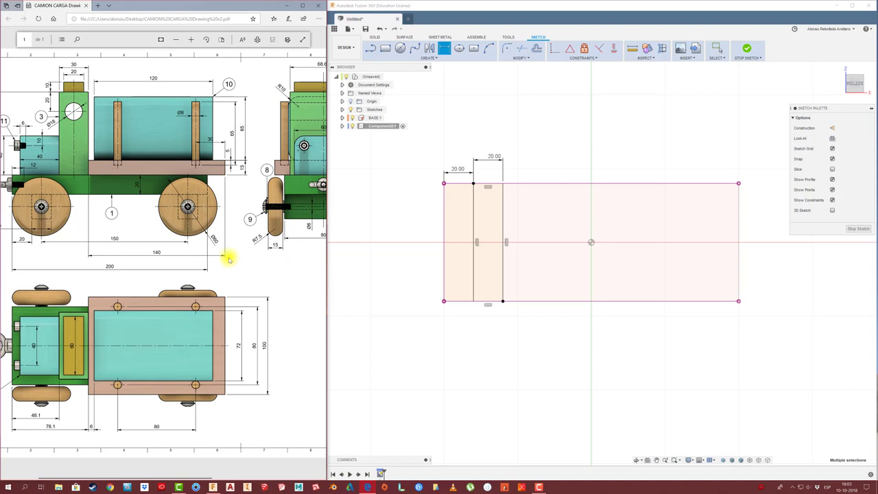
{"action": "scroll", "coordinate": [227, 255], "scroll_direction": "right", "scroll_amount": 2}
{"action": "scroll", "coordinate": [304, 254], "scroll_direction": "right", "scroll_amount": 2}
{"action": "scroll", "coordinate": [138, 249], "scroll_direction": "right", "scroll_amount": 1}
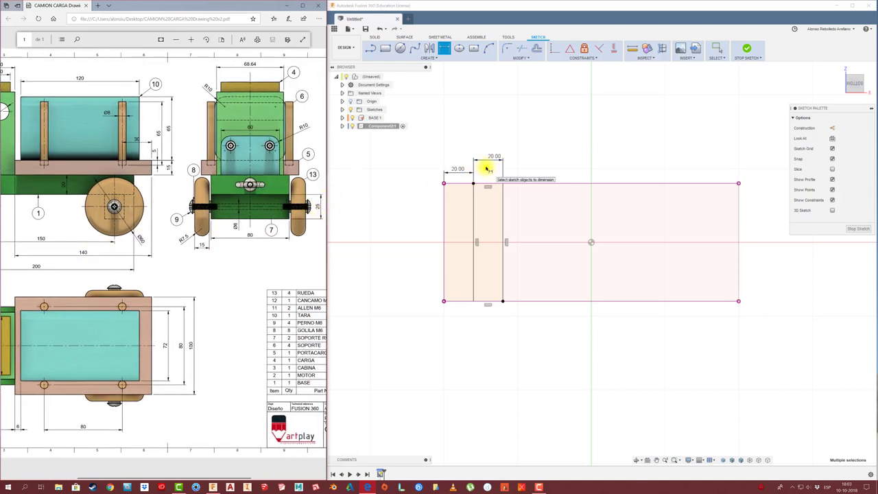
- Extrude the strip profile 30 mm downward into a block under the base
{"action": "left_click", "coordinate": [746, 50]}
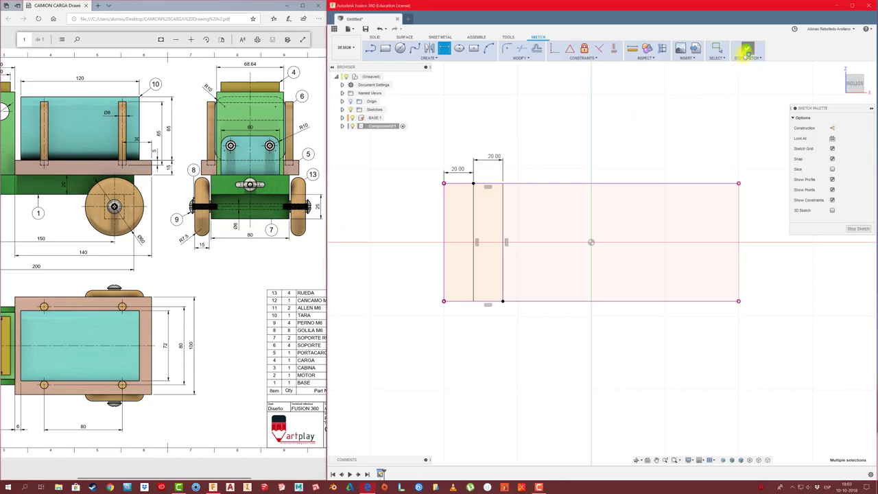
{"action": "key", "text": "e"}
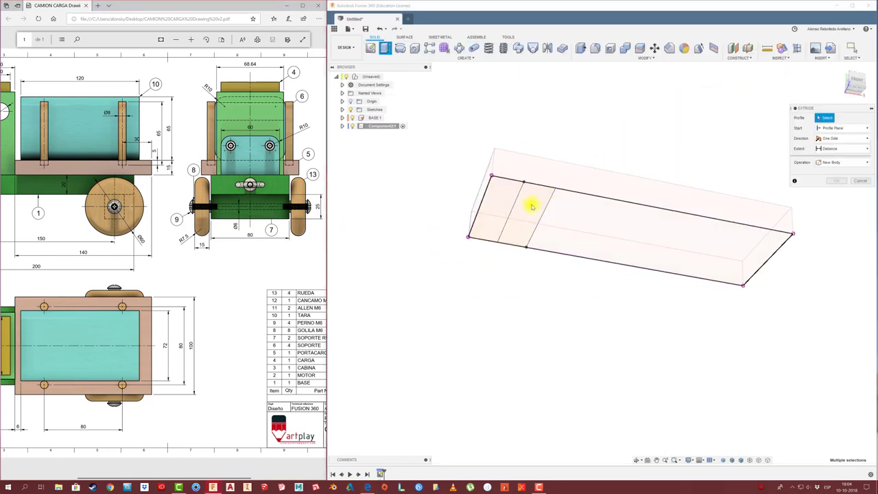
{"action": "left_click", "coordinate": [529, 212]}
{"action": "left_click_drag", "start_coordinate": [523, 221], "coordinate": [523, 263]}
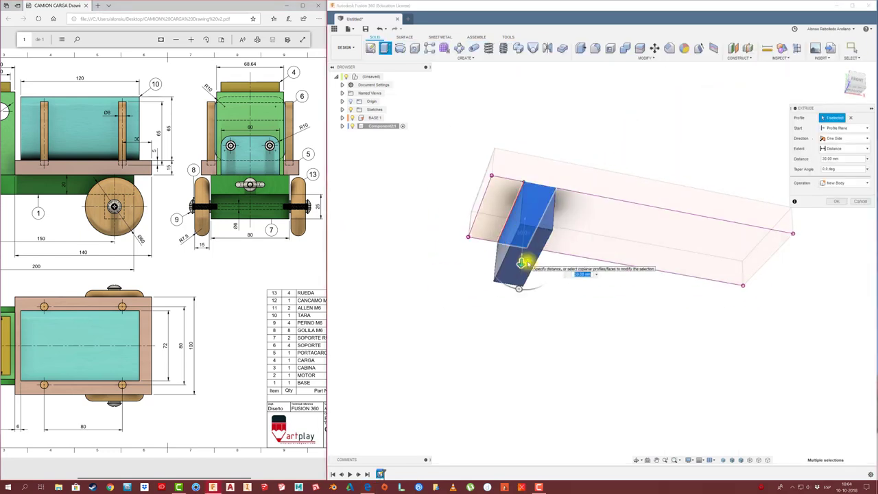
{"action": "key", "text": "Return"}
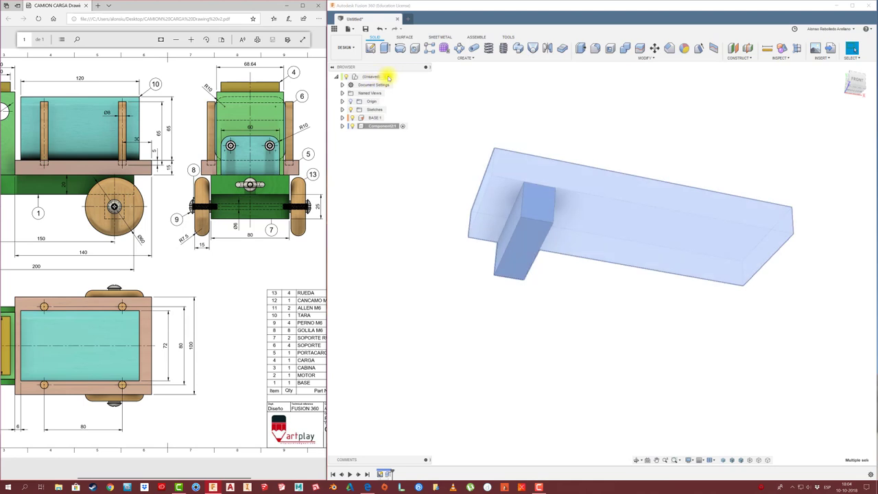
- Activate the root component and drag the new block away from the base
{"action": "left_click", "coordinate": [387, 76]}
{"action": "left_click", "coordinate": [453, 96]}
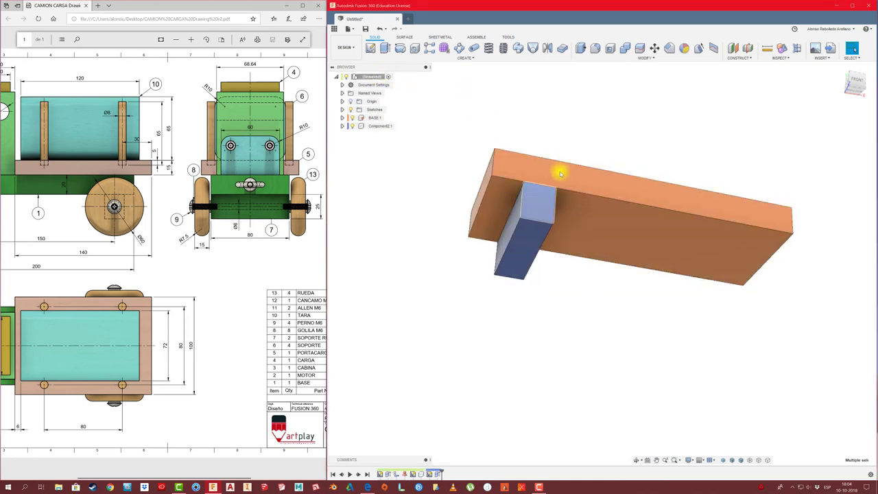
{"action": "middle_click_drag", "start_coordinate": [564, 173], "coordinate": [613, 154], "text": "shift"}
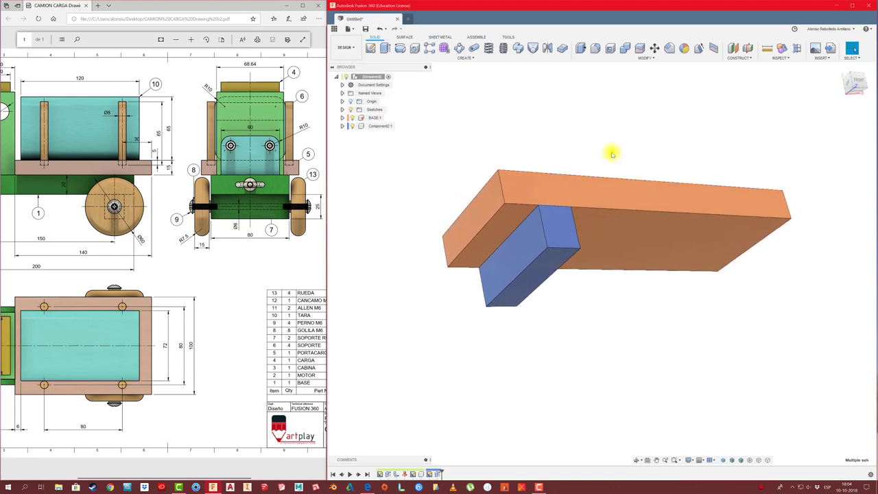
{"action": "mouse_move", "coordinate": [560, 226]}
{"action": "left_mouse_down"}
{"action": "mouse_move", "coordinate": [547, 295]}
{"action": "mouse_move", "coordinate": [556, 271]}
{"action": "left_mouse_up"}
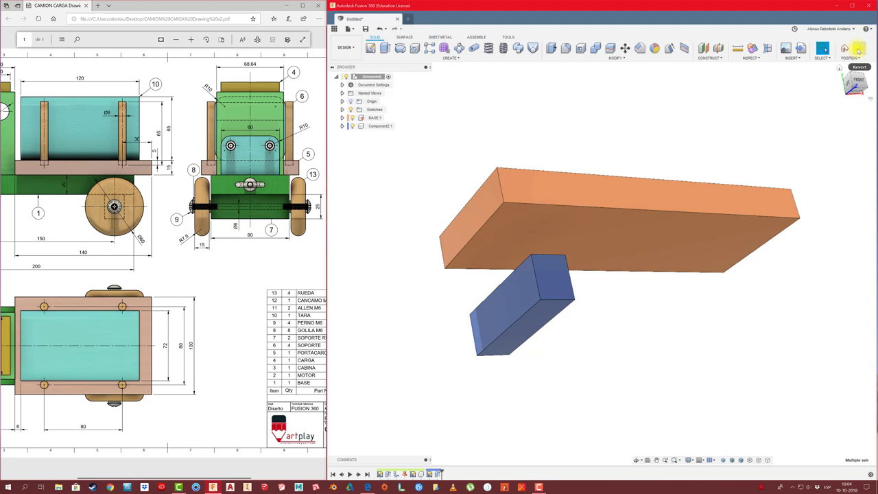
- Restore the block's position and fix it to the base with an As-Built joint
{"action": "left_click", "coordinate": [858, 50]}
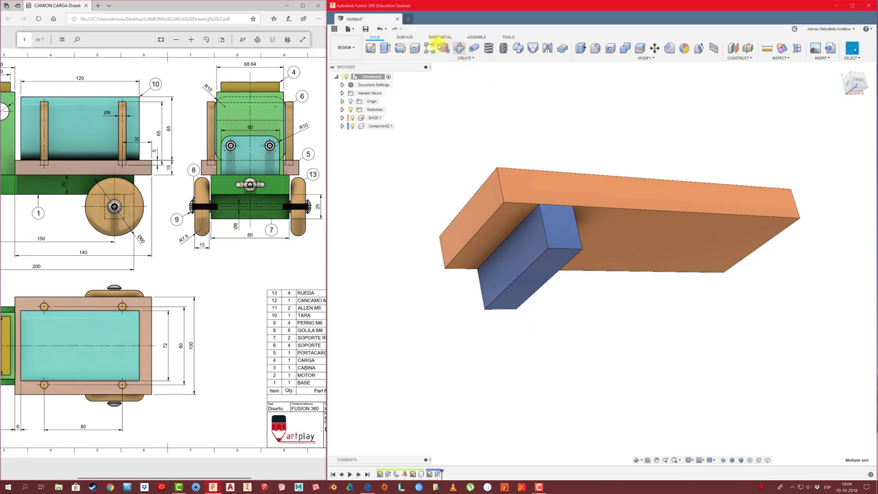
{"action": "left_click", "coordinate": [478, 38]}
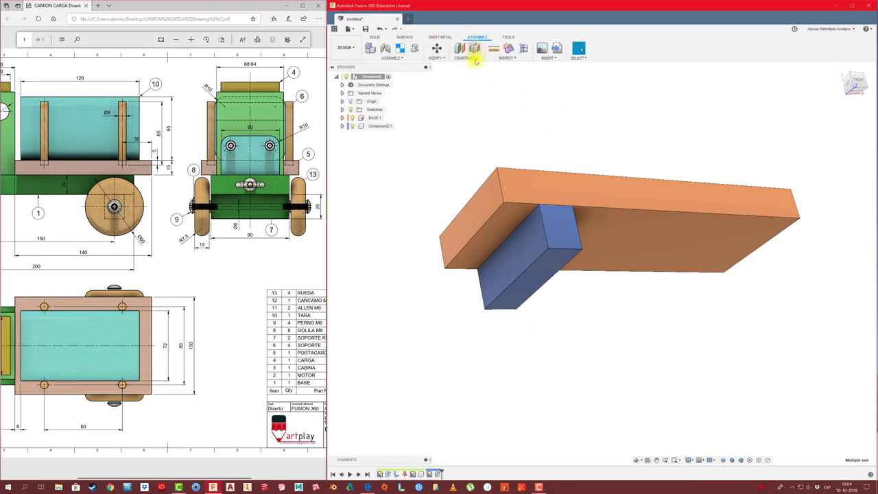
{"action": "left_click", "coordinate": [403, 58]}
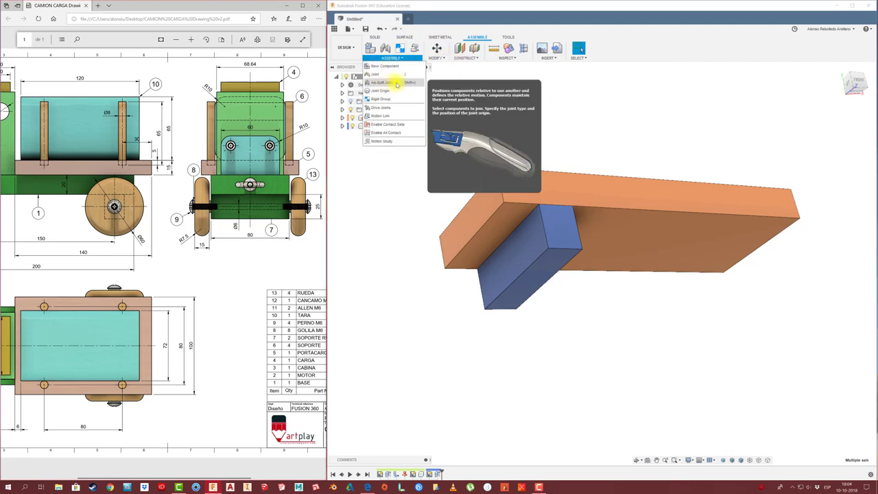
{"action": "left_click", "coordinate": [397, 84]}
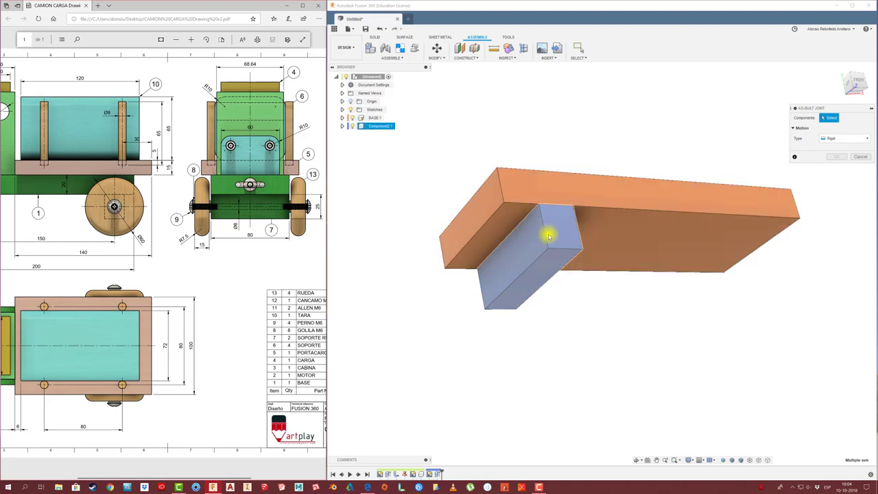
{"action": "left_click", "coordinate": [549, 237]}
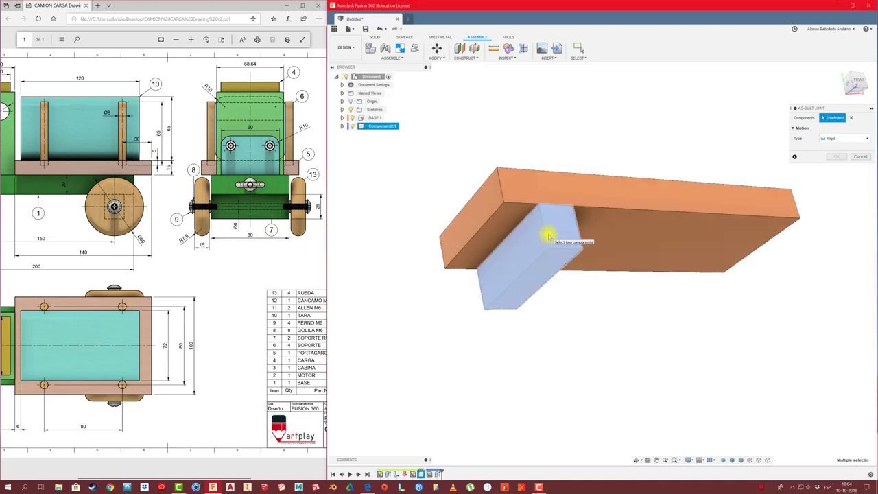
{"action": "left_click", "coordinate": [529, 183]}
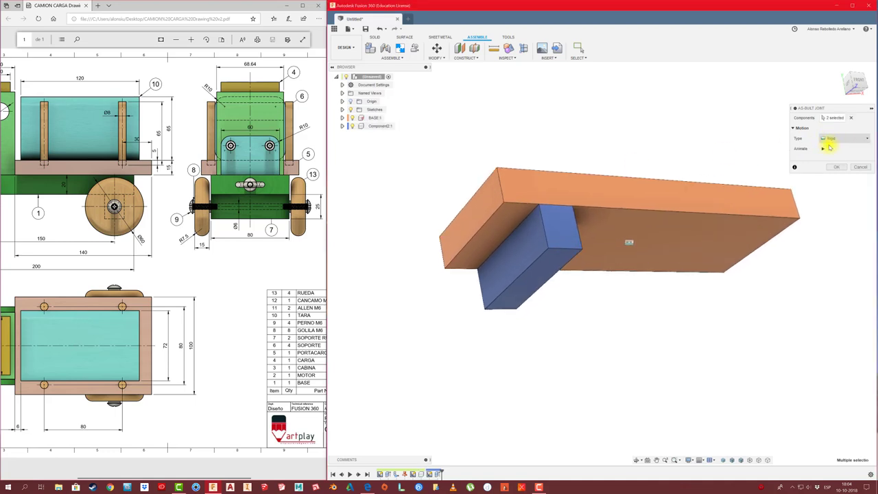
{"action": "left_click", "coordinate": [837, 166]}
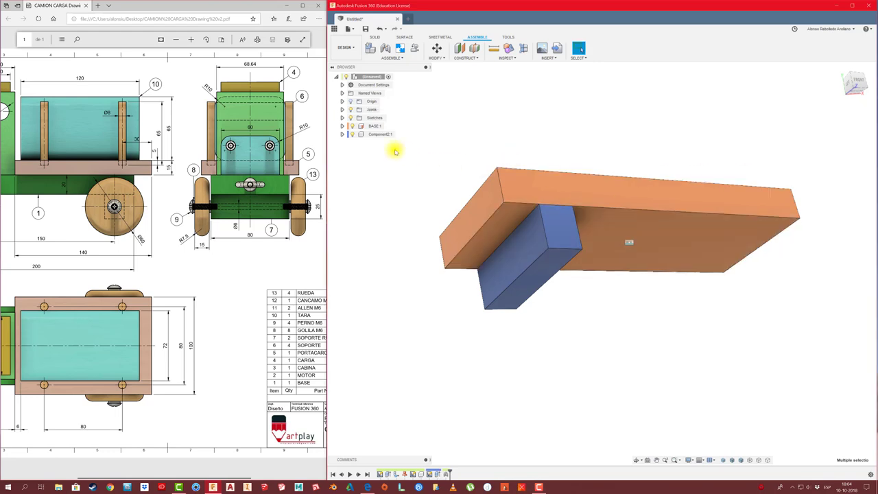
- Rename the block's component SOPORTE RUEDA
{"action": "double_click", "coordinate": [386, 136]}
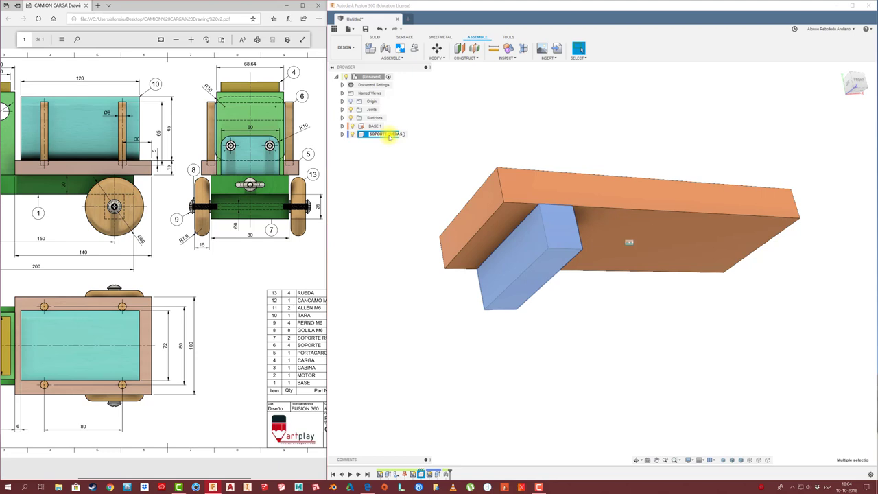
{"action": "left_click", "coordinate": [409, 154]}
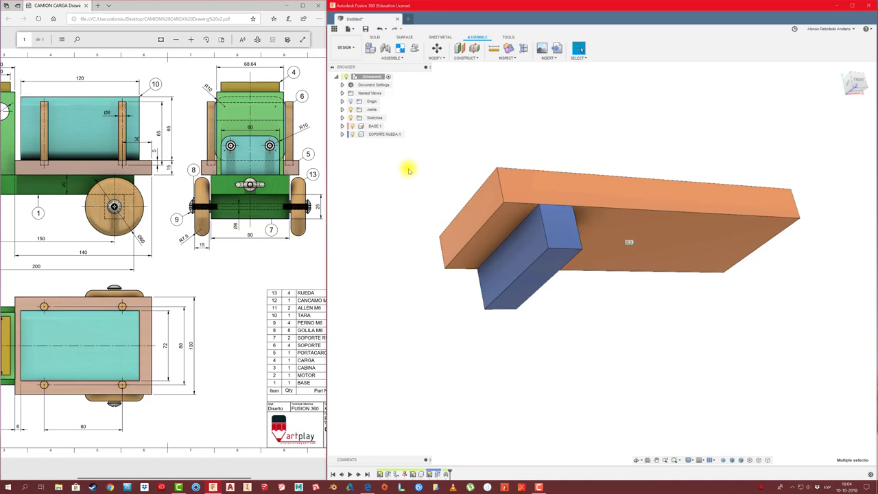
{"action": "left_click", "coordinate": [386, 134]}
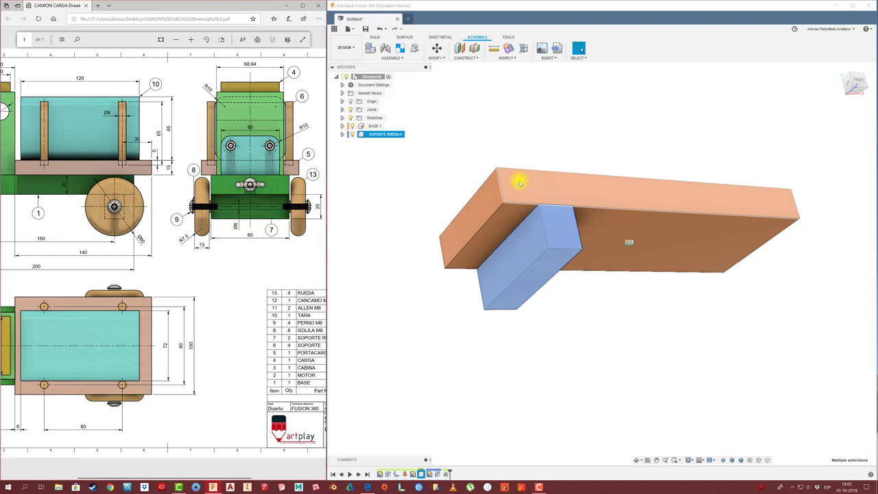
- Copy and paste SOPORTE RUEDA, moving the copy 120 mm along X to the base's other end
{"action": "key", "text": "ctrl+c"}
{"action": "key", "text": "ctrl+v"}
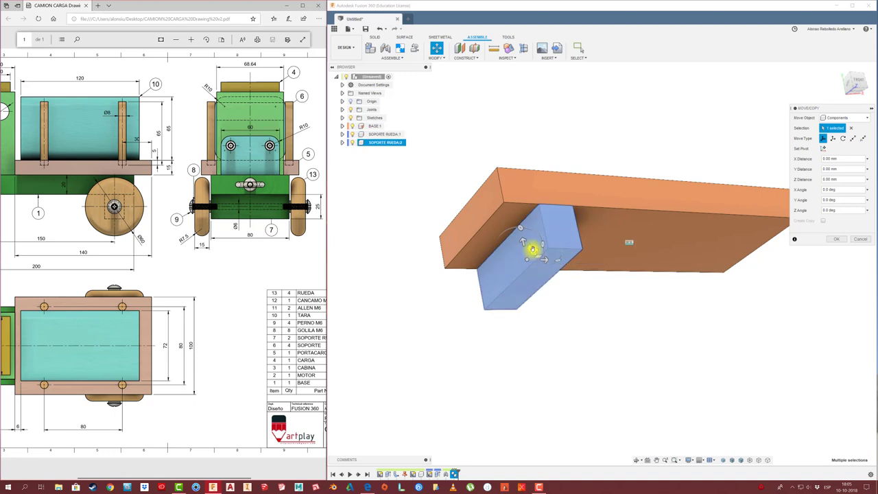
{"action": "left_click_drag", "start_coordinate": [547, 261], "coordinate": [747, 263]}
{"action": "left_click", "coordinate": [836, 238]}
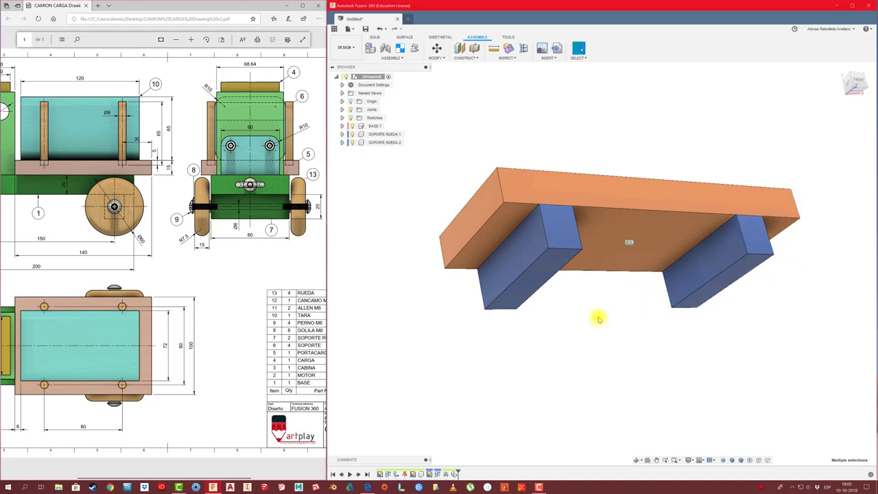
{"action": "mouse_move", "coordinate": [599, 318]}
{"action": "middle_mouse_down", "text": "shift"}
{"action": "mouse_move", "coordinate": [603, 304]}
{"action": "mouse_move", "coordinate": [651, 318]}
{"action": "mouse_move", "coordinate": [624, 230]}
{"action": "middle_mouse_up", "text": "shift"}
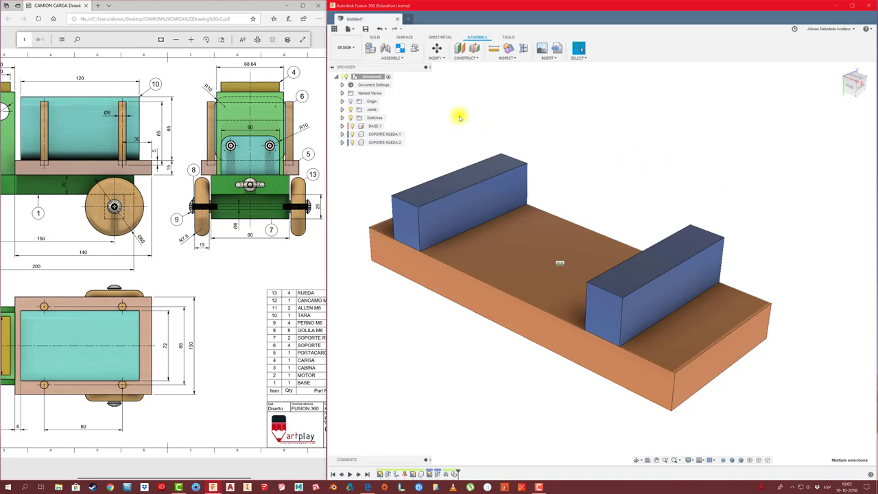
- Joint SOPORTE RUEDA:2 to BASE 1 with a −15 mm X offset
{"action": "key", "text": "j"}
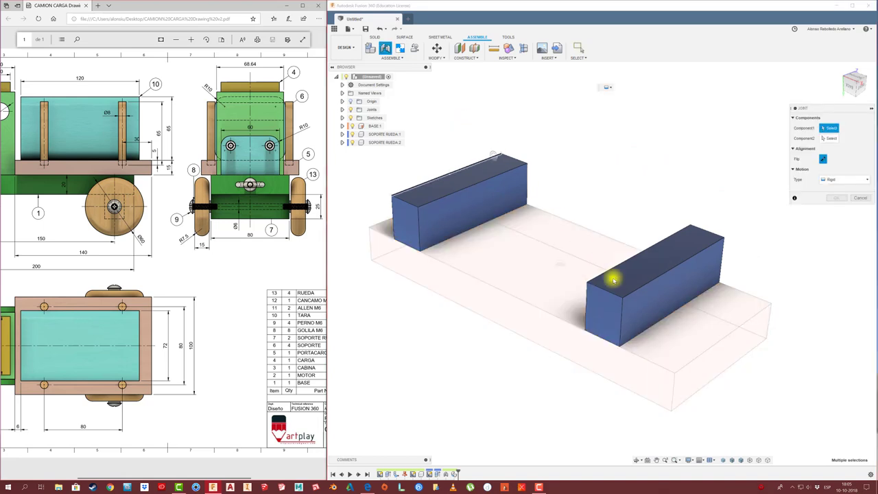
{"action": "left_click", "coordinate": [671, 313]}
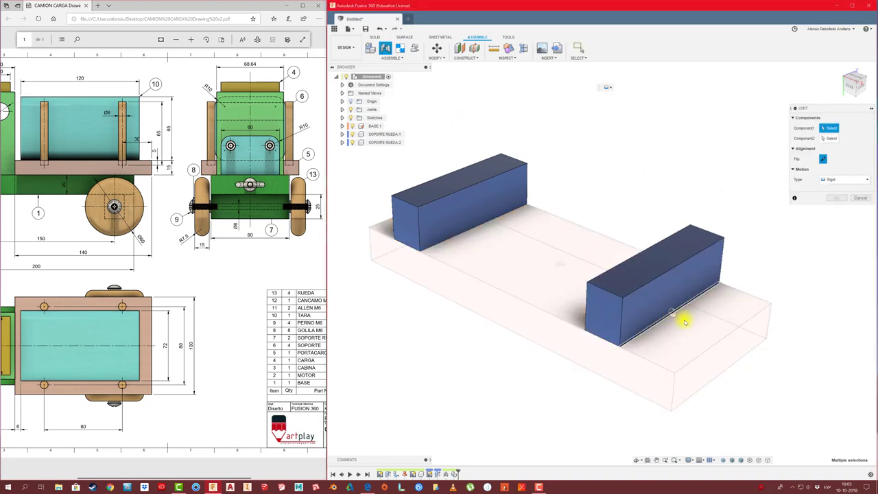
{"action": "left_click", "coordinate": [724, 338]}
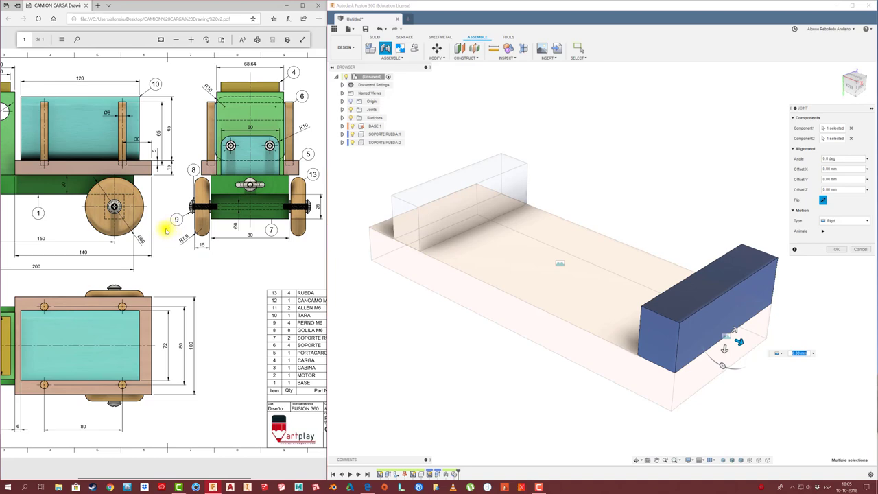
{"action": "scroll", "coordinate": [166, 231], "scroll_direction": "left", "scroll_amount": 3}
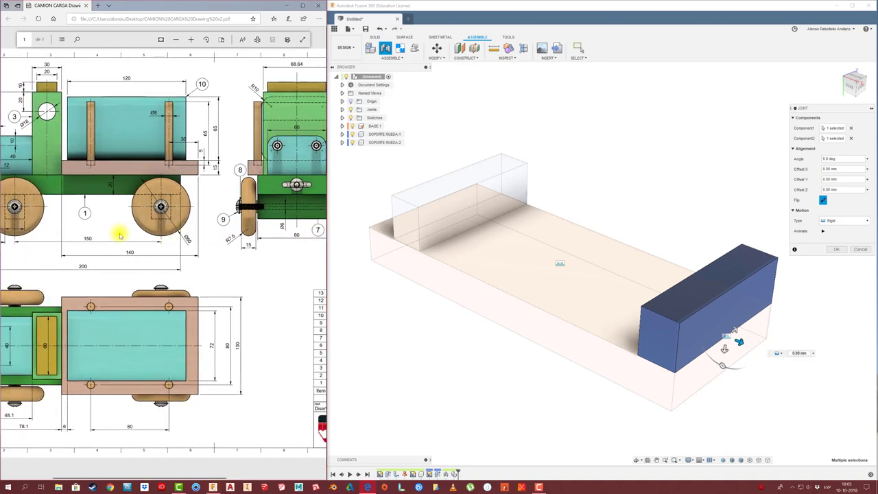
{"action": "scroll", "coordinate": [120, 235], "scroll_direction": "left", "scroll_amount": 2}
{"action": "scroll", "coordinate": [120, 244], "scroll_direction": "left", "scroll_amount": 1}
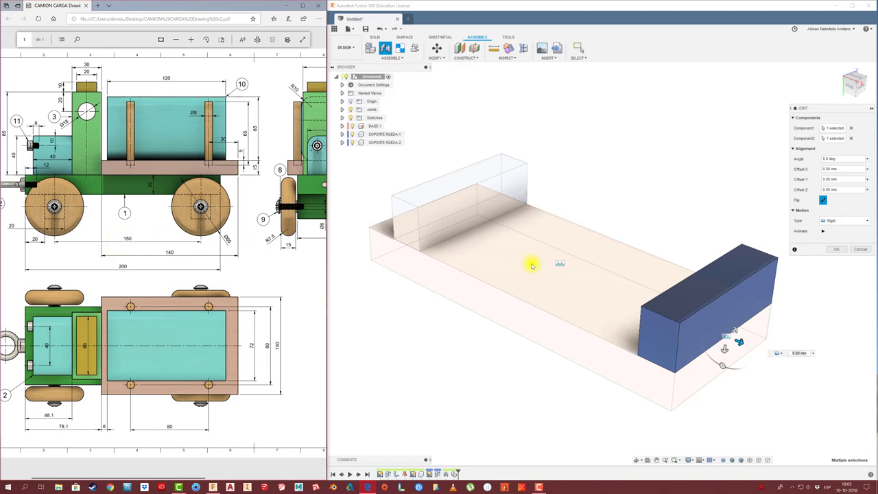
{"action": "left_click", "coordinate": [730, 348]}
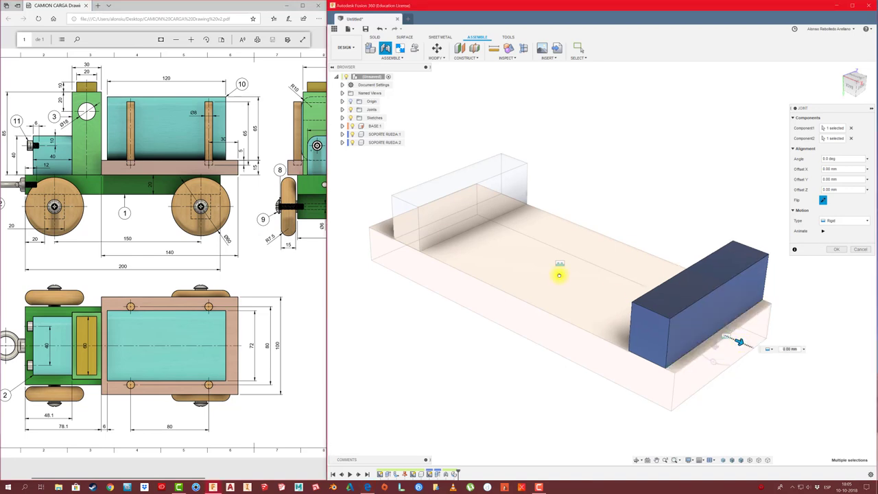
{"action": "left_click_drag", "start_coordinate": [559, 275], "coordinate": [481, 240]}
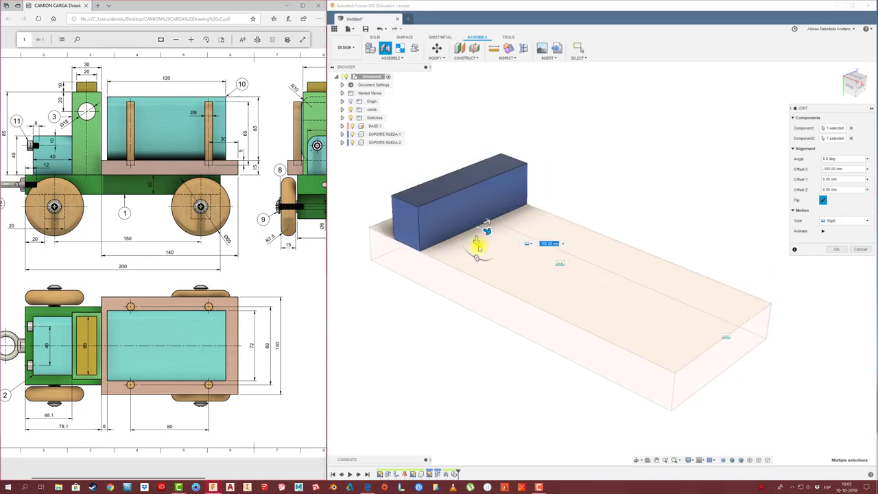
{"action": "middle_click_drag", "start_coordinate": [531, 267], "coordinate": [474, 255], "text": "shift"}
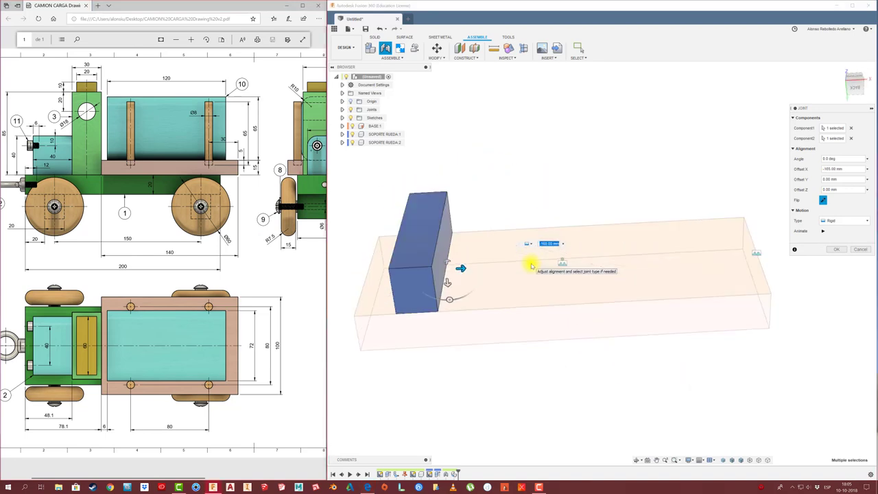
{"action": "mouse_move", "coordinate": [474, 255]}
{"action": "left_mouse_down"}
{"action": "mouse_move", "coordinate": [572, 259]}
{"action": "mouse_move", "coordinate": [756, 286]}
{"action": "left_mouse_up"}
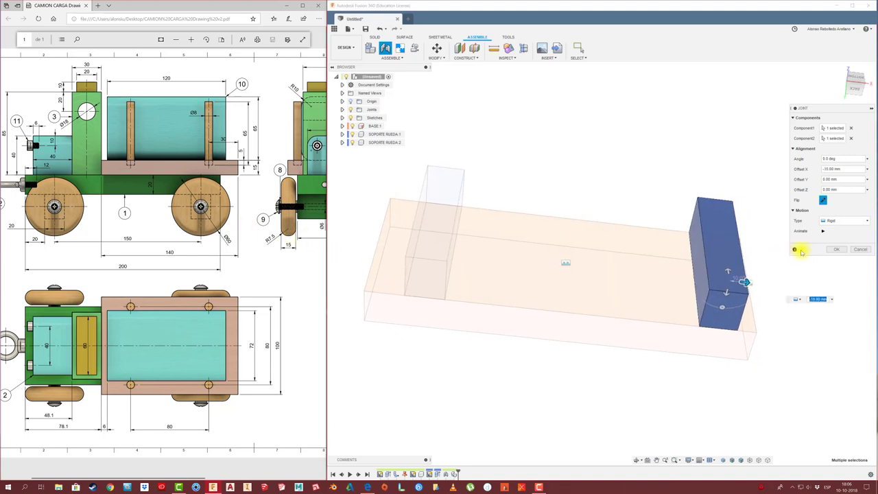
{"action": "left_click", "coordinate": [834, 249]}
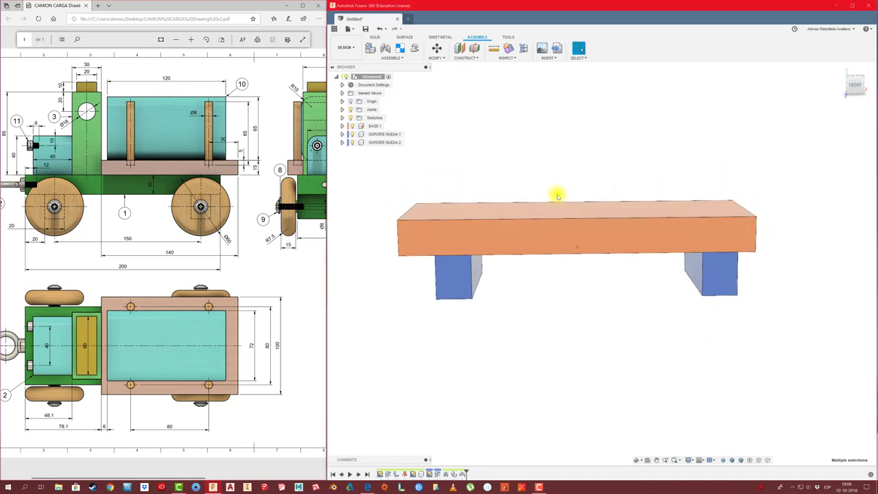
{"action": "left_click", "coordinate": [855, 86]}
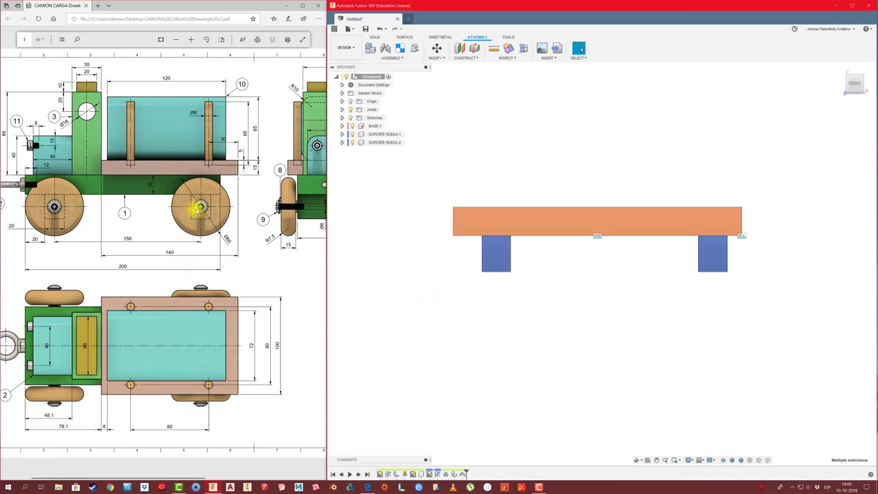
{"action": "left_click", "coordinate": [225, 241]}
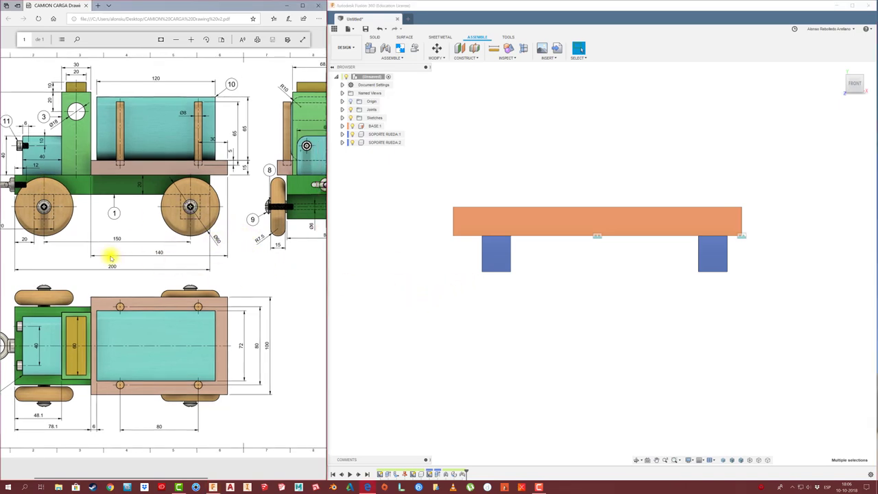
{"action": "scroll", "coordinate": [112, 254], "scroll_direction": "right", "scroll_amount": 3}
{"action": "scroll", "coordinate": [172, 247], "scroll_direction": "right", "scroll_amount": 2}
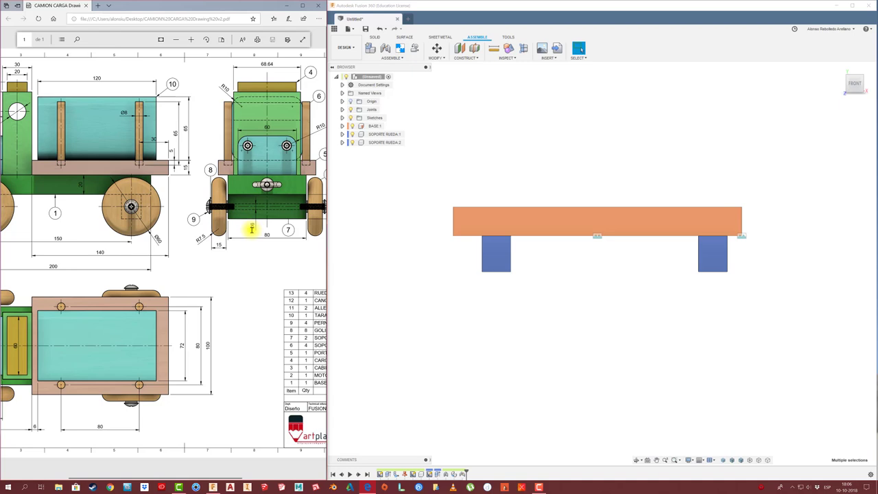
- Orbit to the underside and make SOPORTE RUEDA:1 the active component
{"action": "scroll", "coordinate": [463, 171], "scroll_direction": "down", "scroll_amount": 3}
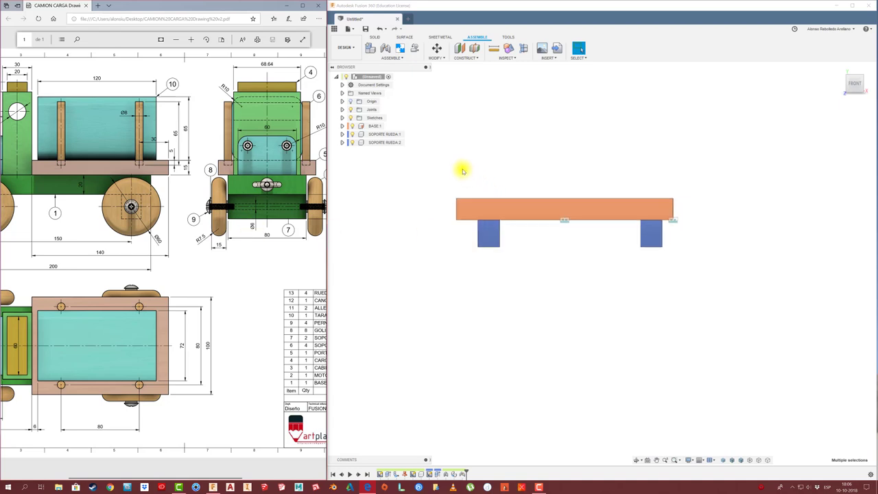
{"action": "scroll", "coordinate": [484, 181], "scroll_direction": "down", "scroll_amount": 2}
{"action": "mouse_move", "coordinate": [483, 182]}
{"action": "middle_mouse_down", "text": "shift"}
{"action": "mouse_move", "coordinate": [508, 235]}
{"action": "mouse_move", "coordinate": [432, 161]}
{"action": "mouse_move", "coordinate": [388, 137]}
{"action": "middle_mouse_up", "text": "shift"}
{"action": "left_click", "coordinate": [386, 134]}
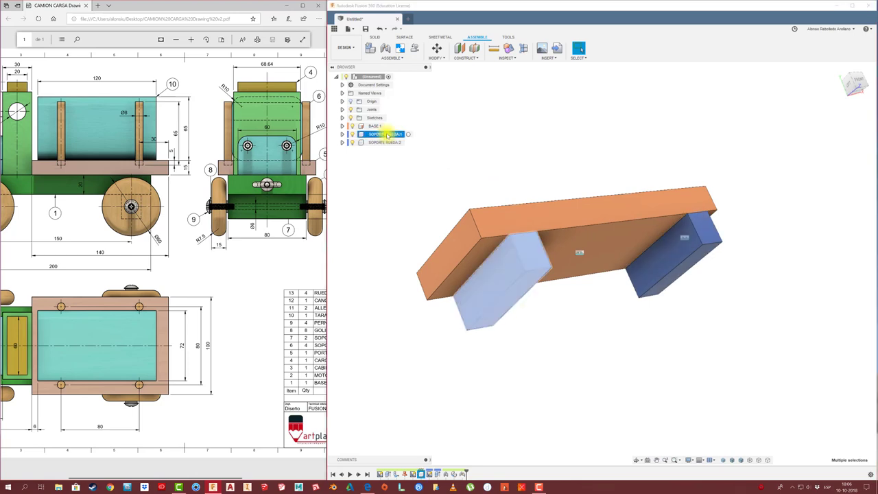
{"action": "left_click", "coordinate": [408, 135]}
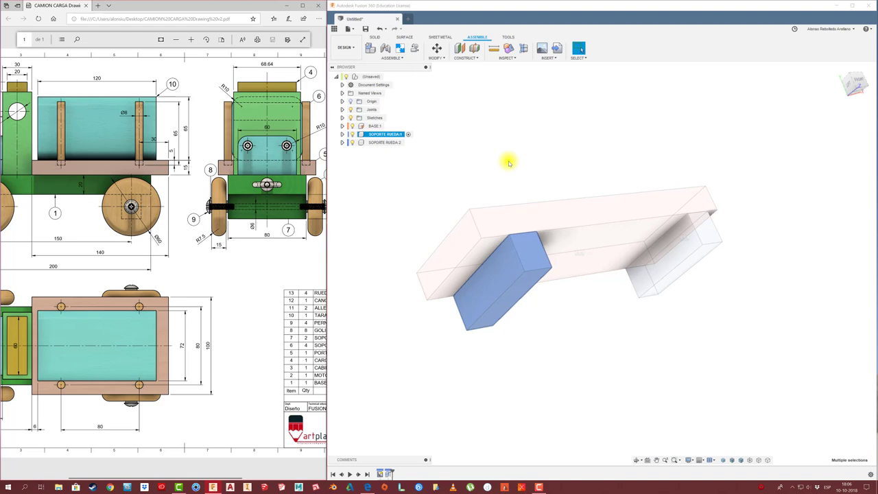
{"action": "left_click", "coordinate": [377, 39]}
- On the support's end face, sketch a circle centred on a construction diagonal's midpoint
{"action": "left_click", "coordinate": [371, 48]}
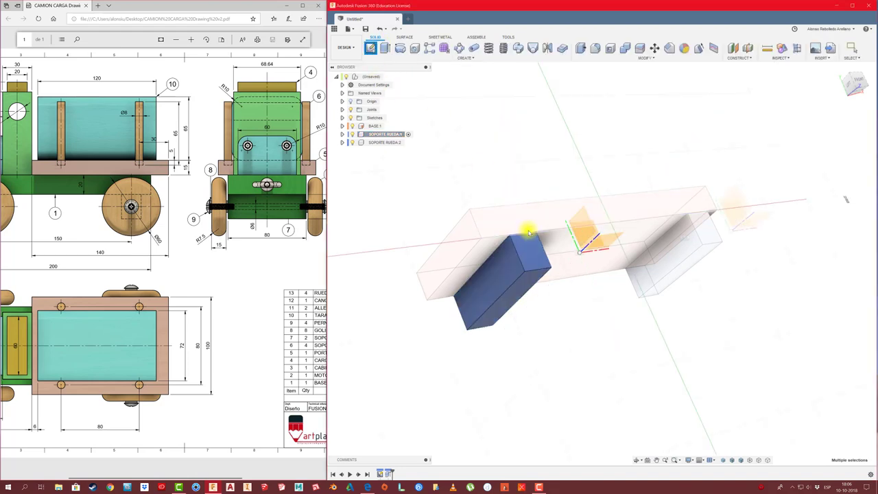
{"action": "left_click", "coordinate": [533, 254]}
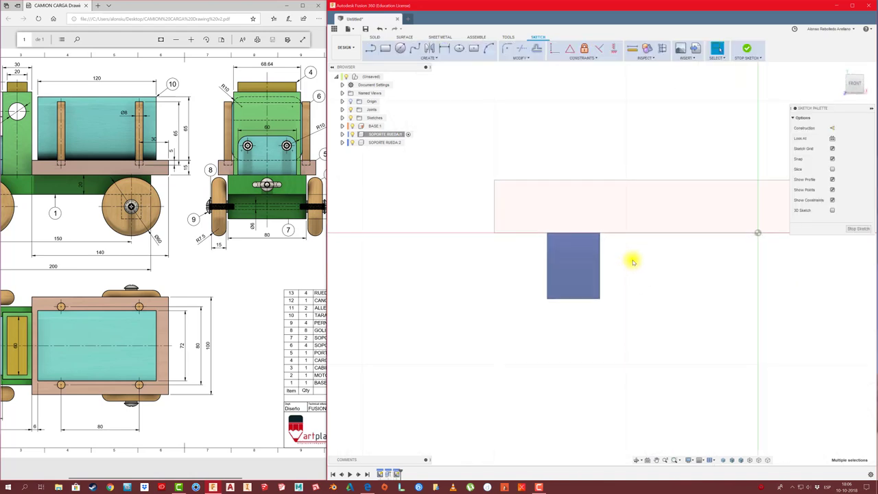
{"action": "key", "text": "l"}
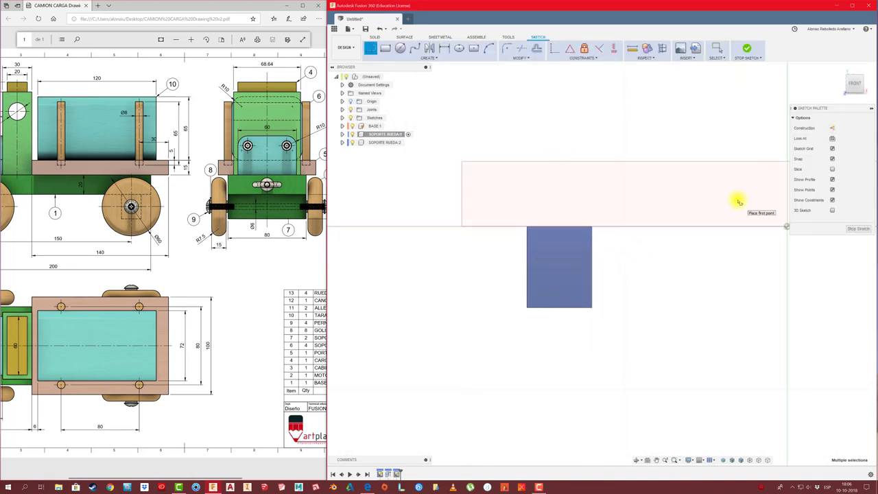
{"action": "left_click", "coordinate": [832, 129]}
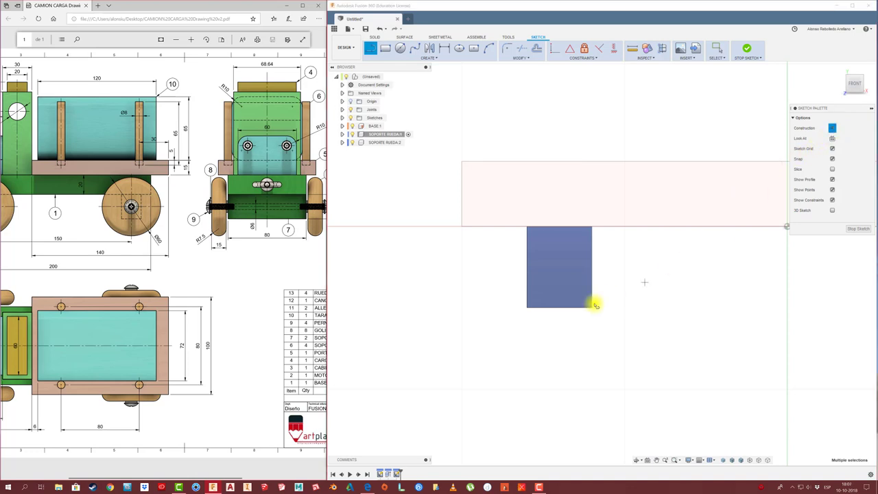
{"action": "left_click", "coordinate": [526, 307]}
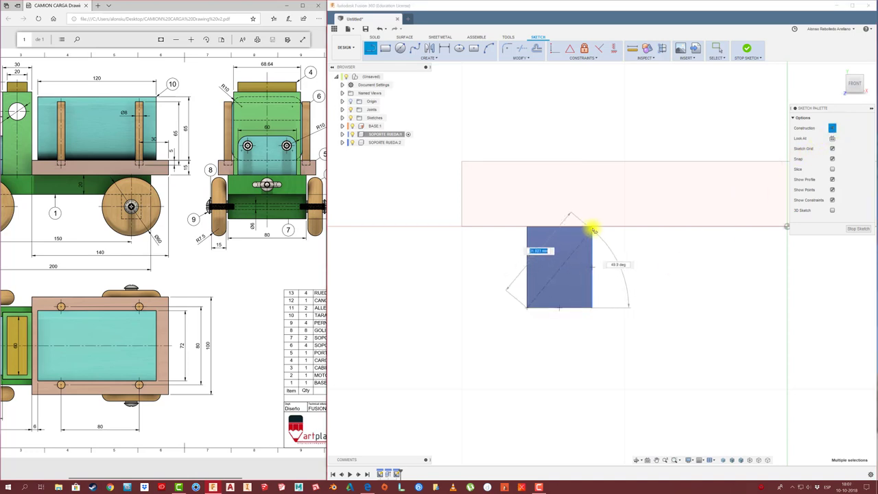
{"action": "left_click", "coordinate": [592, 226]}
{"action": "right_click", "coordinate": [463, 270]}
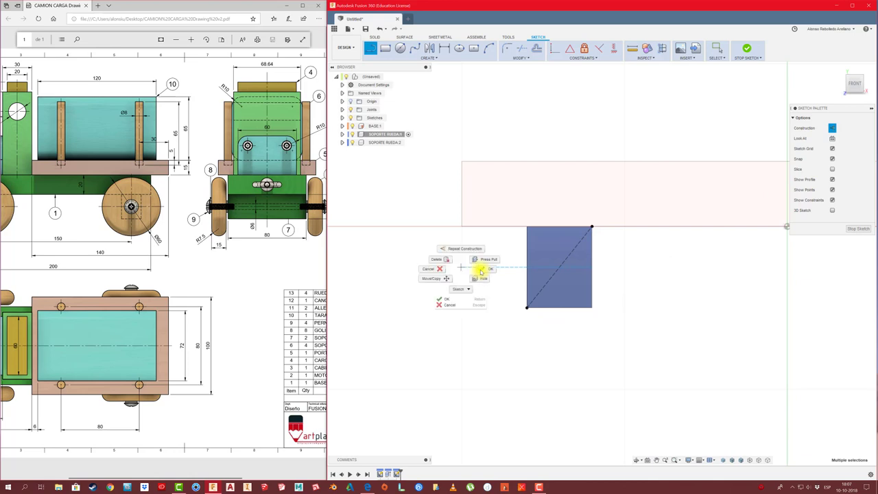
{"action": "left_click", "coordinate": [479, 267]}
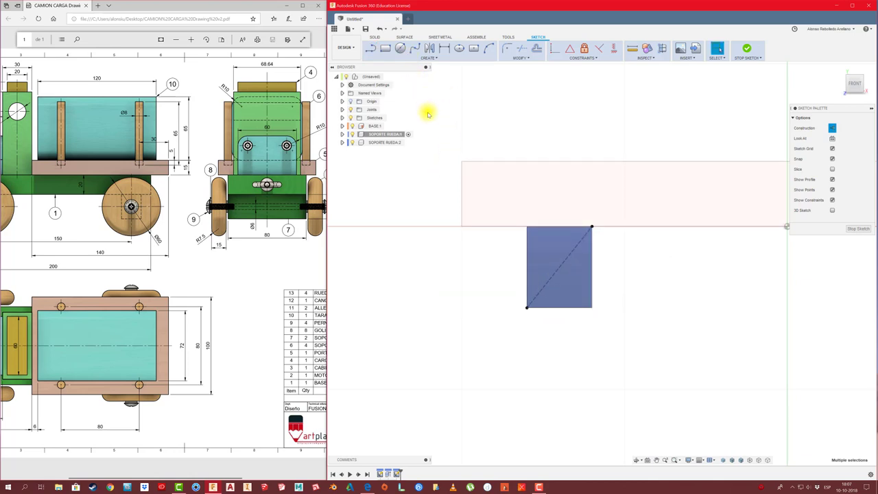
{"action": "left_click", "coordinate": [400, 48]}
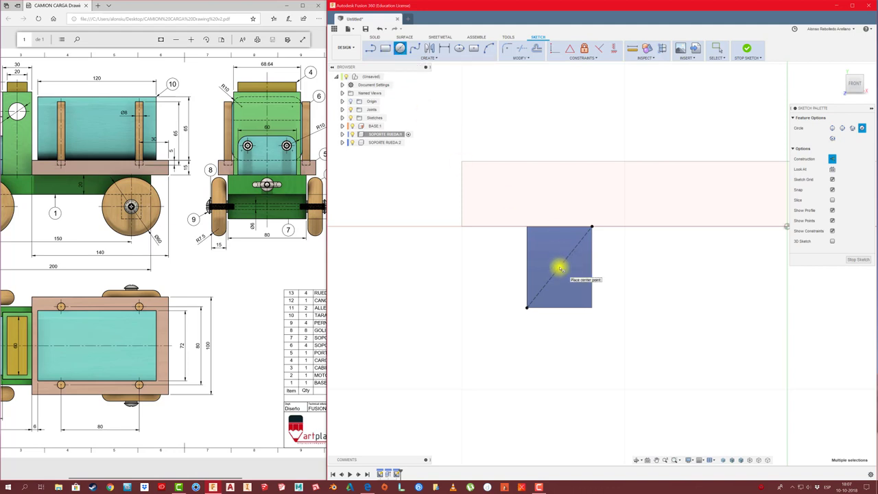
{"action": "left_click", "coordinate": [560, 268]}
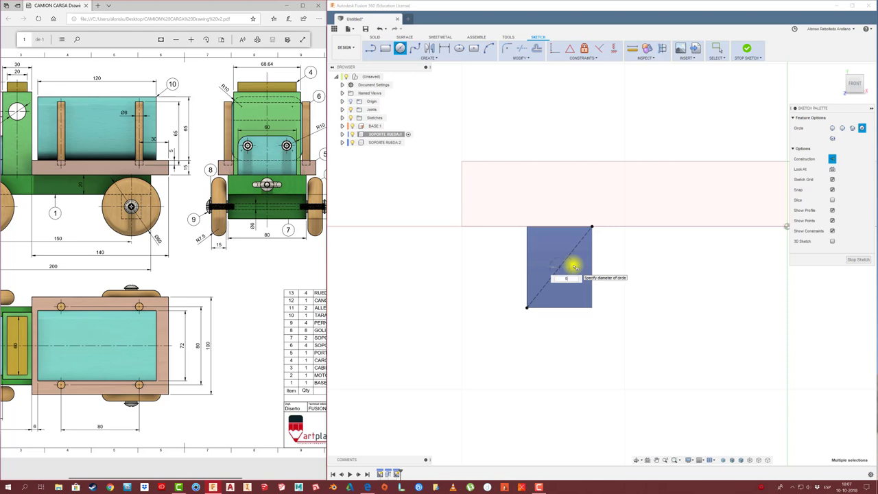
{"action": "left_click", "coordinate": [832, 158]}
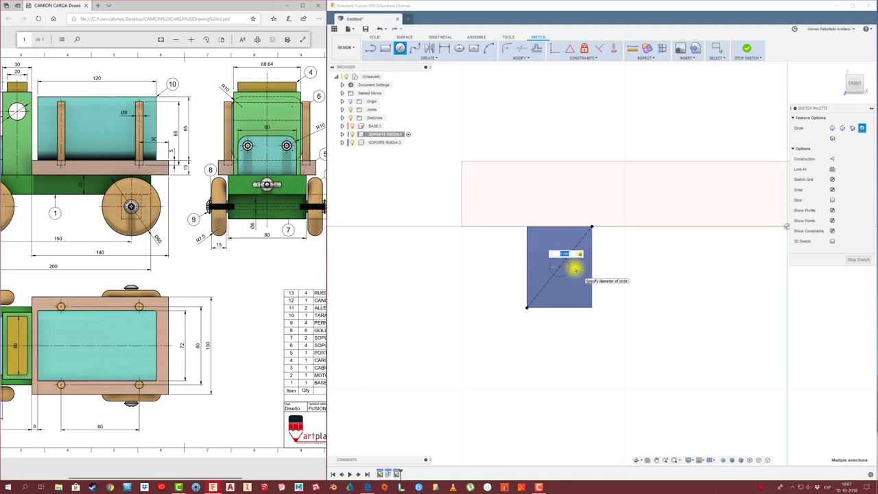
{"action": "key", "text": "Return"}
{"action": "key", "text": "Escape"}
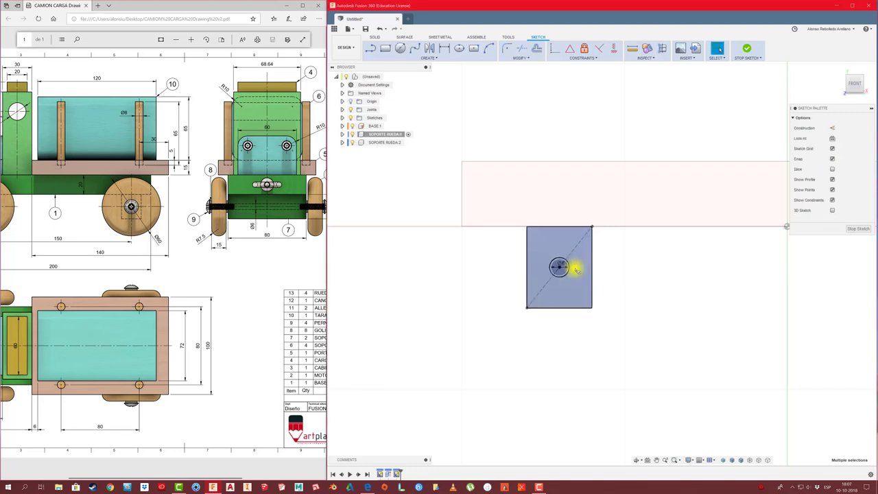
- Extrude the circle 115 mm as a cut, boring the axle hole through both supports
{"action": "key", "text": "e"}
{"action": "scroll", "coordinate": [535, 252], "scroll_direction": "up", "scroll_amount": 3}
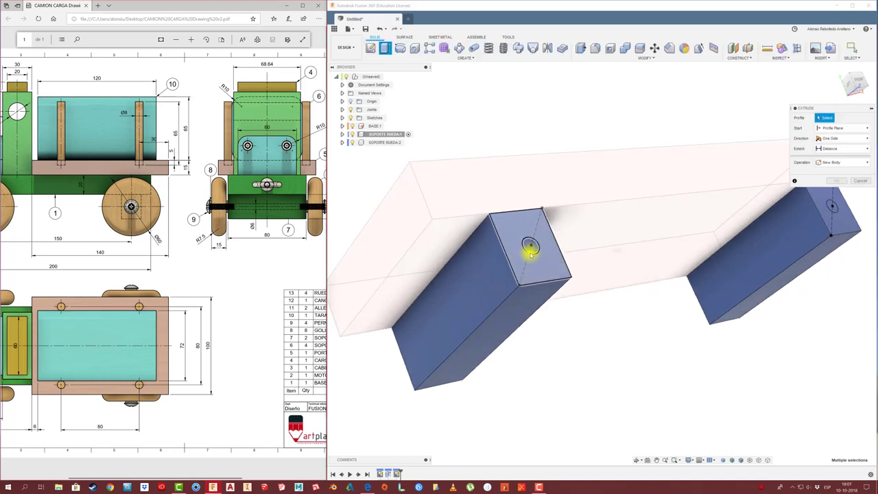
{"action": "left_click", "coordinate": [530, 247]}
{"action": "left_click_drag", "start_coordinate": [532, 248], "coordinate": [391, 392]}
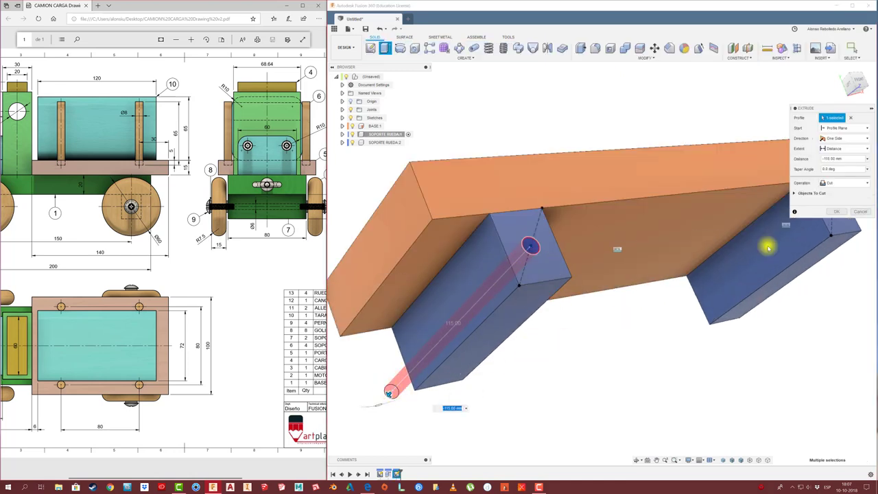
{"action": "left_click", "coordinate": [836, 211]}
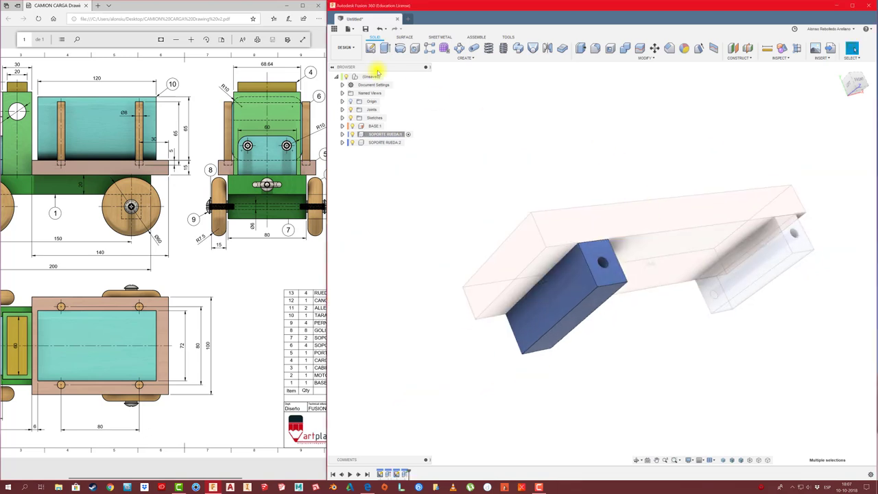
{"action": "left_click", "coordinate": [374, 76]}
{"action": "left_click", "coordinate": [539, 119]}
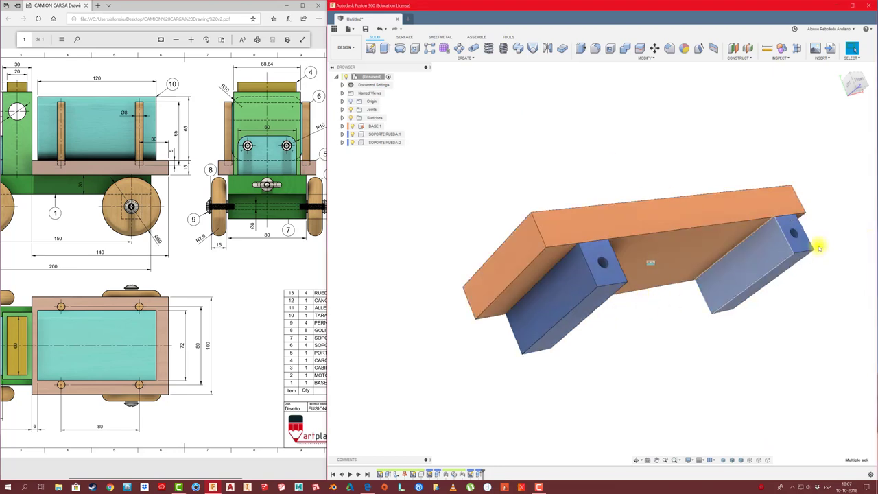
{"action": "mouse_move", "coordinate": [780, 245]}
{"action": "middle_mouse_down", "text": "shift"}
{"action": "mouse_move", "coordinate": [742, 282]}
{"action": "mouse_move", "coordinate": [639, 309]}
{"action": "mouse_move", "coordinate": [552, 271]}
{"action": "middle_mouse_up", "text": "shift"}
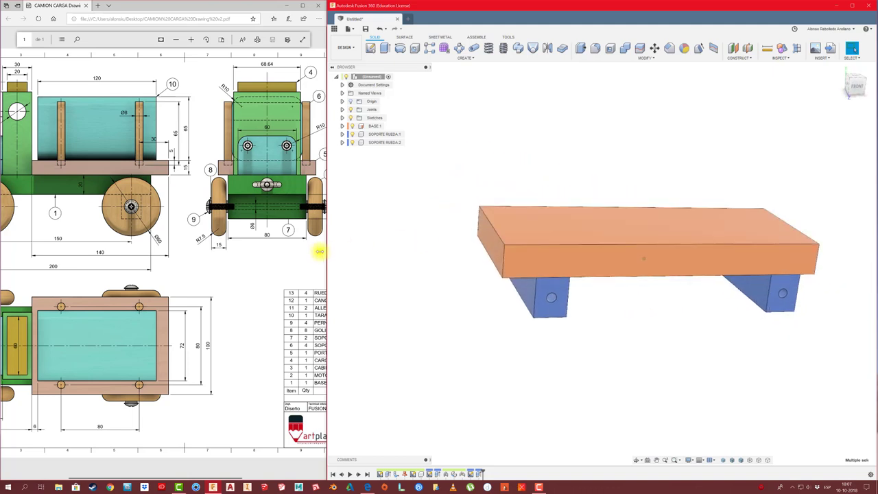
{"action": "left_click", "coordinate": [222, 267]}
{"action": "scroll", "coordinate": [84, 213], "scroll_direction": "left", "scroll_amount": 2}
{"action": "scroll", "coordinate": [84, 212], "scroll_direction": "left", "scroll_amount": 2}
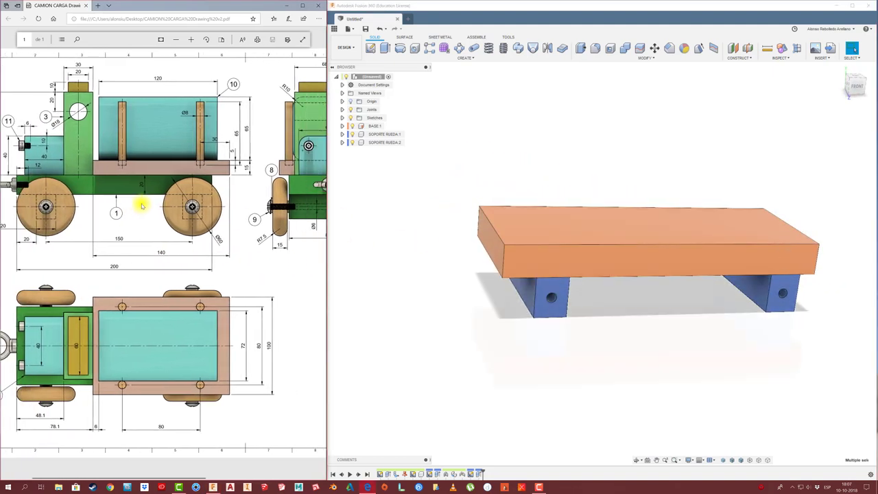
{"action": "scroll", "coordinate": [231, 210], "scroll_direction": "left", "scroll_amount": 1}
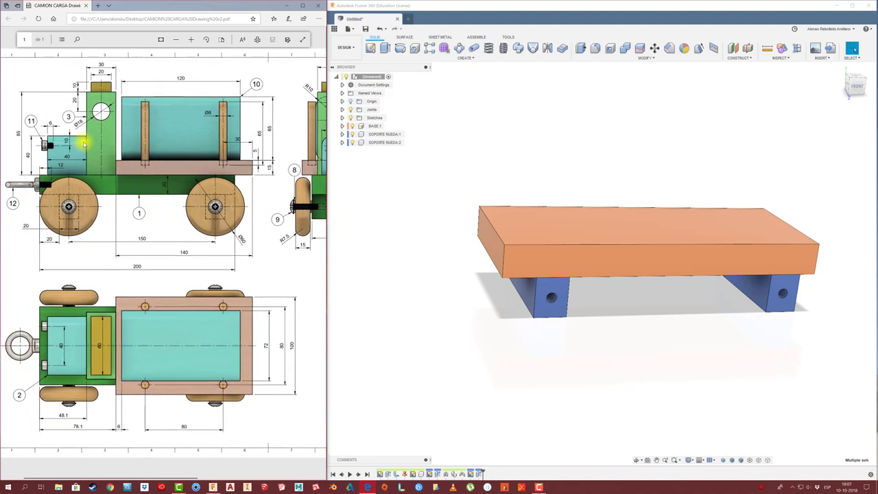
{"action": "scroll", "coordinate": [73, 215], "scroll_direction": "right", "scroll_amount": 2}
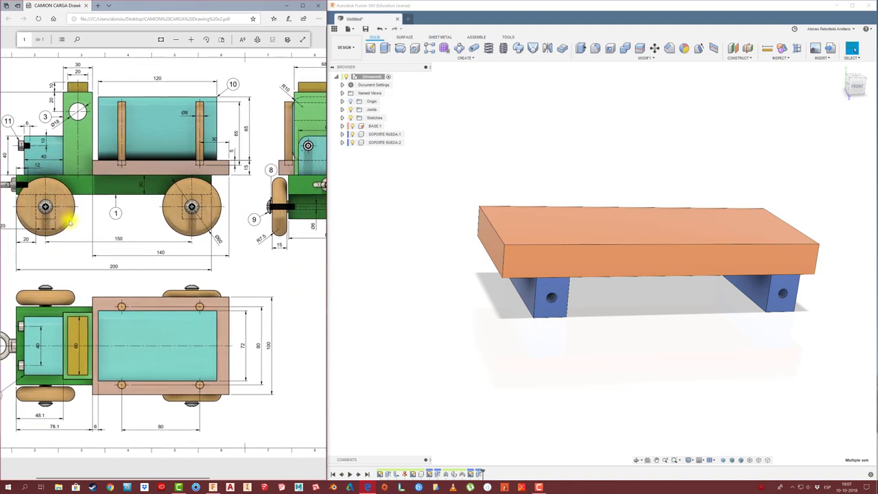
{"action": "scroll", "coordinate": [176, 222], "scroll_direction": "left", "scroll_amount": 1}
{"action": "scroll", "coordinate": [146, 224], "scroll_direction": "right", "scroll_amount": 1}
{"action": "scroll", "coordinate": [146, 224], "scroll_direction": "right", "scroll_amount": 1}
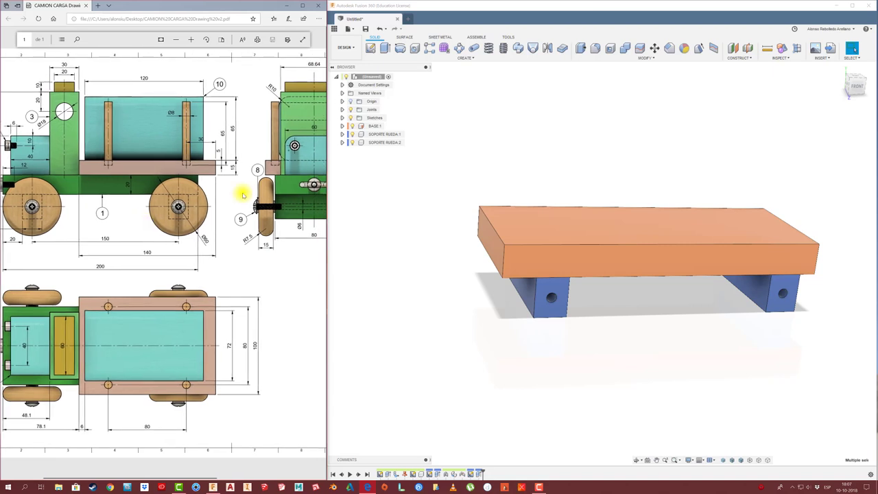
{"action": "scroll", "coordinate": [241, 189], "scroll_direction": "right", "scroll_amount": 1}
{"action": "scroll", "coordinate": [227, 157], "scroll_direction": "right", "scroll_amount": 1}
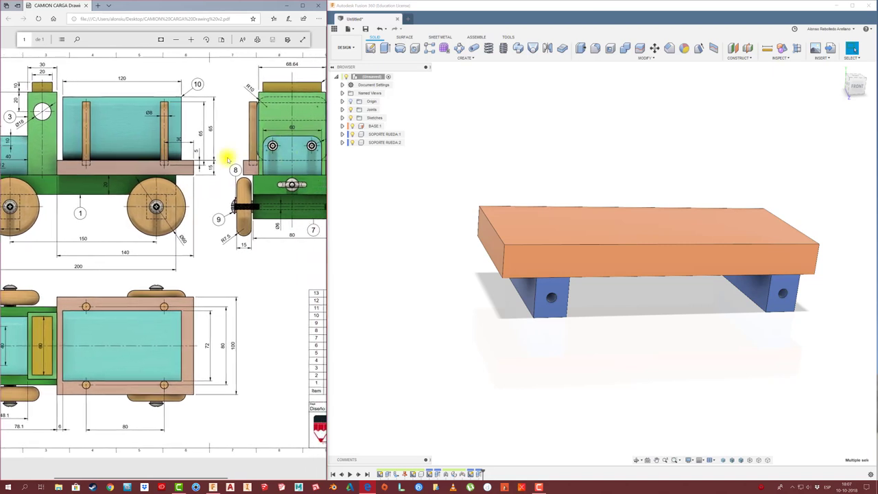
{"action": "scroll", "coordinate": [206, 161], "scroll_direction": "right", "scroll_amount": 1}
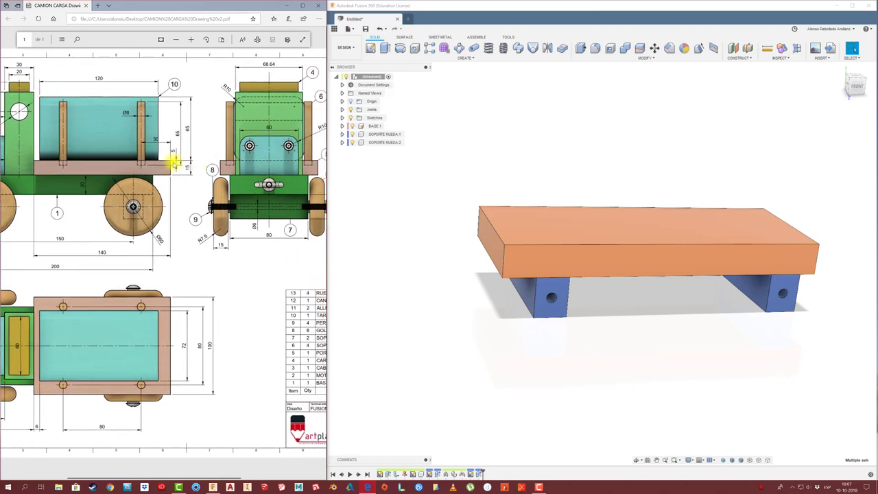
{"action": "scroll", "coordinate": [173, 161], "scroll_direction": "right", "scroll_amount": 1}
{"action": "scroll", "coordinate": [182, 218], "scroll_direction": "left", "scroll_amount": 2}
{"action": "scroll", "coordinate": [182, 218], "scroll_direction": "left", "scroll_amount": 1}
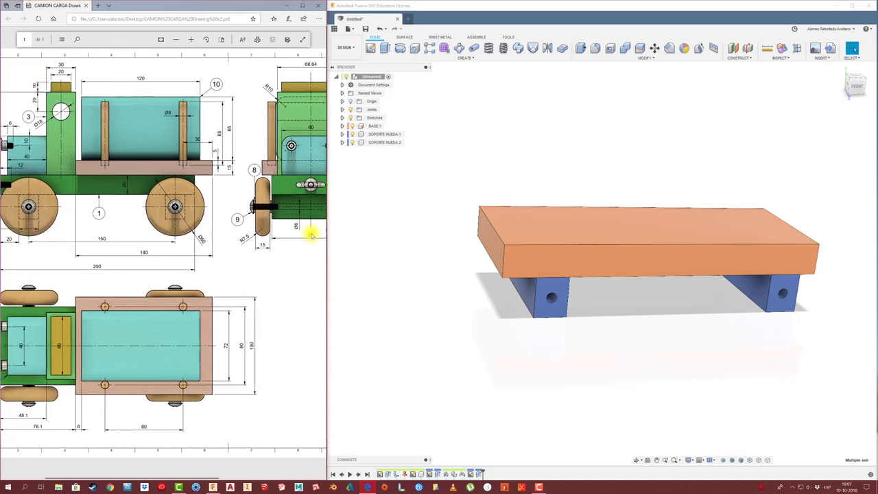
{"action": "scroll", "coordinate": [142, 251], "scroll_direction": "right", "scroll_amount": 1}
{"action": "scroll", "coordinate": [224, 252], "scroll_direction": "left", "scroll_amount": 1}
{"action": "scroll", "coordinate": [104, 266], "scroll_direction": "left", "scroll_amount": 2}
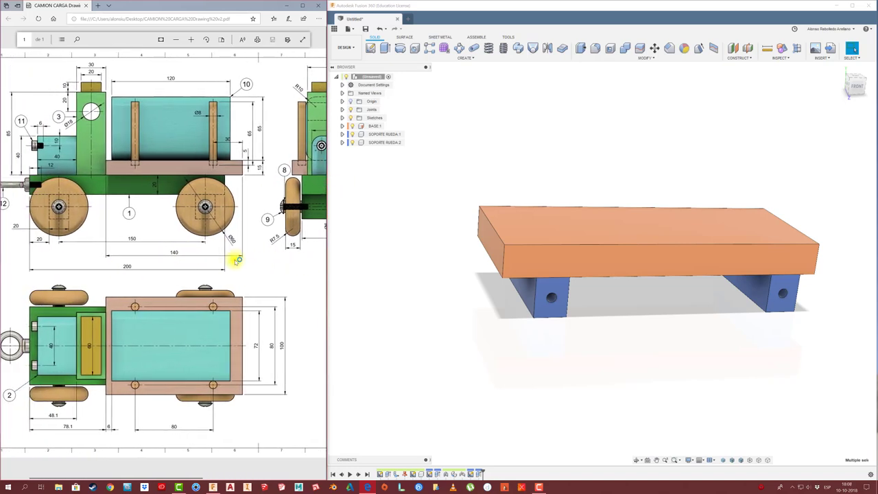
{"action": "double_click", "coordinate": [174, 252]}
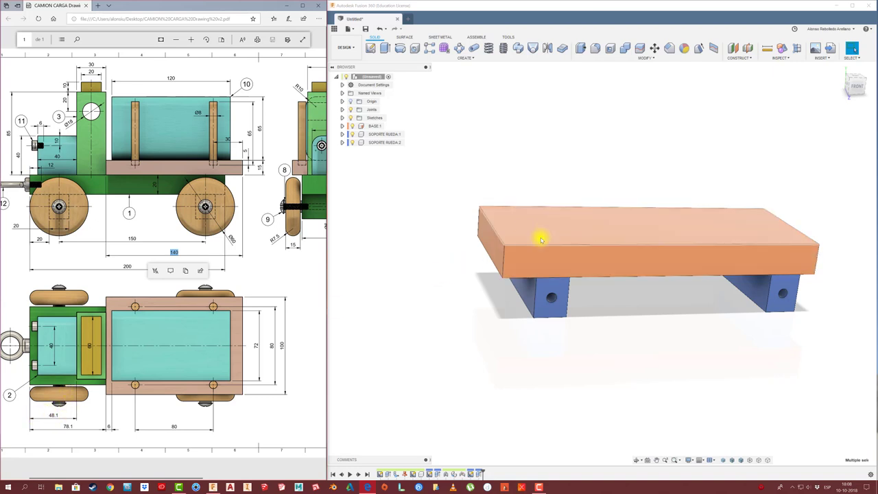
- Create a new empty component named MOTOR
{"action": "right_click", "coordinate": [373, 76]}
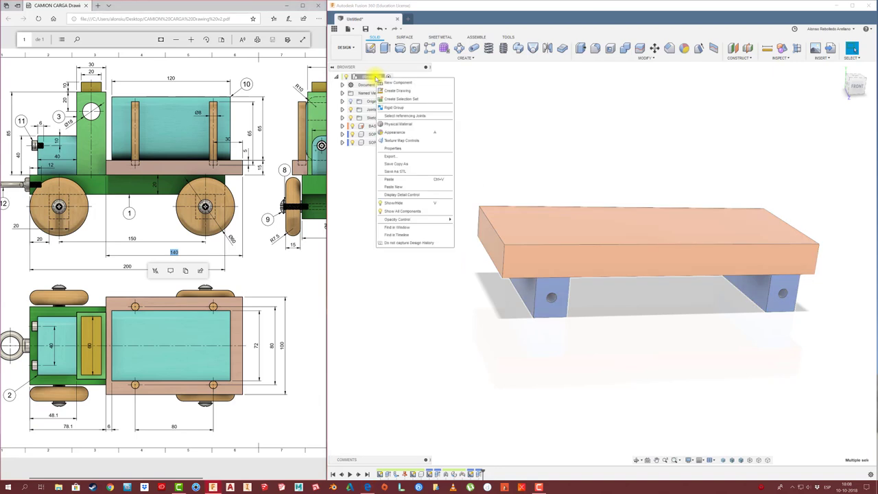
{"action": "left_click", "coordinate": [392, 83]}
{"action": "double_click", "coordinate": [388, 151]}
{"action": "type", "text": "MOTOR"}
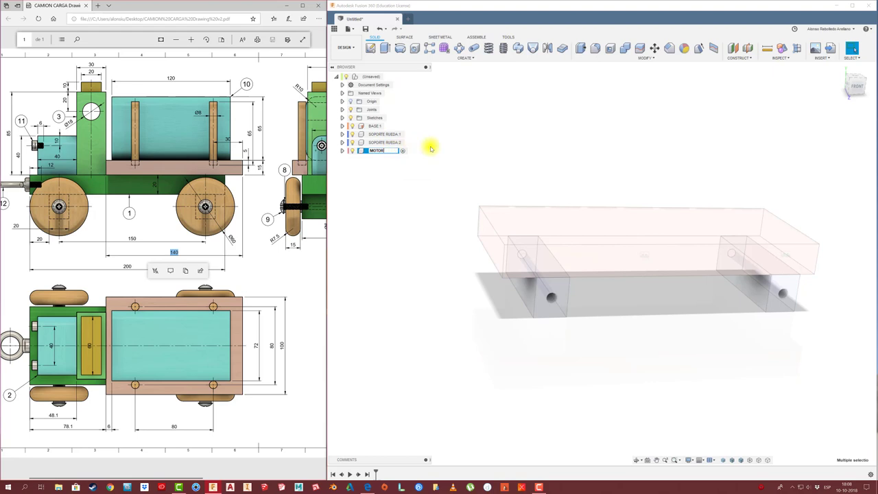
{"action": "type", "text": "1"}
{"action": "key", "text": "Return"}
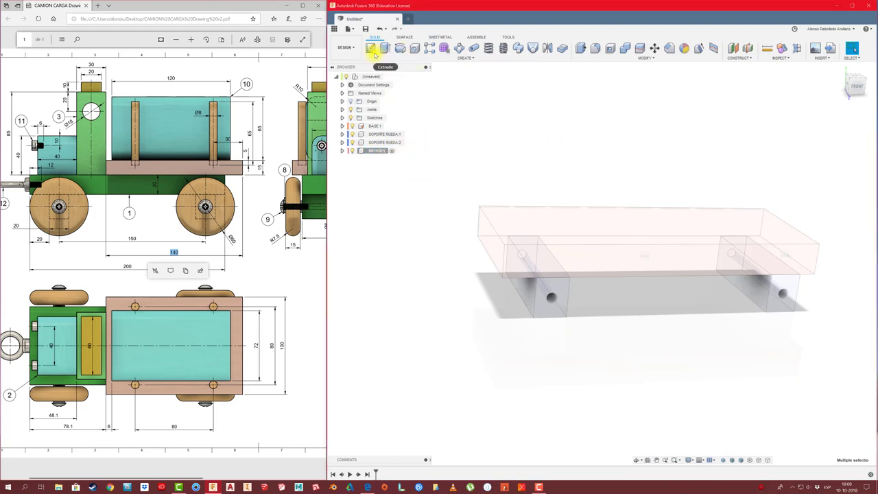
- Sketch a rectangle across the base's width on the ground plane
{"action": "left_click", "coordinate": [370, 50]}
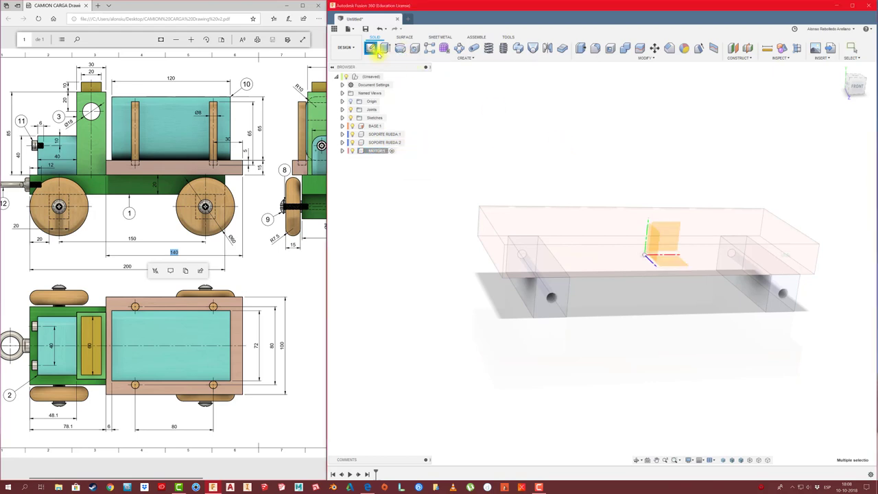
{"action": "left_click", "coordinate": [555, 217]}
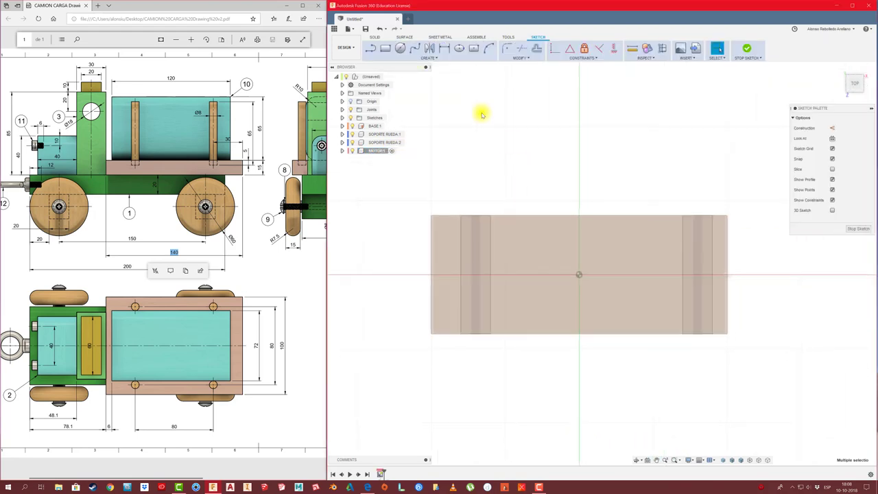
{"action": "left_click", "coordinate": [385, 49]}
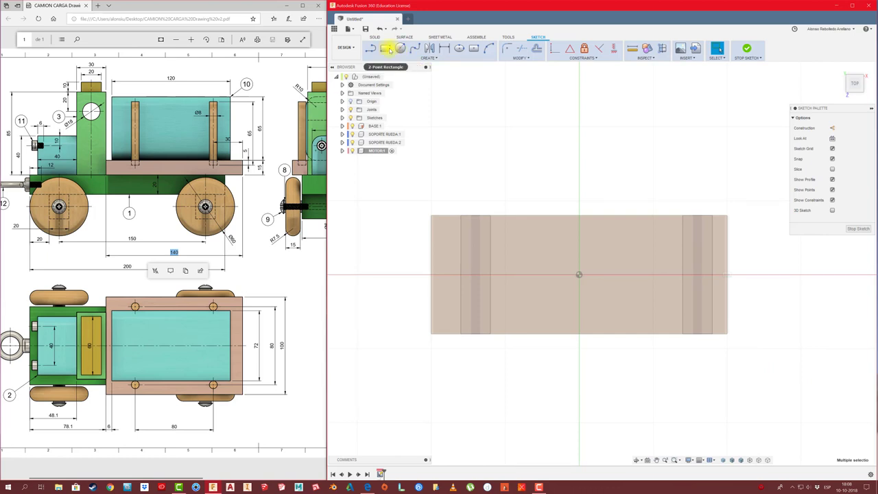
{"action": "left_click", "coordinate": [515, 218]}
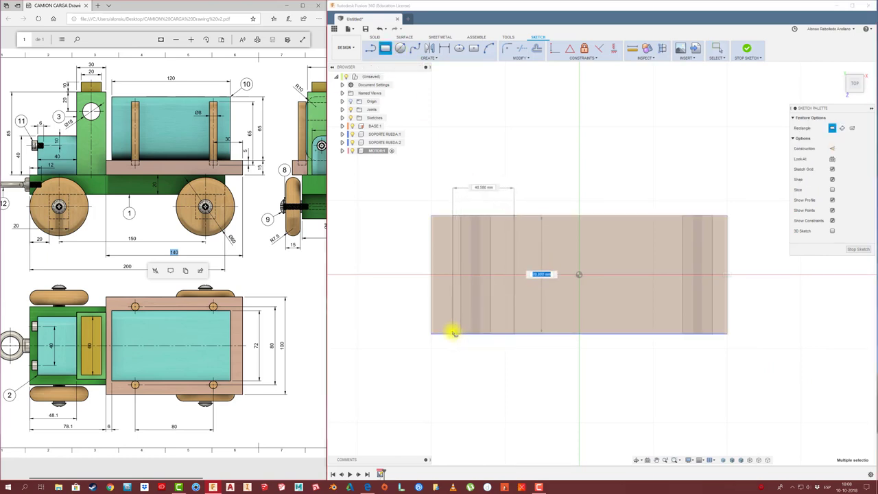
{"action": "left_click", "coordinate": [453, 334]}
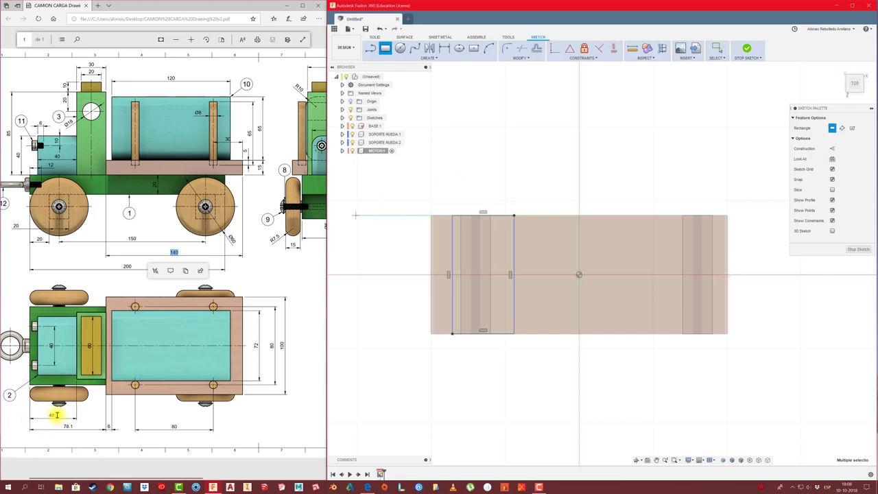
- Dimension the rectangle 48.1 from the base's left edge and 40 wide
{"action": "key", "text": "d"}
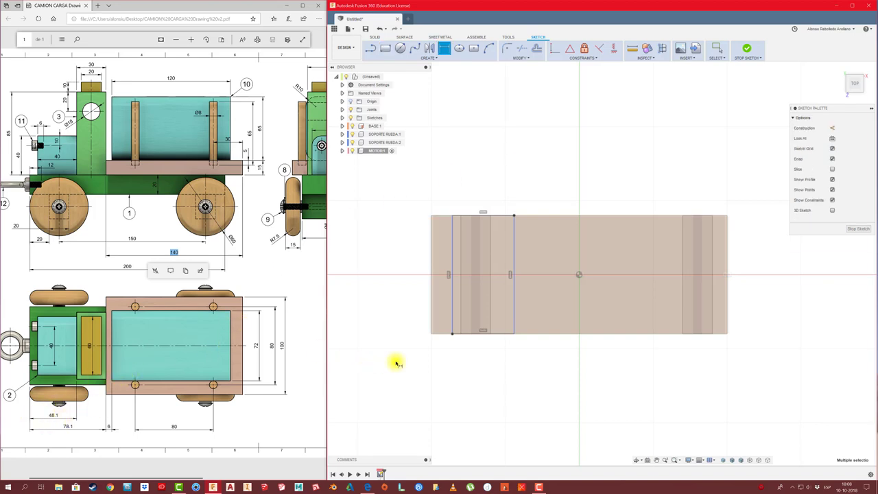
{"action": "left_click", "coordinate": [431, 326]}
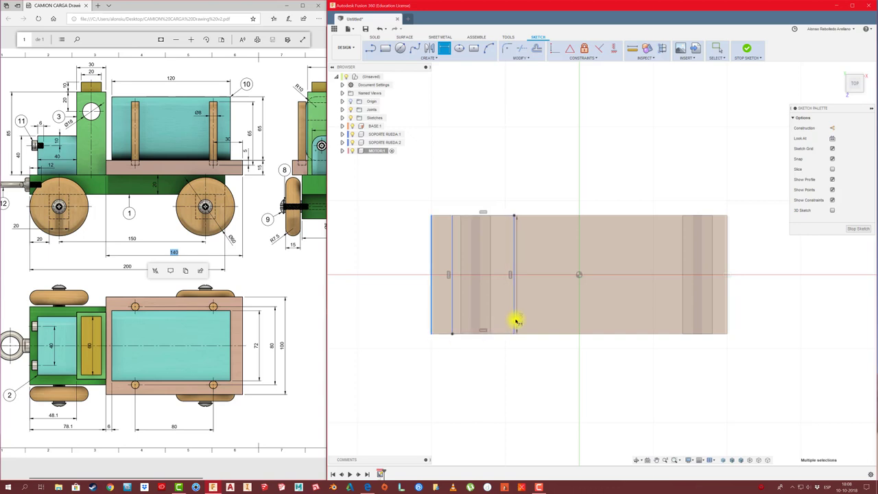
{"action": "left_click", "coordinate": [514, 320]}
{"action": "left_click", "coordinate": [480, 381]}
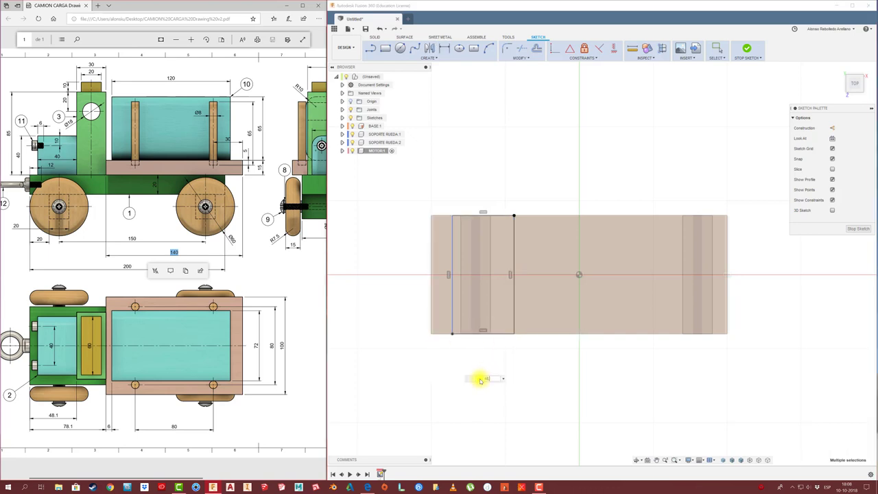
{"action": "type", "text": "48.1"}
{"action": "key", "text": "Return"}
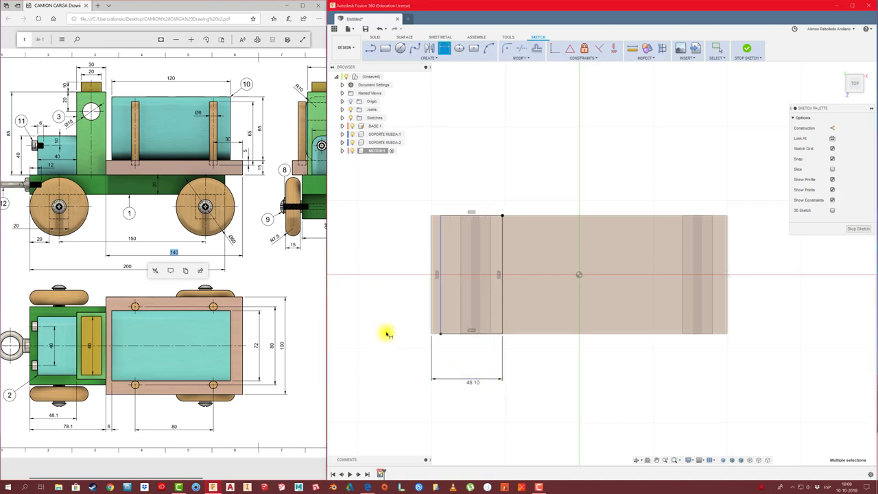
{"action": "key", "text": "Escape"}
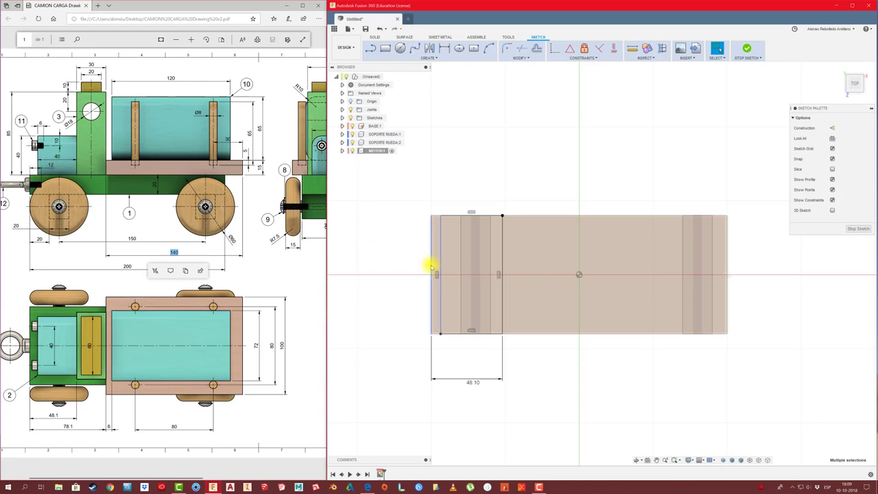
{"action": "key", "text": "o"}
{"action": "left_click", "coordinate": [439, 305]}
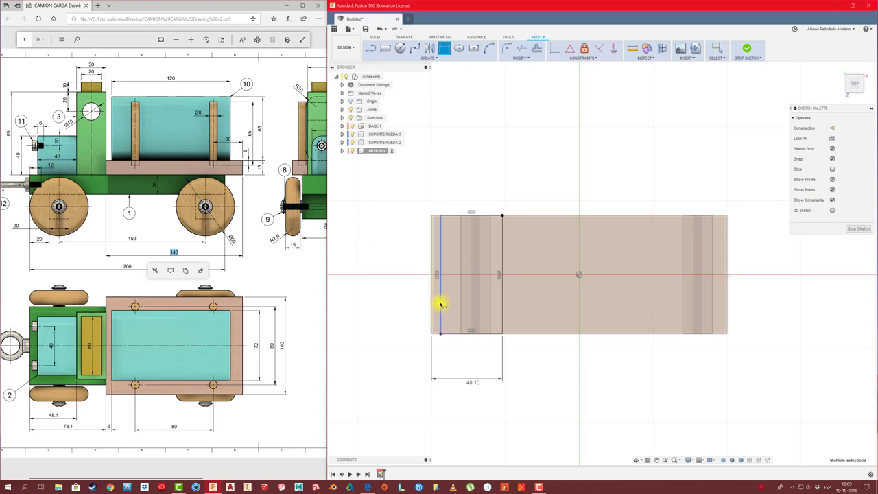
{"action": "left_click", "coordinate": [503, 307]}
{"action": "left_click", "coordinate": [476, 307]}
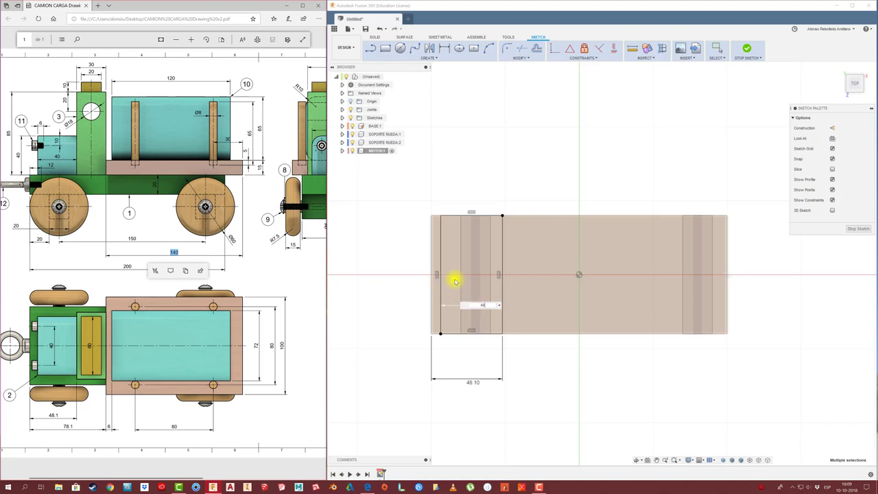
{"action": "key", "text": "Return"}
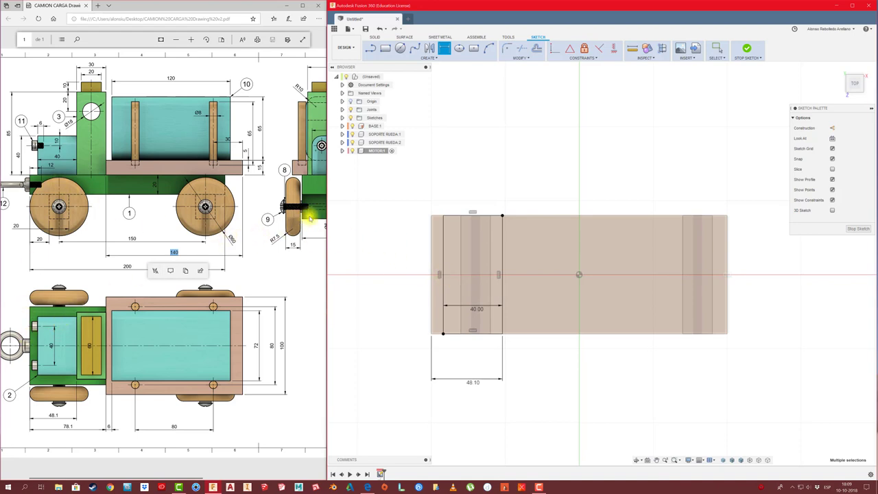
- Check the PDF, add a driven height dimension, then delete the unwanted inner lines
{"action": "left_click", "coordinate": [285, 236]}
{"action": "scroll", "coordinate": [175, 242], "scroll_direction": "right", "scroll_amount": 1}
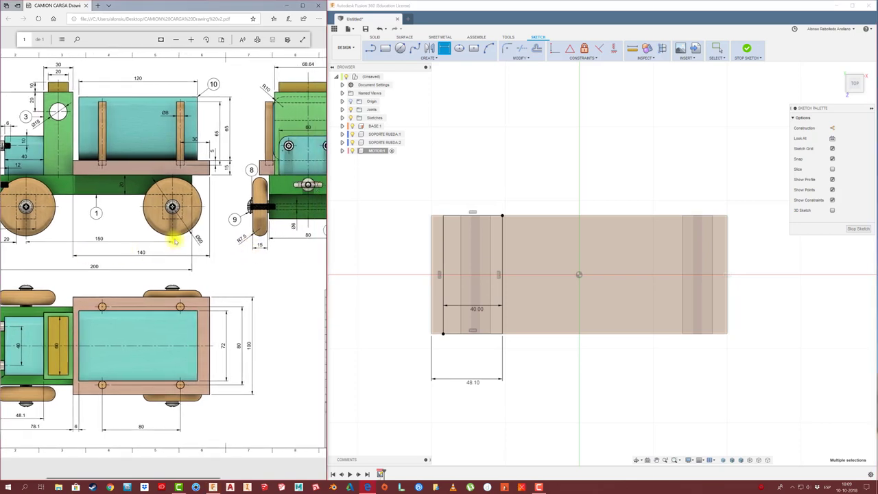
{"action": "double_click", "coordinate": [96, 213]}
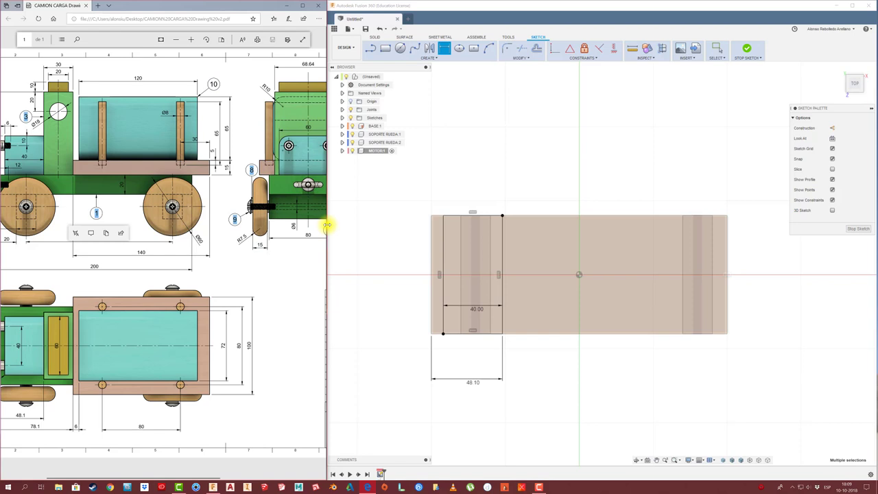
{"action": "left_click", "coordinate": [478, 333]}
{"action": "left_click", "coordinate": [482, 219]}
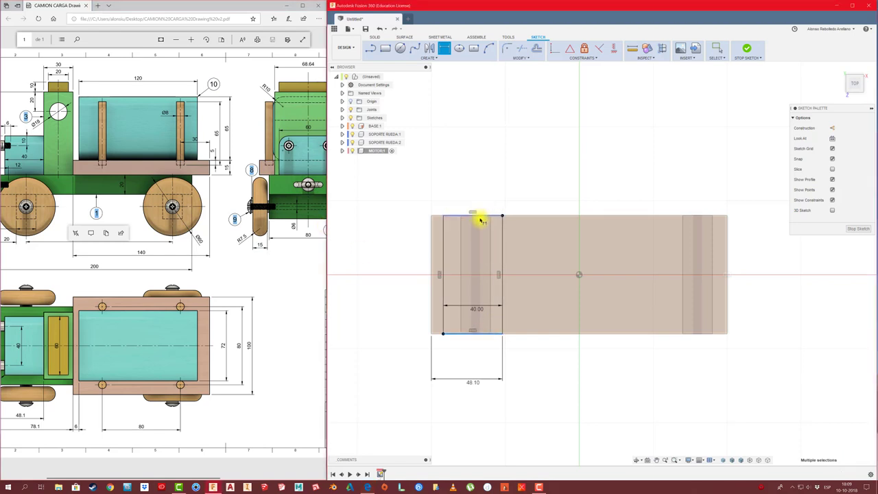
{"action": "left_click", "coordinate": [472, 249]}
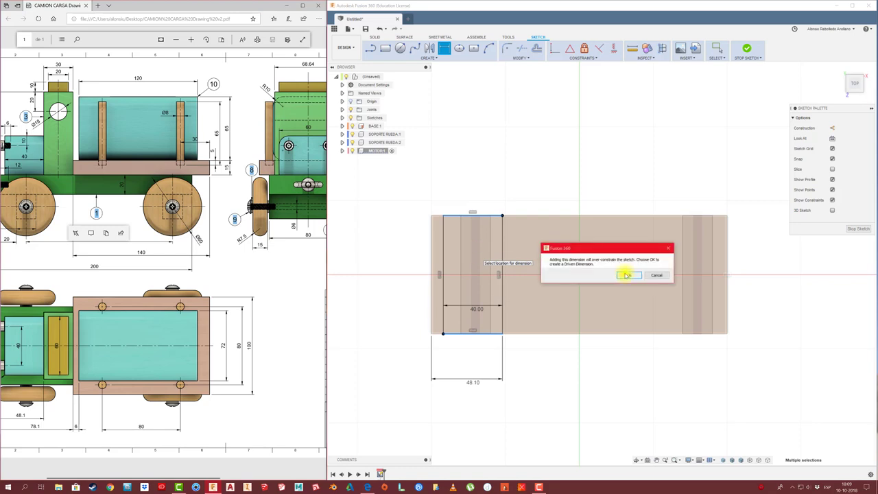
{"action": "left_click", "coordinate": [627, 276]}
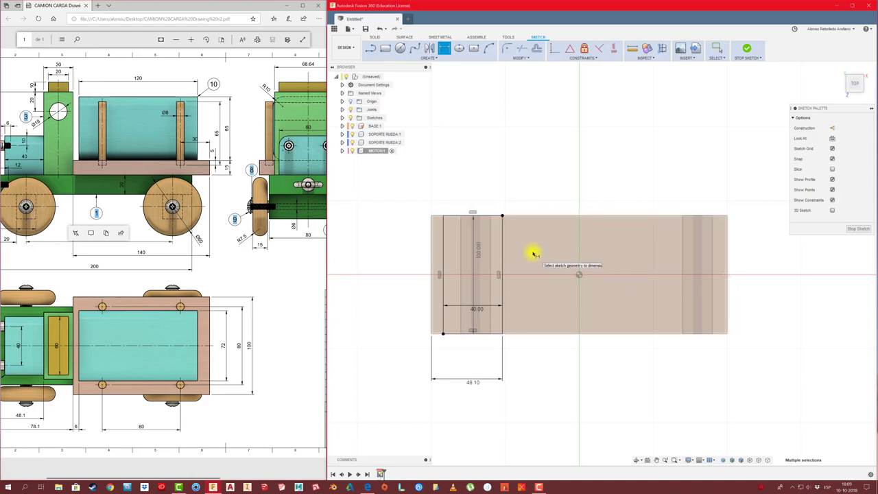
{"action": "key", "text": "Escape"}
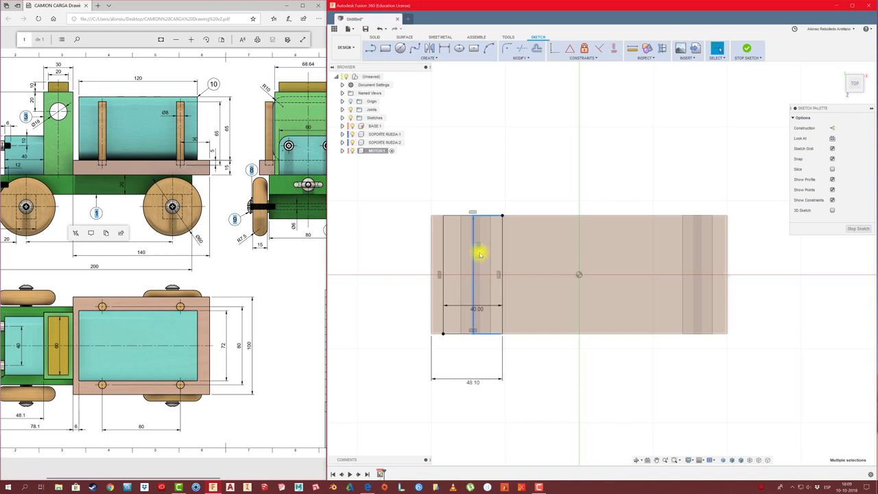
{"action": "key", "text": "Delete"}
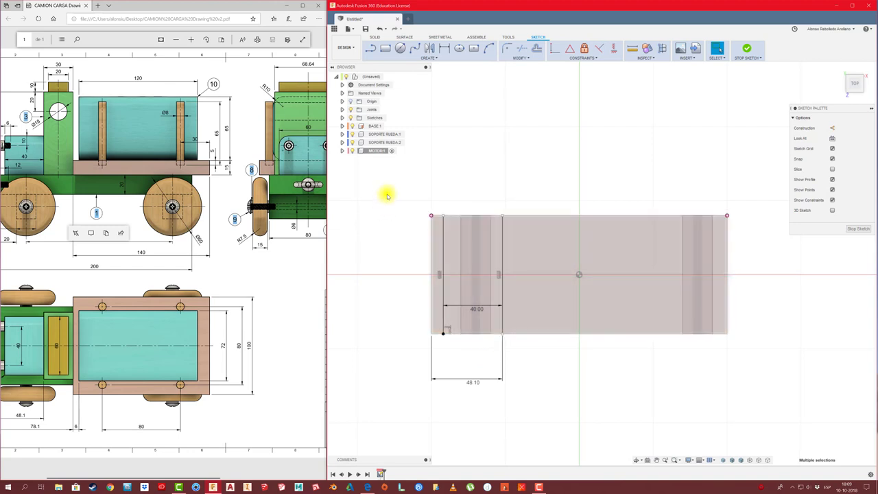
- Draw two horizontal lines across the base, dimensioned 60 apart
{"action": "key", "text": "l"}
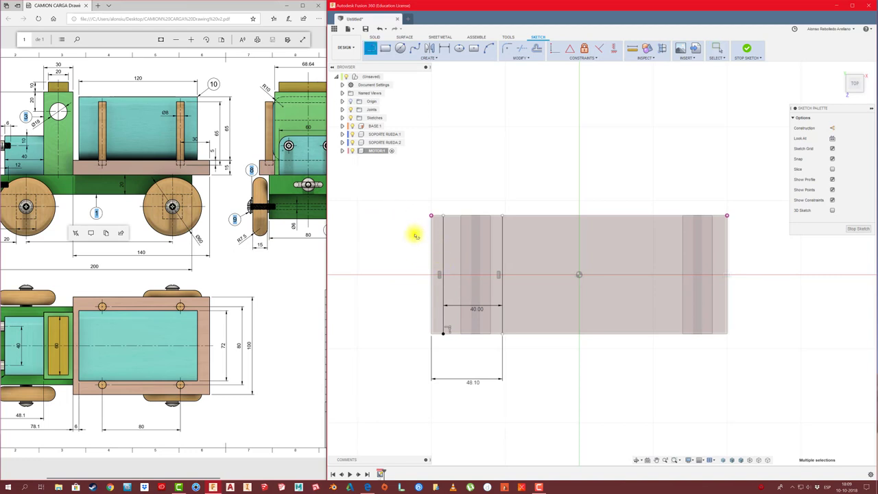
{"action": "left_click", "coordinate": [412, 240]}
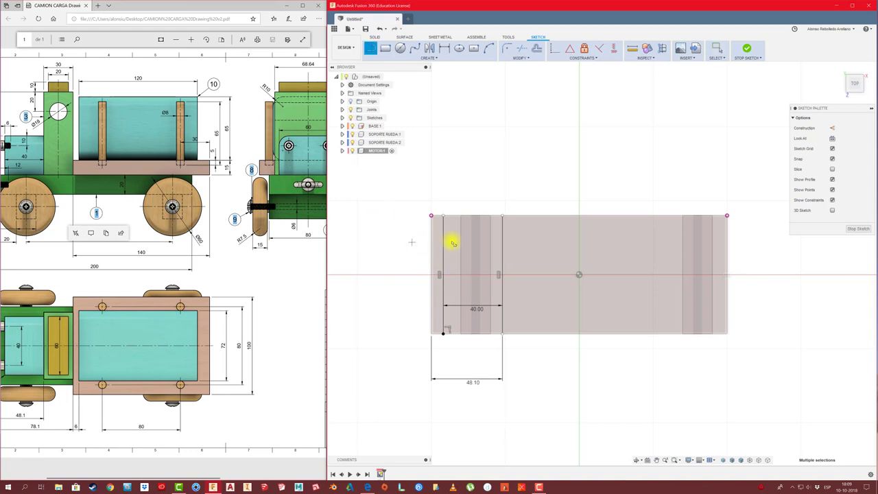
{"action": "double_click", "coordinate": [535, 241]}
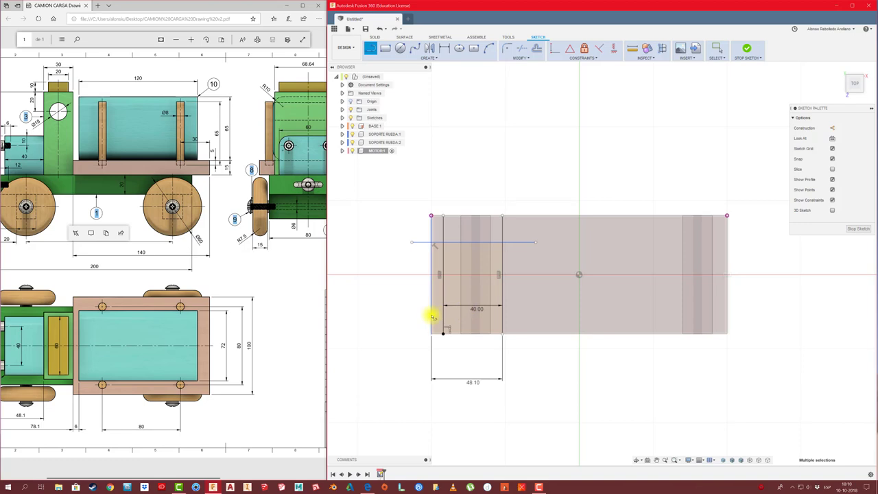
{"action": "left_click", "coordinate": [410, 322]}
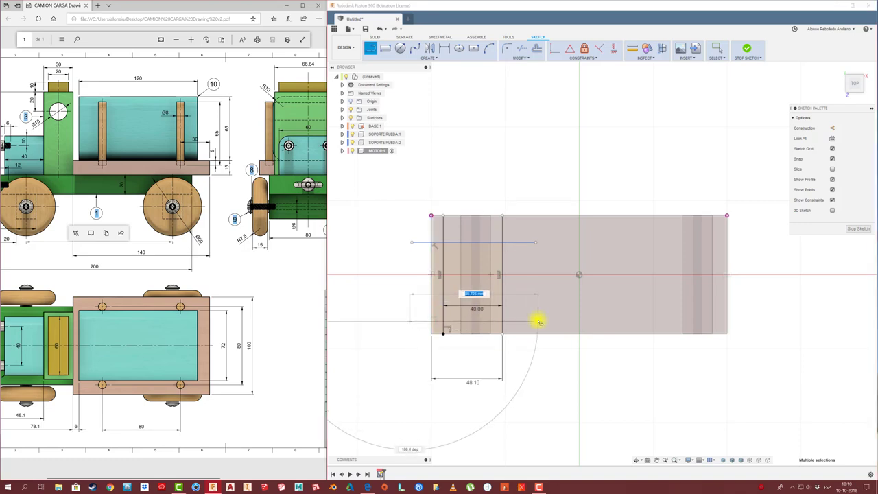
{"action": "double_click", "coordinate": [537, 321]}
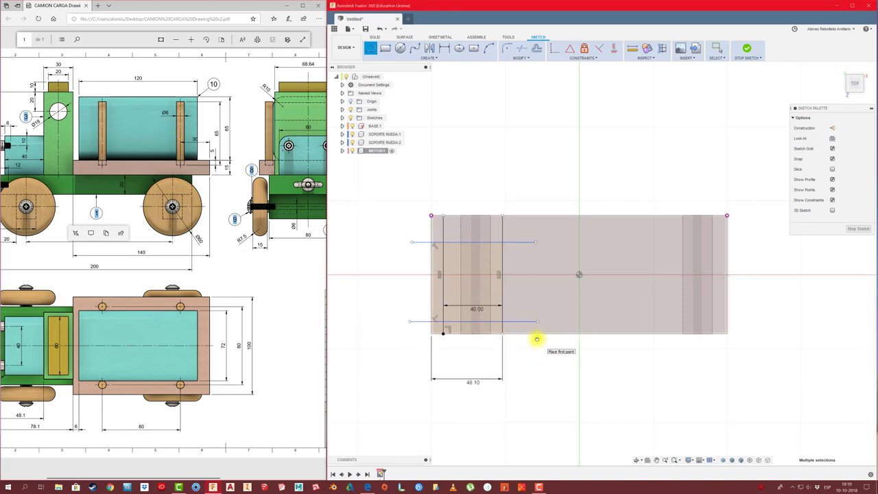
{"action": "left_click", "coordinate": [494, 321]}
{"action": "left_click", "coordinate": [496, 242]}
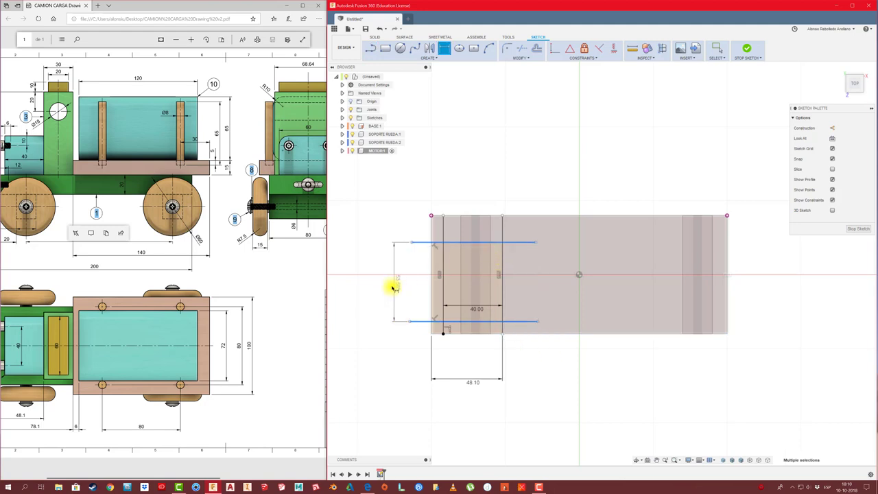
{"action": "left_click", "coordinate": [392, 287]}
{"action": "type", "text": "60"}
{"action": "key", "text": "Return"}
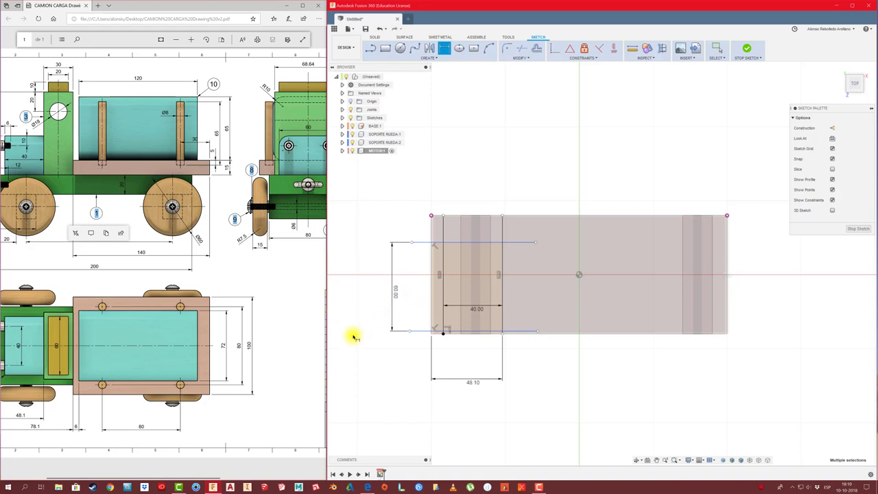
- Trim the overhanging line segments so only the inner rectangle remains
{"action": "key", "text": "t"}
{"action": "scroll", "coordinate": [466, 254], "scroll_direction": "up", "scroll_amount": 2}
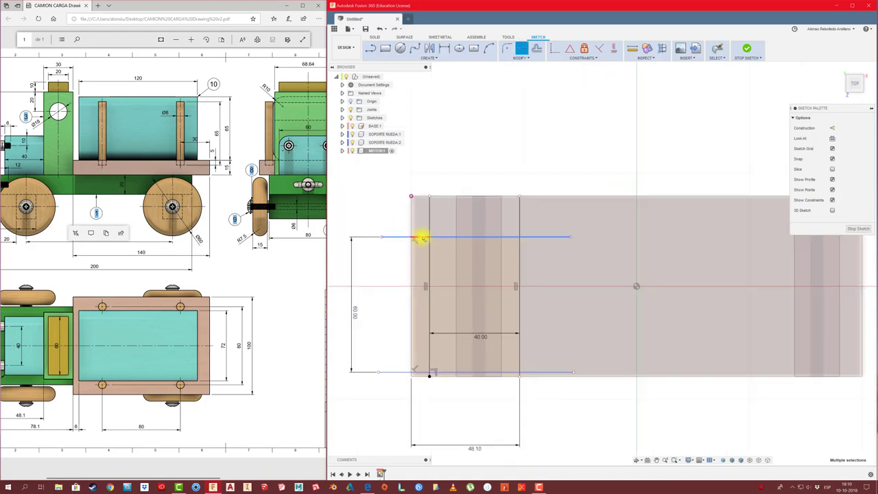
{"action": "left_click", "coordinate": [403, 237]}
{"action": "left_click", "coordinate": [428, 221]}
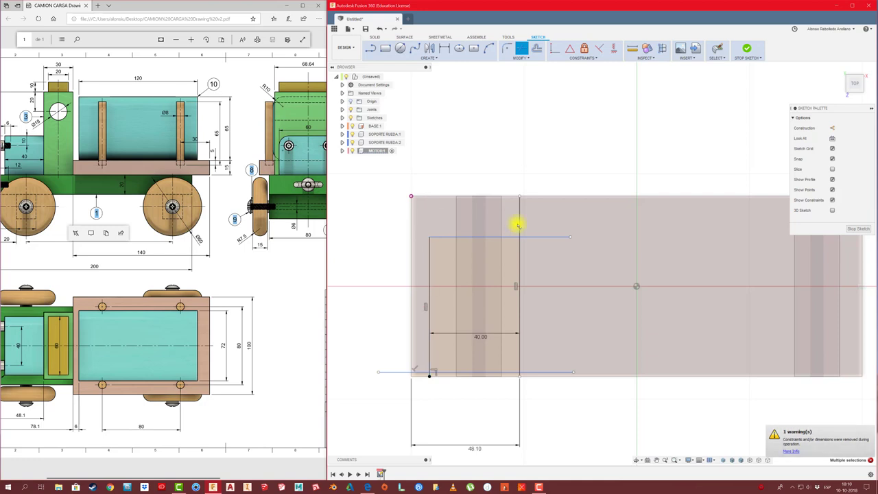
{"action": "left_click", "coordinate": [521, 227]}
{"action": "left_click", "coordinate": [530, 237]}
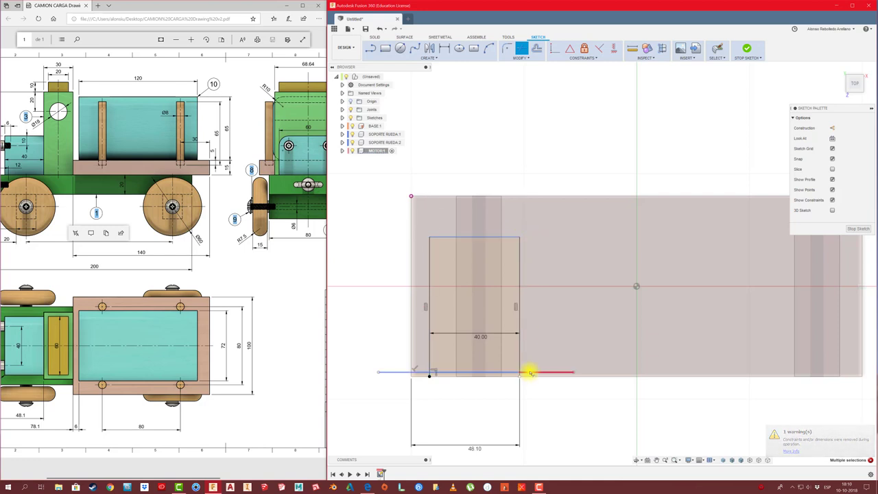
{"action": "left_click", "coordinate": [529, 372]}
{"action": "scroll", "coordinate": [429, 379], "scroll_direction": "up", "scroll_amount": 3}
{"action": "scroll", "coordinate": [429, 377], "scroll_direction": "up", "scroll_amount": 3}
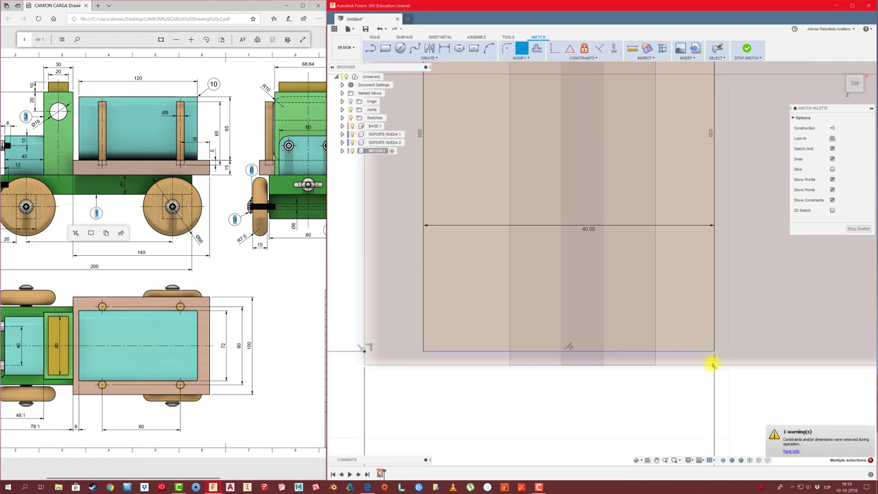
{"action": "scroll", "coordinate": [711, 357], "scroll_direction": "down", "scroll_amount": 2}
{"action": "left_click", "coordinate": [480, 354]}
{"action": "right_click", "coordinate": [432, 317]}
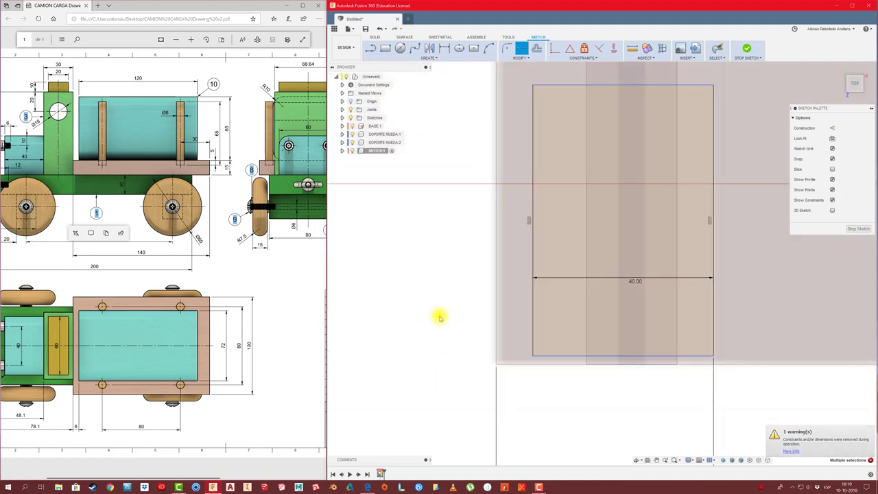
{"action": "left_click", "coordinate": [447, 320]}
{"action": "scroll", "coordinate": [427, 324], "scroll_direction": "down", "scroll_amount": 2}
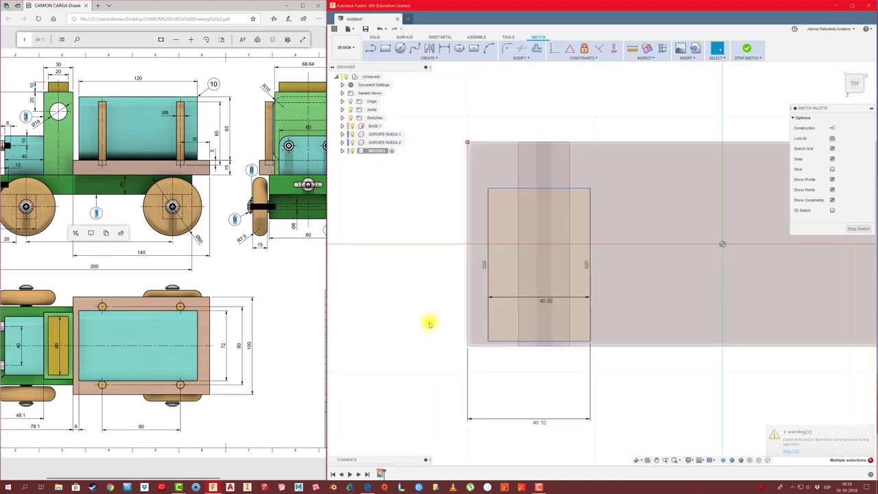
{"action": "scroll", "coordinate": [440, 307], "scroll_direction": "down", "scroll_amount": 2}
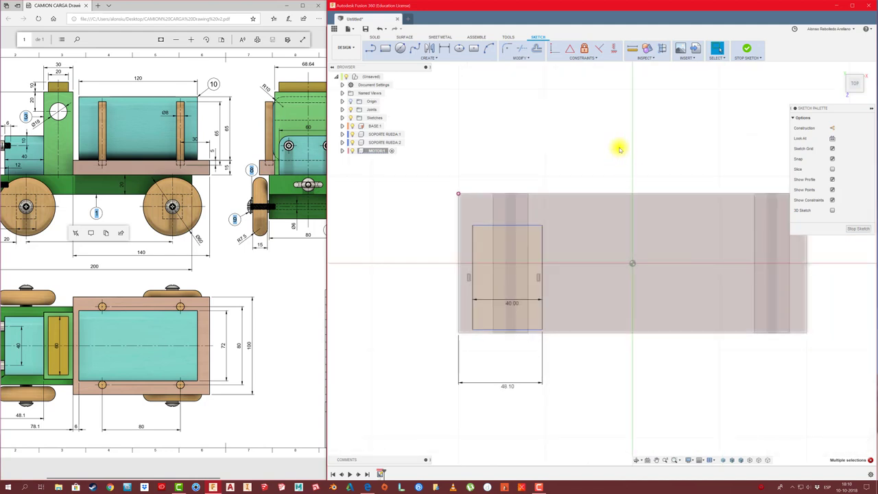
- Draw a horizontal construction line starting at the sketch origin
{"action": "key", "text": "l"}
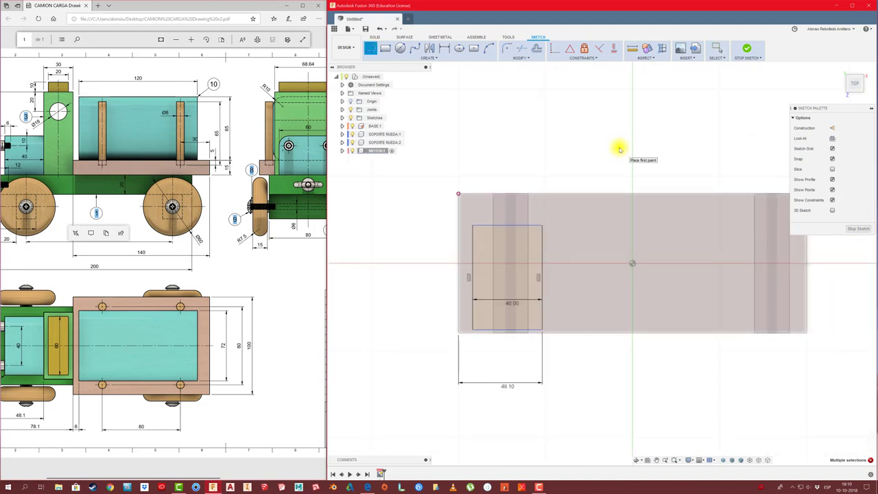
{"action": "left_click", "coordinate": [633, 265]}
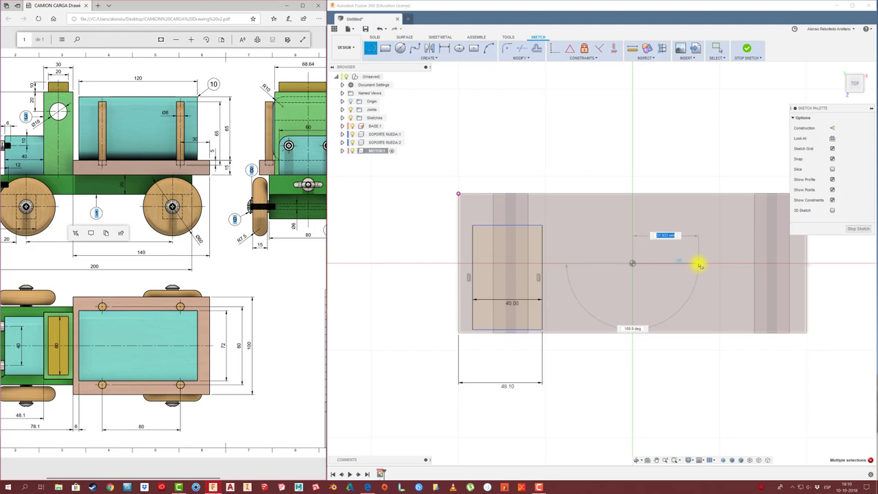
{"action": "right_click", "coordinate": [698, 264]}
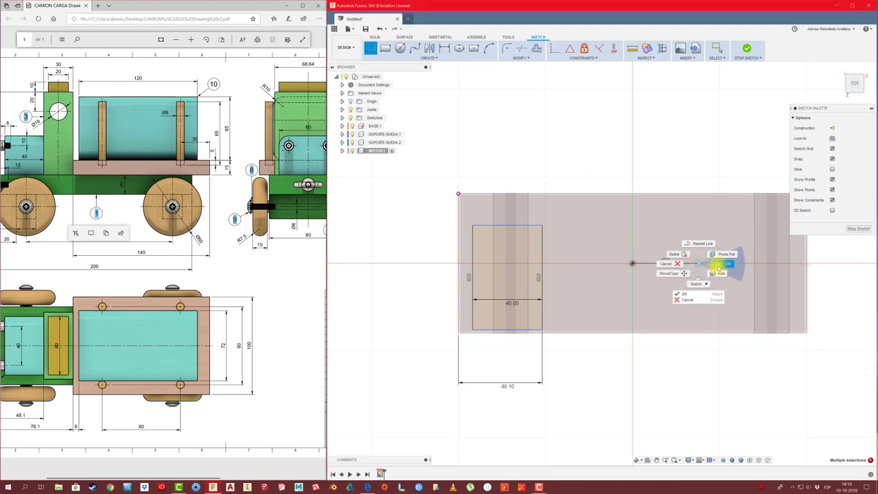
{"action": "left_click", "coordinate": [720, 264]}
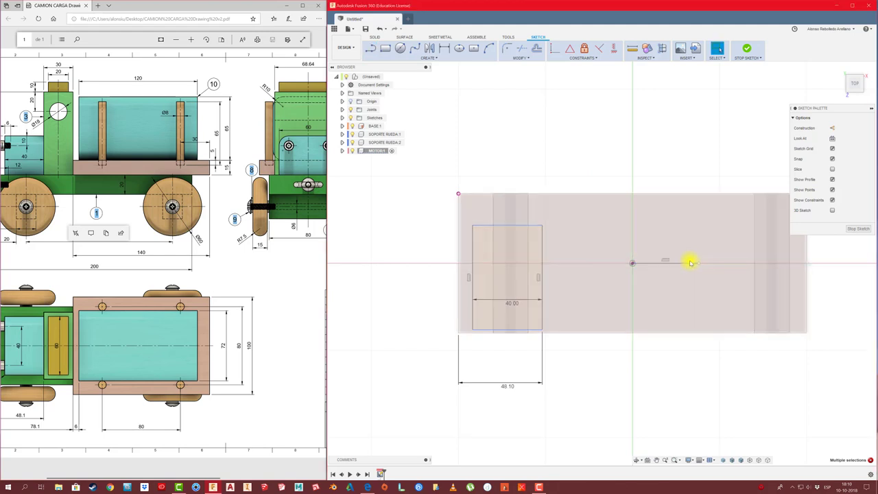
{"action": "left_click", "coordinate": [638, 263]}
{"action": "left_click", "coordinate": [832, 129]}
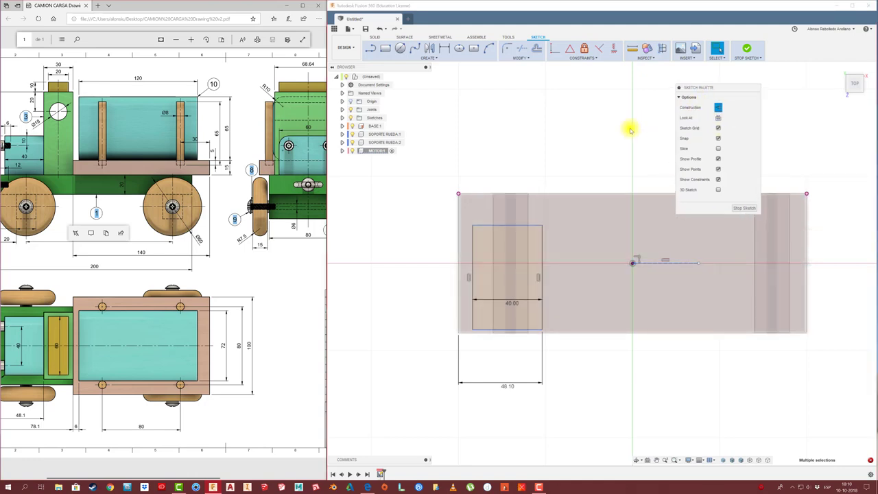
{"action": "key", "text": "x"}
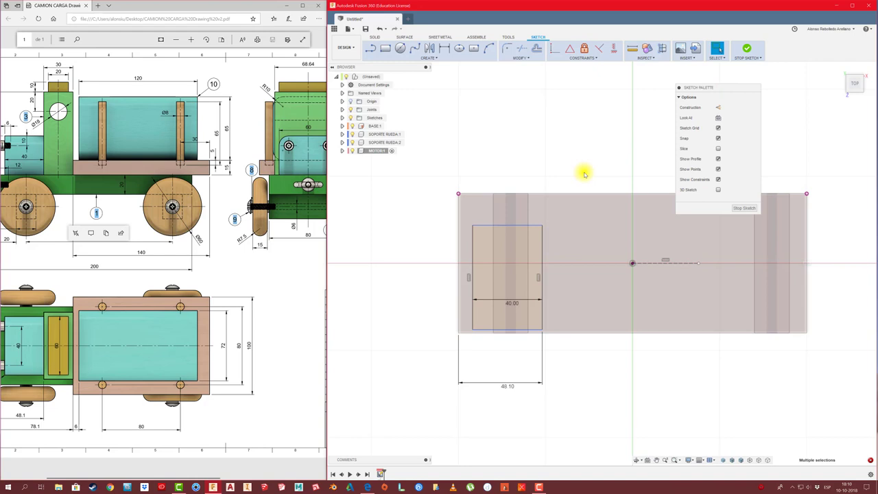
- Make the rectangle symmetric about the construction line using a pinned Symmetry constraint, then finish the sketch
{"action": "left_click", "coordinate": [597, 59]}
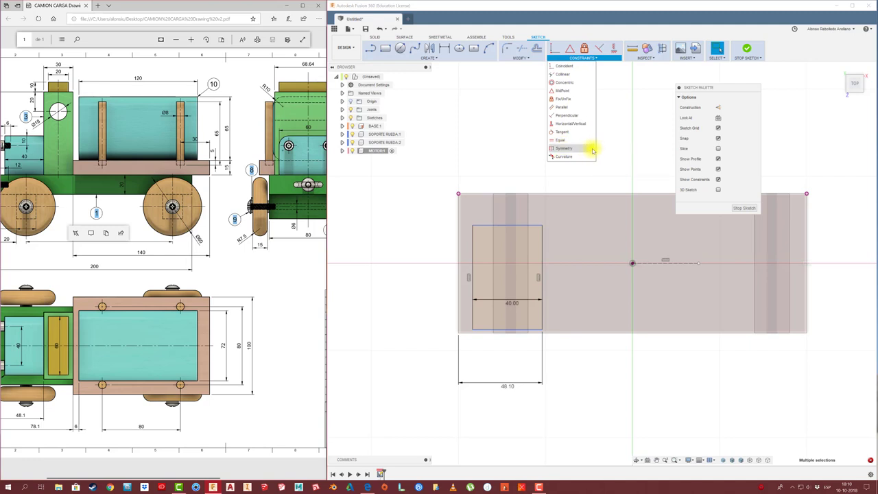
{"action": "right_click", "coordinate": [594, 149]}
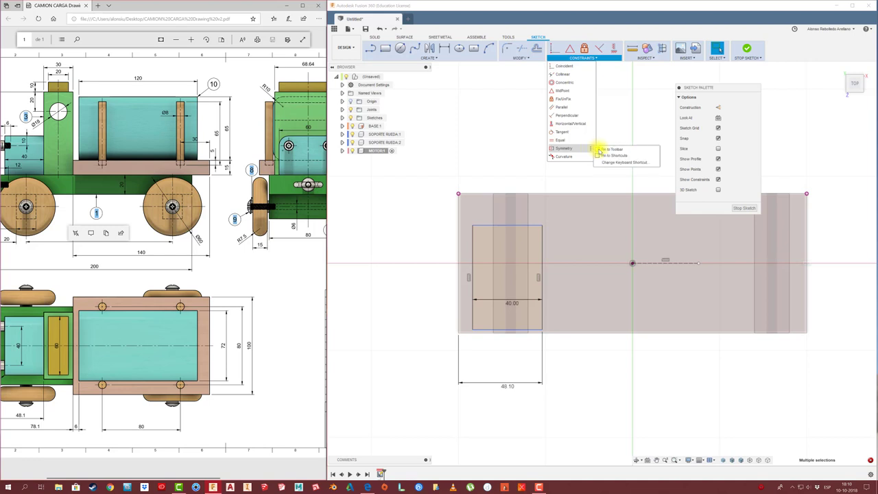
{"action": "left_click", "coordinate": [610, 149]}
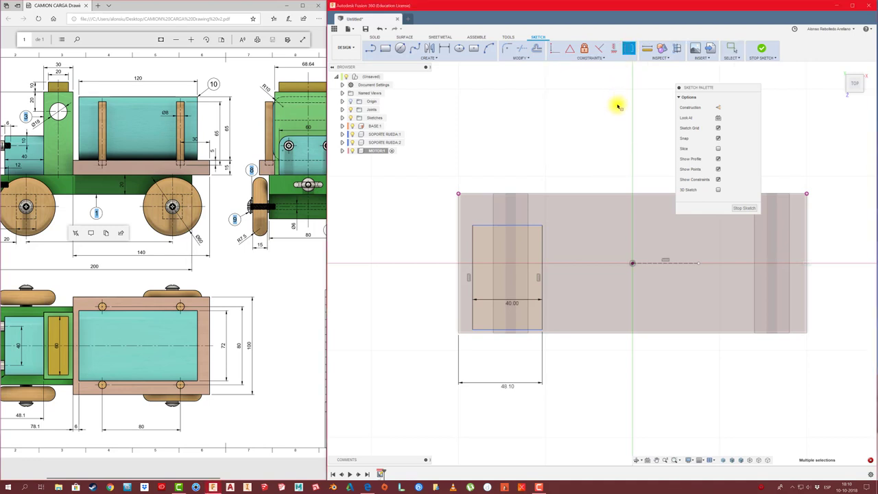
{"action": "left_click", "coordinate": [522, 225]}
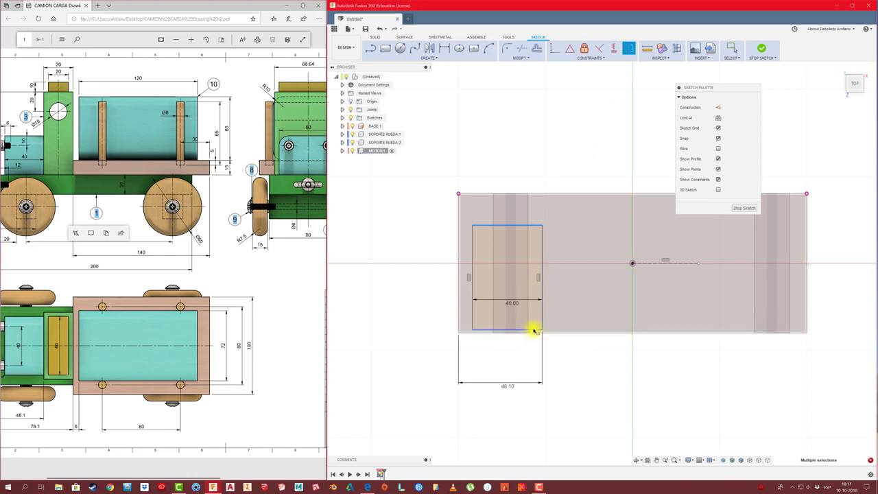
{"action": "left_click", "coordinate": [648, 265]}
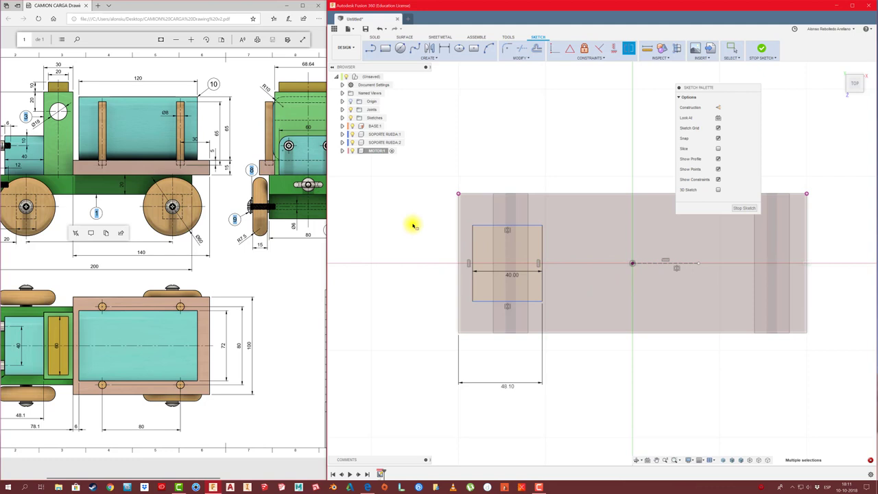
{"action": "left_click", "coordinate": [744, 208]}
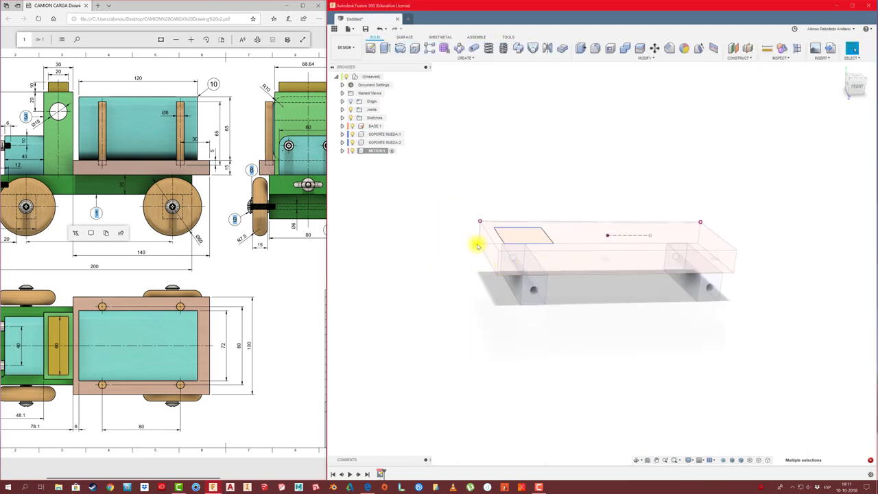
- Extrude the MOTOR rectangle upward 45 mm into a solid block
{"action": "key", "text": "e"}
{"action": "left_click", "coordinate": [529, 241]}
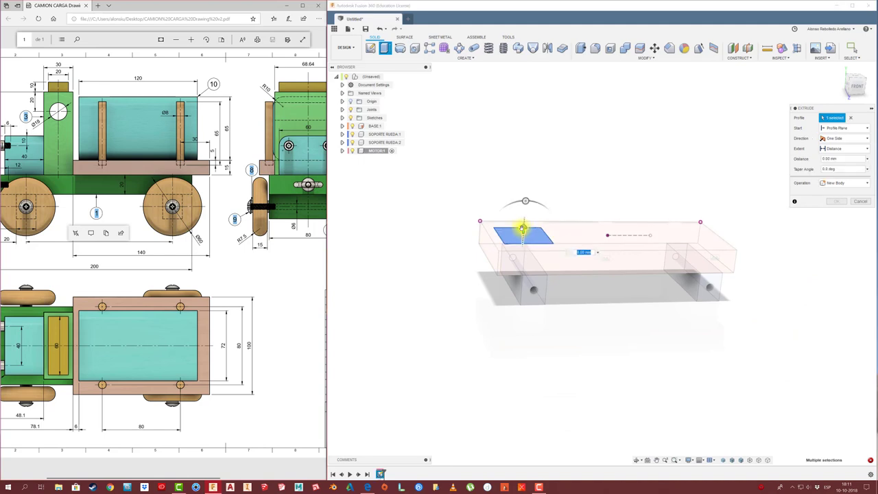
{"action": "left_click_drag", "start_coordinate": [526, 226], "coordinate": [527, 175]}
{"action": "scroll", "coordinate": [180, 247], "scroll_direction": "right", "scroll_amount": 1}
{"action": "scroll", "coordinate": [192, 247], "scroll_direction": "right", "scroll_amount": 1}
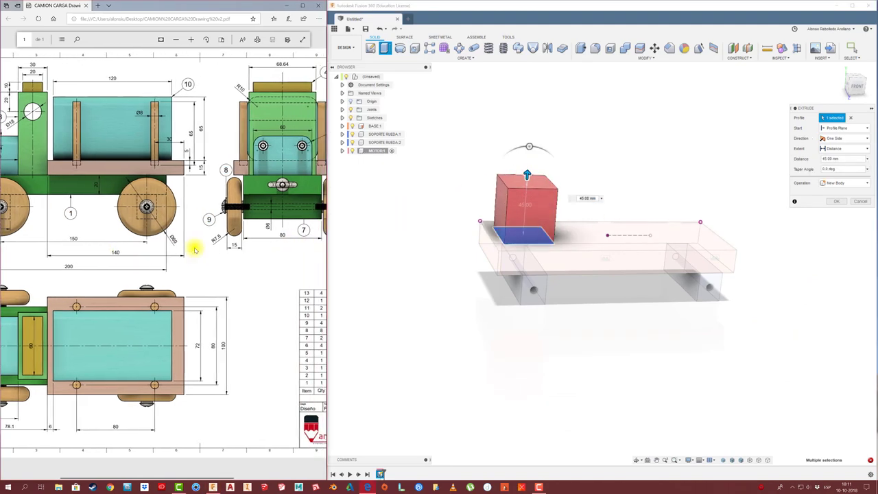
{"action": "scroll", "coordinate": [172, 244], "scroll_direction": "right", "scroll_amount": 1}
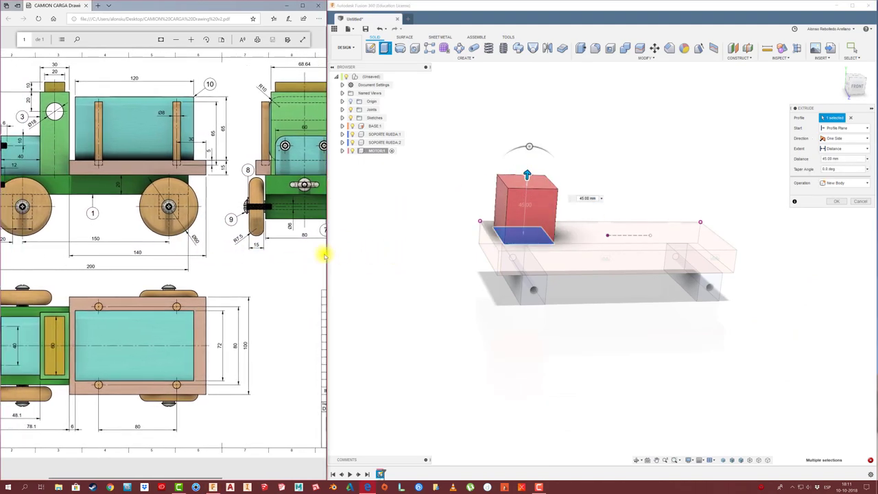
{"action": "scroll", "coordinate": [118, 240], "scroll_direction": "right", "scroll_amount": 1}
{"action": "scroll", "coordinate": [206, 247], "scroll_direction": "left", "scroll_amount": 1}
{"action": "scroll", "coordinate": [185, 250], "scroll_direction": "right", "scroll_amount": 1}
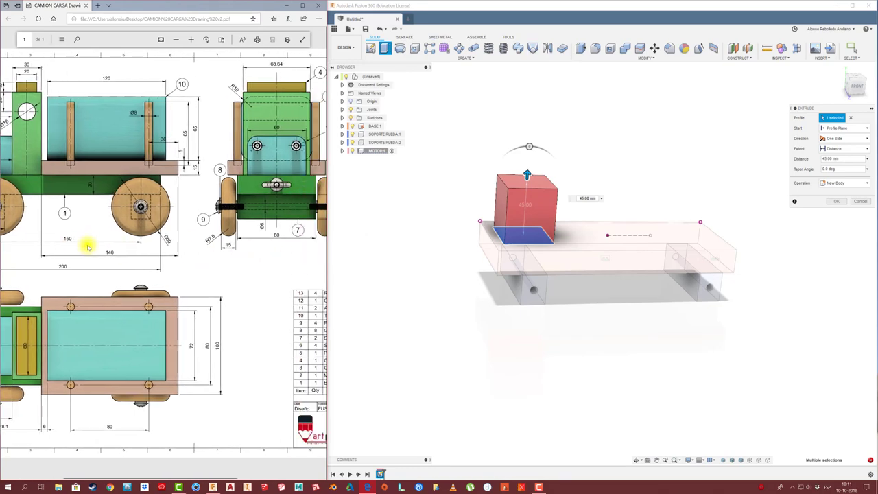
{"action": "scroll", "coordinate": [206, 237], "scroll_direction": "left", "scroll_amount": 1}
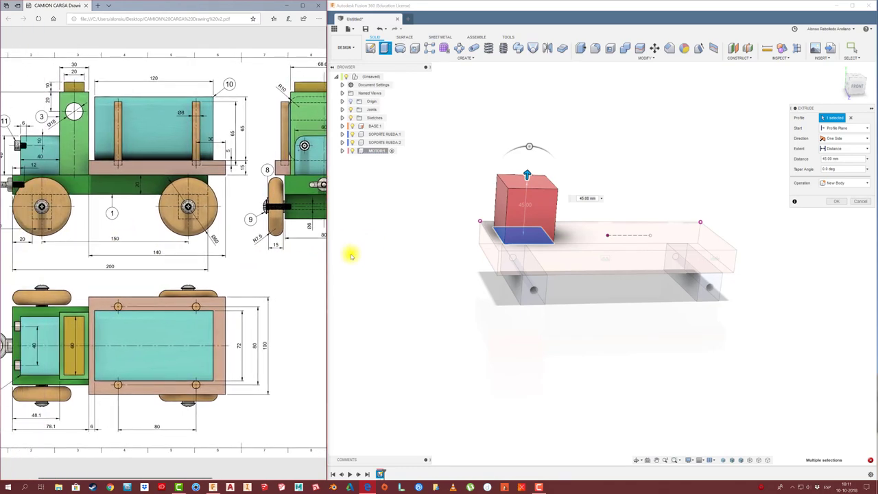
{"action": "scroll", "coordinate": [196, 246], "scroll_direction": "left", "scroll_amount": 1}
{"action": "scroll", "coordinate": [195, 245], "scroll_direction": "left", "scroll_amount": 1}
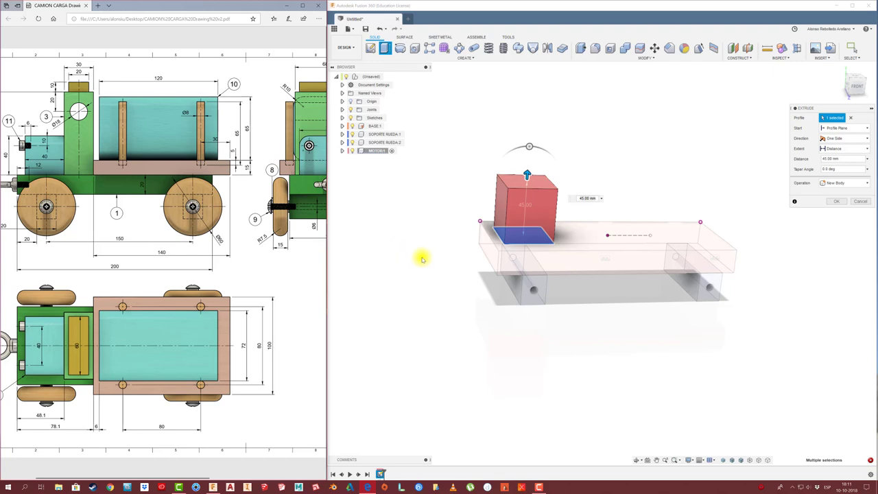
{"action": "scroll", "coordinate": [176, 199], "scroll_direction": "left", "scroll_amount": 1}
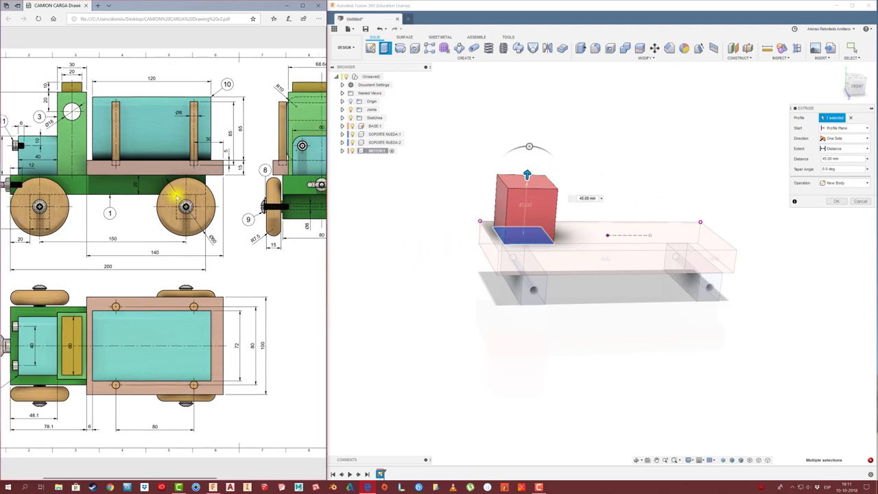
{"action": "scroll", "coordinate": [270, 207], "scroll_direction": "right", "scroll_amount": 1}
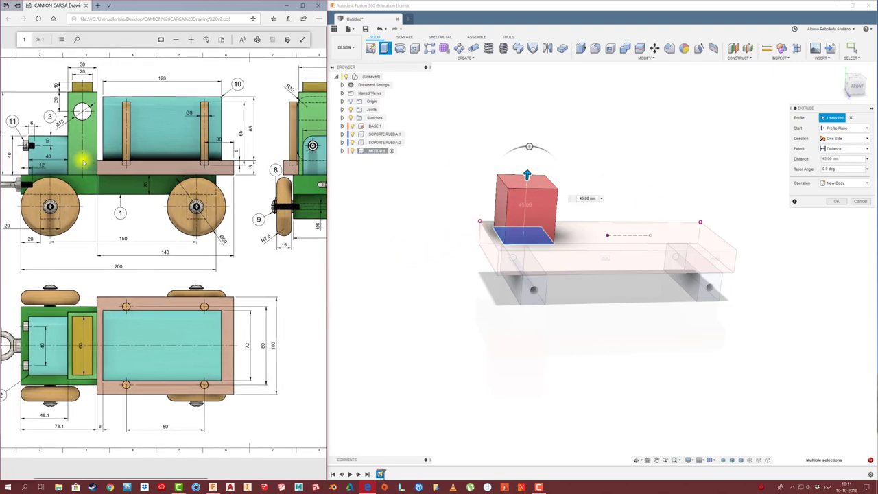
{"action": "left_click", "coordinate": [827, 158]}
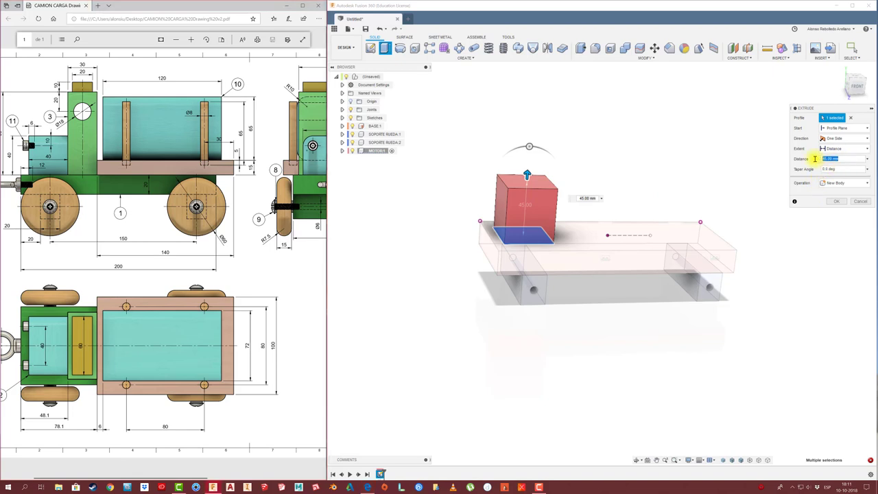
{"action": "type", "text": "40"}
{"action": "key", "text": "Return"}
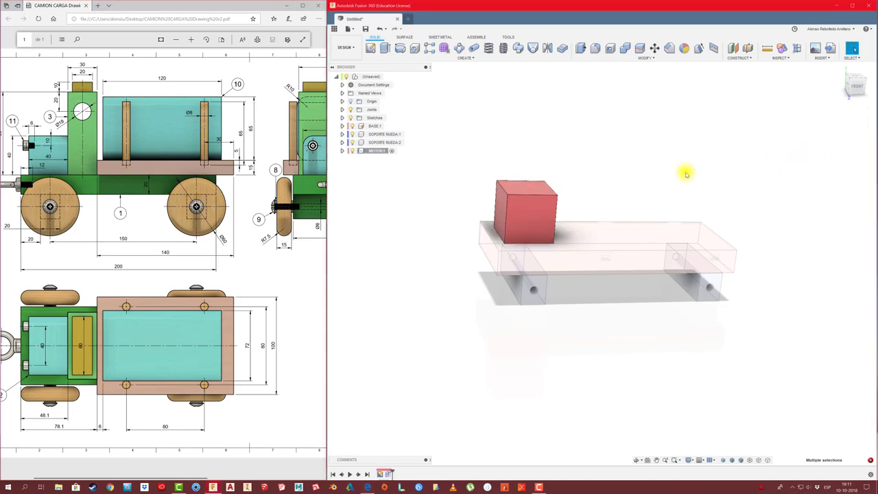
{"action": "scroll", "coordinate": [94, 147], "scroll_direction": "right", "scroll_amount": 3}
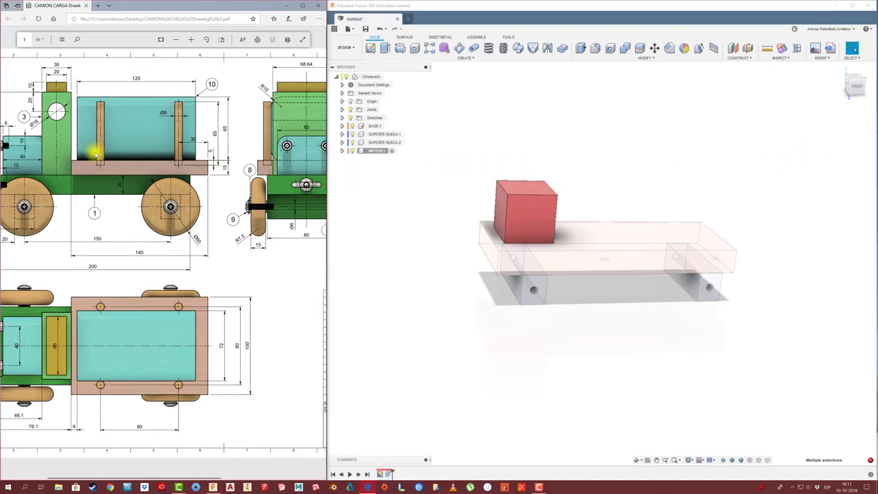
{"action": "scroll", "coordinate": [256, 163], "scroll_direction": "right", "scroll_amount": 2}
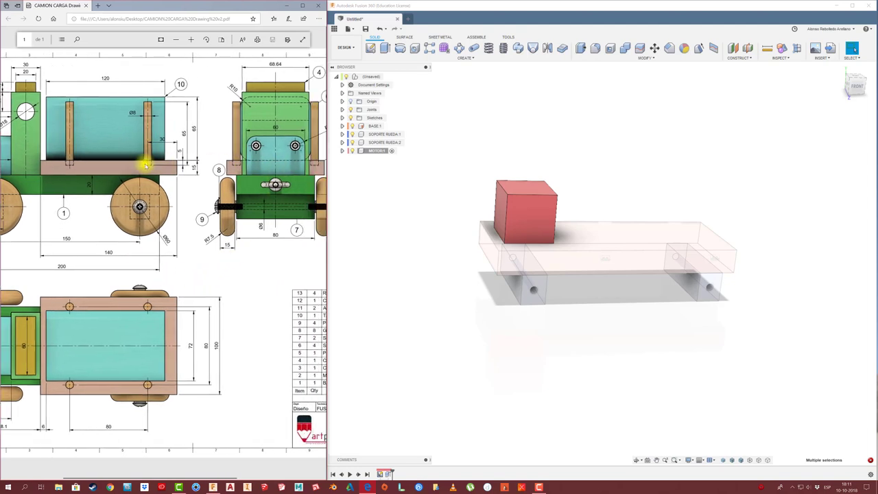
{"action": "scroll", "coordinate": [249, 156], "scroll_direction": "right", "scroll_amount": 2}
{"action": "scroll", "coordinate": [91, 158], "scroll_direction": "right", "scroll_amount": 1}
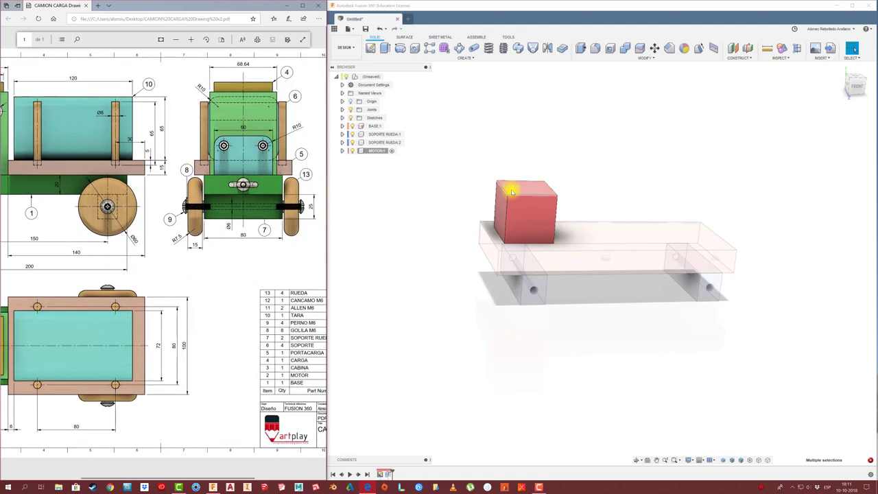
{"action": "scroll", "coordinate": [533, 177], "scroll_direction": "up", "scroll_amount": 1}
{"action": "scroll", "coordinate": [511, 175], "scroll_direction": "up", "scroll_amount": 2}
- Fillet the block's two long top edges with a 10 mm radius
{"action": "middle_click_drag", "start_coordinate": [507, 172], "coordinate": [592, 61], "text": "shift"}
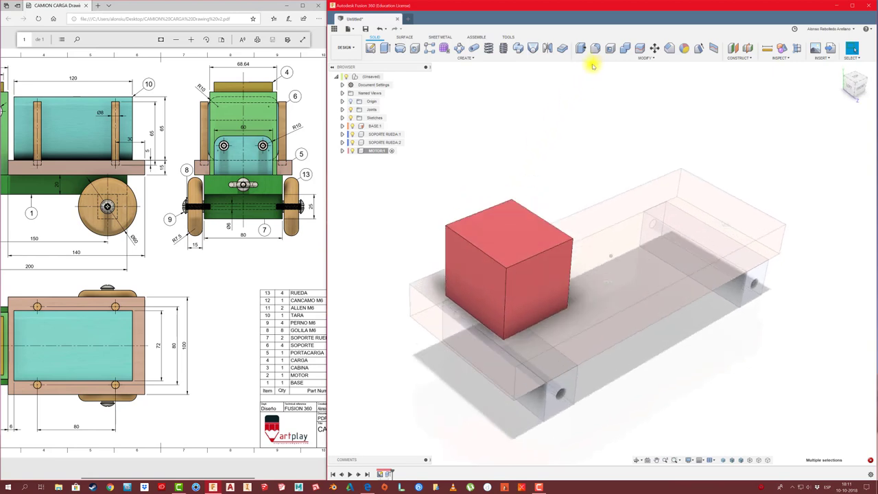
{"action": "left_click", "coordinate": [594, 48]}
{"action": "left_click", "coordinate": [545, 251]}
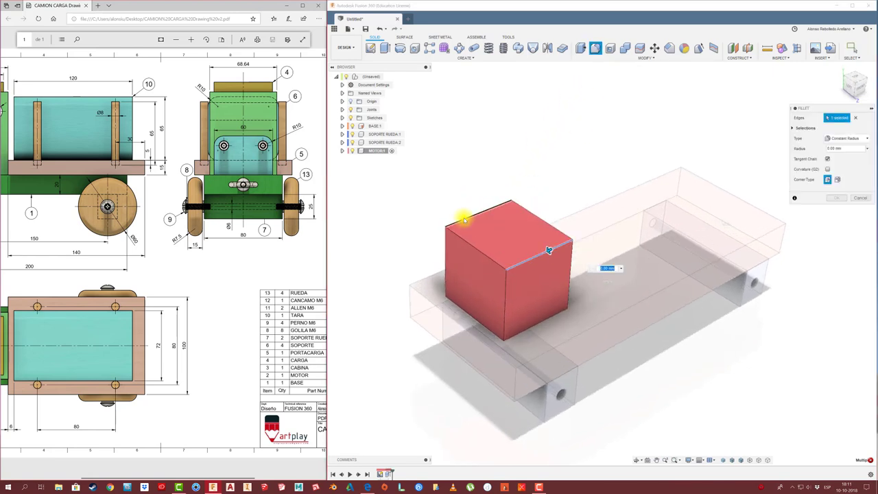
{"action": "left_click_drag", "start_coordinate": [549, 251], "coordinate": [469, 220]}
{"action": "type", "text": "10"}
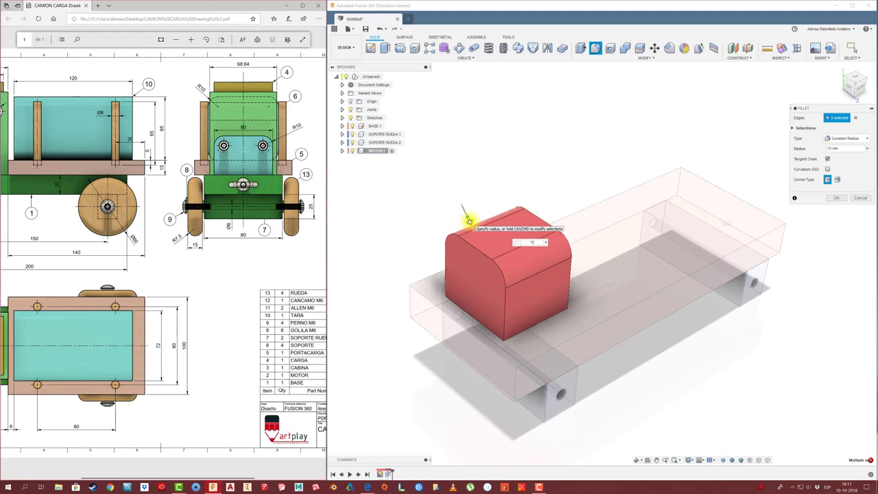
{"action": "left_click", "coordinate": [837, 198]}
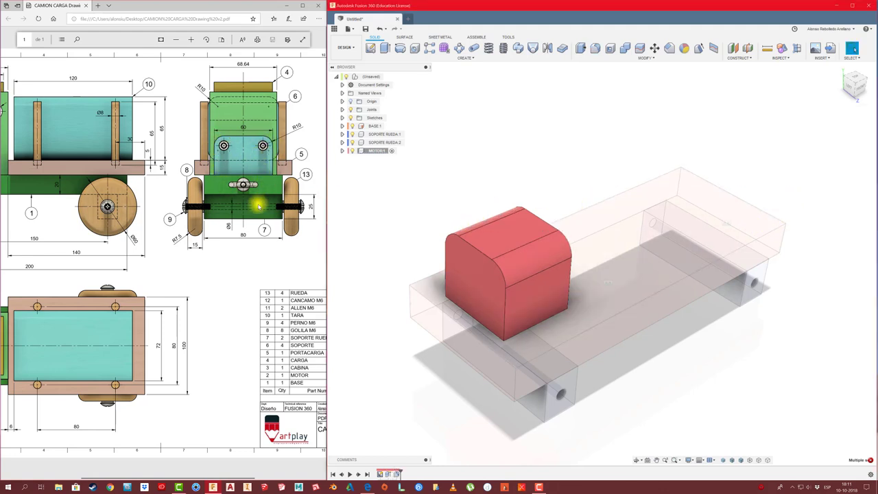
{"action": "scroll", "coordinate": [250, 199], "scroll_direction": "left", "scroll_amount": 2}
{"action": "scroll", "coordinate": [72, 241], "scroll_direction": "left", "scroll_amount": 3}
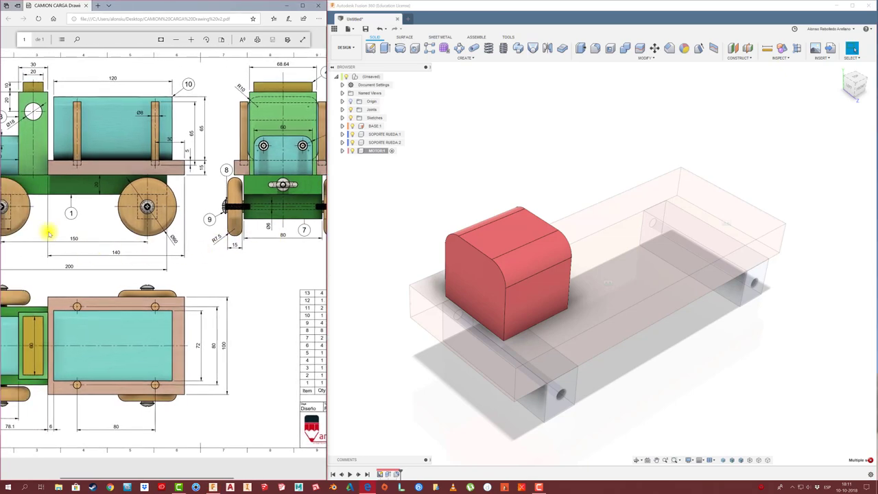
{"action": "scroll", "coordinate": [245, 221], "scroll_direction": "left", "scroll_amount": 4}
{"action": "scroll", "coordinate": [101, 198], "scroll_direction": "left", "scroll_amount": 2}
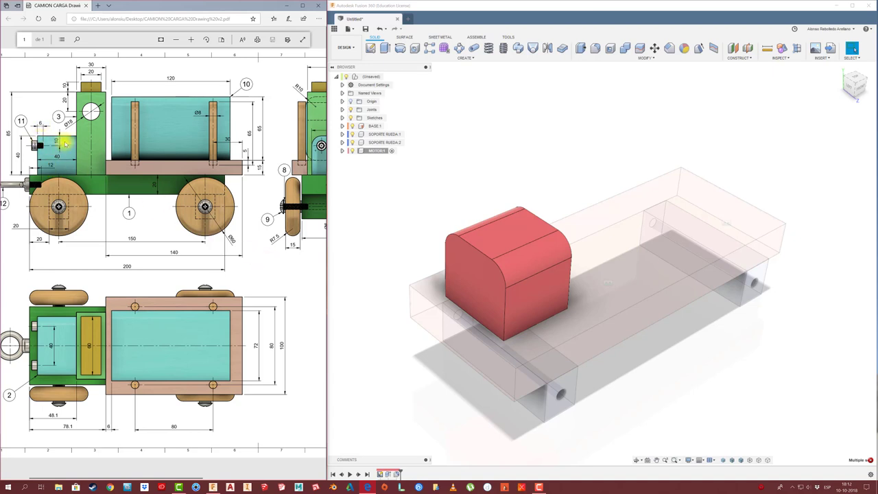
{"action": "scroll", "coordinate": [242, 274], "scroll_direction": "right", "scroll_amount": 1}
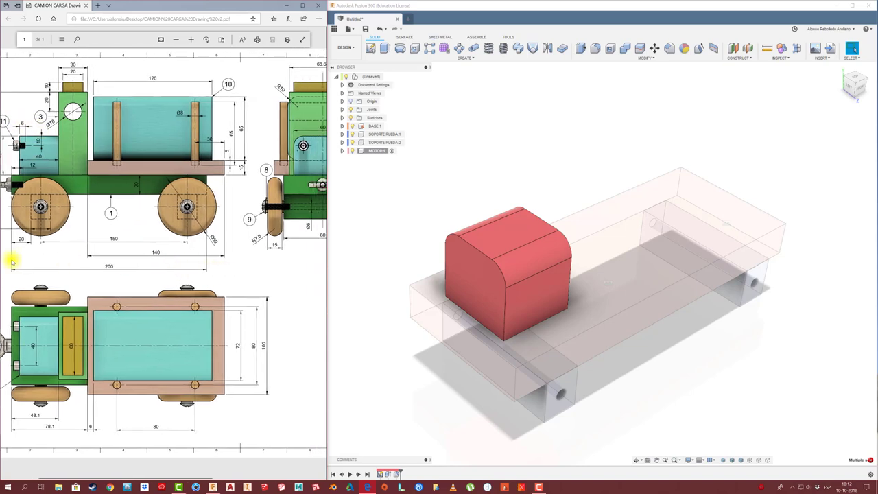
{"action": "scroll", "coordinate": [9, 255], "scroll_direction": "right", "scroll_amount": 1}
{"action": "scroll", "coordinate": [261, 291], "scroll_direction": "right", "scroll_amount": 2}
{"action": "scroll", "coordinate": [68, 274], "scroll_direction": "right", "scroll_amount": 1}
{"action": "scroll", "coordinate": [254, 268], "scroll_direction": "right", "scroll_amount": 2}
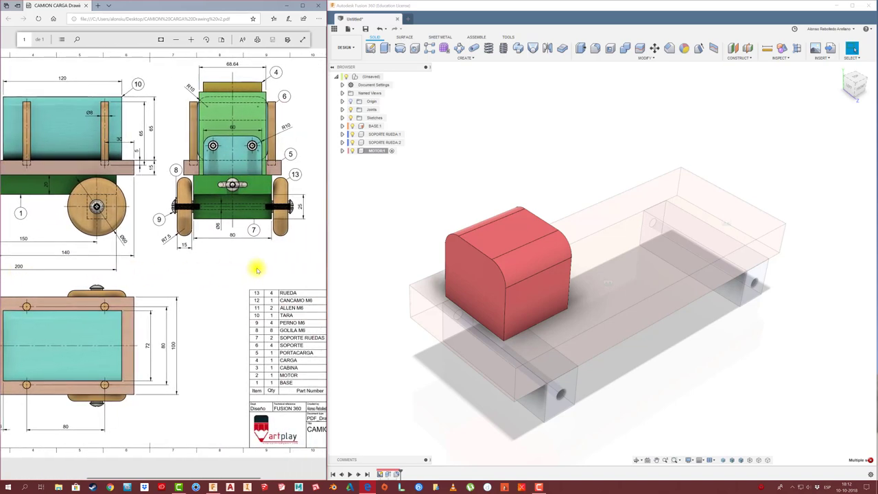
{"action": "scroll", "coordinate": [173, 268], "scroll_direction": "right", "scroll_amount": 2}
{"action": "scroll", "coordinate": [117, 256], "scroll_direction": "right", "scroll_amount": 1}
{"action": "scroll", "coordinate": [253, 262], "scroll_direction": "right", "scroll_amount": 1}
{"action": "scroll", "coordinate": [254, 261], "scroll_direction": "right", "scroll_amount": 1}
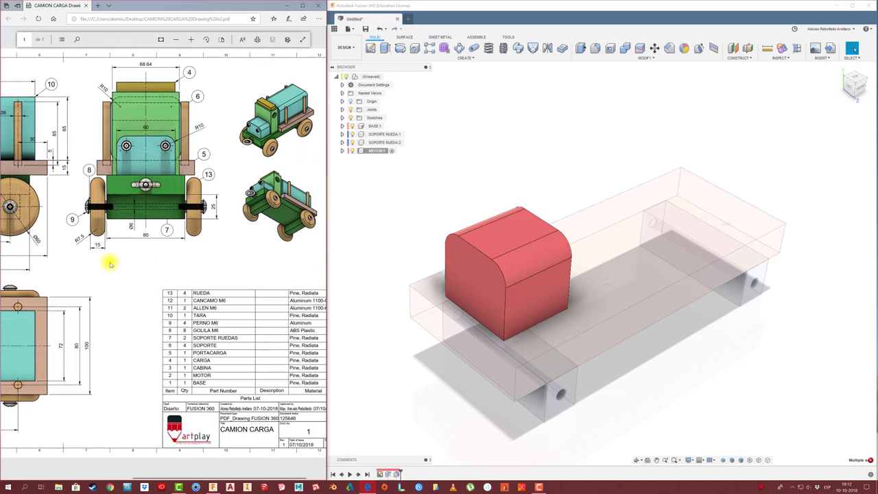
{"action": "scroll", "coordinate": [112, 261], "scroll_direction": "right", "scroll_amount": 1}
{"action": "scroll", "coordinate": [254, 263], "scroll_direction": "right", "scroll_amount": 1}
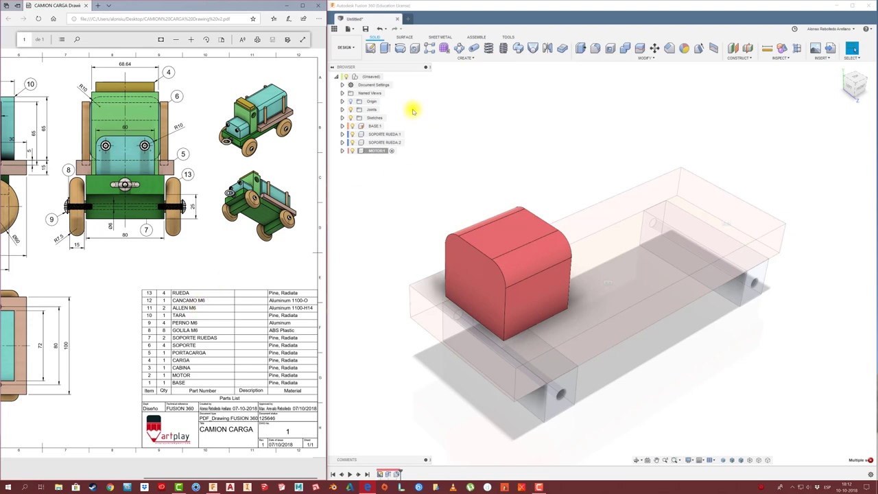
- On the block's side face, sketch two small circles near the top-left and top-right corners
{"action": "left_click", "coordinate": [371, 48]}
{"action": "left_click", "coordinate": [469, 264]}
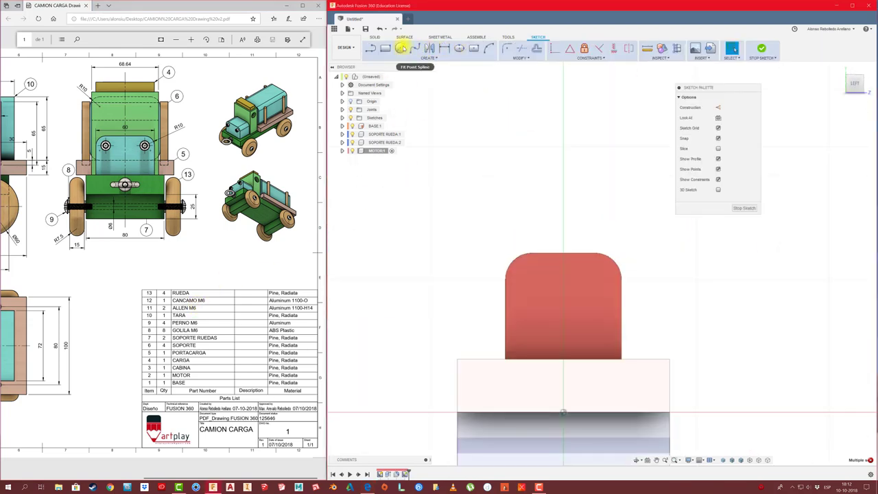
{"action": "left_click", "coordinate": [400, 48]}
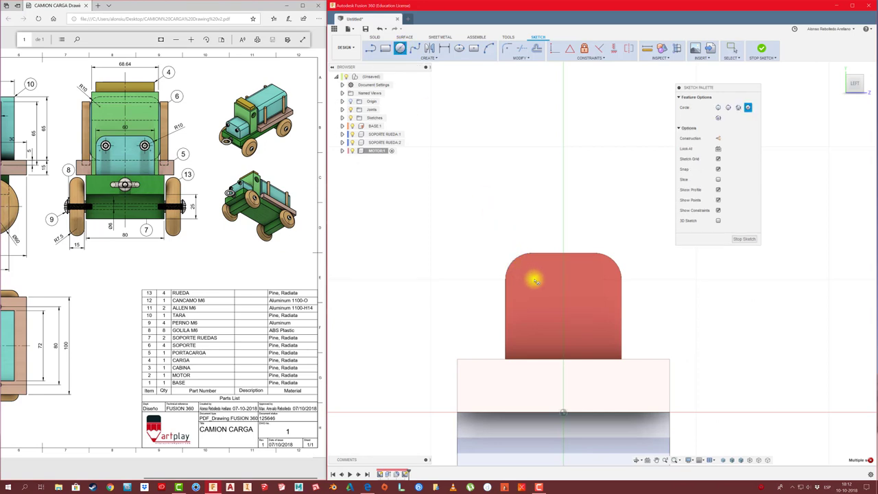
{"action": "left_click", "coordinate": [535, 281]}
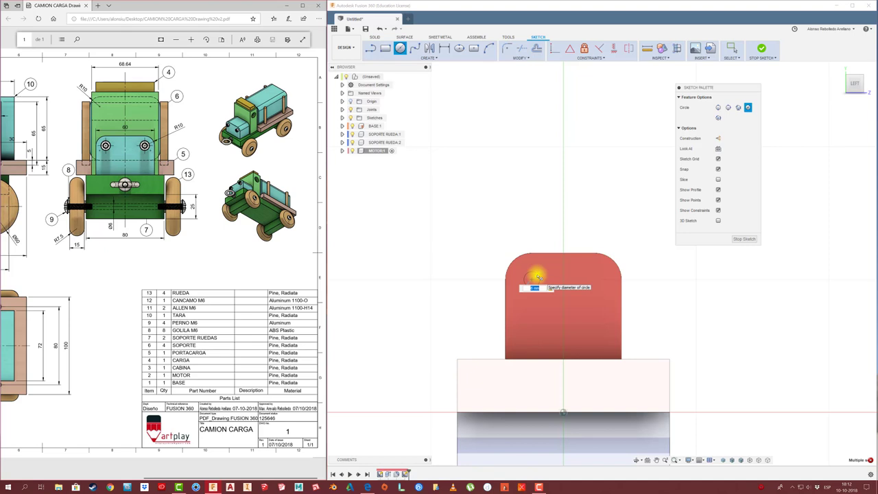
{"action": "key", "text": "Escape"}
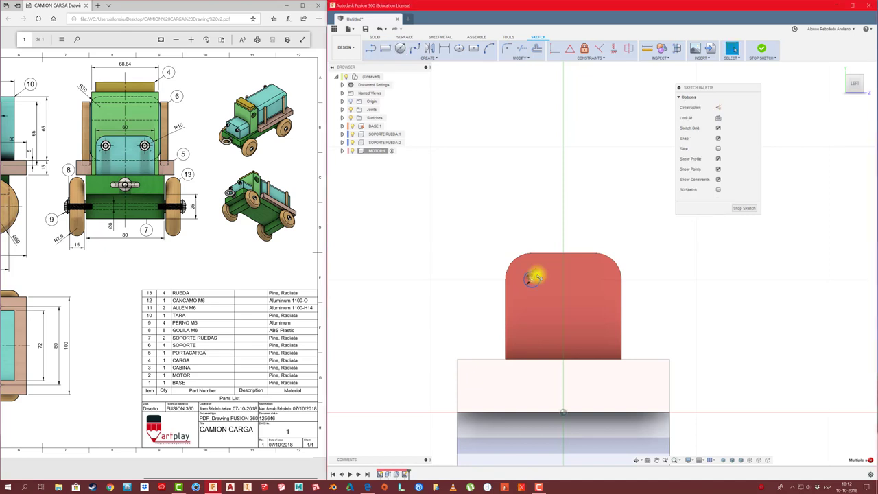
{"action": "key", "text": "c"}
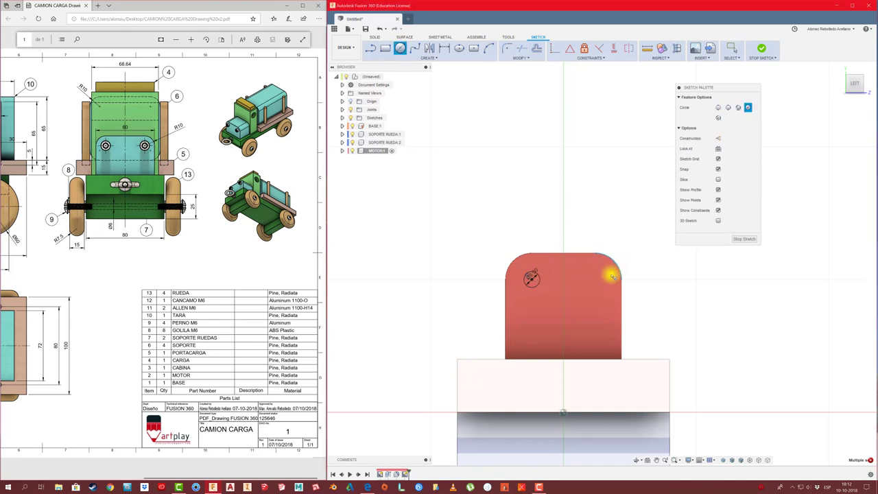
{"action": "left_click", "coordinate": [598, 281]}
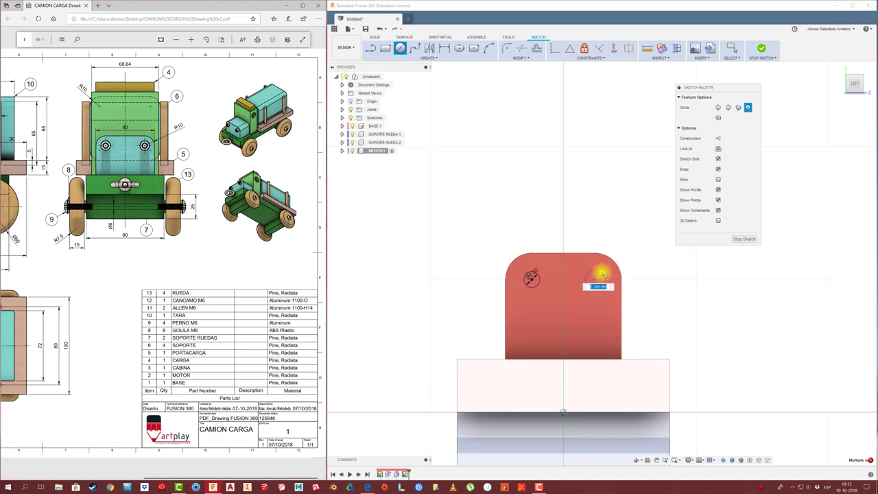
{"action": "key", "text": "Return"}
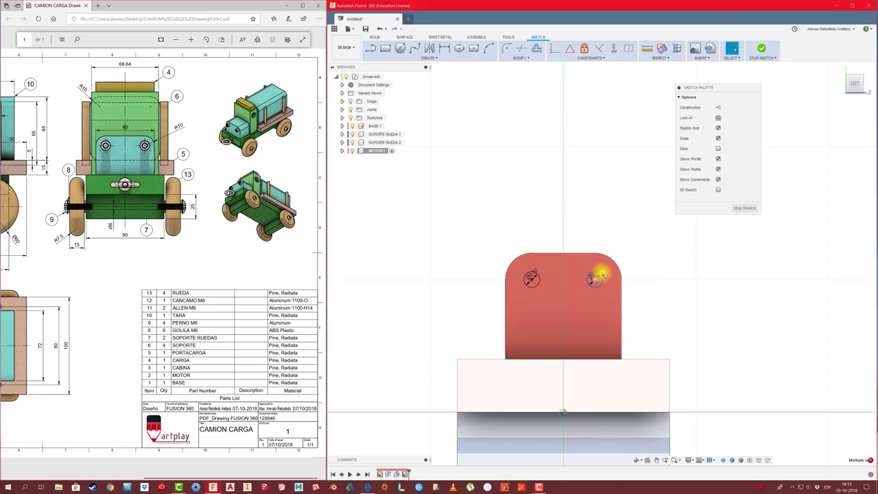
- Extrude-cut both circles into the block as holes, entering 16 for the depth
{"action": "key", "text": "e"}
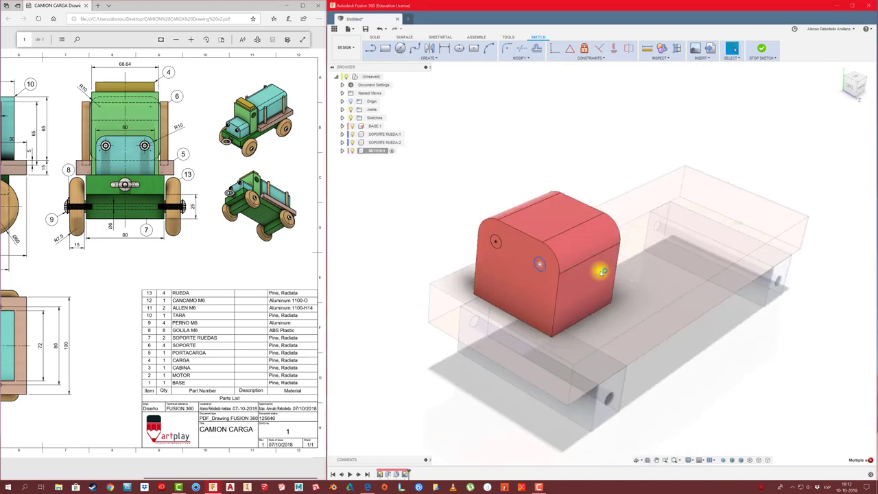
{"action": "left_click", "coordinate": [491, 278]}
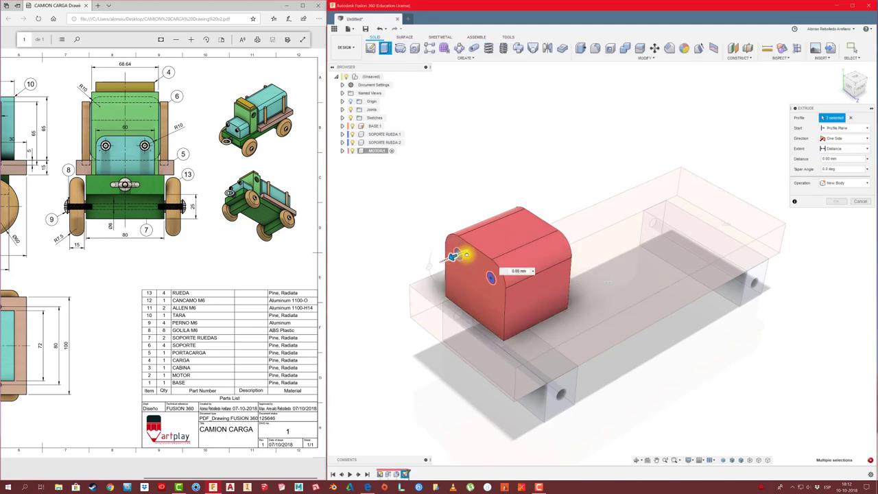
{"action": "left_click", "coordinate": [456, 255]}
{"action": "type", "text": "-15"}
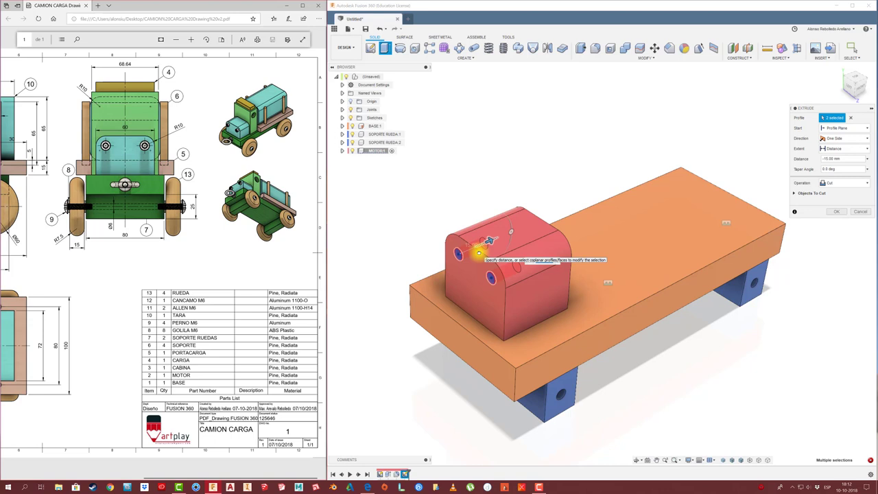
{"action": "left_click", "coordinate": [833, 158]}
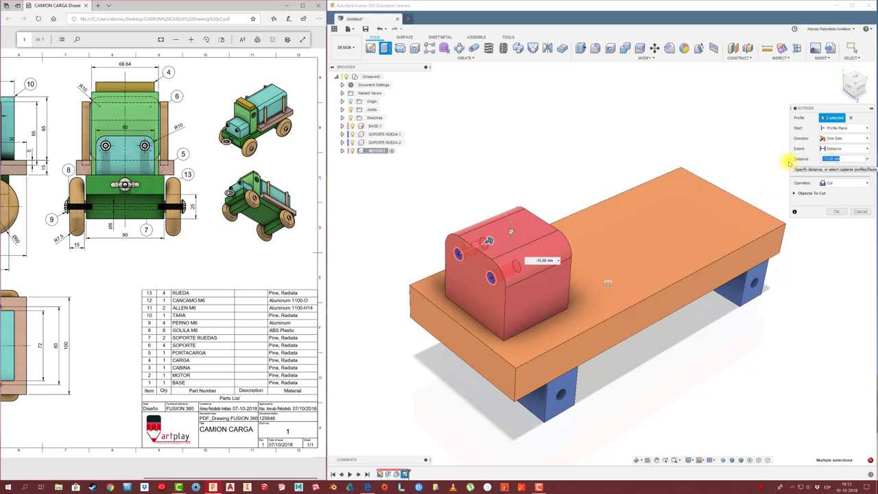
{"action": "type", "text": "-1"}
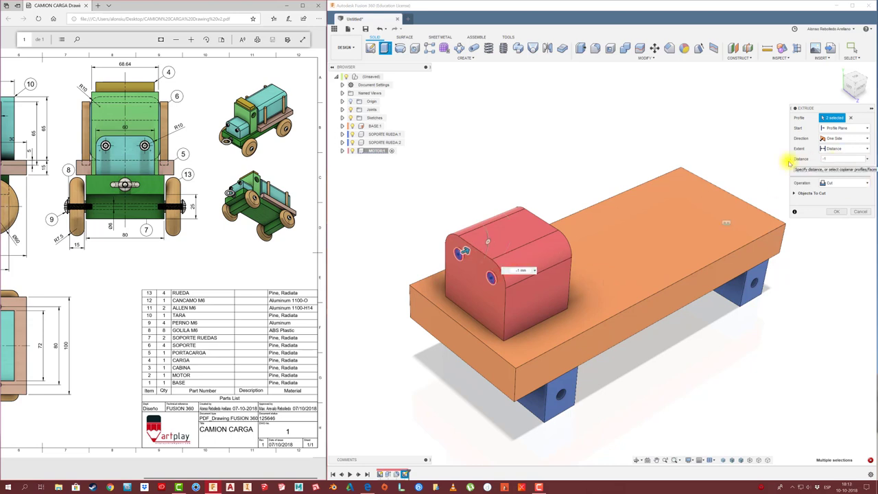
{"action": "type", "text": "6"}
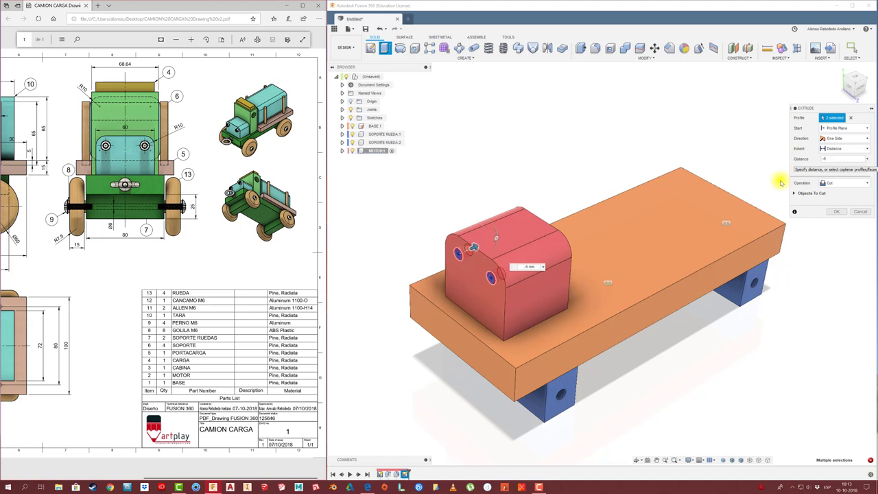
{"action": "left_click", "coordinate": [838, 212]}
- Make the top-level root component active again in the browser
{"action": "scroll", "coordinate": [561, 182], "scroll_direction": "down", "scroll_amount": 3}
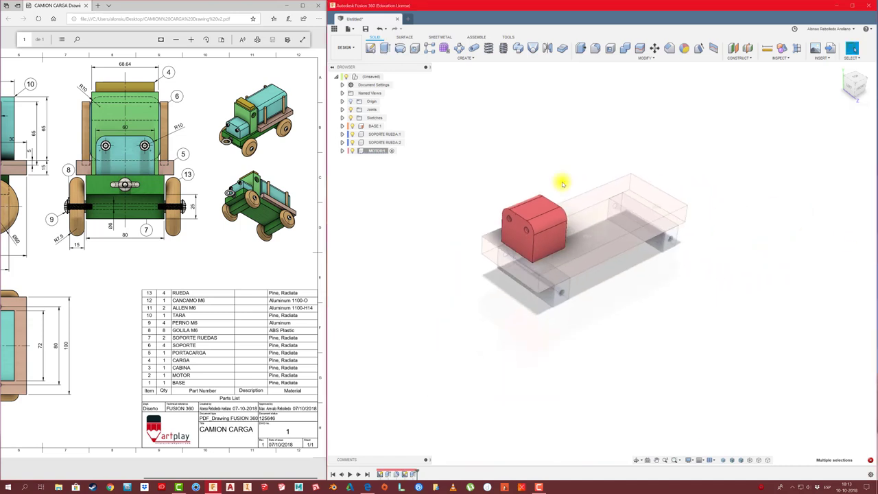
{"action": "scroll", "coordinate": [563, 182], "scroll_direction": "up", "scroll_amount": 3}
{"action": "scroll", "coordinate": [537, 172], "scroll_direction": "down", "scroll_amount": 2}
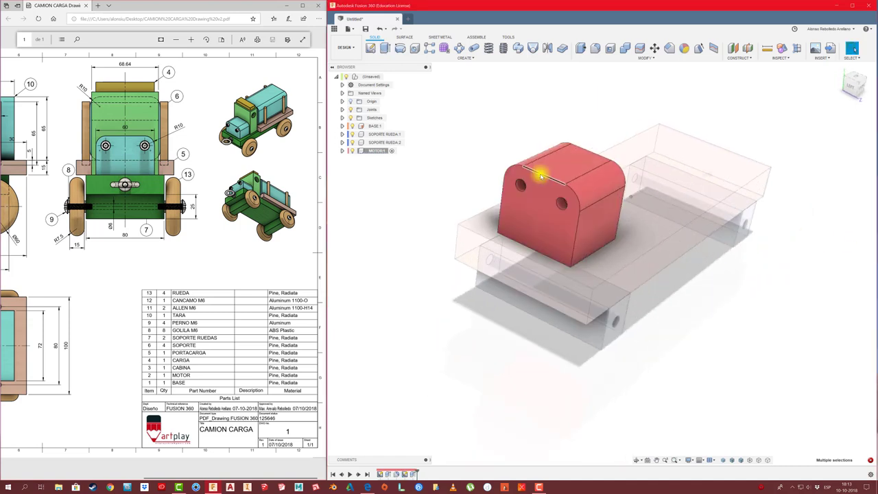
{"action": "scroll", "coordinate": [523, 177], "scroll_direction": "down", "scroll_amount": 1}
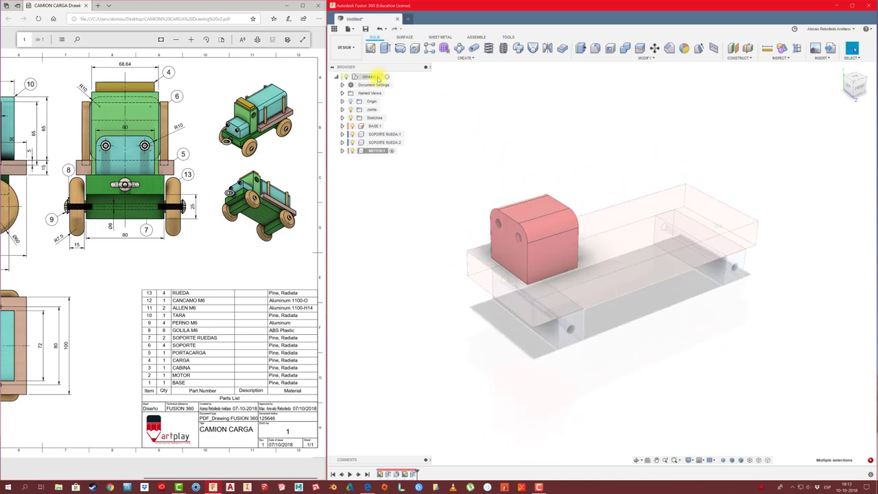
{"action": "left_click", "coordinate": [387, 77]}
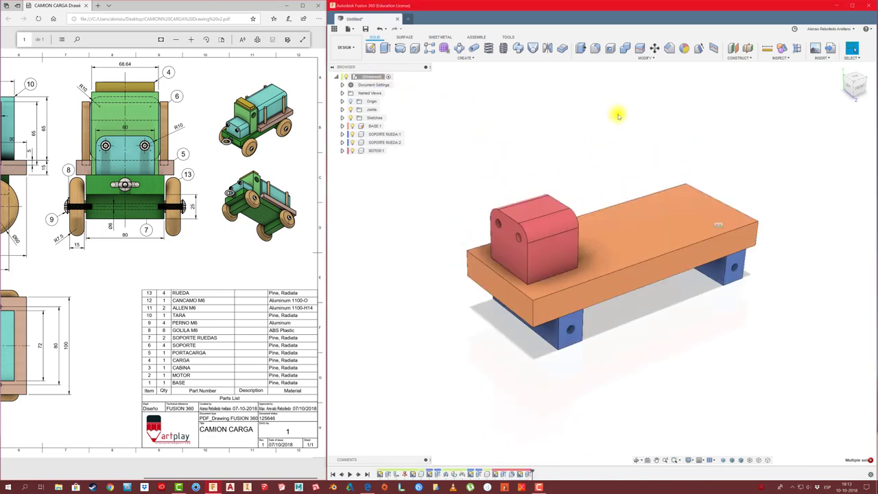
{"action": "scroll", "coordinate": [590, 76], "scroll_direction": "up", "scroll_amount": 2}
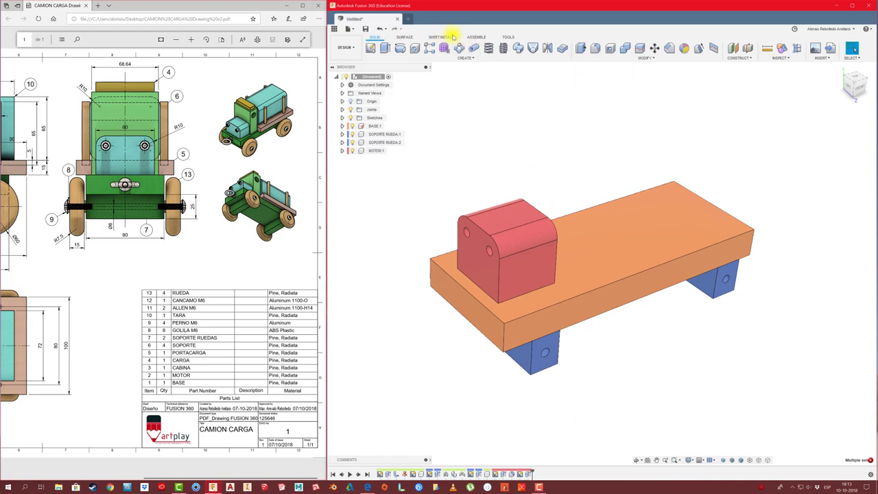
- Join the MOTOR block to BASE with a Rigid As-built Joint
{"action": "left_click", "coordinate": [478, 37]}
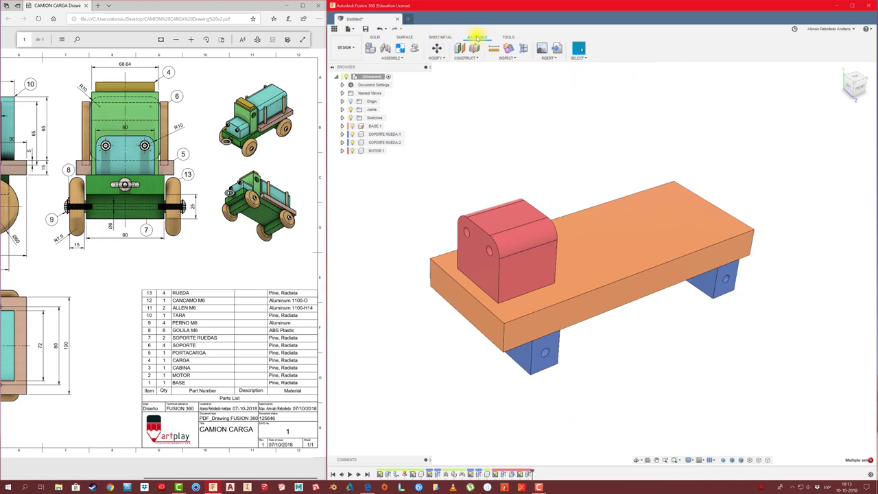
{"action": "left_click", "coordinate": [396, 58]}
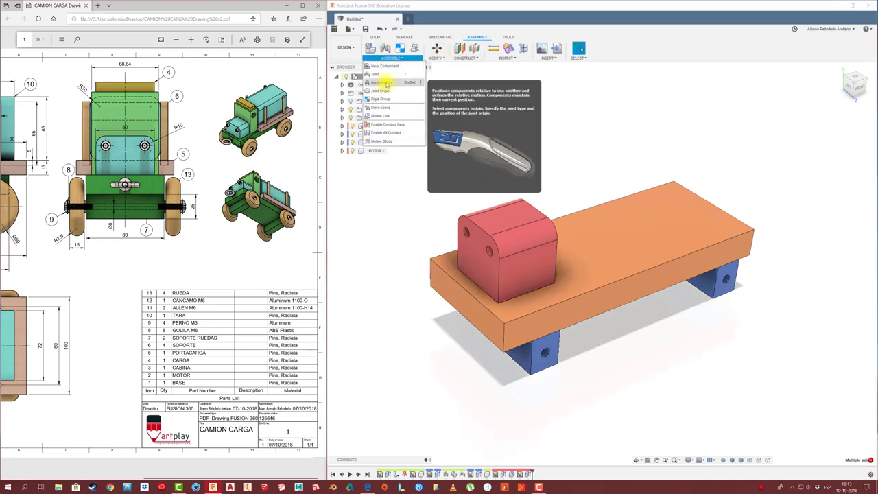
{"action": "left_click", "coordinate": [407, 83]}
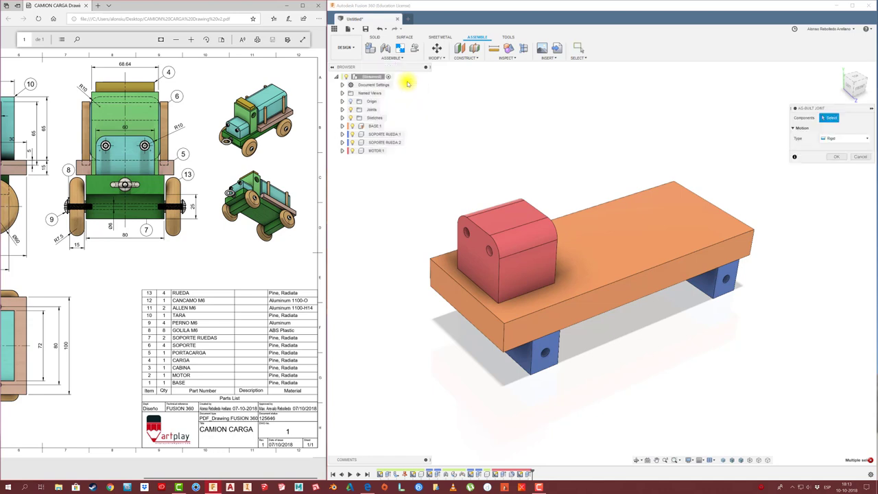
{"action": "left_click", "coordinate": [506, 233]}
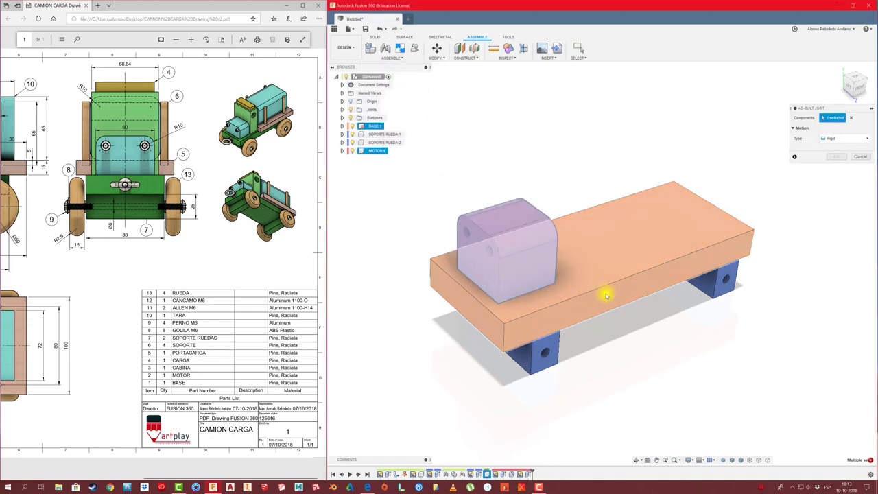
{"action": "left_click", "coordinate": [605, 291]}
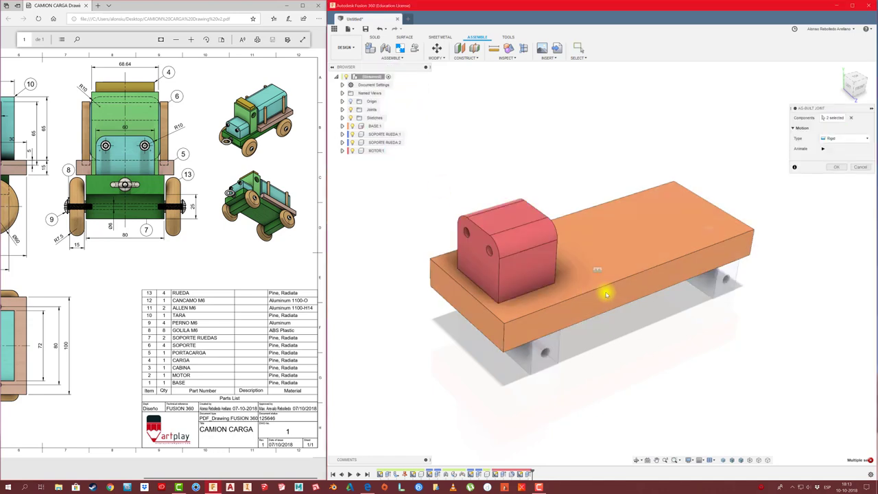
{"action": "left_click", "coordinate": [837, 167]}
{"action": "scroll", "coordinate": [602, 198], "scroll_direction": "down", "scroll_amount": 2}
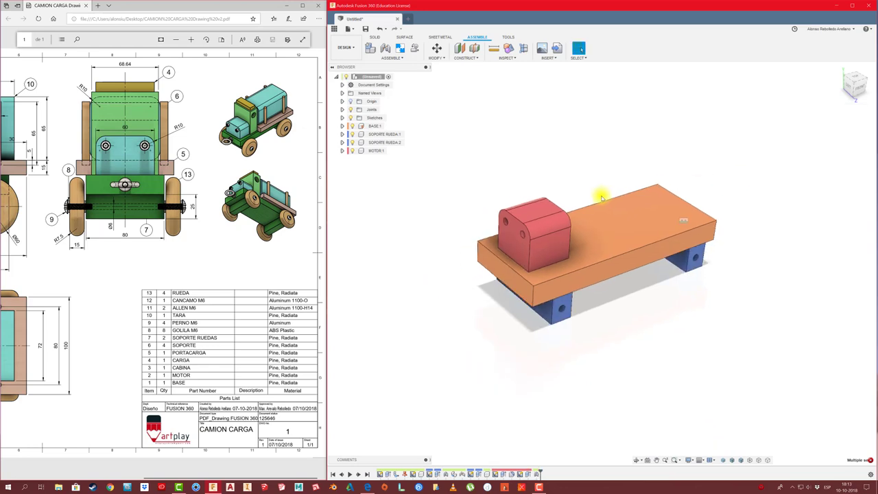
- Switch to the PDF drawing and scroll across it to study the truck
{"action": "left_click", "coordinate": [148, 213]}
{"action": "scroll", "coordinate": [124, 199], "scroll_direction": "left", "scroll_amount": 3}
{"action": "scroll", "coordinate": [82, 202], "scroll_direction": "left", "scroll_amount": 2}
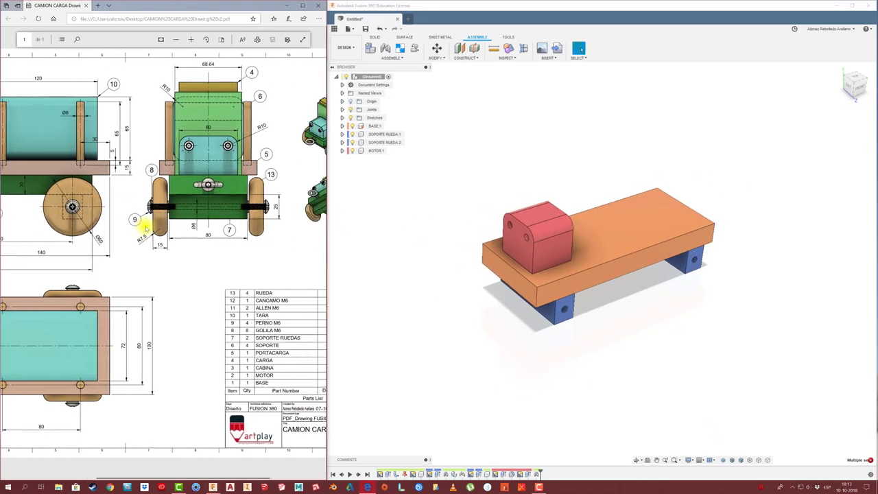
{"action": "scroll", "coordinate": [223, 217], "scroll_direction": "left", "scroll_amount": 2}
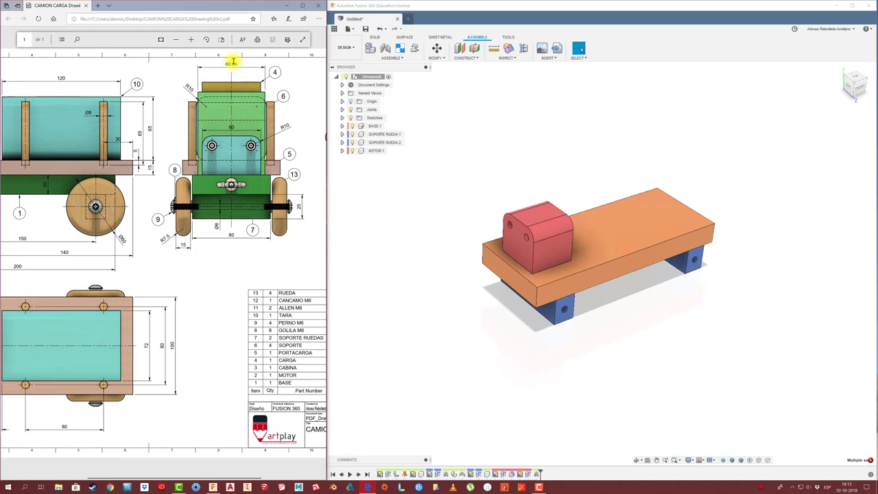
{"action": "scroll", "coordinate": [153, 219], "scroll_direction": "left", "scroll_amount": 2}
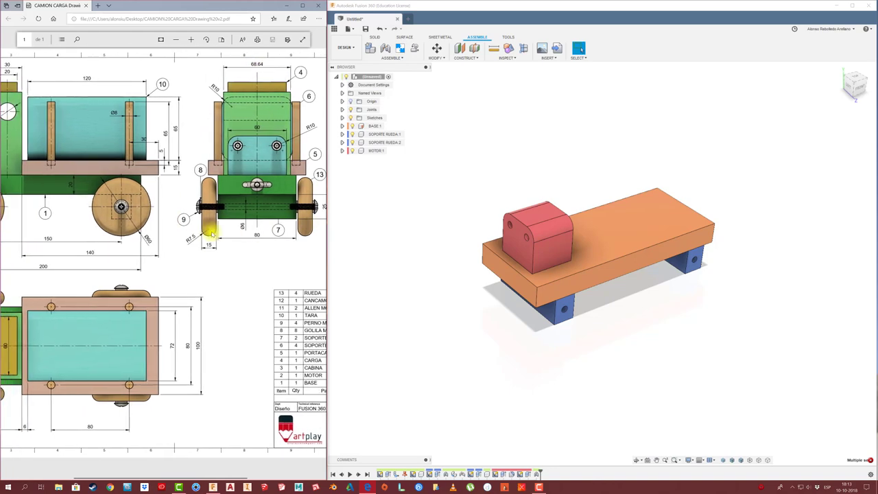
{"action": "scroll", "coordinate": [204, 231], "scroll_direction": "left", "scroll_amount": 2}
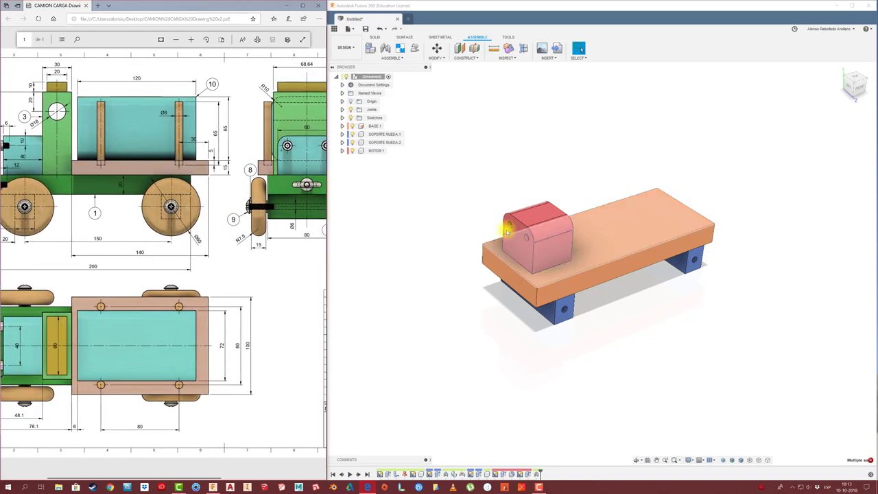
{"action": "scroll", "coordinate": [241, 270], "scroll_direction": "left", "scroll_amount": 1}
{"action": "scroll", "coordinate": [288, 239], "scroll_direction": "left", "scroll_amount": 1}
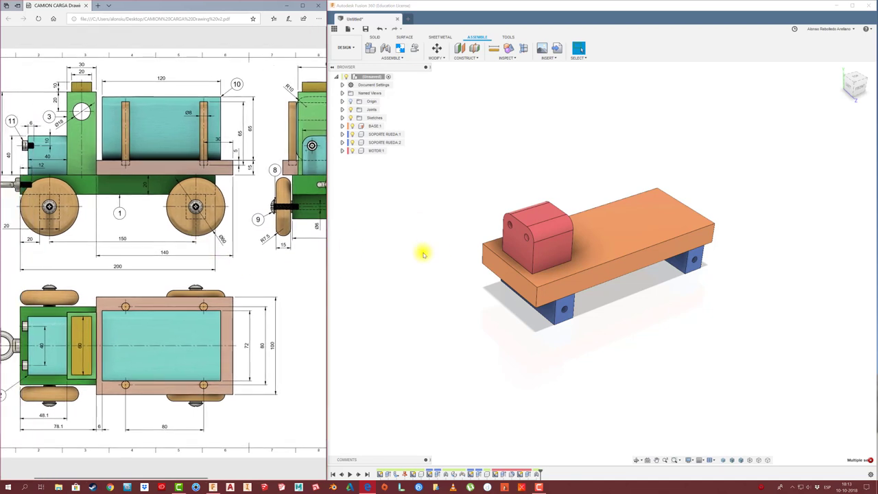
{"action": "scroll", "coordinate": [205, 238], "scroll_direction": "right", "scroll_amount": 1}
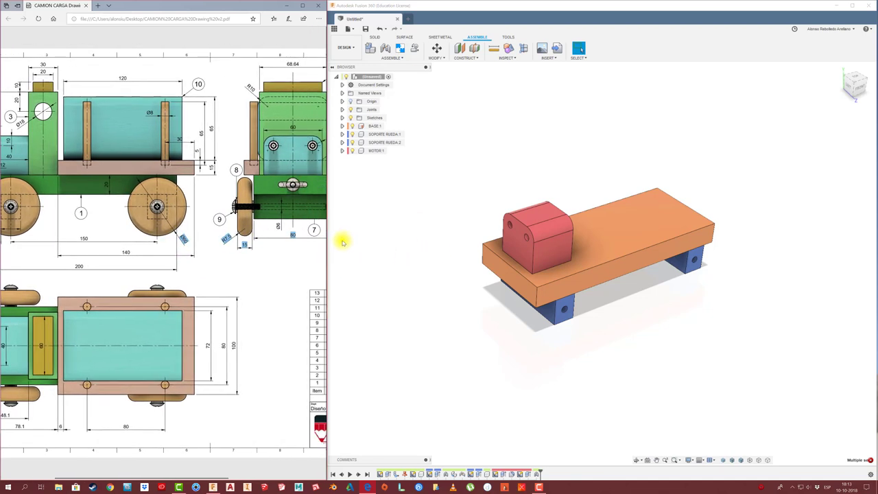
{"action": "scroll", "coordinate": [172, 260], "scroll_direction": "right", "scroll_amount": 1}
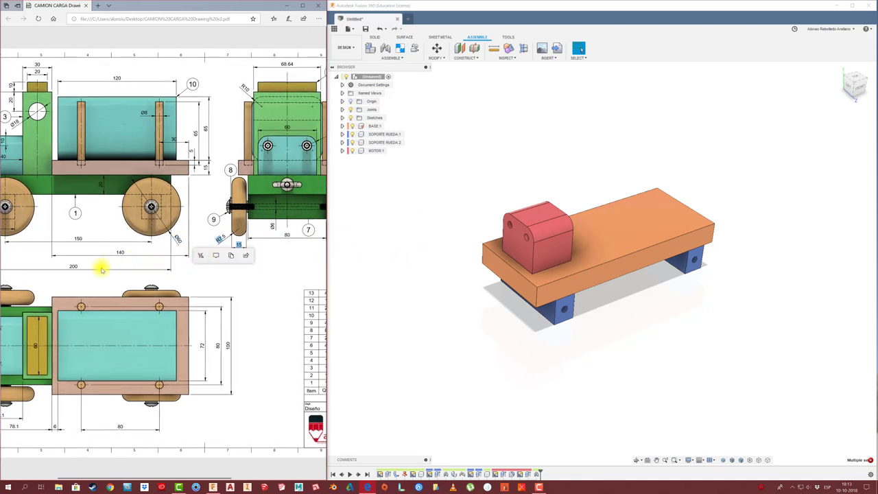
{"action": "scroll", "coordinate": [137, 269], "scroll_direction": "left", "scroll_amount": 1}
{"action": "scroll", "coordinate": [178, 255], "scroll_direction": "left", "scroll_amount": 1}
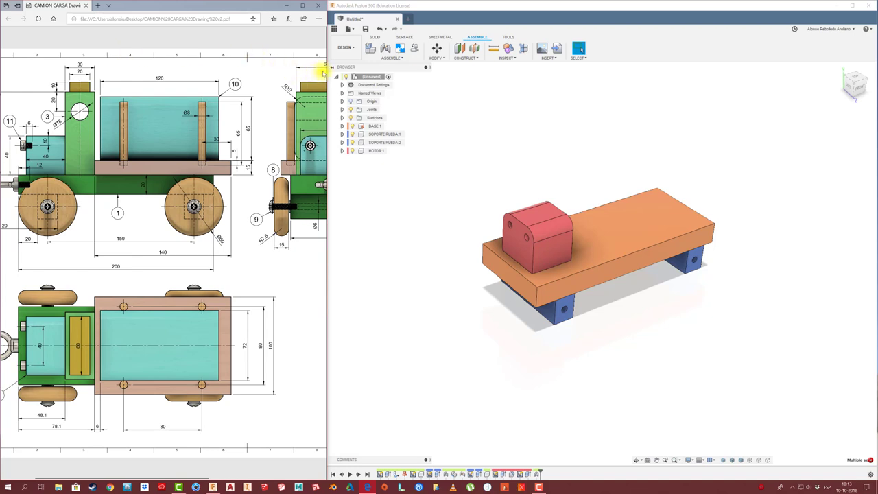
{"action": "right_click", "coordinate": [365, 76]}
- Create a new component named CABINA, activate it, and start a sketch from the Solid tools
{"action": "left_click", "coordinate": [382, 83]}
{"action": "type", "text": "CABINA"}
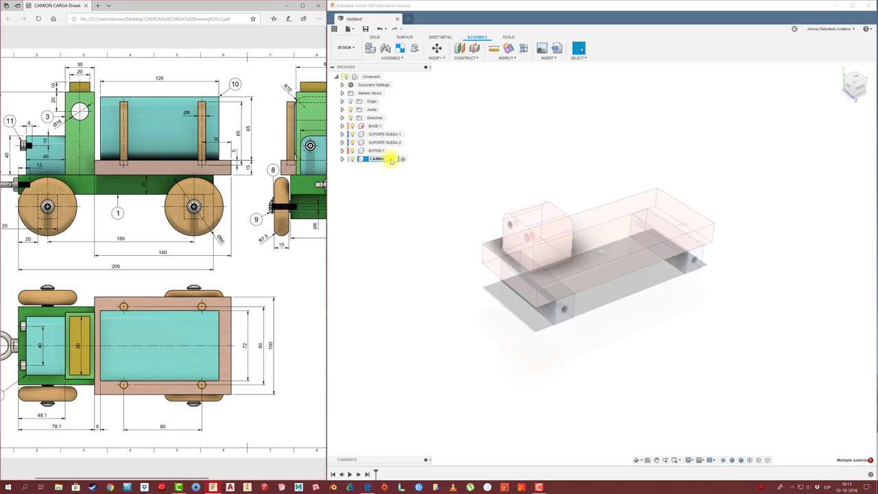
{"action": "key", "text": "Return"}
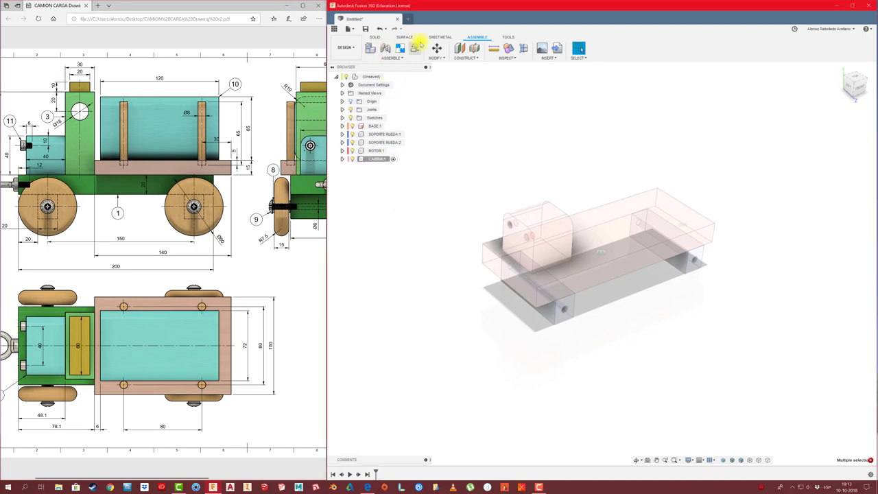
{"action": "left_click", "coordinate": [389, 161]}
{"action": "left_click", "coordinate": [376, 37]}
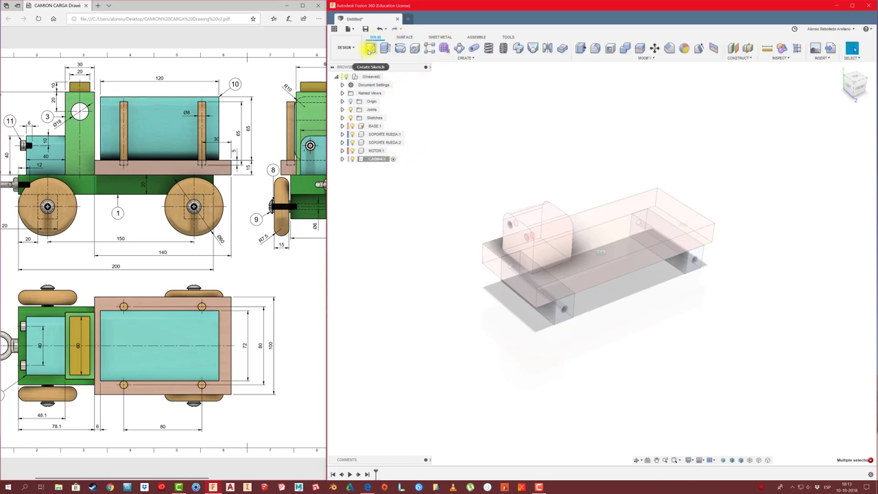
{"action": "left_click", "coordinate": [371, 48]}
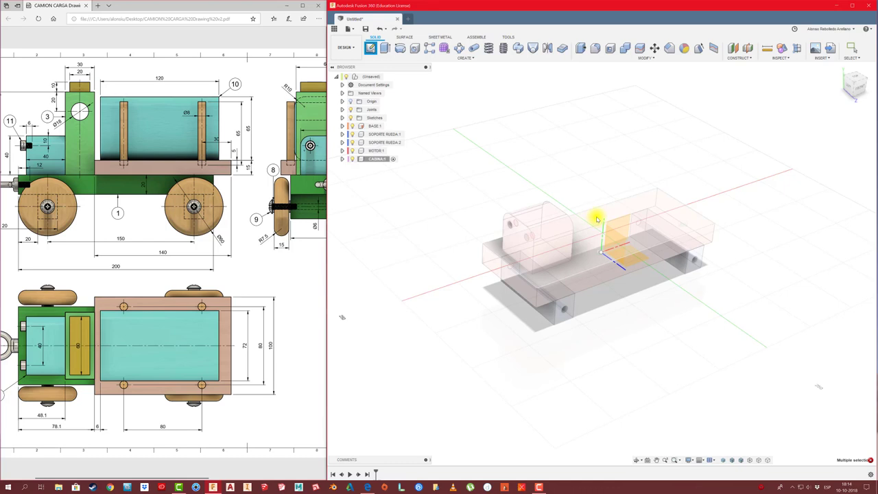
- Draw a rectangle on the top plane beside the motor block, reaching the base's far edge
{"action": "left_click", "coordinate": [596, 217]}
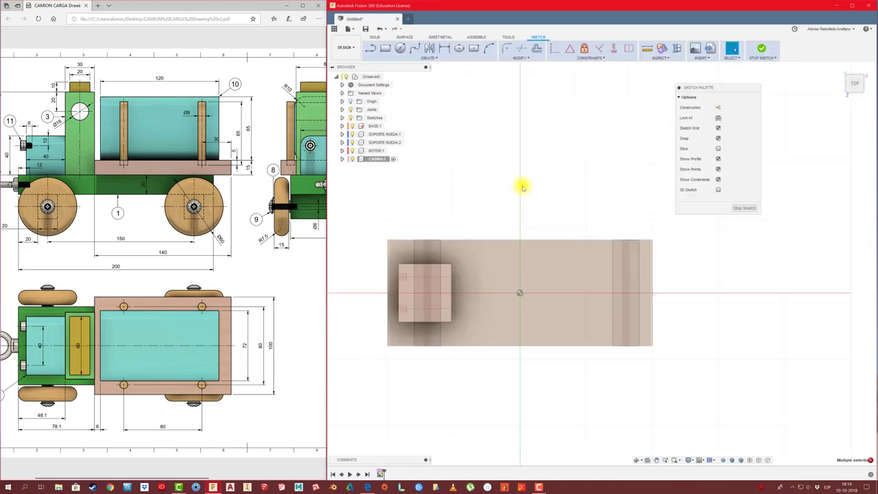
{"action": "left_click", "coordinate": [385, 49]}
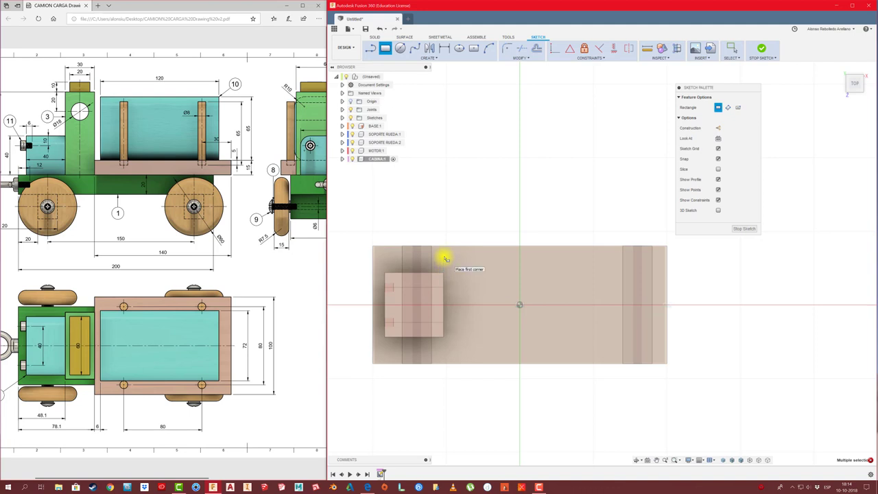
{"action": "left_click", "coordinate": [444, 253]}
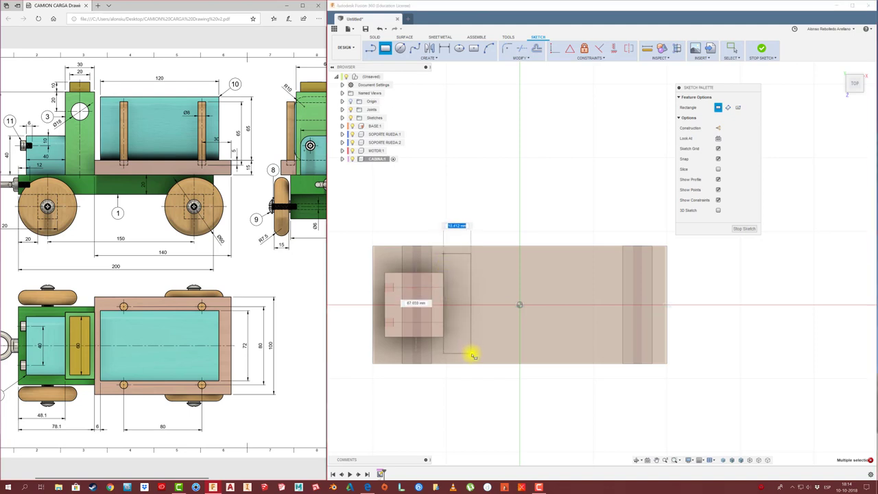
{"action": "left_click", "coordinate": [476, 354]}
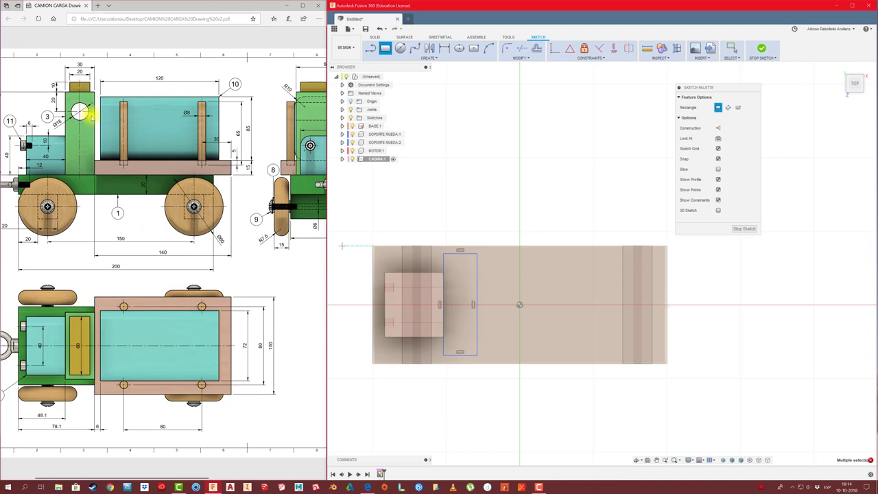
{"action": "key", "text": "Escape"}
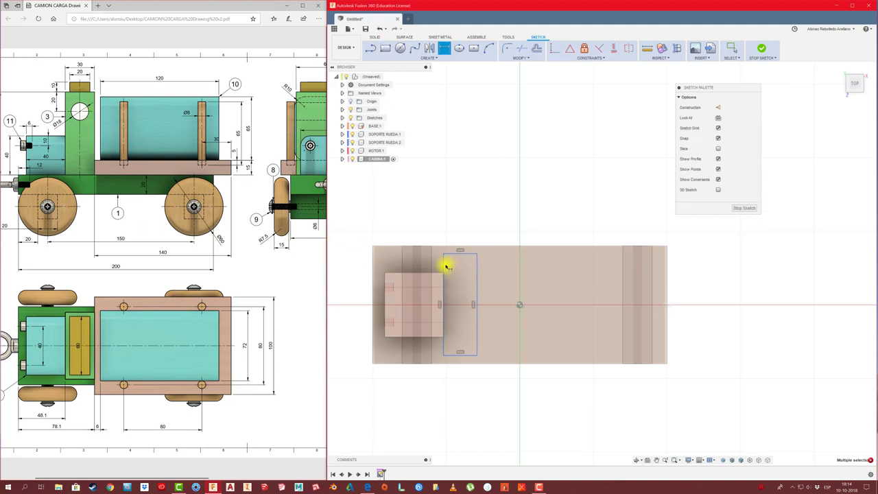
- Add a width dimension across the rectangle, entering 30, then undo back to 22.842
{"action": "left_click", "coordinate": [444, 267]}
{"action": "left_click", "coordinate": [476, 266]}
{"action": "left_click", "coordinate": [463, 269]}
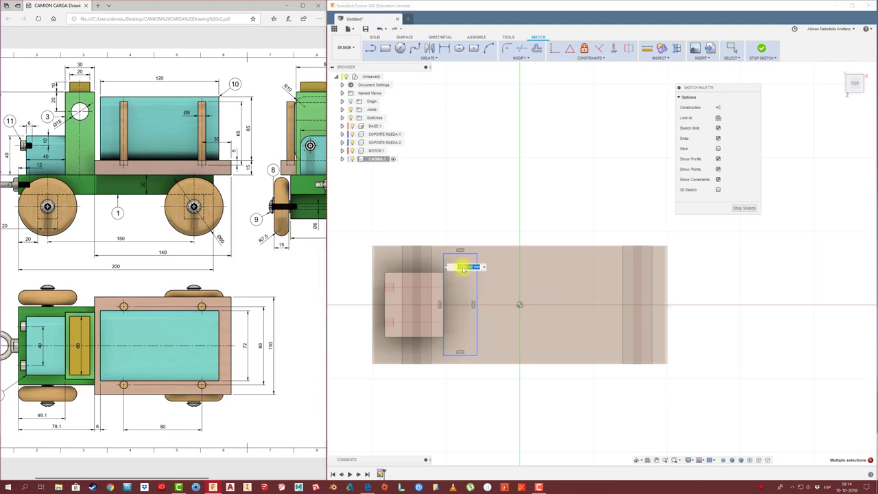
{"action": "key", "text": "Return"}
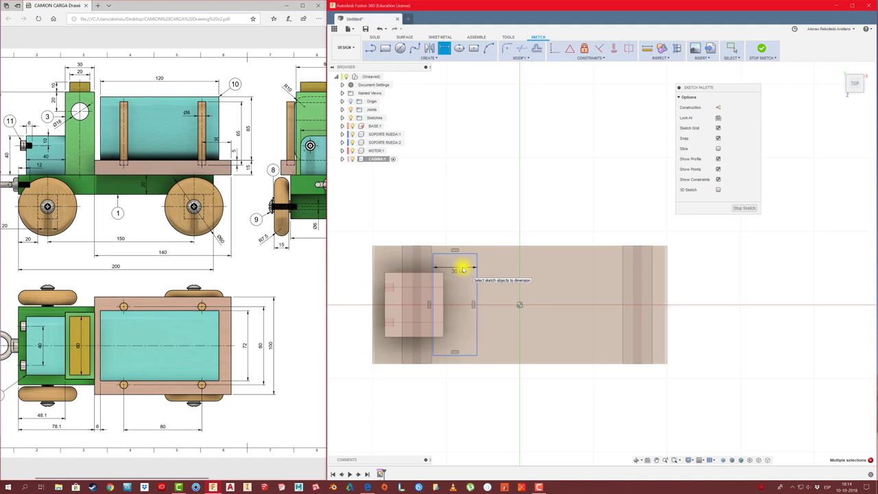
{"action": "key", "text": "Escape"}
{"action": "key", "text": "ctrl+z"}
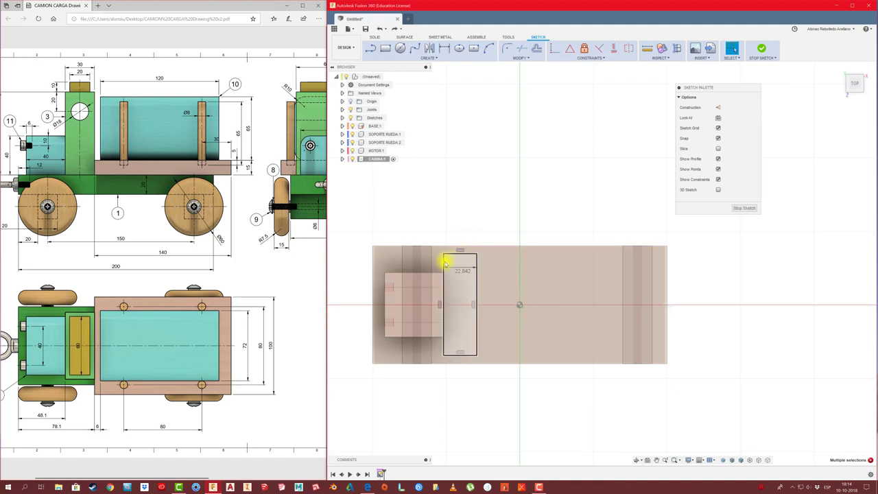
{"action": "left_click", "coordinate": [444, 264]}
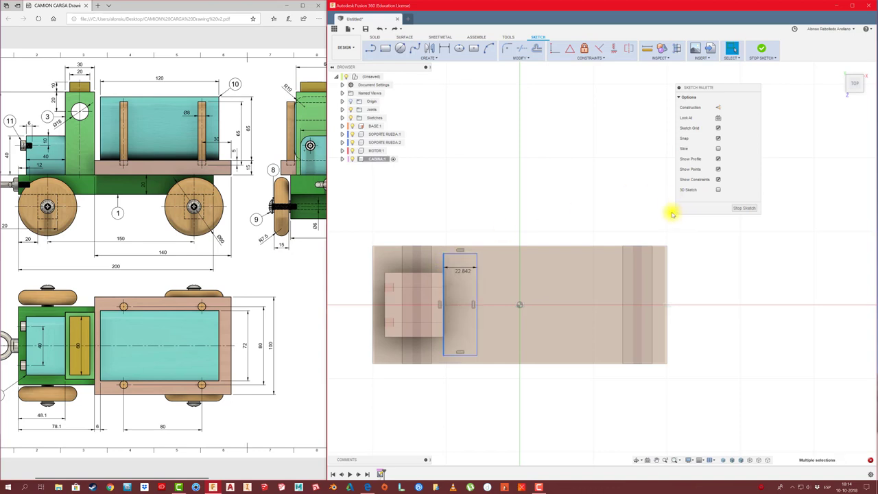
- Try the Fix constraint on the sketch geometry, then cancel it
{"action": "left_click", "coordinate": [593, 58]}
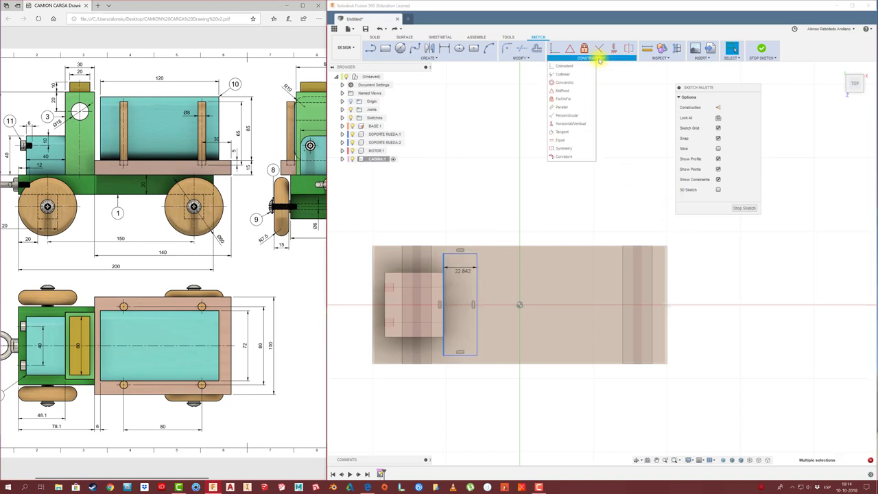
{"action": "left_click", "coordinate": [560, 100]}
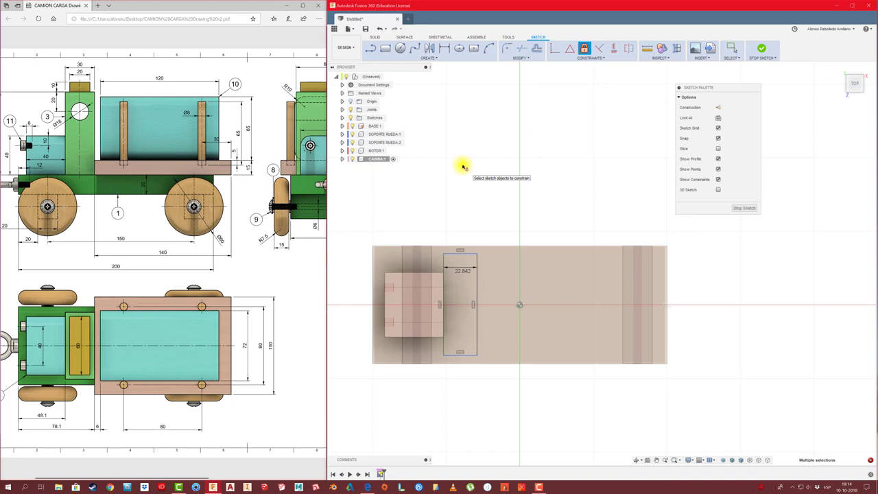
{"action": "scroll", "coordinate": [457, 255], "scroll_direction": "up", "scroll_amount": 2}
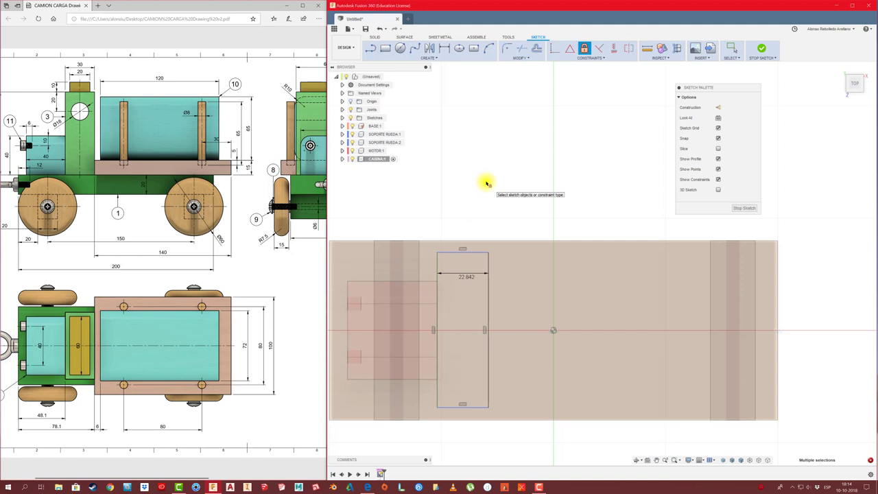
{"action": "key", "text": "Escape"}
- Change the 22.842 width dimension to 30 and go back to the PDF drawing
{"action": "double_click", "coordinate": [466, 277]}
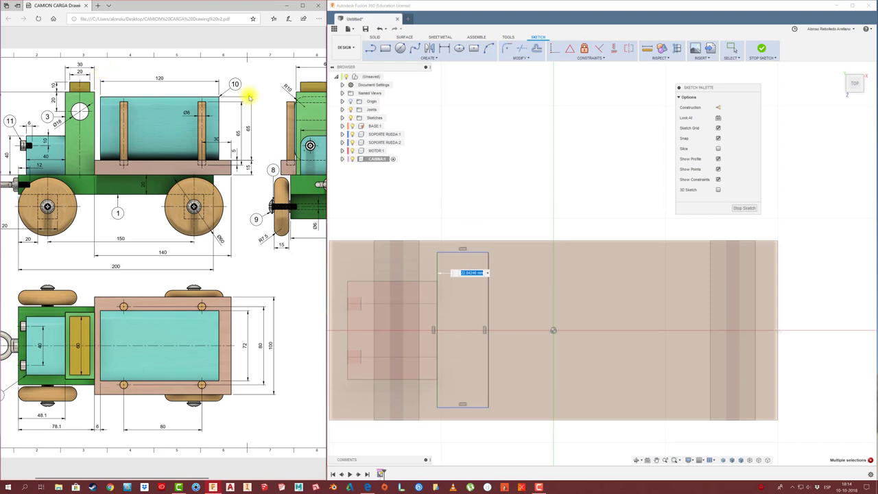
{"action": "type", "text": "30"}
{"action": "key", "text": "Return"}
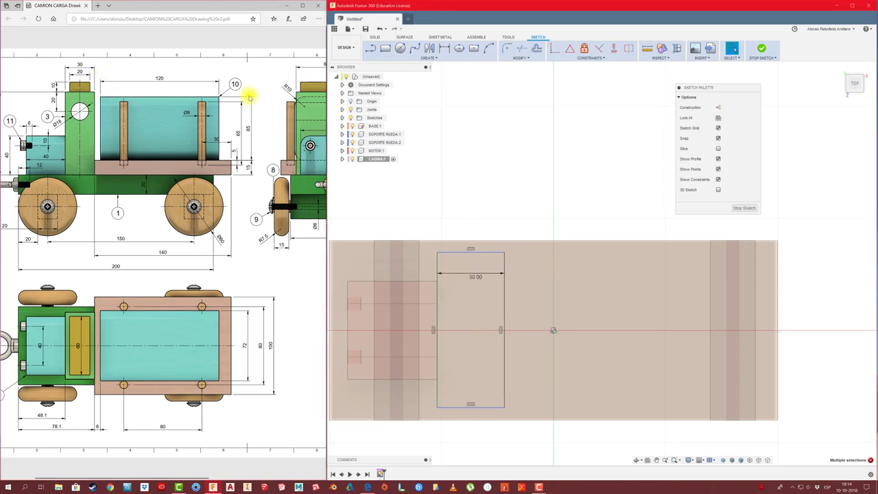
{"action": "scroll", "coordinate": [580, 217], "scroll_direction": "down", "scroll_amount": 2}
{"action": "scroll", "coordinate": [529, 211], "scroll_direction": "down", "scroll_amount": 2}
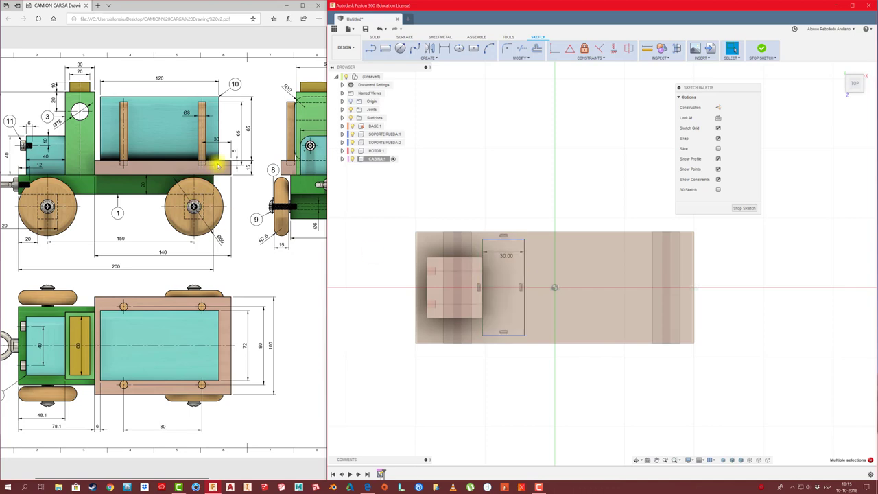
{"action": "left_click", "coordinate": [229, 147]}
- Return to the CABINA sketch and dimension the rectangle's right edge to a height of 68.64
{"action": "scroll", "coordinate": [174, 144], "scroll_direction": "right", "scroll_amount": 2}
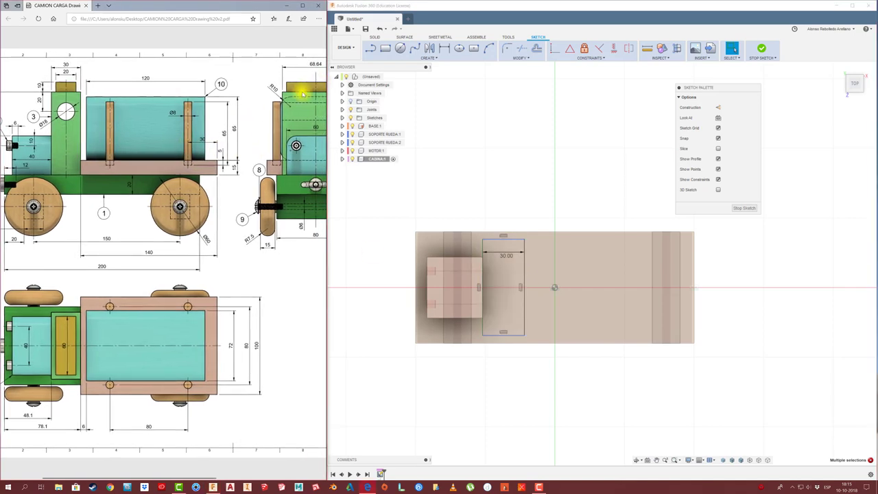
{"action": "scroll", "coordinate": [302, 93], "scroll_direction": "right", "scroll_amount": 1}
{"action": "left_click", "coordinate": [373, 127]}
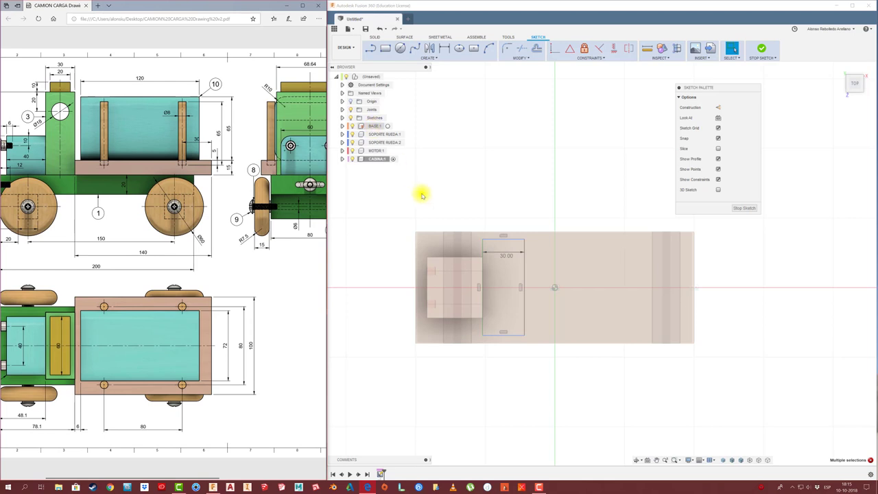
{"action": "left_click", "coordinate": [527, 268]}
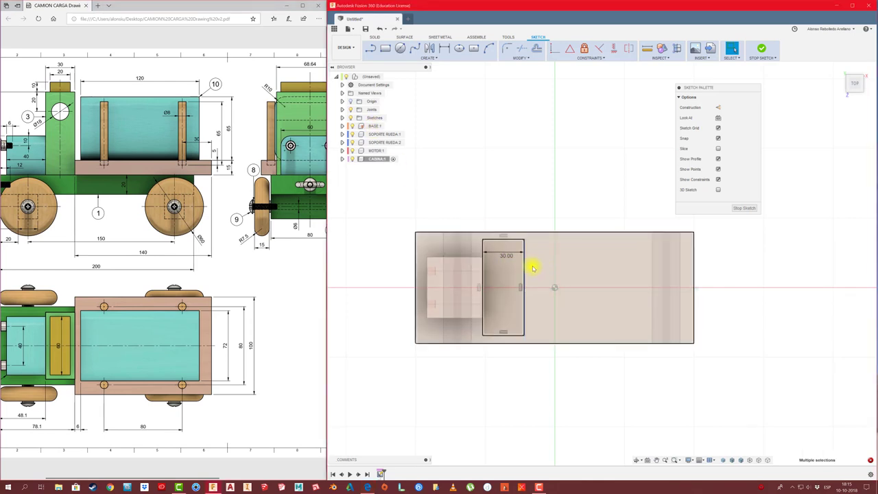
{"action": "key", "text": "d"}
{"action": "left_click", "coordinate": [525, 274]}
{"action": "left_click", "coordinate": [540, 272]}
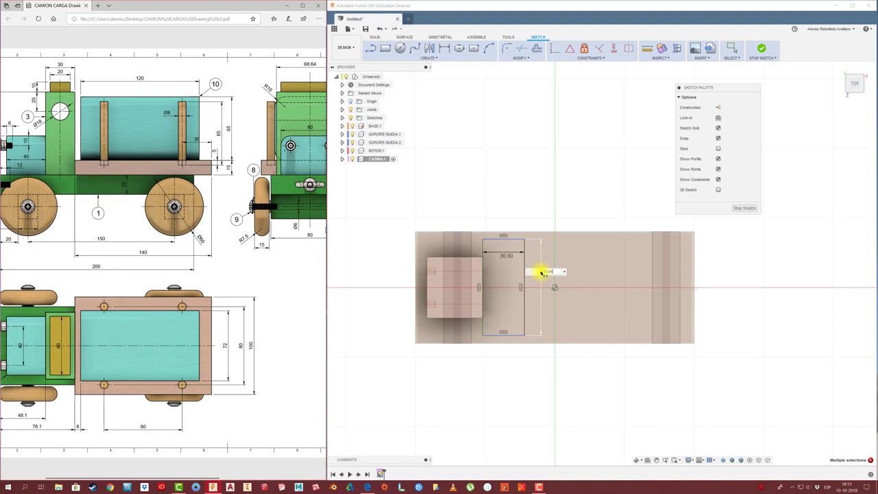
{"action": "key", "text": "Return"}
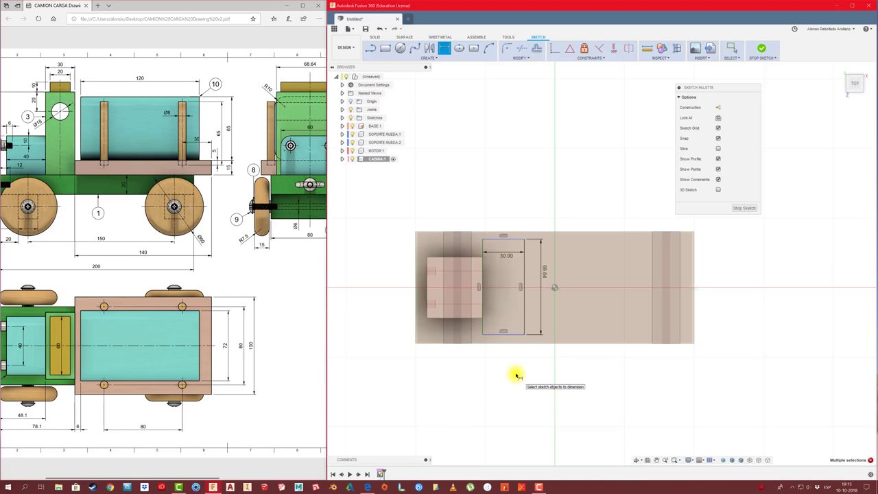
{"action": "key", "text": "Escape"}
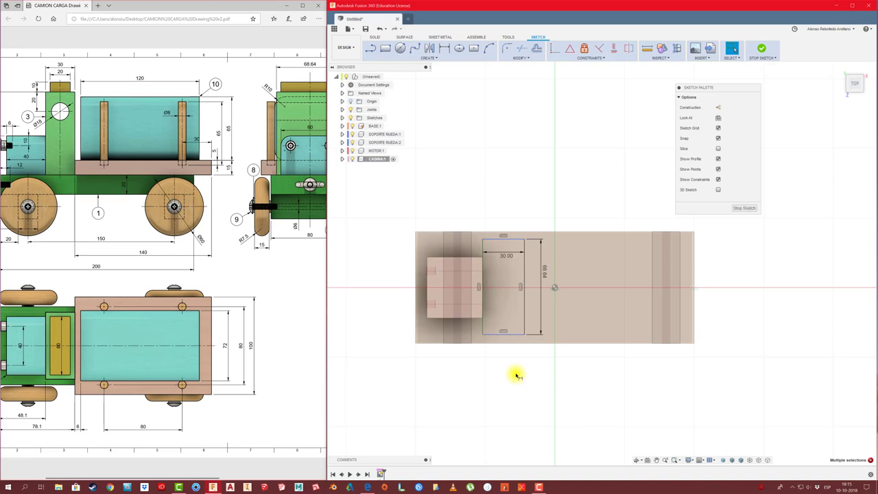
- Draw a line from the sketch origin and turn it into a construction line
{"action": "key", "text": "l"}
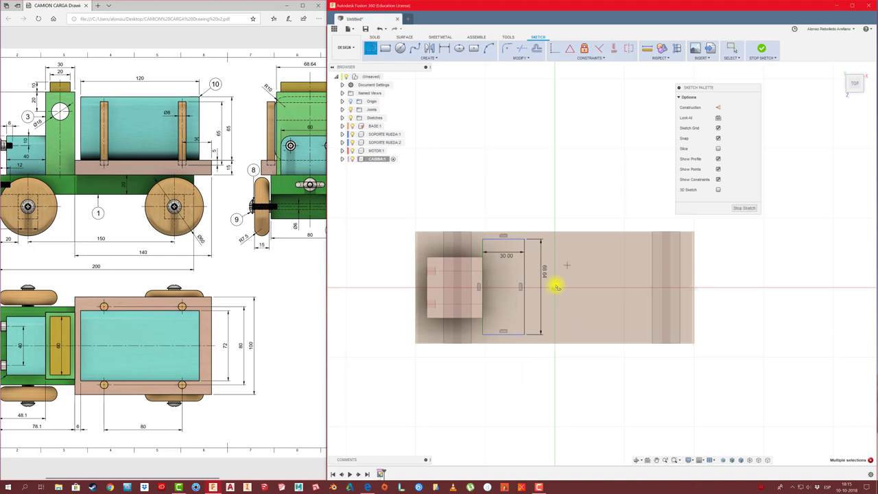
{"action": "left_click", "coordinate": [555, 288]}
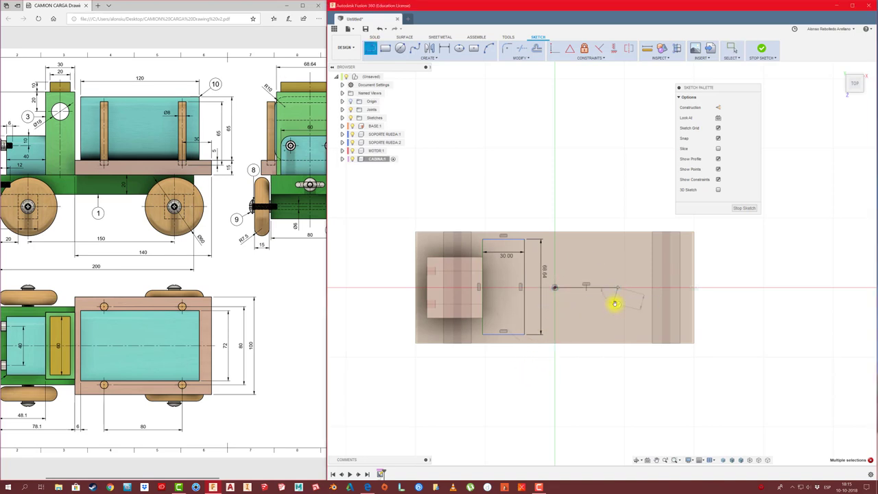
{"action": "key", "text": "Escape"}
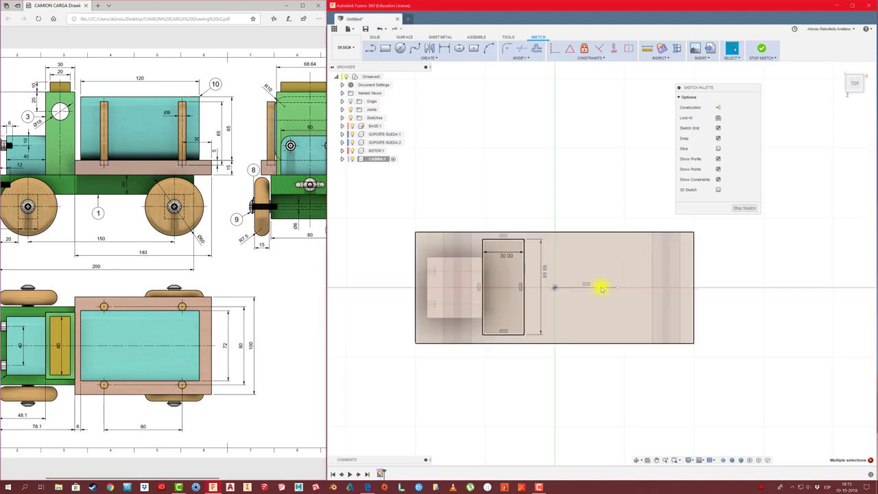
{"action": "left_click", "coordinate": [717, 107]}
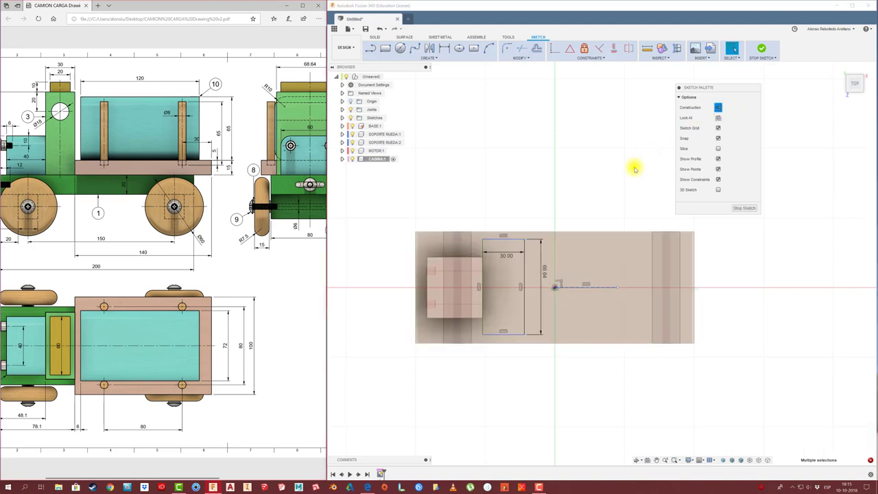
- Make the rectangle's top and bottom edges symmetric about the construction line
{"action": "left_click", "coordinate": [628, 48]}
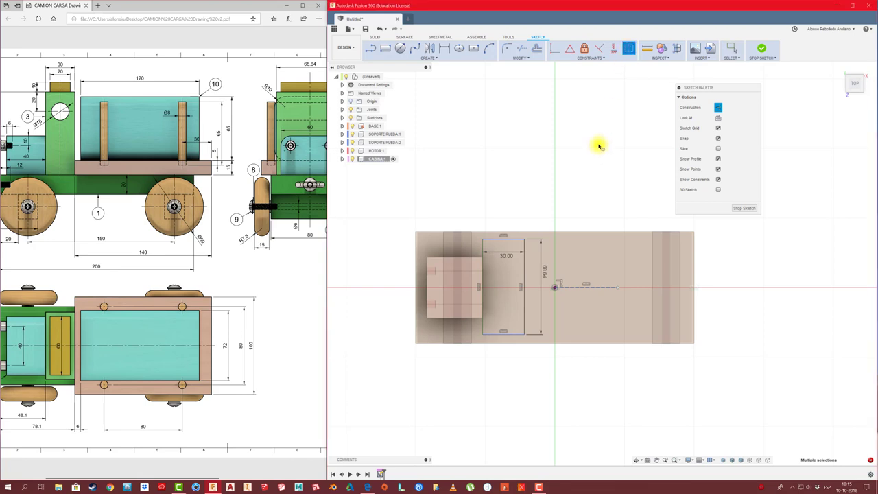
{"action": "left_click", "coordinate": [516, 240]}
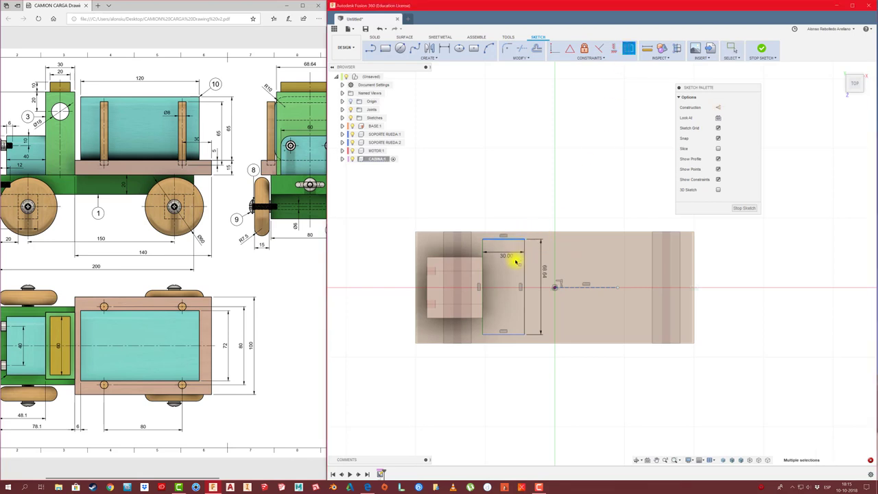
{"action": "left_click", "coordinate": [519, 334]}
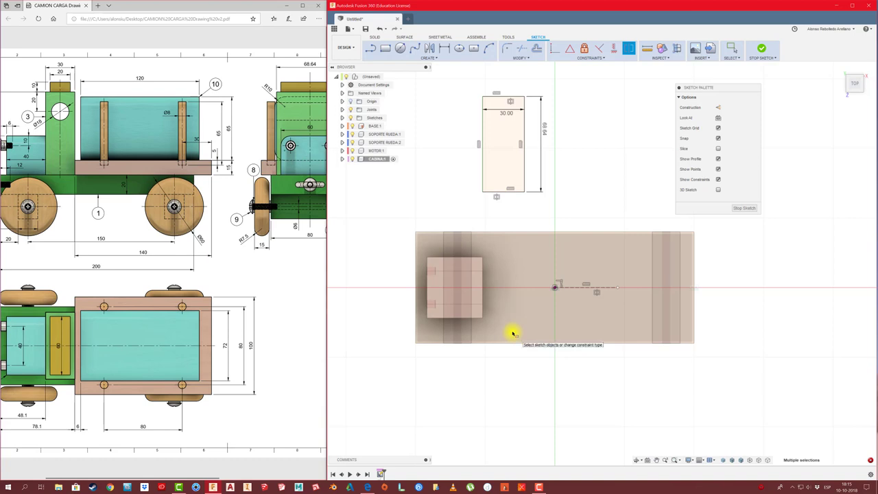
{"action": "key", "text": "ctrl+z"}
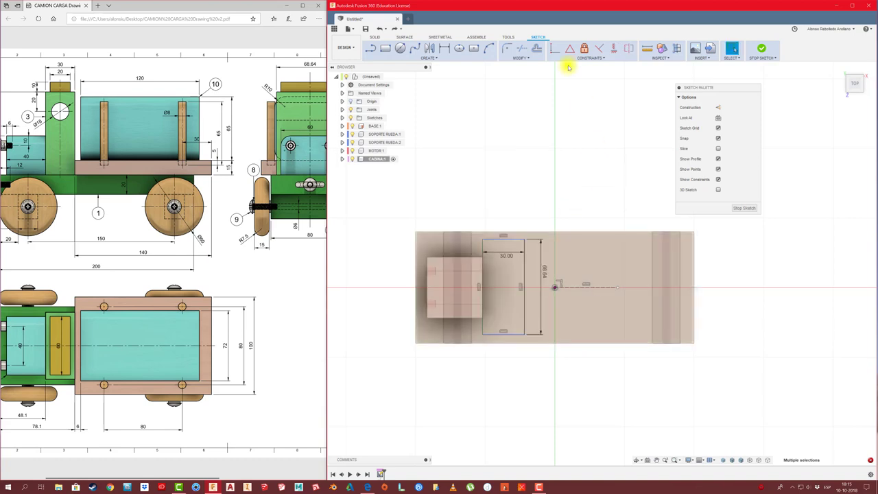
{"action": "left_click", "coordinate": [628, 50]}
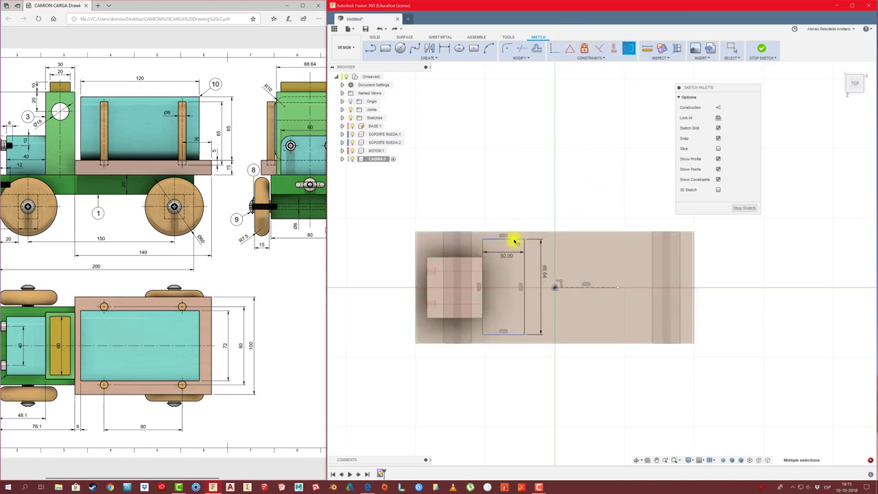
{"action": "left_click", "coordinate": [511, 240]}
{"action": "left_click", "coordinate": [517, 335]}
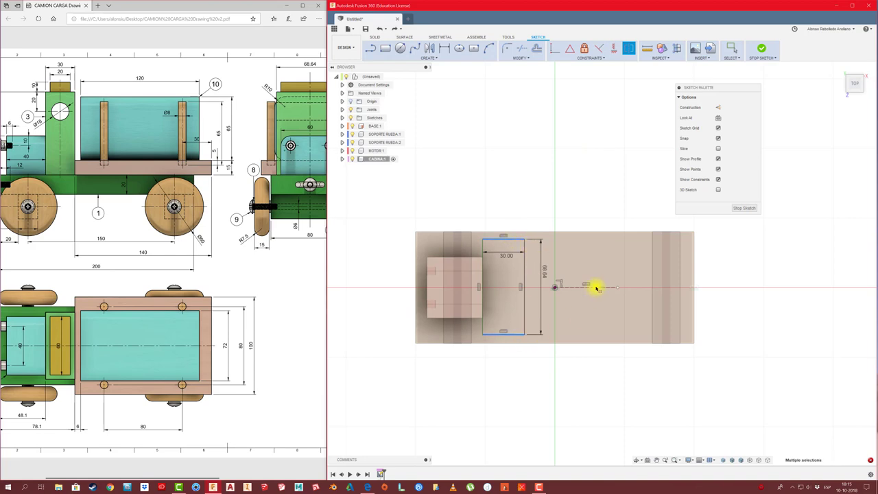
{"action": "left_click", "coordinate": [597, 288]}
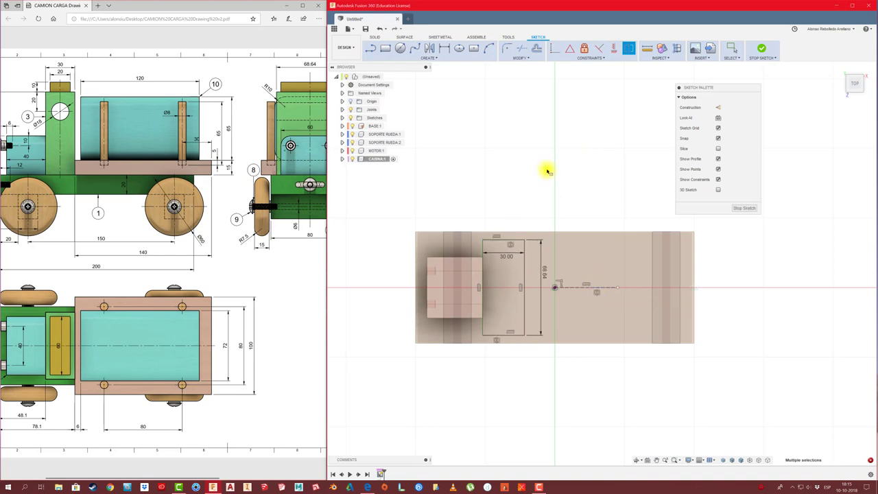
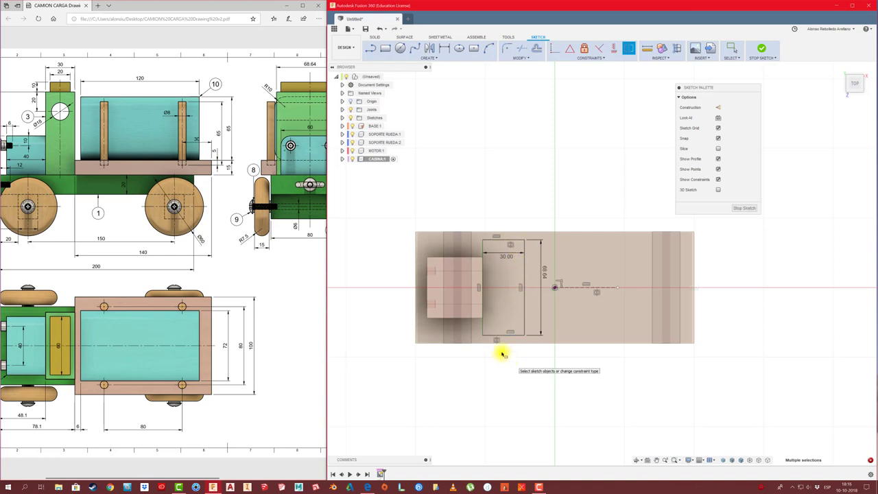
- Check the reference drawing, then extrude the cabin rectangle 90 mm upward as a new body
{"action": "left_click", "coordinate": [121, 198]}
{"action": "scroll", "coordinate": [239, 201], "scroll_direction": "left", "scroll_amount": 2}
{"action": "scroll", "coordinate": [140, 137], "scroll_direction": "left", "scroll_amount": 2}
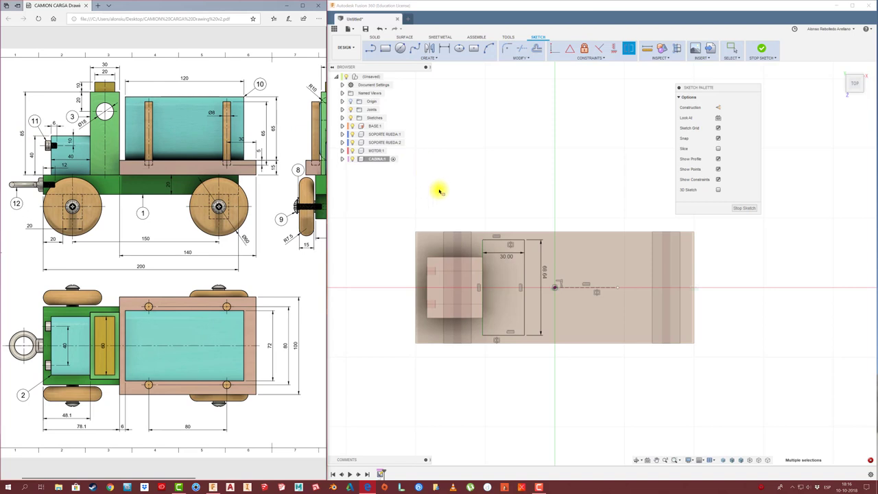
{"action": "left_click", "coordinate": [744, 208]}
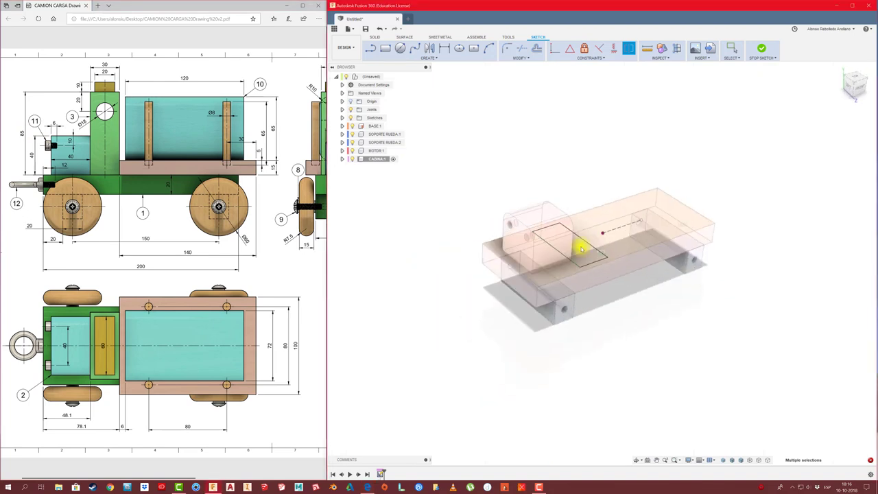
{"action": "left_click", "coordinate": [588, 257]}
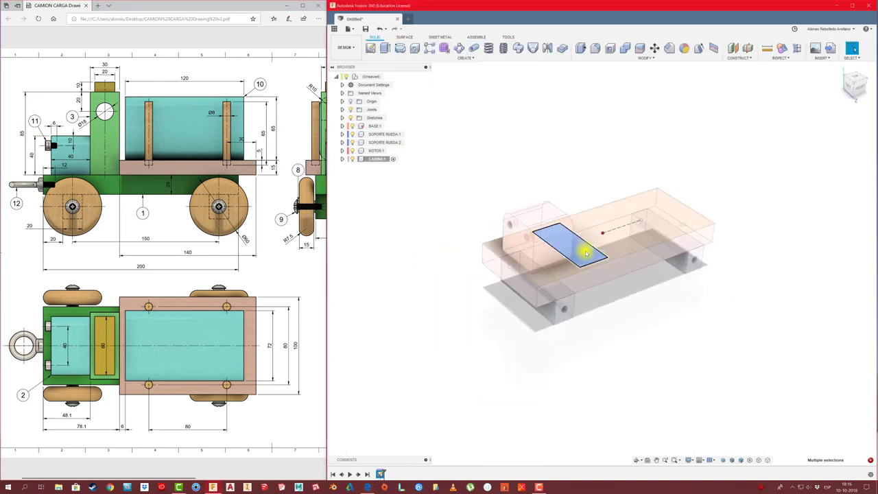
{"action": "key", "text": "e"}
{"action": "left_click_drag", "start_coordinate": [572, 212], "coordinate": [576, 144]}
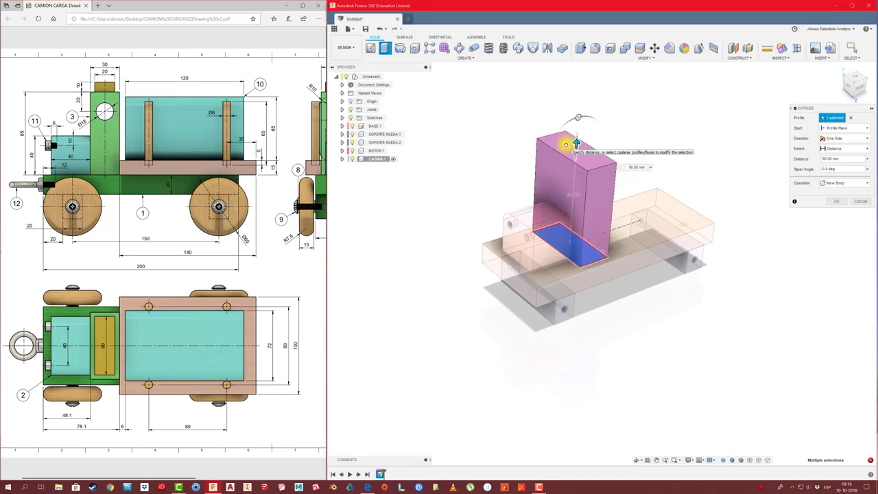
{"action": "key", "text": "Return"}
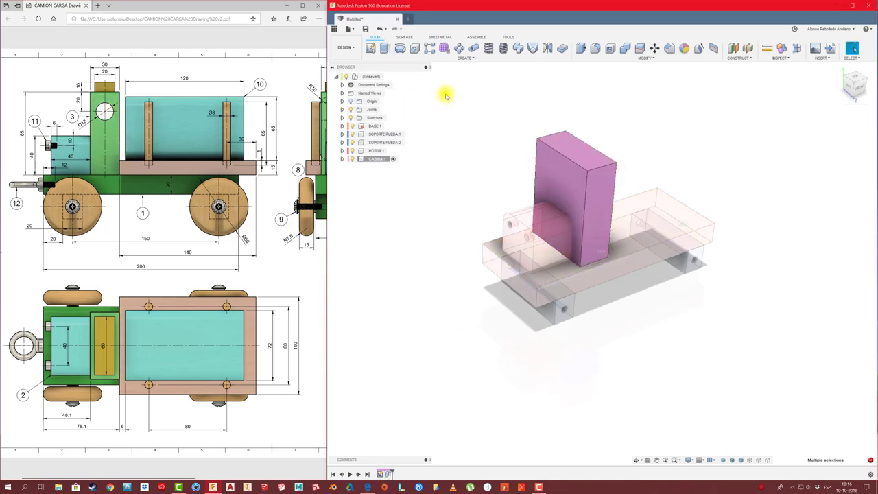
- Start a sketch on the cabin's side face and draw a circle on it
{"action": "left_click", "coordinate": [371, 48]}
{"action": "left_click", "coordinate": [603, 196]}
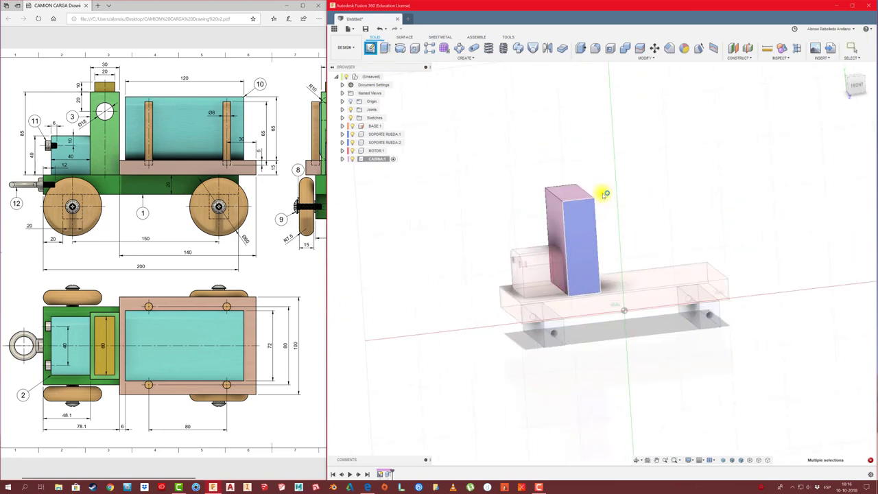
{"action": "key", "text": "c"}
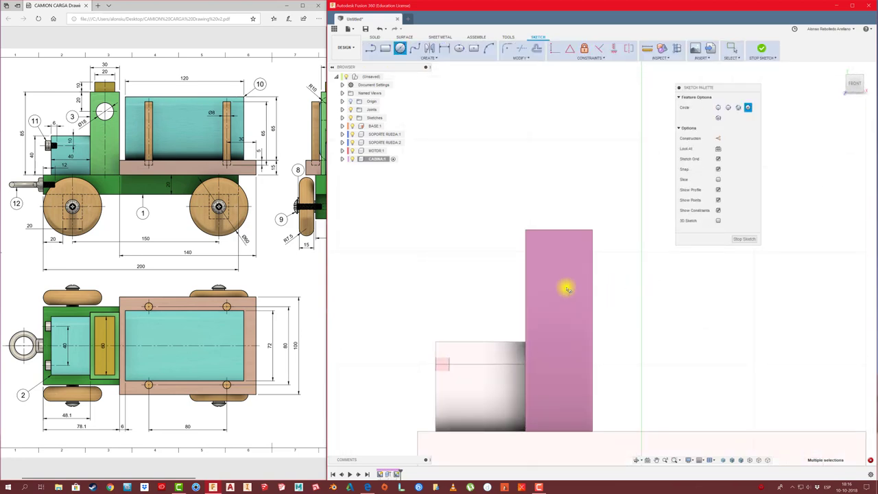
{"action": "left_click", "coordinate": [559, 279]}
{"action": "left_click", "coordinate": [572, 266]}
- Dimension the circle to Ø18 mm, centred 20 mm below the cabin's top edge
{"action": "key", "text": "d"}
{"action": "left_click", "coordinate": [573, 267]}
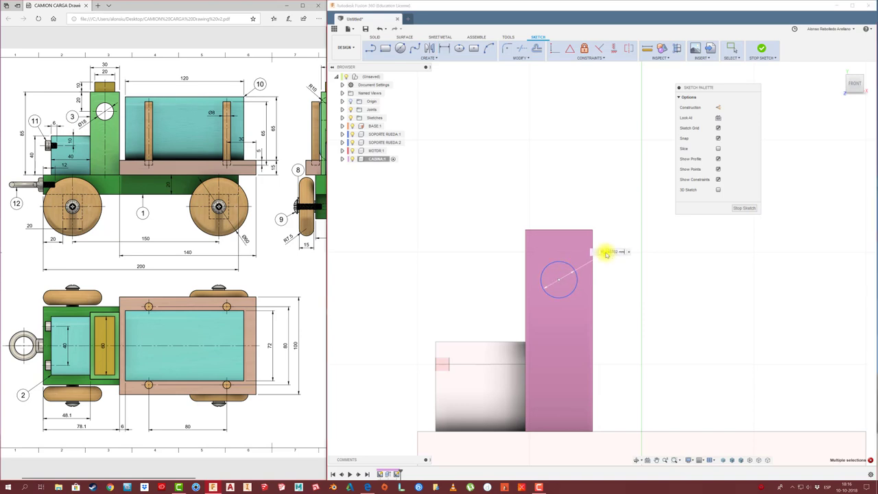
{"action": "key", "text": "BackSpace"}
{"action": "type", "text": "18"}
{"action": "key", "text": "Return"}
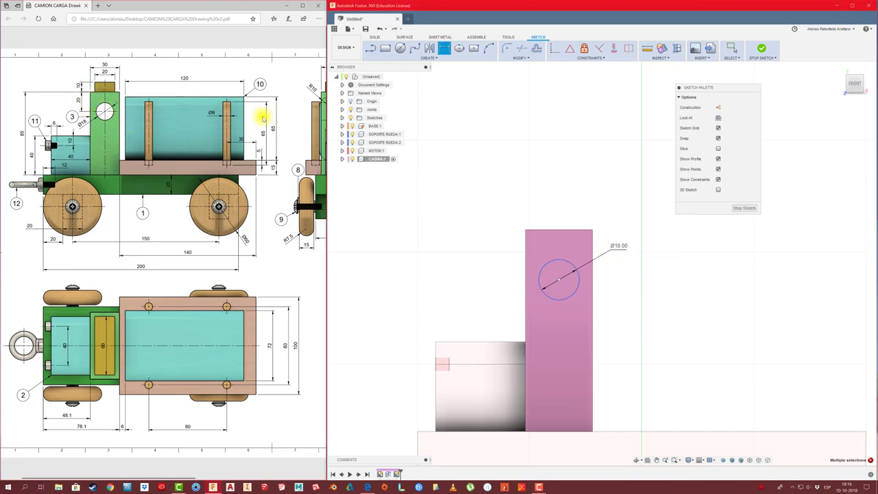
{"action": "left_click", "coordinate": [559, 230]}
{"action": "left_click", "coordinate": [558, 285]}
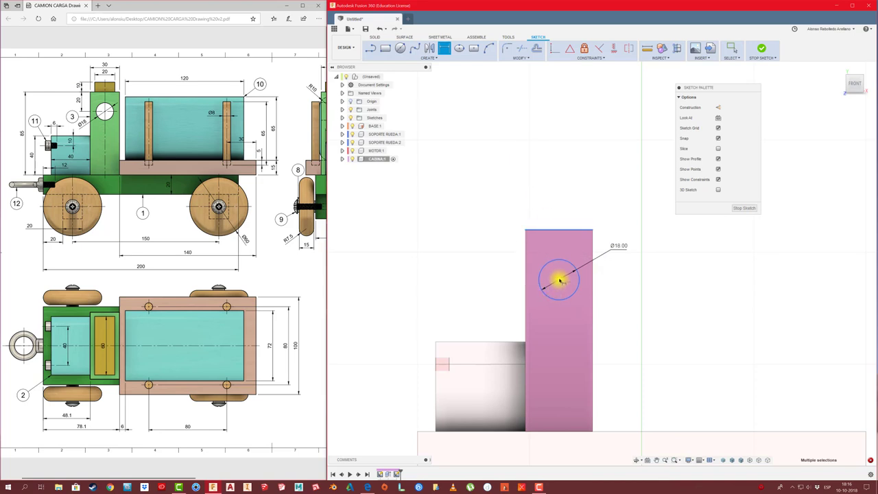
{"action": "left_click", "coordinate": [473, 263]}
{"action": "type", "text": "20"}
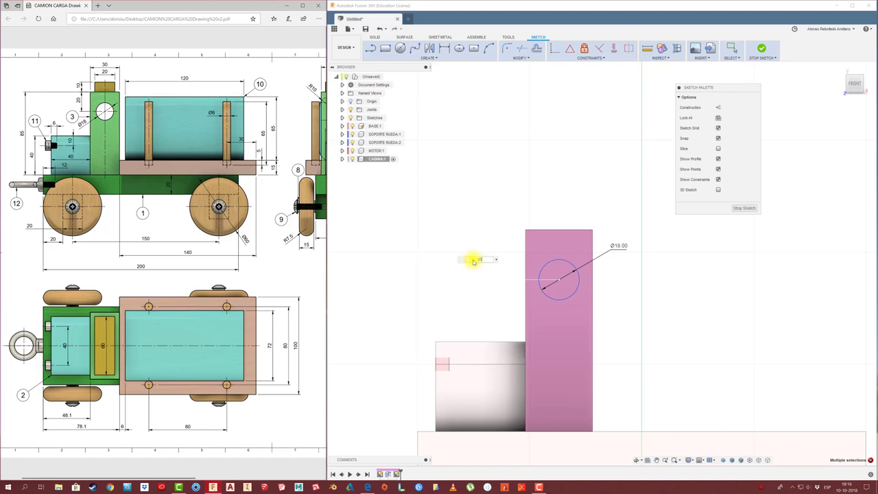
{"action": "key", "text": "Return"}
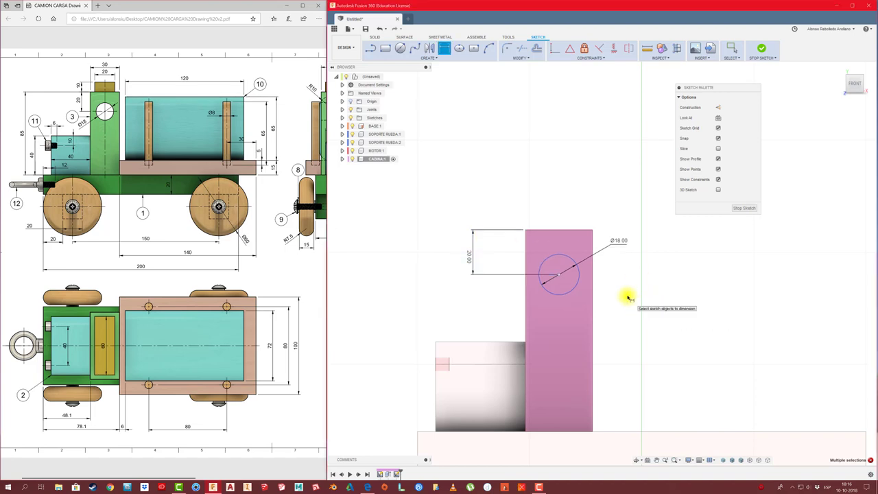
- Add a vertical construction line from the top edge's midpoint, coincident with the circle centre
{"action": "key", "text": "l"}
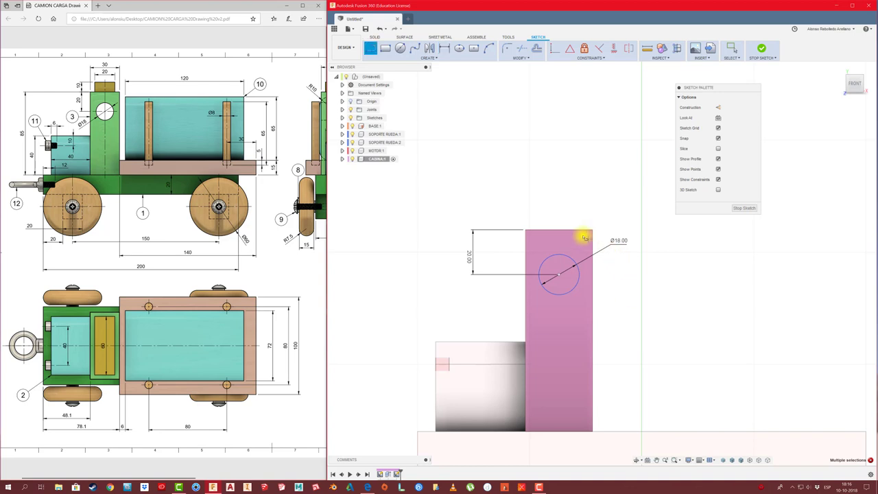
{"action": "left_click", "coordinate": [556, 230]}
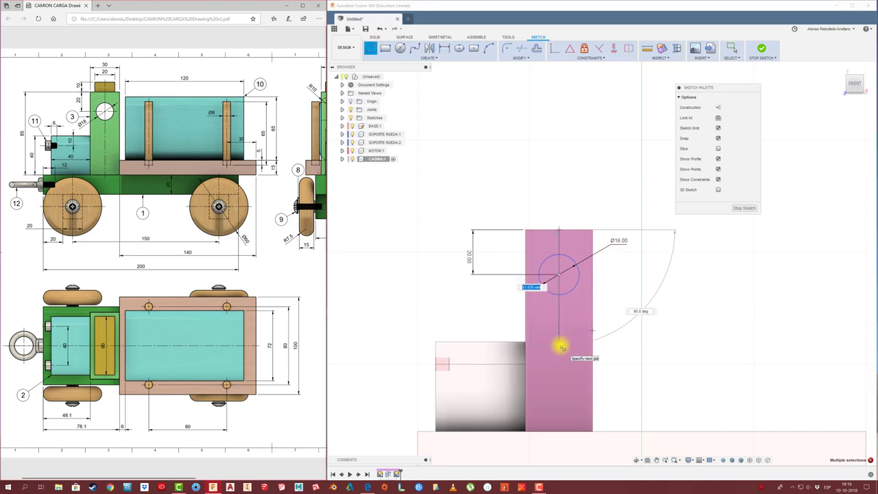
{"action": "double_click", "coordinate": [556, 346]}
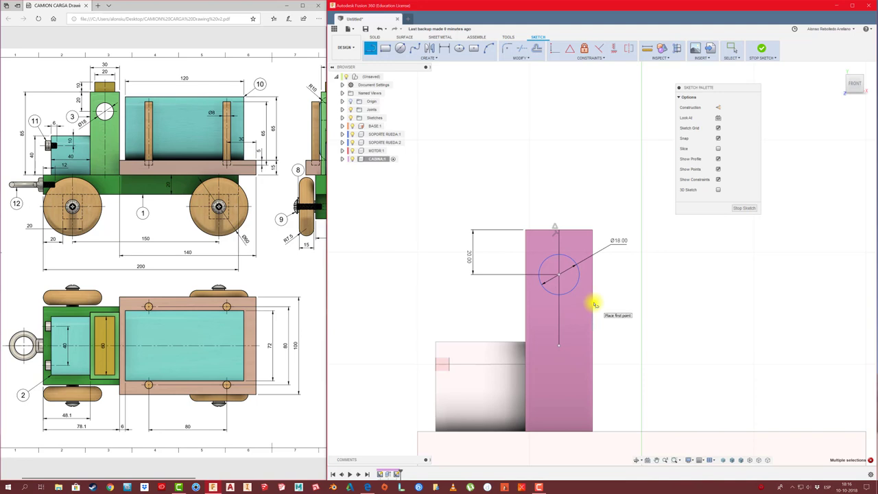
{"action": "left_click", "coordinate": [608, 59]}
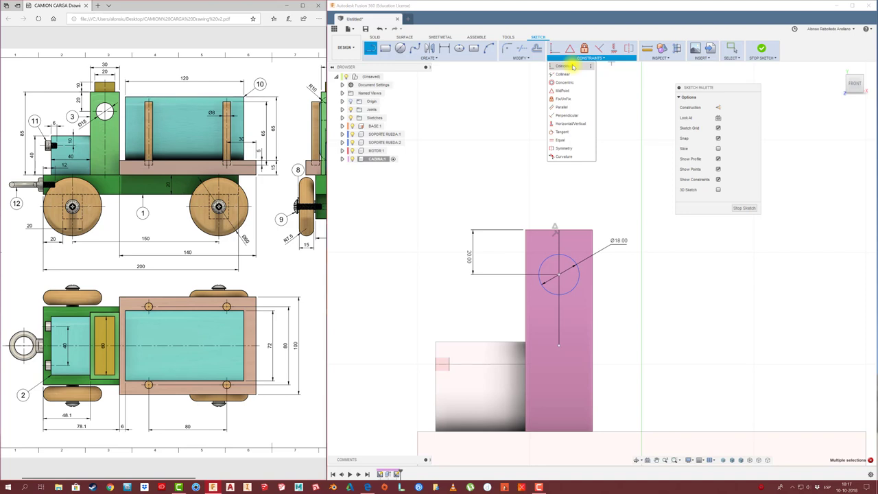
{"action": "left_click", "coordinate": [573, 67]}
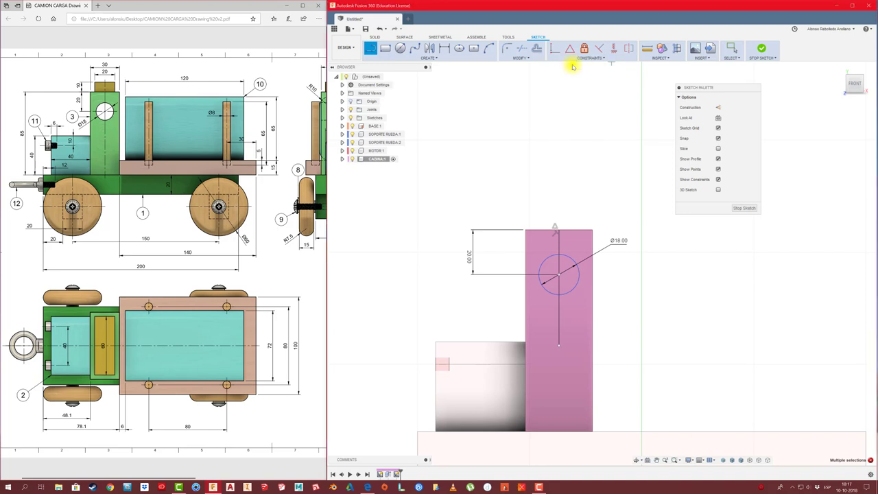
{"action": "left_click", "coordinate": [560, 249]}
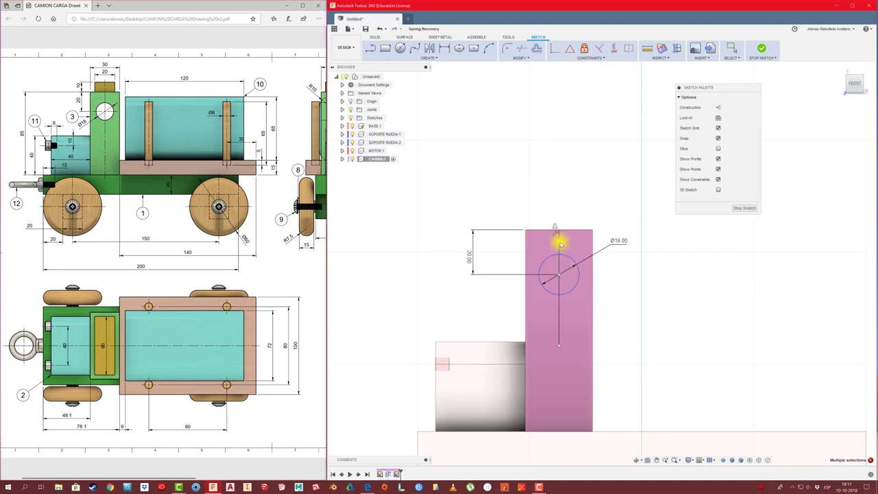
{"action": "left_click", "coordinate": [559, 314]}
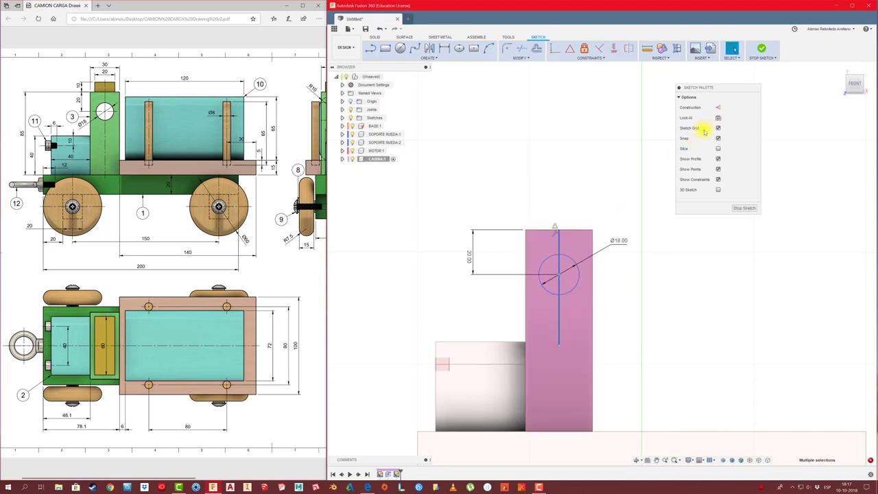
{"action": "left_click", "coordinate": [717, 107]}
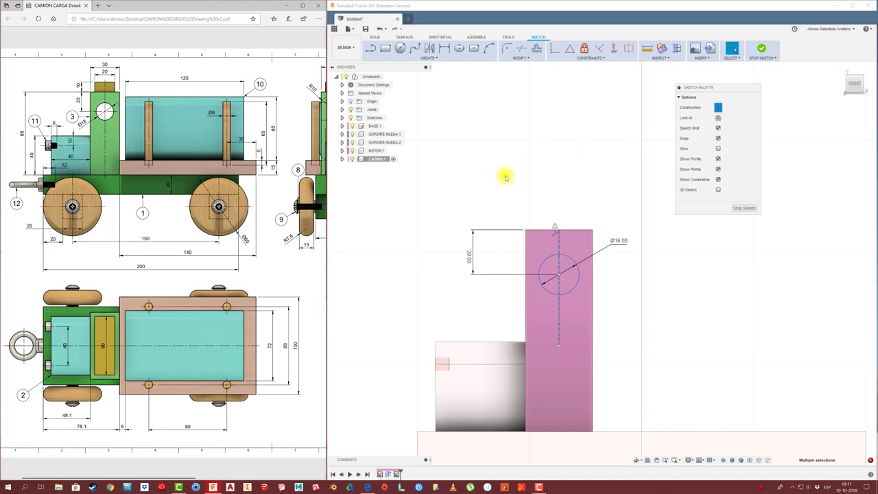
- Cut the Ø18 circle 125 mm through the cabin and reselect the top-level design
{"action": "key", "text": "e"}
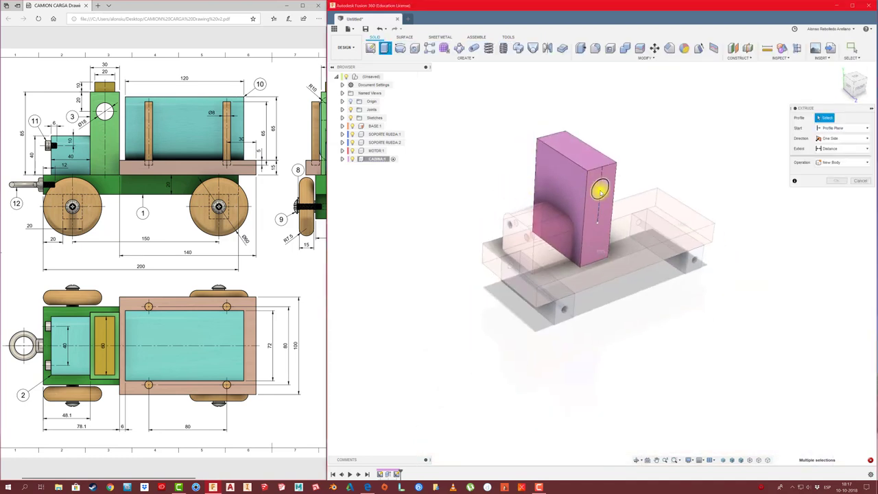
{"action": "left_click_drag", "start_coordinate": [601, 194], "coordinate": [508, 129]}
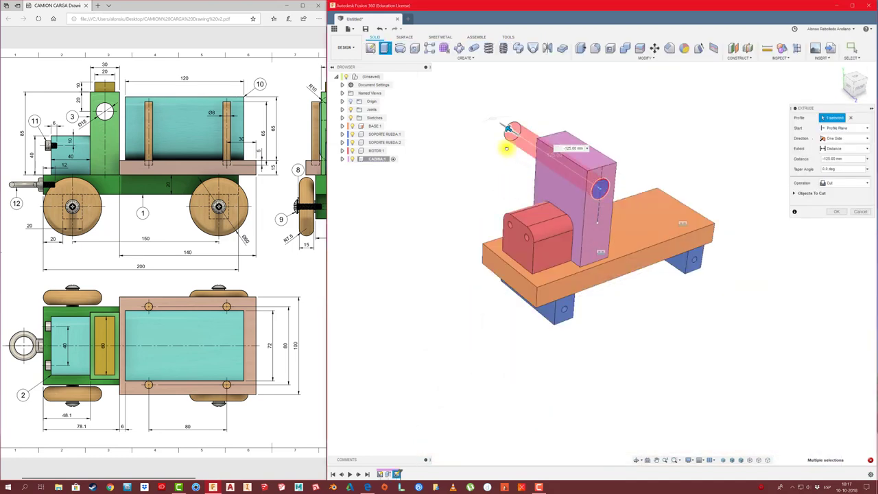
{"action": "left_click", "coordinate": [837, 212]}
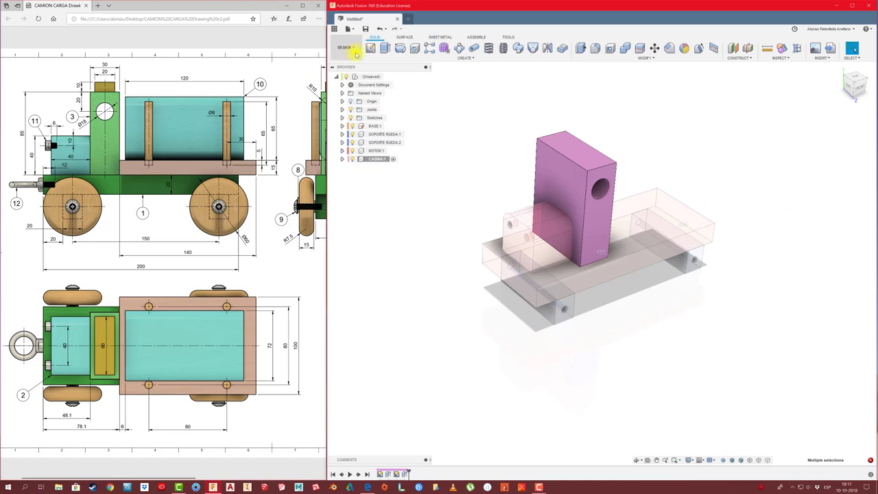
{"action": "left_click", "coordinate": [388, 77]}
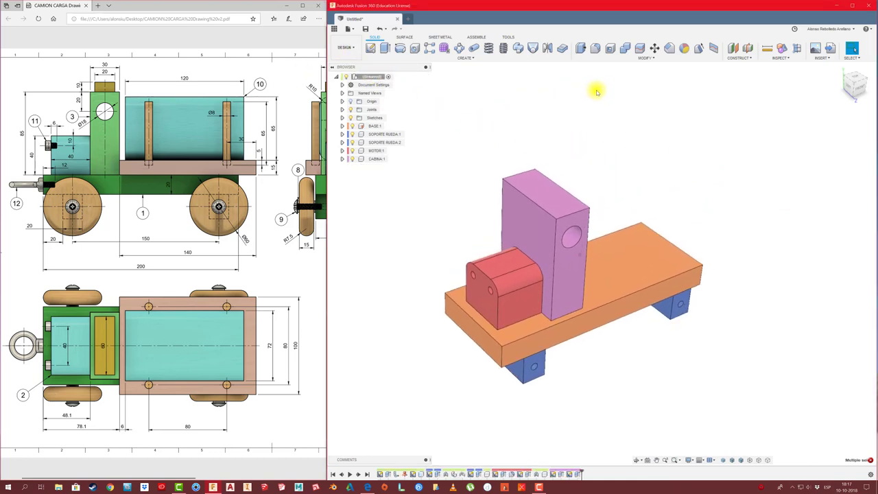
- Fix the cabin to the base with a rigid As-built Joint, then add a new component
{"action": "left_click", "coordinate": [476, 38]}
{"action": "left_click", "coordinate": [392, 57]}
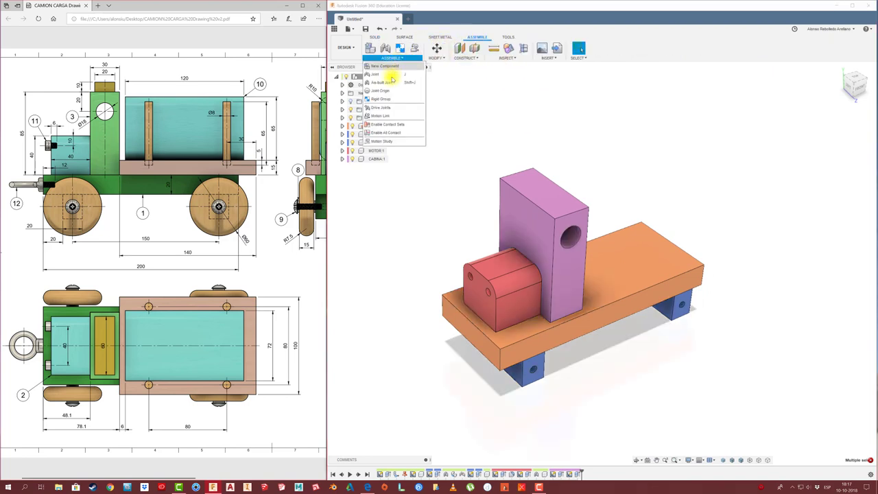
{"action": "left_click", "coordinate": [391, 82]}
{"action": "left_click", "coordinate": [544, 213]}
{"action": "left_click", "coordinate": [651, 279]}
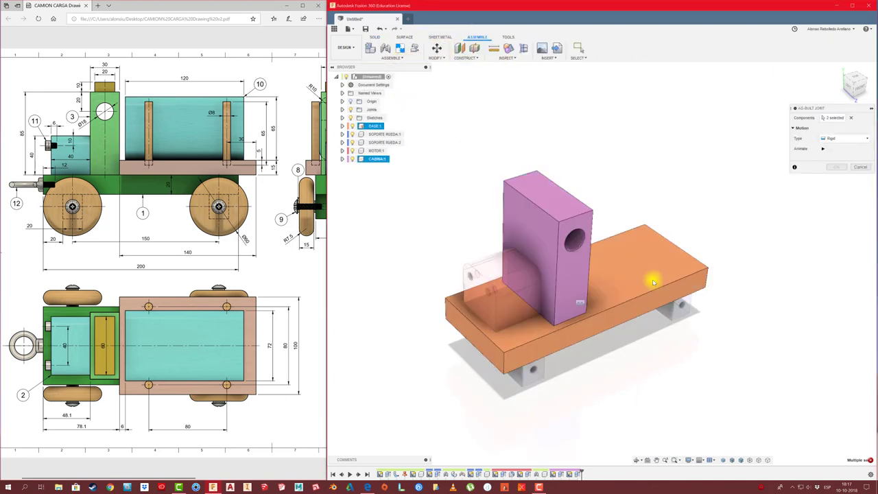
{"action": "left_click", "coordinate": [836, 168]}
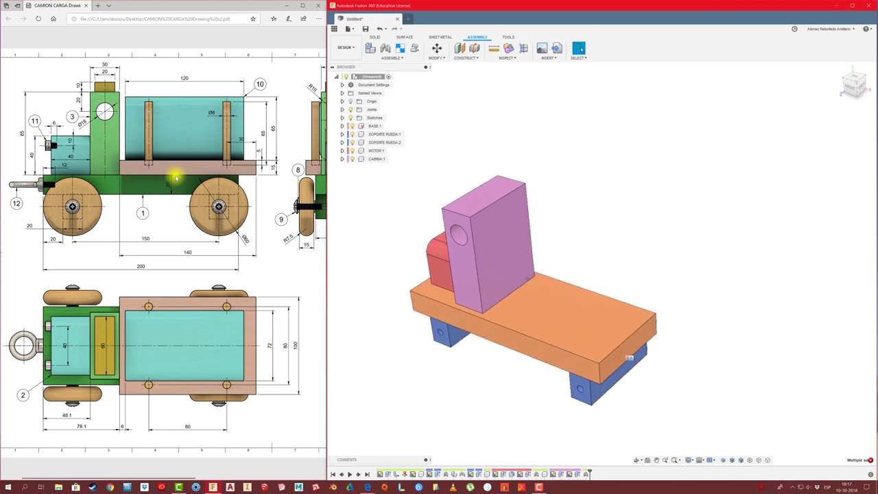
{"action": "right_click", "coordinate": [384, 77]}
{"action": "left_click", "coordinate": [393, 155]}
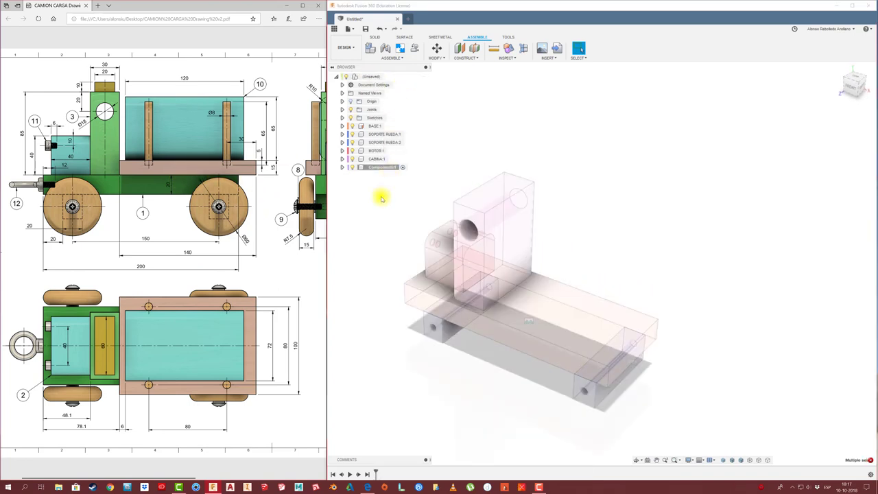
- Sketch a rectangle on the base's top face and fix its left edge
{"action": "left_click", "coordinate": [381, 38]}
{"action": "left_click", "coordinate": [370, 48]}
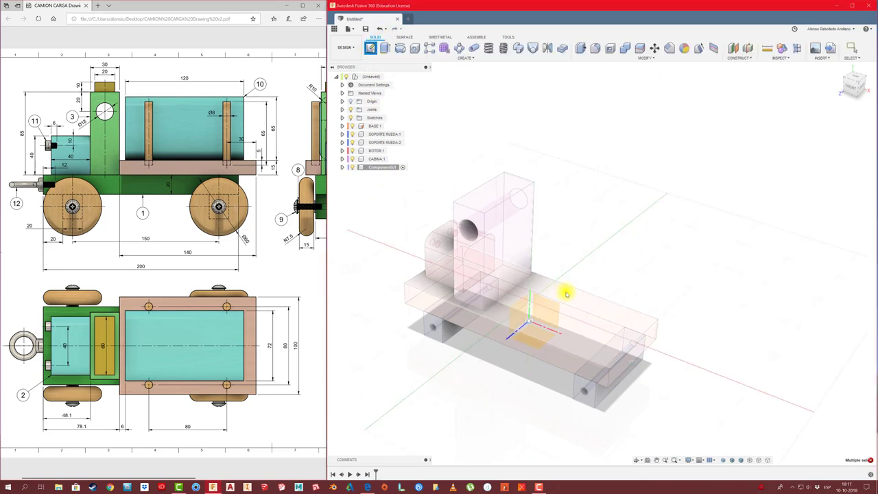
{"action": "left_click", "coordinate": [567, 294]}
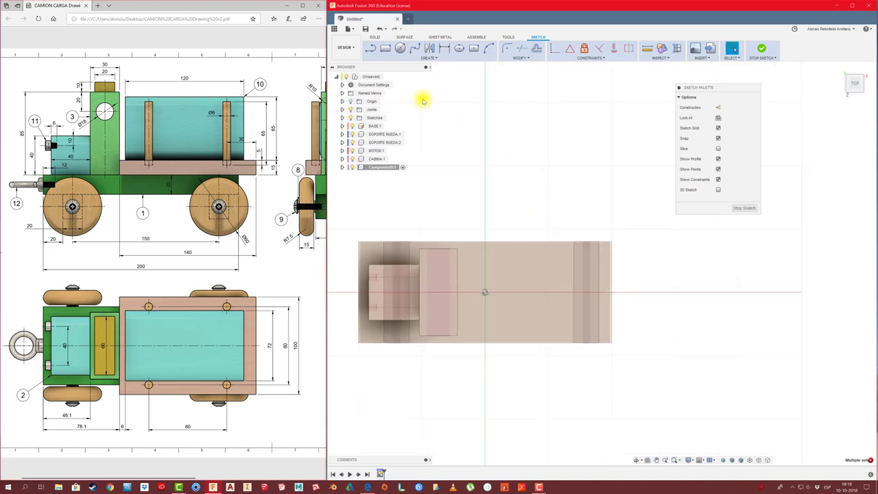
{"action": "left_click", "coordinate": [387, 50]}
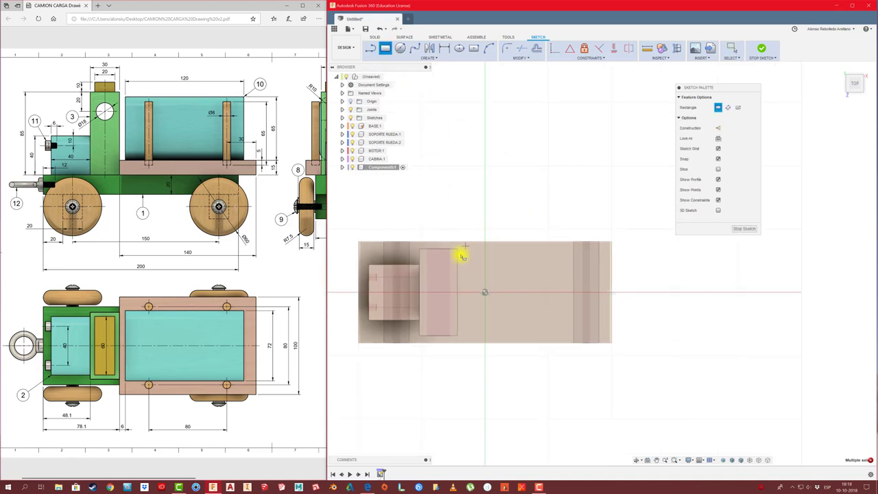
{"action": "left_click", "coordinate": [458, 217]}
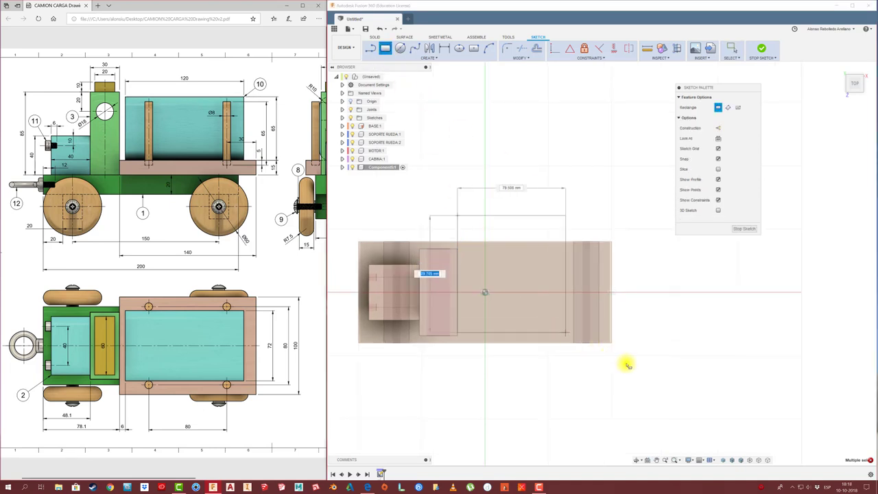
{"action": "left_click", "coordinate": [671, 383]}
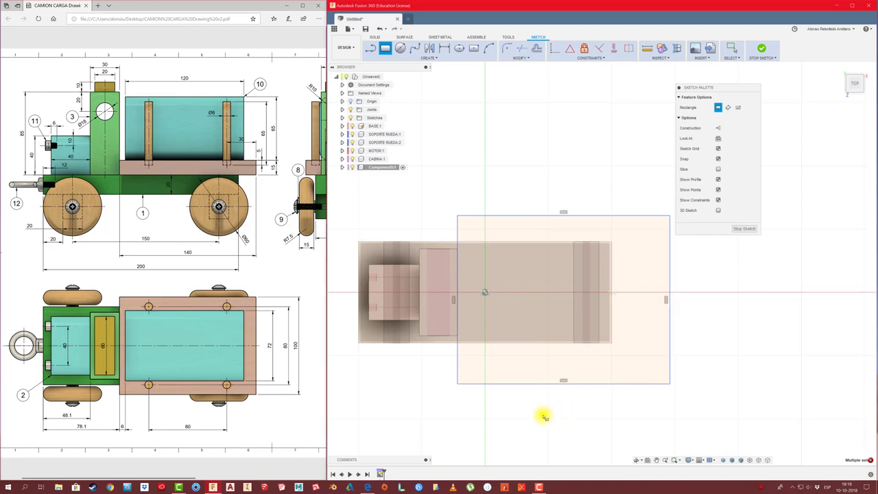
{"action": "key", "text": "Escape"}
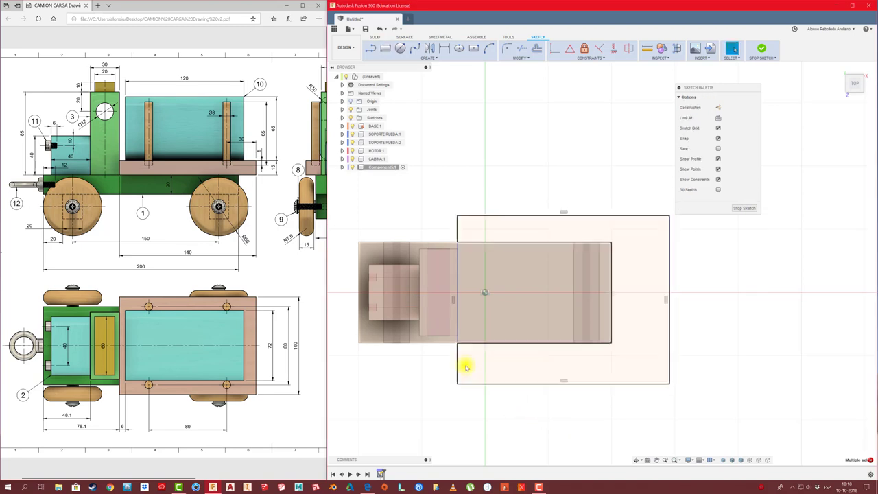
{"action": "left_click", "coordinate": [458, 363]}
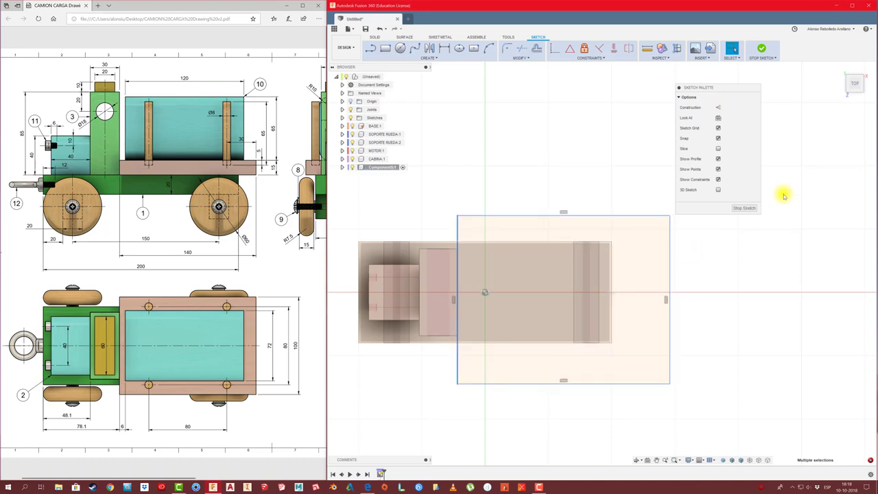
{"action": "left_click", "coordinate": [584, 49]}
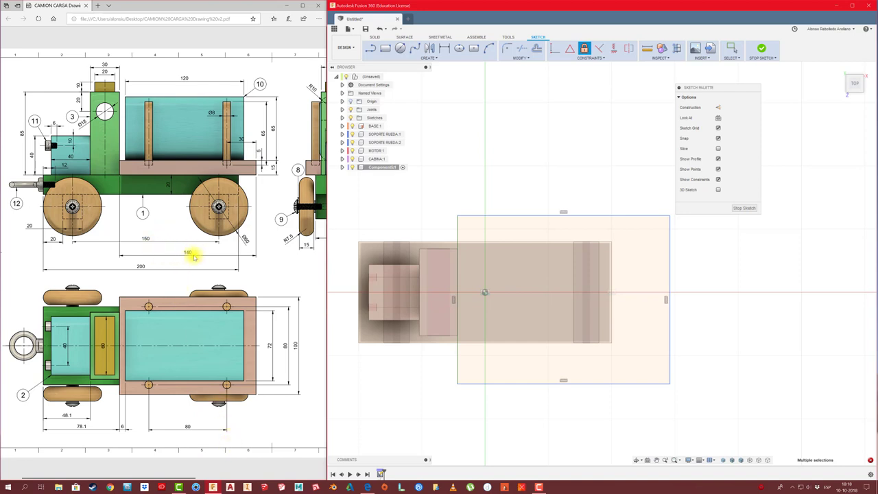
- Dimension the rectangle 140 mm wide and 100 mm tall
{"action": "key", "text": "d"}
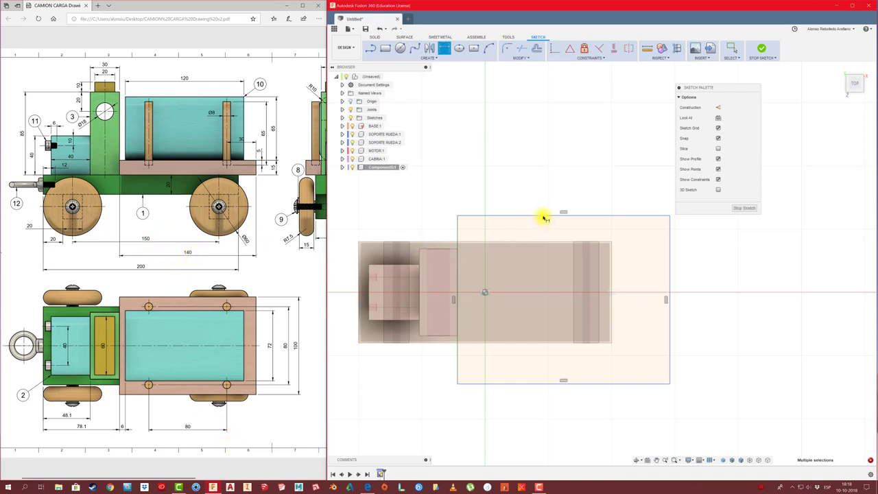
{"action": "left_click", "coordinate": [544, 216]}
{"action": "left_click", "coordinate": [545, 194]}
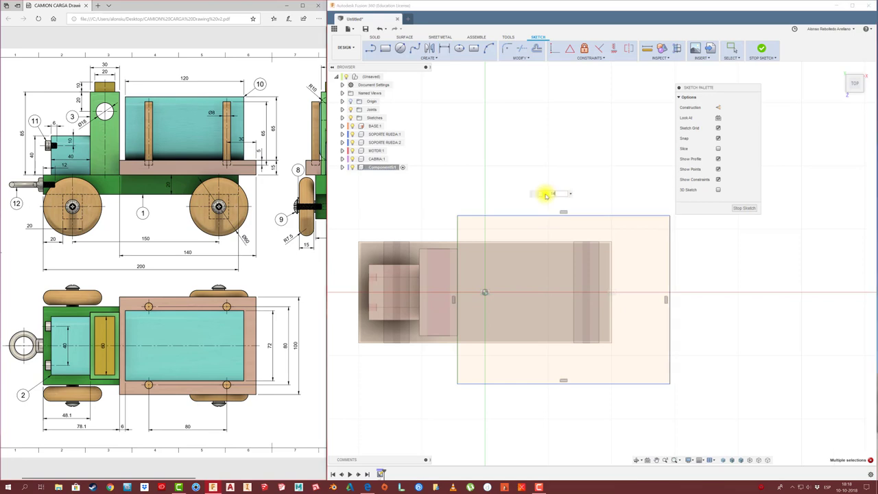
{"action": "key", "text": "Return"}
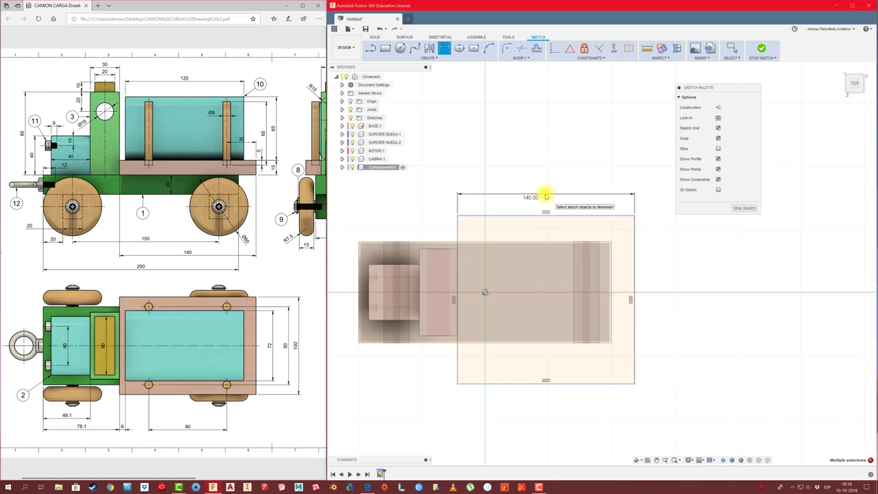
{"action": "left_click", "coordinate": [635, 333]}
{"action": "left_click", "coordinate": [669, 321]}
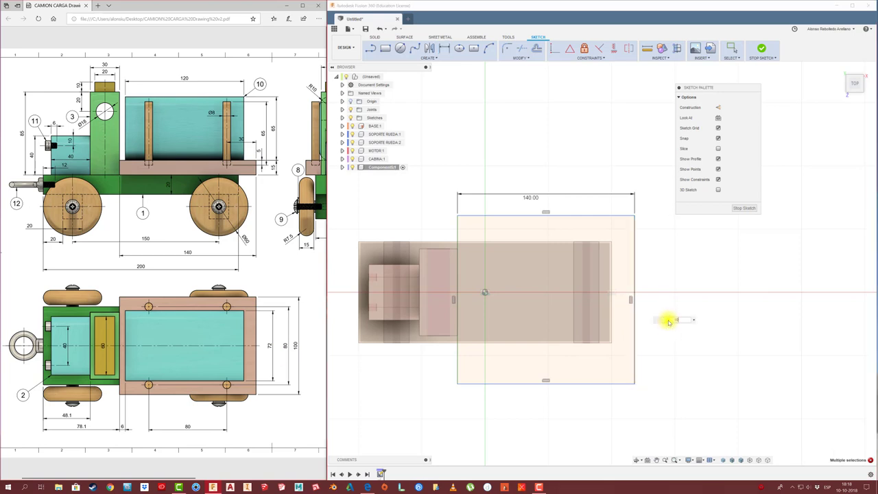
{"action": "key", "text": "Return"}
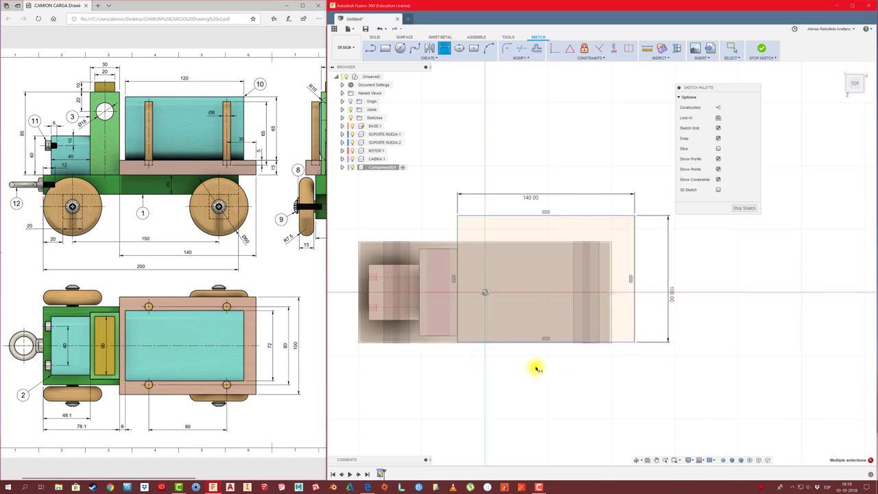
- Draw a horizontal construction line from the sketch origin across the base
{"action": "key", "text": "l"}
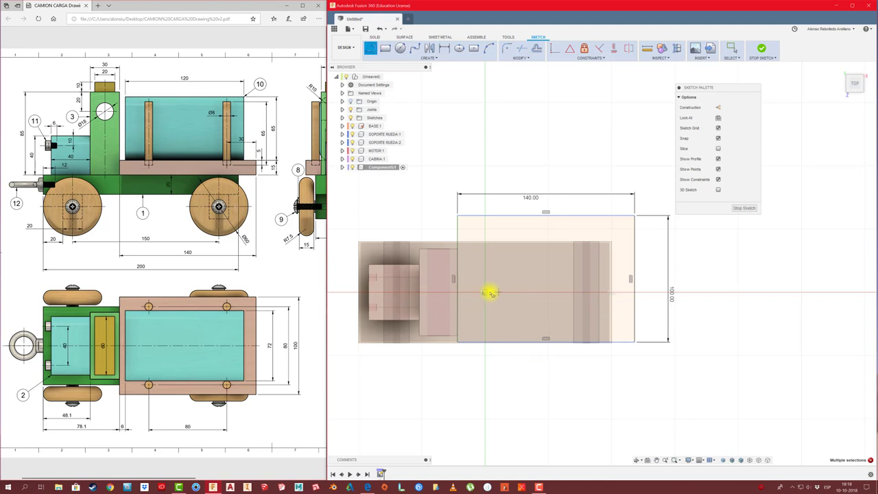
{"action": "left_click", "coordinate": [486, 293]}
{"action": "left_click", "coordinate": [626, 293]}
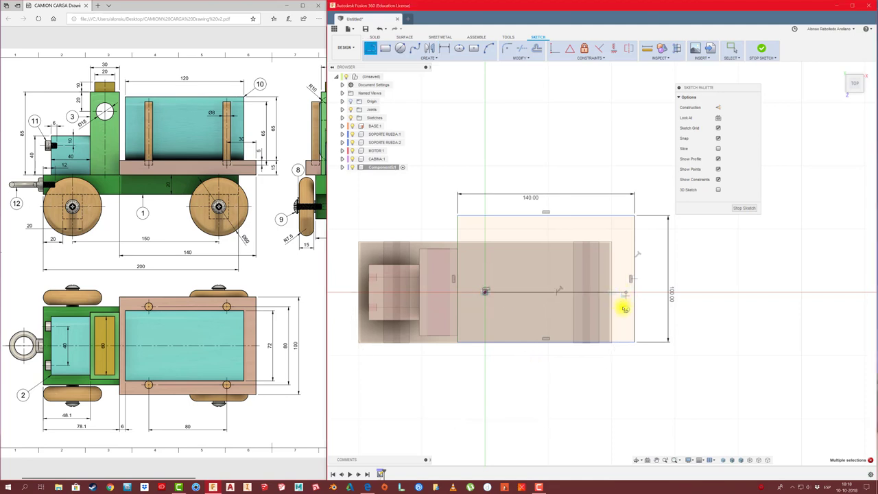
{"action": "key", "text": "Escape"}
{"action": "left_click", "coordinate": [572, 293]}
{"action": "left_click", "coordinate": [717, 108]}
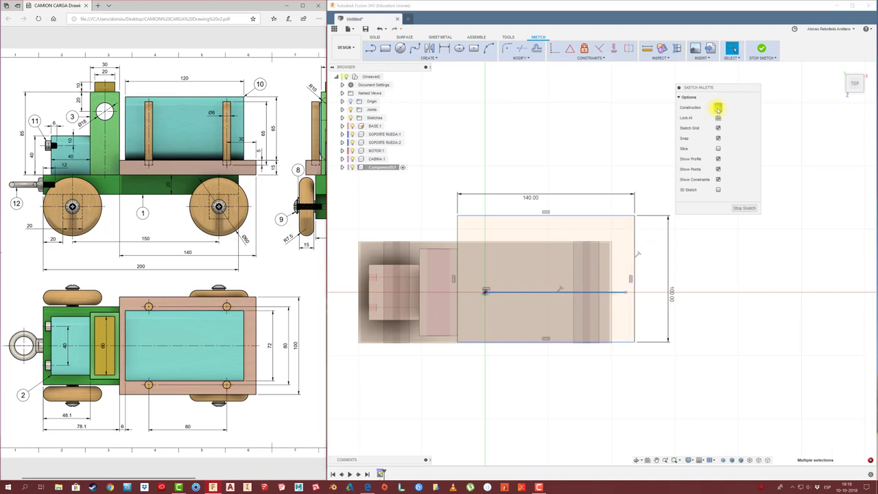
- Make the rectangle's top and bottom edges symmetric about the construction line, then finish the sketch
{"action": "left_click", "coordinate": [629, 48]}
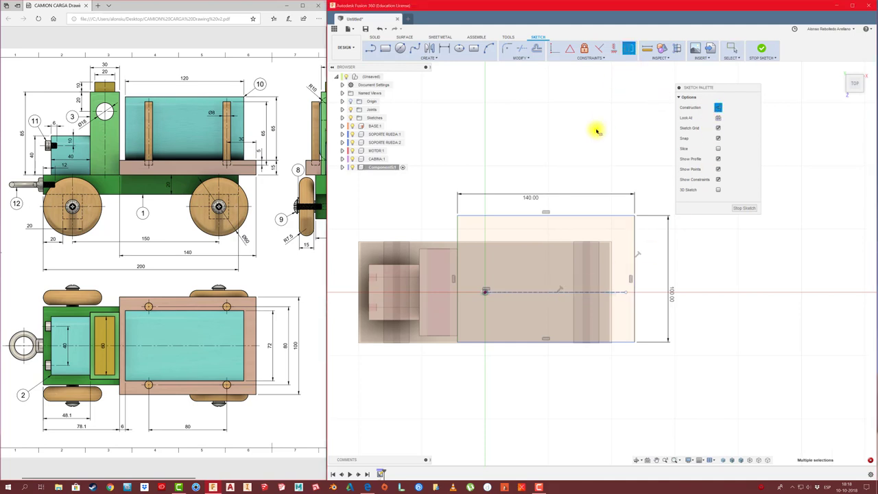
{"action": "left_click", "coordinate": [571, 217]}
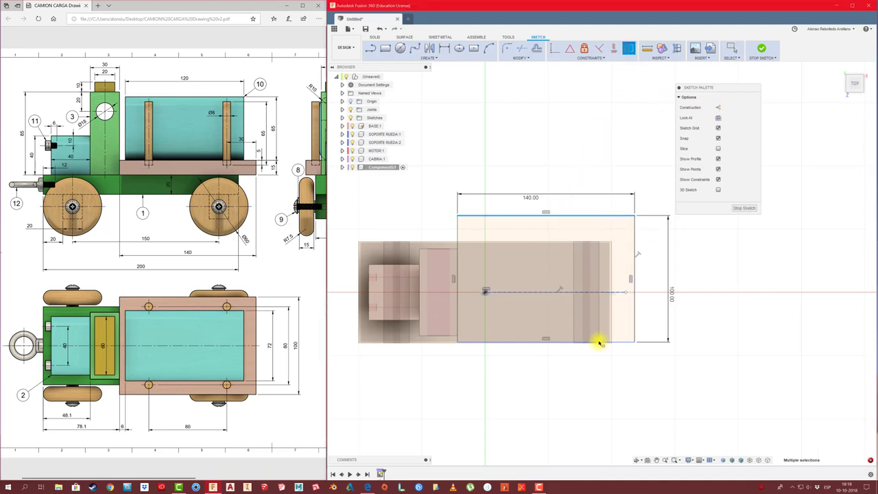
{"action": "left_click", "coordinate": [625, 341]}
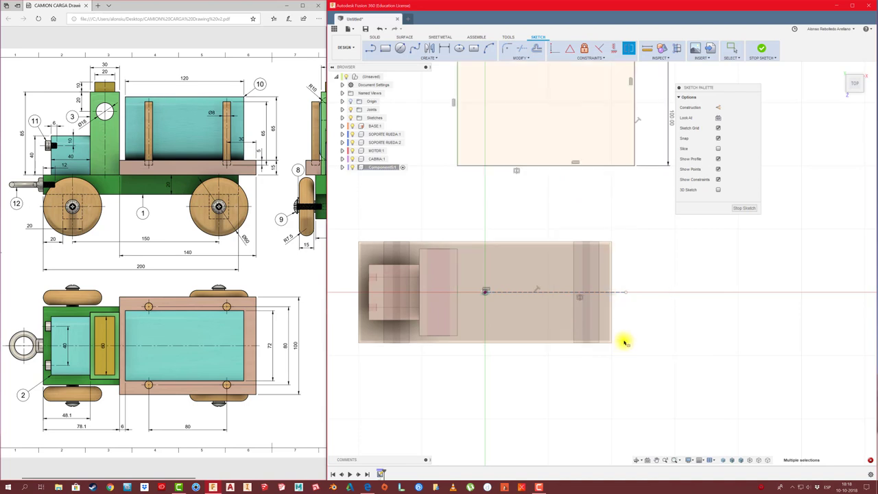
{"action": "key", "text": "Escape"}
{"action": "left_click", "coordinate": [631, 47]}
{"action": "left_click", "coordinate": [606, 216]}
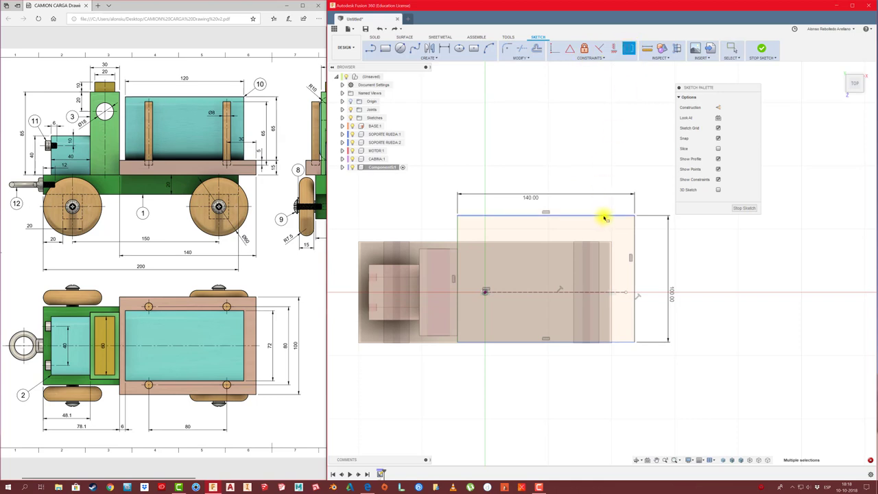
{"action": "left_click", "coordinate": [624, 341]}
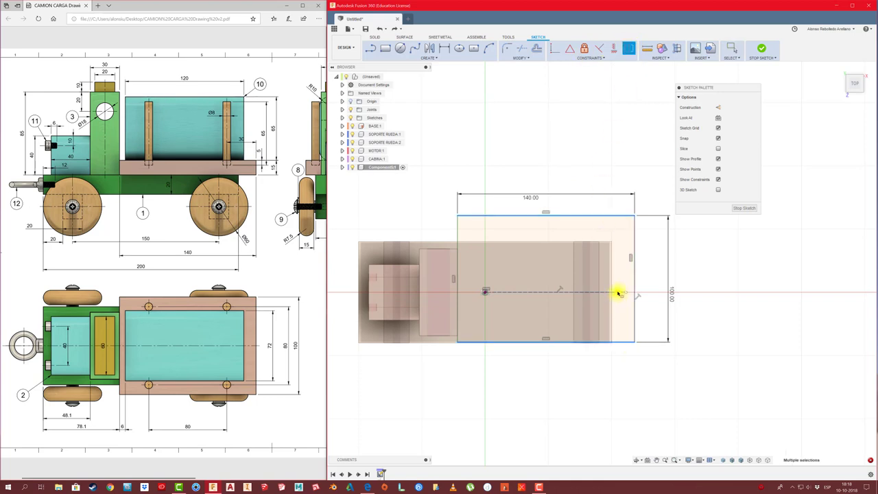
{"action": "left_click", "coordinate": [618, 293]}
{"action": "left_click", "coordinate": [744, 208]}
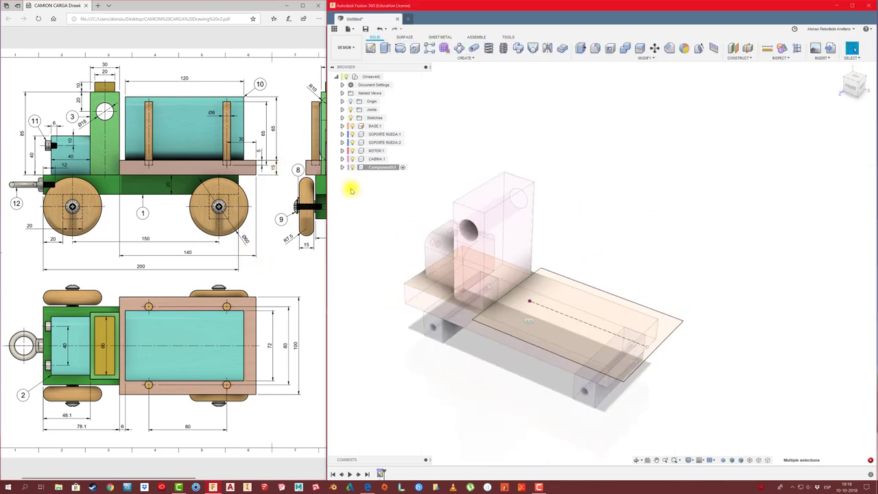
- Extrude both rectangle profiles 25 mm as a new cargo bed body
{"action": "key", "text": "e"}
{"action": "left_click", "coordinate": [566, 354]}
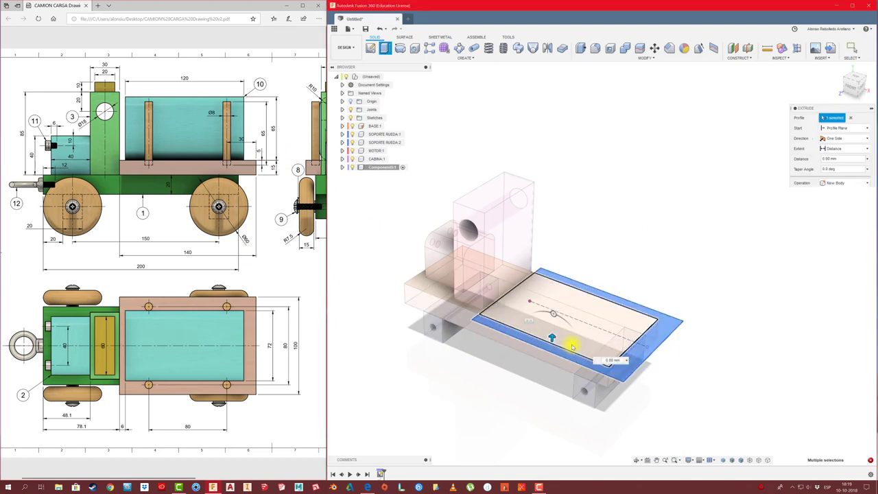
{"action": "left_click", "coordinate": [557, 335]}
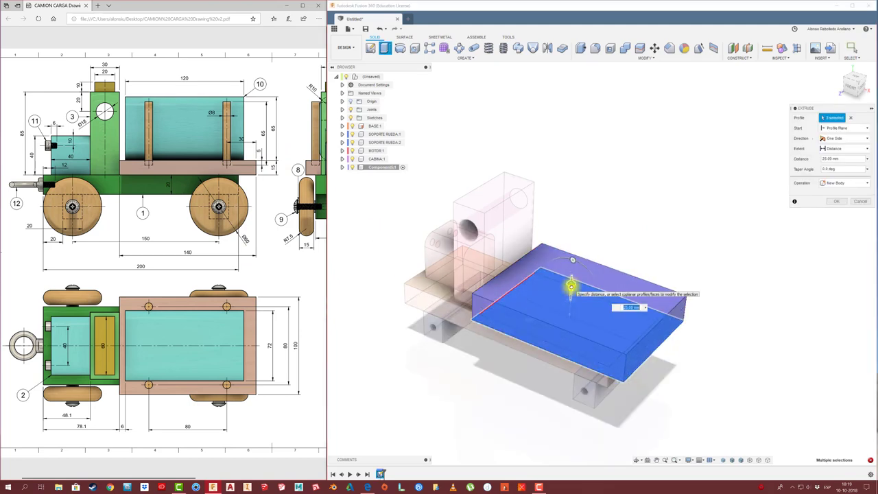
{"action": "key", "text": "Return"}
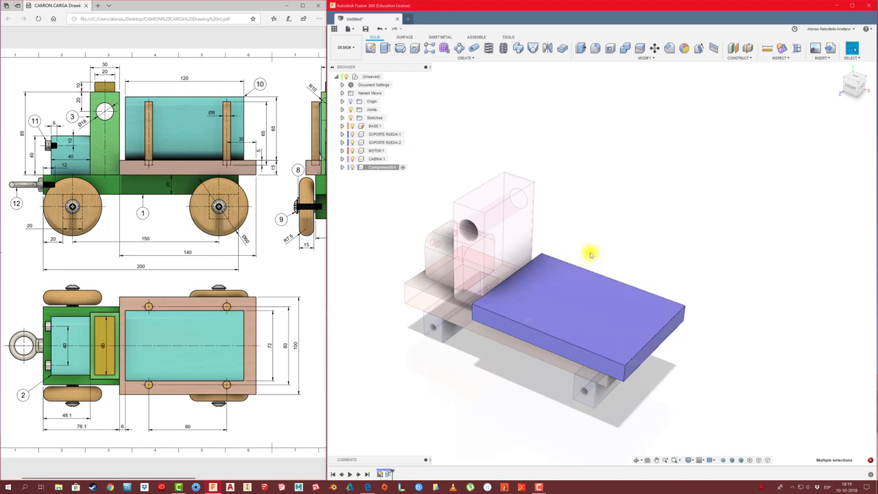
{"action": "scroll", "coordinate": [597, 233], "scroll_direction": "down", "scroll_amount": 1}
{"action": "scroll", "coordinate": [607, 225], "scroll_direction": "down", "scroll_amount": 1}
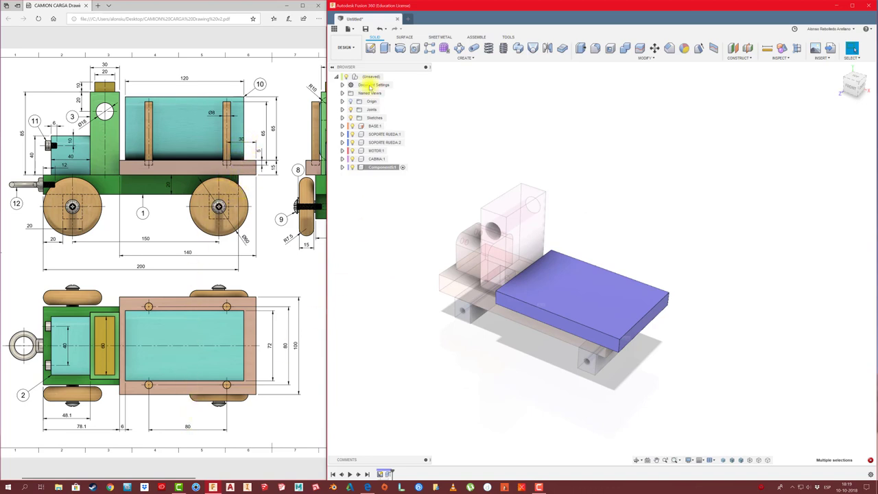
- Start a sketch on the cargo plate's top face and draw two circles side by side
{"action": "left_click", "coordinate": [371, 48]}
{"action": "left_click", "coordinate": [642, 291]}
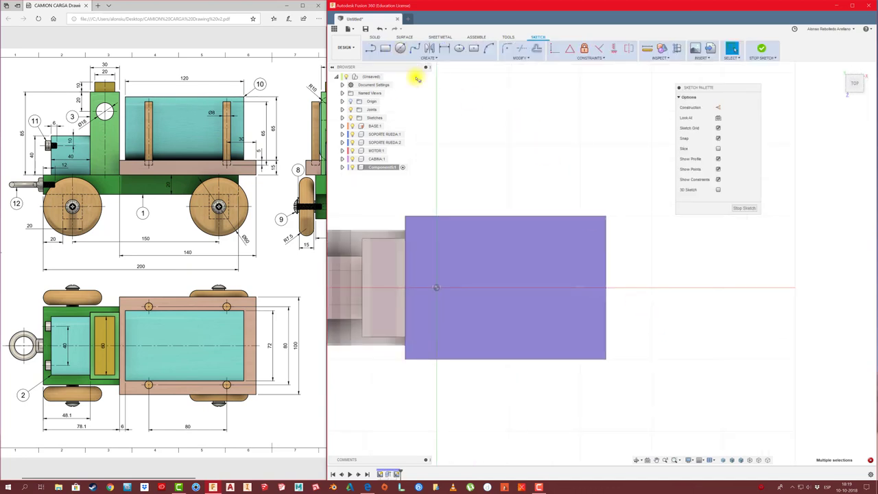
{"action": "key", "text": "c"}
{"action": "left_click", "coordinate": [561, 331]}
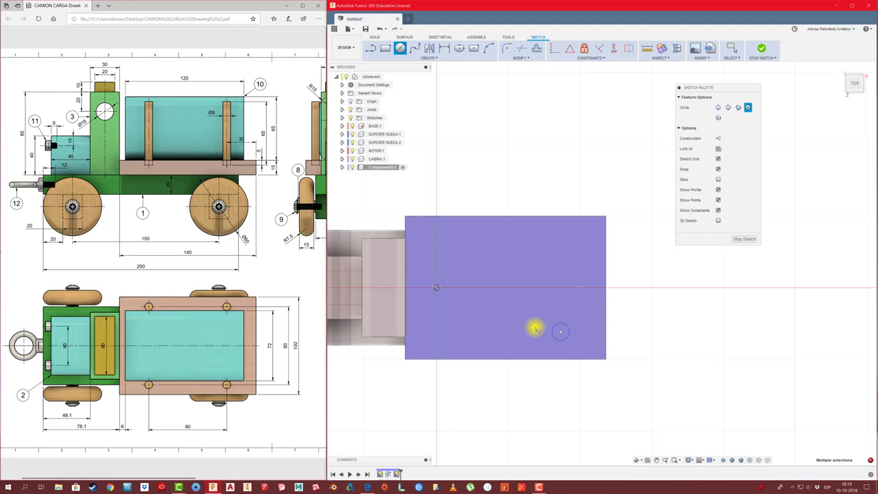
{"action": "left_click", "coordinate": [478, 332]}
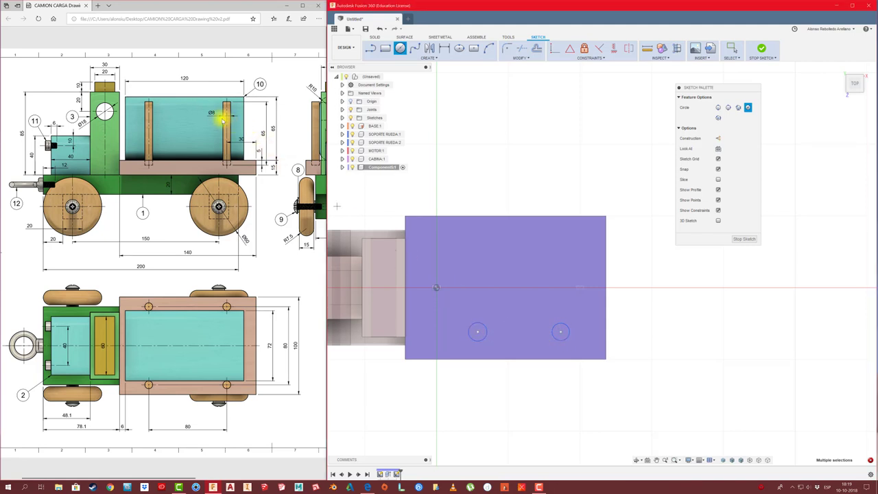
- Dimension both circles to Ø8 mm
{"action": "key", "text": "d"}
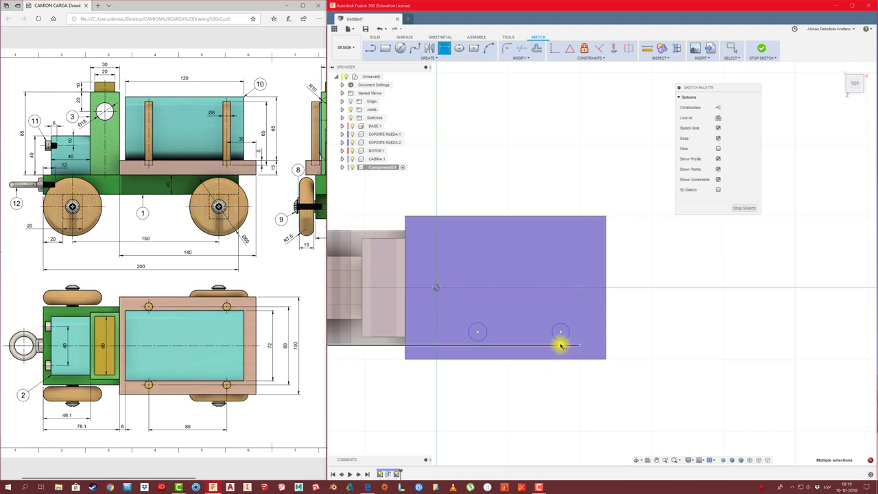
{"action": "left_click", "coordinate": [562, 339]}
{"action": "left_click", "coordinate": [601, 389]}
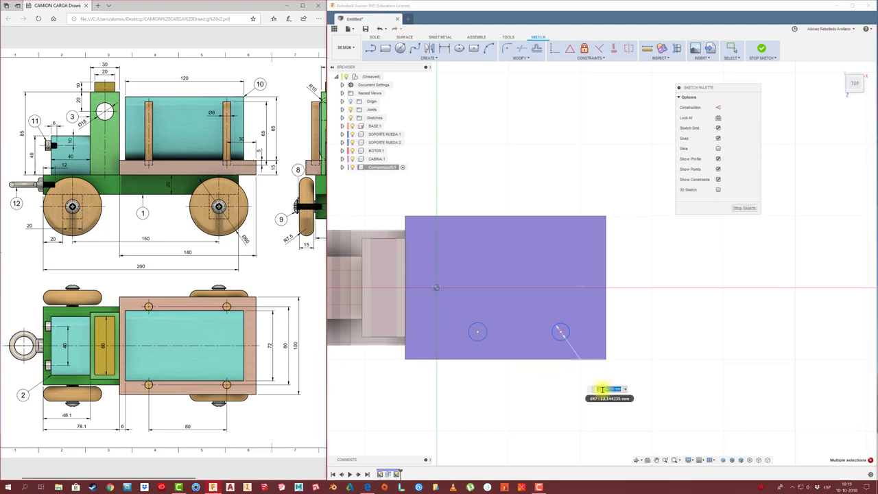
{"action": "type", "text": "8"}
{"action": "key", "text": "Return"}
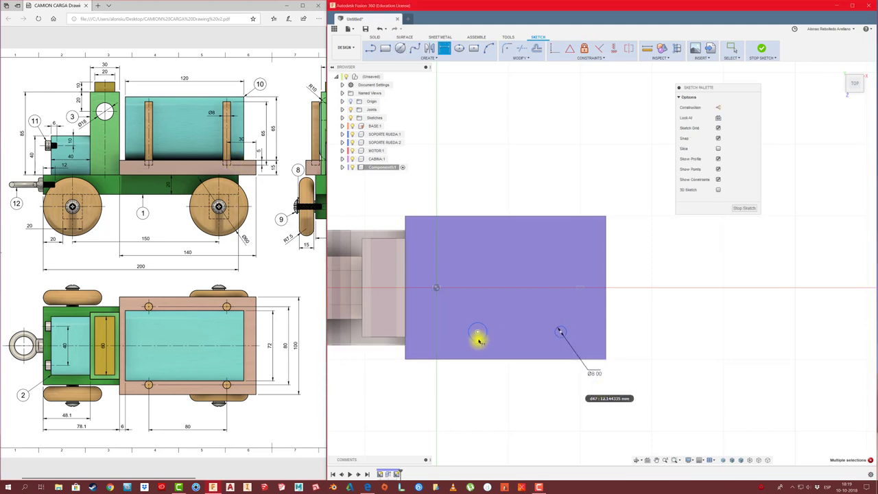
{"action": "left_click", "coordinate": [477, 336]}
{"action": "left_click", "coordinate": [505, 388]}
{"action": "type", "text": "8"}
{"action": "key", "text": "Return"}
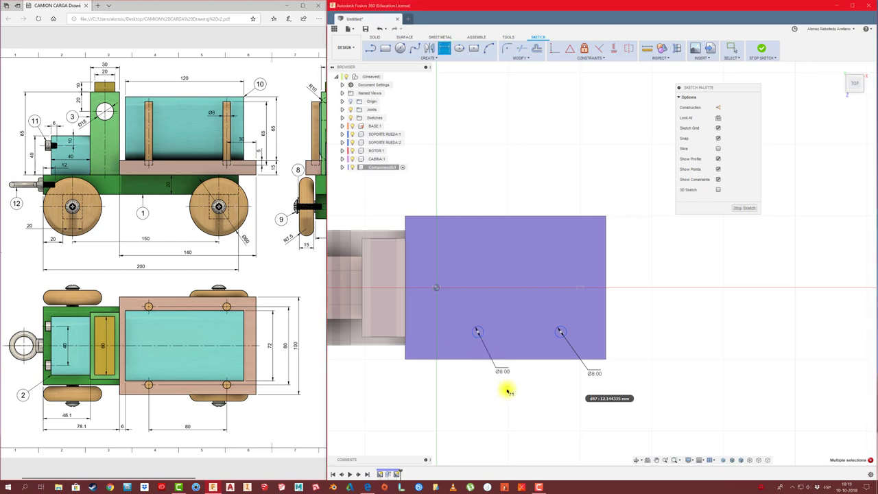
- Space the circle centres 80 mm apart, with the right one 30 mm from the plate's right edge
{"action": "left_click", "coordinate": [478, 333]}
{"action": "left_click", "coordinate": [559, 333]}
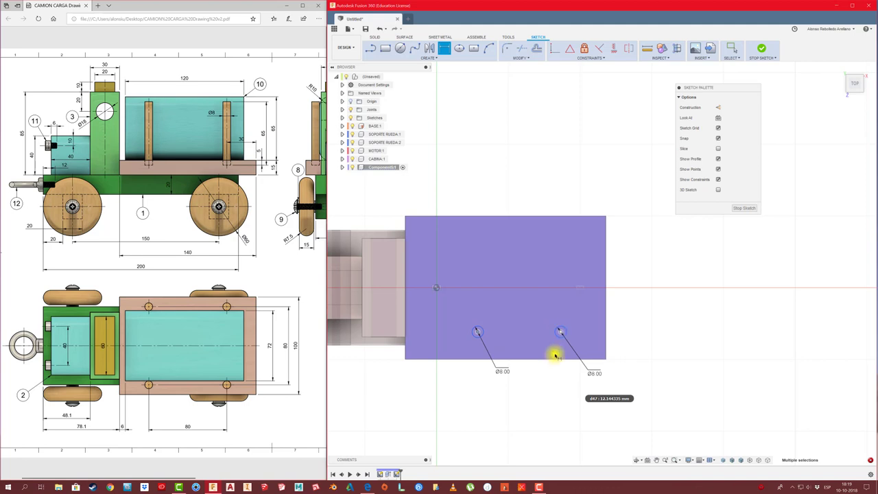
{"action": "left_click", "coordinate": [527, 409]}
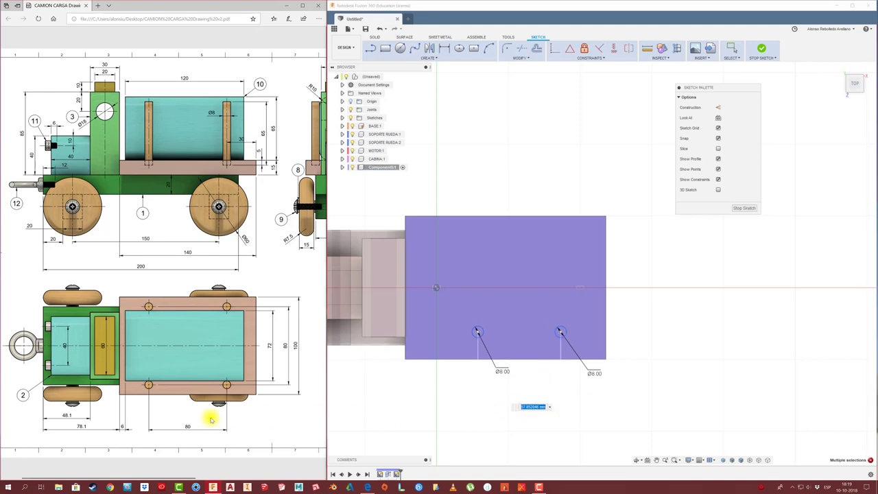
{"action": "type", "text": "80"}
{"action": "key", "text": "Return"}
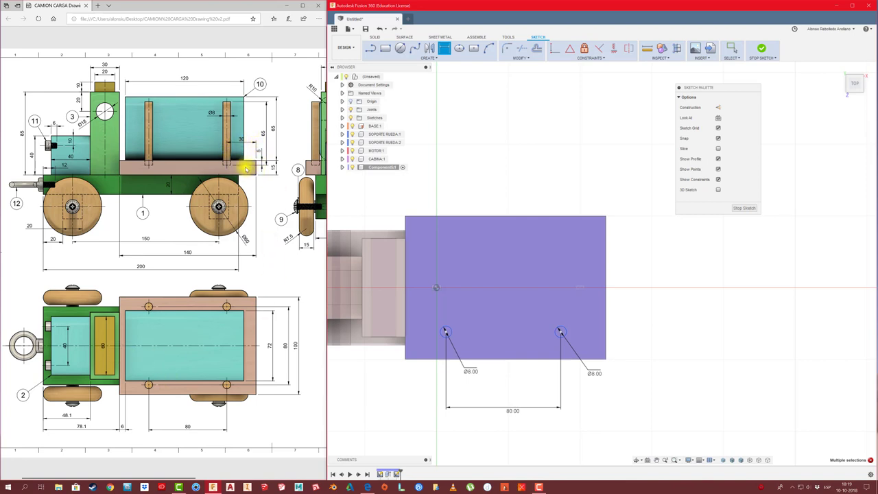
{"action": "left_click", "coordinate": [561, 333]}
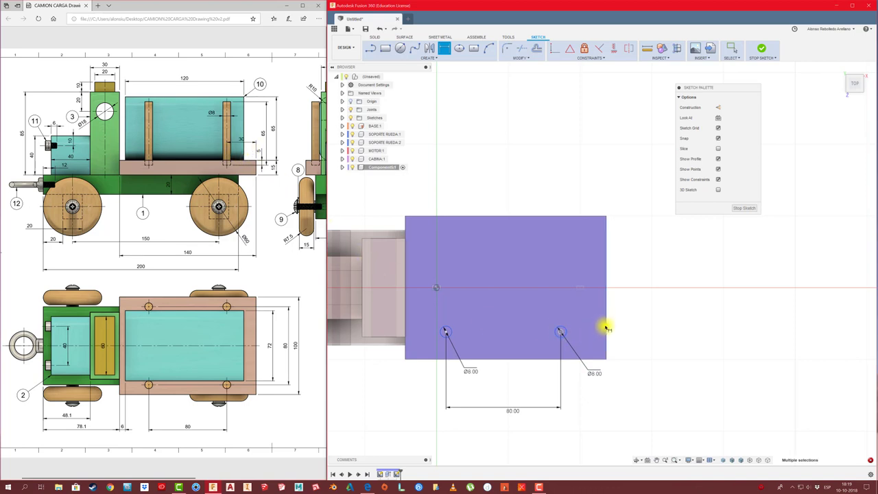
{"action": "left_click", "coordinate": [605, 328]}
{"action": "left_click", "coordinate": [591, 396]}
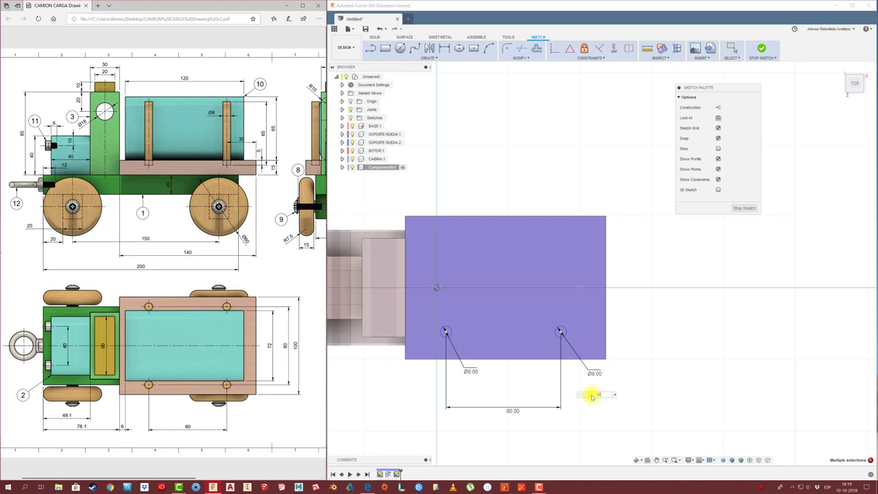
{"action": "type", "text": "30"}
{"action": "key", "text": "Return"}
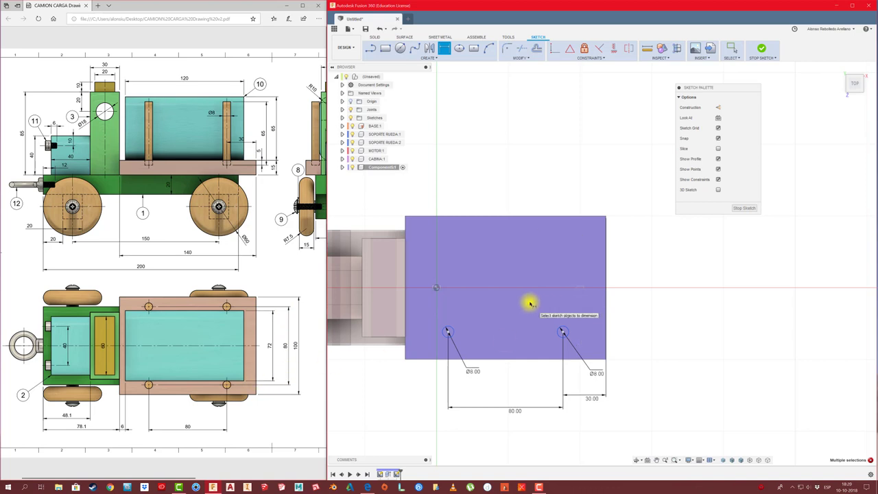
- Draw a horizontal line from the origin past the plate's right edge
{"action": "key", "text": "l"}
{"action": "left_click", "coordinate": [436, 287]}
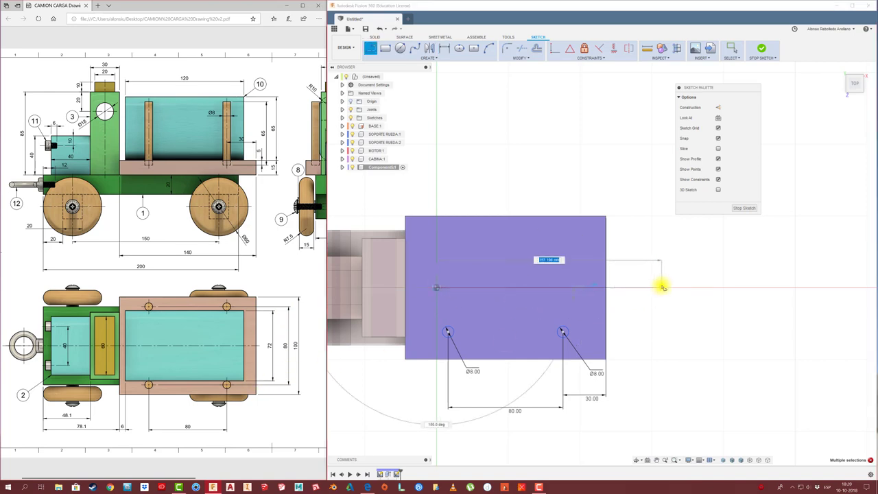
{"action": "left_click", "coordinate": [663, 287]}
{"action": "key", "text": "Escape"}
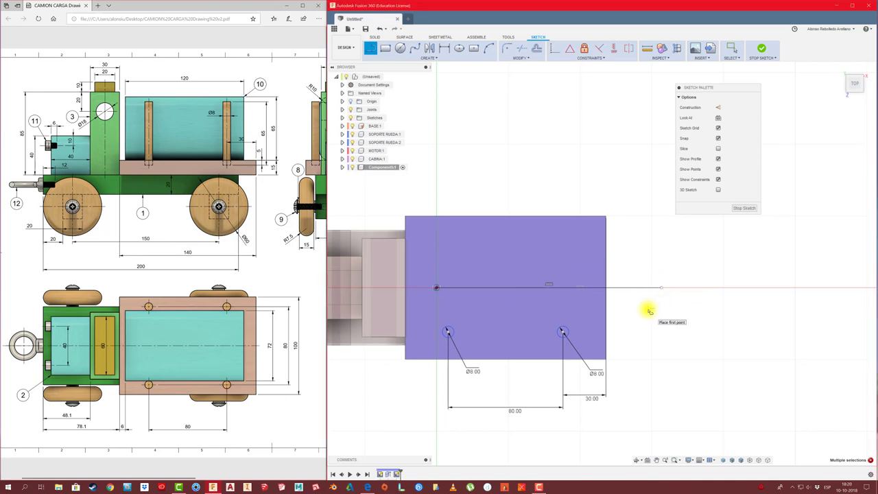
- Dimension the line 40 mm from the circles and make it construction geometry
{"action": "key", "text": "o"}
{"action": "left_click", "coordinate": [609, 289]}
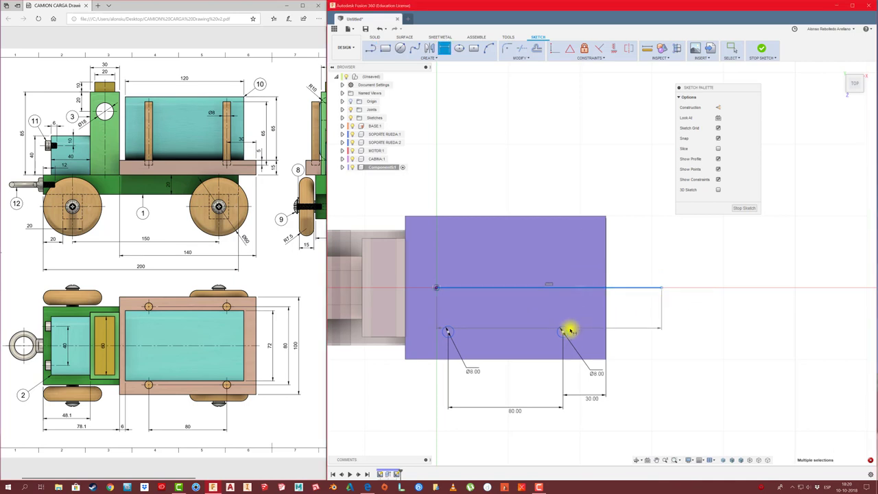
{"action": "left_click", "coordinate": [633, 317]}
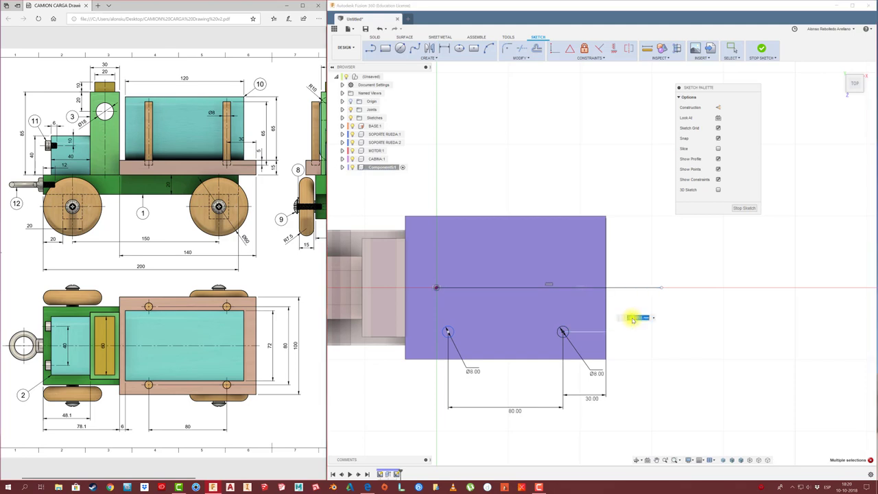
{"action": "type", "text": "40"}
{"action": "key", "text": "Return"}
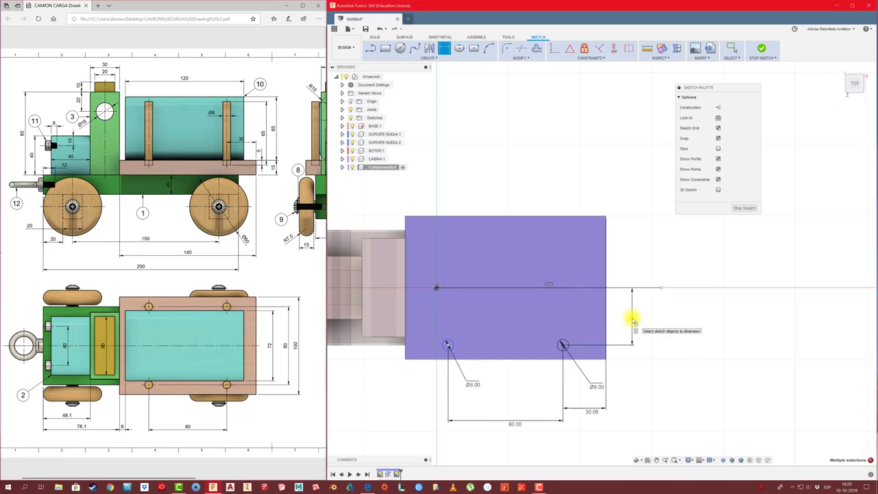
{"action": "key", "text": "Escape"}
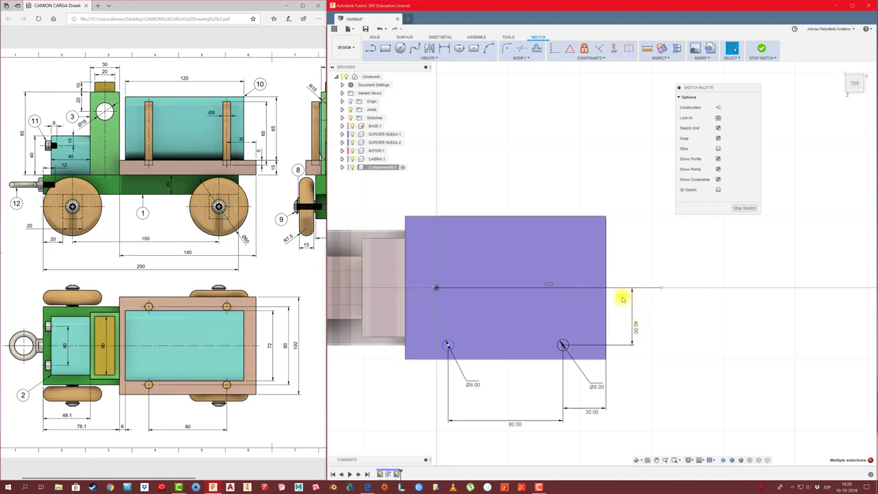
{"action": "left_click", "coordinate": [626, 288]}
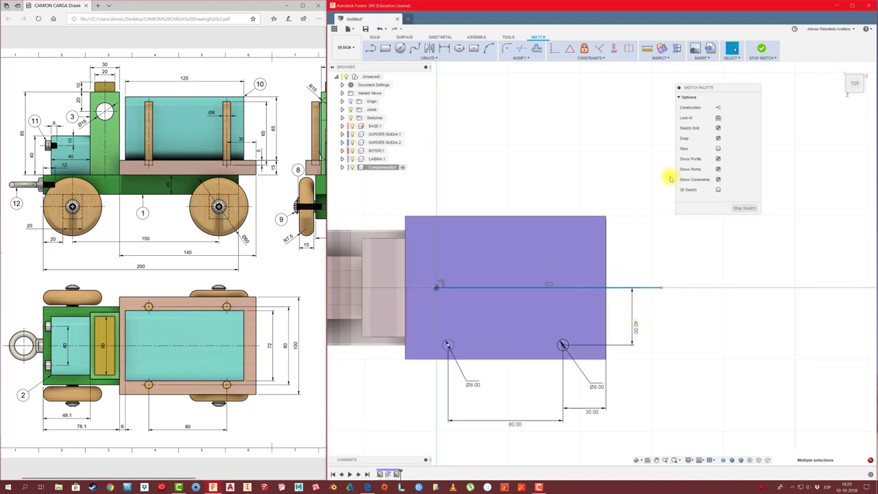
{"action": "left_click", "coordinate": [718, 107]}
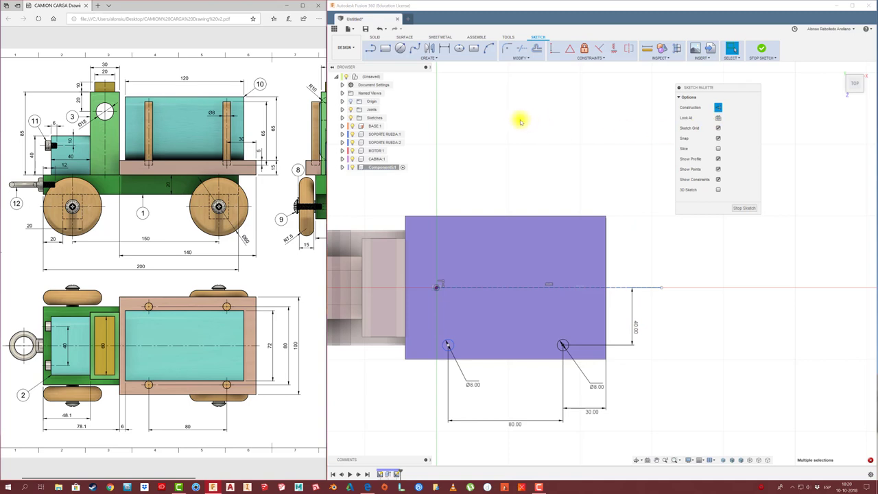
- Mirror both Ø8 circles across the dashed centre line, giving four peg circles
{"action": "left_click", "coordinate": [430, 48]}
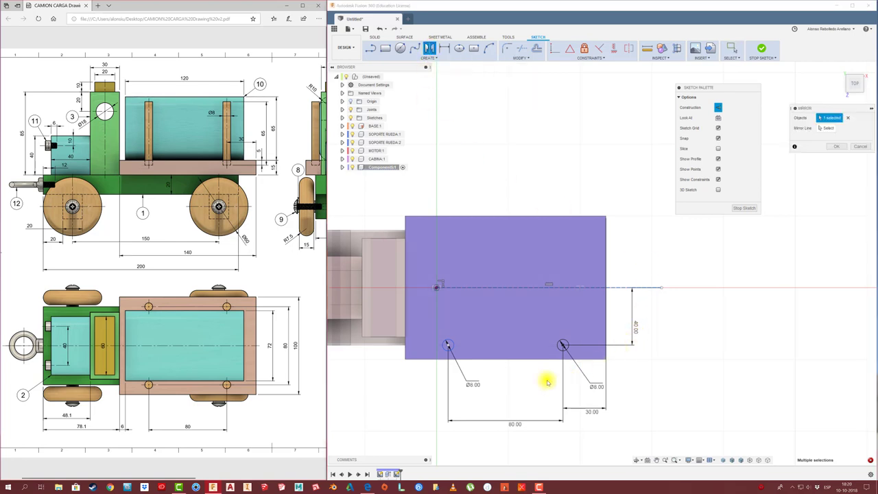
{"action": "left_click", "coordinate": [561, 345]}
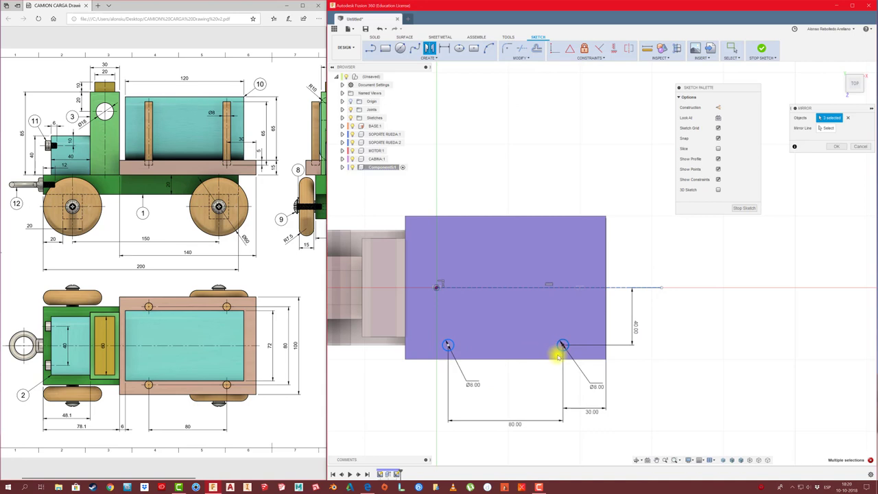
{"action": "left_click", "coordinate": [831, 128]}
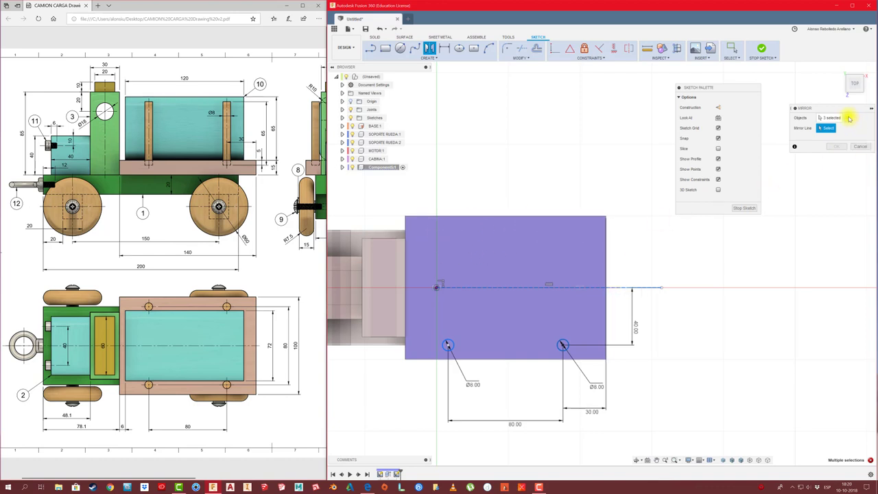
{"action": "left_click", "coordinate": [859, 146]}
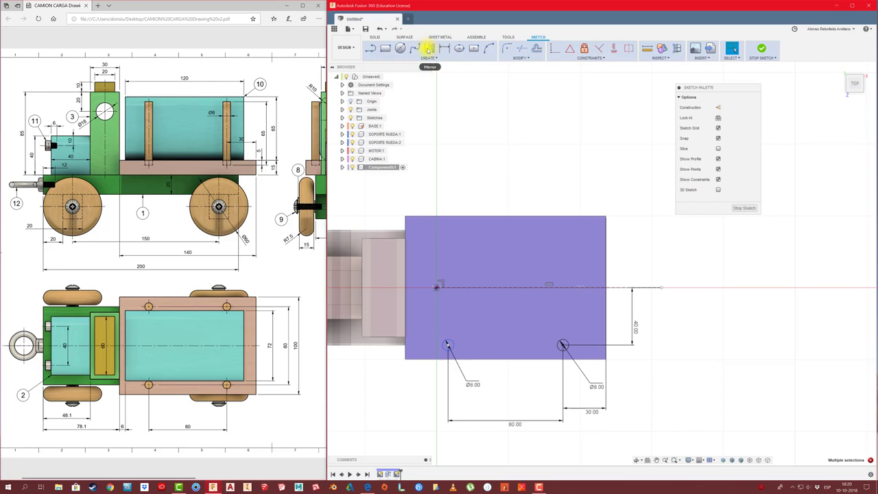
{"action": "left_click", "coordinate": [428, 48]}
{"action": "left_click_drag", "start_coordinate": [434, 321], "coordinate": [582, 355]}
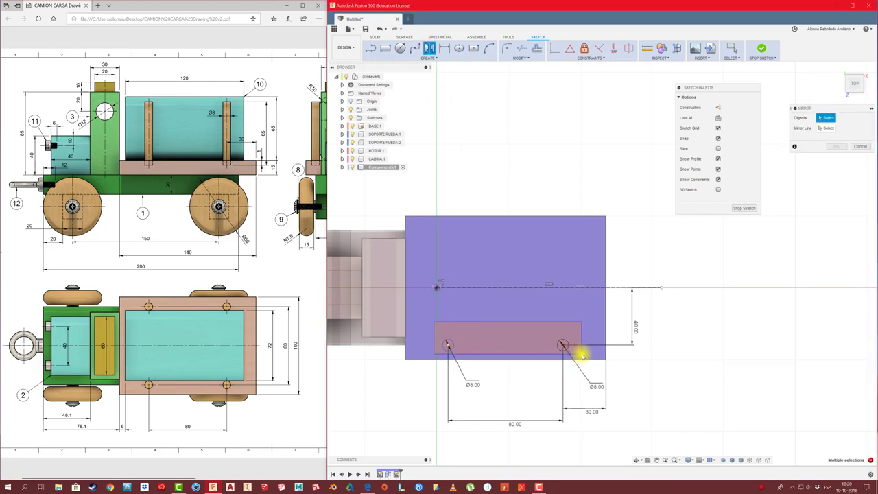
{"action": "left_click", "coordinate": [613, 287]}
{"action": "left_click", "coordinate": [839, 148]}
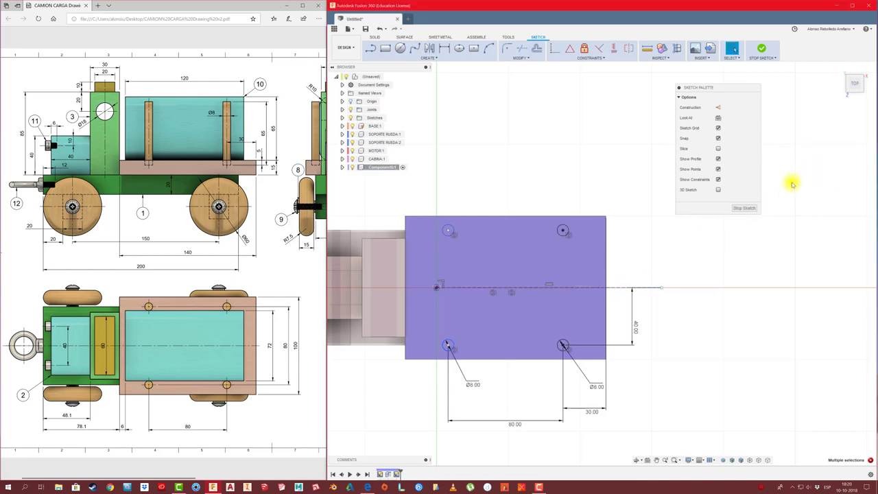
- Cut the four Ø8 circles 5 mm deep into the cargo plate as peg holes
{"action": "key", "text": "e"}
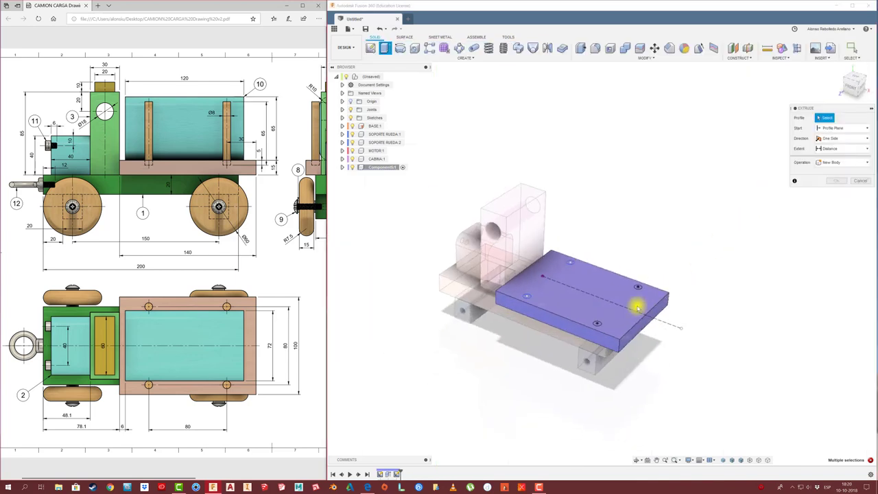
{"action": "left_click", "coordinate": [428, 286]}
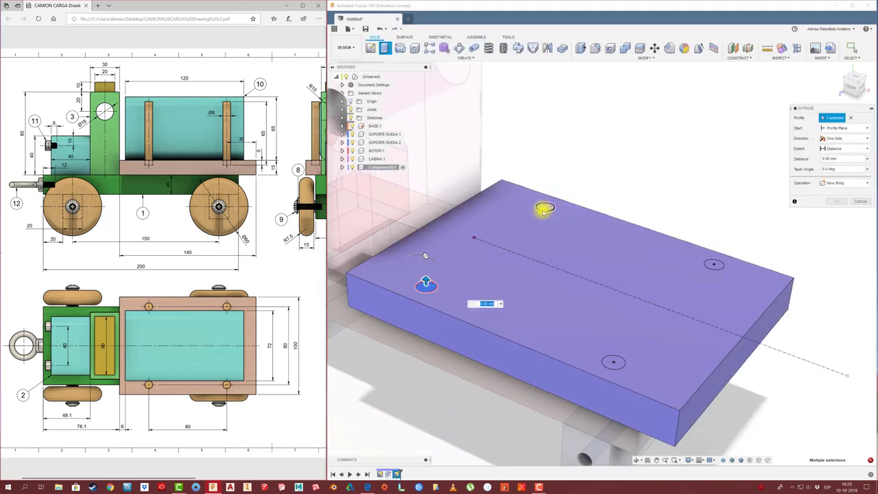
{"action": "left_click", "coordinate": [546, 205]}
{"action": "left_click", "coordinate": [714, 265]}
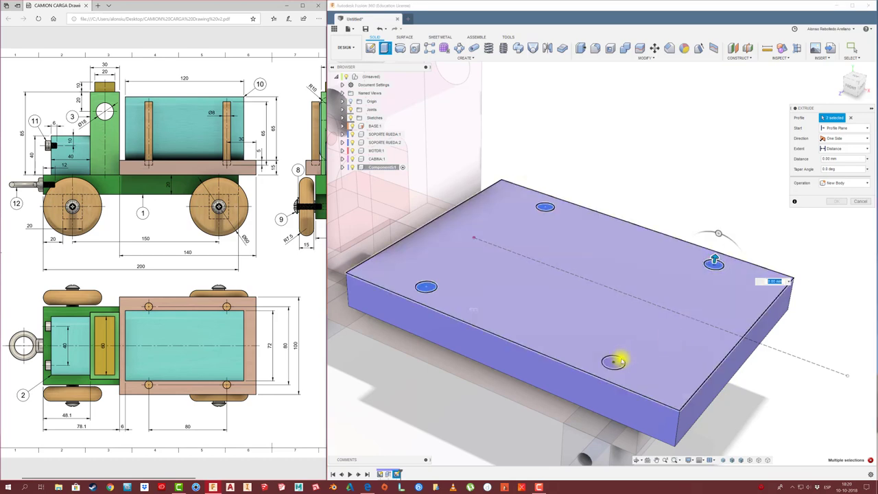
{"action": "left_click", "coordinate": [614, 360]}
{"action": "left_click_drag", "start_coordinate": [613, 357], "coordinate": [613, 370]}
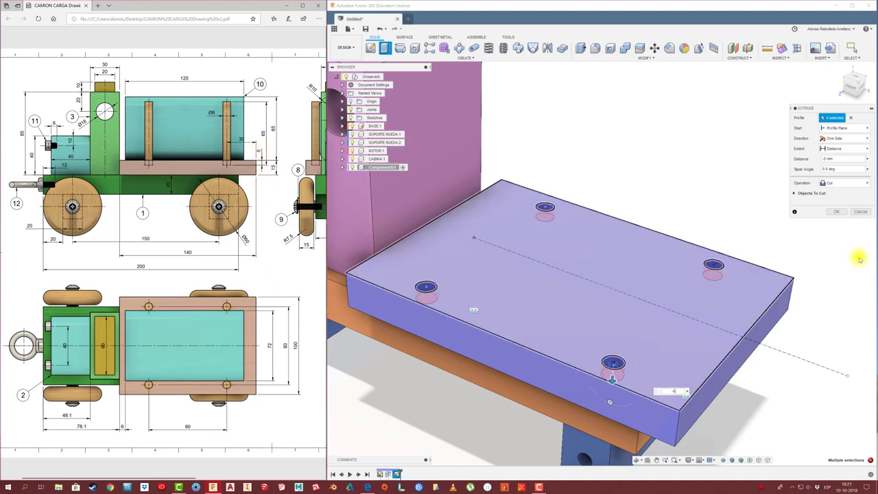
{"action": "left_click", "coordinate": [837, 212]}
{"action": "scroll", "coordinate": [721, 235], "scroll_direction": "down", "scroll_amount": 3}
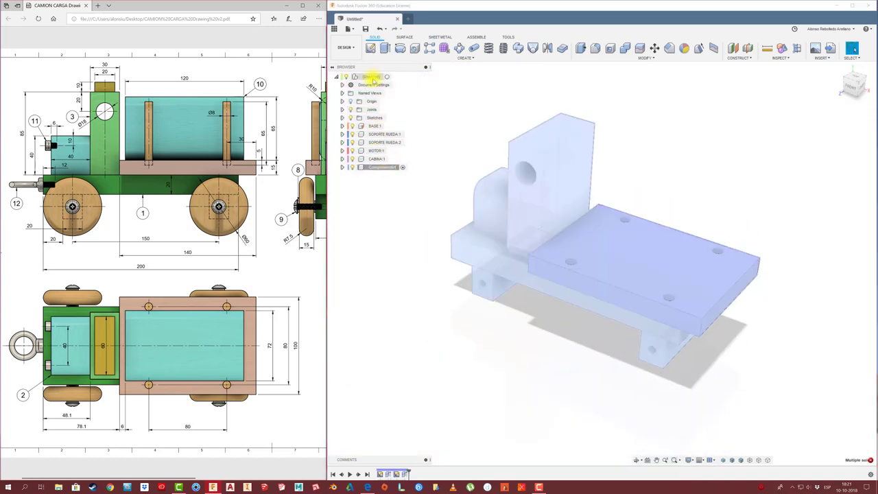
- From the root component, rigidly join the cargo bed plate to the orange base with an as-built joint
{"action": "left_click", "coordinate": [388, 78]}
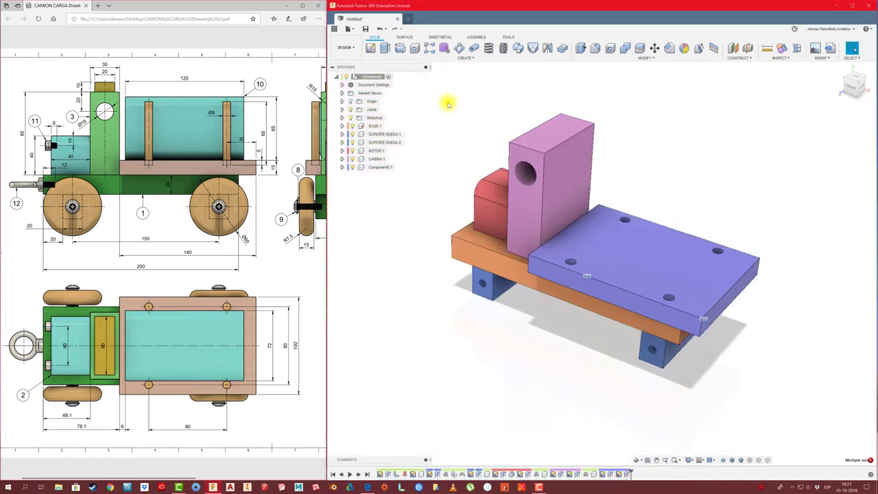
{"action": "left_click", "coordinate": [367, 76]}
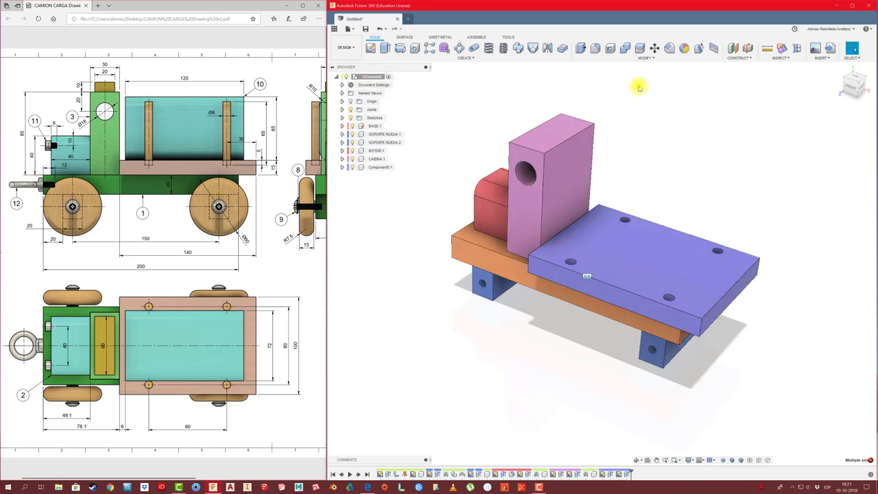
{"action": "left_click", "coordinate": [475, 38]}
{"action": "left_click", "coordinate": [395, 58]}
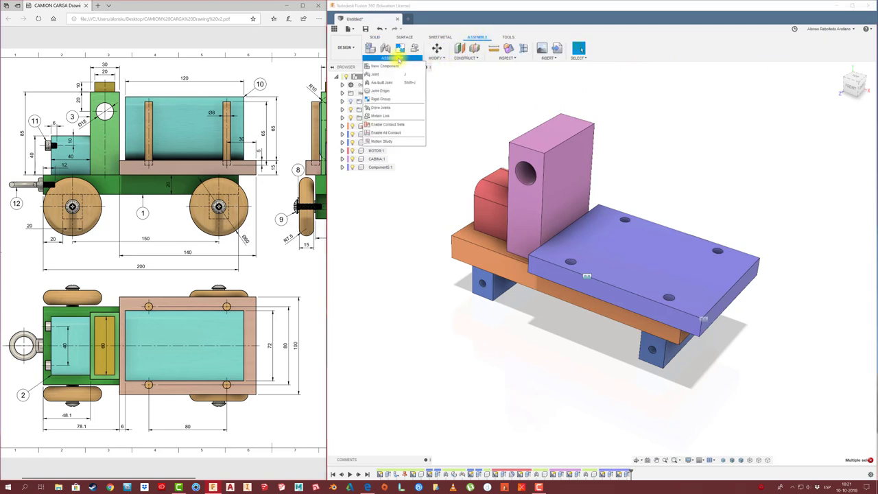
{"action": "left_click", "coordinate": [389, 83]}
{"action": "left_click", "coordinate": [608, 278]}
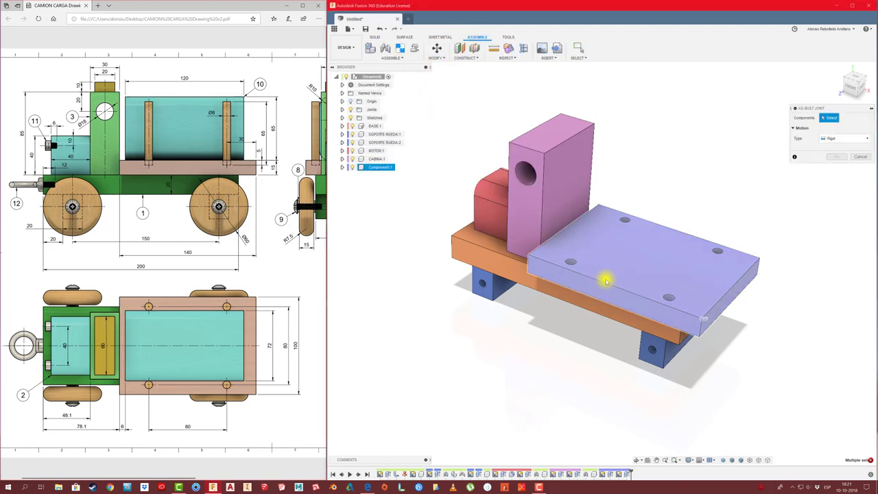
{"action": "left_click", "coordinate": [516, 275]}
{"action": "left_click", "coordinate": [836, 167]}
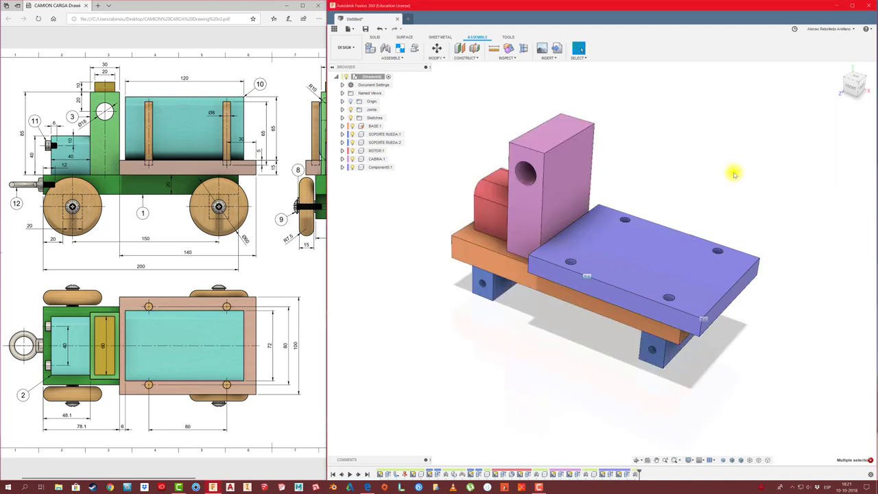
{"action": "mouse_move", "coordinate": [734, 175]}
{"action": "middle_mouse_down", "text": "shift"}
{"action": "mouse_move", "coordinate": [714, 187]}
{"action": "mouse_move", "coordinate": [419, 206]}
{"action": "mouse_move", "coordinate": [382, 147]}
{"action": "middle_mouse_up", "text": "shift"}
- Rename the new plate component Component5:1 to PORTA CARGA
{"action": "double_click", "coordinate": [386, 167]}
{"action": "type", "text": "PORTA CARGA"}
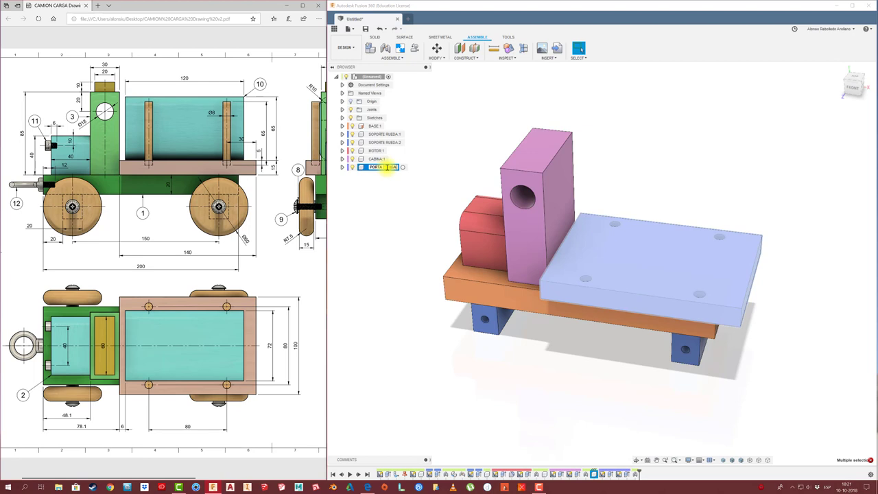
{"action": "key", "text": "Return"}
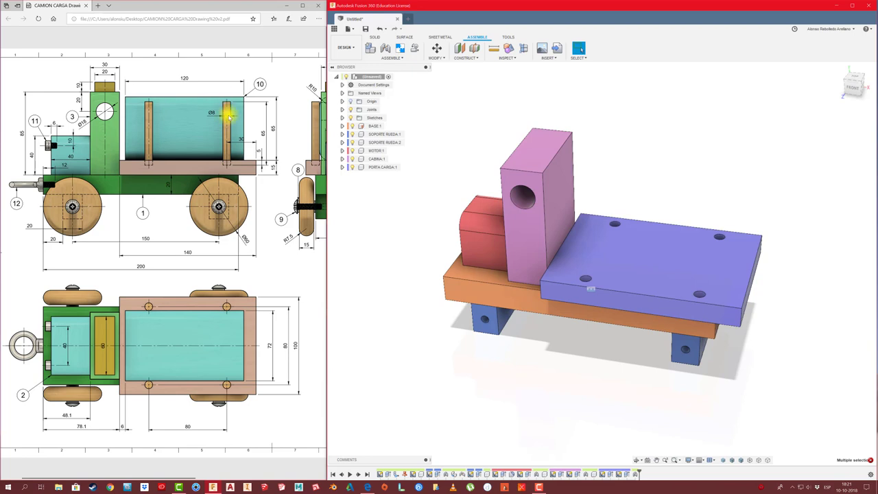
- Add a new component named SUJETADOR under the root assembly
{"action": "right_click", "coordinate": [377, 79]}
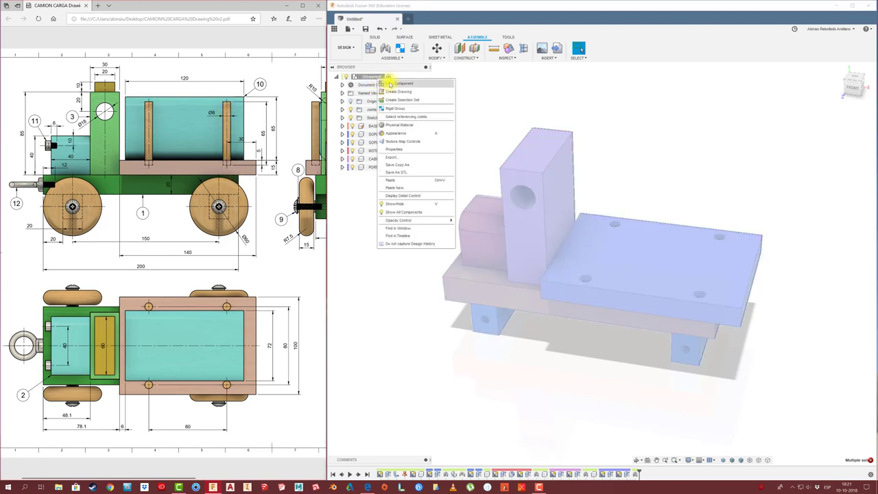
{"action": "left_click", "coordinate": [398, 84]}
{"action": "type", "text": "SUJETA"}
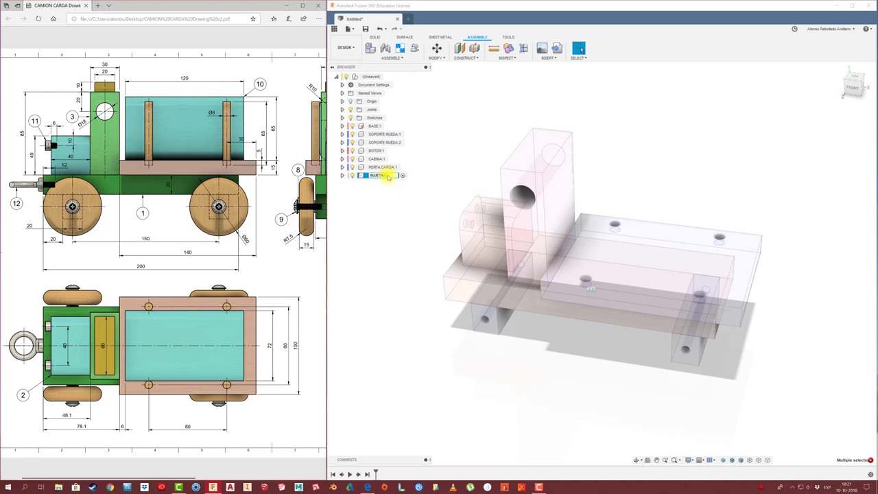
{"action": "left_click", "coordinate": [397, 235]}
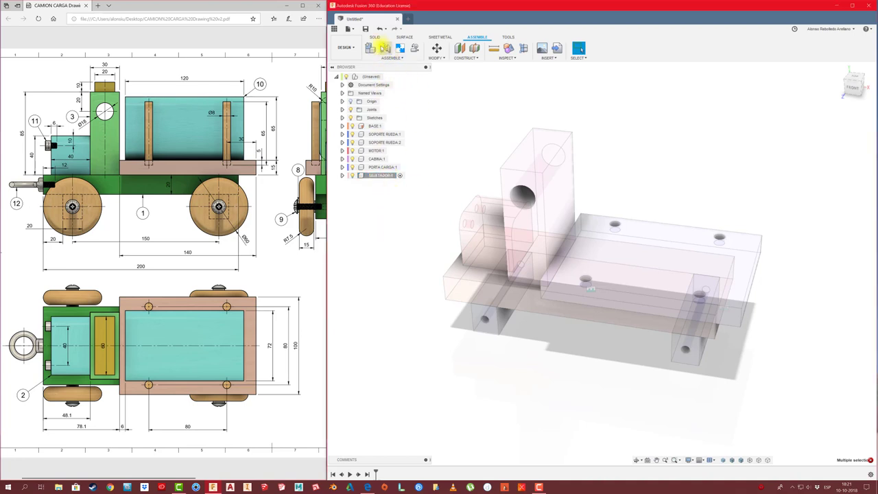
- Sketch a circle matching a hole on the cargo bed plate's top face
{"action": "left_click", "coordinate": [378, 37]}
{"action": "left_click", "coordinate": [370, 47]}
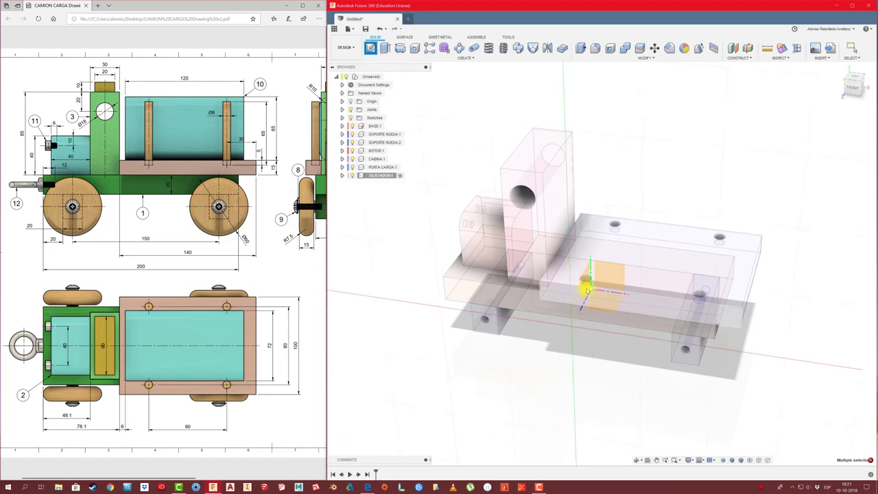
{"action": "scroll", "coordinate": [586, 290], "scroll_direction": "up", "scroll_amount": 3}
{"action": "scroll", "coordinate": [584, 282], "scroll_direction": "up", "scroll_amount": 2}
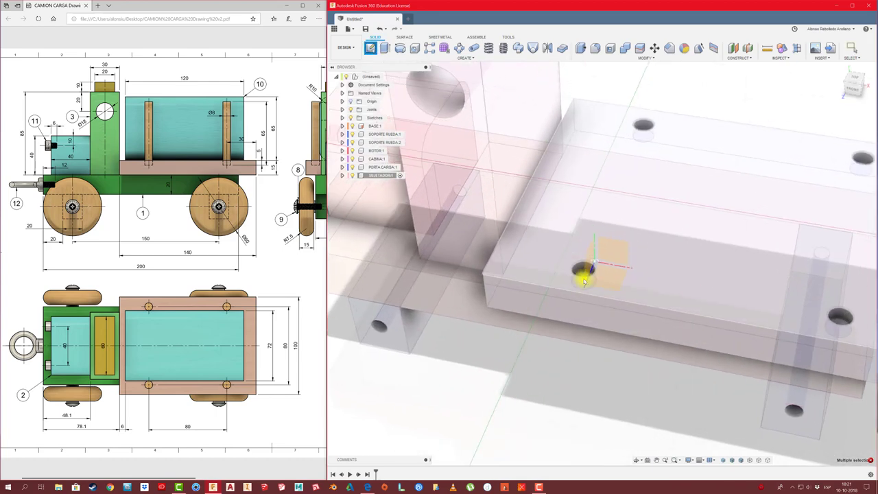
{"action": "scroll", "coordinate": [584, 281], "scroll_direction": "up", "scroll_amount": 1}
{"action": "left_click", "coordinate": [584, 276]}
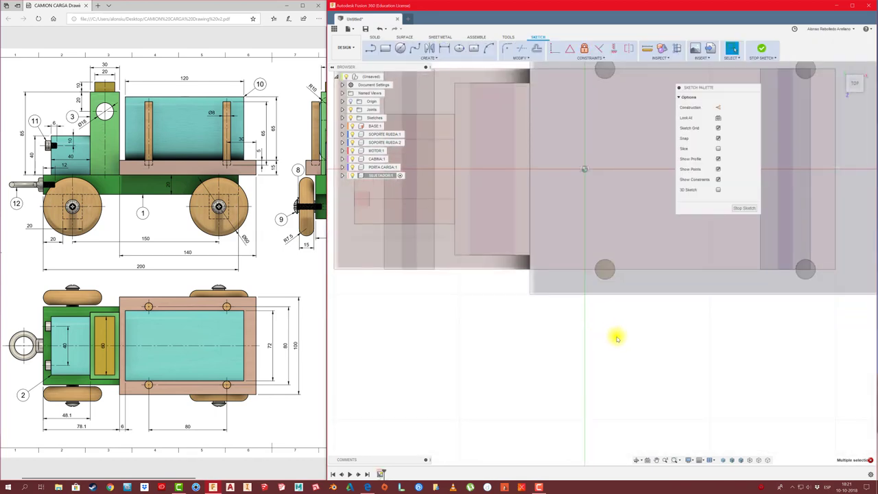
{"action": "key", "text": "c"}
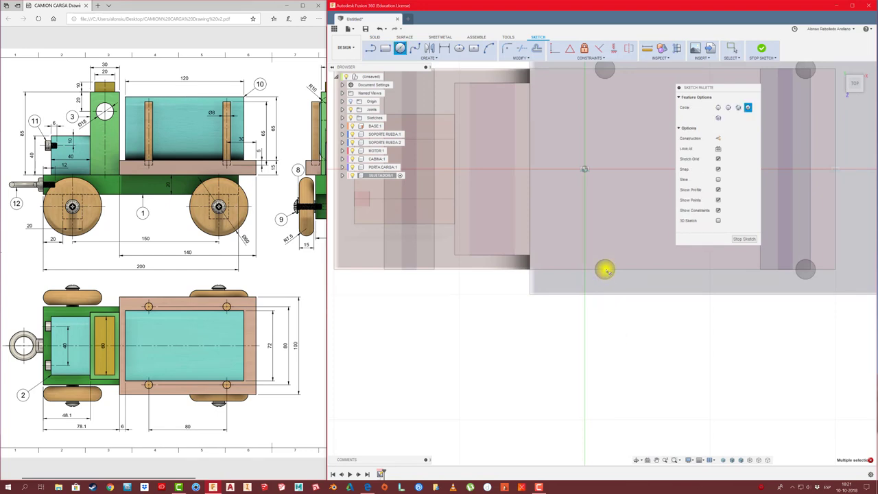
{"action": "left_click", "coordinate": [605, 269]}
{"action": "left_click", "coordinate": [610, 261]}
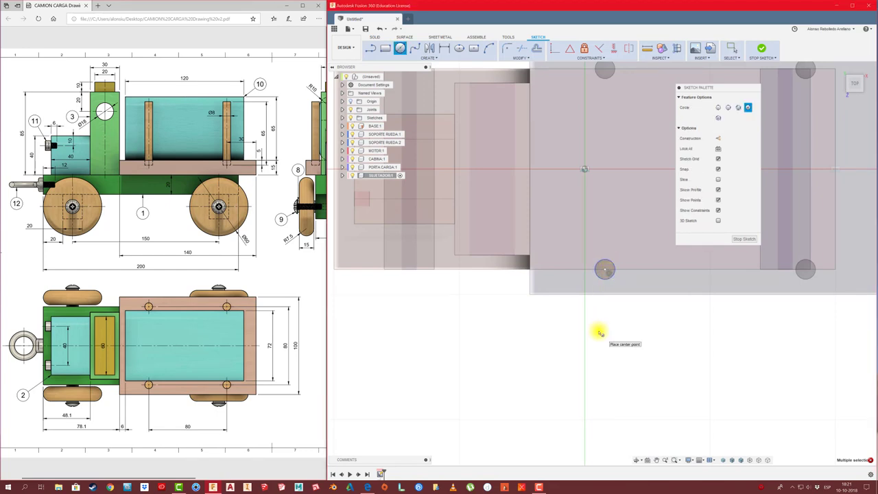
- Extrude the circle 40 mm upward into a thin cylindrical peg
{"action": "key", "text": "e"}
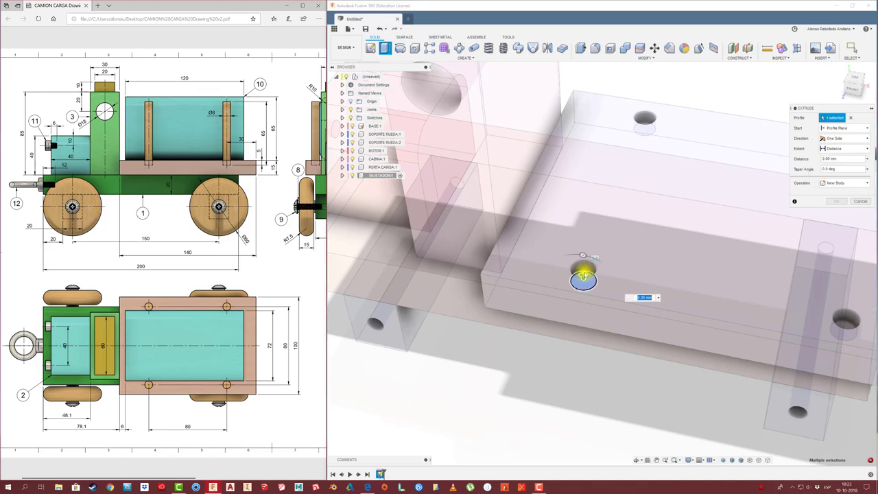
{"action": "left_click_drag", "start_coordinate": [583, 276], "coordinate": [579, 177]}
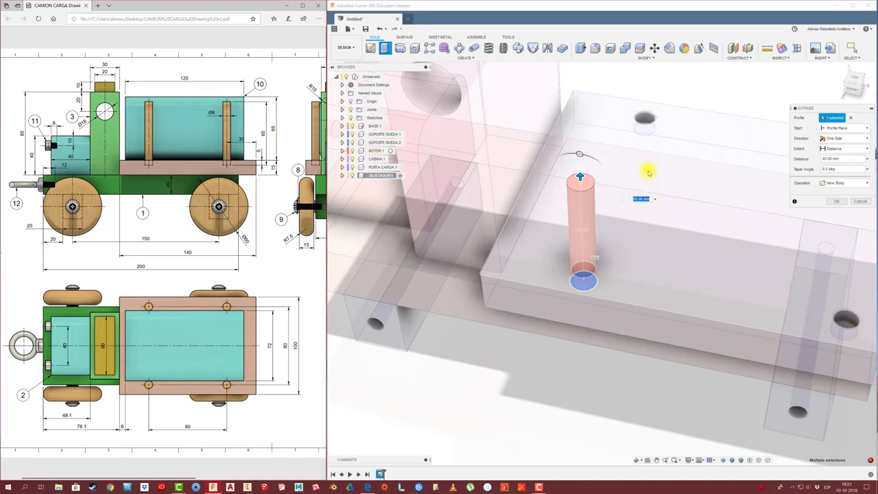
{"action": "key", "text": "Return"}
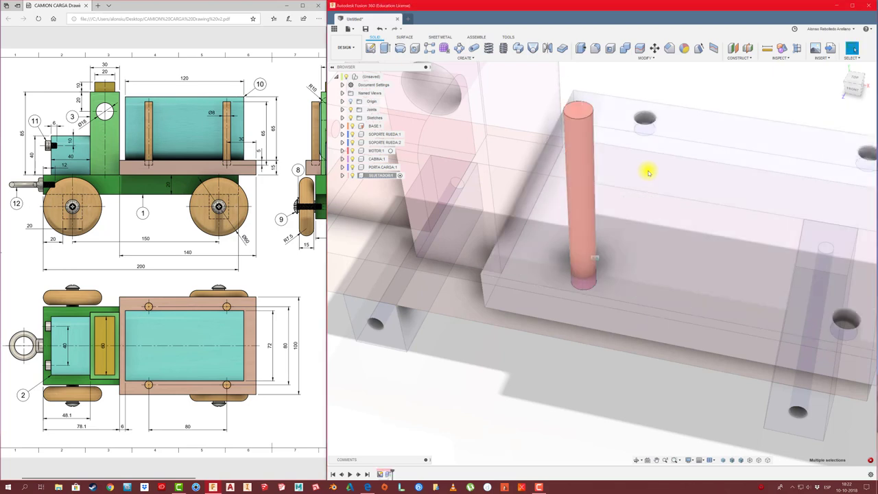
{"action": "scroll", "coordinate": [647, 173], "scroll_direction": "down", "scroll_amount": 5}
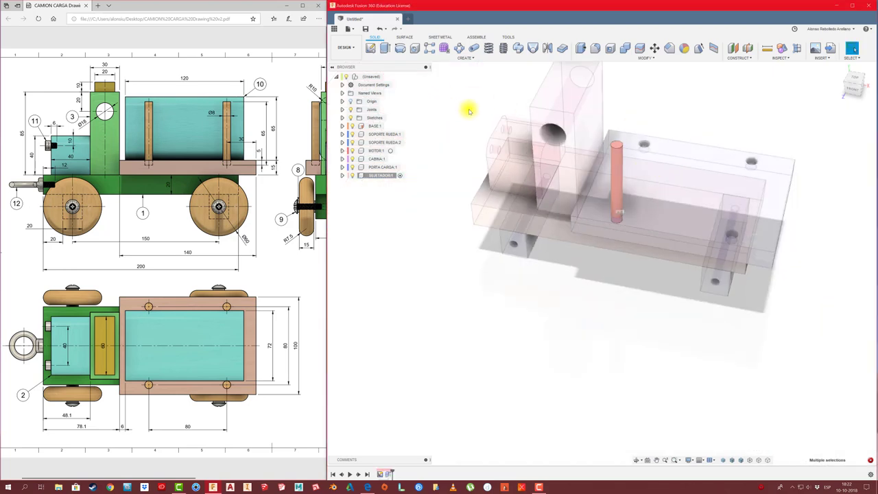
{"action": "middle_click_drag", "start_coordinate": [467, 108], "coordinate": [443, 137]}
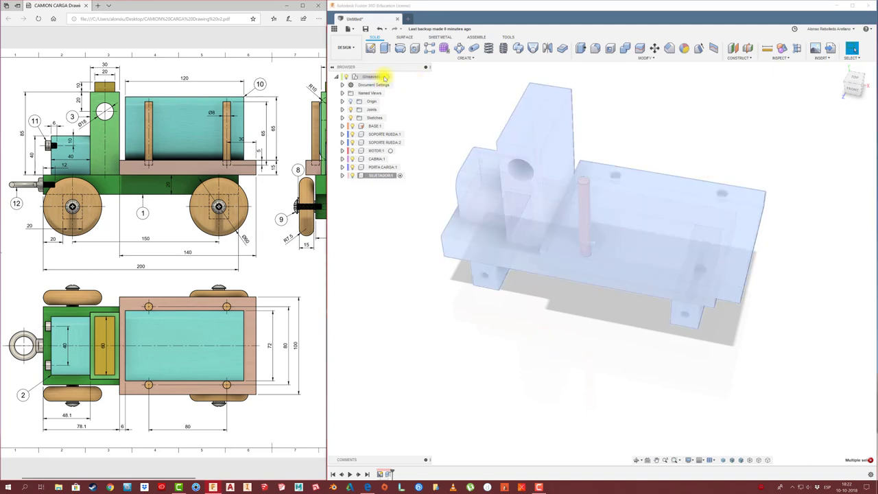
- From the root, rigidly join the SUJETADOR peg to the cargo bed plate with an as-built joint
{"action": "left_click", "coordinate": [387, 78]}
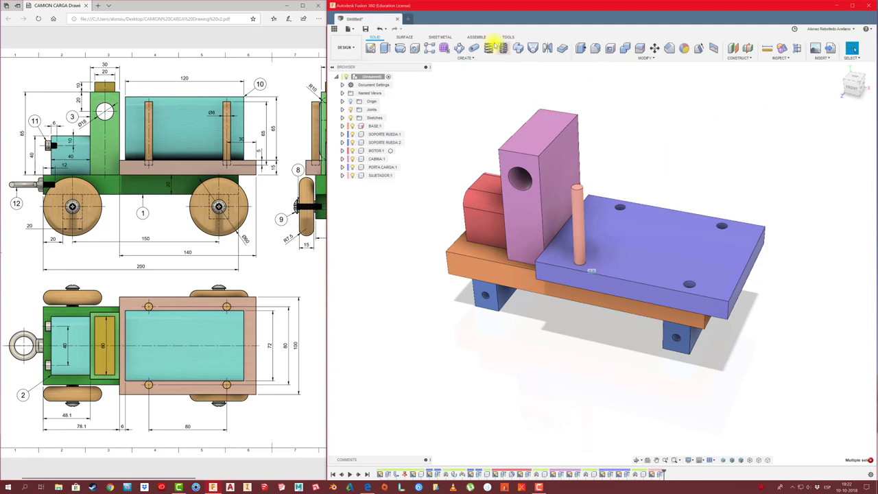
{"action": "left_click", "coordinate": [477, 37]}
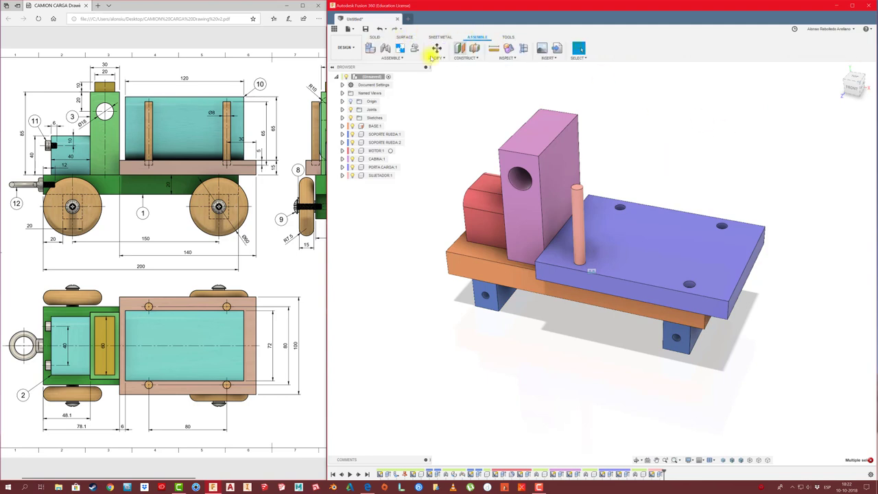
{"action": "left_click", "coordinate": [398, 58]}
{"action": "left_click", "coordinate": [392, 83]}
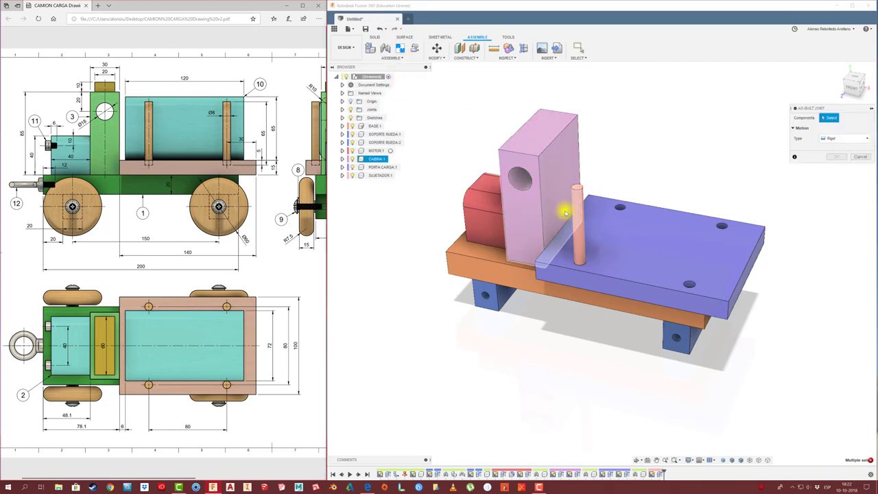
{"action": "left_click", "coordinate": [580, 199]}
{"action": "left_click", "coordinate": [613, 254]}
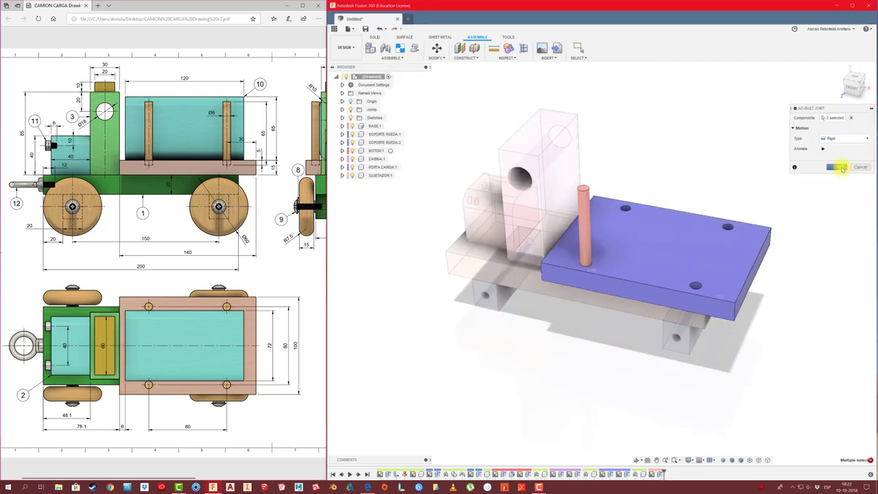
{"action": "left_click", "coordinate": [837, 167]}
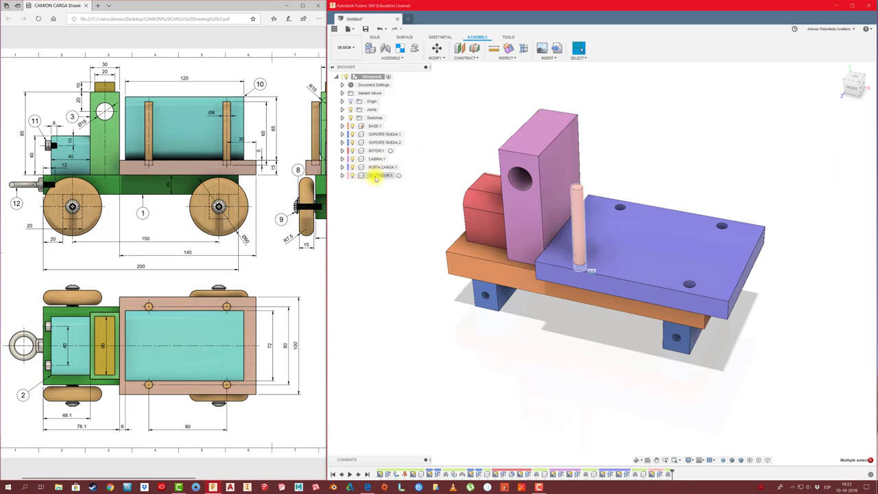
{"action": "left_click", "coordinate": [376, 176]}
- Paste a copy of the peg and move it above the plate's back-right area
{"action": "key", "text": "ctrl+v"}
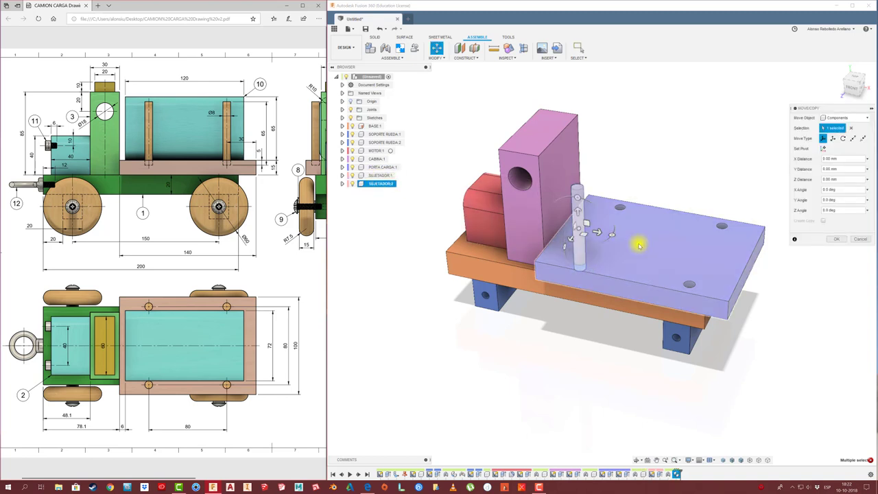
{"action": "mouse_move", "coordinate": [588, 221]}
{"action": "left_mouse_down"}
{"action": "mouse_move", "coordinate": [698, 167]}
{"action": "mouse_move", "coordinate": [669, 160]}
{"action": "left_mouse_up"}
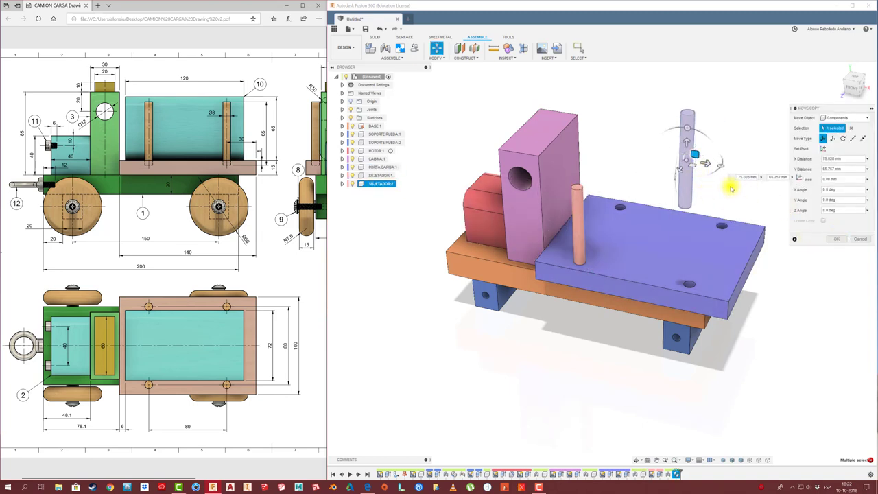
{"action": "left_click", "coordinate": [837, 238]}
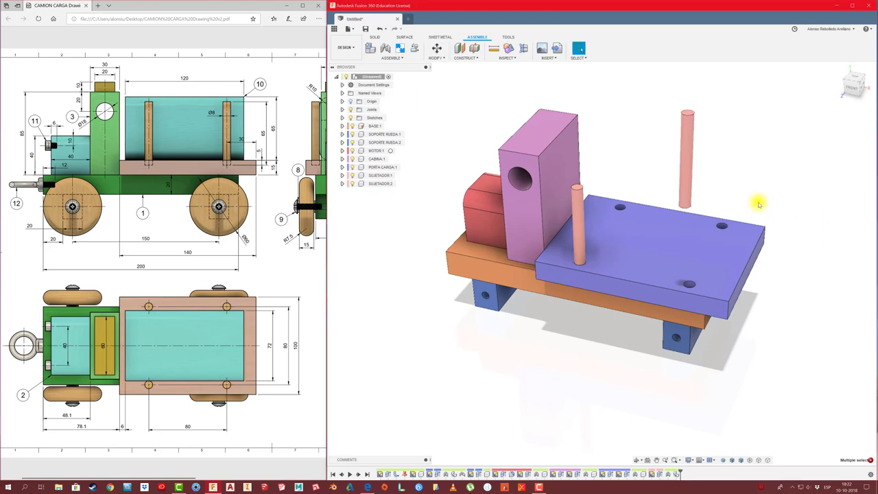
- Joint the copied peg's bottom into a cargo bed hole, then select SUJETADOR:2
{"action": "key", "text": "j"}
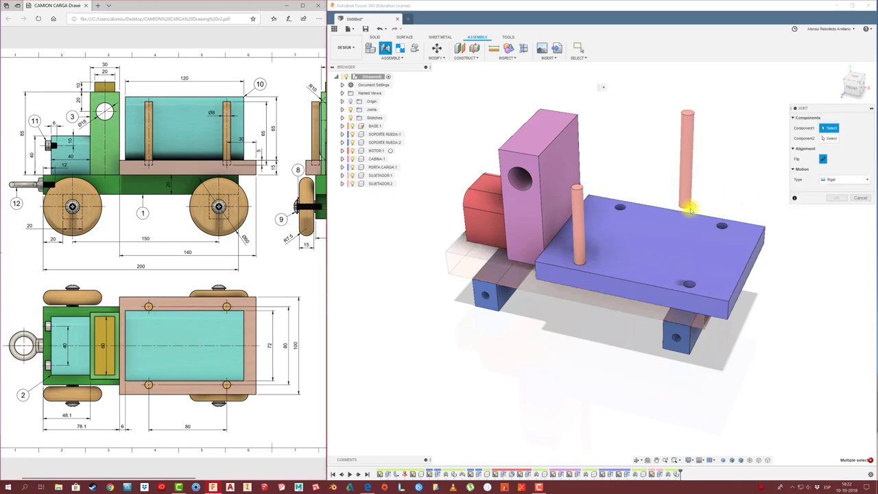
{"action": "scroll", "coordinate": [686, 206], "scroll_direction": "up", "scroll_amount": 3}
{"action": "scroll", "coordinate": [692, 203], "scroll_direction": "up", "scroll_amount": 3}
{"action": "scroll", "coordinate": [696, 200], "scroll_direction": "down", "scroll_amount": 3}
{"action": "mouse_move", "coordinate": [695, 199]}
{"action": "middle_mouse_down", "text": "shift"}
{"action": "mouse_move", "coordinate": [461, 196]}
{"action": "mouse_move", "coordinate": [474, 241]}
{"action": "mouse_move", "coordinate": [457, 333]}
{"action": "mouse_move", "coordinate": [522, 319]}
{"action": "mouse_move", "coordinate": [527, 282]}
{"action": "middle_mouse_up", "text": "shift"}
{"action": "left_click", "coordinate": [451, 330]}
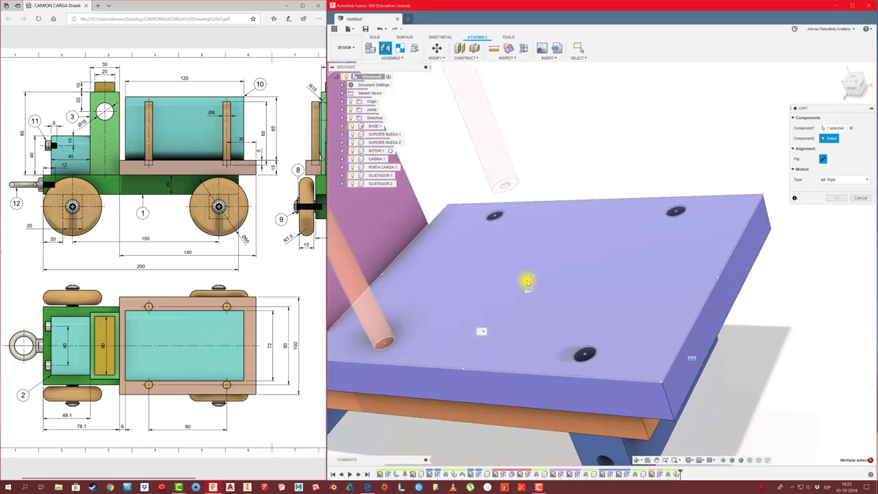
{"action": "scroll", "coordinate": [527, 282], "scroll_direction": "up", "scroll_amount": 5}
{"action": "middle_click_drag", "start_coordinate": [539, 192], "coordinate": [539, 190], "text": "shift"}
{"action": "scroll", "coordinate": [539, 191], "scroll_direction": "up", "scroll_amount": 3}
{"action": "scroll", "coordinate": [547, 175], "scroll_direction": "up", "scroll_amount": 3}
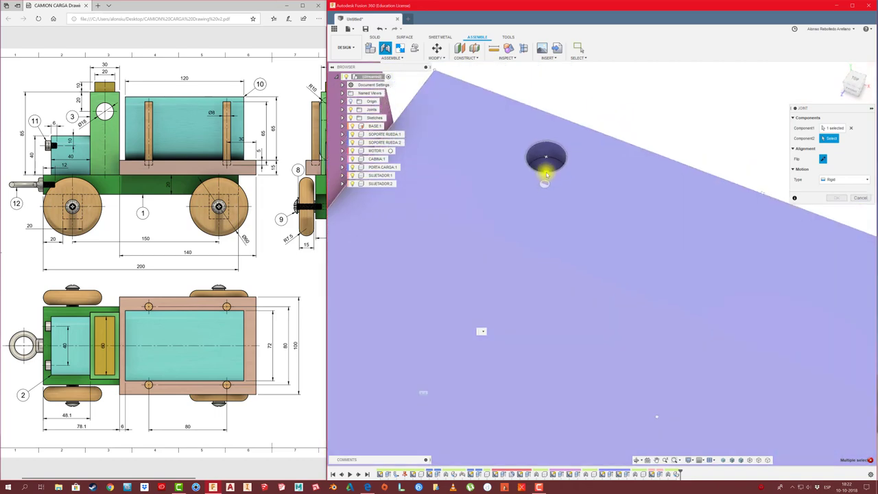
{"action": "left_click", "coordinate": [542, 170]}
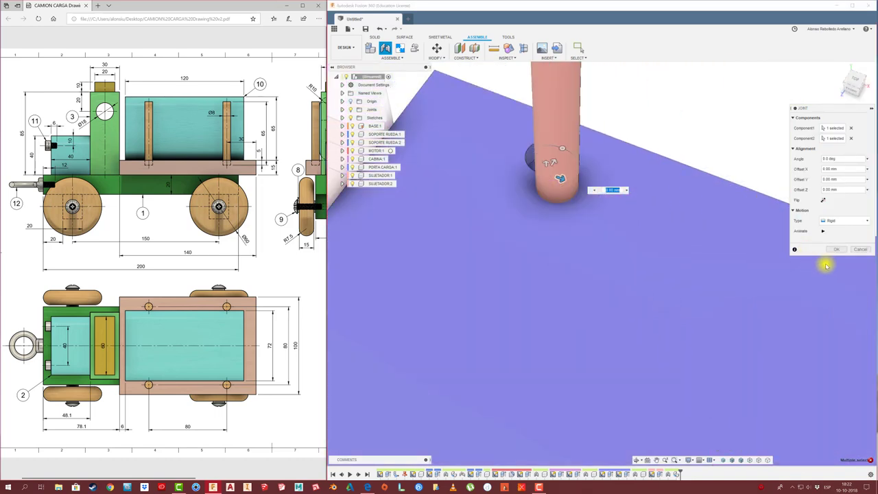
{"action": "left_click", "coordinate": [837, 249]}
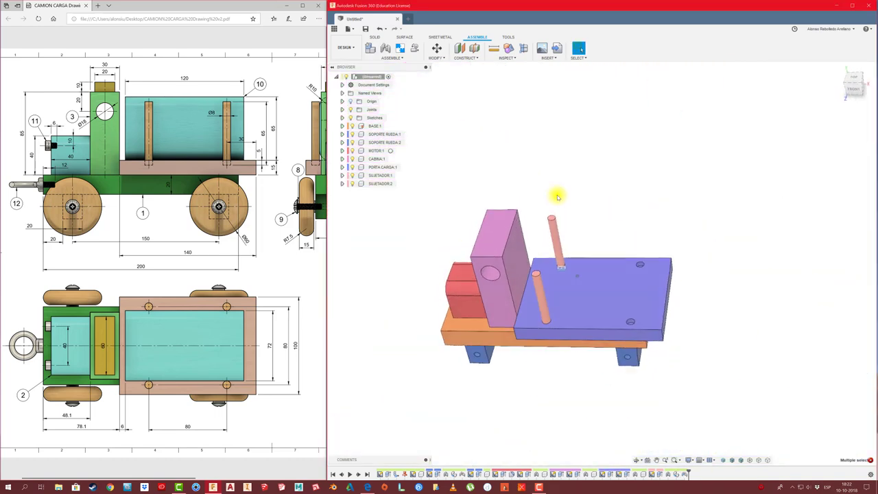
{"action": "left_click", "coordinate": [381, 184]}
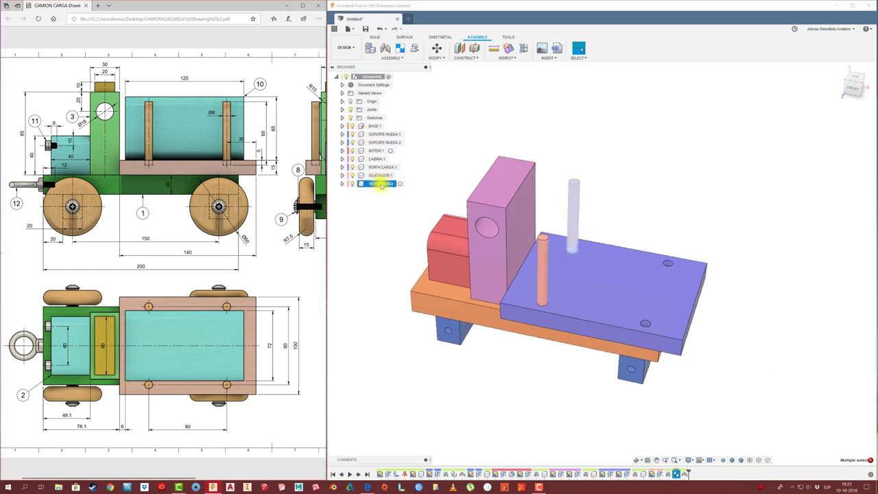
- Copy and paste SUJETADOR:2, placing the new peg off the bed to the right
{"action": "key", "text": "ctrl+c"}
{"action": "key", "text": "ctrl+v"}
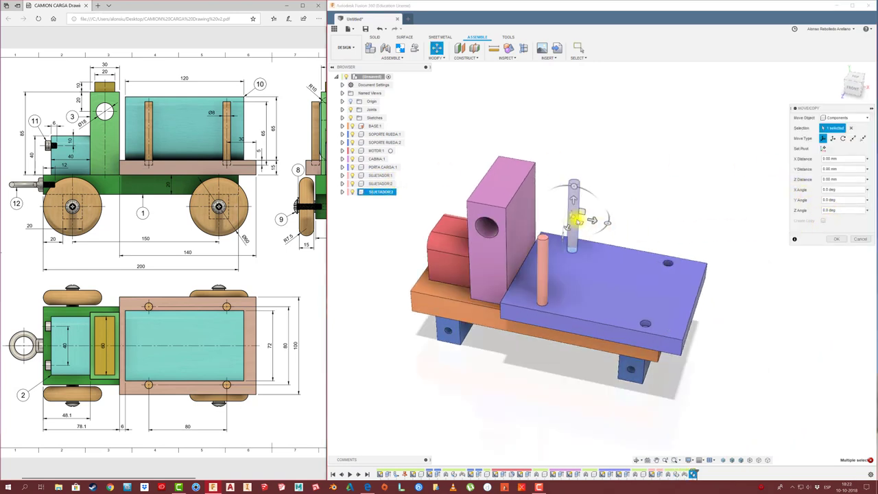
{"action": "left_click_drag", "start_coordinate": [578, 219], "coordinate": [823, 245]}
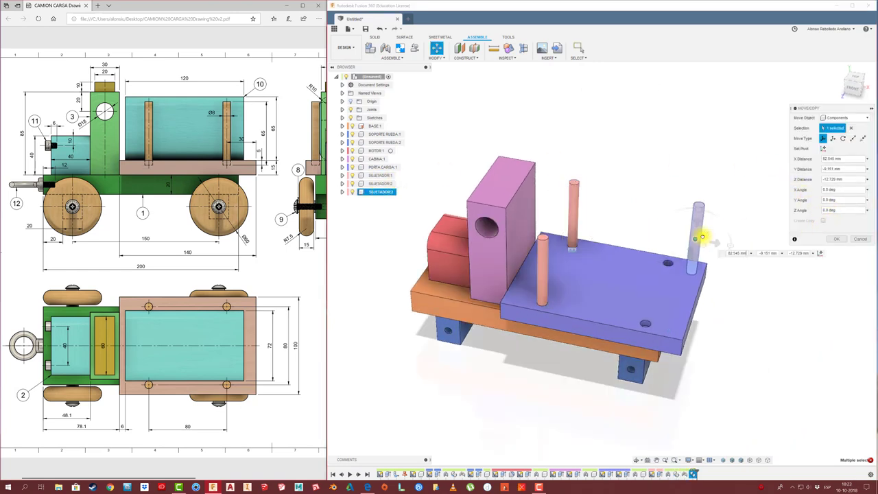
{"action": "left_click", "coordinate": [836, 238]}
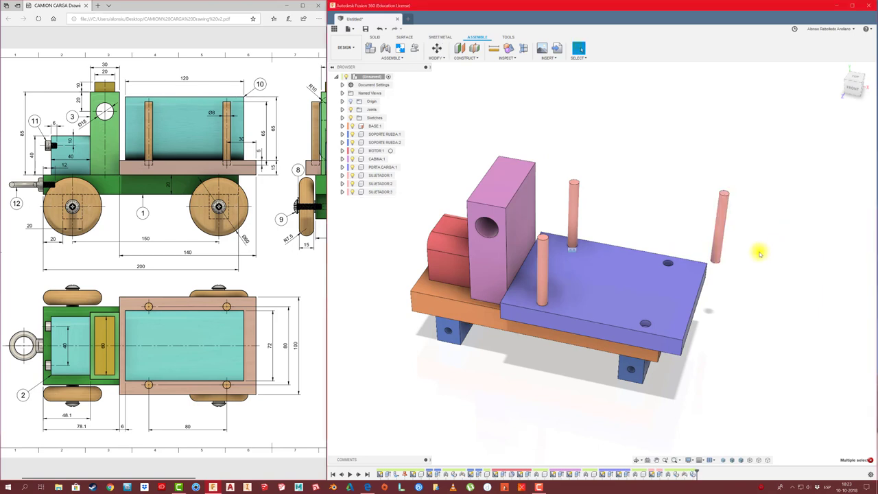
- Joint the third peg's bottom into the far cargo bed hole and select SUJETADOR:3
{"action": "key", "text": "j"}
{"action": "scroll", "coordinate": [757, 253], "scroll_direction": "up", "scroll_amount": 3}
{"action": "scroll", "coordinate": [737, 269], "scroll_direction": "up", "scroll_amount": 2}
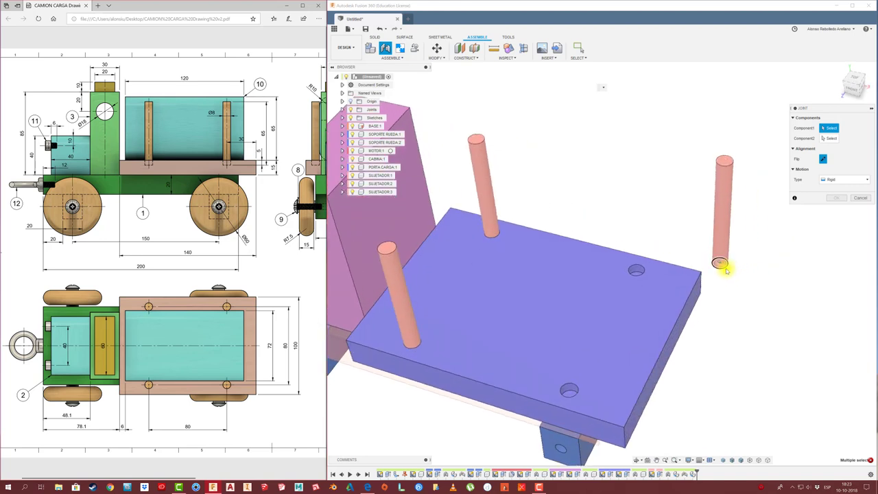
{"action": "left_click", "coordinate": [720, 264]}
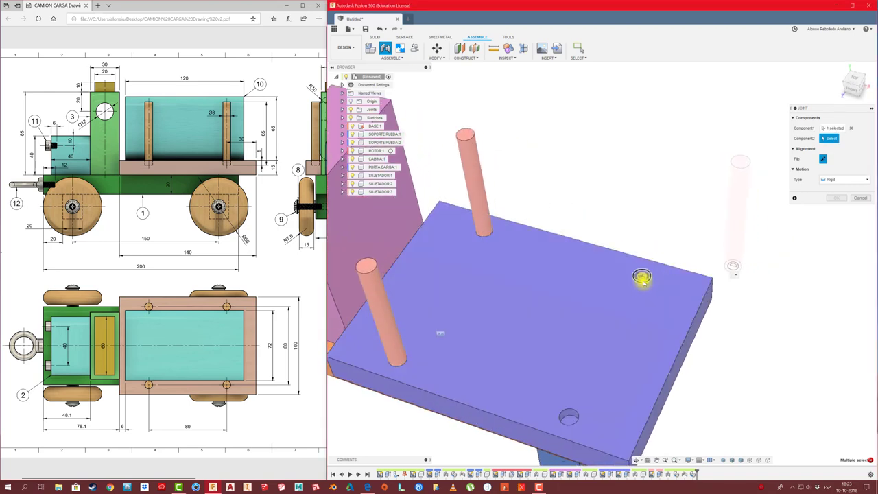
{"action": "scroll", "coordinate": [641, 281], "scroll_direction": "up", "scroll_amount": 1}
{"action": "scroll", "coordinate": [642, 281], "scroll_direction": "up", "scroll_amount": 1}
{"action": "scroll", "coordinate": [649, 287], "scroll_direction": "up", "scroll_amount": 1}
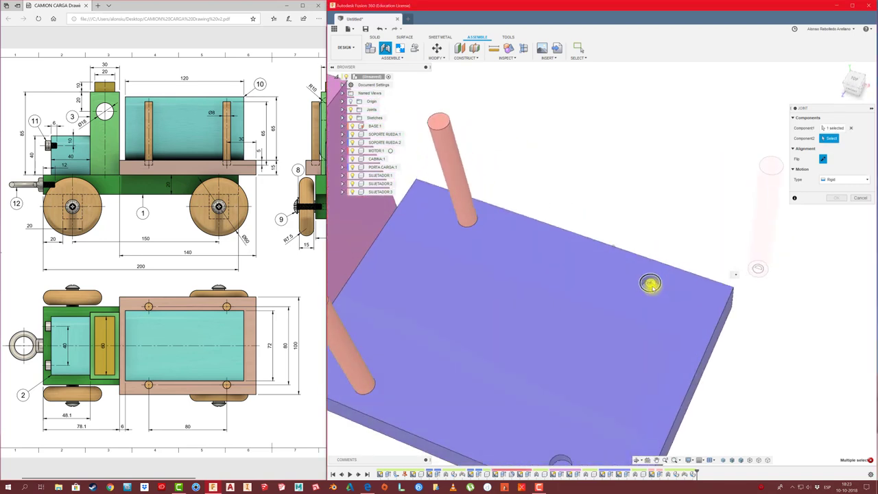
{"action": "left_click", "coordinate": [650, 287]}
{"action": "left_click", "coordinate": [833, 247]}
{"action": "scroll", "coordinate": [727, 238], "scroll_direction": "down", "scroll_amount": 5}
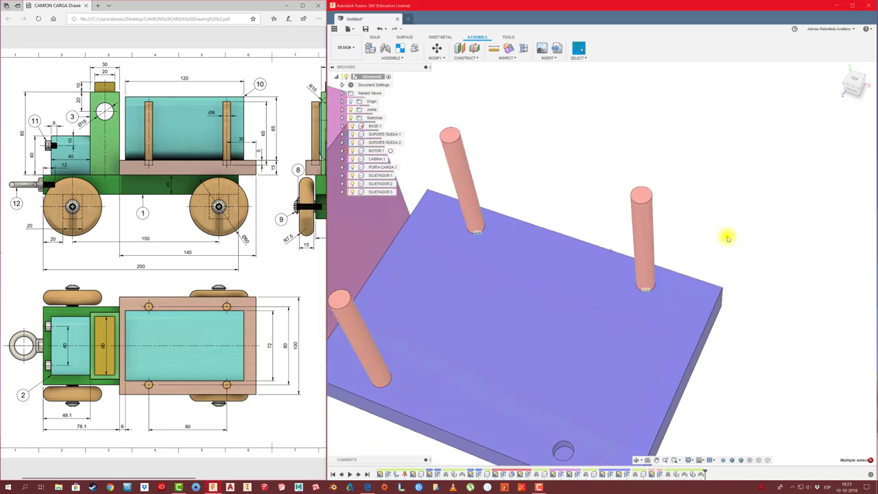
{"action": "left_click", "coordinate": [384, 192]}
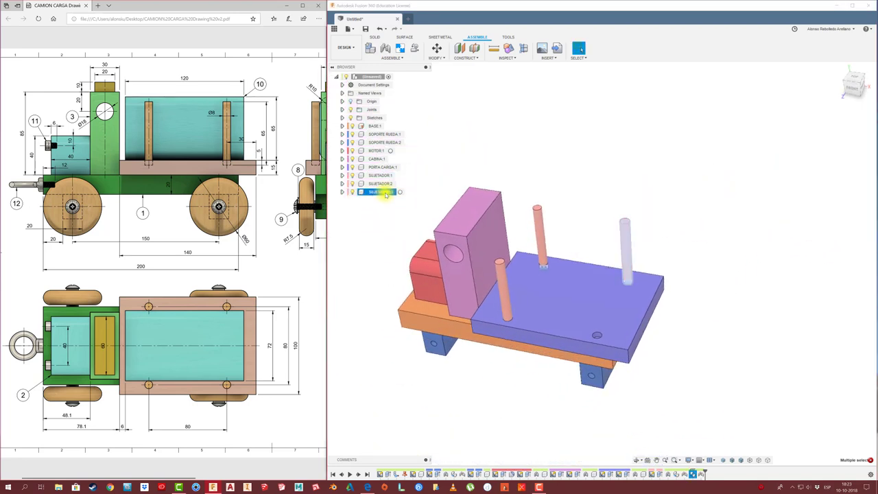
- Copy and paste SUJETADOR:3, placing the new peg below the bed's right end
{"action": "key", "text": "ctrl+c"}
{"action": "key", "text": "ctrl+v"}
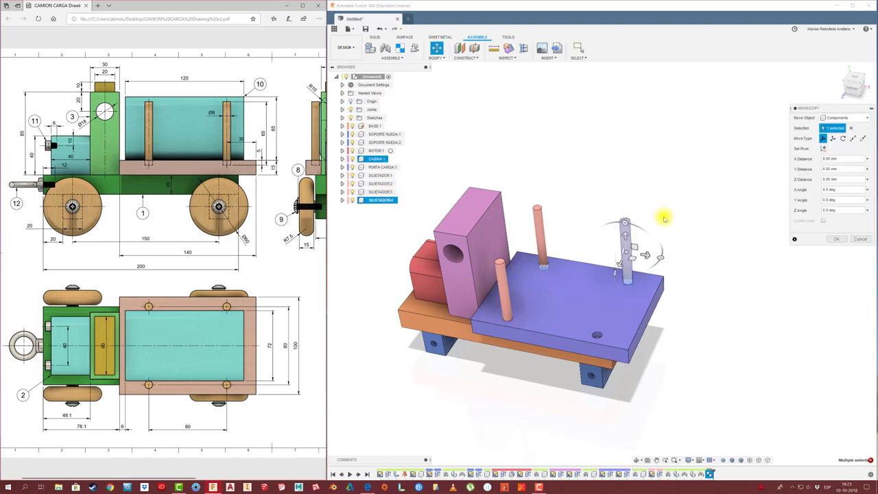
{"action": "left_click_drag", "start_coordinate": [642, 314], "coordinate": [733, 316]}
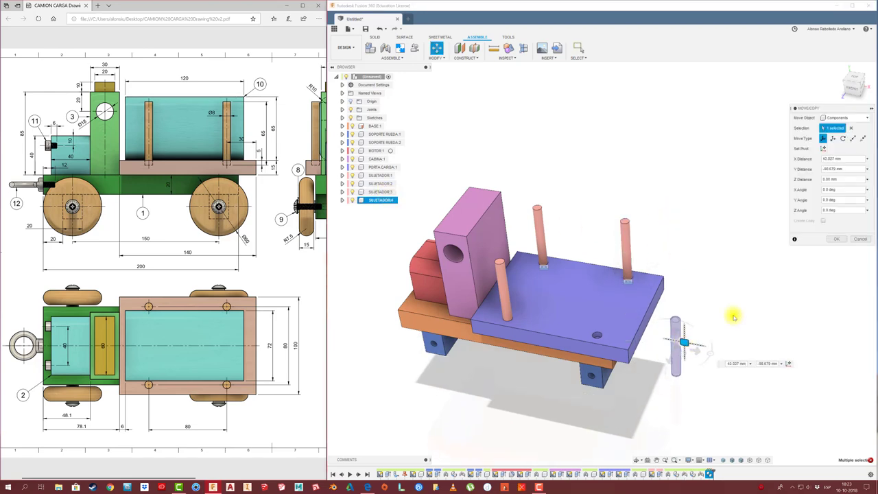
{"action": "left_click", "coordinate": [840, 240]}
- Joint the fourth peg's bottom into the remaining front cargo bed hole
{"action": "key", "text": "j"}
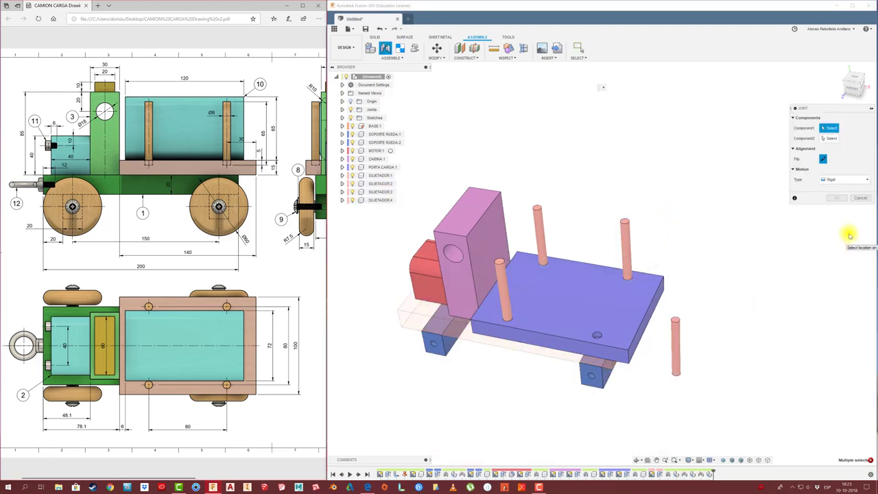
{"action": "left_click", "coordinate": [674, 382]}
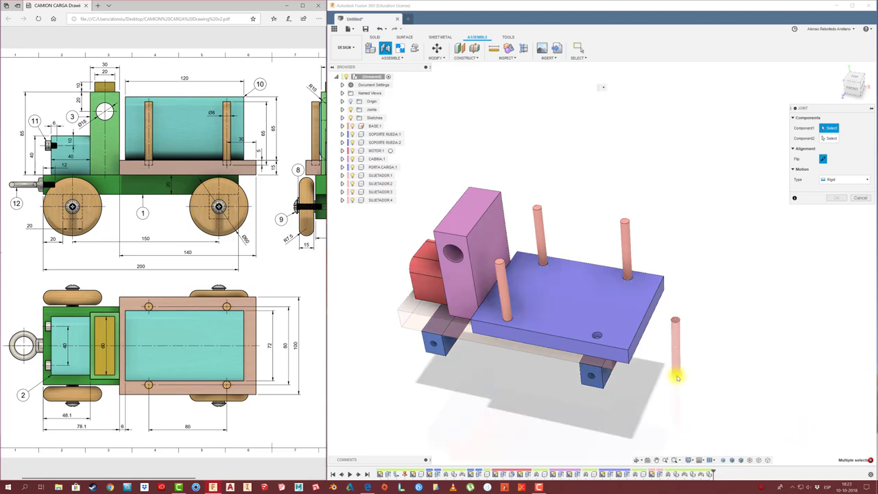
{"action": "scroll", "coordinate": [610, 372], "scroll_direction": "up", "scroll_amount": 2}
{"action": "scroll", "coordinate": [614, 423], "scroll_direction": "up", "scroll_amount": 2}
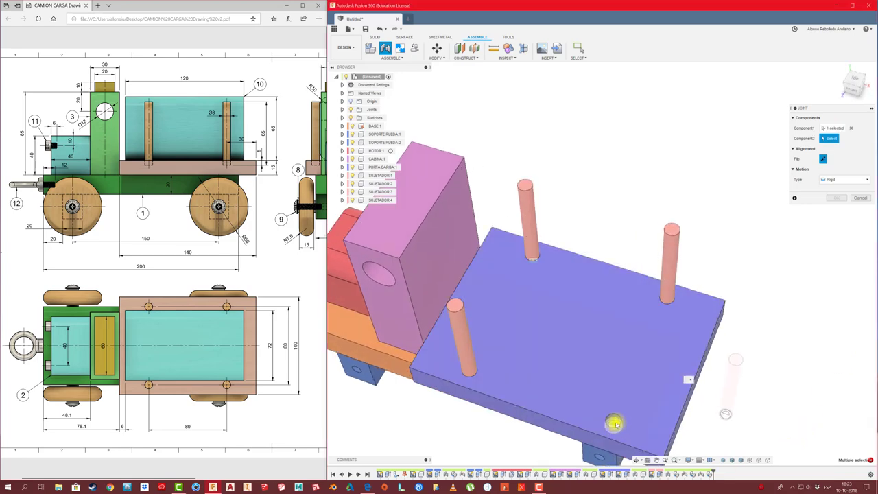
{"action": "left_click", "coordinate": [684, 374]}
{"action": "left_click", "coordinate": [832, 249]}
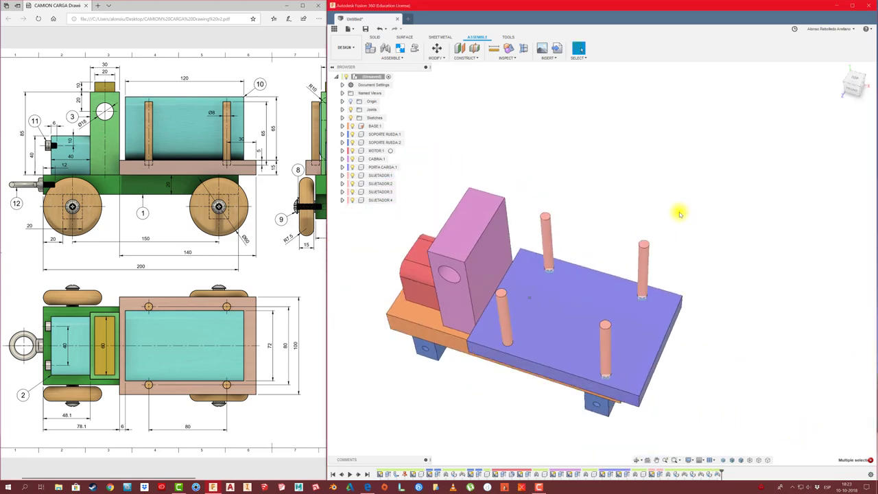
- Orbit and zoom around the truck to inspect all four pegs
{"action": "middle_click_drag", "start_coordinate": [471, 164], "coordinate": [453, 198], "text": "shift"}
{"action": "scroll", "coordinate": [470, 197], "scroll_direction": "up", "scroll_amount": 3}
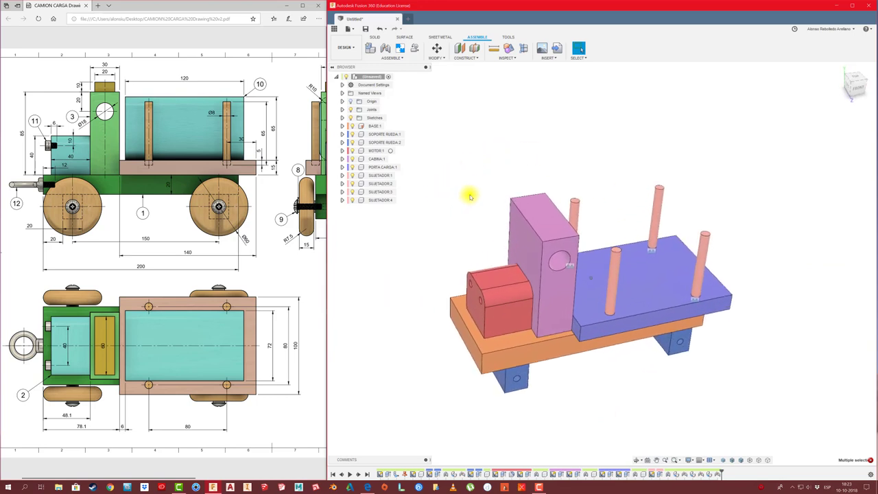
{"action": "scroll", "coordinate": [470, 197], "scroll_direction": "down", "scroll_amount": 2}
{"action": "scroll", "coordinate": [470, 192], "scroll_direction": "down", "scroll_amount": 2}
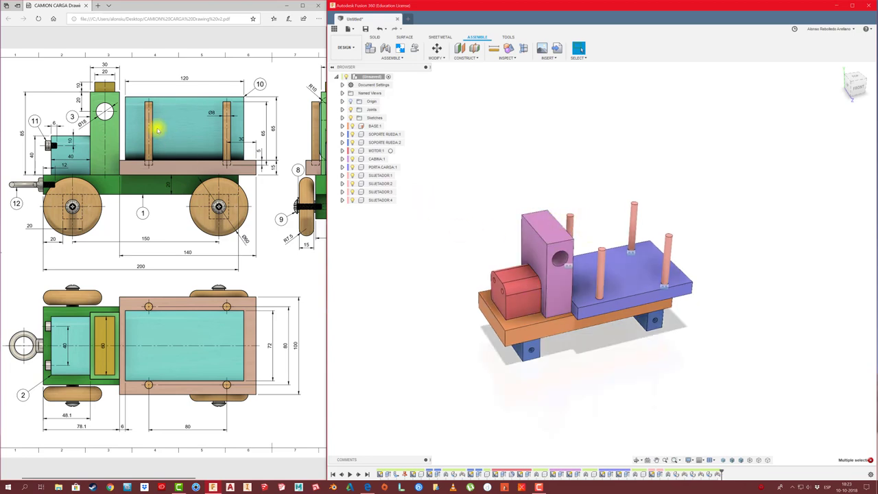
{"action": "scroll", "coordinate": [427, 116], "scroll_direction": "up", "scroll_amount": 1}
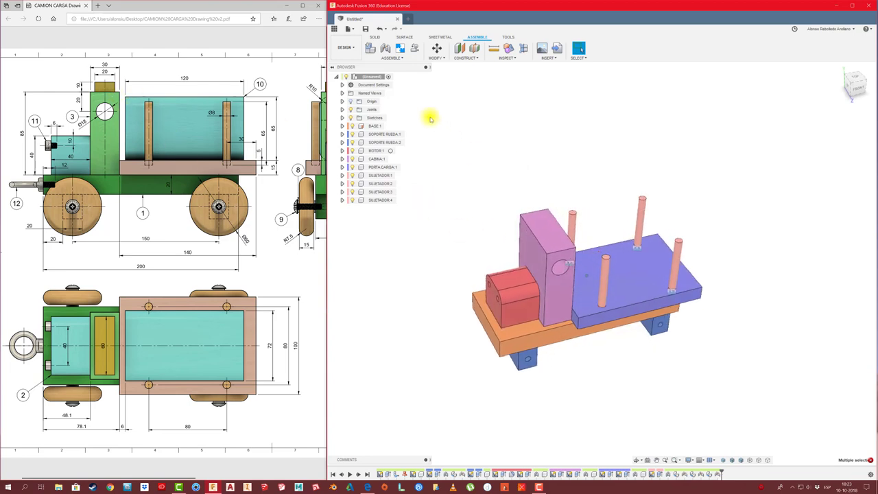
{"action": "scroll", "coordinate": [435, 122], "scroll_direction": "up", "scroll_amount": 1}
{"action": "scroll", "coordinate": [434, 124], "scroll_direction": "up", "scroll_amount": 1}
{"action": "middle_click_drag", "start_coordinate": [435, 123], "coordinate": [415, 164], "text": "shift"}
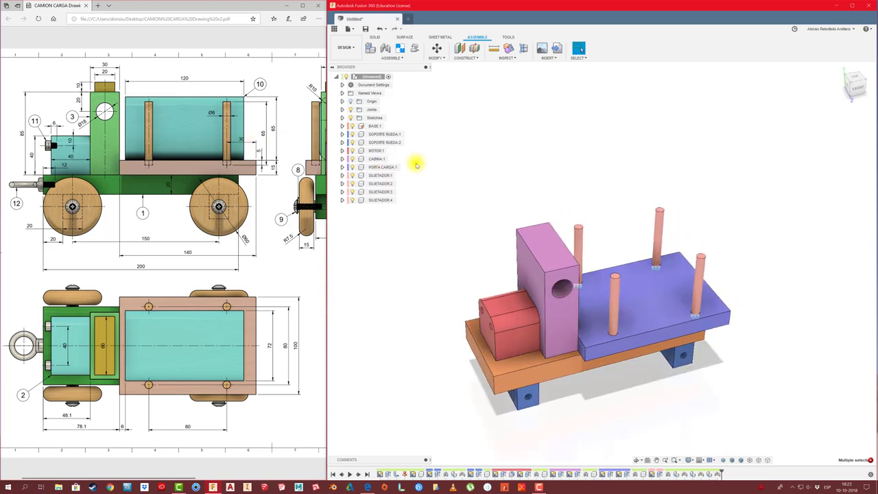
- Create a new root-level component named SUPERIOR CABINA
{"action": "middle_click_drag", "start_coordinate": [416, 164], "coordinate": [414, 160], "text": "shift"}
{"action": "right_click", "coordinate": [376, 77]}
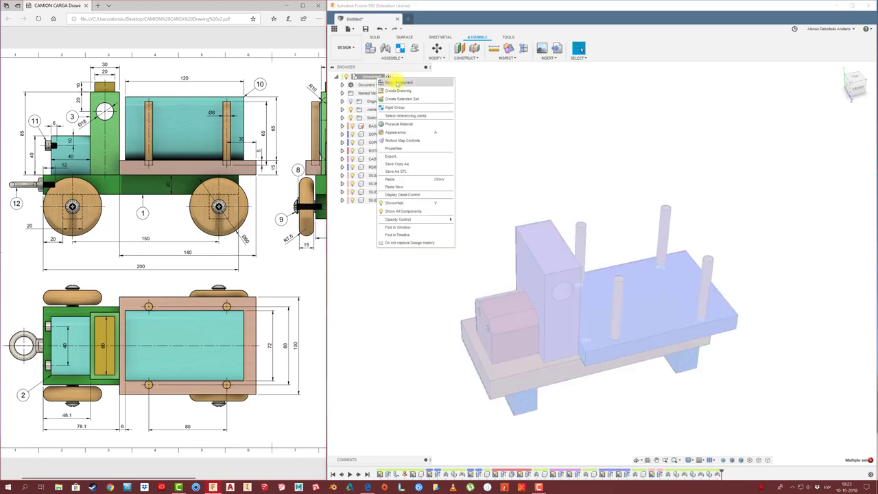
{"action": "left_click", "coordinate": [392, 83]}
{"action": "type", "text": "SUPERIOR CABINA"}
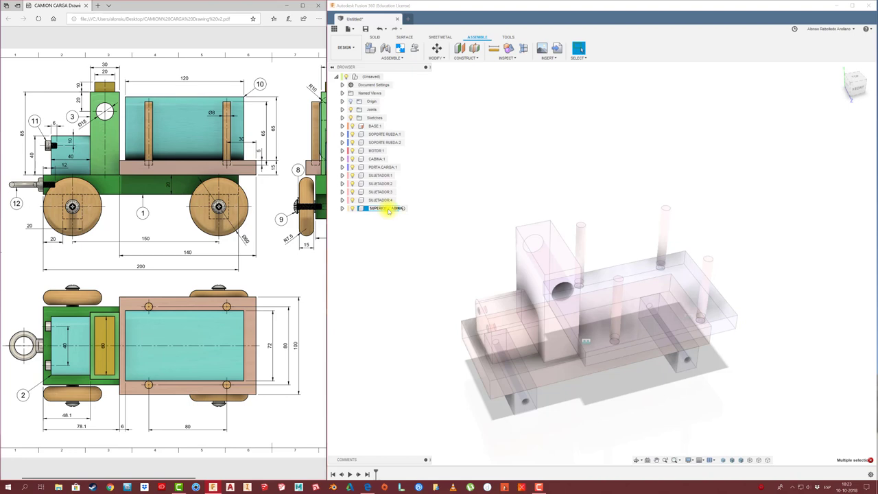
{"action": "key", "text": "Return"}
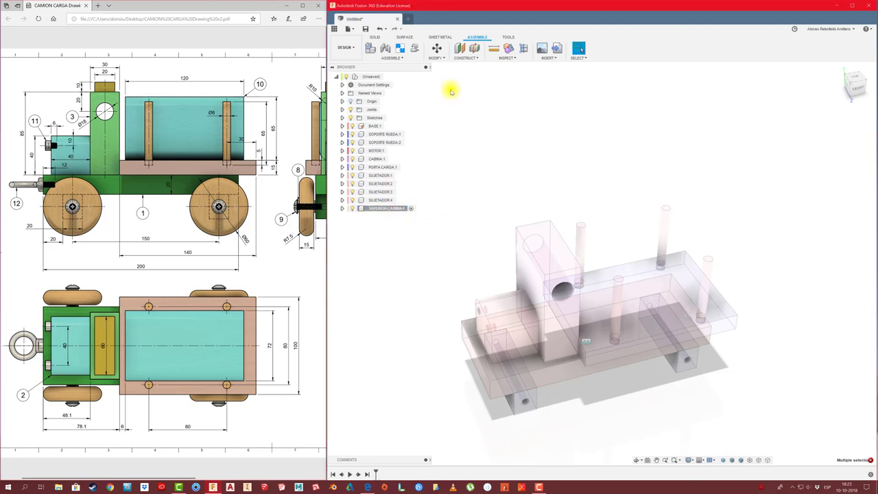
{"action": "left_click", "coordinate": [375, 37]}
- Start a sketch on the cabin's top face and draw a center rectangle
{"action": "left_click", "coordinate": [371, 47]}
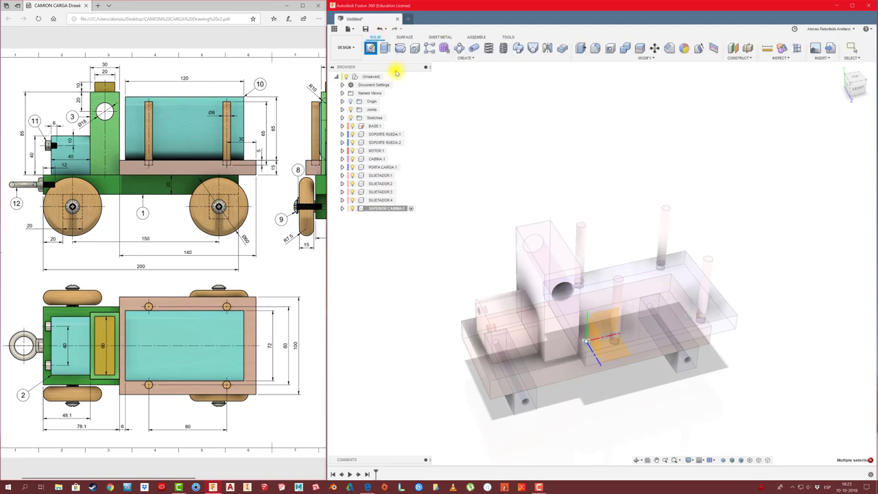
{"action": "left_click", "coordinate": [542, 239]}
{"action": "left_click", "coordinate": [545, 230]}
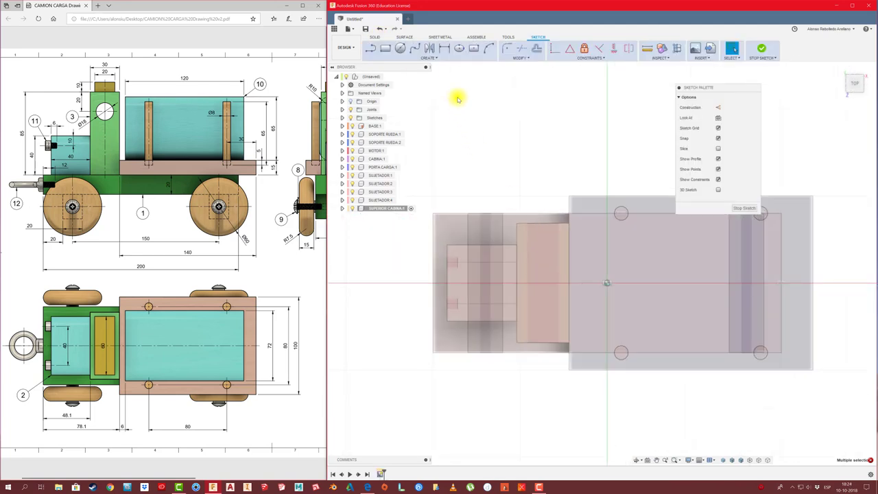
{"action": "left_click", "coordinate": [474, 48]}
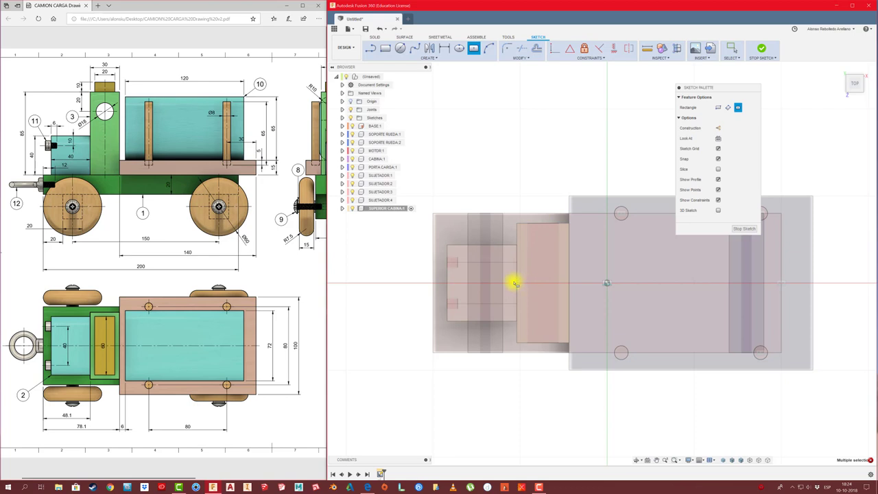
{"action": "left_click", "coordinate": [542, 284]}
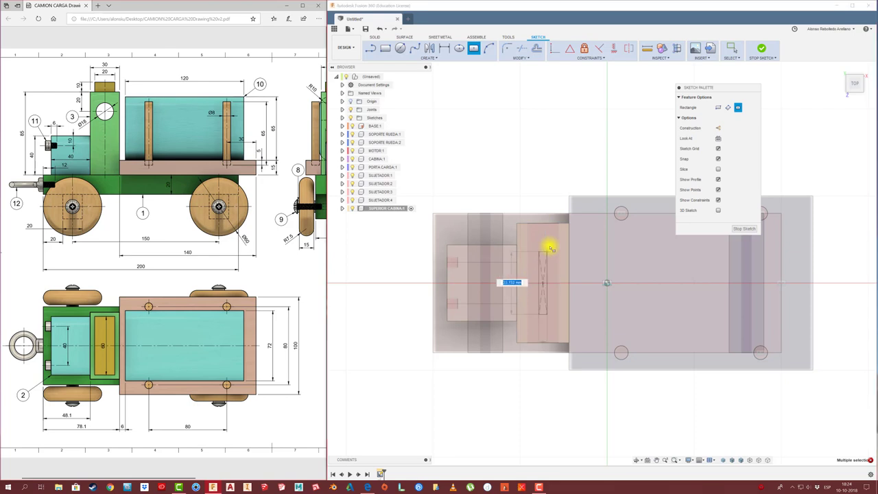
{"action": "left_click", "coordinate": [555, 242]}
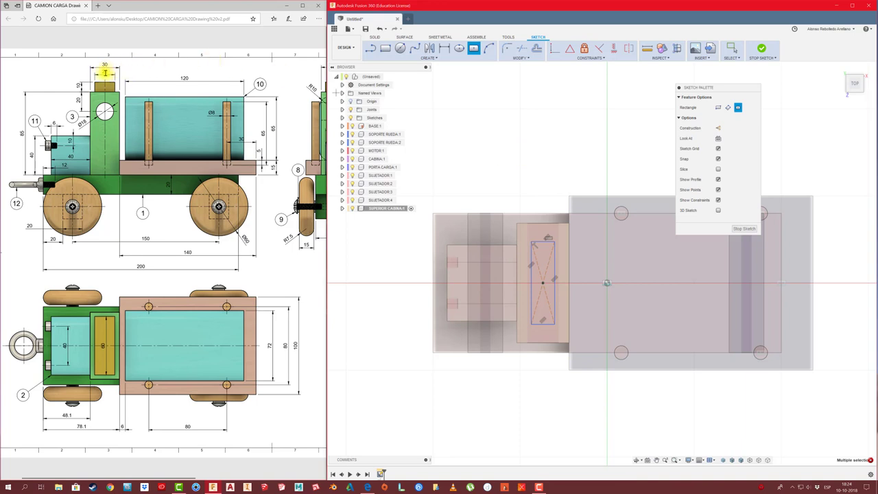
{"action": "key", "text": "Escape"}
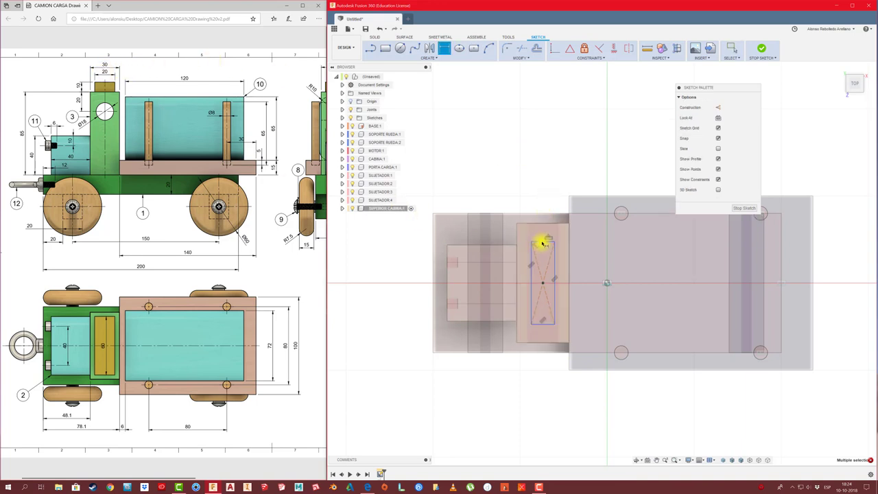
- Dimension the rectangle to 20 mm wide and 60 mm long
{"action": "left_click", "coordinate": [542, 243]}
{"action": "left_click", "coordinate": [542, 177]}
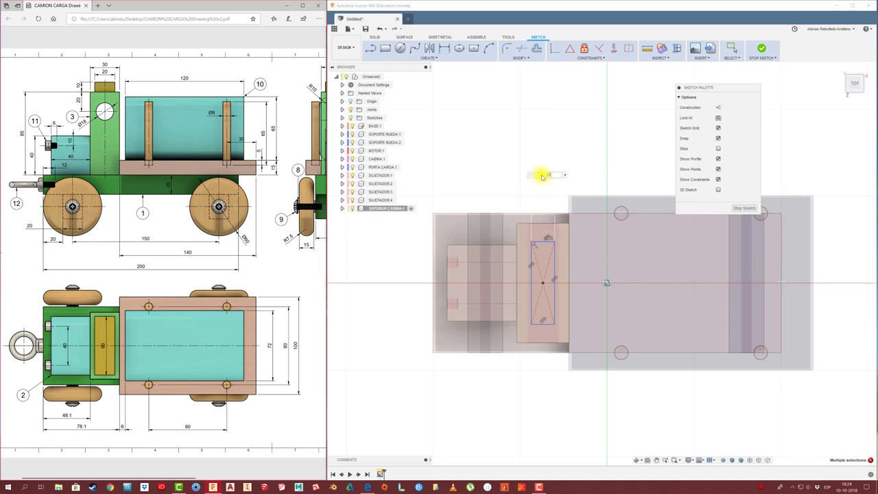
{"action": "type", "text": "20"}
{"action": "key", "text": "Return"}
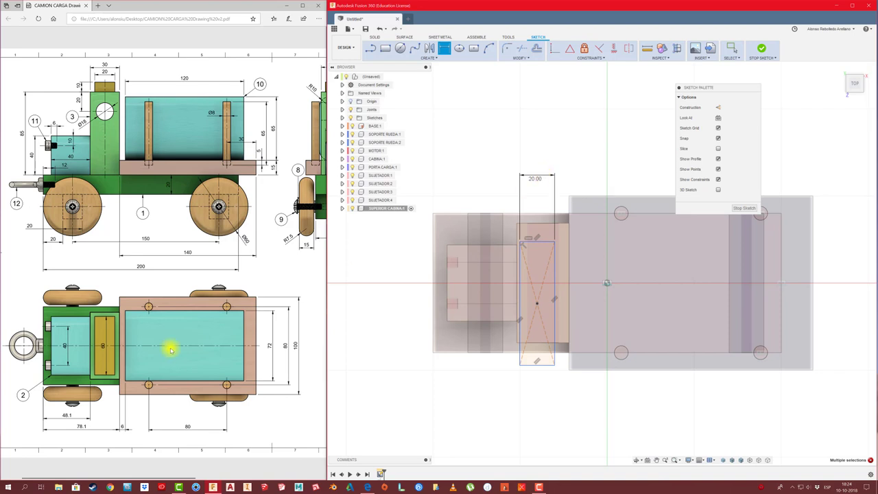
{"action": "left_click", "coordinate": [555, 326]}
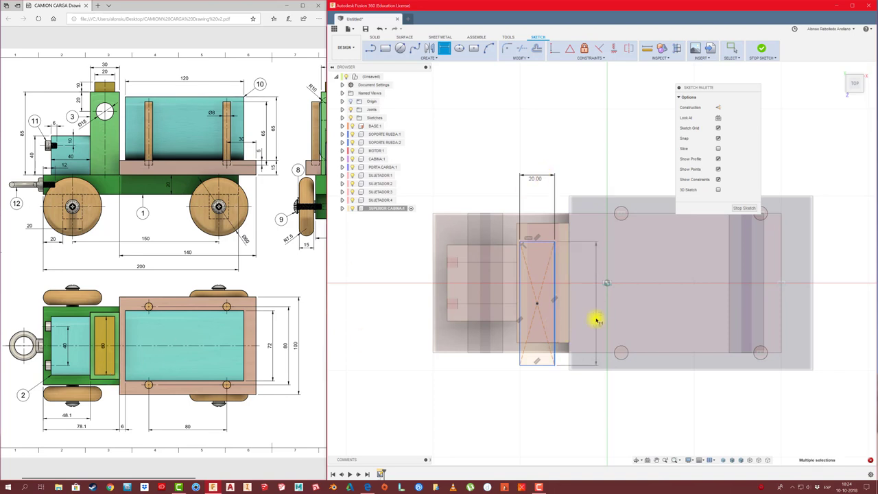
{"action": "left_click", "coordinate": [596, 319]}
{"action": "type", "text": "60"}
{"action": "key", "text": "Return"}
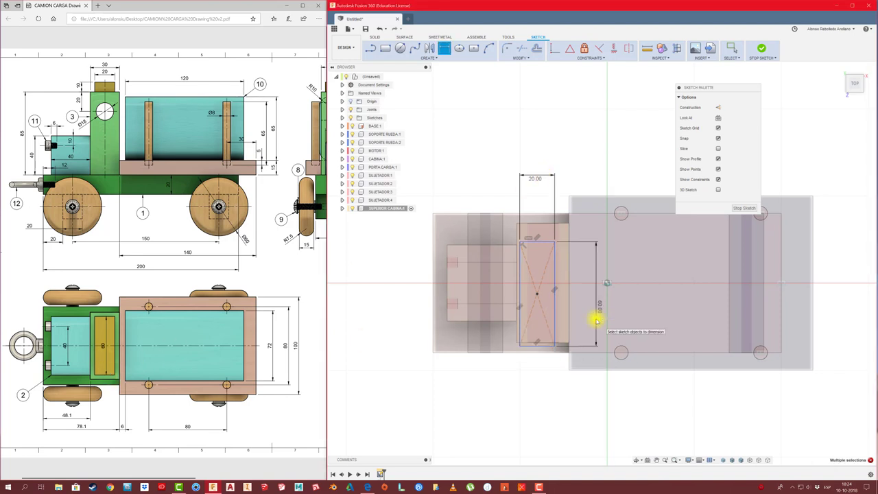
{"action": "key", "text": "Escape"}
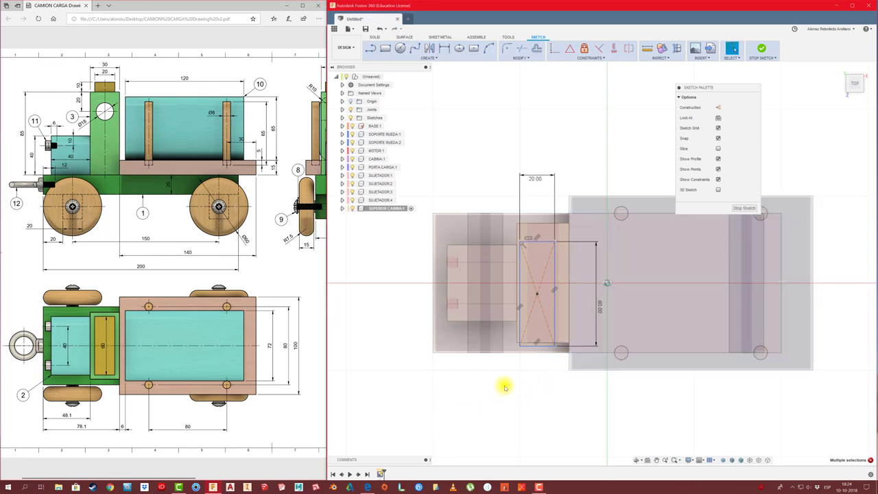
- Draw a horizontal line from the origin, make top and bottom edges symmetric about it, and finish
{"action": "key", "text": "l"}
{"action": "left_click", "coordinate": [607, 283]}
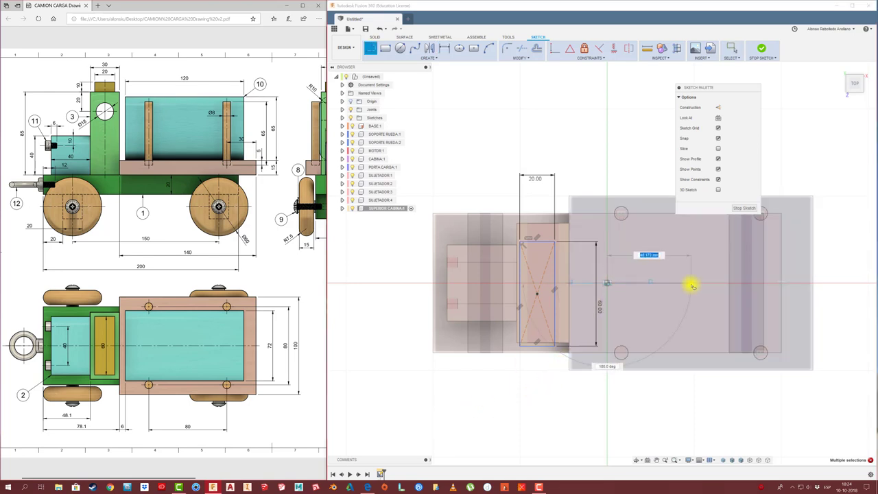
{"action": "double_click", "coordinate": [691, 283]}
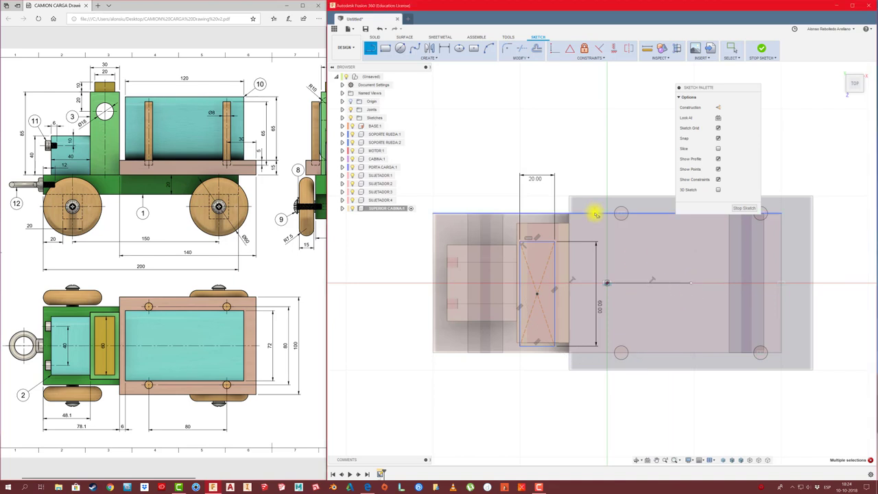
{"action": "key", "text": "Escape"}
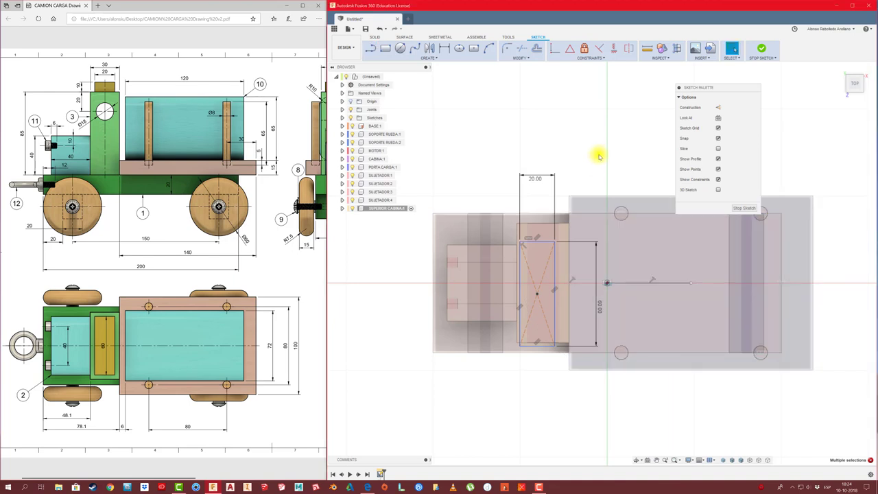
{"action": "left_click", "coordinate": [629, 48]}
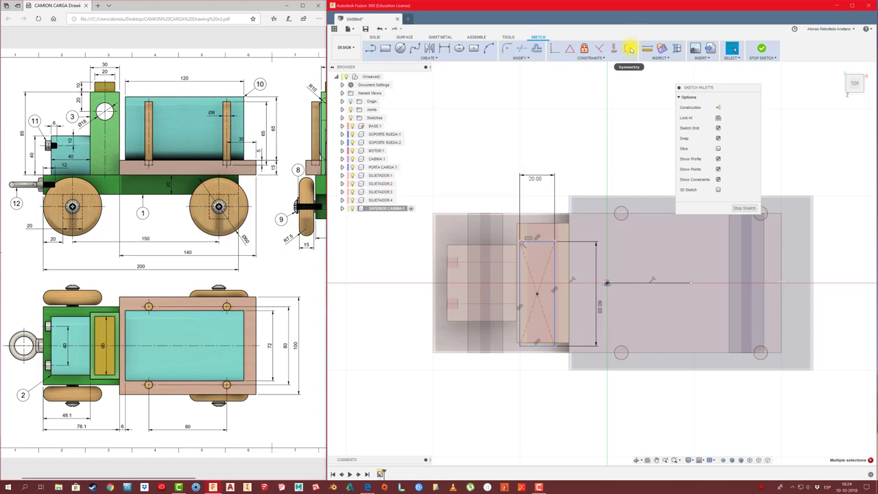
{"action": "left_click", "coordinate": [545, 243]}
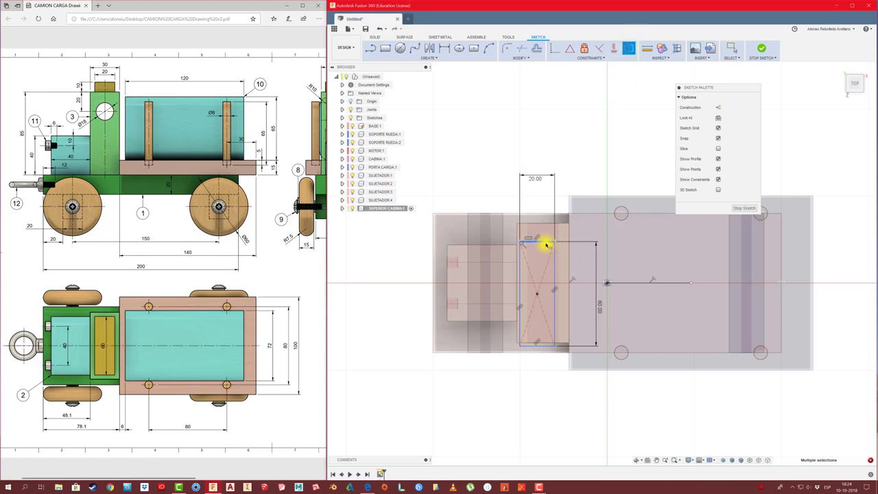
{"action": "left_click", "coordinate": [545, 348]}
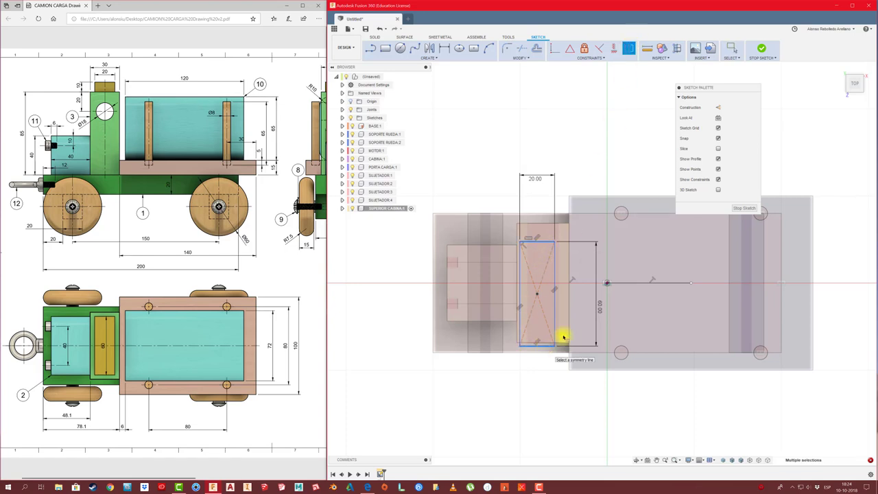
{"action": "left_click", "coordinate": [632, 283]}
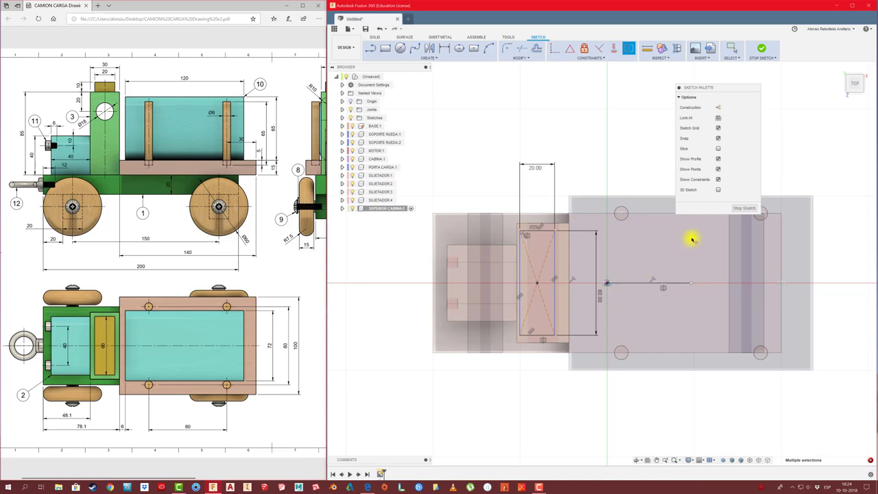
{"action": "left_click", "coordinate": [736, 212]}
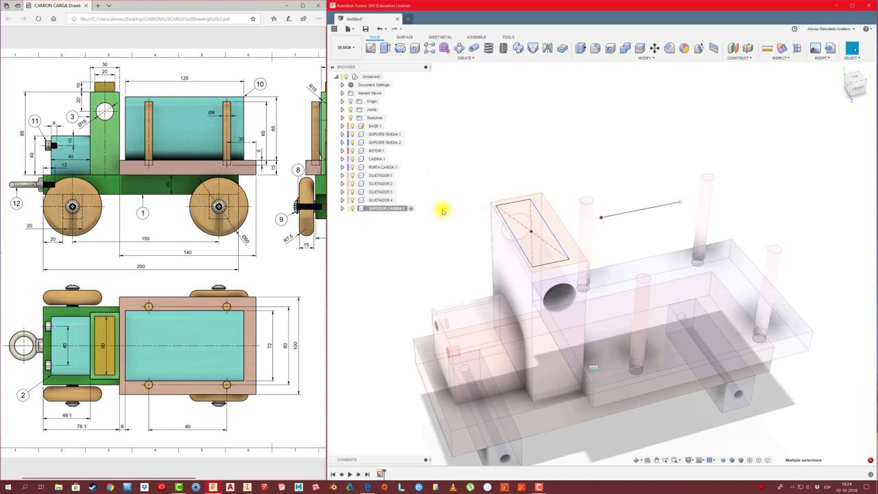
- Reopen the cabin-top sketch and add a vertical construction line from the rectangle's top edge
{"action": "left_click", "coordinate": [394, 210]}
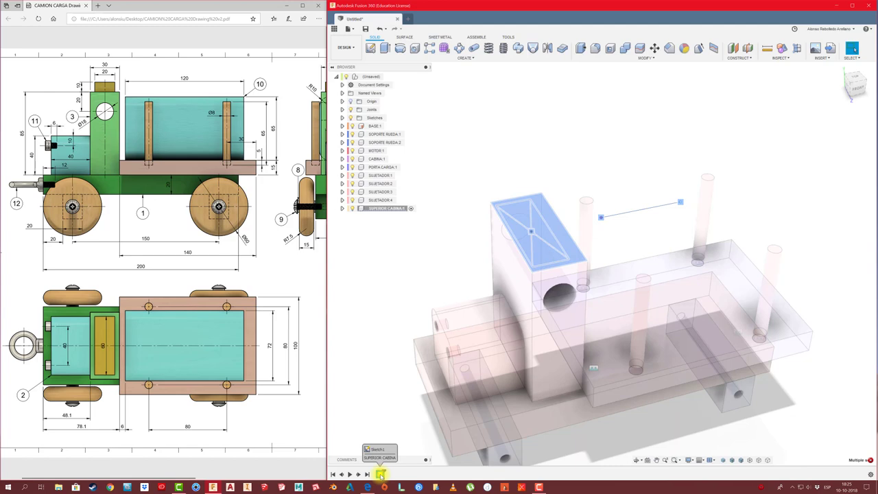
{"action": "right_click", "coordinate": [381, 475]}
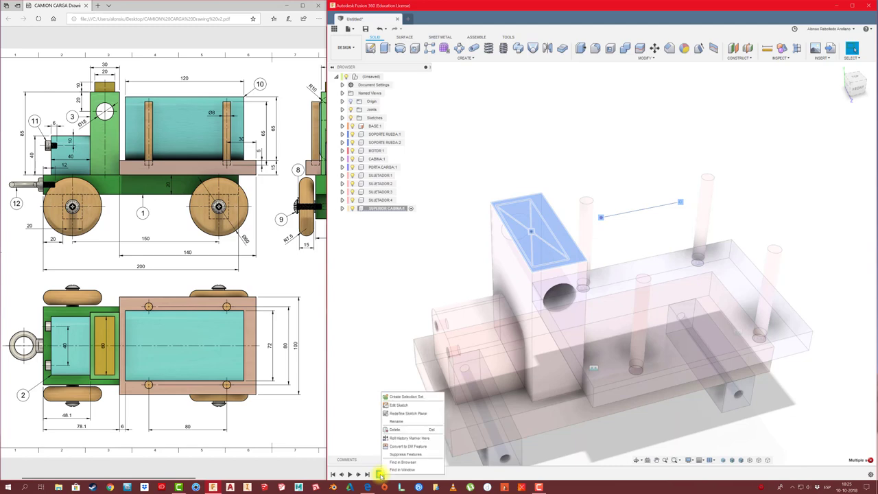
{"action": "left_click", "coordinate": [400, 405]}
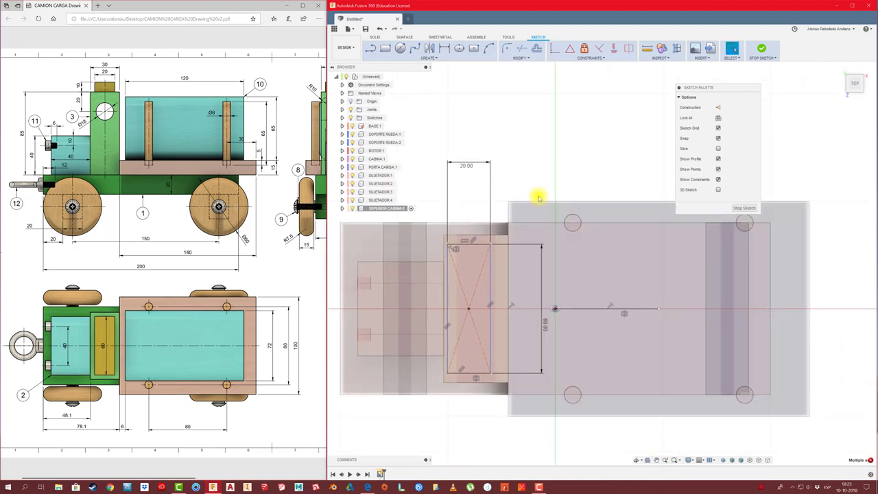
{"action": "key", "text": "l"}
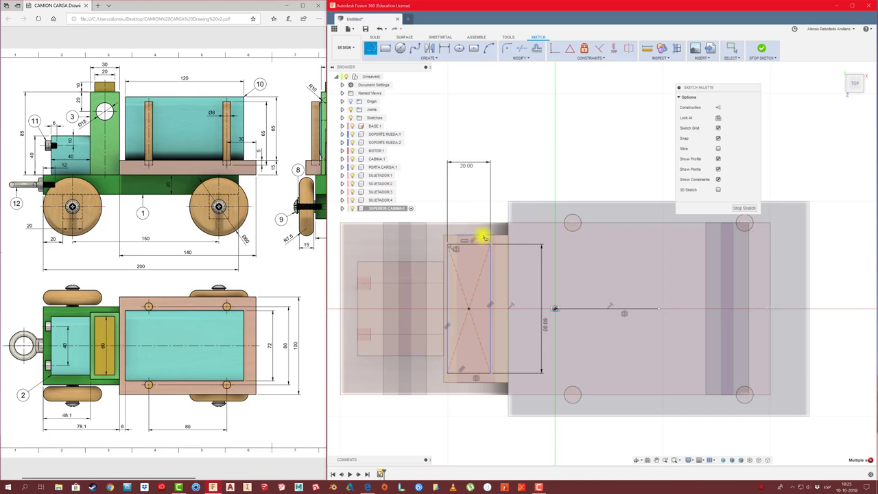
{"action": "left_click", "coordinate": [476, 239]}
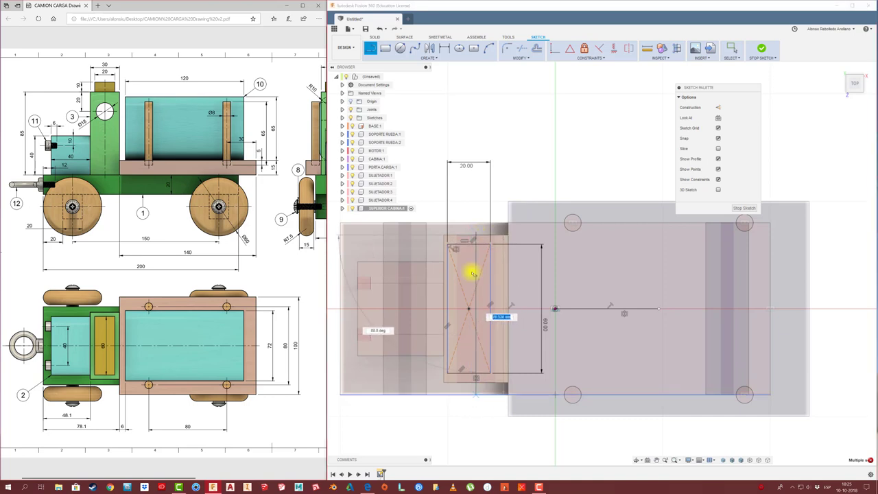
{"action": "double_click", "coordinate": [476, 179]}
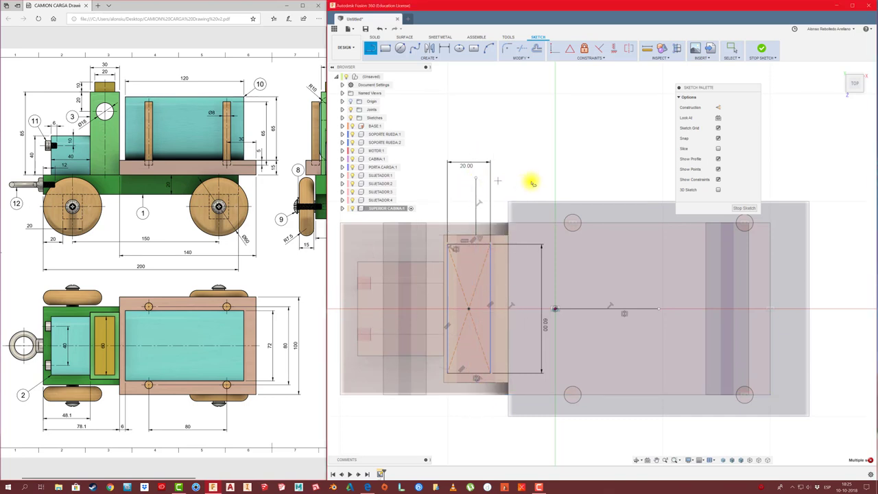
{"action": "key", "text": "Escape"}
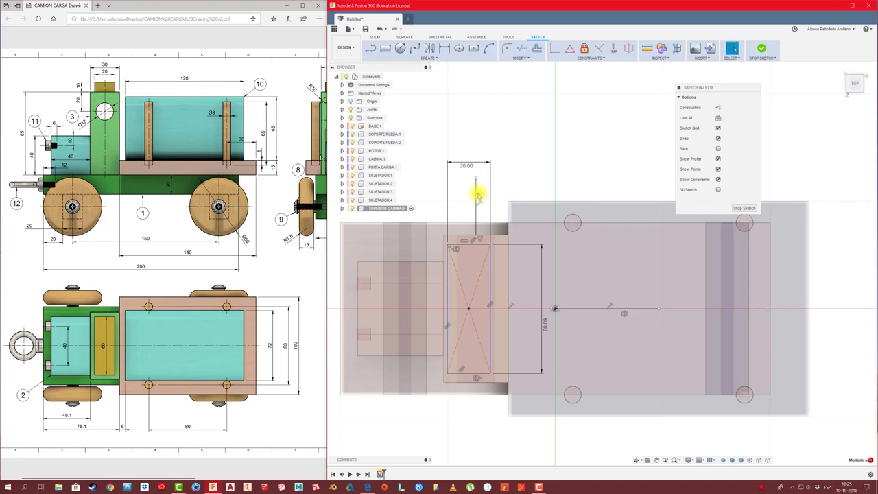
{"action": "left_click", "coordinate": [718, 107]}
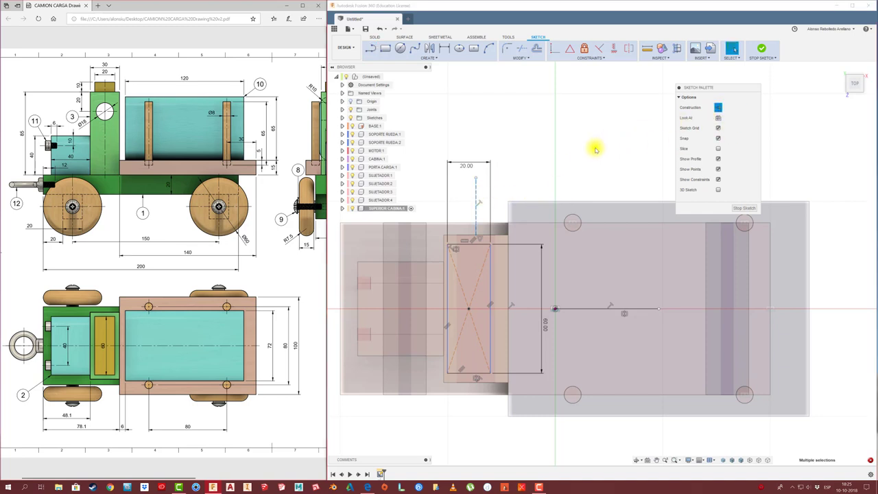
- Make the rectangle's side edges symmetric about the vertical construction line and finish the sketch
{"action": "left_click", "coordinate": [629, 49]}
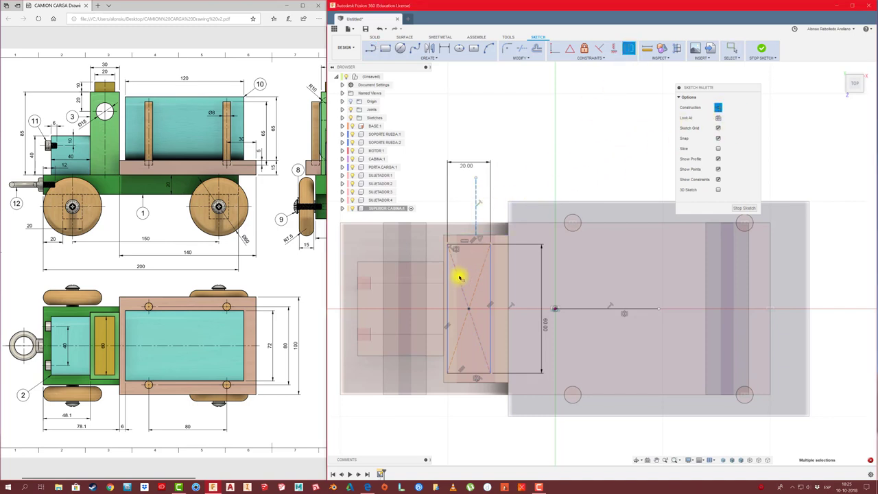
{"action": "left_click", "coordinate": [448, 294]}
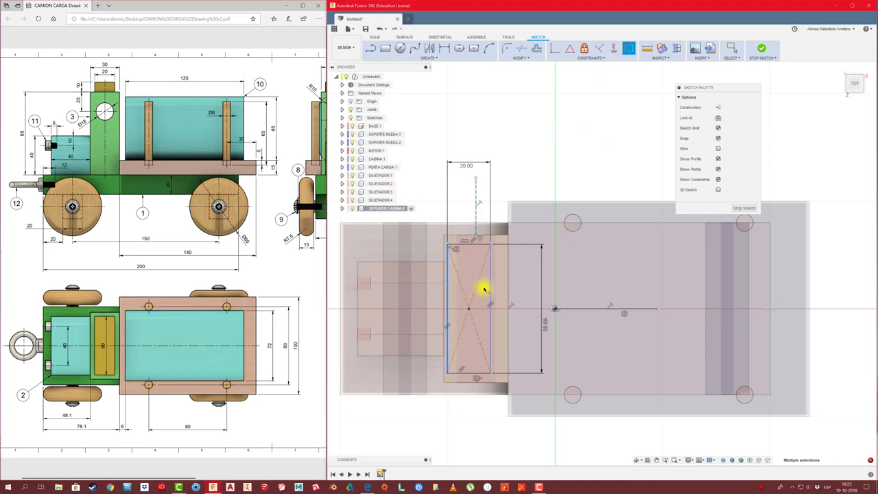
{"action": "left_click", "coordinate": [490, 292]}
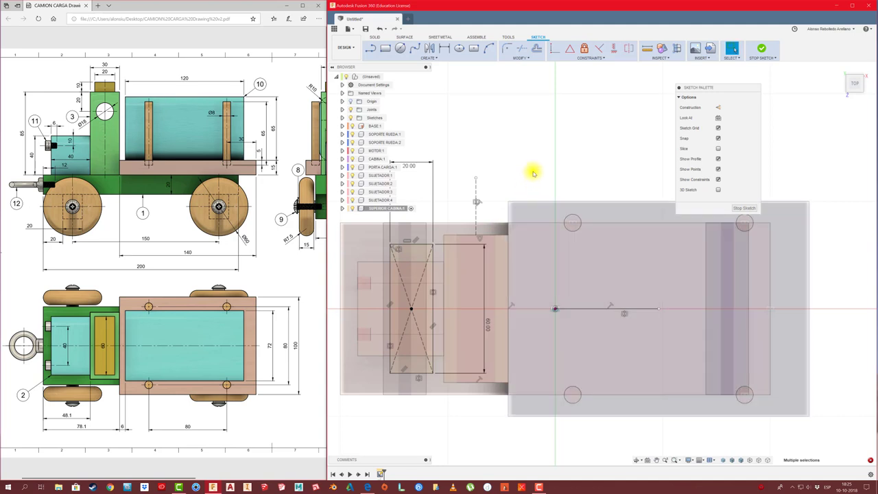
{"action": "key", "text": "ctrl+z"}
{"action": "left_click", "coordinate": [629, 48]}
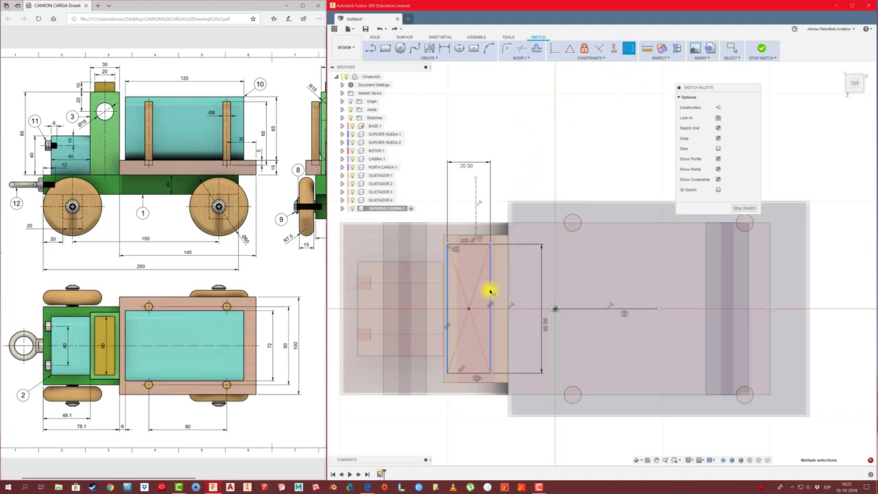
{"action": "left_click", "coordinate": [490, 261]}
{"action": "left_click", "coordinate": [477, 231]}
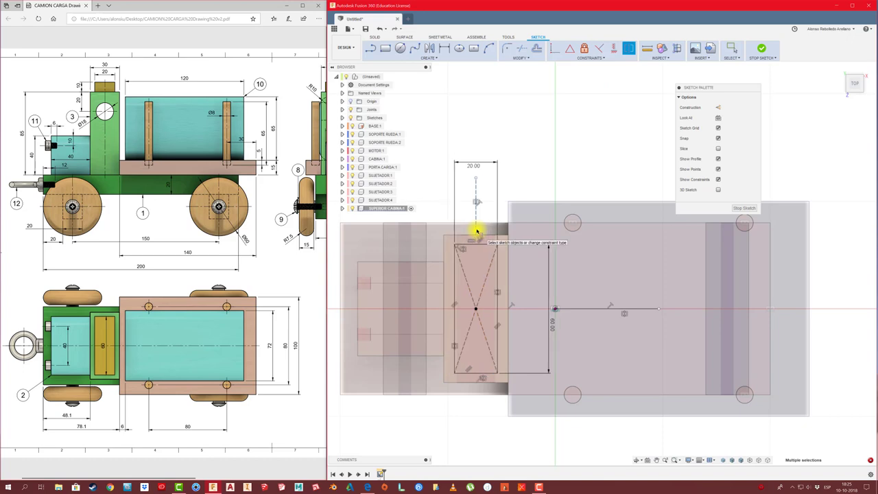
{"action": "left_click", "coordinate": [745, 208]}
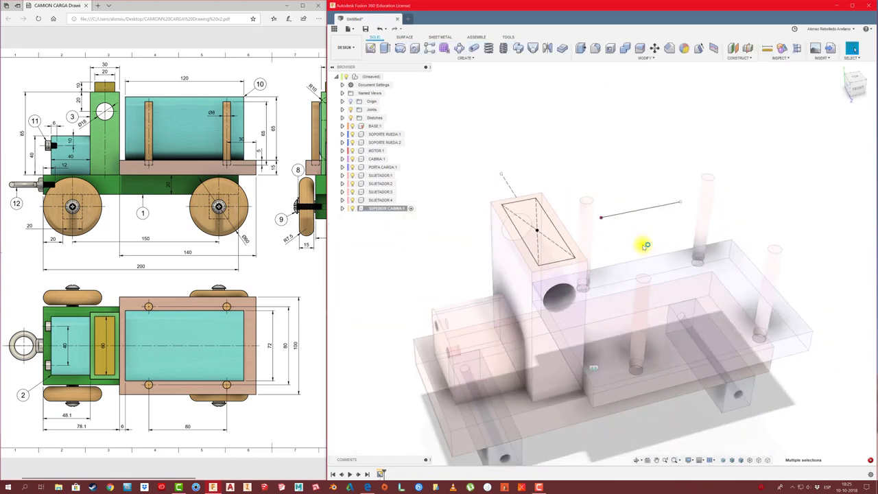
- Extrude the 20 × 60 mm cabin-top rectangle into a yellow block
{"action": "key", "text": "e"}
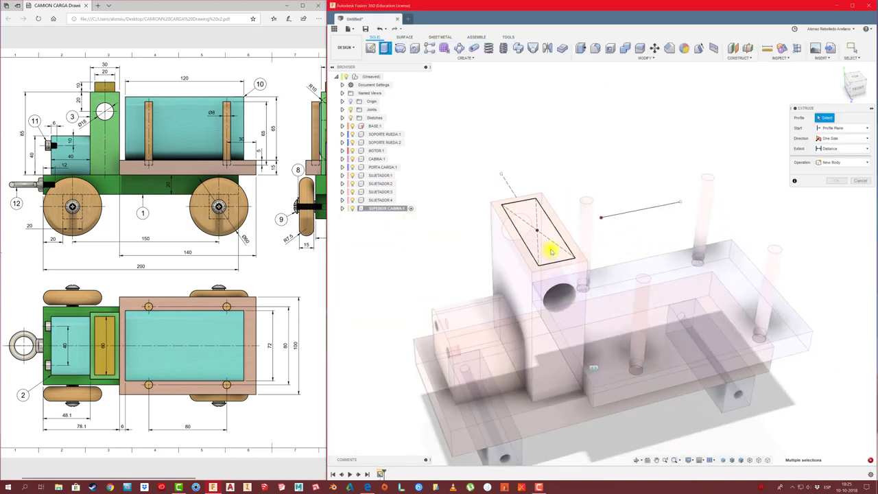
{"action": "left_click", "coordinate": [532, 223]}
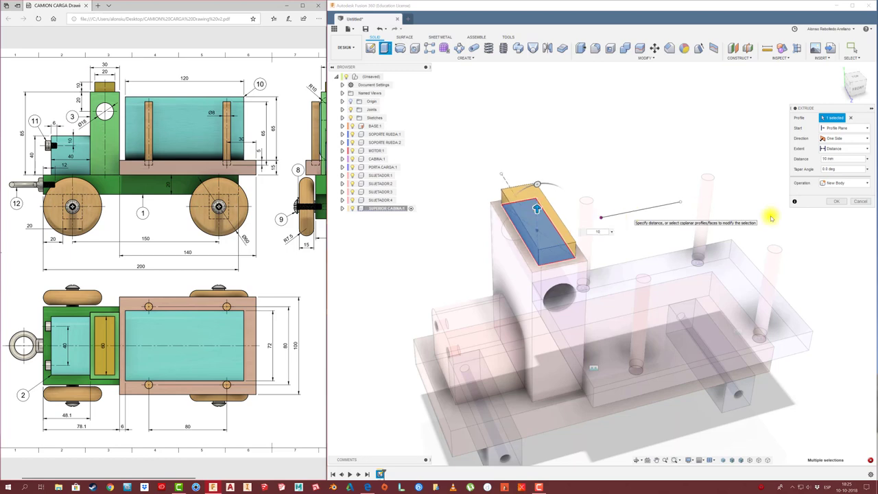
{"action": "left_click", "coordinate": [836, 201]}
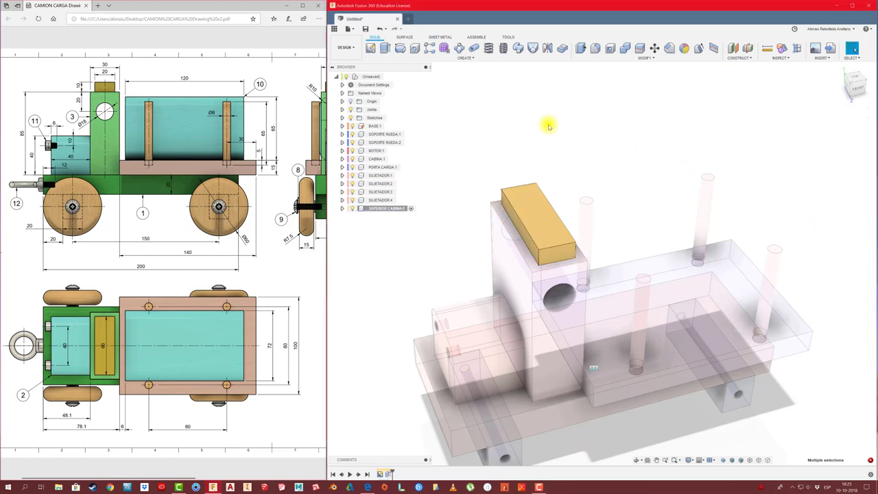
- Reactivate the root assembly and fix the yellow top block to the pink cabin with a rigid as-built joint
{"action": "left_click", "coordinate": [388, 77]}
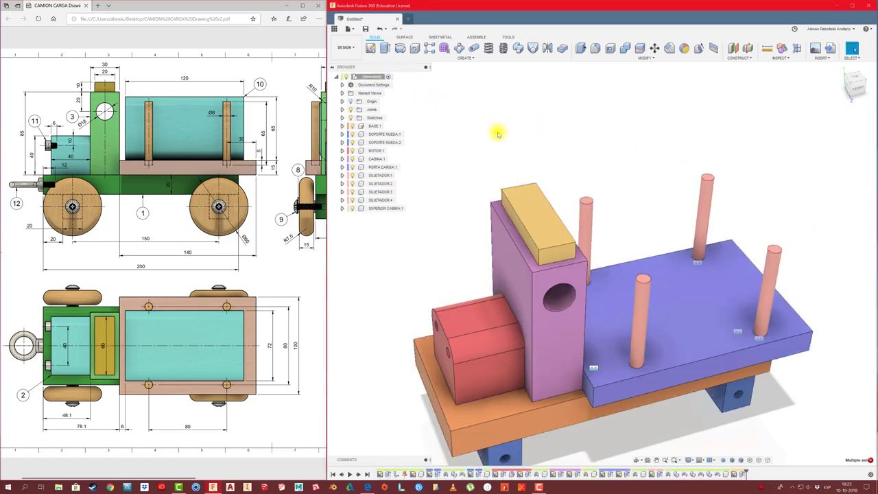
{"action": "left_click", "coordinate": [476, 37]}
{"action": "left_click", "coordinate": [402, 58]}
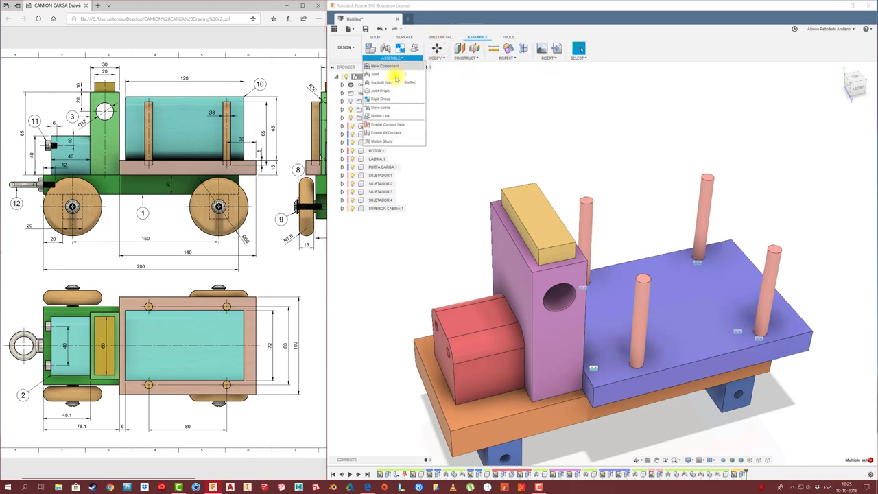
{"action": "left_click", "coordinate": [397, 84]}
{"action": "left_click", "coordinate": [533, 218]}
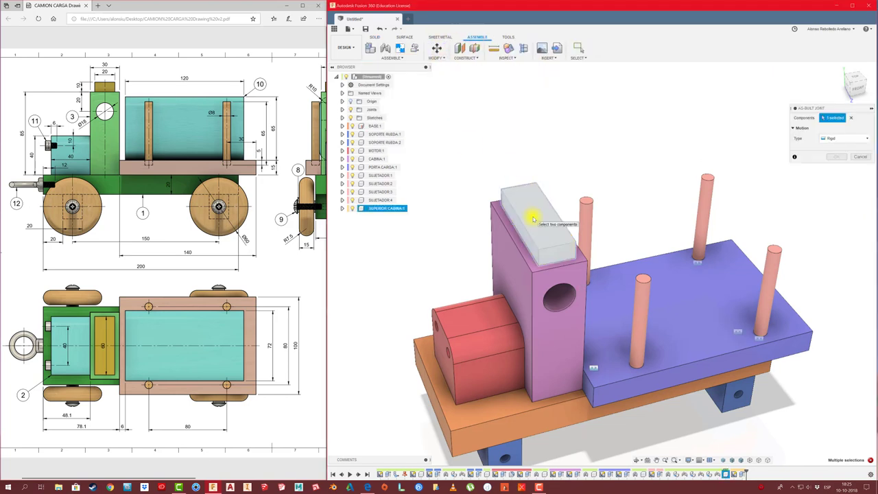
{"action": "left_click", "coordinate": [523, 275]}
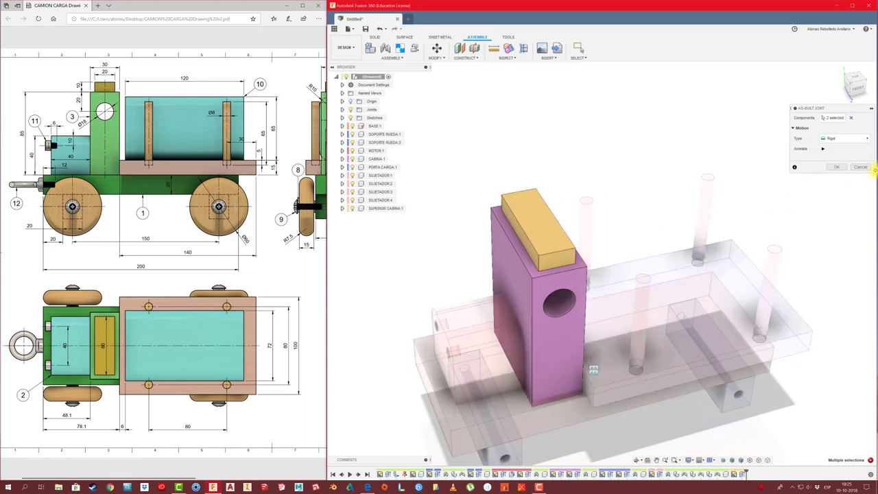
{"action": "left_click", "coordinate": [839, 168]}
{"action": "scroll", "coordinate": [551, 154], "scroll_direction": "down", "scroll_amount": 2}
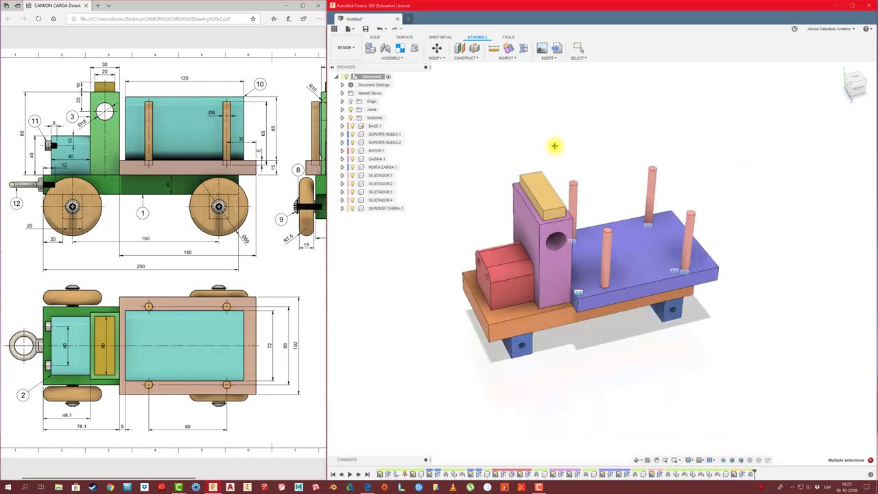
{"action": "middle_click_drag", "start_coordinate": [554, 146], "coordinate": [524, 149]}
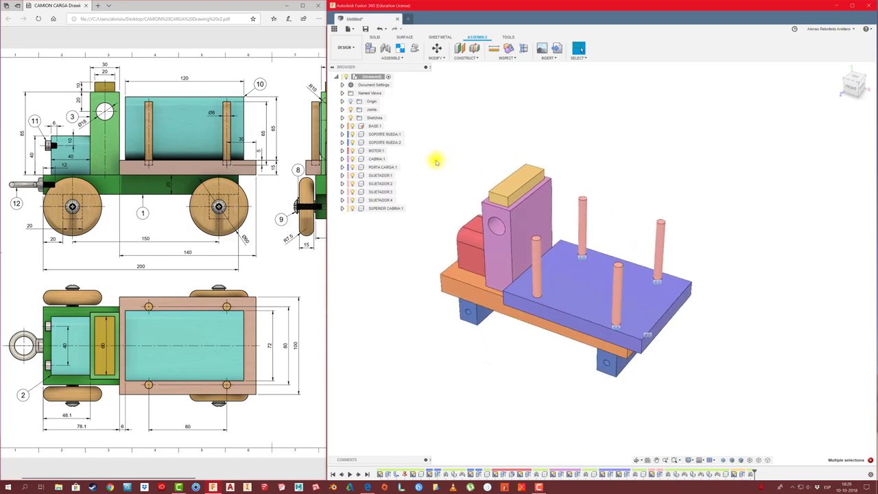
{"action": "middle_click_drag", "start_coordinate": [407, 244], "coordinate": [474, 228], "text": "shift"}
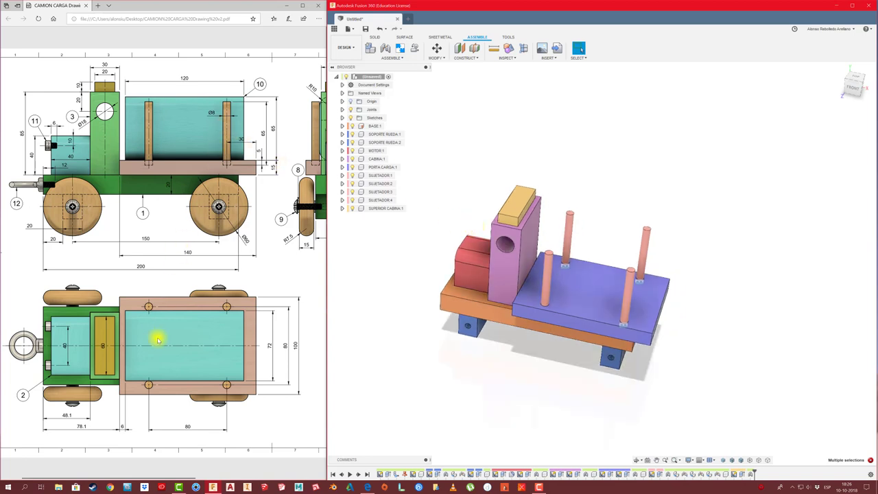
- Create a new component named CARGA under the root assembly and start a sketch for it
{"action": "right_click", "coordinate": [384, 74]}
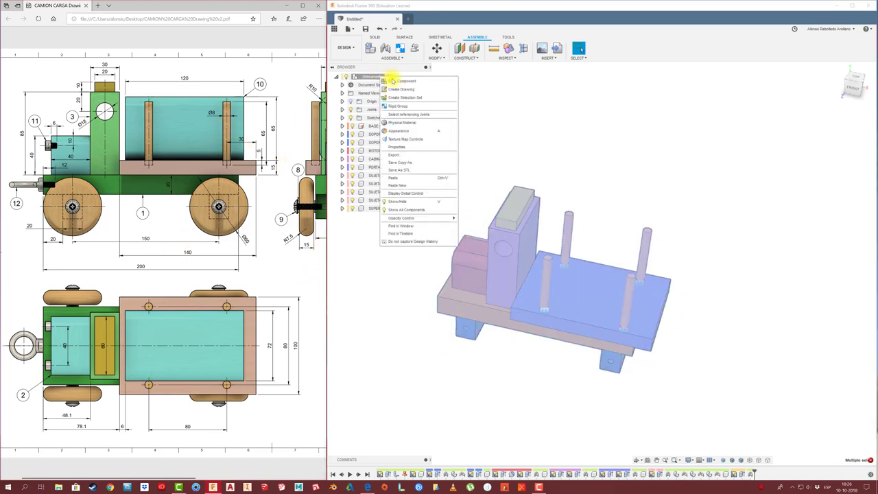
{"action": "left_click", "coordinate": [360, 168]}
{"action": "type", "text": "CAR"}
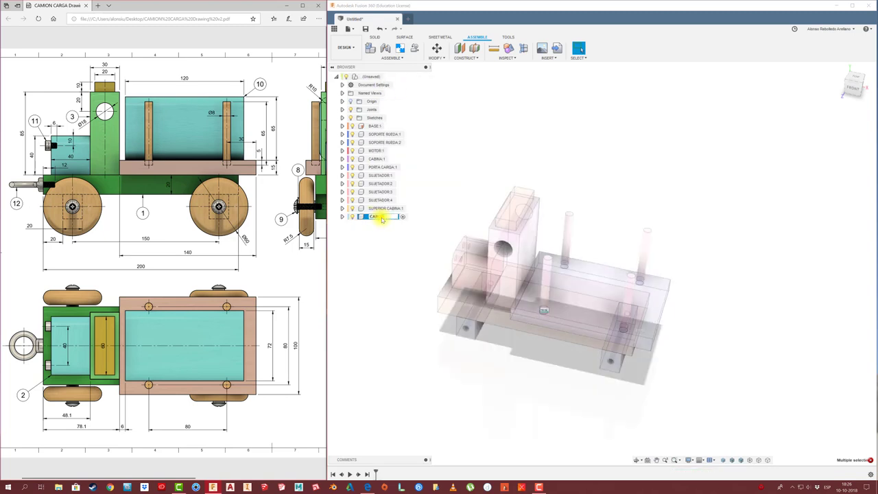
{"action": "key", "text": "Return"}
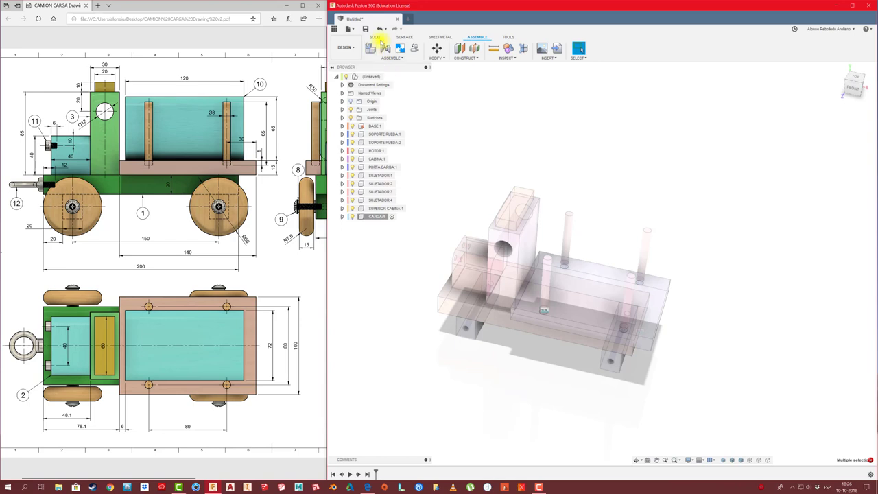
{"action": "left_click", "coordinate": [376, 38]}
{"action": "left_click", "coordinate": [370, 48]}
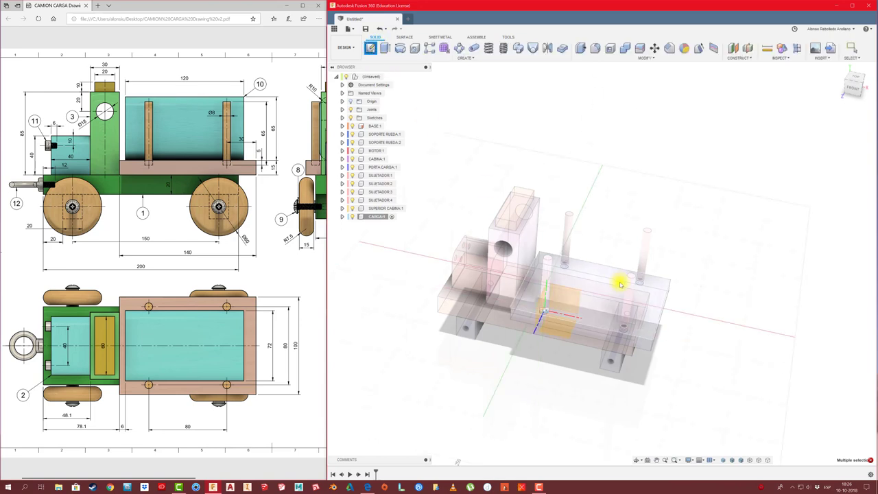
- Sketch on the cargo bed's top face and draw a construction line from a peg's centre
{"action": "left_click", "coordinate": [620, 284]}
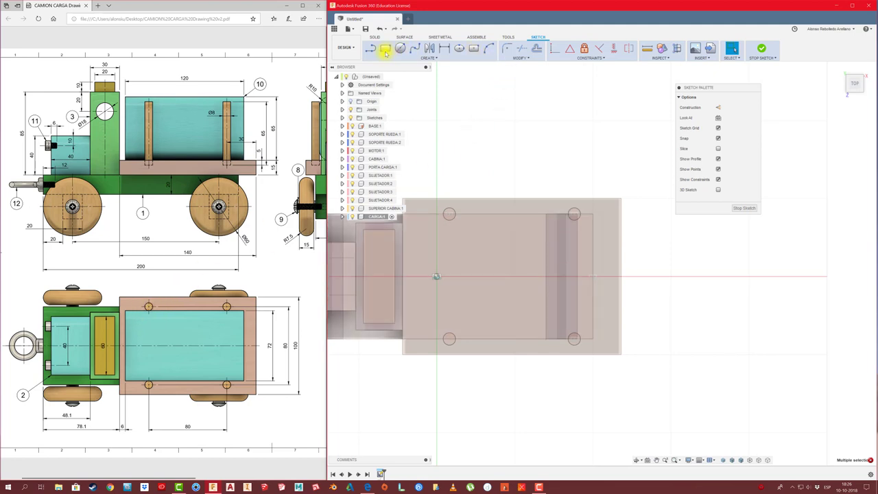
{"action": "mouse_move", "coordinate": [385, 49]}
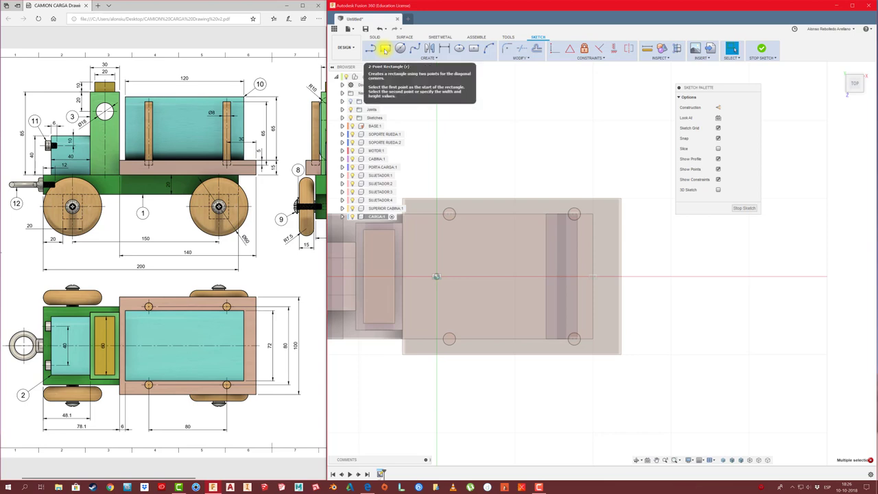
{"action": "left_click", "coordinate": [385, 50]}
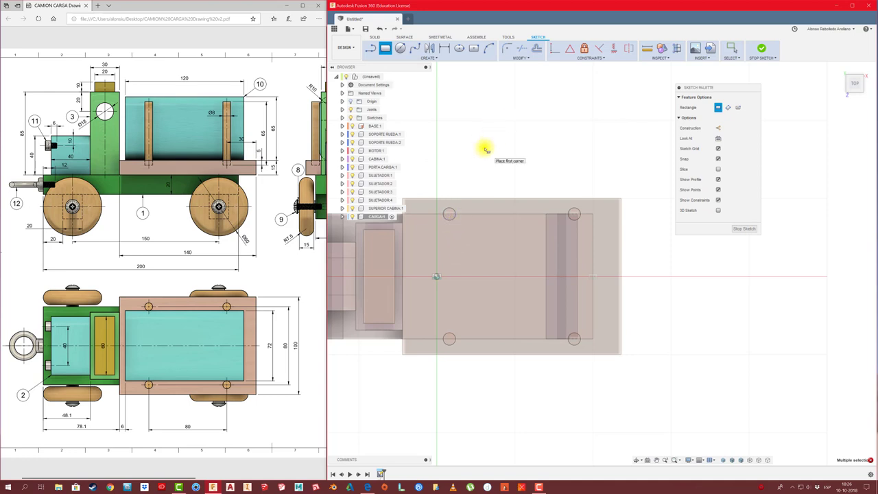
{"action": "key", "text": "Escape"}
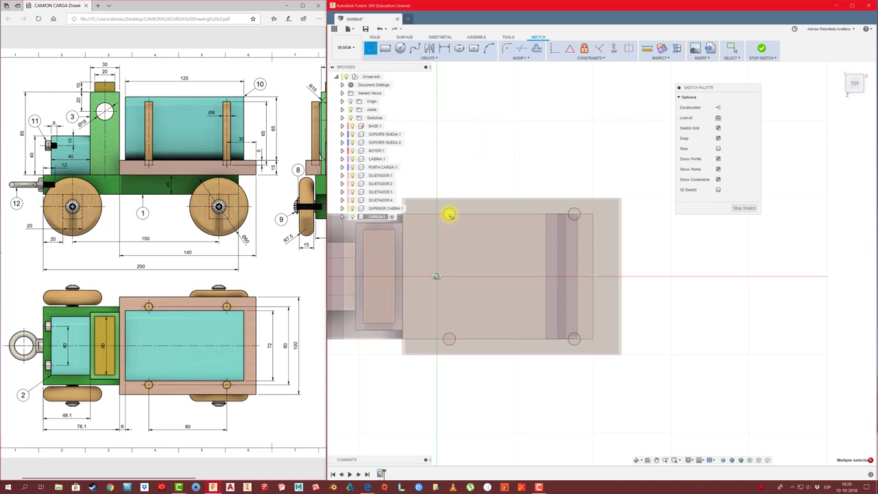
{"action": "left_click", "coordinate": [449, 215]}
{"action": "scroll", "coordinate": [446, 220], "scroll_direction": "up", "scroll_amount": 3}
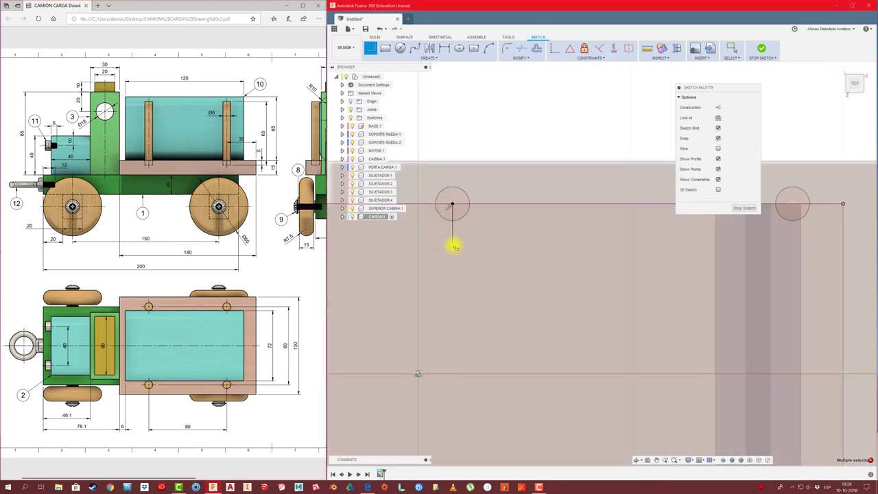
{"action": "key", "text": "Escape"}
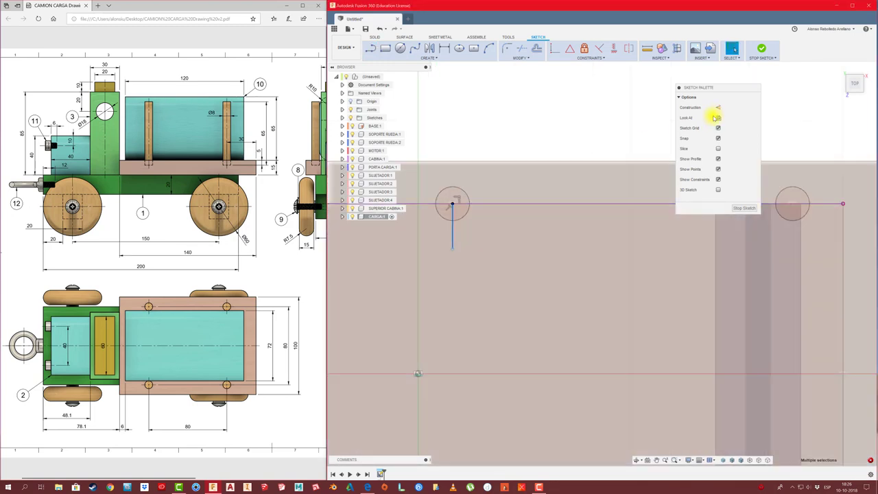
{"action": "left_click", "coordinate": [718, 107]}
{"action": "scroll", "coordinate": [587, 237], "scroll_direction": "down", "scroll_amount": 3}
{"action": "scroll", "coordinate": [583, 233], "scroll_direction": "down", "scroll_amount": 2}
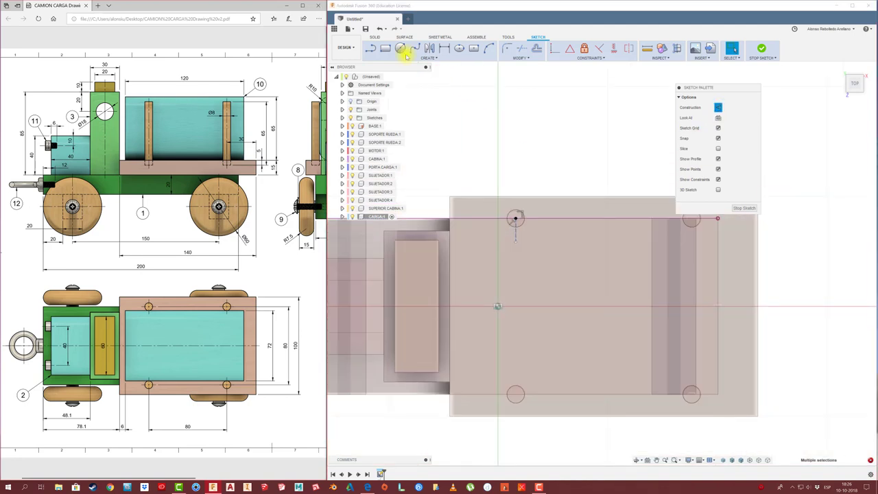
- Draw a horizontal line below the peg centre and a two-point cargo rectangle from its end
{"action": "left_click", "coordinate": [385, 48]}
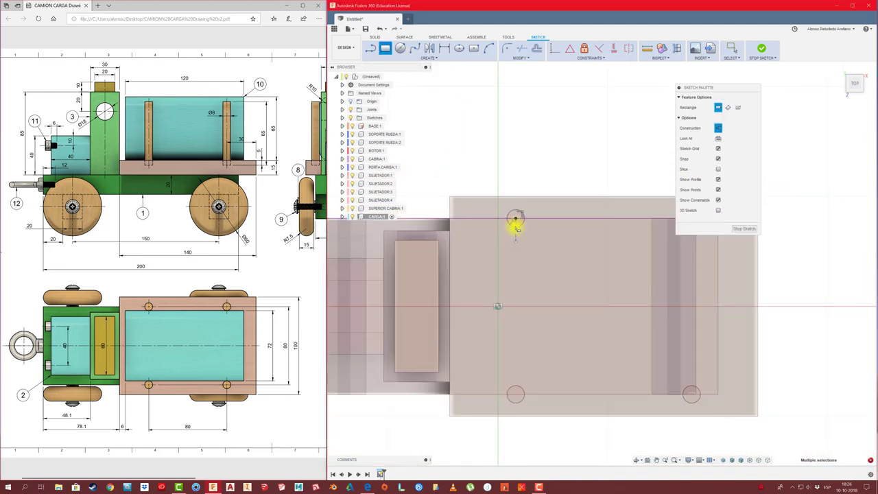
{"action": "scroll", "coordinate": [516, 227], "scroll_direction": "up", "scroll_amount": 2}
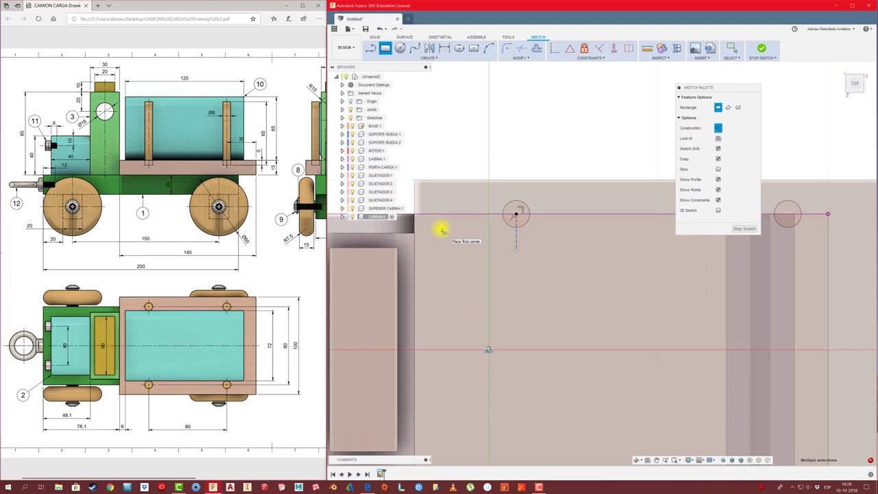
{"action": "key", "text": "Escape"}
{"action": "left_click", "coordinate": [517, 229]}
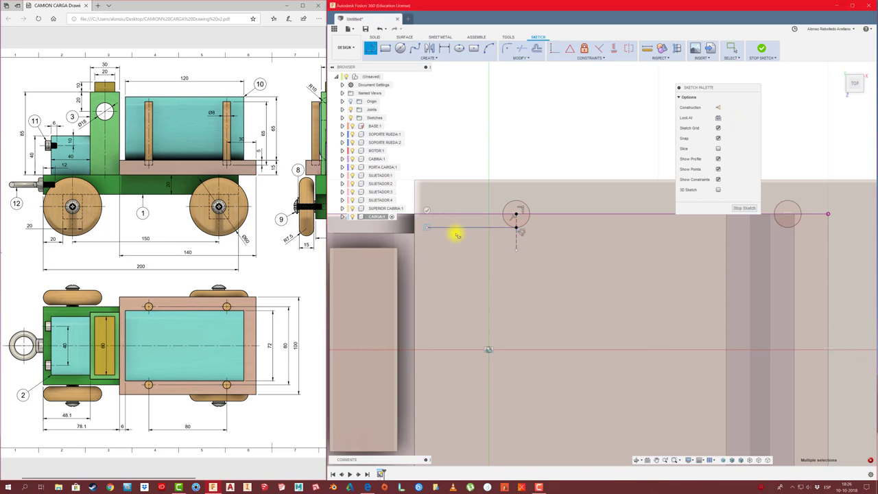
{"action": "scroll", "coordinate": [454, 231], "scroll_direction": "down", "scroll_amount": 2}
{"action": "scroll", "coordinate": [499, 235], "scroll_direction": "down", "scroll_amount": 2}
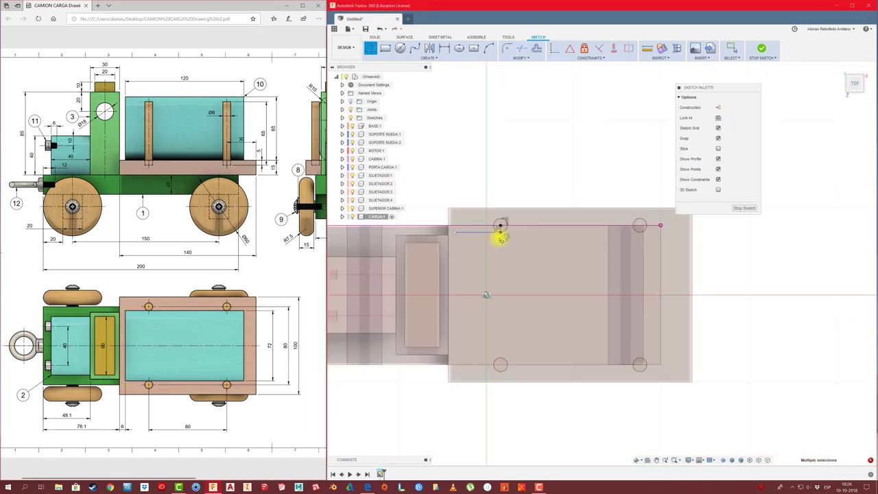
{"action": "left_click", "coordinate": [385, 48]}
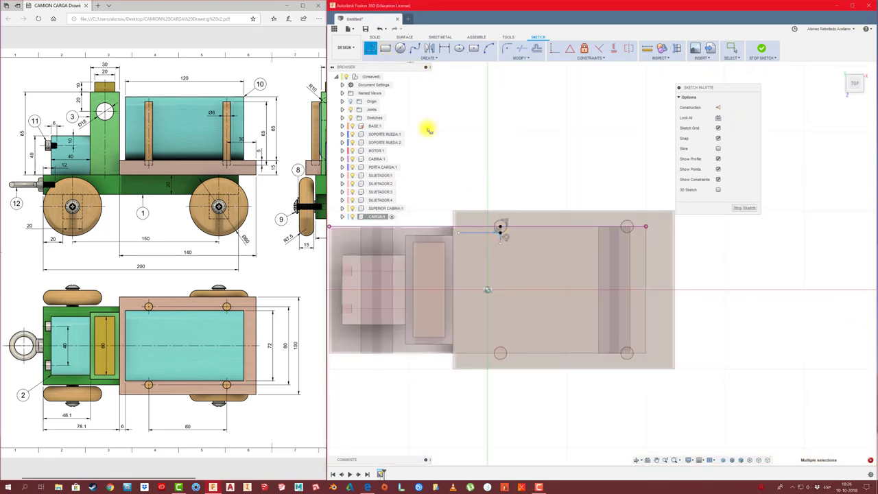
{"action": "left_click", "coordinate": [458, 232]}
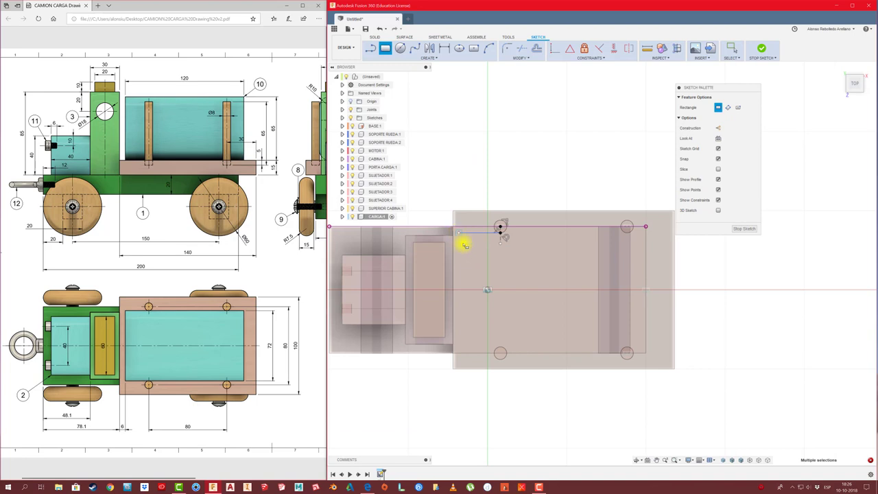
{"action": "left_click", "coordinate": [664, 347]}
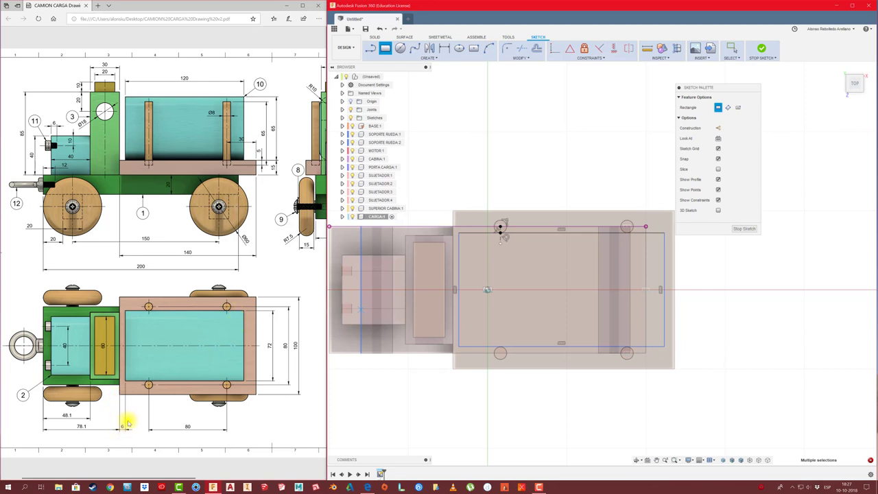
- Dimension the rectangle with a 6 mm left-edge offset and a 120 mm bottom length
{"action": "key", "text": "d"}
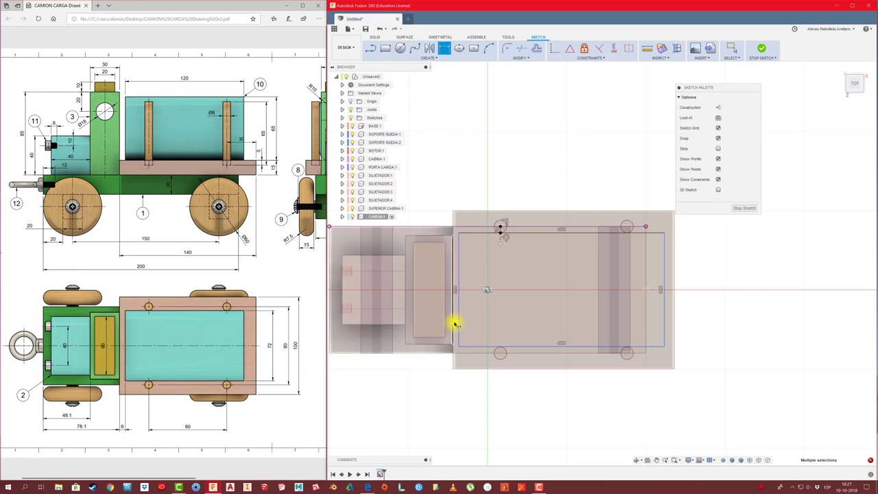
{"action": "left_click", "coordinate": [459, 325]}
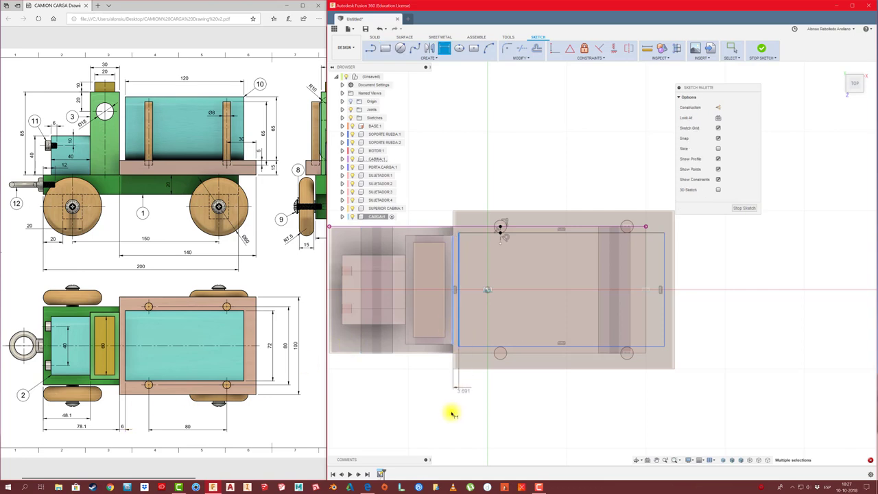
{"action": "left_click", "coordinate": [450, 413]}
{"action": "type", "text": "6"}
{"action": "key", "text": "Return"}
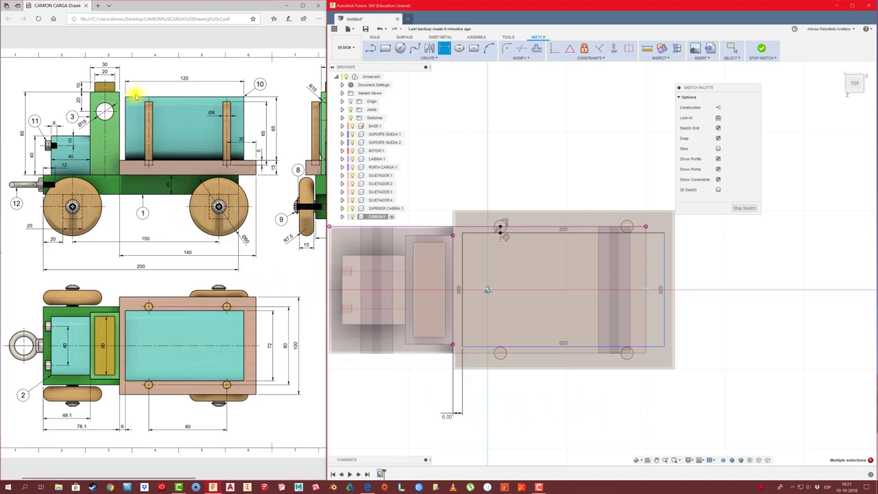
{"action": "left_click", "coordinate": [547, 347]}
{"action": "left_click", "coordinate": [552, 411]}
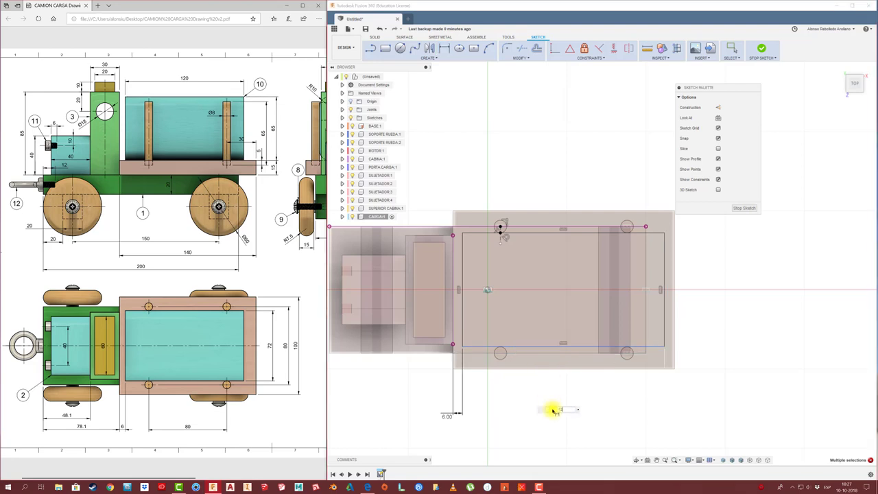
{"action": "key", "text": "Return"}
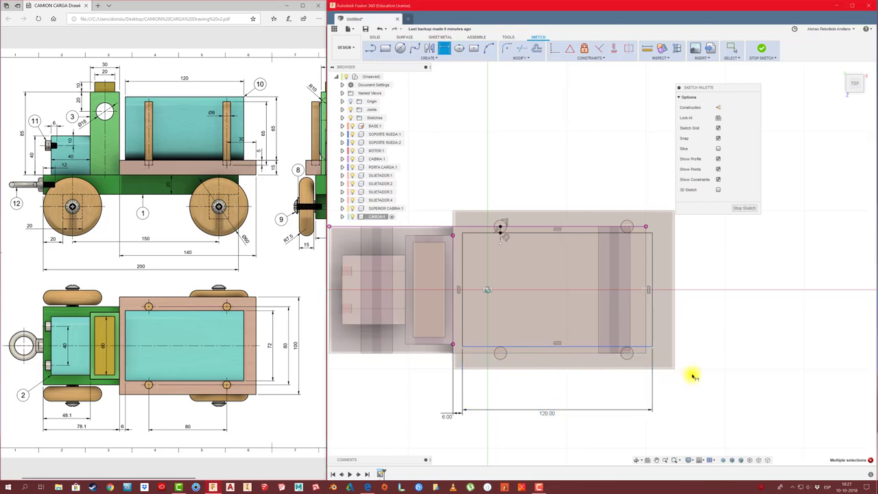
{"action": "scroll", "coordinate": [617, 349], "scroll_direction": "up", "scroll_amount": 1}
{"action": "scroll", "coordinate": [641, 352], "scroll_direction": "up", "scroll_amount": 3}
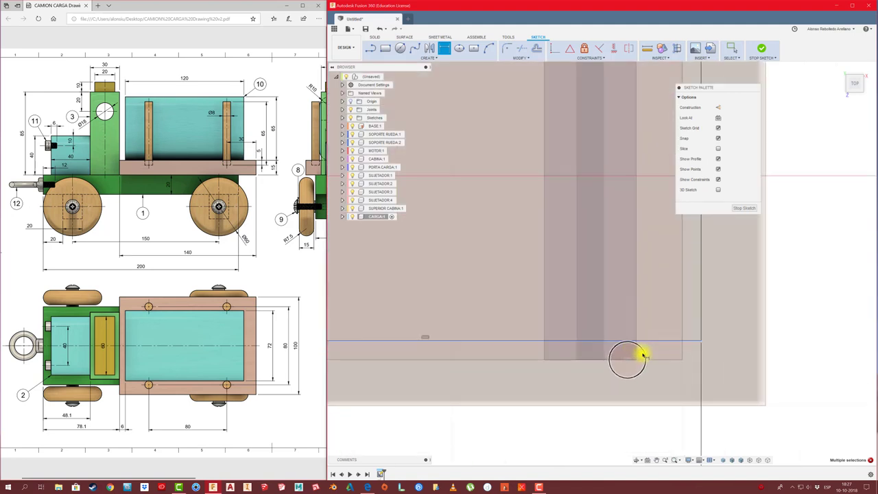
{"action": "scroll", "coordinate": [640, 353], "scroll_direction": "down", "scroll_amount": 2}
{"action": "scroll", "coordinate": [643, 355], "scroll_direction": "down", "scroll_amount": 2}
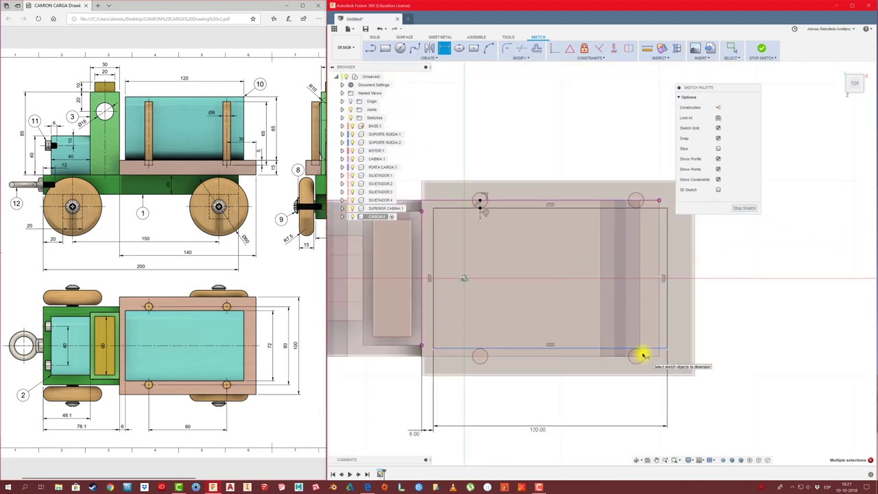
{"action": "scroll", "coordinate": [642, 355], "scroll_direction": "down", "scroll_amount": 1}
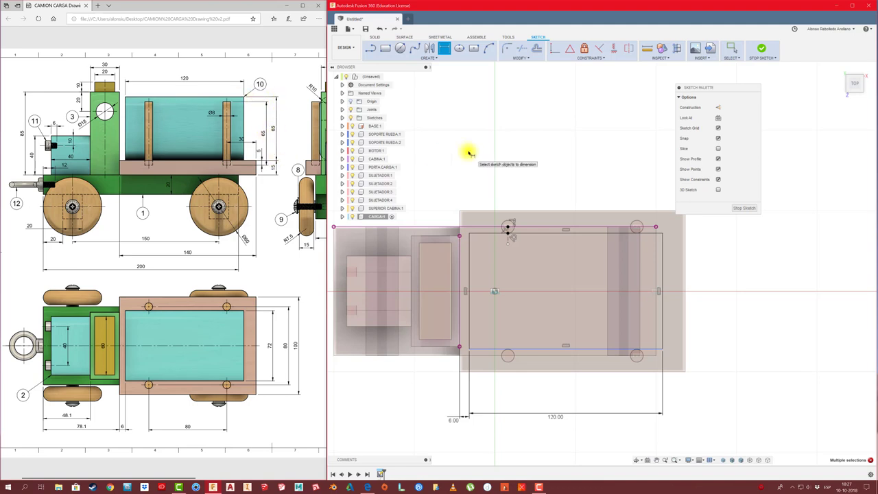
- Extrude the CARGA rectangle about 100 mm upward into a solid cargo block
{"action": "key", "text": "e"}
{"action": "left_click", "coordinate": [568, 291]}
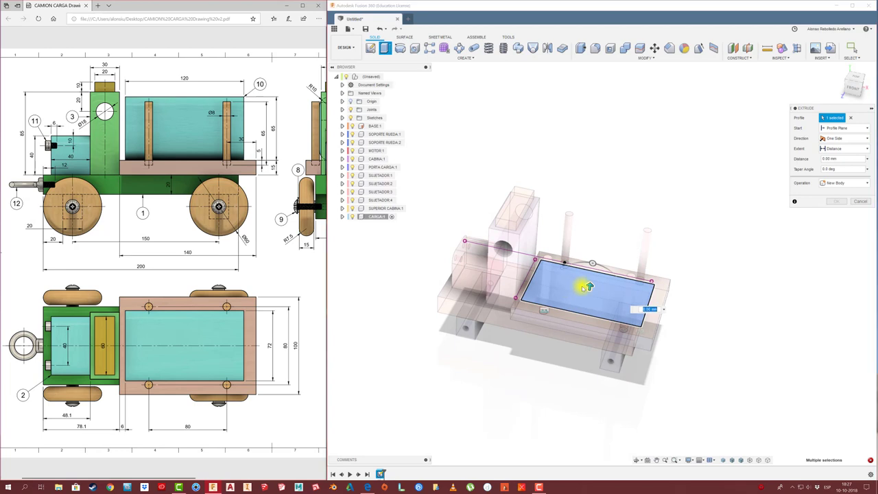
{"action": "type", "text": "100"}
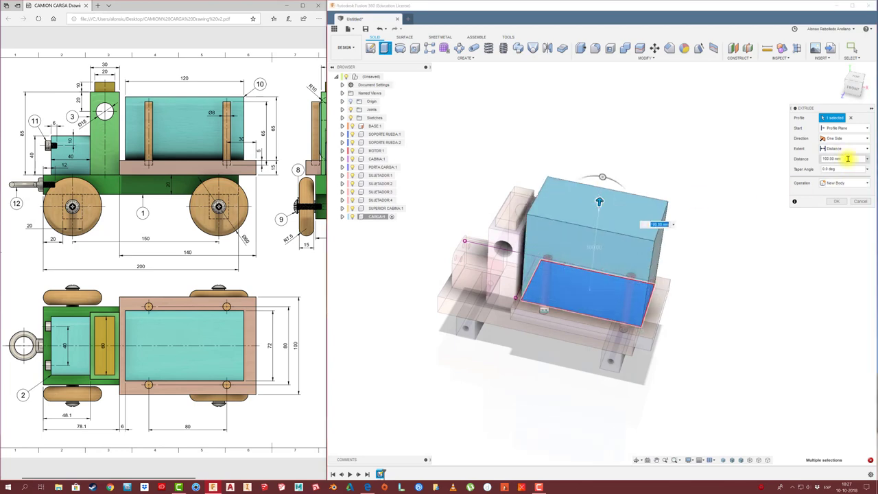
{"action": "type", "text": "65"}
{"action": "key", "text": "Return"}
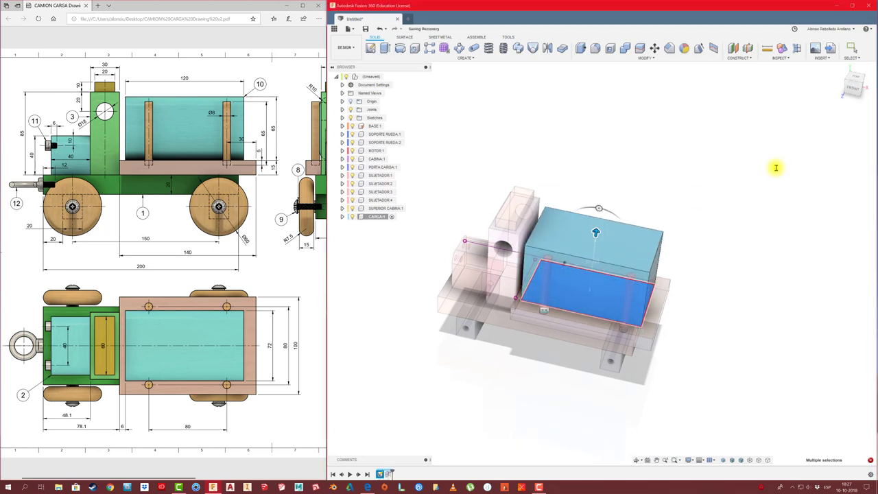
- Scroll through the reference PDF drawing to check the cargo block's dimensions
{"action": "left_click", "coordinate": [260, 259]}
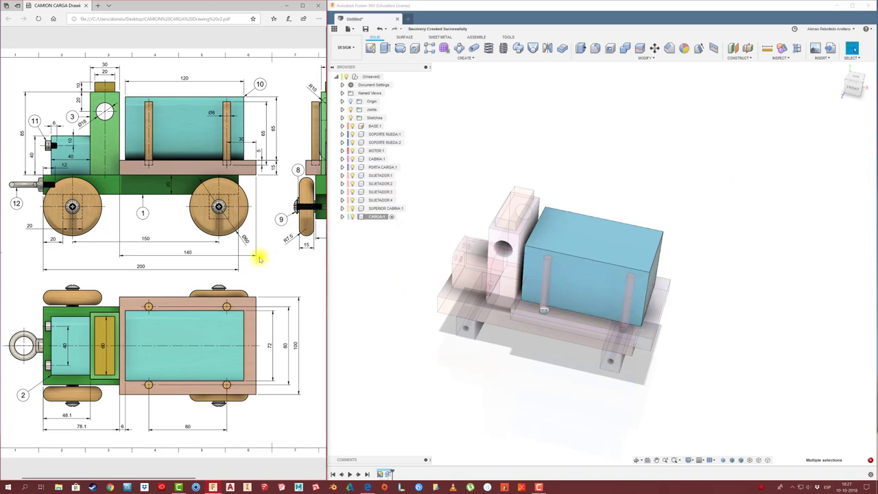
{"action": "scroll", "coordinate": [84, 252], "scroll_direction": "right", "scroll_amount": 2}
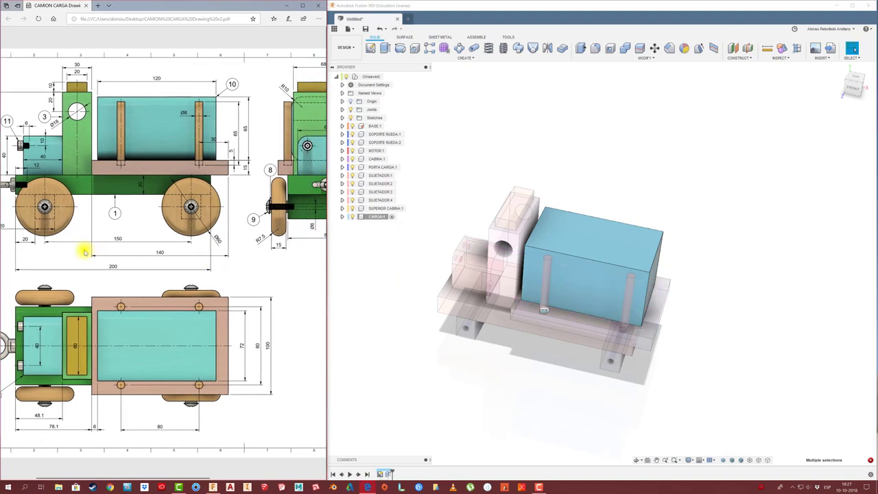
{"action": "scroll", "coordinate": [85, 253], "scroll_direction": "right", "scroll_amount": 1}
{"action": "scroll", "coordinate": [220, 270], "scroll_direction": "right", "scroll_amount": 1}
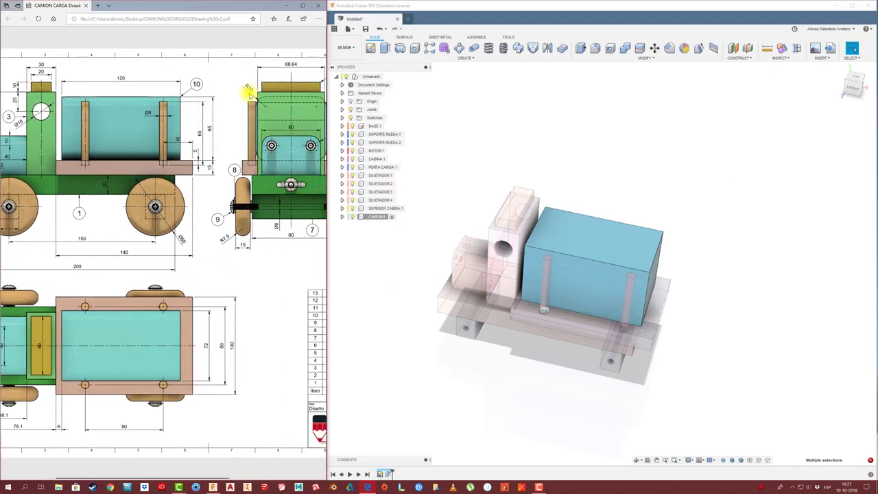
{"action": "scroll", "coordinate": [251, 96], "scroll_direction": "right", "scroll_amount": 1}
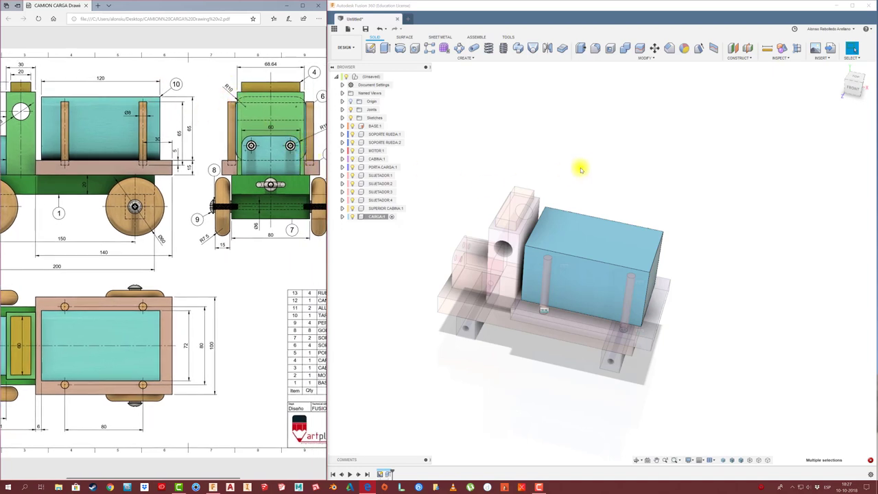
- Fillet the cargo block's top and bottom front edges at 10 mm, then reactivate the root assembly
{"action": "left_click", "coordinate": [594, 48]}
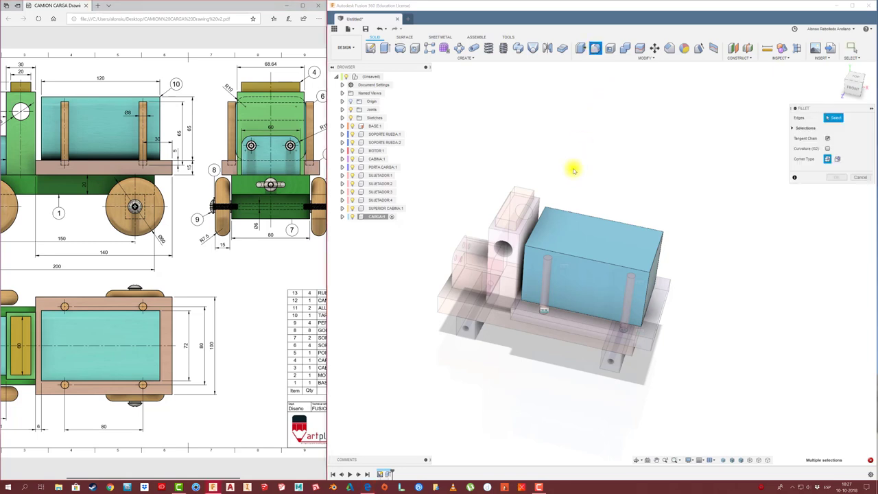
{"action": "middle_click_drag", "start_coordinate": [574, 170], "coordinate": [553, 263], "text": "shift"}
{"action": "left_click", "coordinate": [560, 264]}
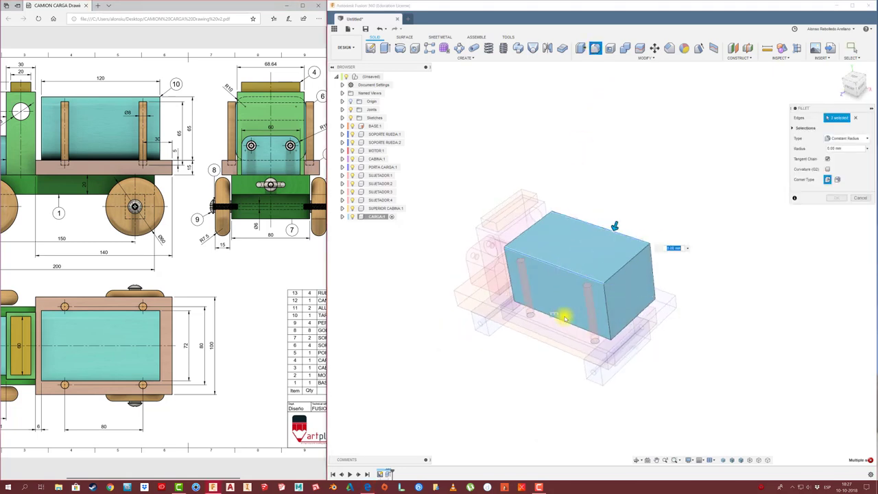
{"action": "mouse_move", "coordinate": [563, 317]}
{"action": "middle_mouse_down", "text": "shift"}
{"action": "mouse_move", "coordinate": [555, 290]}
{"action": "mouse_move", "coordinate": [544, 330]}
{"action": "middle_mouse_up", "text": "shift"}
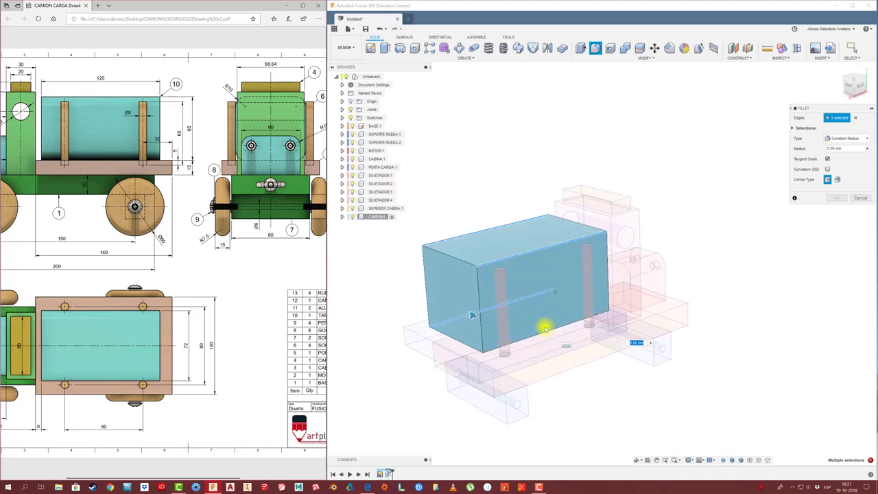
{"action": "left_click", "coordinate": [546, 332]}
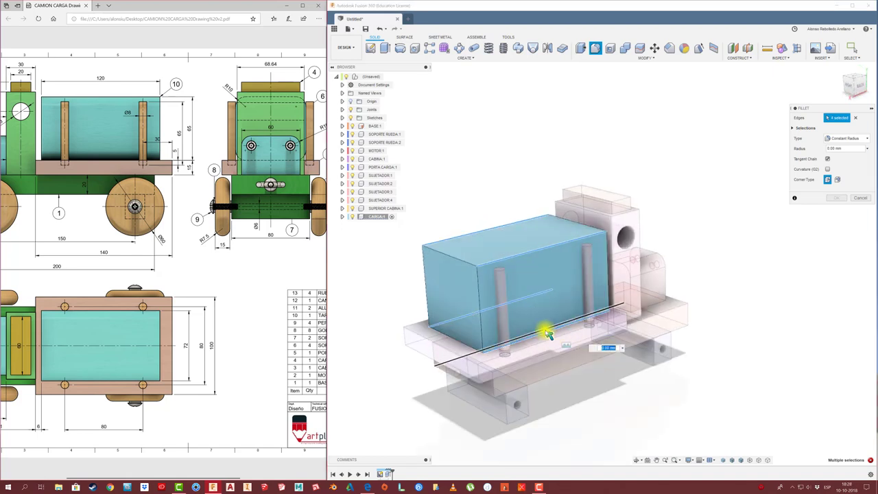
{"action": "left_click_drag", "start_coordinate": [547, 333], "coordinate": [545, 326]}
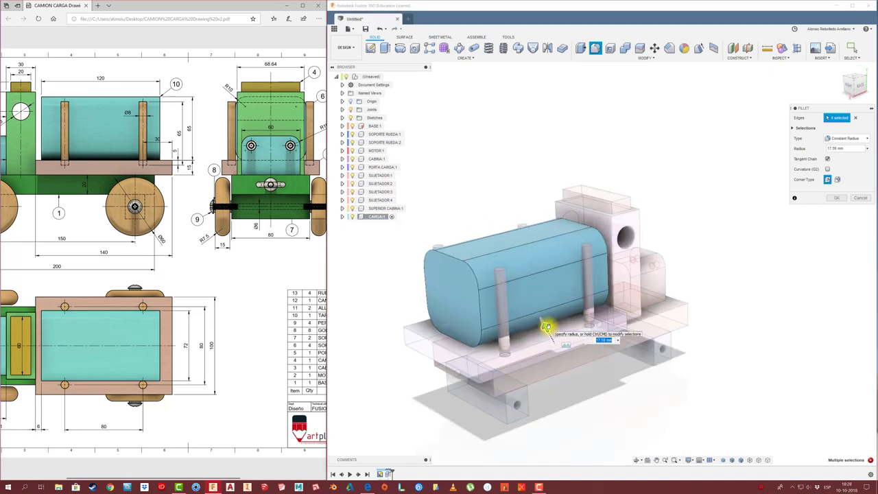
{"action": "key", "text": "Return"}
{"action": "left_click", "coordinate": [837, 199]}
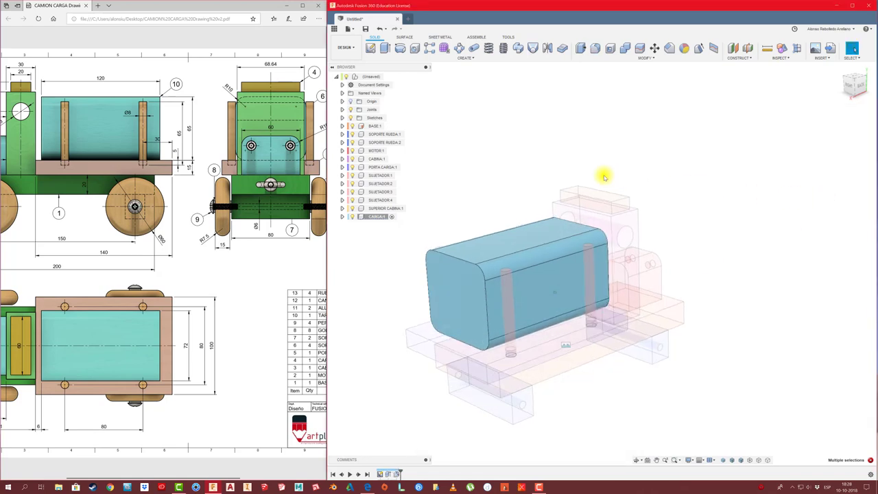
{"action": "left_click", "coordinate": [388, 78]}
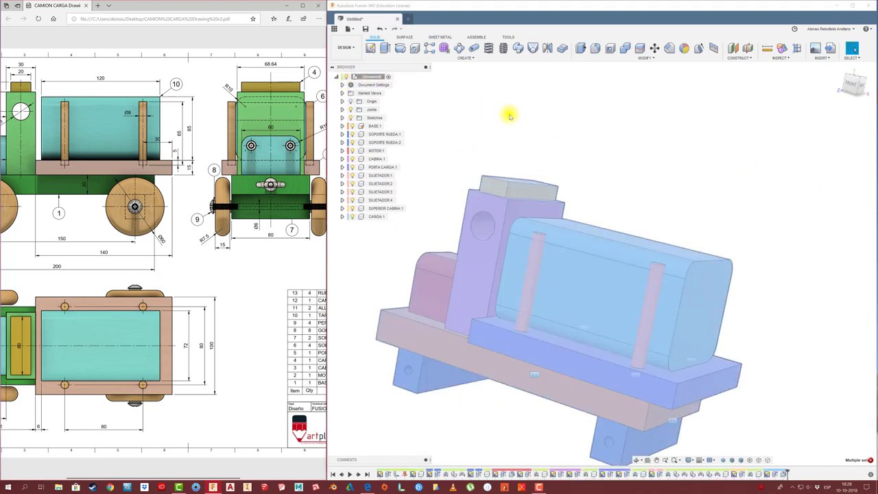
- Rigidly join the CARGA block to the cargo bed with an as-built joint and open the Save dialog
{"action": "left_click", "coordinate": [477, 37]}
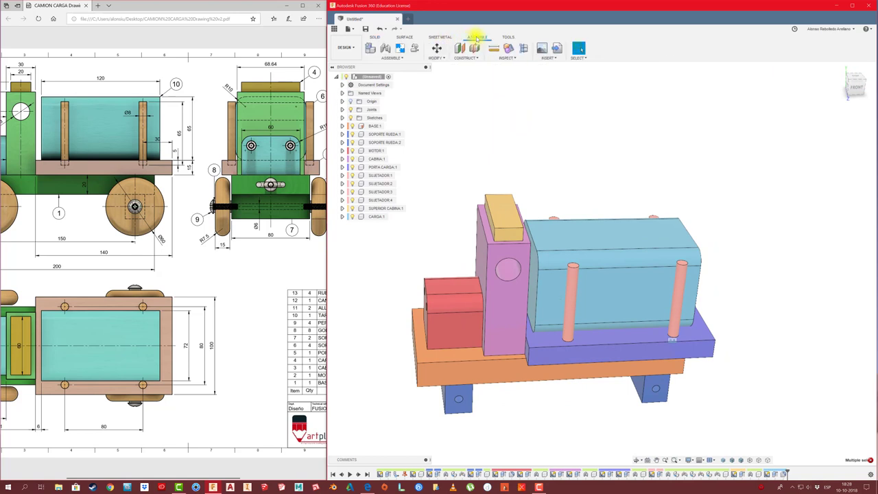
{"action": "left_click", "coordinate": [394, 57]}
{"action": "left_click", "coordinate": [408, 83]}
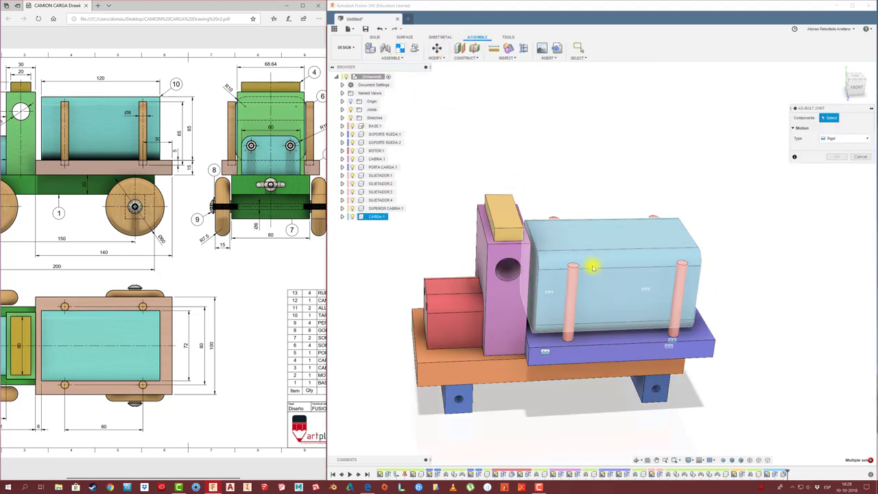
{"action": "left_click", "coordinate": [623, 320]}
{"action": "left_click", "coordinate": [633, 348]}
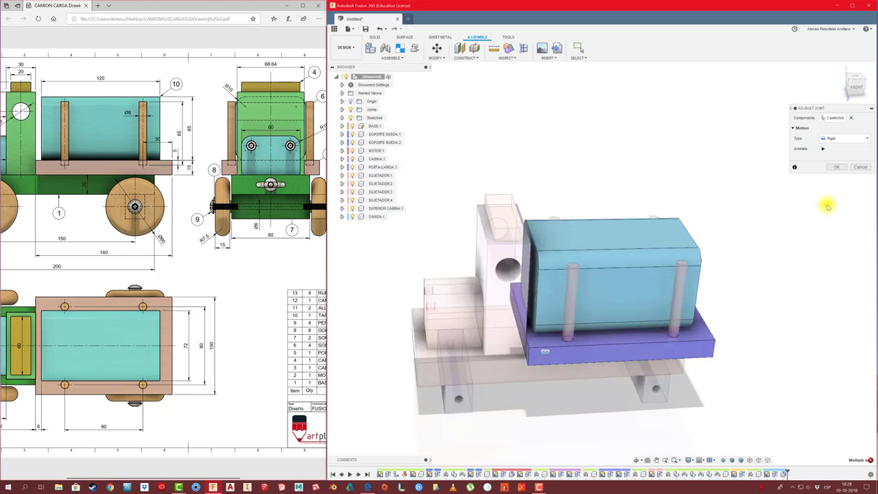
{"action": "left_click", "coordinate": [837, 167]}
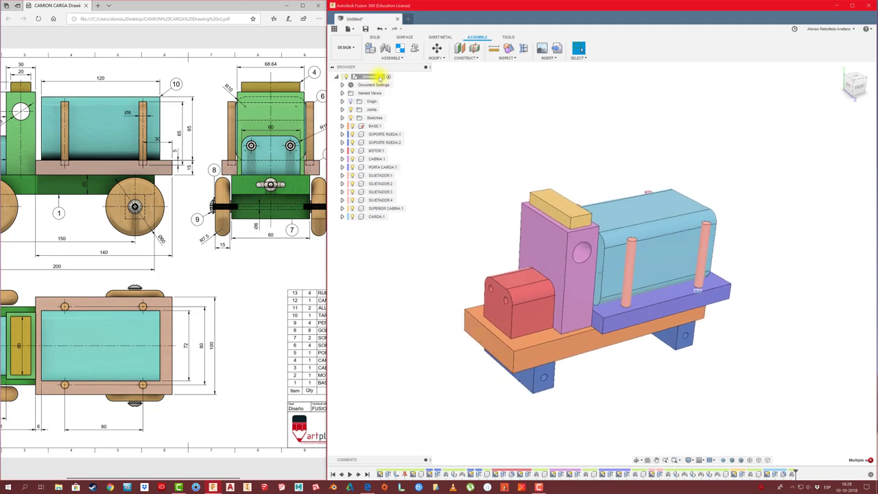
{"action": "left_click", "coordinate": [366, 29]}
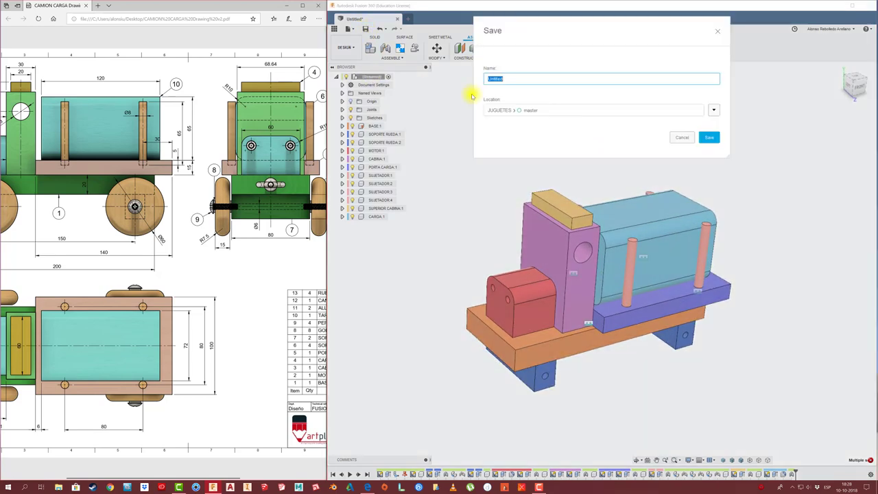
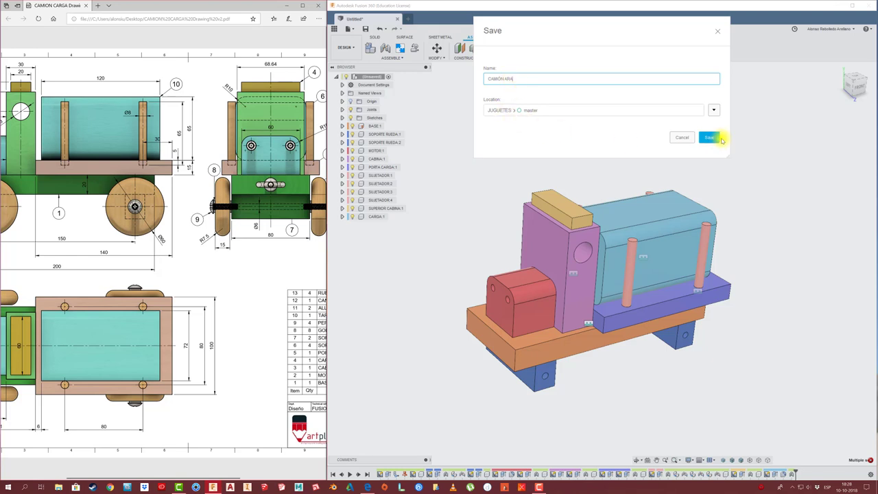
- Save the truck design as CAMION ARA in the JUGUETES > master location
{"action": "left_click", "coordinate": [714, 140]}
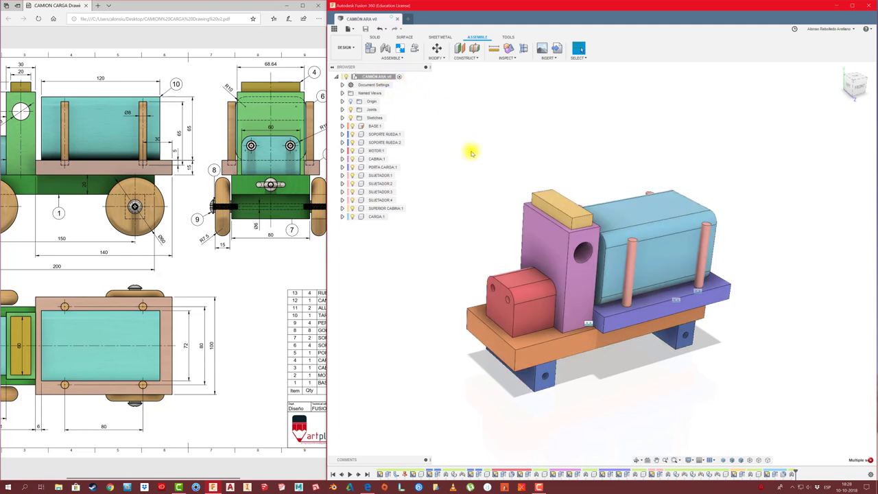
{"action": "left_click", "coordinate": [388, 77]}
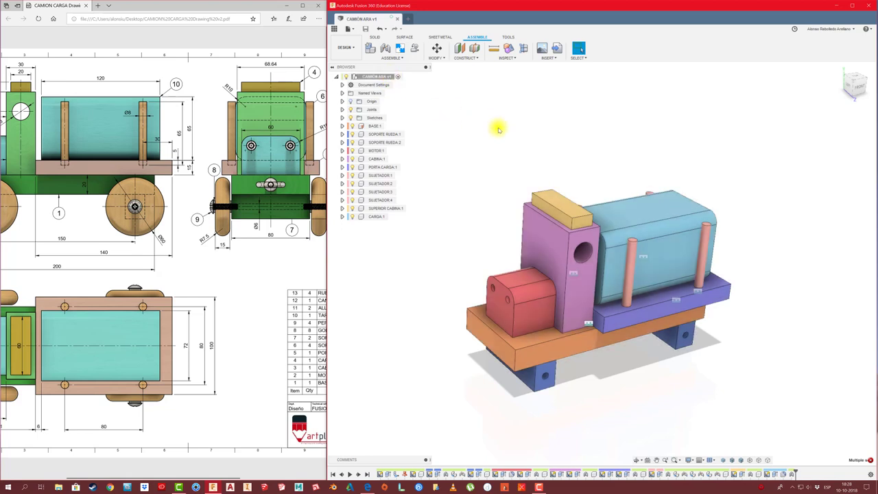
{"action": "scroll", "coordinate": [482, 199], "scroll_direction": "down", "scroll_amount": 1}
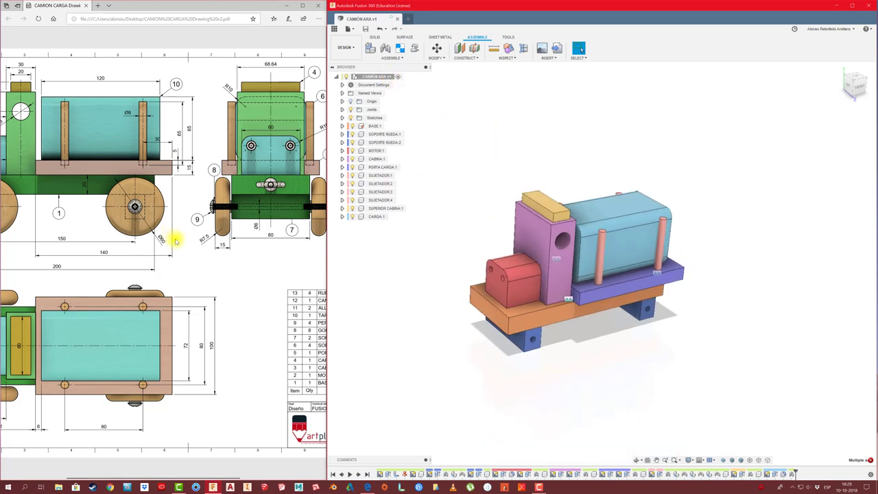
- Bring up the options for the top-level CAMION ARA assembly in the browser
{"action": "scroll", "coordinate": [240, 245], "scroll_direction": "left", "scroll_amount": 1}
{"action": "scroll", "coordinate": [295, 249], "scroll_direction": "left", "scroll_amount": 1}
{"action": "scroll", "coordinate": [240, 249], "scroll_direction": "left", "scroll_amount": 1}
{"action": "scroll", "coordinate": [190, 249], "scroll_direction": "left", "scroll_amount": 1}
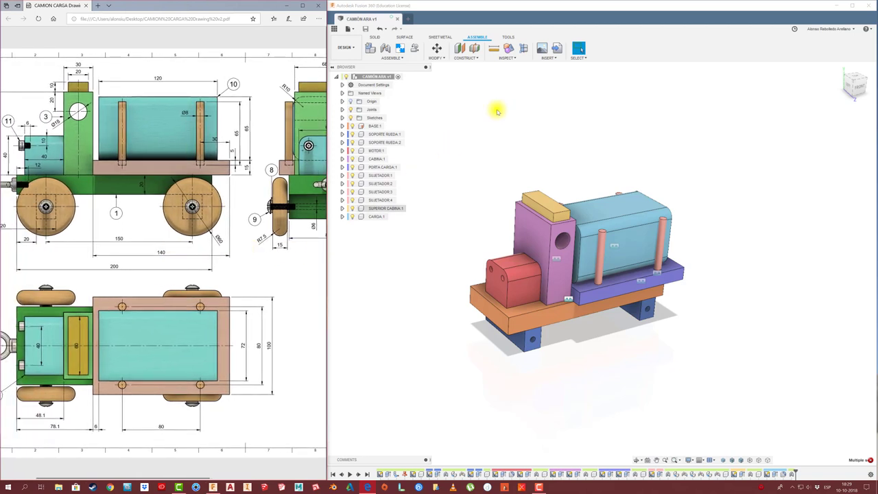
{"action": "left_click", "coordinate": [374, 77]}
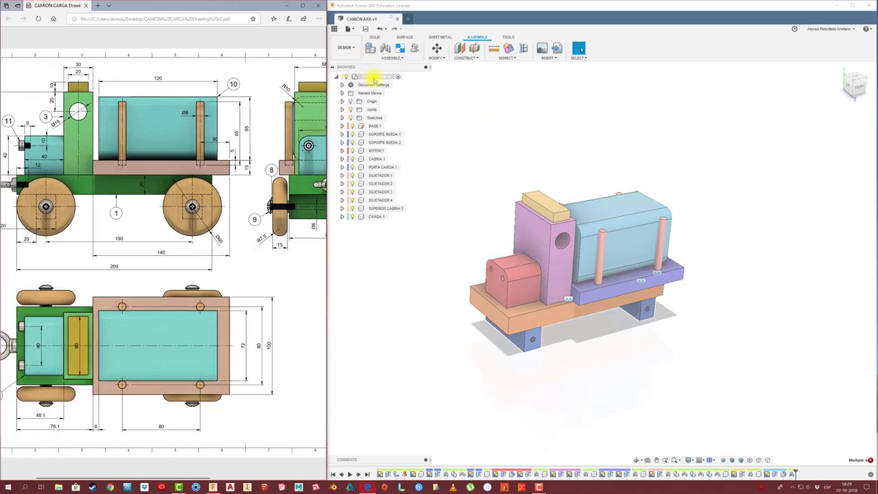
{"action": "right_click", "coordinate": [374, 77]}
- Add a new active component named RUEDA to the truck and begin a sketch in it
{"action": "left_click", "coordinate": [391, 84]}
{"action": "type", "text": "RUEDA"}
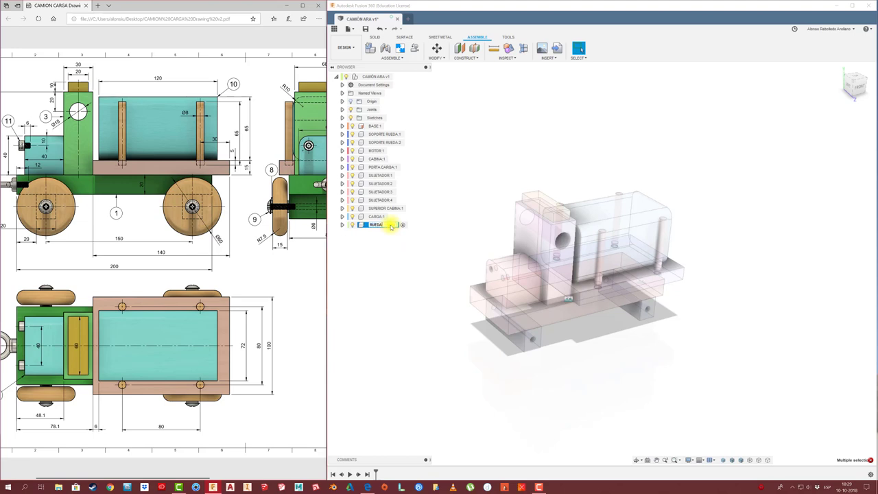
{"action": "left_click", "coordinate": [418, 274]}
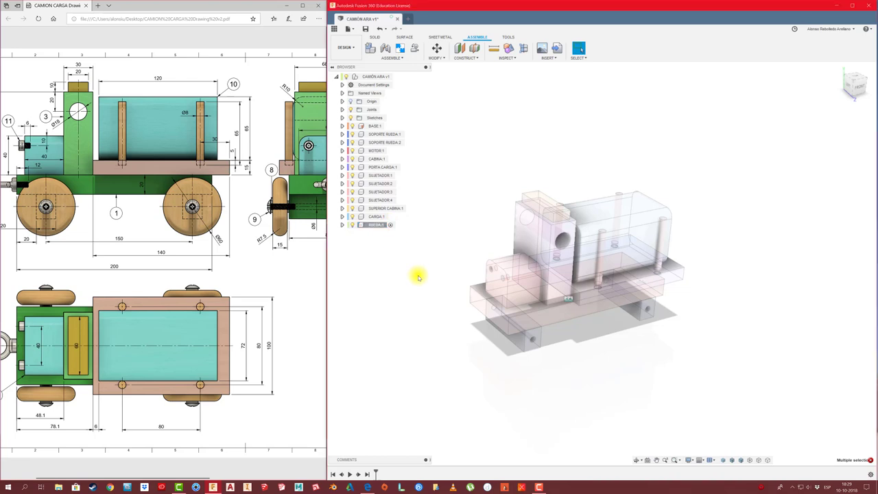
{"action": "left_click", "coordinate": [375, 38]}
{"action": "left_click", "coordinate": [371, 50]}
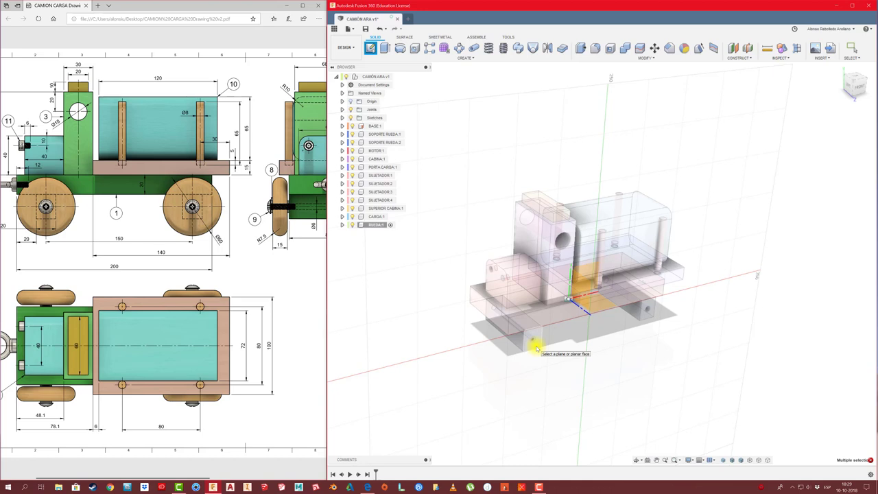
- On the front face, sketch a 60 mm diameter circle centred on the support hole
{"action": "left_click", "coordinate": [536, 348]}
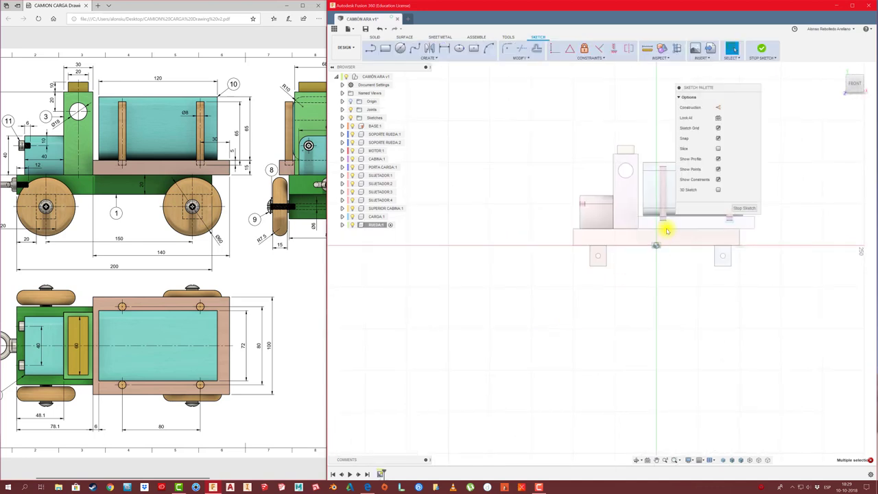
{"action": "left_click", "coordinate": [400, 48]}
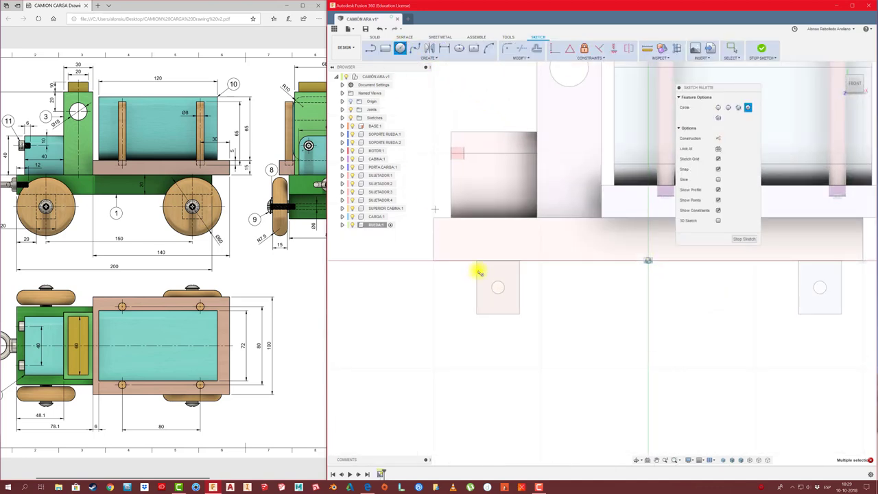
{"action": "left_click", "coordinate": [497, 289]}
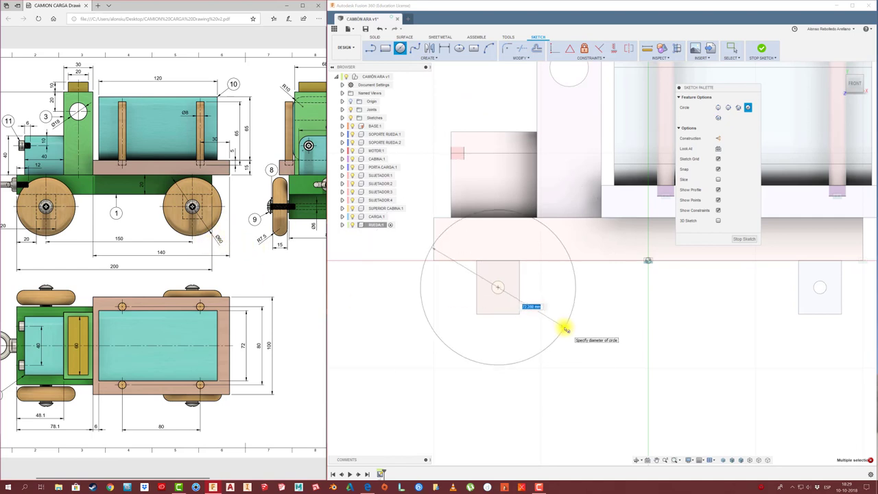
{"action": "type", "text": "0"}
{"action": "key", "text": "Tab"}
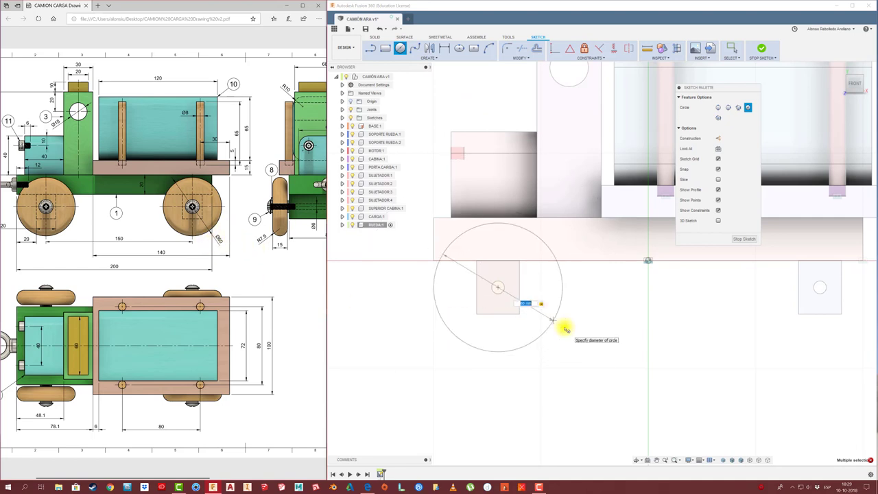
{"action": "key", "text": "Return"}
- Extrude both wheel profiles 25 mm to form the disc with its centre hole
{"action": "key", "text": "e"}
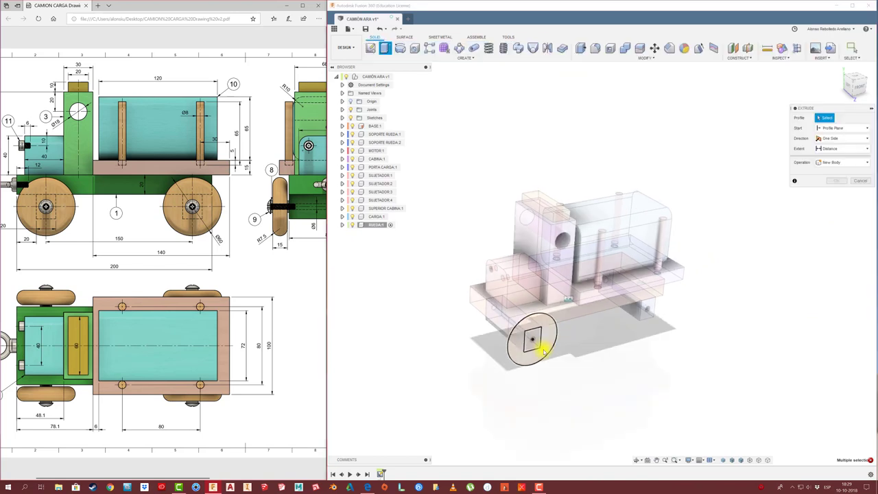
{"action": "left_click", "coordinate": [544, 351]}
{"action": "left_click", "coordinate": [539, 343]}
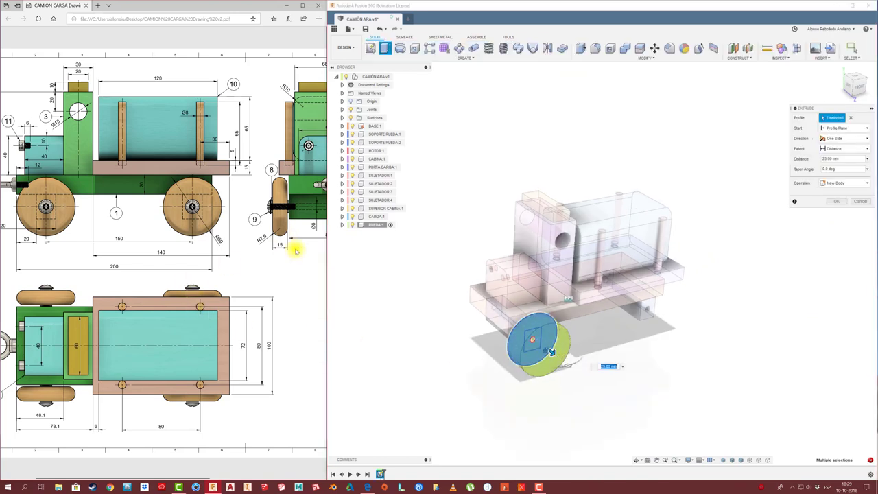
{"action": "key", "text": "Return"}
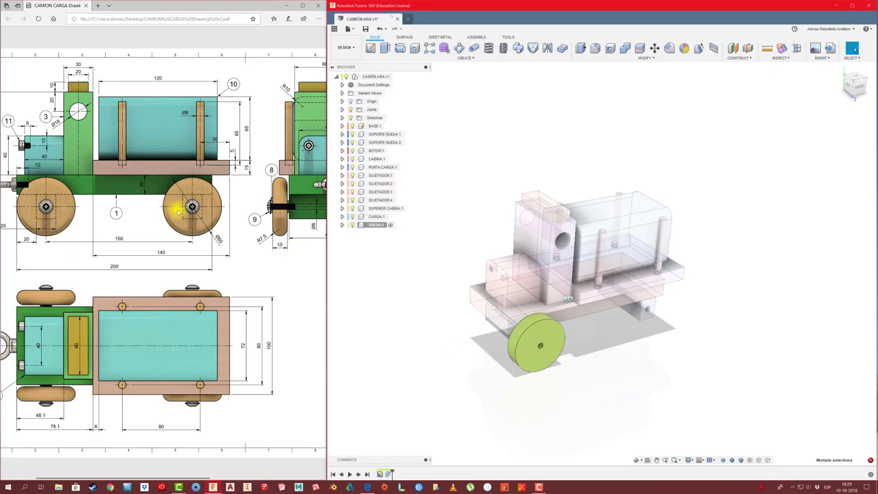
{"action": "scroll", "coordinate": [581, 312], "scroll_direction": "up", "scroll_amount": 3}
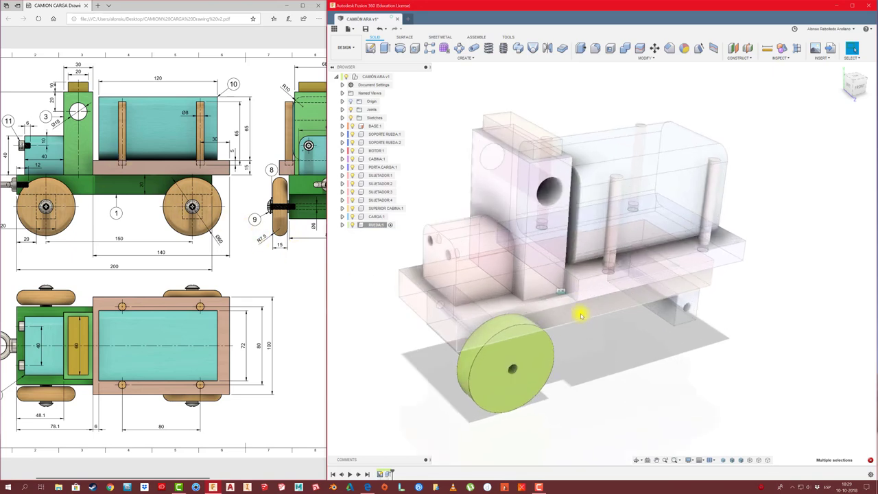
- Fillet the wheel's front and back rim edges with a 7.5 mm radius
{"action": "left_click", "coordinate": [595, 48]}
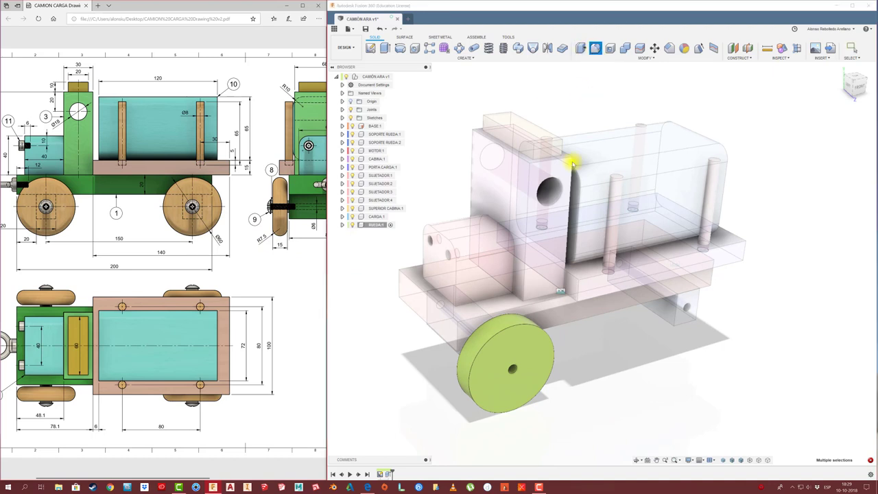
{"action": "left_click", "coordinate": [511, 318]}
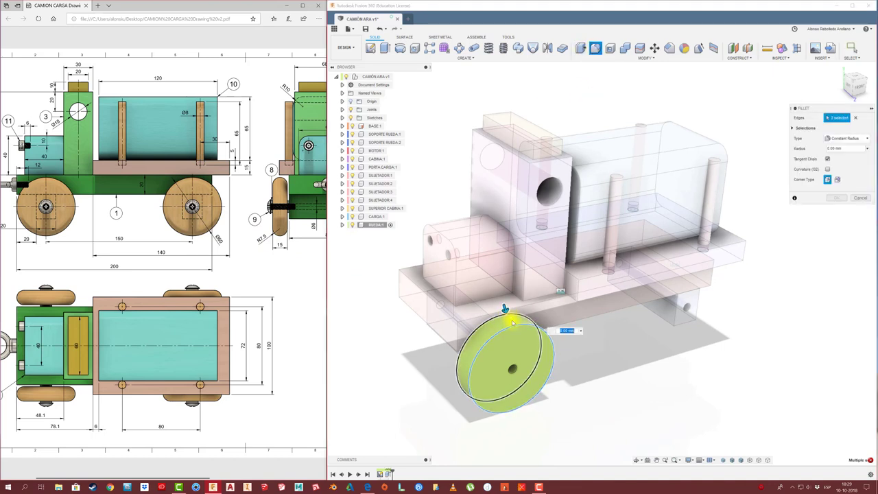
{"action": "left_click", "coordinate": [507, 315]}
{"action": "type", "text": "5"}
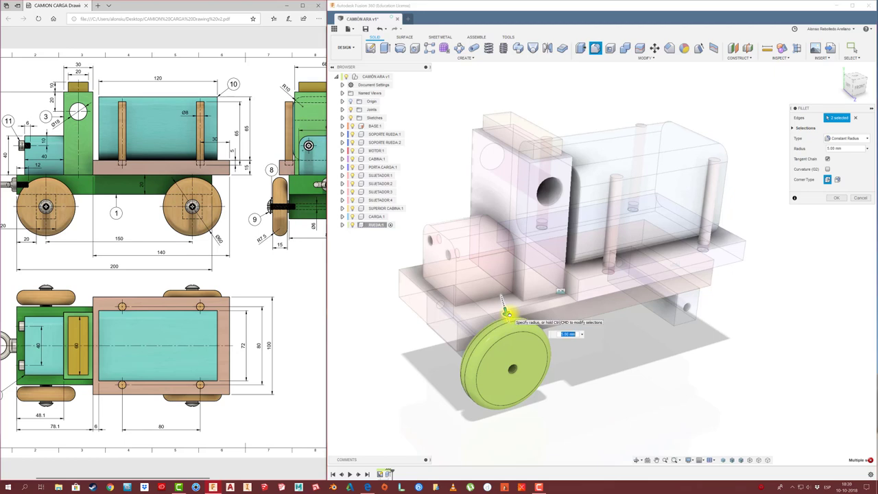
{"action": "type", "text": "7.5"}
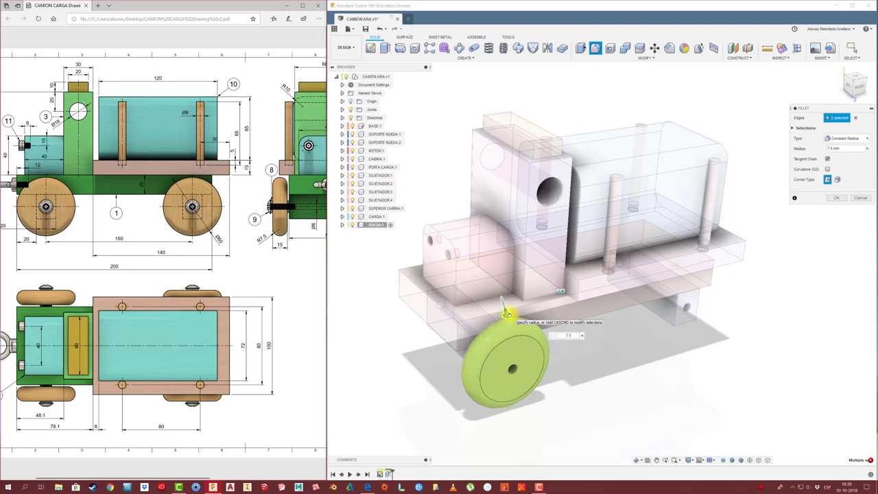
{"action": "key", "text": "Return"}
{"action": "scroll", "coordinate": [518, 314], "scroll_direction": "down", "scroll_amount": 3}
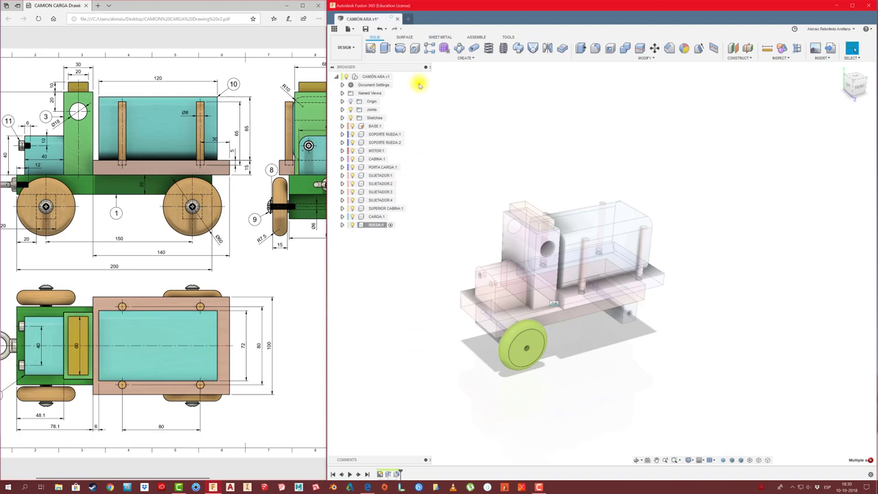
- Reactivate the root CAMION ARA v1 assembly and orbit to a front-top view of the truck
{"action": "left_click", "coordinate": [396, 79]}
{"action": "mouse_move", "coordinate": [480, 316]}
{"action": "middle_mouse_down", "text": "shift"}
{"action": "mouse_move", "coordinate": [506, 359]}
{"action": "mouse_move", "coordinate": [554, 367]}
{"action": "mouse_move", "coordinate": [508, 363]}
{"action": "mouse_move", "coordinate": [520, 366]}
{"action": "middle_mouse_up", "text": "shift"}
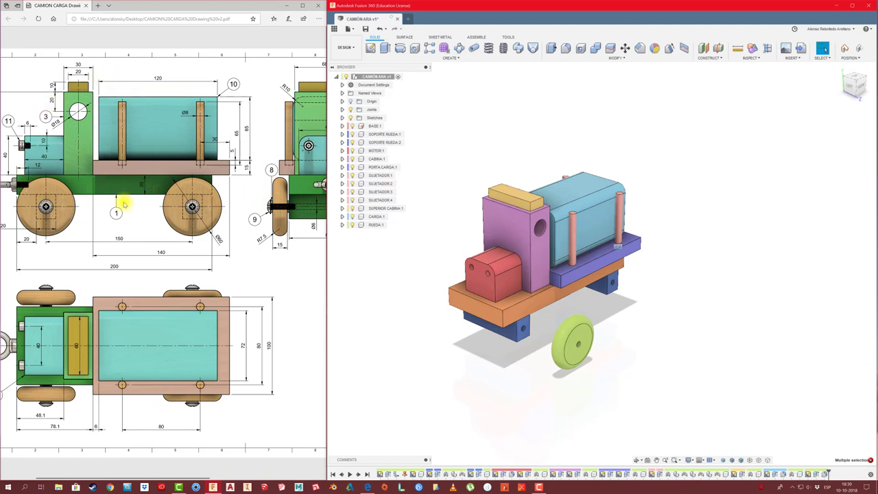
{"action": "scroll", "coordinate": [124, 200], "scroll_direction": "left", "scroll_amount": 3}
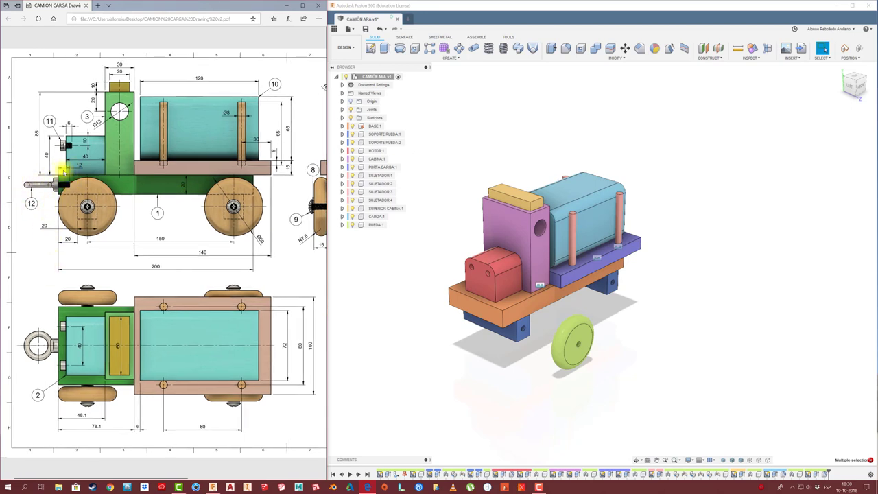
{"action": "left_click", "coordinate": [514, 109]}
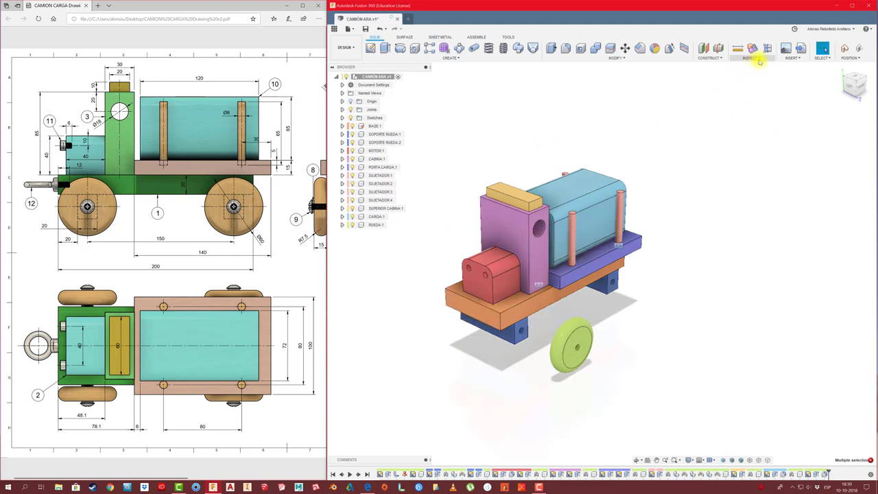
- Browse the McMaster-Carr catalog's Eyebolts to the Hoist Rings—For Lifting page
{"action": "left_click", "coordinate": [800, 48]}
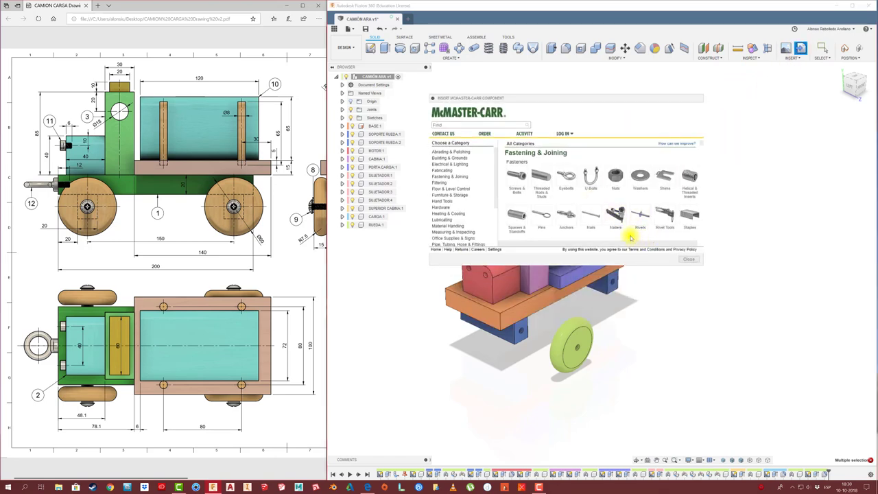
{"action": "left_click", "coordinate": [567, 177]}
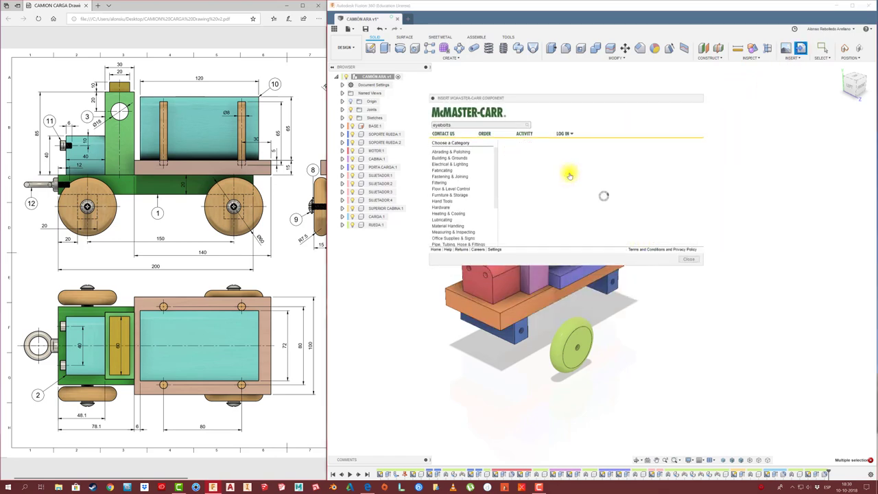
{"action": "left_click", "coordinate": [702, 261]}
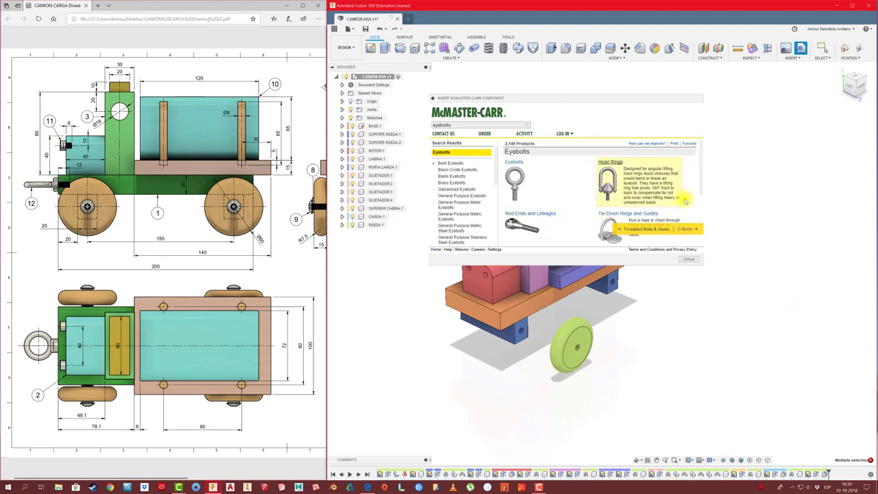
{"action": "scroll", "coordinate": [685, 201], "scroll_direction": "down", "scroll_amount": 3}
{"action": "scroll", "coordinate": [684, 201], "scroll_direction": "up", "scroll_amount": 3}
{"action": "left_click", "coordinate": [621, 184]}
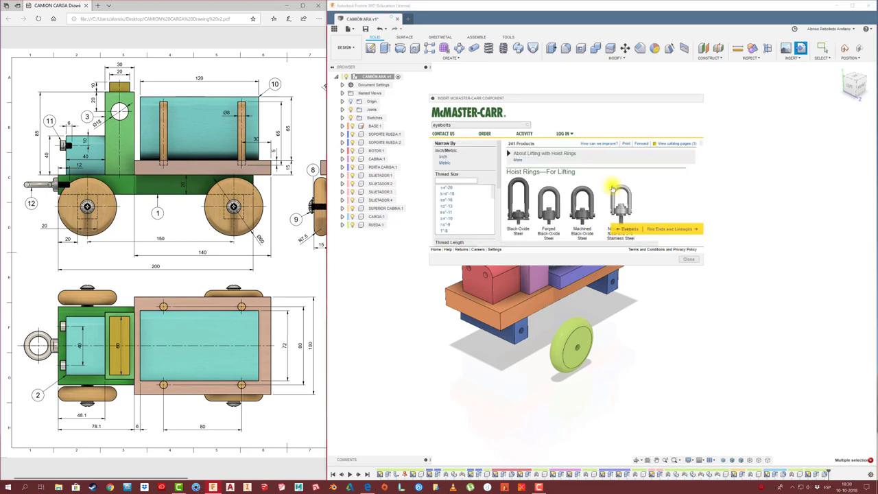
- Filter hoist rings to metric M8 forged steel, return to the listing, and enlarge the window
{"action": "left_click", "coordinate": [445, 163]}
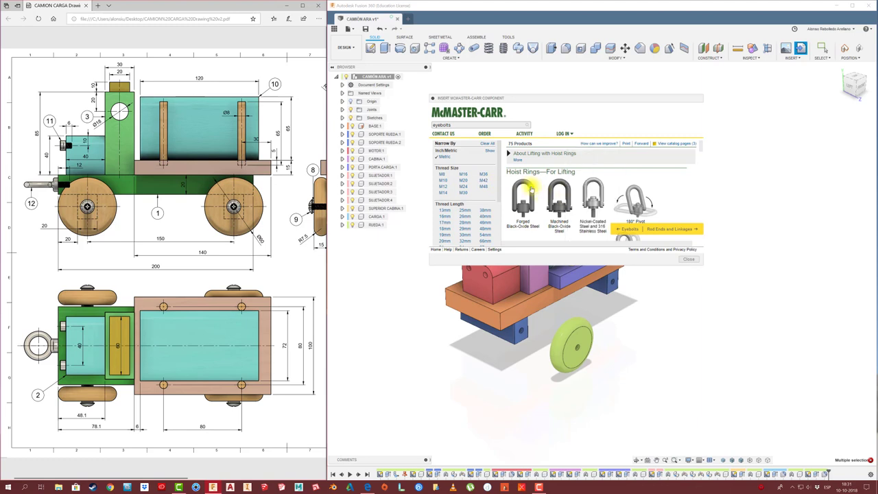
{"action": "left_click", "coordinate": [442, 176]}
{"action": "mouse_move", "coordinate": [523, 204]}
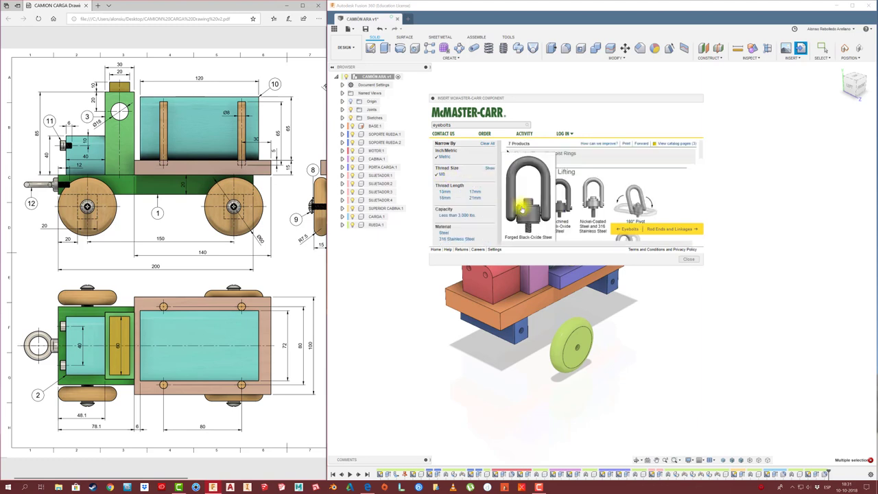
{"action": "left_click", "coordinate": [523, 208]}
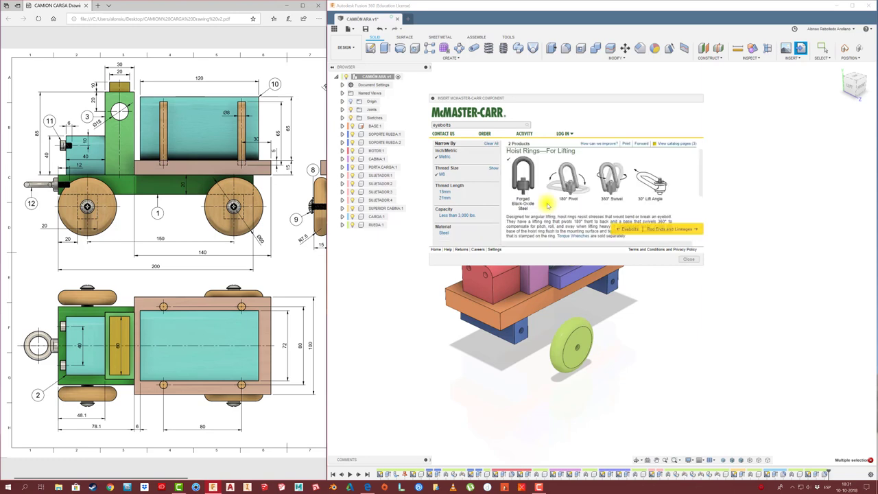
{"action": "left_click", "coordinate": [529, 186]}
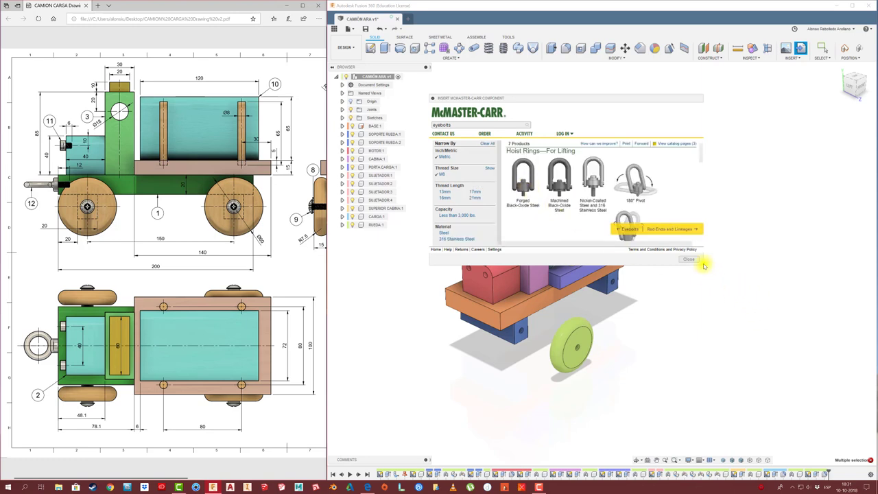
{"action": "left_click_drag", "start_coordinate": [700, 265], "coordinate": [795, 442]}
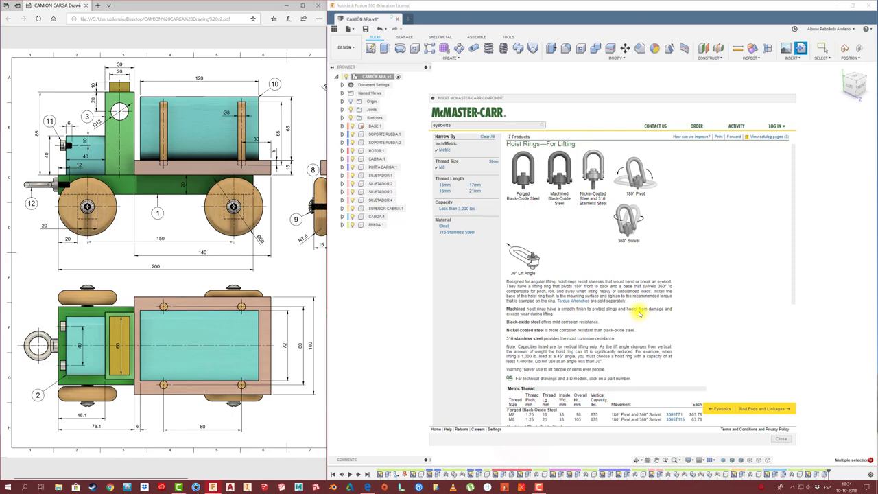
- Open the Forged Steel Hoist Ring product page and show its 3-D model format list
{"action": "scroll", "coordinate": [640, 313], "scroll_direction": "down", "scroll_amount": 1}
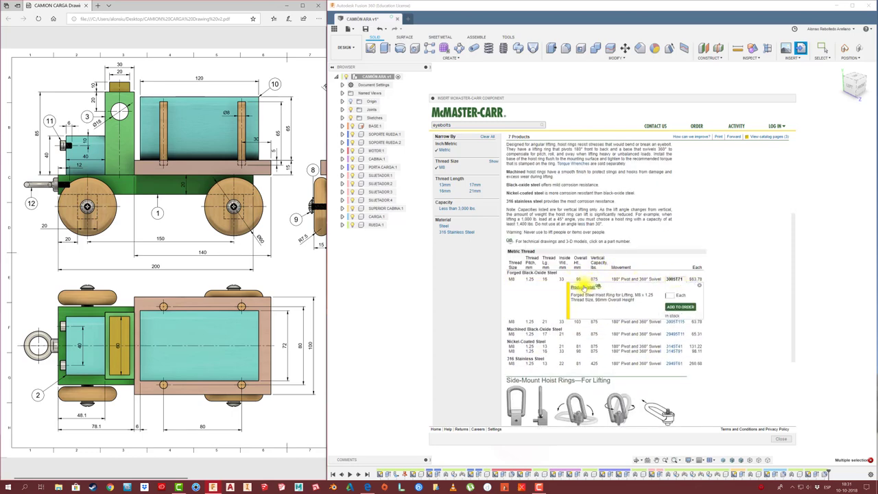
{"action": "left_click", "coordinate": [584, 287]}
{"action": "scroll", "coordinate": [623, 291], "scroll_direction": "down", "scroll_amount": 3}
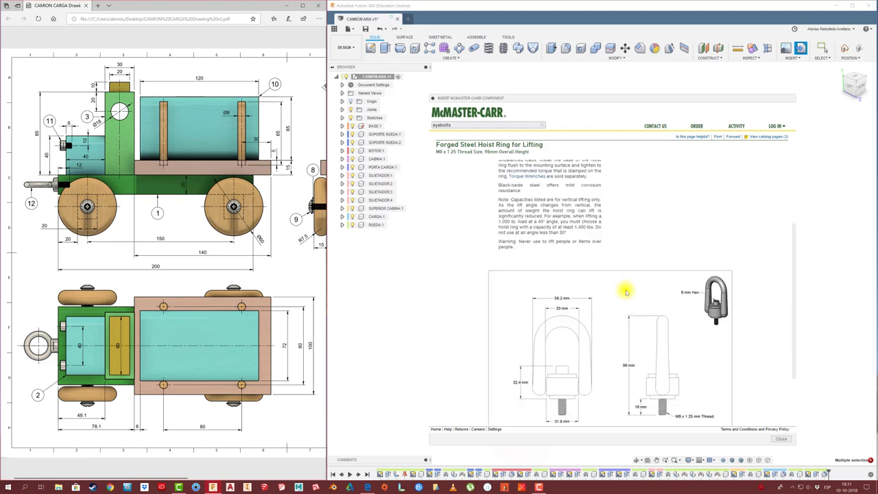
{"action": "scroll", "coordinate": [626, 293], "scroll_direction": "down", "scroll_amount": 2}
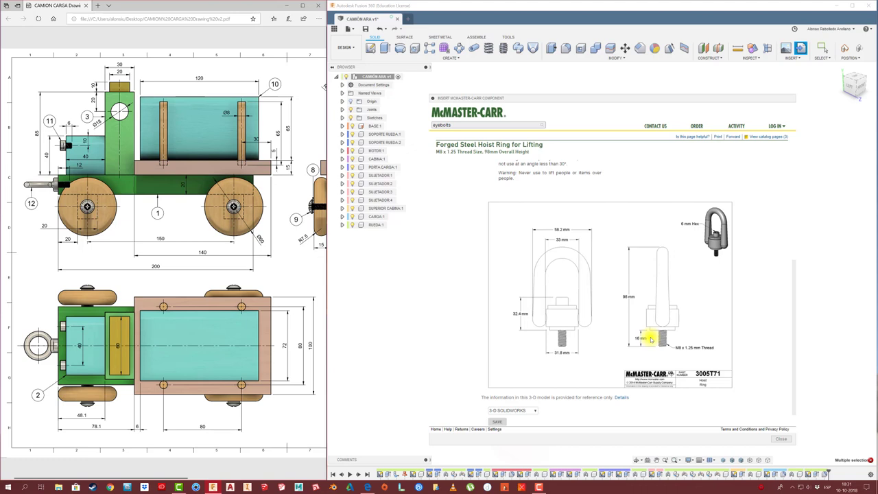
{"action": "scroll", "coordinate": [650, 338], "scroll_direction": "down", "scroll_amount": 1}
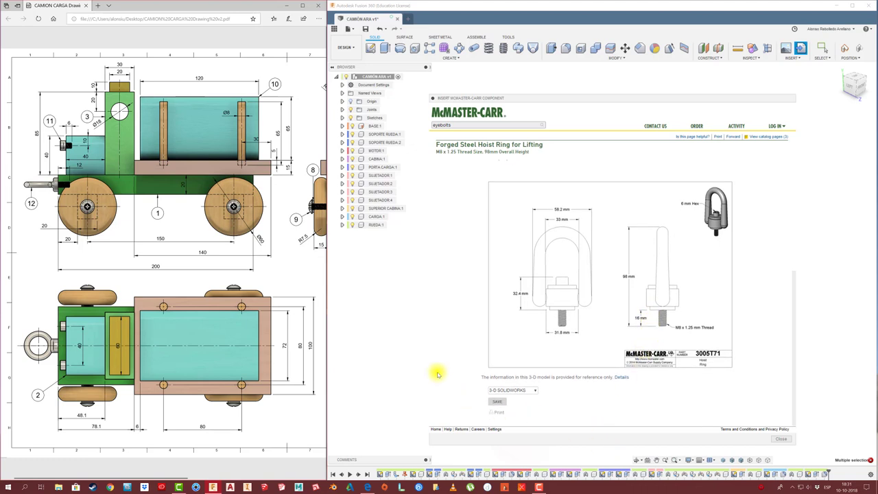
{"action": "left_click", "coordinate": [535, 391]}
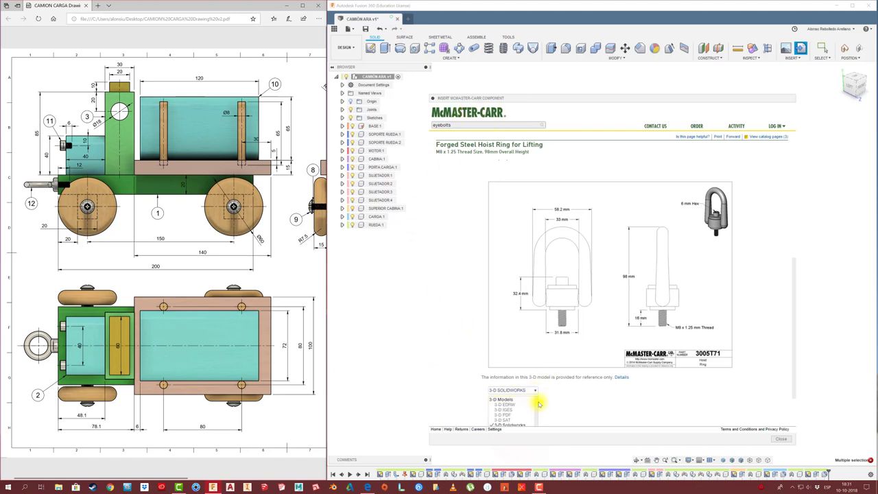
{"action": "scroll", "coordinate": [533, 400], "scroll_direction": "down", "scroll_amount": 1}
- Insert hoist ring 3005T71 as 3-D STEP and slide it -135 mm along X
{"action": "left_click", "coordinate": [506, 362]}
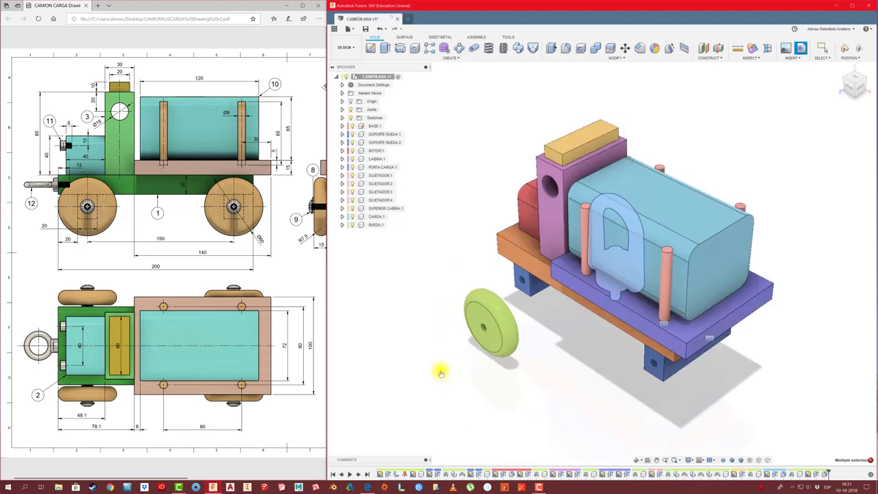
{"action": "middle_click_drag", "start_coordinate": [616, 340], "coordinate": [637, 334], "text": "shift"}
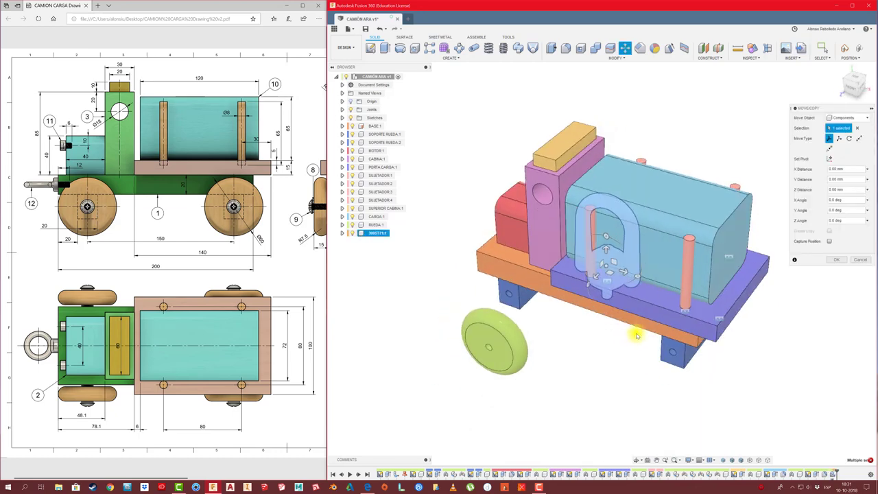
{"action": "middle_click_drag", "start_coordinate": [601, 276], "coordinate": [598, 285], "text": "shift"}
{"action": "left_click_drag", "start_coordinate": [598, 284], "coordinate": [446, 297]}
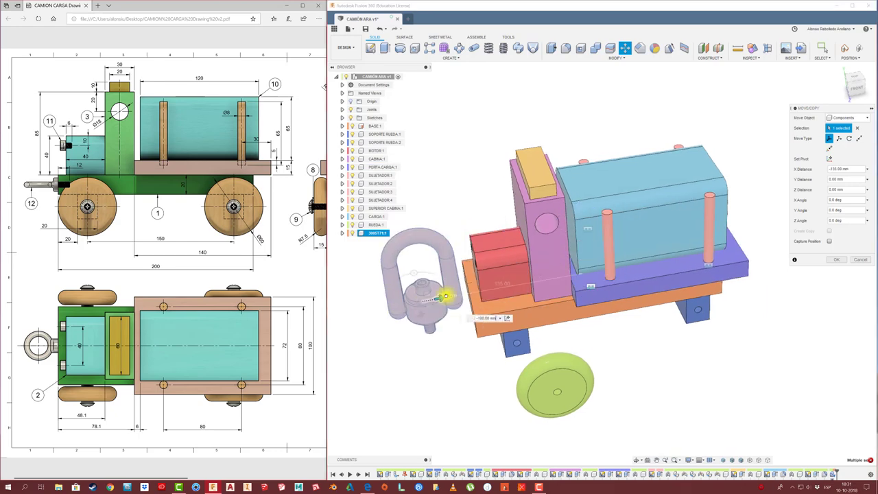
- Rotate the hoist ring 90° about Z and confirm the move
{"action": "mouse_move", "coordinate": [441, 308]}
{"action": "middle_mouse_down", "text": "shift"}
{"action": "mouse_move", "coordinate": [449, 337]}
{"action": "mouse_move", "coordinate": [474, 341]}
{"action": "middle_mouse_up", "text": "shift"}
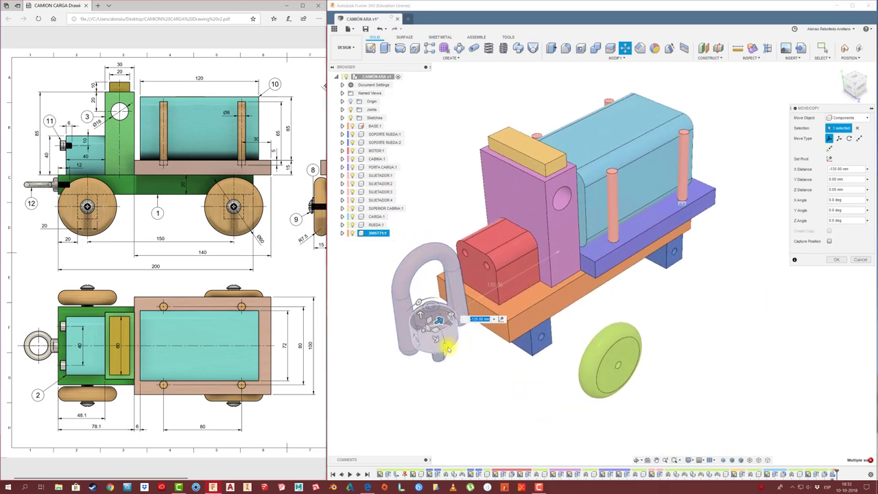
{"action": "mouse_move", "coordinate": [449, 347]}
{"action": "left_mouse_down"}
{"action": "mouse_move", "coordinate": [416, 312]}
{"action": "mouse_move", "coordinate": [394, 347]}
{"action": "left_mouse_up"}
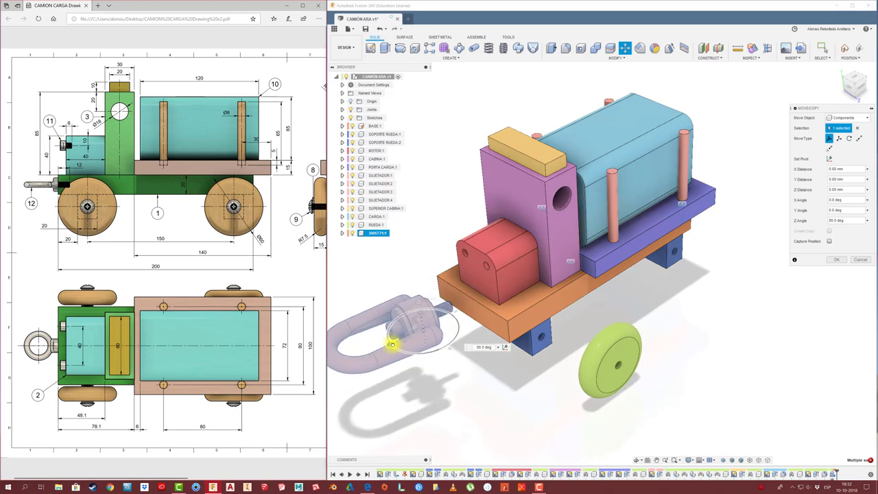
{"action": "scroll", "coordinate": [394, 357], "scroll_direction": "down", "scroll_amount": 2}
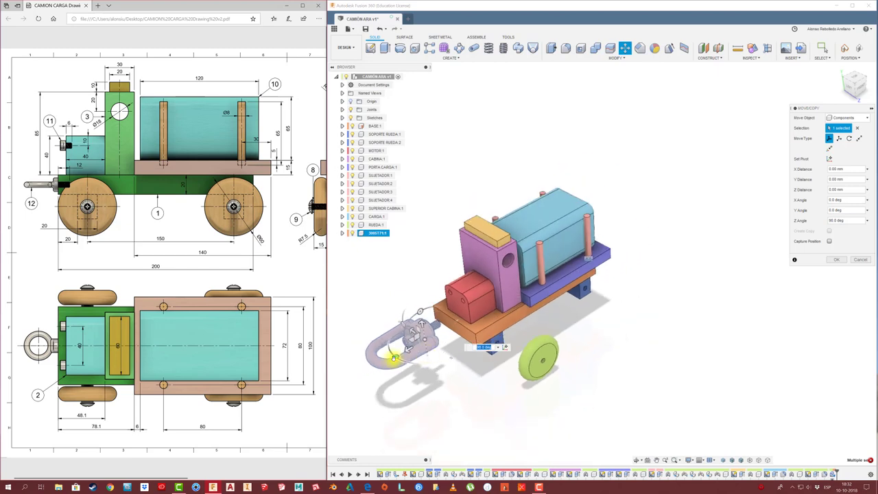
{"action": "mouse_move", "coordinate": [401, 365]}
{"action": "middle_mouse_down", "text": "shift"}
{"action": "mouse_move", "coordinate": [437, 353]}
{"action": "mouse_move", "coordinate": [435, 345]}
{"action": "middle_mouse_up", "text": "shift"}
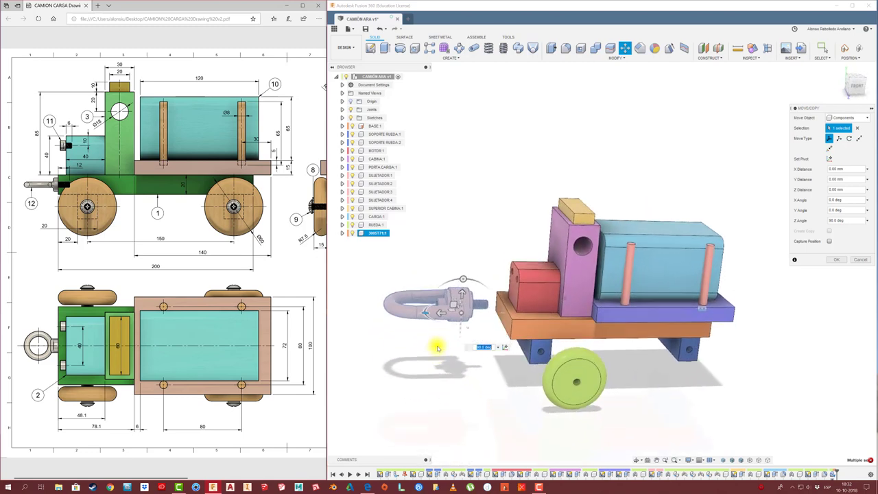
{"action": "left_click", "coordinate": [858, 260]}
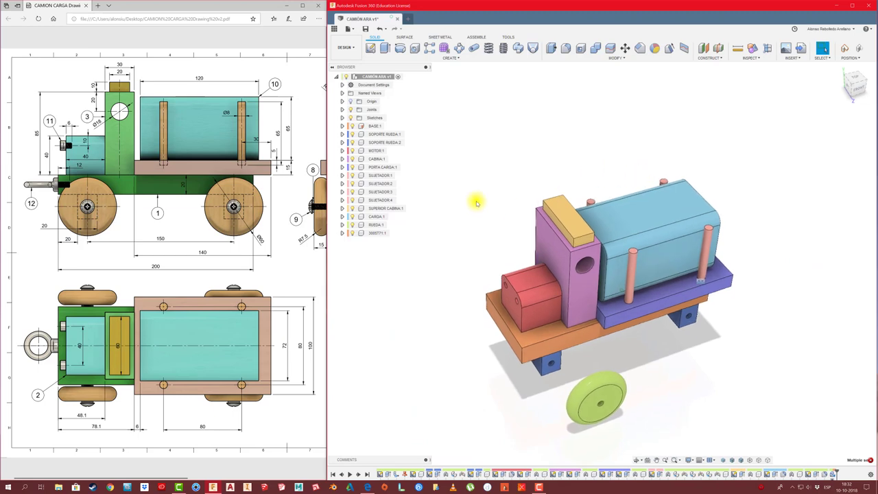
- Delete the 3005T71:1 hoist ring component from the assembly, accepting the deletion warning
{"action": "left_click", "coordinate": [377, 233]}
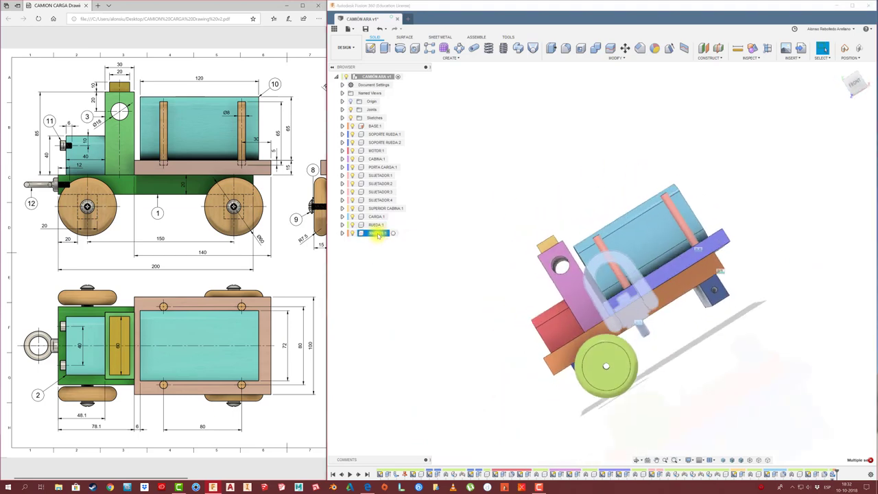
{"action": "right_click", "coordinate": [377, 235]}
{"action": "left_click", "coordinate": [397, 377]}
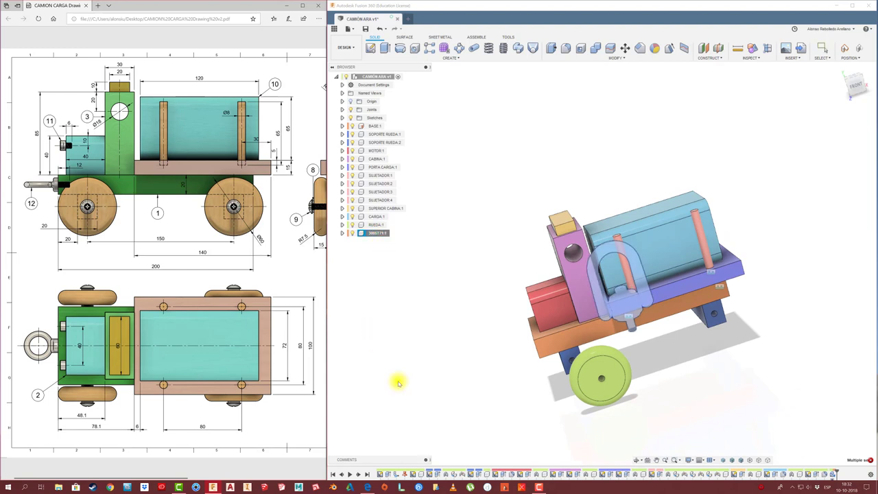
{"action": "left_click", "coordinate": [580, 259]}
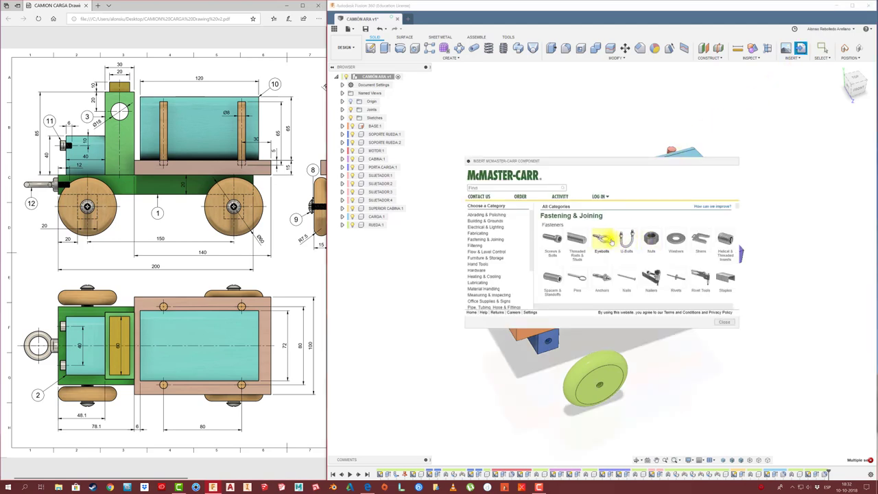
- Browse McMaster-Carr Eyebolts filtered to metric M6 and enlarge the catalog window
{"action": "left_click", "coordinate": [608, 239]}
{"action": "left_click", "coordinate": [553, 246]}
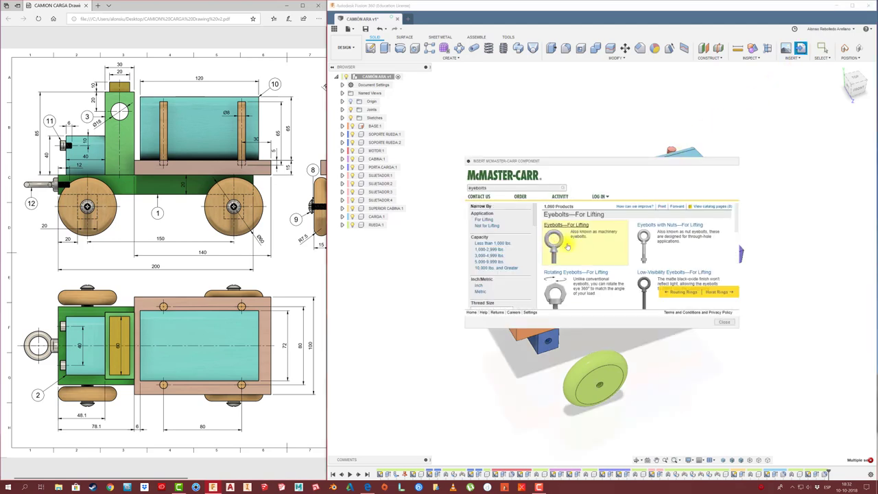
{"action": "scroll", "coordinate": [553, 246], "scroll_direction": "down", "scroll_amount": 1}
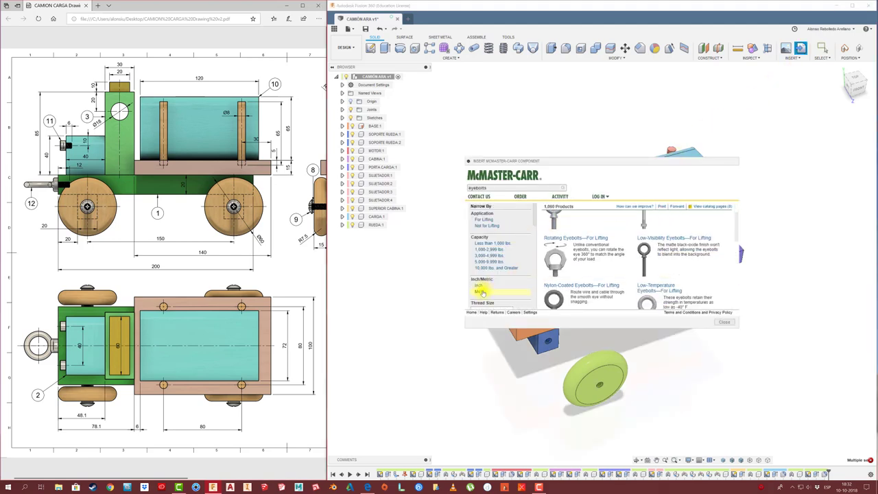
{"action": "left_click", "coordinate": [483, 293]}
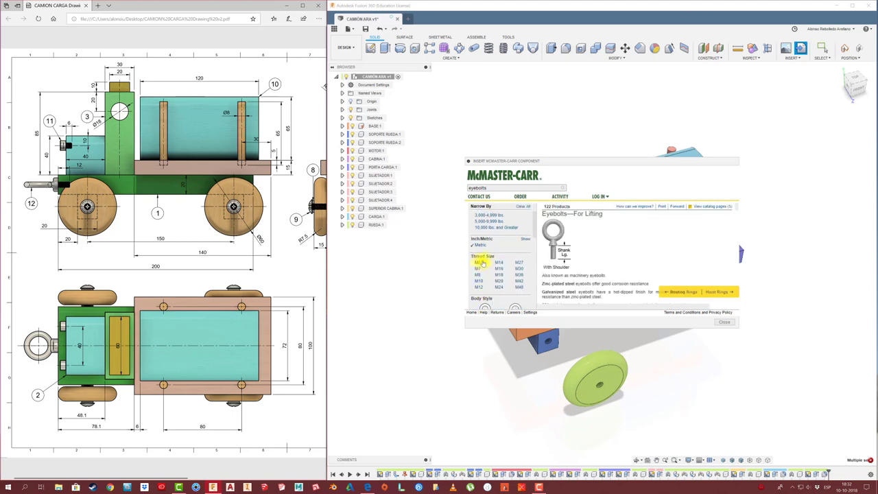
{"action": "left_click", "coordinate": [478, 262]}
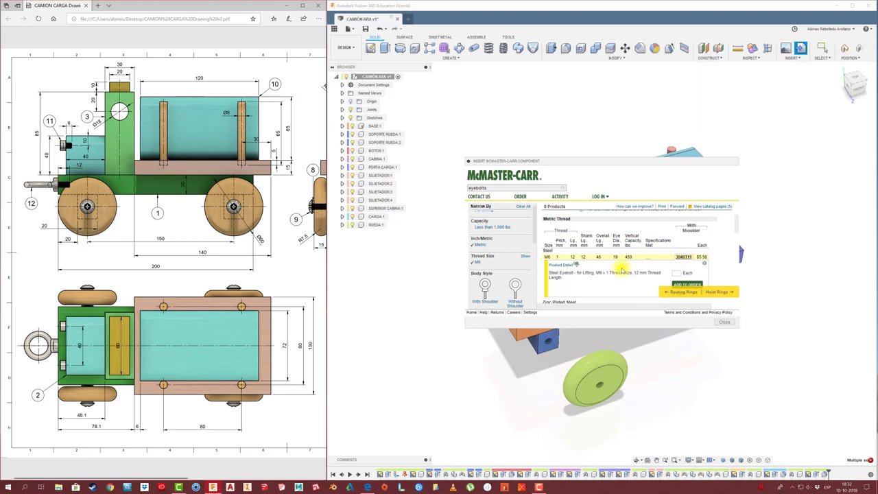
{"action": "scroll", "coordinate": [614, 273], "scroll_direction": "down", "scroll_amount": 2}
{"action": "scroll", "coordinate": [615, 271], "scroll_direction": "down", "scroll_amount": 5}
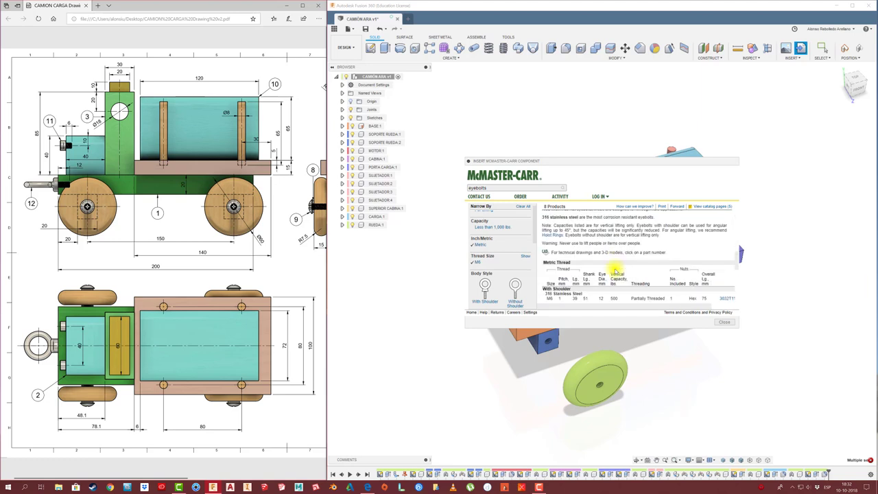
{"action": "scroll", "coordinate": [607, 275], "scroll_direction": "up", "scroll_amount": 3}
{"action": "left_click_drag", "start_coordinate": [737, 325], "coordinate": [846, 419]}
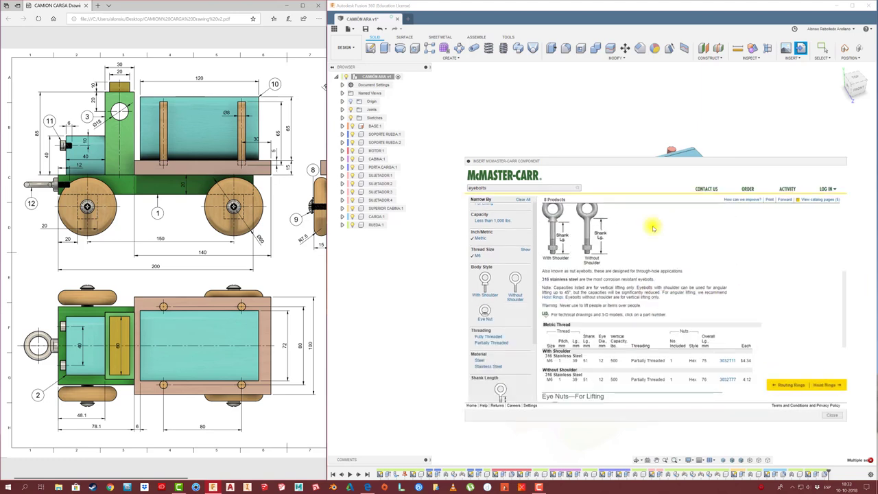
{"action": "left_click_drag", "start_coordinate": [647, 159], "coordinate": [596, 105]}
{"action": "scroll", "coordinate": [675, 244], "scroll_direction": "up", "scroll_amount": 5}
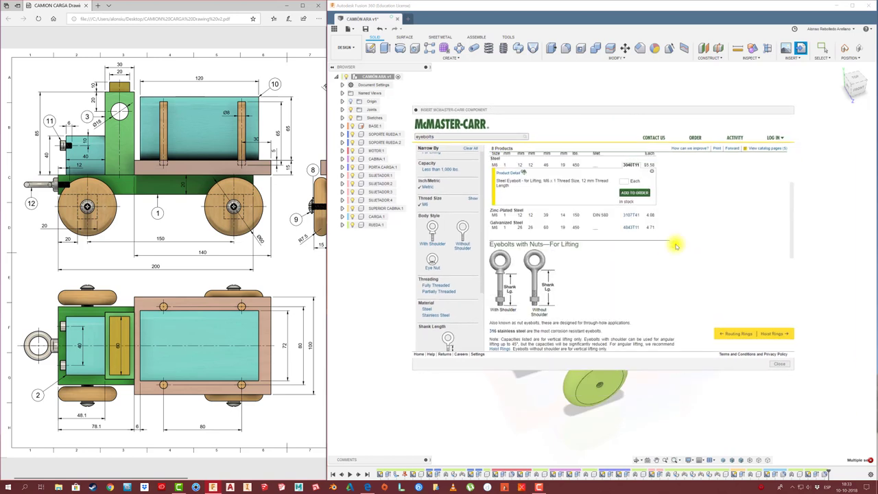
- Open the 3040T11 M6 Steel Eyebolt detail page and insert it as 3-D STEP
{"action": "left_click", "coordinate": [628, 269]}
{"action": "left_click", "coordinate": [507, 275]}
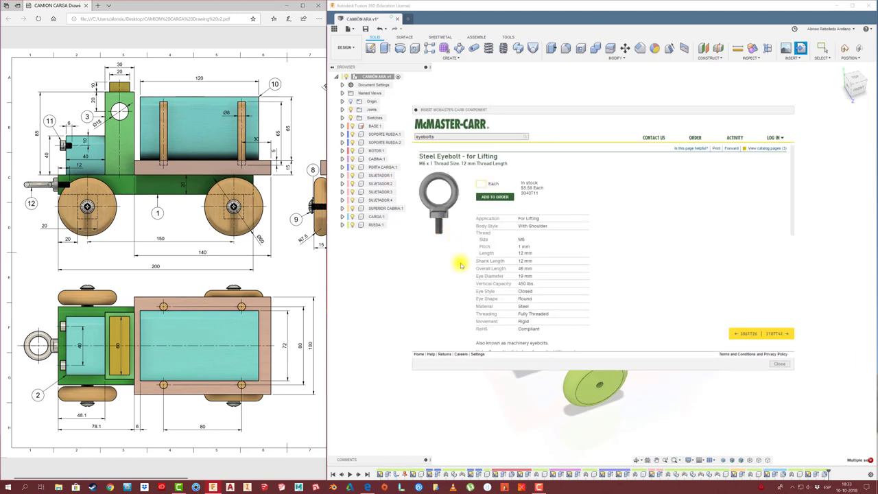
{"action": "scroll", "coordinate": [664, 279], "scroll_direction": "down", "scroll_amount": 4}
{"action": "scroll", "coordinate": [663, 278], "scroll_direction": "down", "scroll_amount": 3}
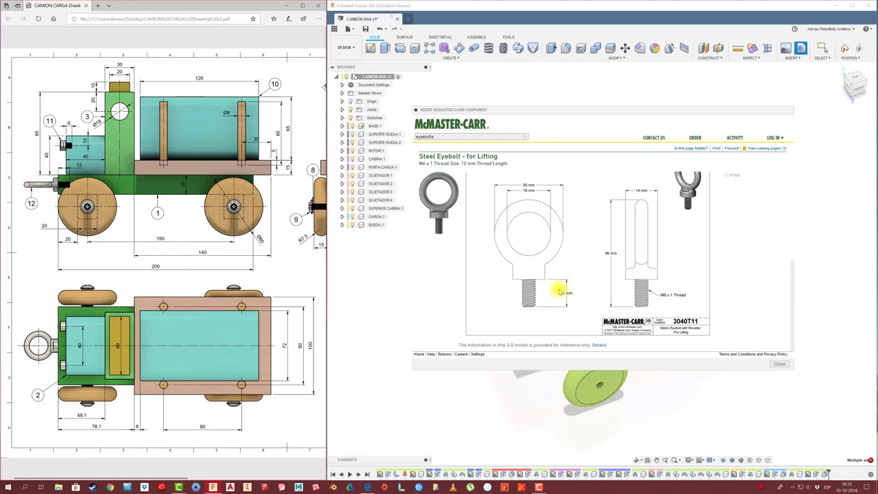
{"action": "scroll", "coordinate": [558, 295], "scroll_direction": "up", "scroll_amount": 3}
{"action": "scroll", "coordinate": [686, 302], "scroll_direction": "down", "scroll_amount": 1}
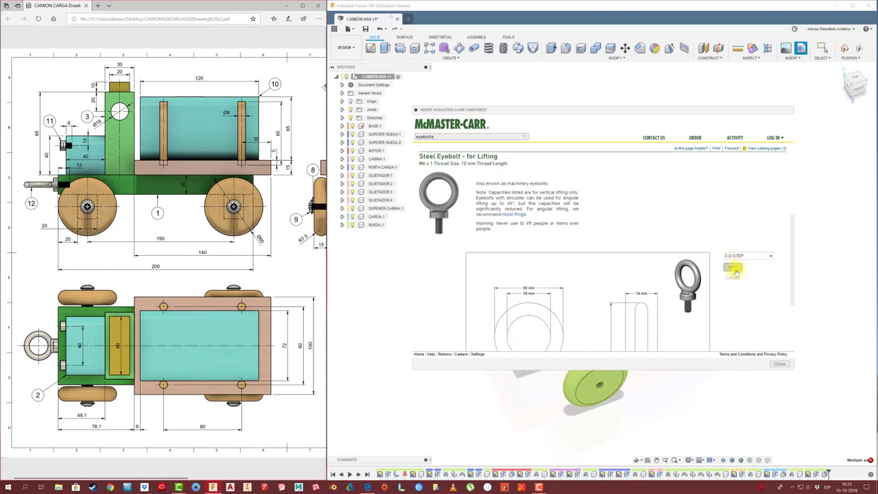
{"action": "left_click", "coordinate": [735, 272]}
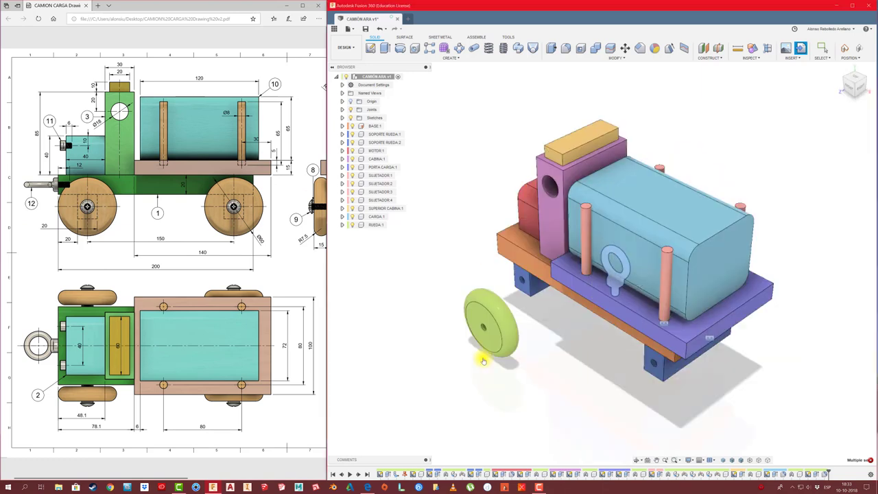
- Move the eyebolt -135 mm along X and rotate it -90° so it lies horizontal
{"action": "middle_click_drag", "start_coordinate": [565, 326], "coordinate": [662, 274], "text": "shift"}
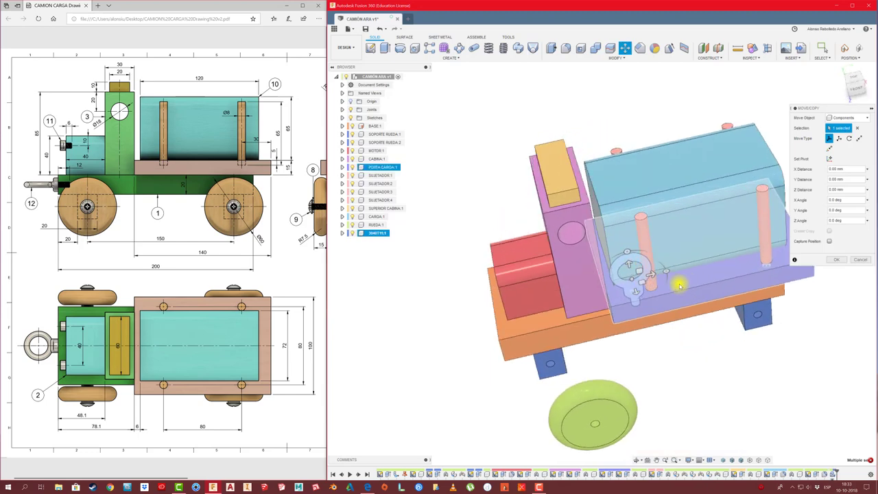
{"action": "mouse_move", "coordinate": [647, 273]}
{"action": "left_mouse_down"}
{"action": "mouse_move", "coordinate": [480, 345]}
{"action": "mouse_move", "coordinate": [461, 306]}
{"action": "left_mouse_up"}
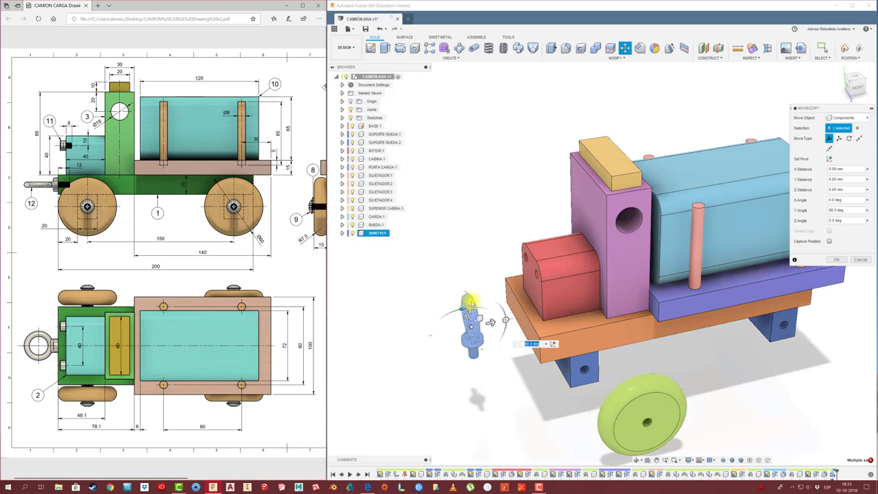
{"action": "left_click_drag", "start_coordinate": [504, 319], "coordinate": [468, 307]}
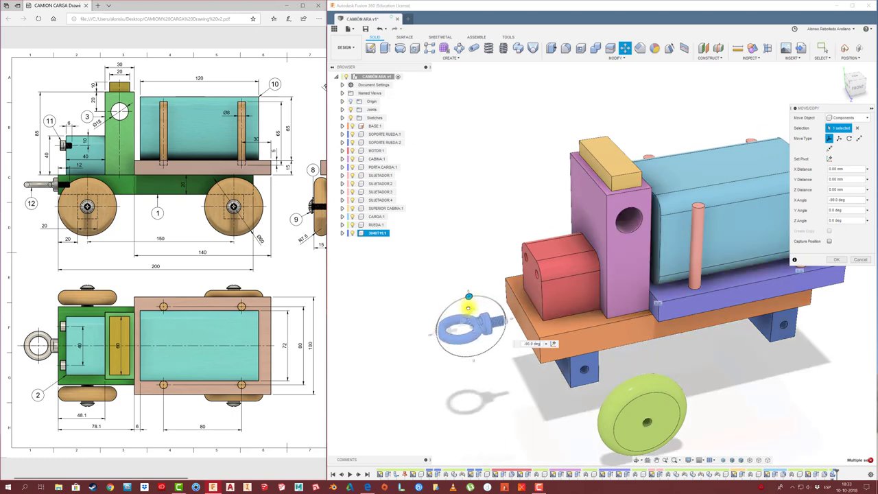
{"action": "left_click", "coordinate": [837, 260]}
{"action": "scroll", "coordinate": [504, 292], "scroll_direction": "up", "scroll_amount": 5}
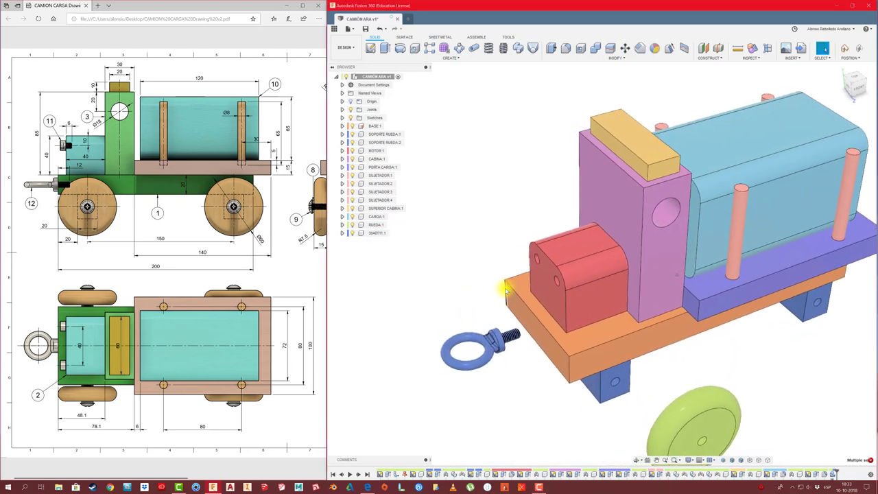
- Select, then deselect, the eyebolt component 3040T11:1 and zoom in on the truck
{"action": "left_click", "coordinate": [371, 234]}
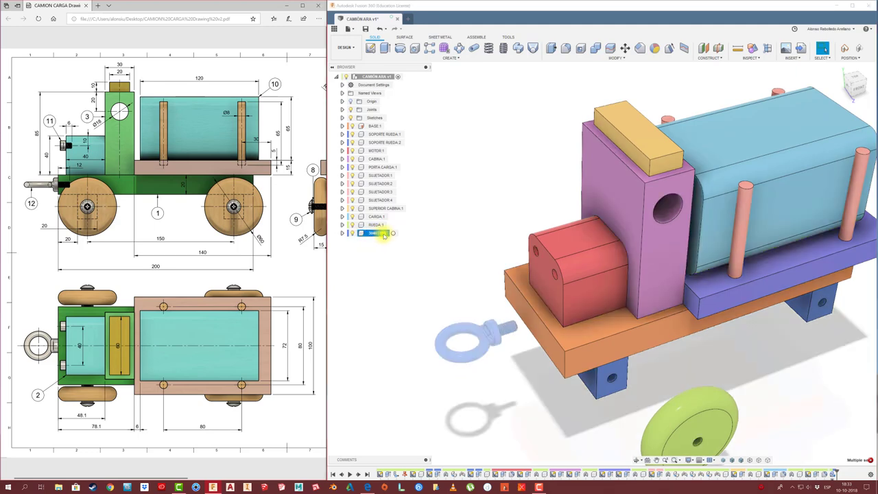
{"action": "left_click", "coordinate": [411, 259]}
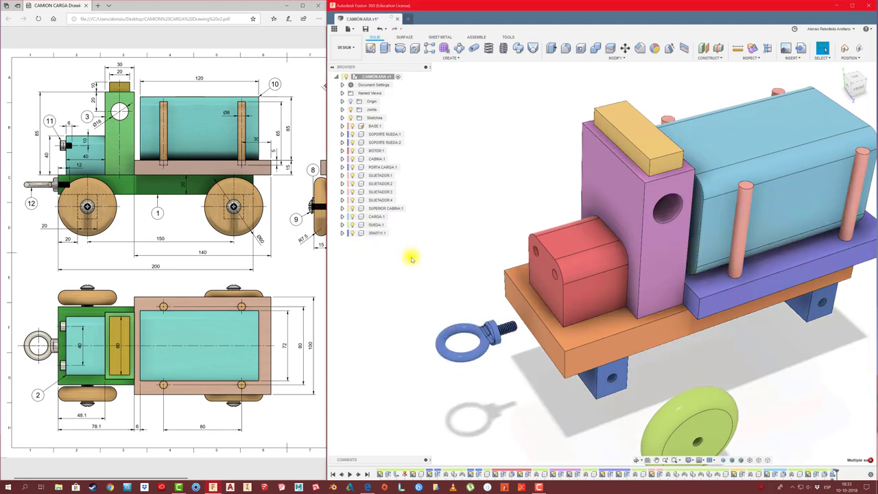
{"action": "scroll", "coordinate": [411, 258], "scroll_direction": "up", "scroll_amount": 2}
{"action": "scroll", "coordinate": [412, 258], "scroll_direction": "up", "scroll_amount": 2}
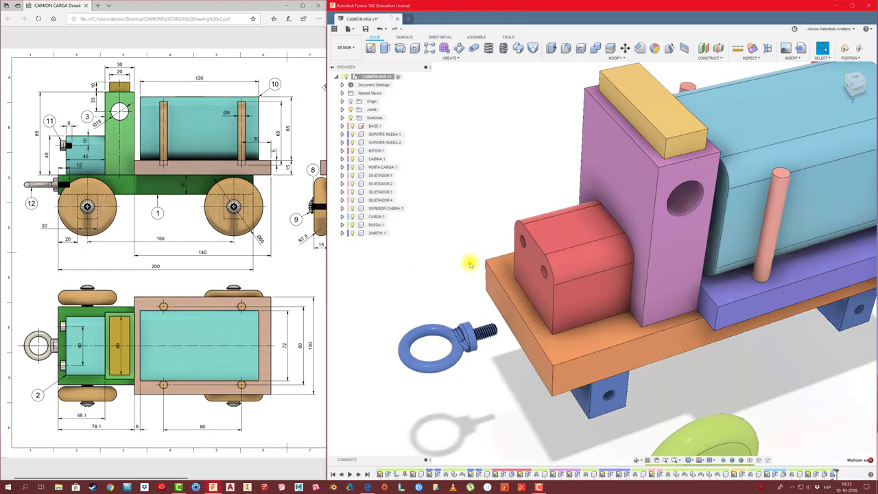
{"action": "scroll", "coordinate": [471, 264], "scroll_direction": "up", "scroll_amount": 1}
{"action": "scroll", "coordinate": [470, 265], "scroll_direction": "up", "scroll_amount": 1}
{"action": "scroll", "coordinate": [471, 264], "scroll_direction": "up", "scroll_amount": 1}
{"action": "scroll", "coordinate": [471, 264], "scroll_direction": "up", "scroll_amount": 1}
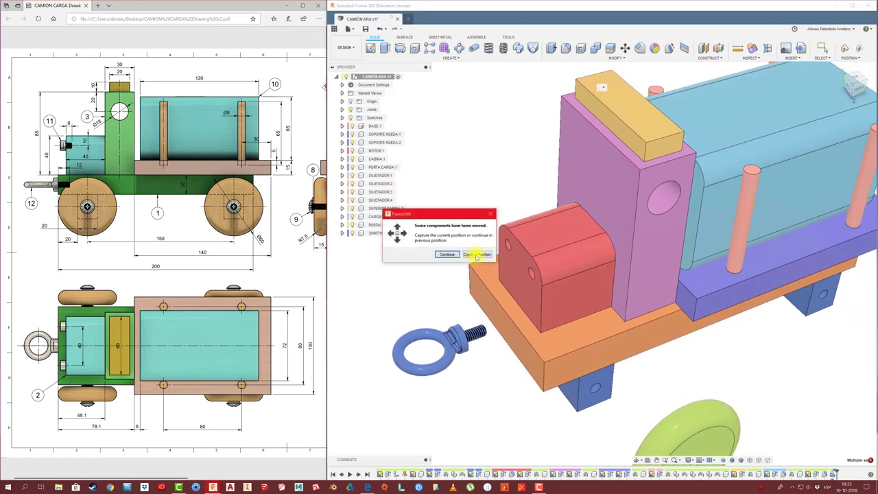
- Keep the eyebolt's moved position and rigidly seat its thread in the orange base's front face
{"action": "left_click", "coordinate": [477, 255]}
{"action": "scroll", "coordinate": [512, 327], "scroll_direction": "up", "scroll_amount": 2}
{"action": "scroll", "coordinate": [557, 294], "scroll_direction": "up", "scroll_amount": 2}
{"action": "scroll", "coordinate": [582, 291], "scroll_direction": "up", "scroll_amount": 2}
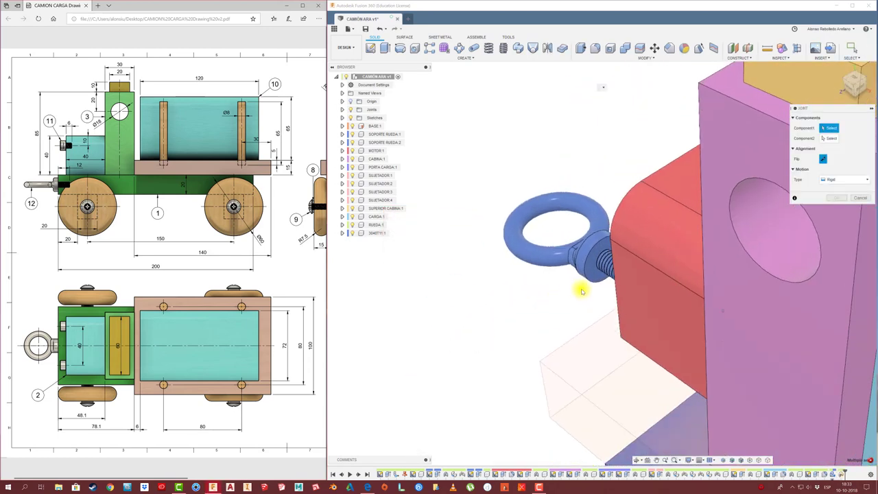
{"action": "left_click", "coordinate": [586, 284]}
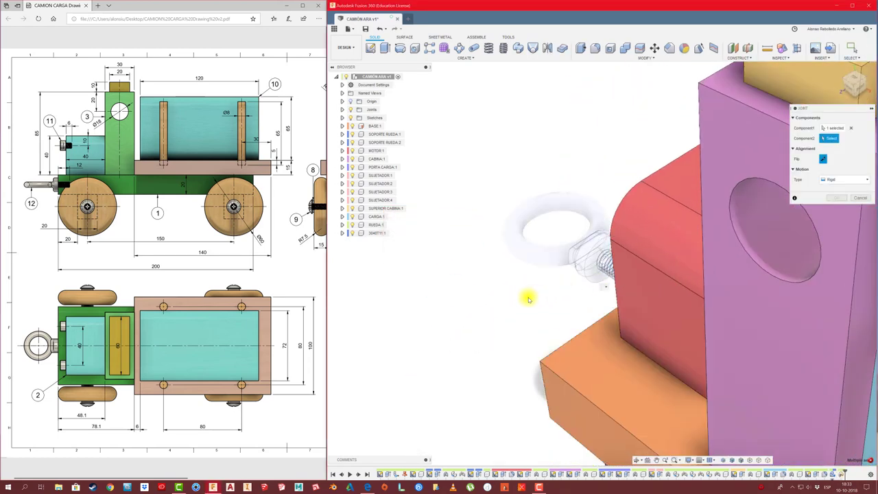
{"action": "middle_click_drag", "start_coordinate": [528, 298], "coordinate": [541, 317], "text": "shift"}
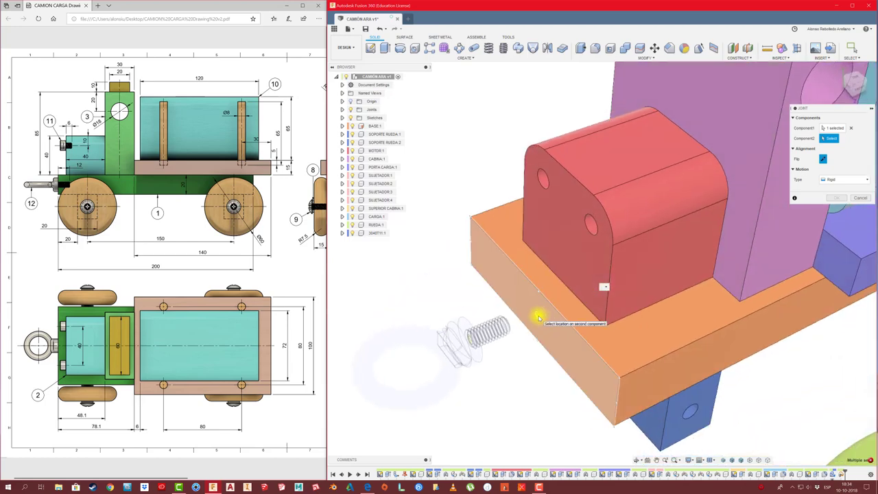
{"action": "left_click", "coordinate": [539, 317]}
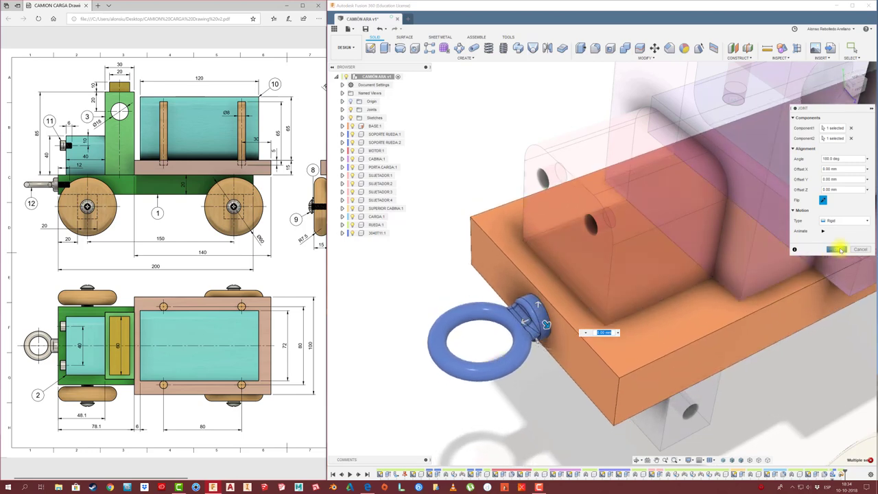
{"action": "left_click", "coordinate": [836, 249]}
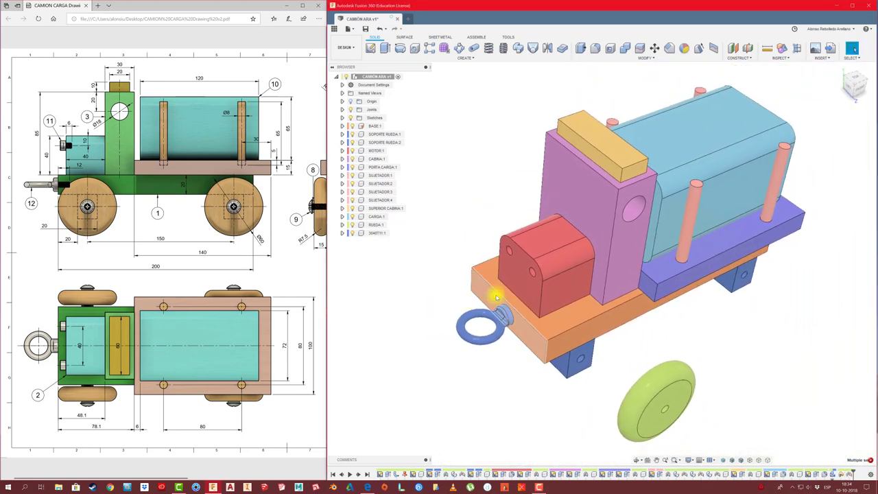
{"action": "right_click", "coordinate": [376, 127]}
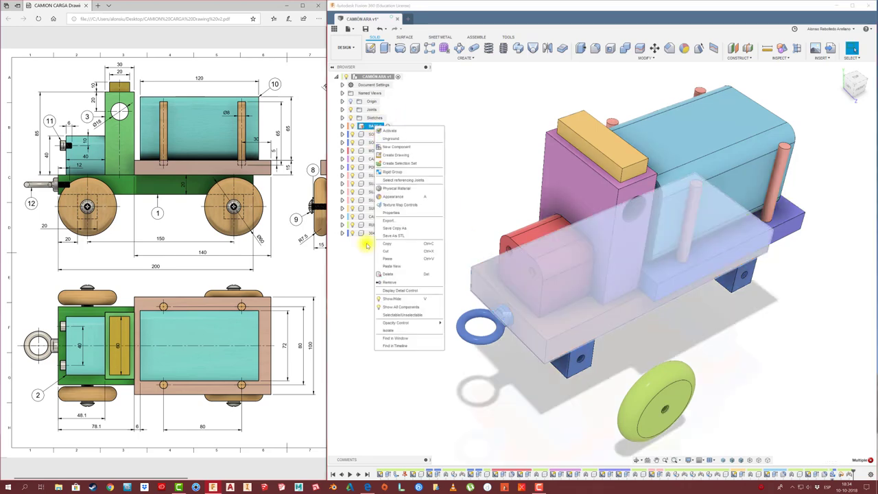
{"action": "left_click", "coordinate": [388, 331]}
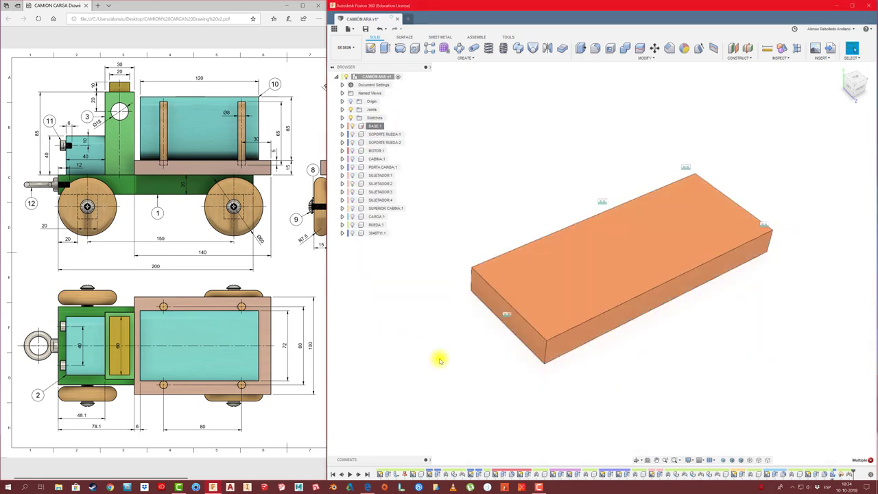
{"action": "scroll", "coordinate": [440, 359], "scroll_direction": "up", "scroll_amount": 3}
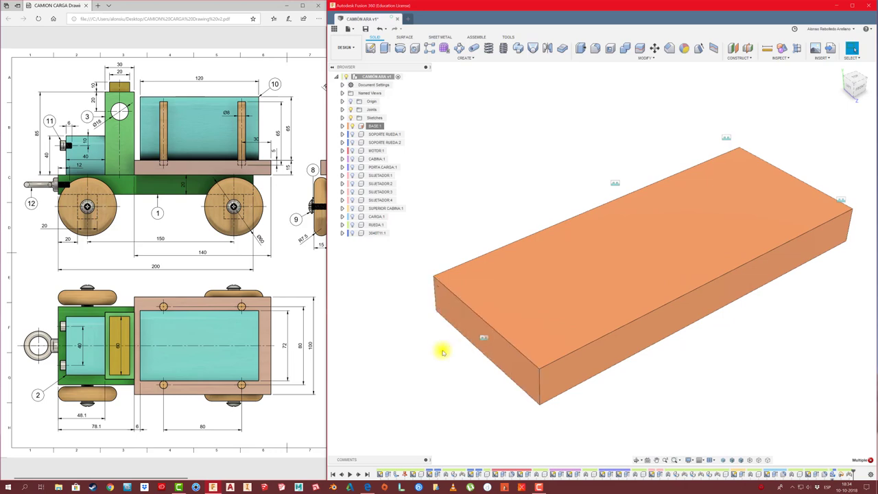
{"action": "middle_click_drag", "start_coordinate": [443, 352], "coordinate": [425, 317], "text": "shift"}
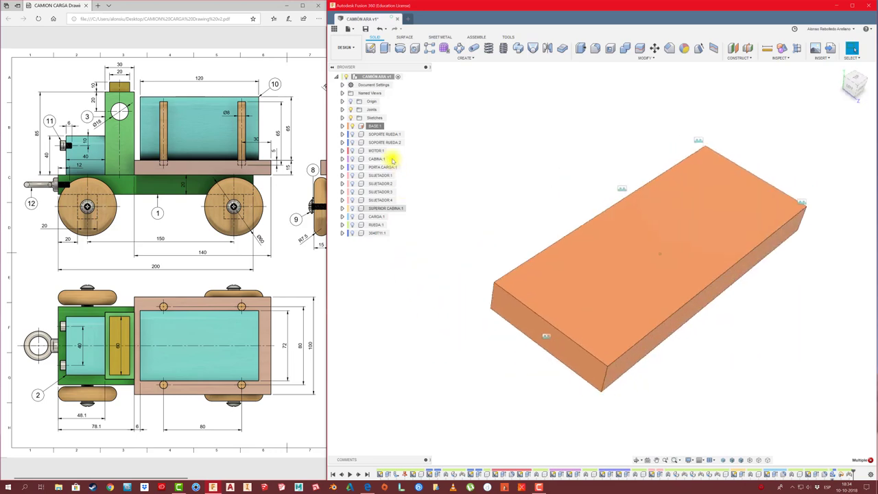
{"action": "right_click", "coordinate": [375, 126]}
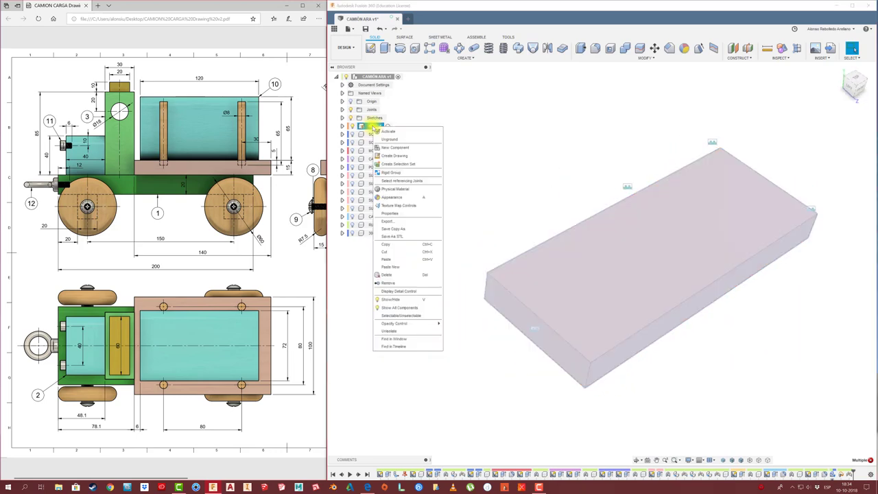
{"action": "left_click", "coordinate": [394, 332]}
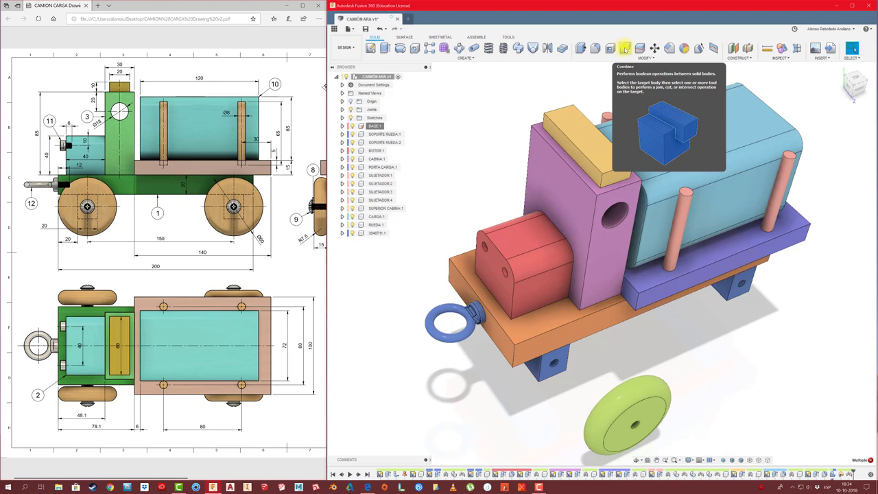
- Set up a Combine with the orange base as target, the eyebolt as tool, operation Cut
{"action": "left_click", "coordinate": [626, 49]}
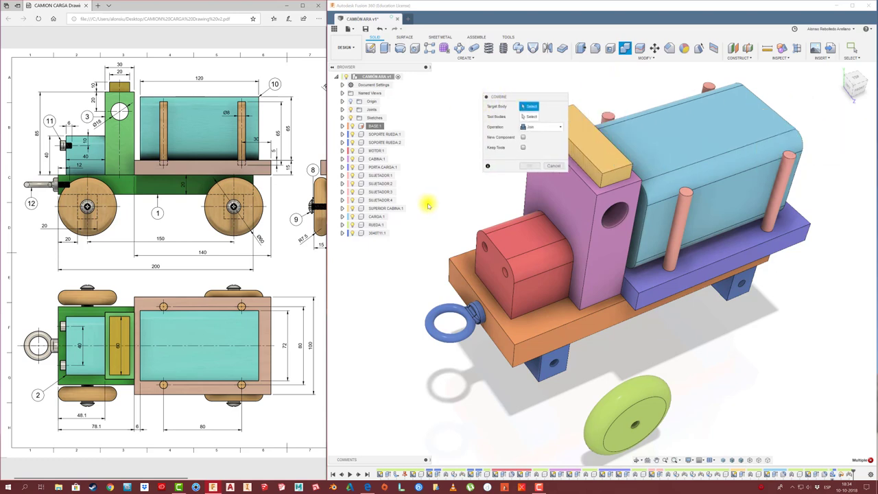
{"action": "left_click", "coordinate": [453, 269]}
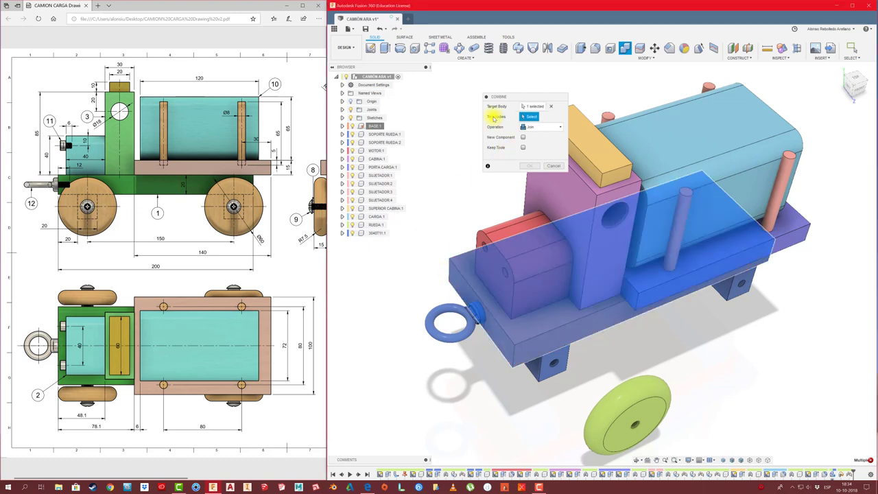
{"action": "left_click", "coordinate": [447, 312]}
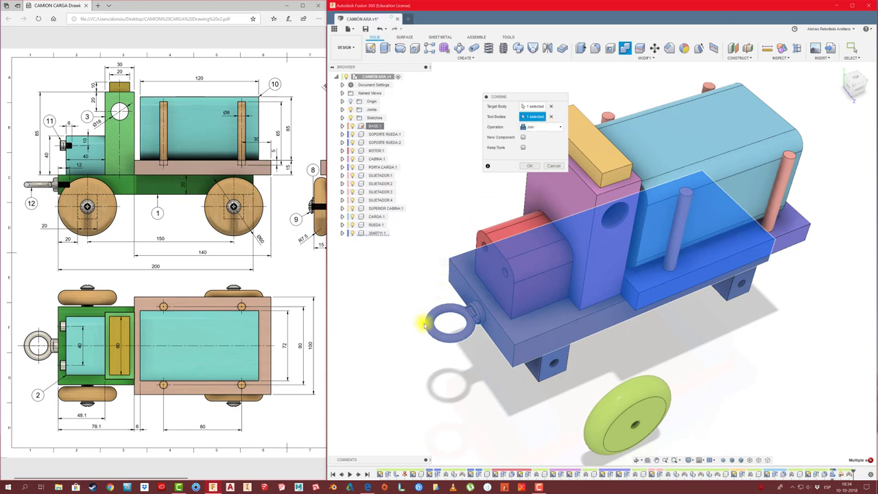
{"action": "left_click", "coordinate": [559, 128]}
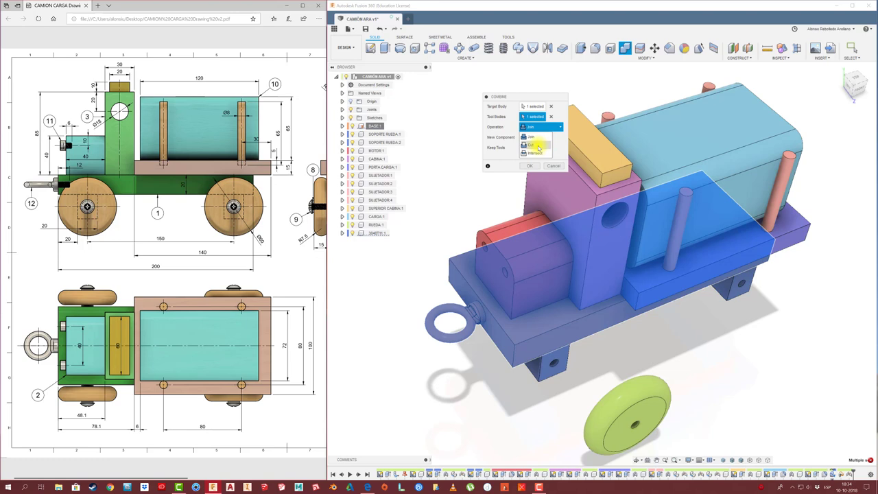
{"action": "left_click", "coordinate": [539, 145]}
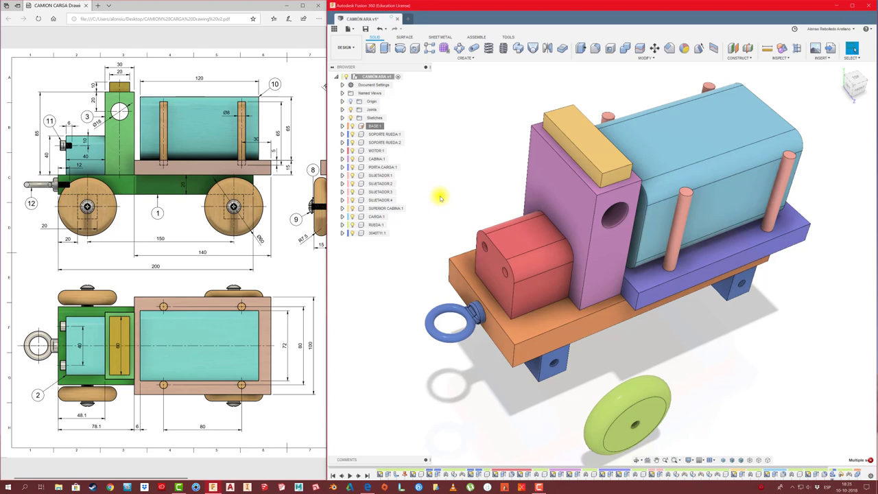
- Isolate the BASE:1 body, then show the whole truck assembly again
{"action": "right_click", "coordinate": [361, 126]}
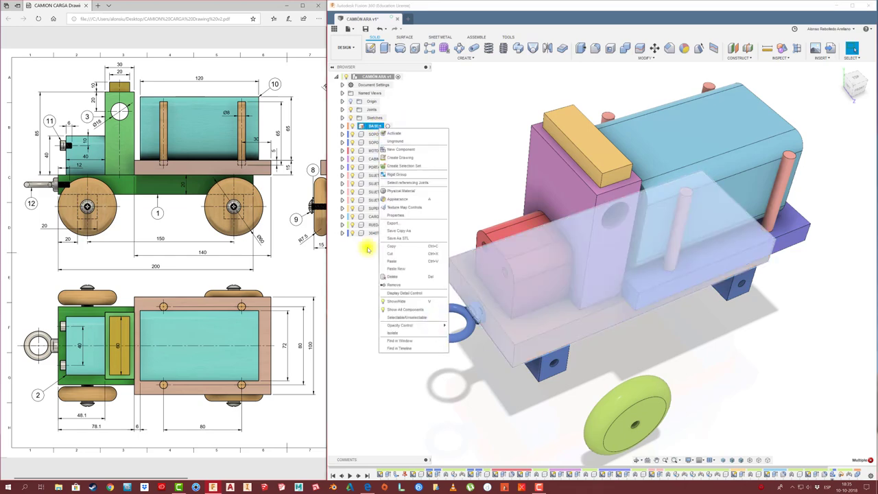
{"action": "left_click", "coordinate": [391, 332]}
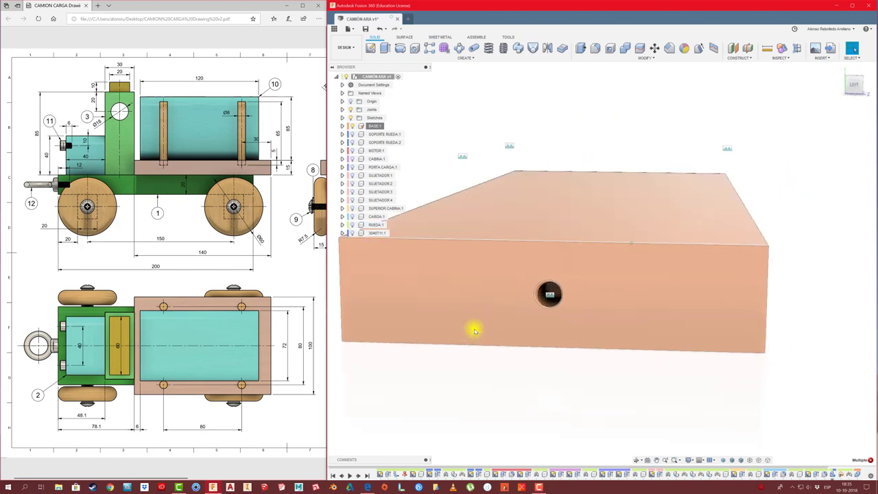
{"action": "right_click", "coordinate": [374, 127]}
{"action": "left_click", "coordinate": [396, 330]}
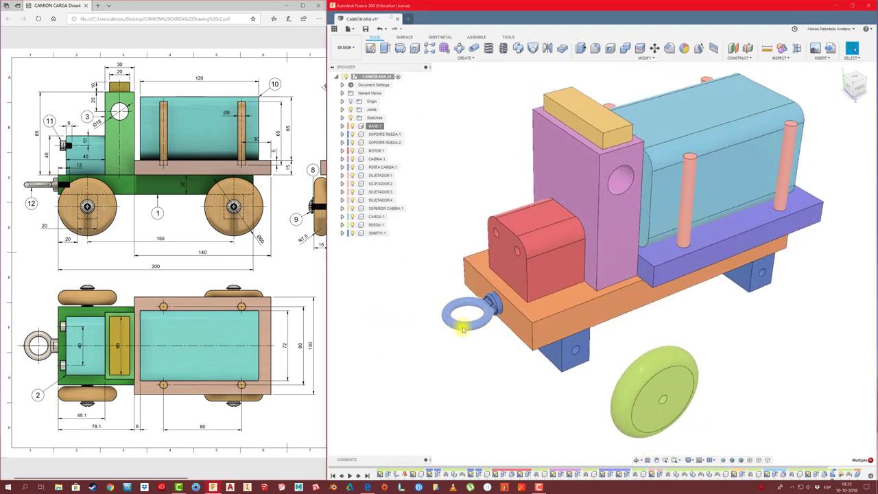
- Save the design as version 2, CAMION ARA v2, and orbit to face the cab front
{"action": "middle_click_drag", "start_coordinate": [477, 326], "coordinate": [461, 409], "text": "shift"}
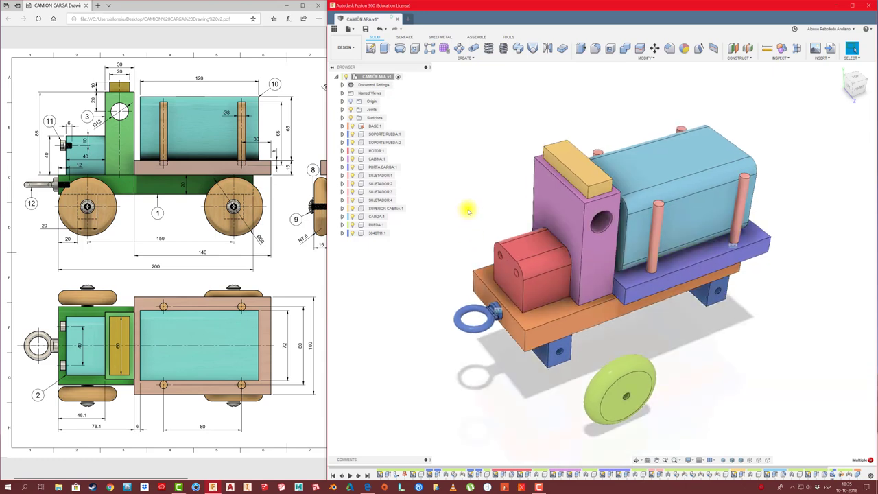
{"action": "middle_click_drag", "start_coordinate": [468, 212], "coordinate": [470, 188], "text": "shift"}
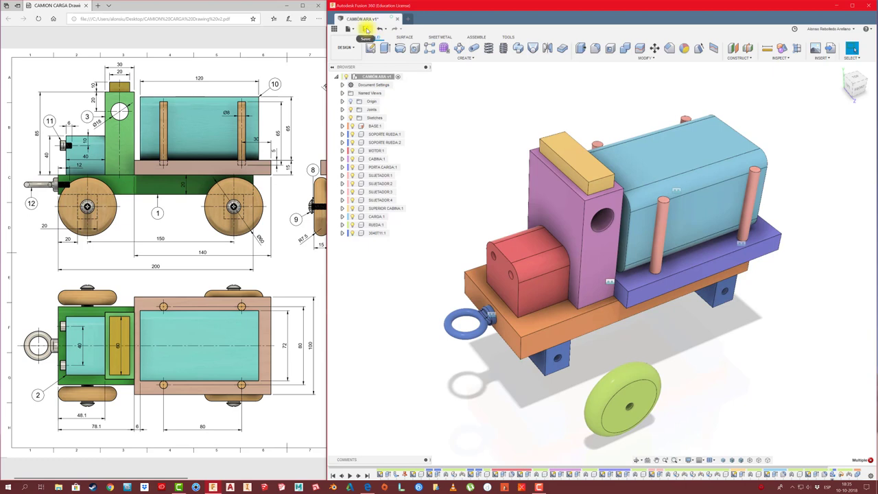
{"action": "left_click", "coordinate": [367, 29]}
{"action": "left_click", "coordinate": [603, 254]}
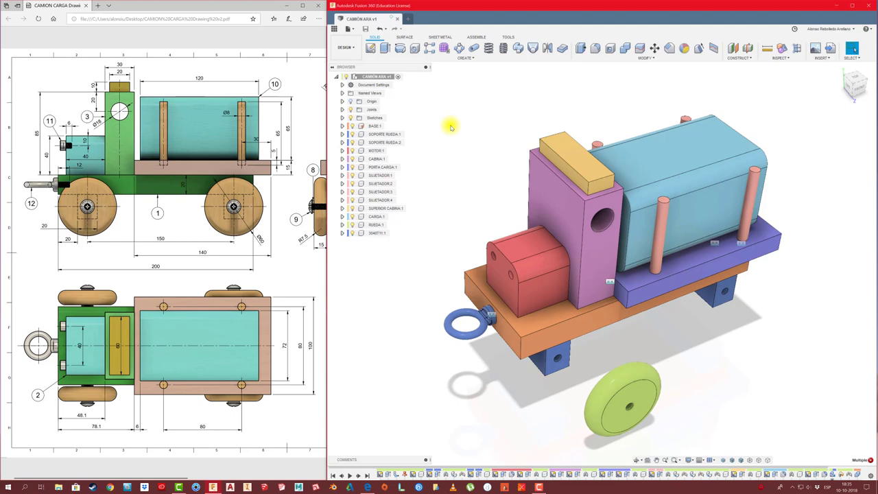
{"action": "mouse_move", "coordinate": [451, 126]}
{"action": "middle_mouse_down", "text": "shift"}
{"action": "mouse_move", "coordinate": [461, 148]}
{"action": "mouse_move", "coordinate": [424, 101]}
{"action": "middle_mouse_up", "text": "shift"}
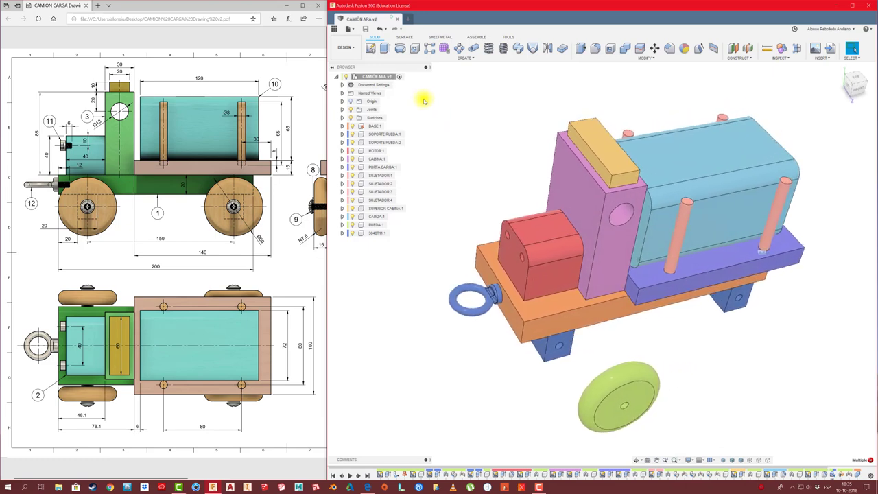
{"action": "middle_click_drag", "start_coordinate": [392, 73], "coordinate": [792, 68], "text": "shift"}
- In the McMaster-Carr catalogue, filter socket head screws to metric M6 alloy steel
{"action": "left_click", "coordinate": [830, 48]}
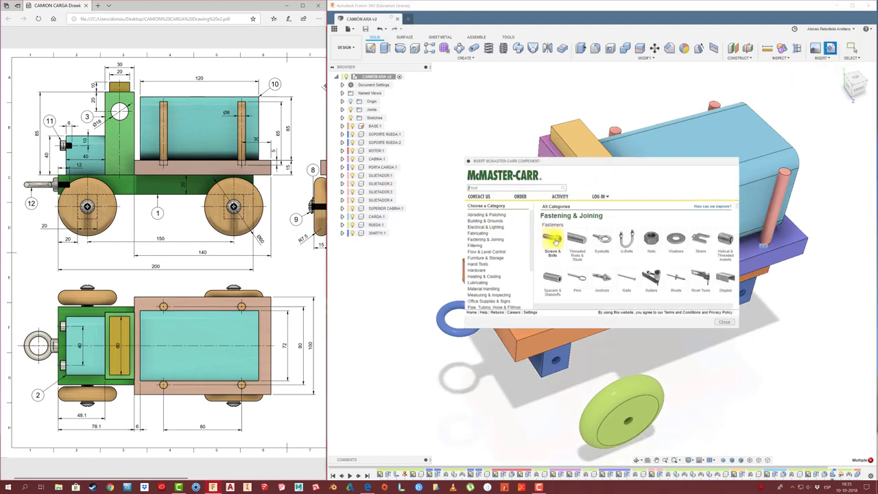
{"action": "left_click", "coordinate": [553, 238]}
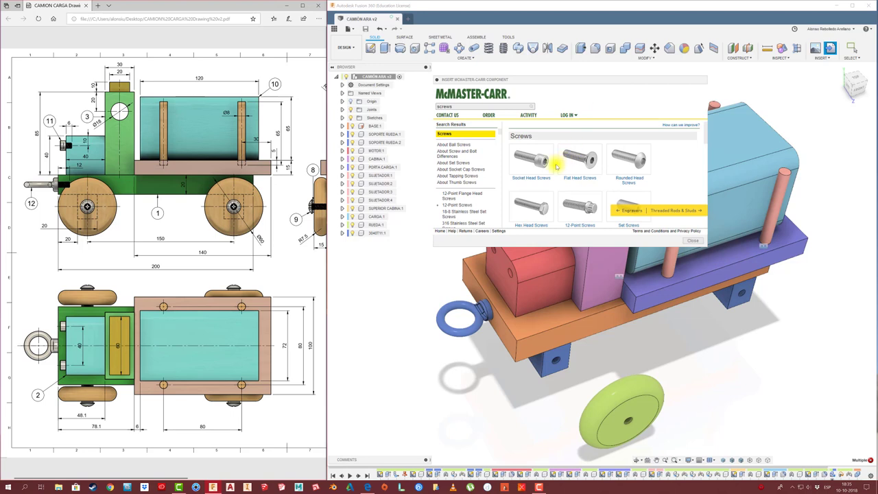
{"action": "left_click", "coordinate": [556, 166]}
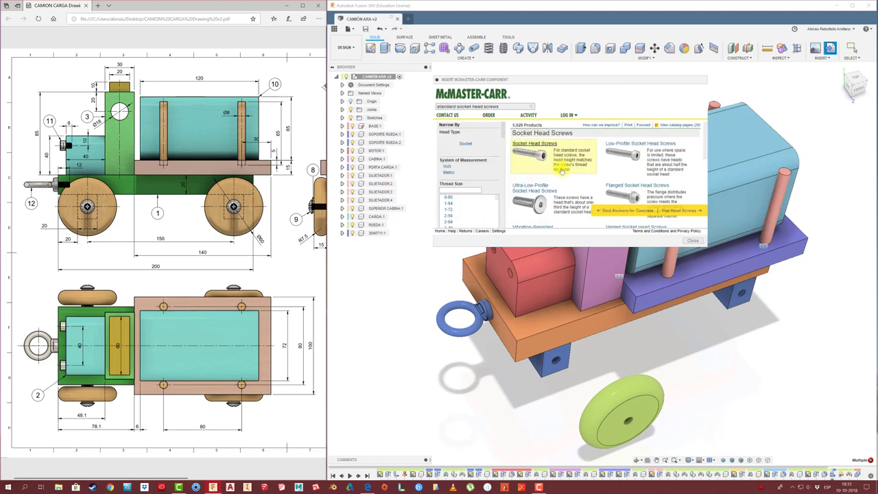
{"action": "left_click", "coordinate": [466, 176]}
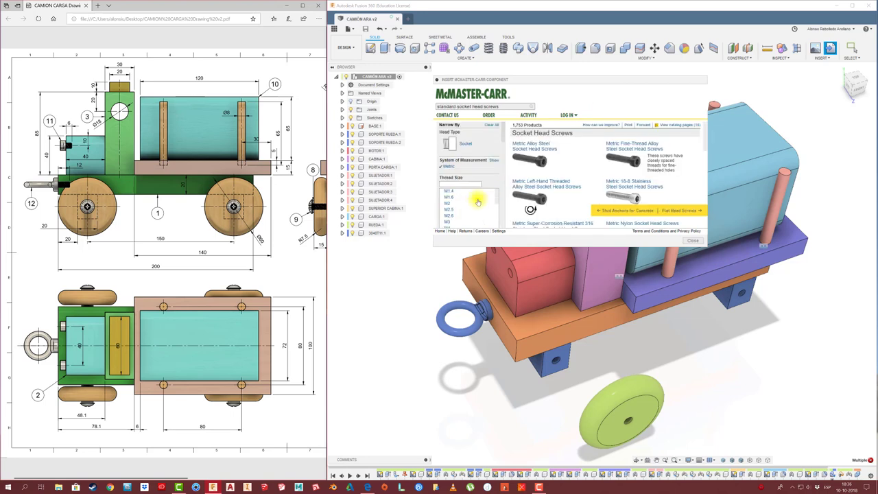
{"action": "left_click", "coordinate": [454, 207]}
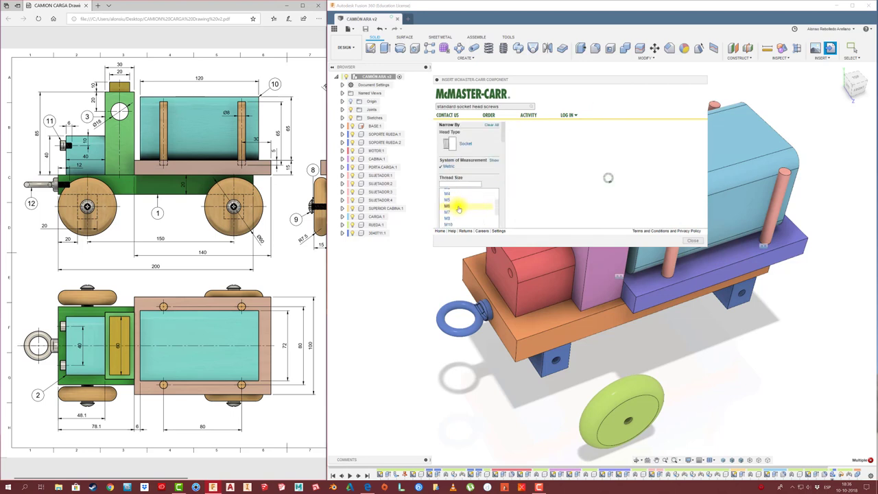
{"action": "left_click", "coordinate": [528, 183]}
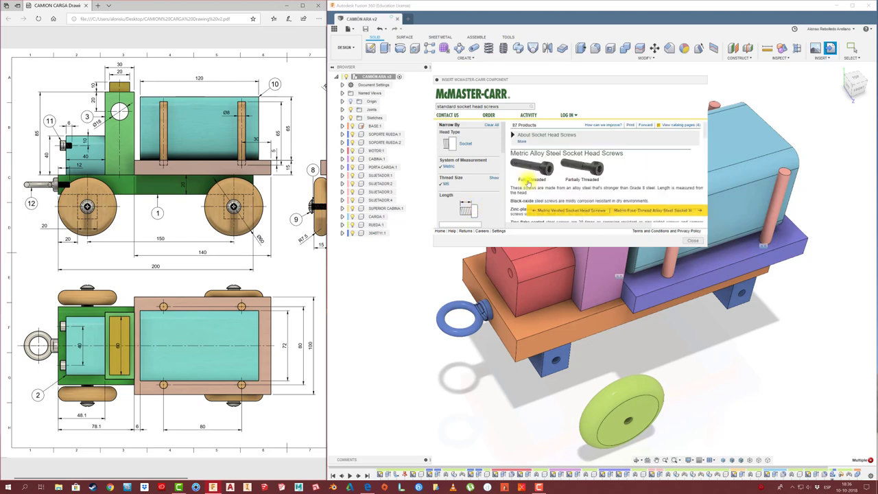
- Narrow to fully threaded 6 mm-long screws and insert the 91290A310 3-D STEP model
{"action": "scroll", "coordinate": [562, 194], "scroll_direction": "down", "scroll_amount": 1}
{"action": "left_click_drag", "start_coordinate": [708, 247], "coordinate": [772, 366]}
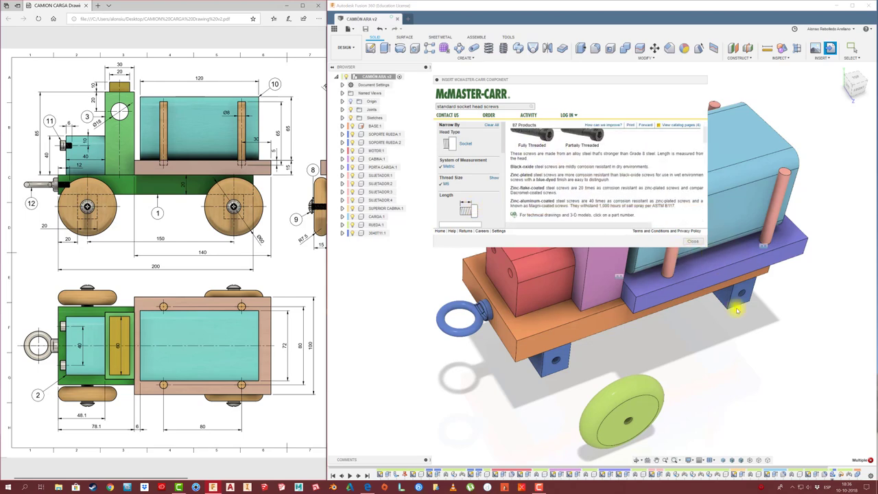
{"action": "scroll", "coordinate": [535, 206], "scroll_direction": "up", "scroll_amount": 1}
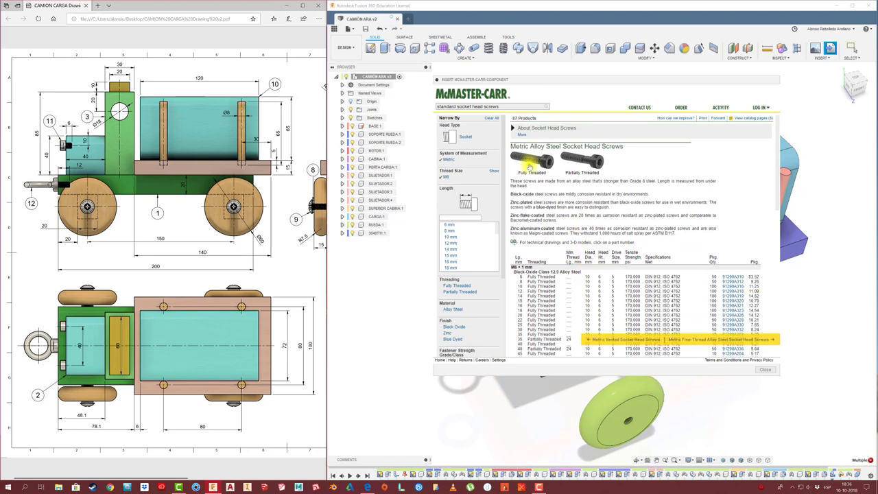
{"action": "left_click", "coordinate": [531, 165]}
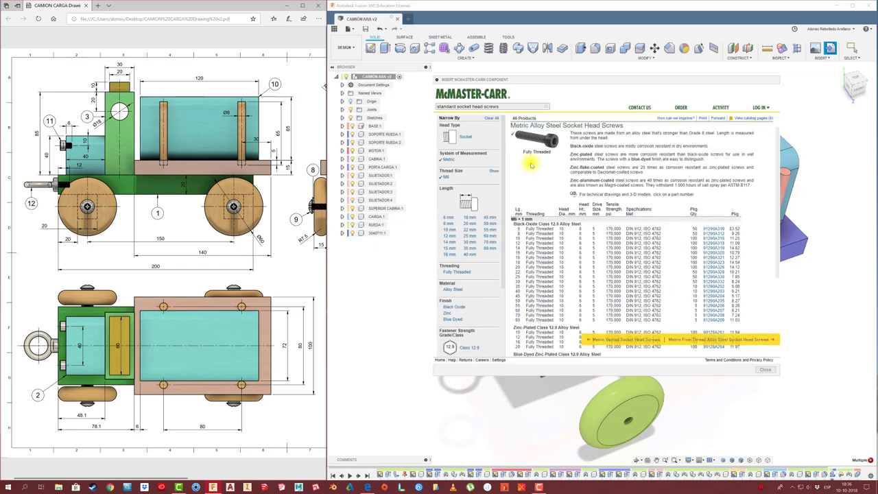
{"action": "left_click", "coordinate": [448, 218]}
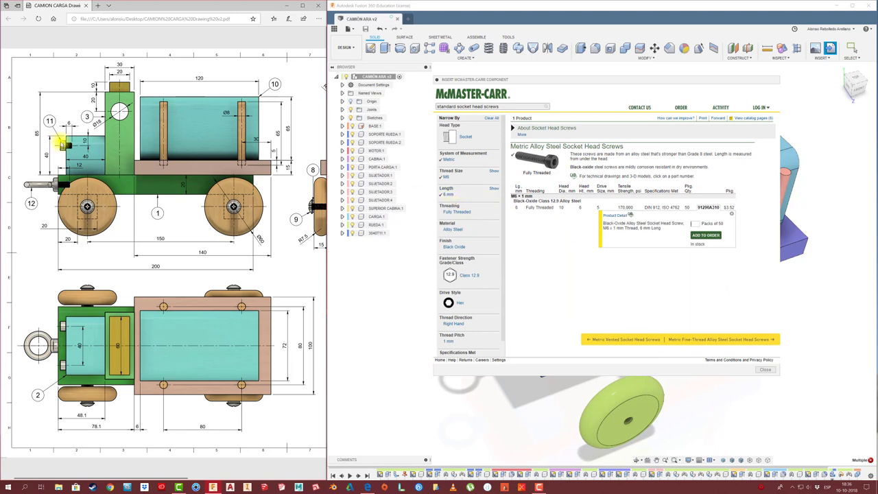
{"action": "left_click", "coordinate": [614, 217]}
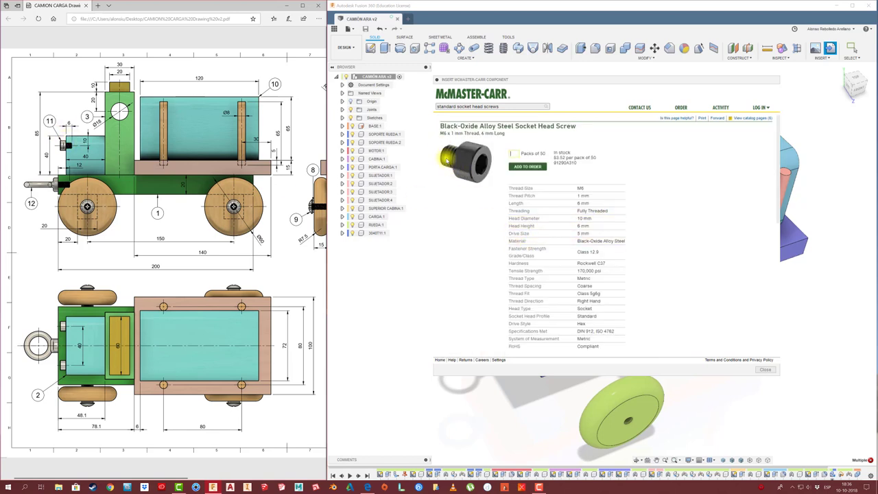
{"action": "scroll", "coordinate": [511, 277], "scroll_direction": "down", "scroll_amount": 2}
{"action": "scroll", "coordinate": [506, 272], "scroll_direction": "down", "scroll_amount": 2}
{"action": "scroll", "coordinate": [527, 277], "scroll_direction": "down", "scroll_amount": 2}
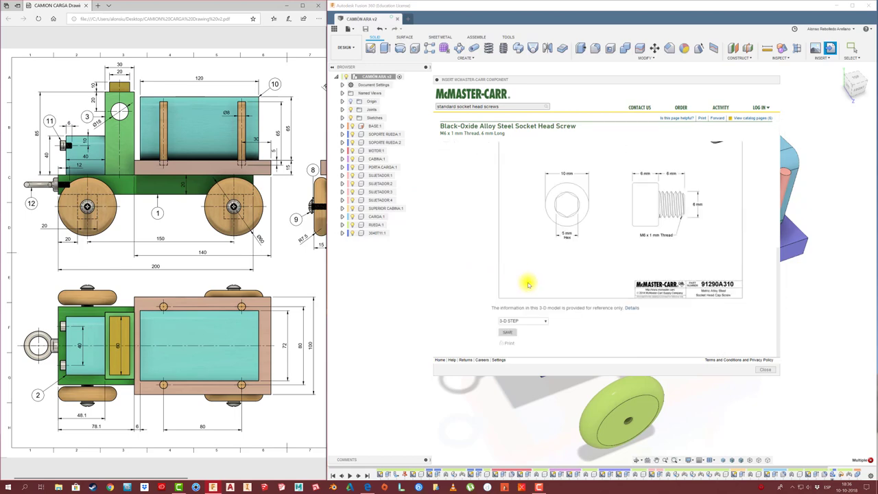
{"action": "left_click", "coordinate": [507, 334]}
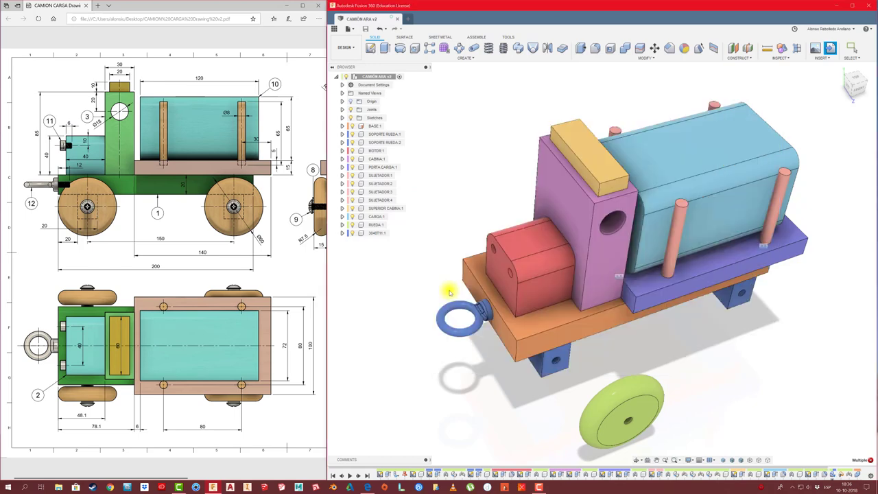
- Shift screw 91290A310:1 -165 mm along X and turn it 90° about Y
{"action": "middle_click_drag", "start_coordinate": [570, 287], "coordinate": [645, 285], "text": "shift"}
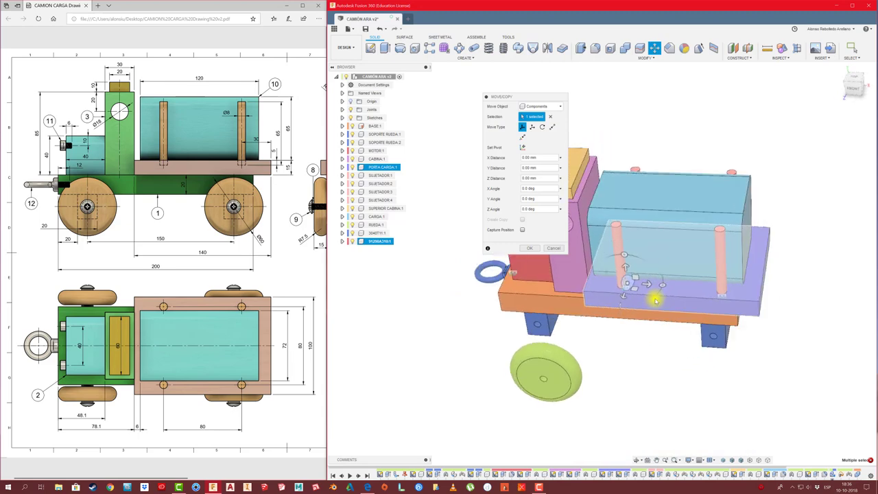
{"action": "mouse_move", "coordinate": [645, 285]}
{"action": "left_mouse_down"}
{"action": "mouse_move", "coordinate": [466, 329]}
{"action": "mouse_move", "coordinate": [416, 312]}
{"action": "mouse_move", "coordinate": [423, 310]}
{"action": "left_mouse_up"}
{"action": "scroll", "coordinate": [449, 326], "scroll_direction": "up", "scroll_amount": 2}
{"action": "scroll", "coordinate": [449, 326], "scroll_direction": "up", "scroll_amount": 2}
{"action": "scroll", "coordinate": [464, 337], "scroll_direction": "up", "scroll_amount": 1}
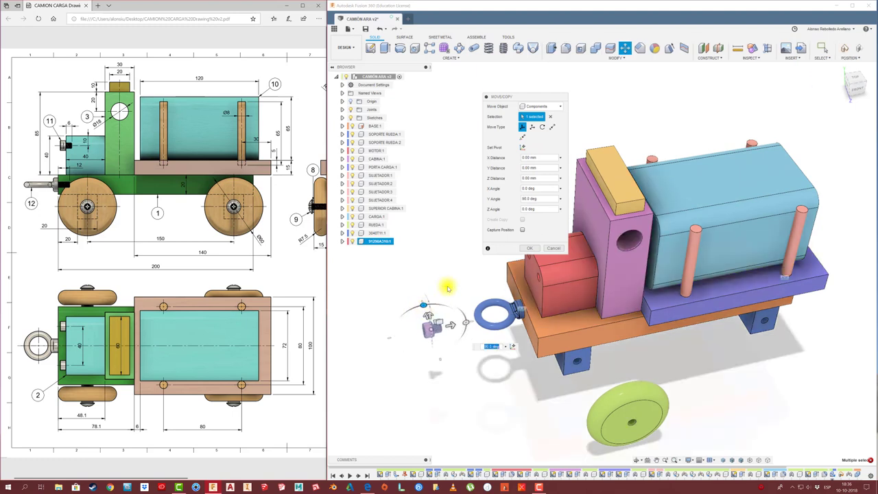
{"action": "middle_click_drag", "start_coordinate": [446, 286], "coordinate": [533, 235], "text": "shift"}
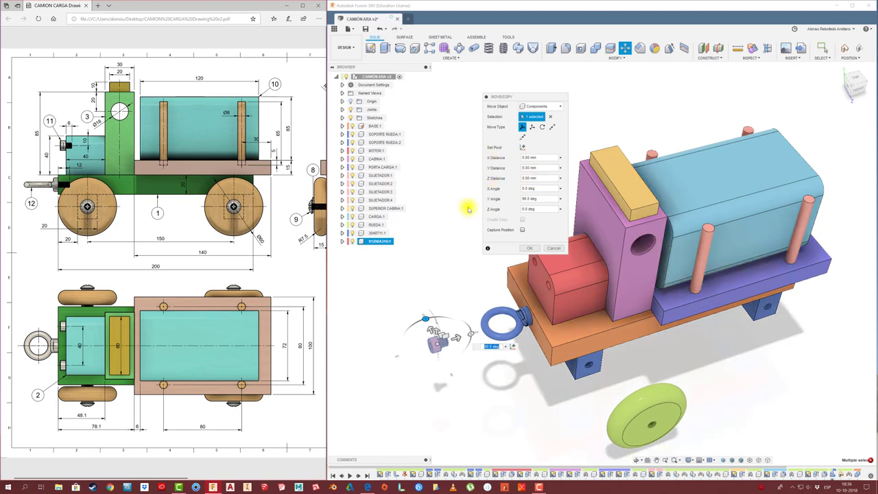
{"action": "middle_click_drag", "start_coordinate": [468, 209], "coordinate": [540, 264], "text": "shift"}
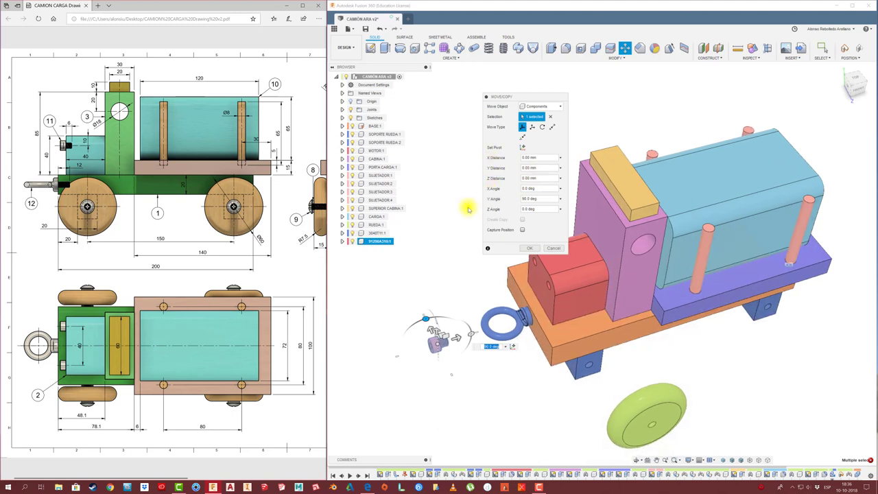
{"action": "left_click", "coordinate": [531, 250]}
{"action": "scroll", "coordinate": [461, 330], "scroll_direction": "up", "scroll_amount": 3}
{"action": "scroll", "coordinate": [461, 333], "scroll_direction": "up", "scroll_amount": 3}
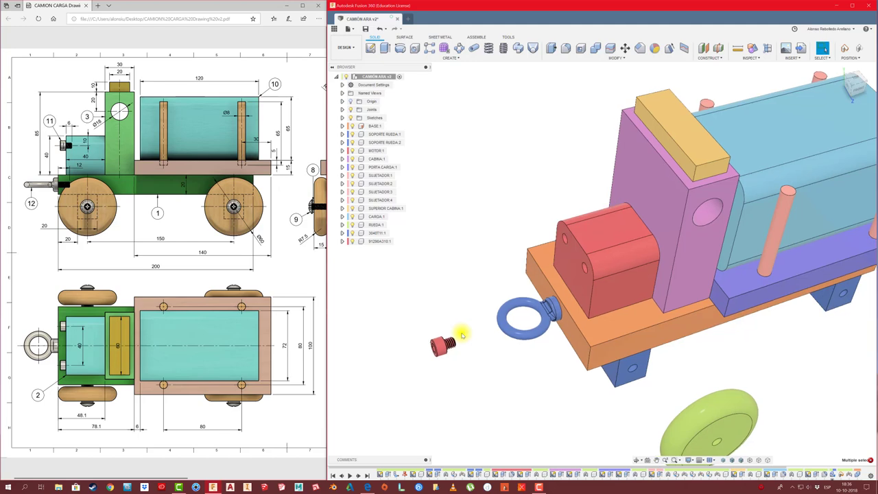
- Rigidly join screw 91290A310:1 into a front hole of the red MOTOR block
{"action": "key", "text": "j"}
{"action": "left_click", "coordinate": [489, 254]}
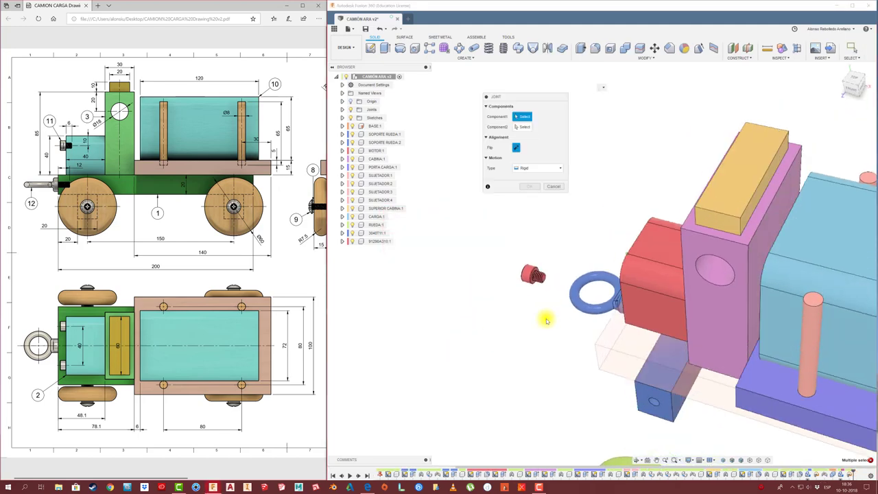
{"action": "scroll", "coordinate": [547, 321], "scroll_direction": "up", "scroll_amount": 3}
{"action": "scroll", "coordinate": [572, 322], "scroll_direction": "up", "scroll_amount": 2}
{"action": "scroll", "coordinate": [559, 327], "scroll_direction": "up", "scroll_amount": 3}
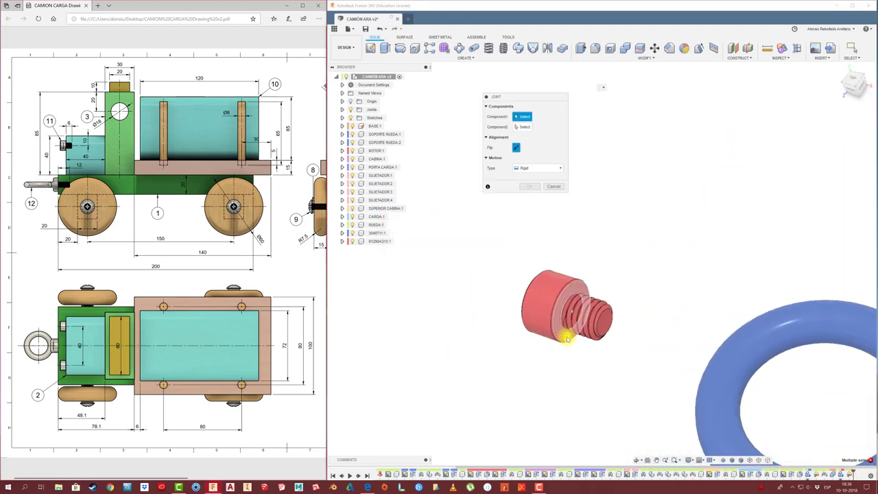
{"action": "left_click", "coordinate": [563, 337]}
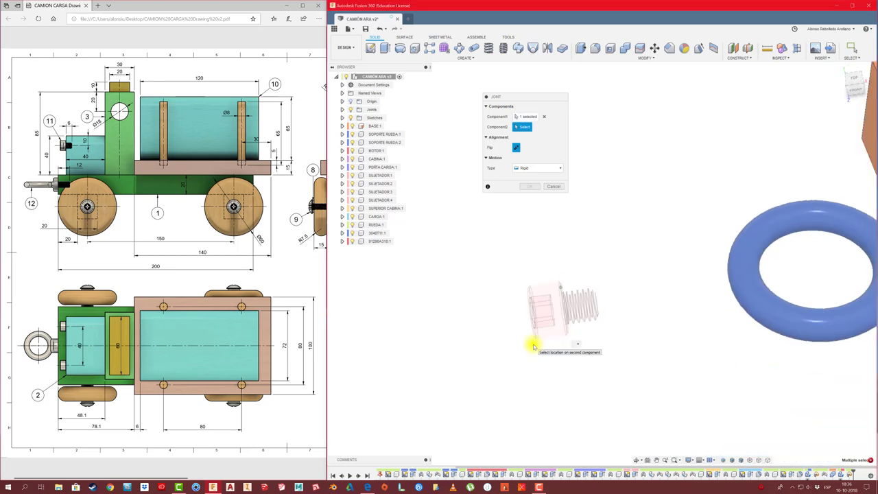
{"action": "mouse_move", "coordinate": [534, 345]}
{"action": "middle_mouse_down", "text": "shift"}
{"action": "mouse_move", "coordinate": [614, 308]}
{"action": "mouse_move", "coordinate": [663, 270]}
{"action": "mouse_move", "coordinate": [687, 216]}
{"action": "middle_mouse_up", "text": "shift"}
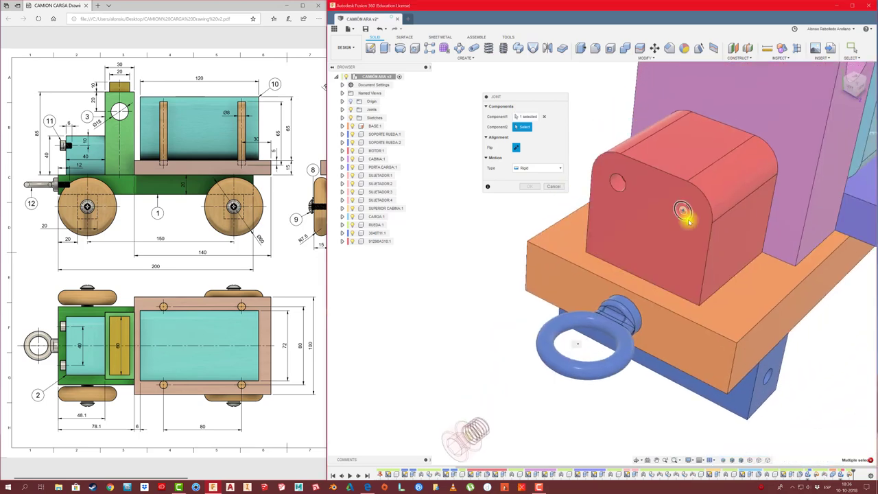
{"action": "left_click", "coordinate": [685, 213]}
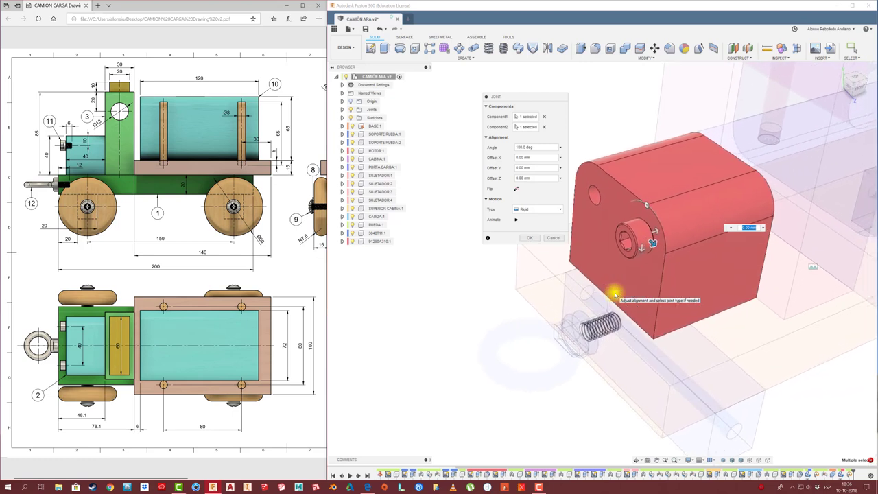
{"action": "left_click", "coordinate": [533, 238]}
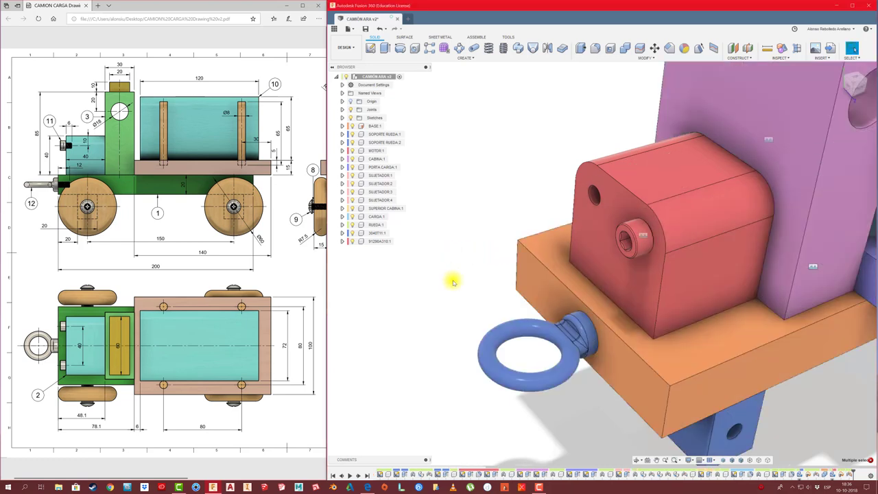
- Copy the joined screw and pull the copy, 91290A310:2, out from the block
{"action": "left_click", "coordinate": [377, 243]}
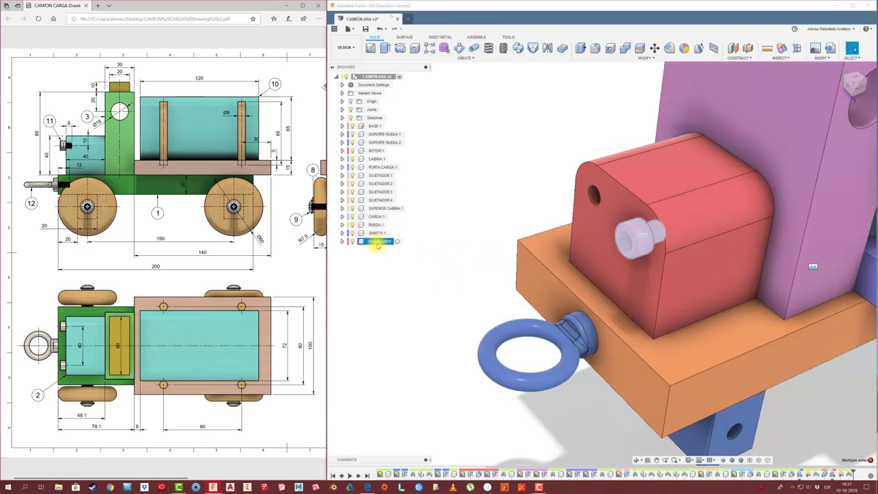
{"action": "key", "text": "m"}
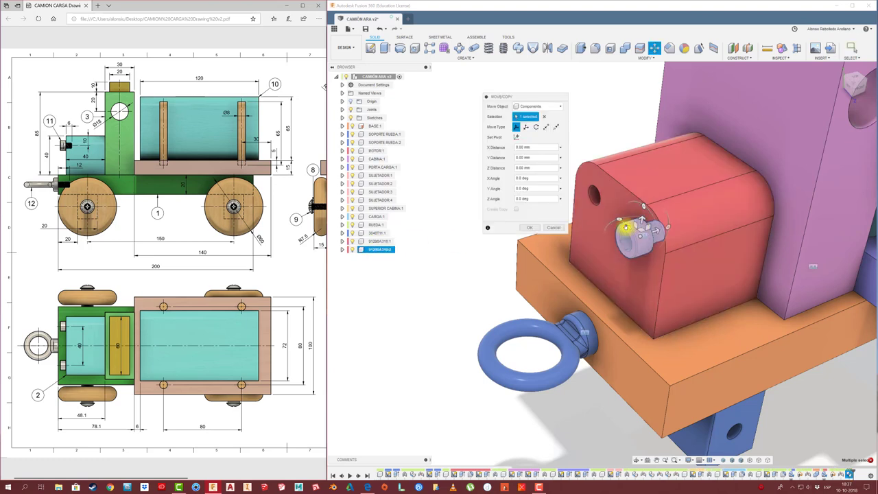
{"action": "left_click_drag", "start_coordinate": [610, 198], "coordinate": [556, 166]}
{"action": "left_click", "coordinate": [529, 228]}
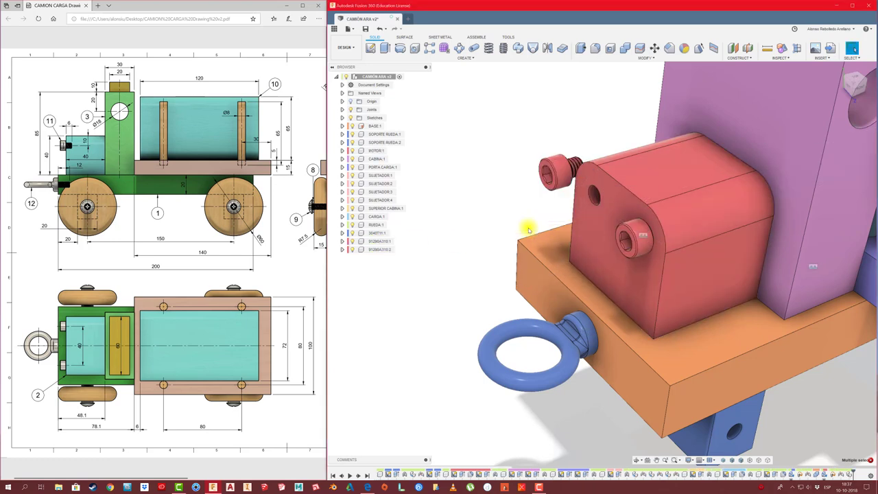
- Rigidly join the second screw into the MOTOR block's empty front hole
{"action": "key", "text": "j"}
{"action": "middle_click_drag", "start_coordinate": [529, 229], "coordinate": [806, 118], "text": "shift"}
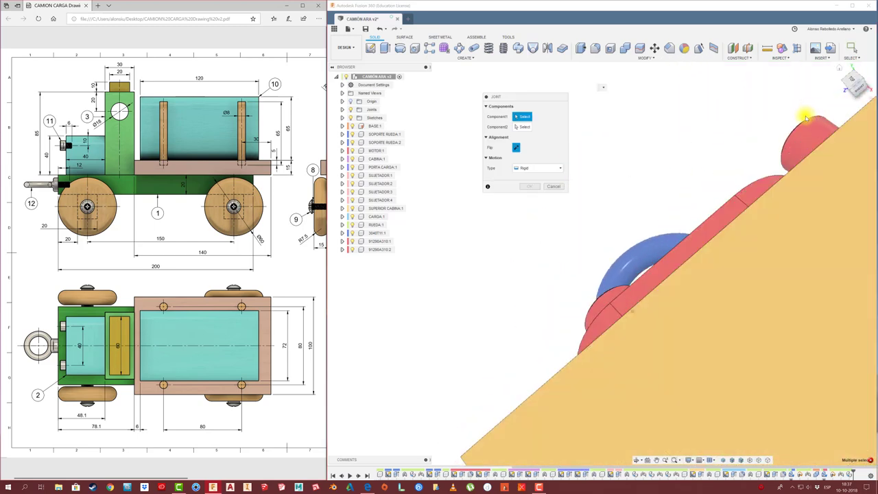
{"action": "scroll", "coordinate": [806, 117], "scroll_direction": "up", "scroll_amount": 5}
{"action": "left_click", "coordinate": [801, 99]}
{"action": "mouse_move", "coordinate": [801, 100]}
{"action": "middle_mouse_down", "text": "shift"}
{"action": "mouse_move", "coordinate": [598, 210]}
{"action": "mouse_move", "coordinate": [558, 257]}
{"action": "middle_mouse_up", "text": "shift"}
{"action": "left_click", "coordinate": [559, 258]}
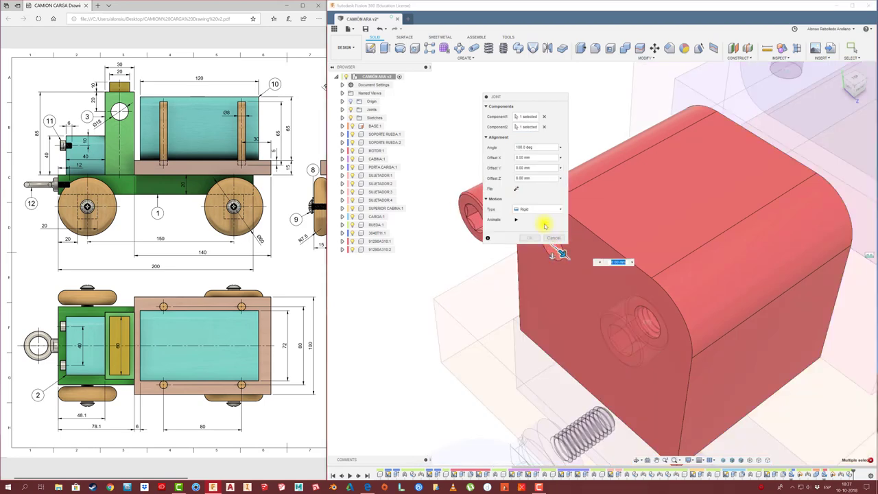
{"action": "left_click", "coordinate": [529, 236]}
{"action": "scroll", "coordinate": [481, 182], "scroll_direction": "down", "scroll_amount": 4}
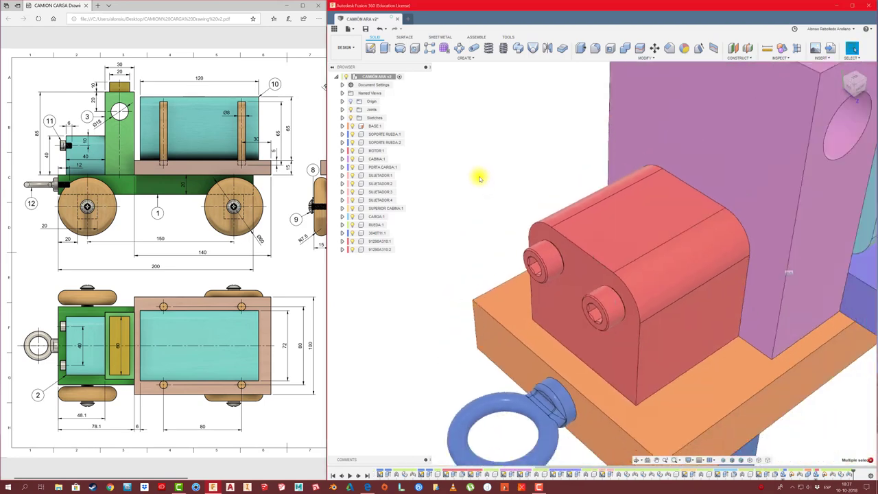
{"action": "scroll", "coordinate": [476, 177], "scroll_direction": "down", "scroll_amount": 4}
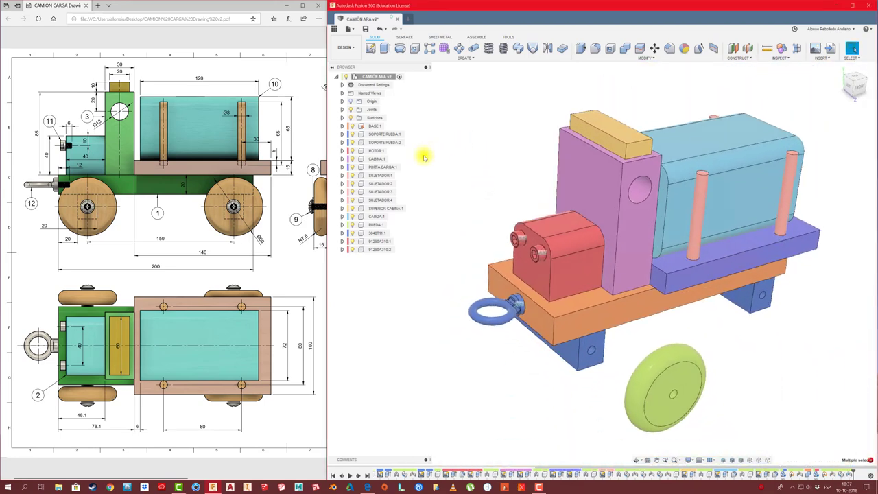
{"action": "scroll", "coordinate": [284, 232], "scroll_direction": "right", "scroll_amount": 1}
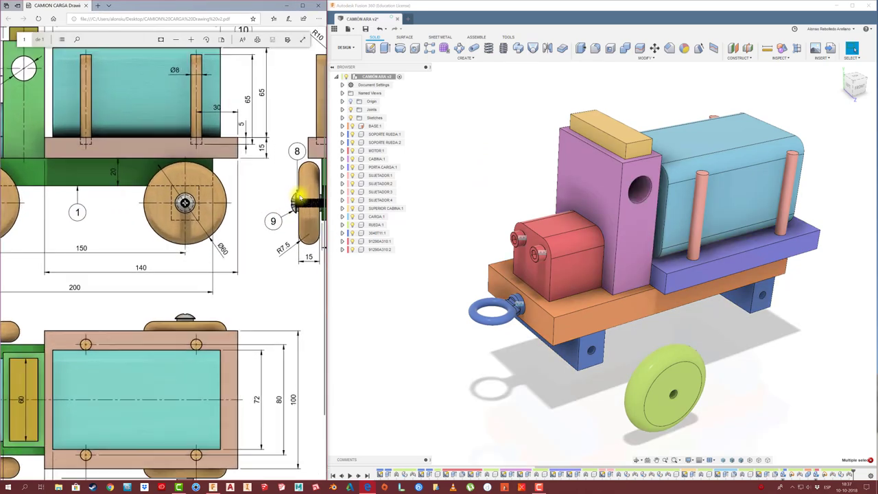
{"action": "scroll", "coordinate": [278, 200], "scroll_direction": "up", "scroll_amount": 5, "text": "ctrl"}
{"action": "scroll", "coordinate": [87, 182], "scroll_direction": "down", "scroll_amount": 3, "text": "ctrl"}
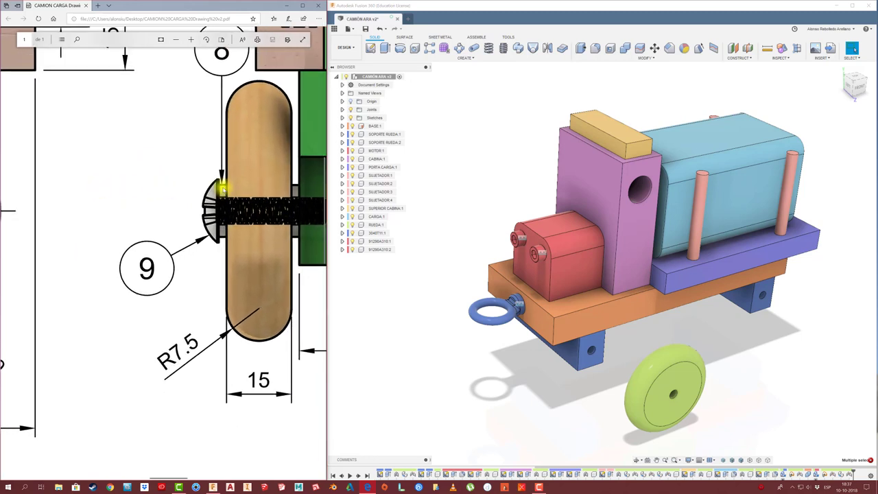
{"action": "scroll", "coordinate": [222, 190], "scroll_direction": "up", "scroll_amount": 3}
{"action": "scroll", "coordinate": [221, 192], "scroll_direction": "down", "scroll_amount": 1}
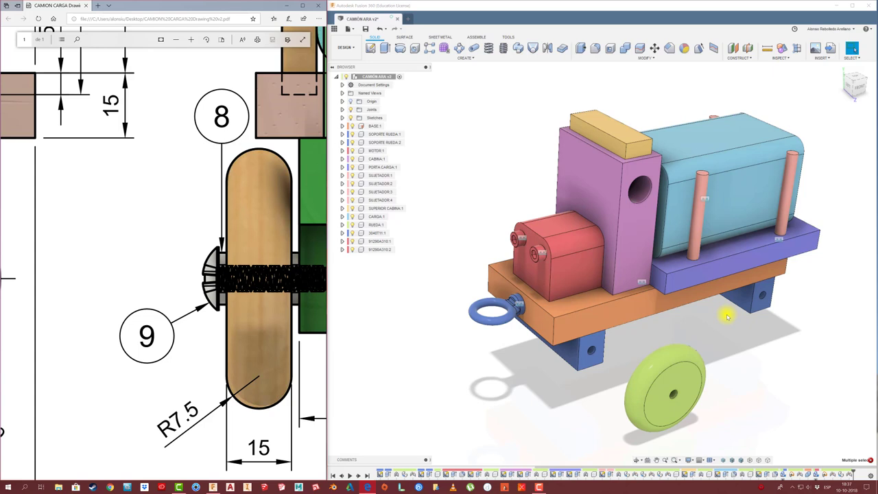
{"action": "mouse_move", "coordinate": [728, 315]}
{"action": "middle_mouse_down", "text": "shift"}
{"action": "mouse_move", "coordinate": [723, 388]}
{"action": "mouse_move", "coordinate": [690, 364]}
{"action": "mouse_move", "coordinate": [782, 131]}
{"action": "middle_mouse_up", "text": "shift"}
- Filter McMaster-Carr washers to metric M6 and open the Metric Plastic Washers products
{"action": "left_click", "coordinate": [831, 48]}
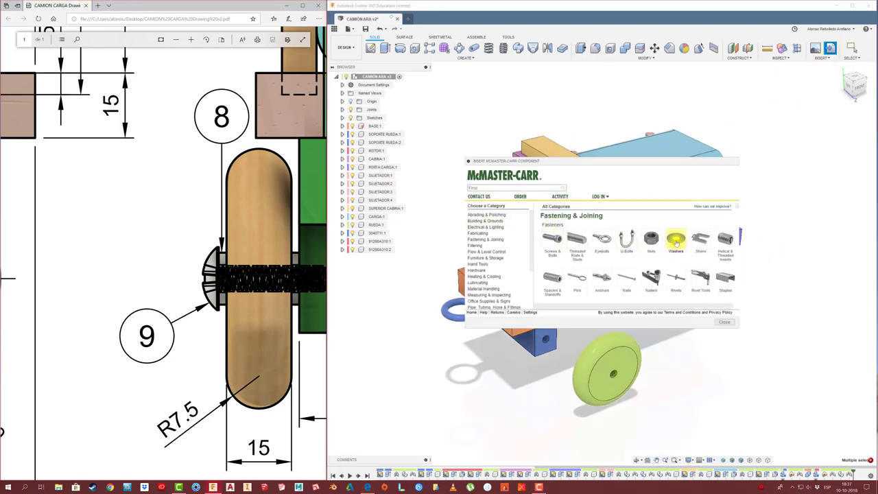
{"action": "left_click", "coordinate": [676, 240]}
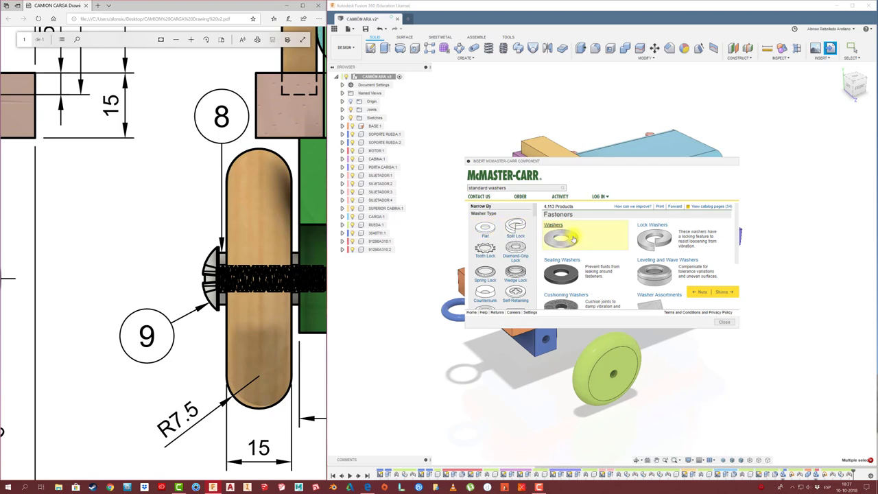
{"action": "left_click", "coordinate": [563, 237]}
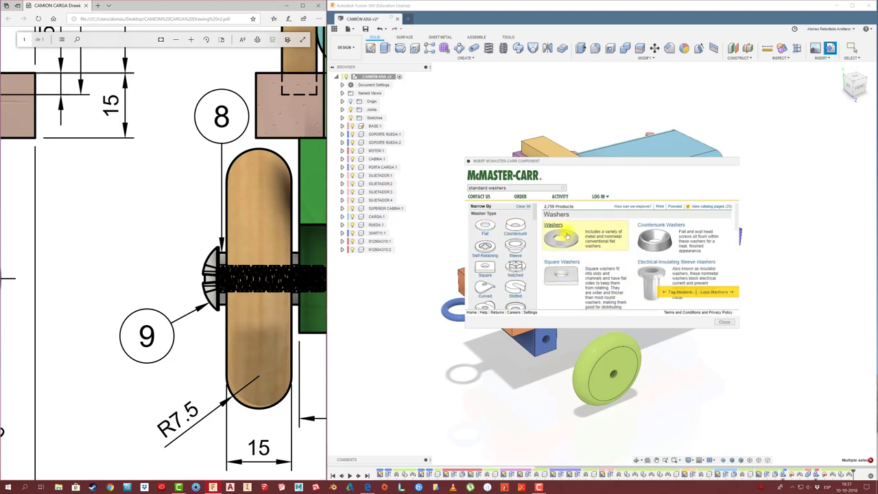
{"action": "scroll", "coordinate": [508, 275], "scroll_direction": "down", "scroll_amount": 3}
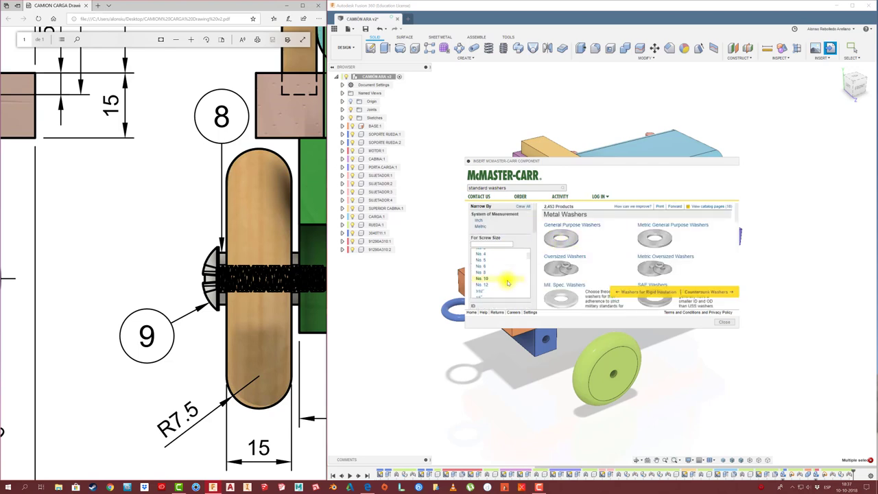
{"action": "left_click", "coordinate": [479, 227]}
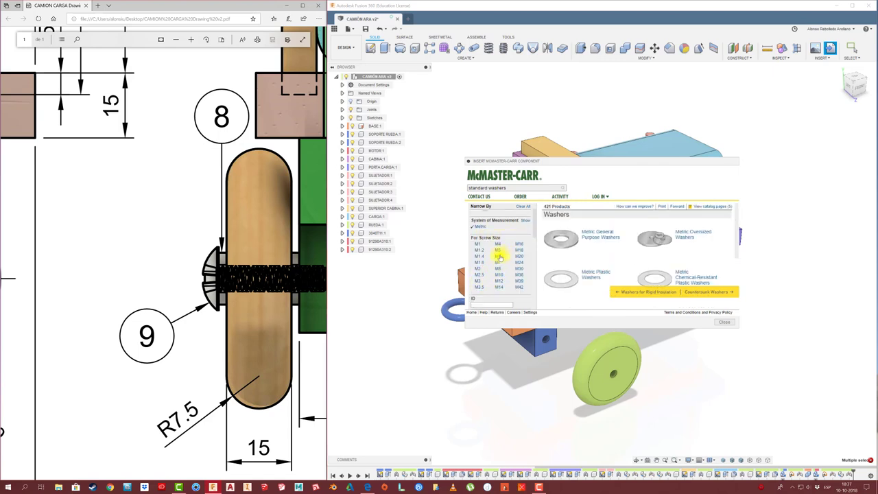
{"action": "left_click", "coordinate": [498, 257]}
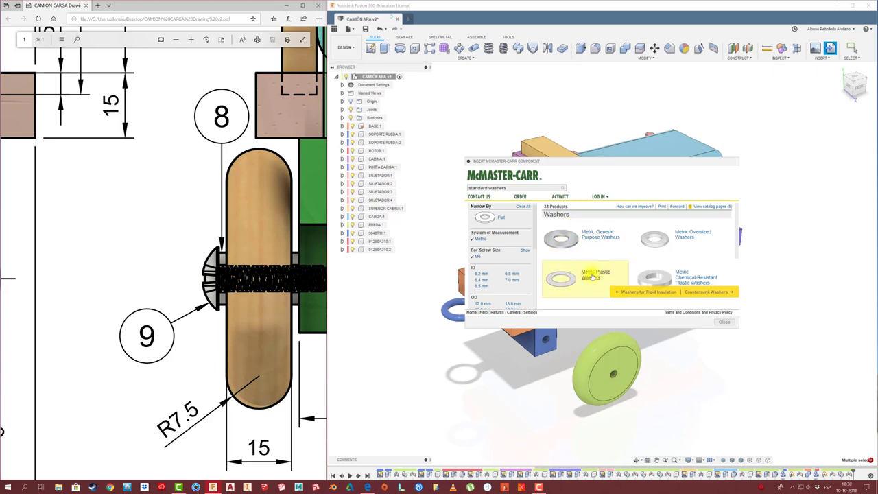
{"action": "left_click", "coordinate": [591, 274]}
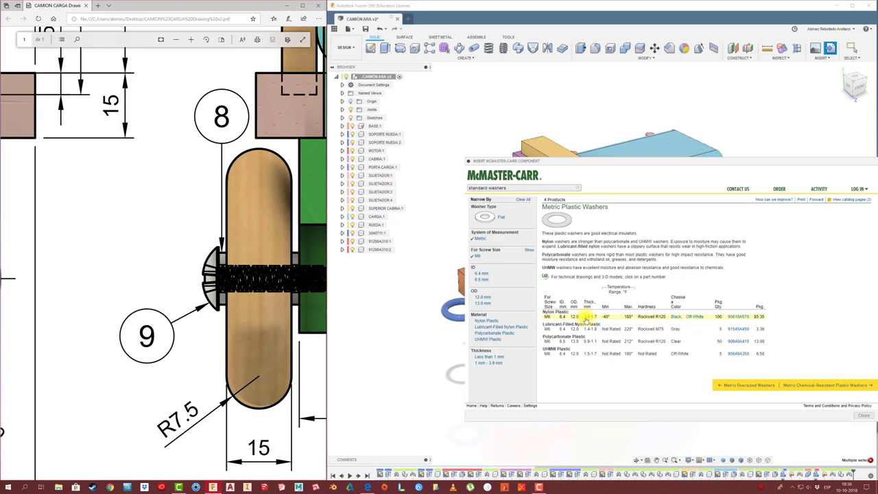
- Choose nylon washer 95610A570 in black and insert its 3-D STEP model
{"action": "left_click", "coordinate": [735, 318]}
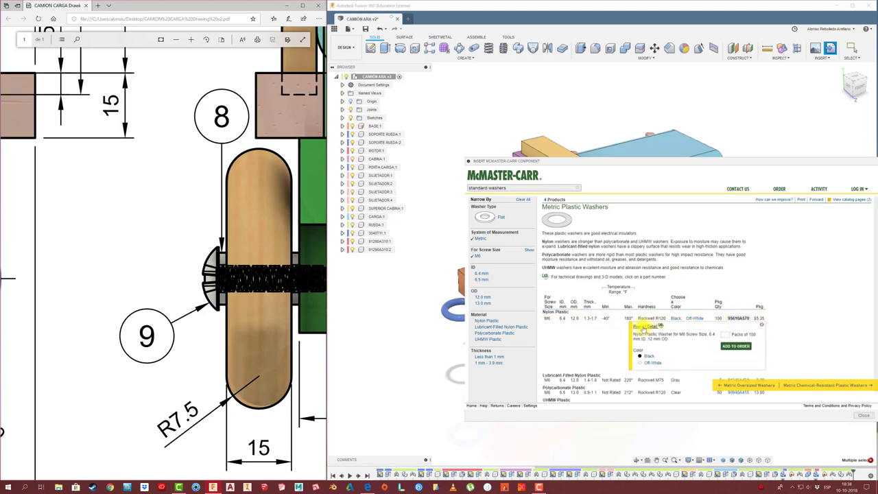
{"action": "left_click", "coordinate": [643, 328]}
{"action": "left_click_drag", "start_coordinate": [643, 162], "coordinate": [579, 89]}
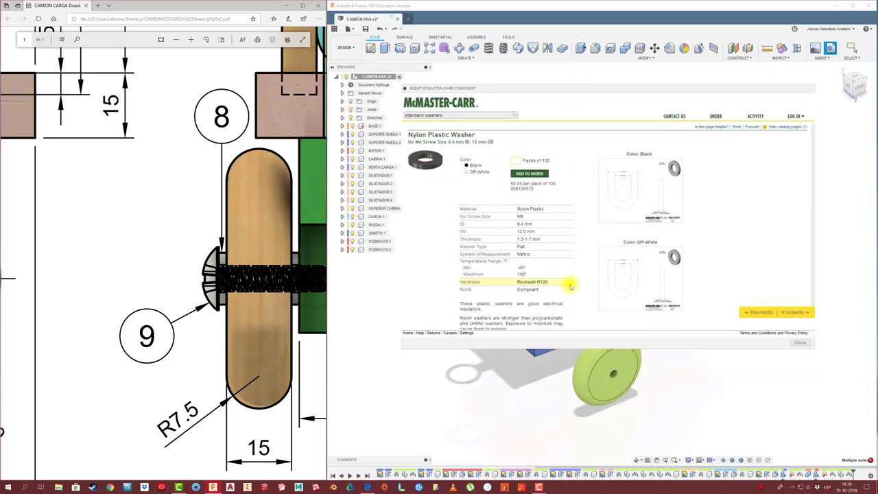
{"action": "left_click", "coordinate": [636, 195]}
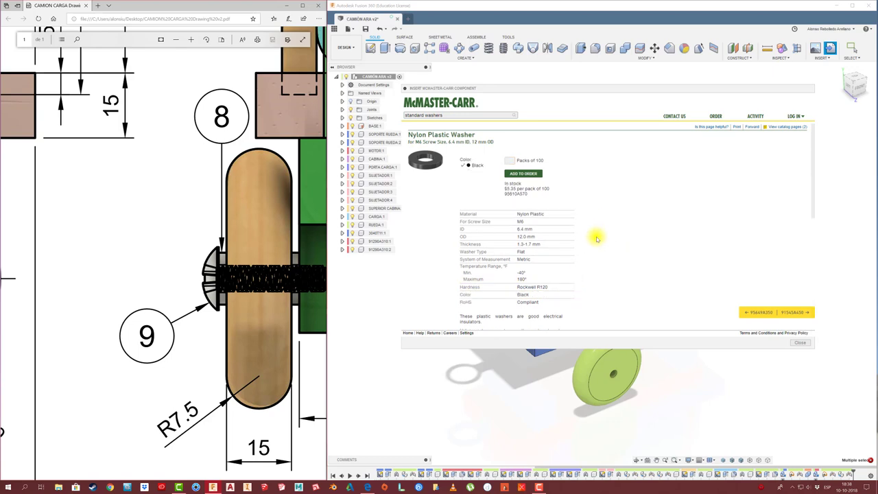
{"action": "scroll", "coordinate": [596, 238], "scroll_direction": "down", "scroll_amount": 1}
{"action": "scroll", "coordinate": [598, 239], "scroll_direction": "down", "scroll_amount": 3}
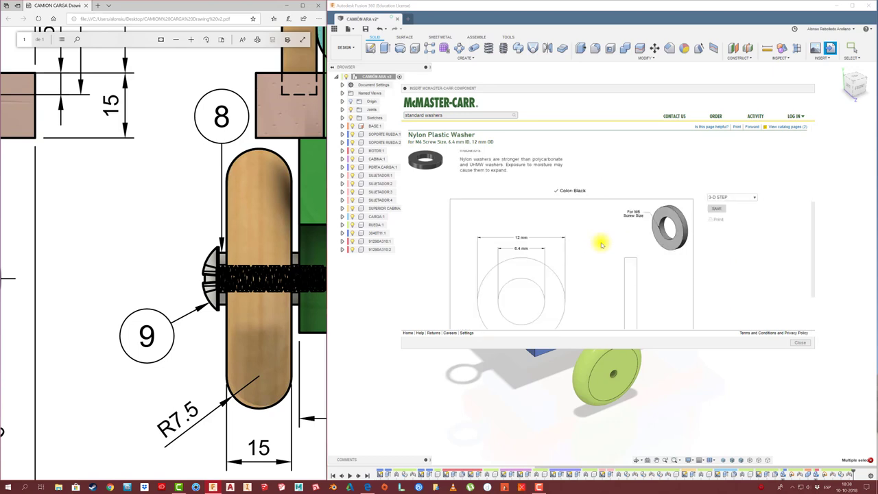
{"action": "left_click", "coordinate": [717, 210]}
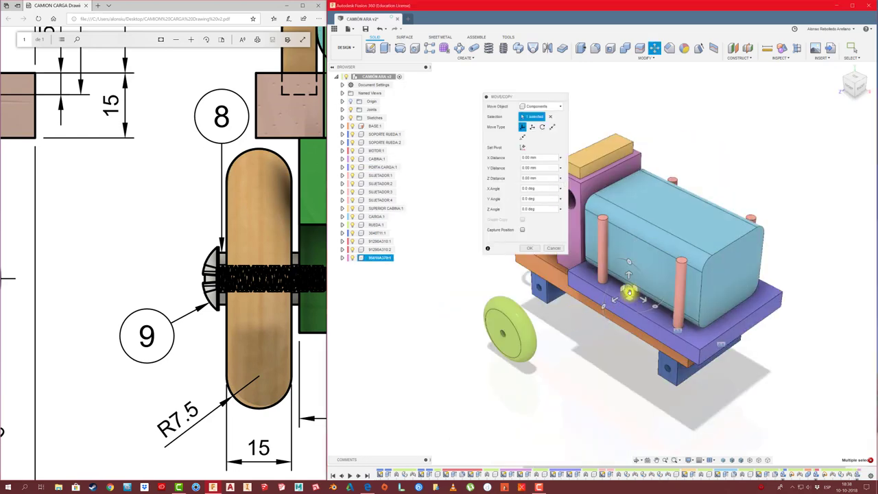
- Move the nylon washer beside the blue wheel bracket
{"action": "left_click_drag", "start_coordinate": [629, 293], "coordinate": [539, 288]}
{"action": "scroll", "coordinate": [538, 288], "scroll_direction": "up", "scroll_amount": 1}
{"action": "scroll", "coordinate": [542, 278], "scroll_direction": "up", "scroll_amount": 3}
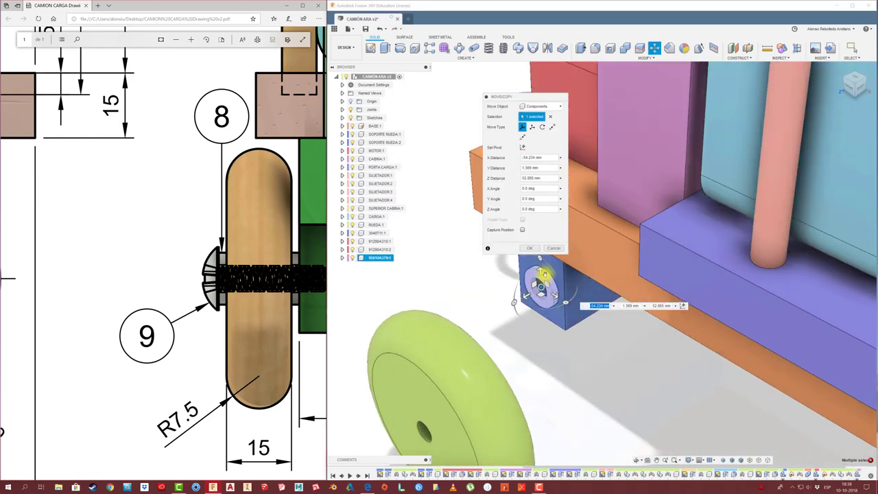
{"action": "key", "text": "Return"}
{"action": "left_click_drag", "start_coordinate": [526, 290], "coordinate": [480, 289]}
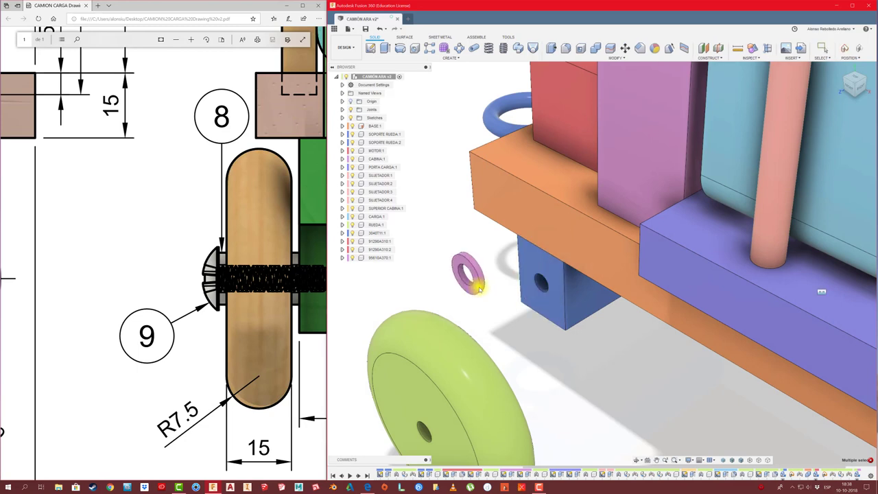
- Keep the washer's moved position and rigidly join it over the bracket's axle hole
{"action": "left_click", "coordinate": [480, 289]}
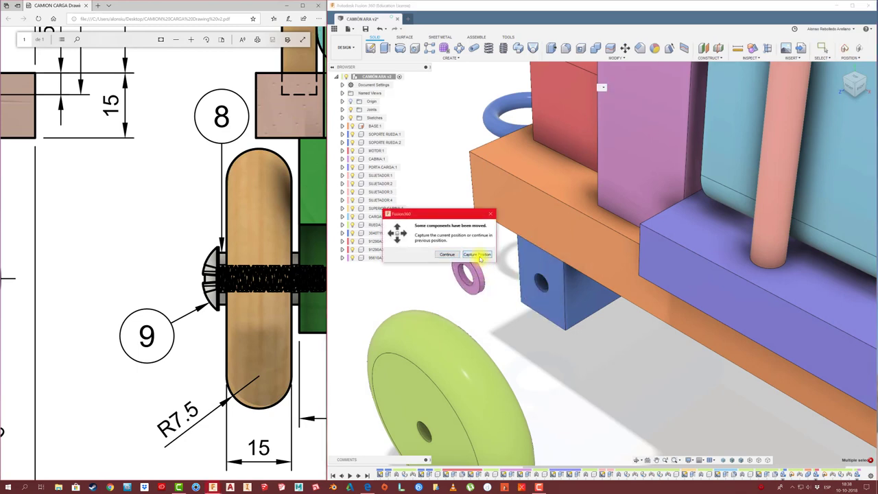
{"action": "left_click", "coordinate": [479, 254]}
{"action": "left_click", "coordinate": [469, 275]}
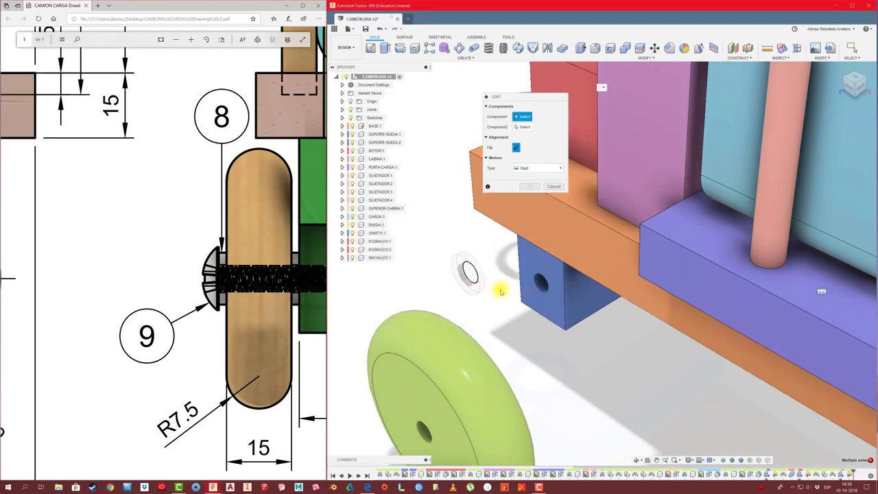
{"action": "left_click", "coordinate": [542, 289]}
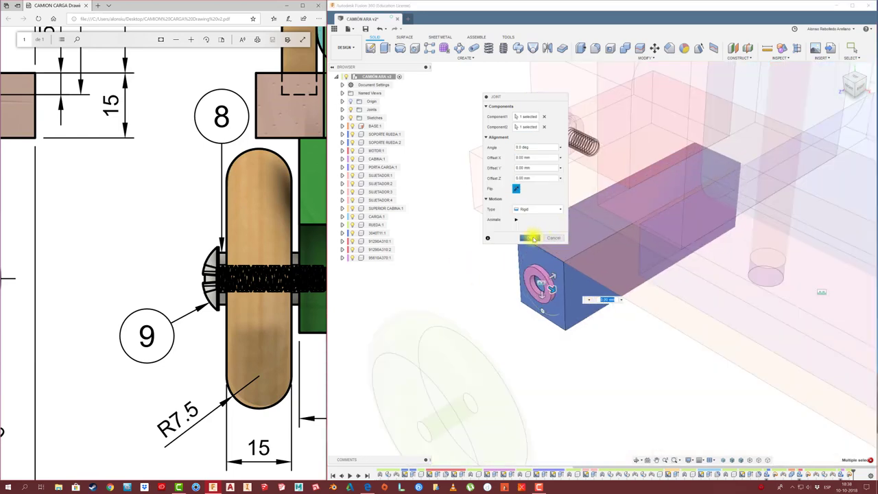
{"action": "left_click", "coordinate": [534, 238]}
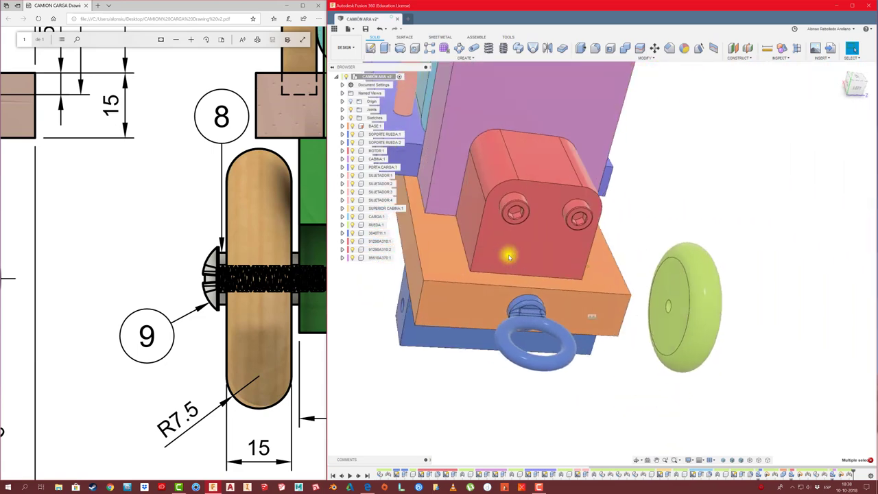
- Start a joint and cancel it without creating one
{"action": "key", "text": "j"}
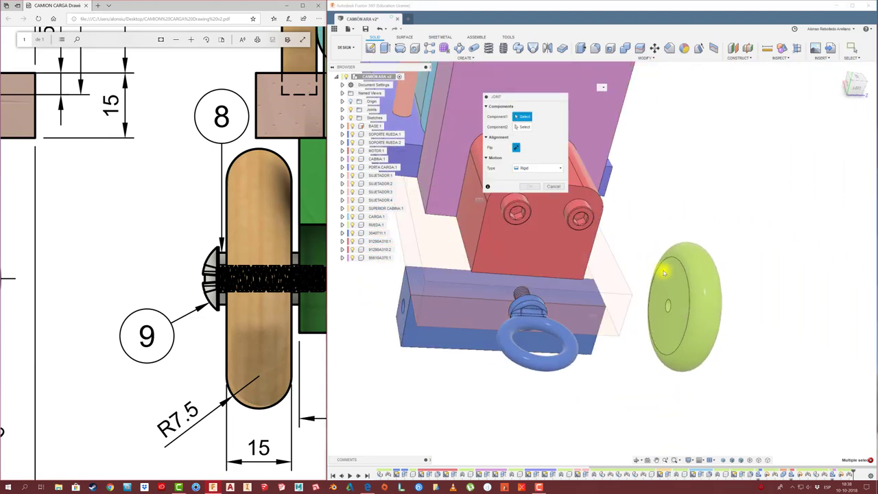
{"action": "left_click", "coordinate": [667, 309]}
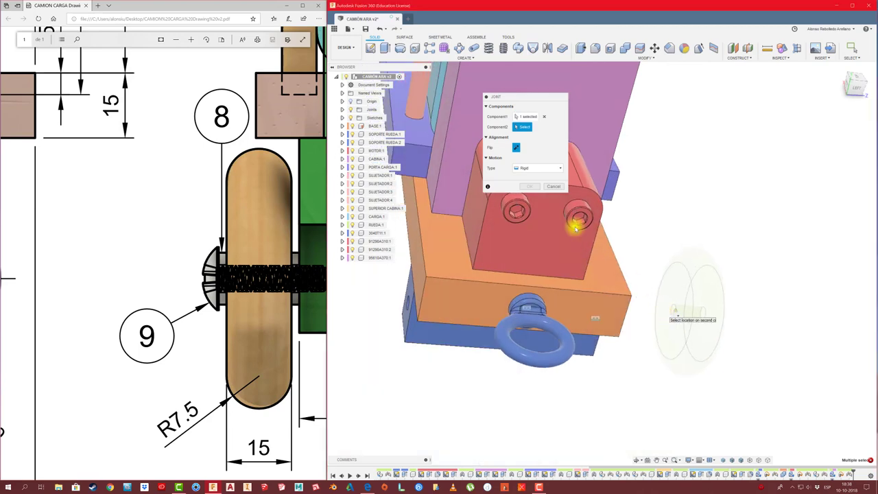
{"action": "left_click", "coordinate": [553, 186]}
- Join the RUEDA wheel at the washer on its support with a Revolute motion type
{"action": "key", "text": "j"}
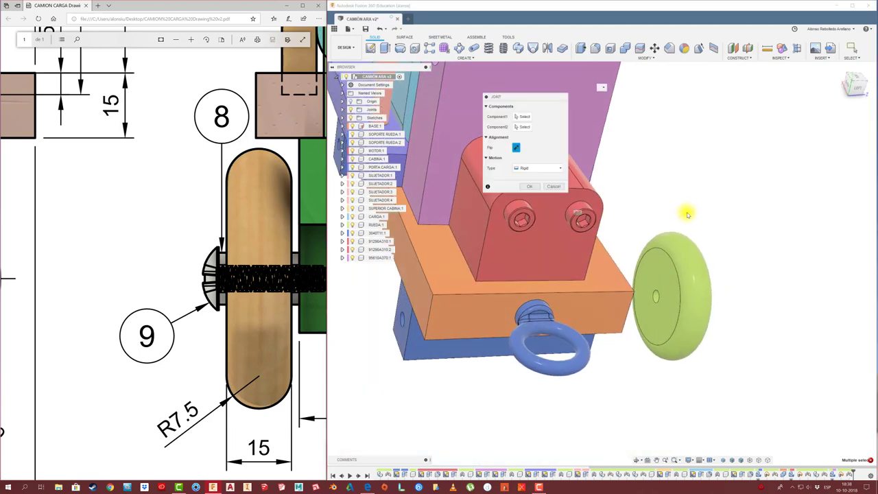
{"action": "left_click", "coordinate": [655, 297]}
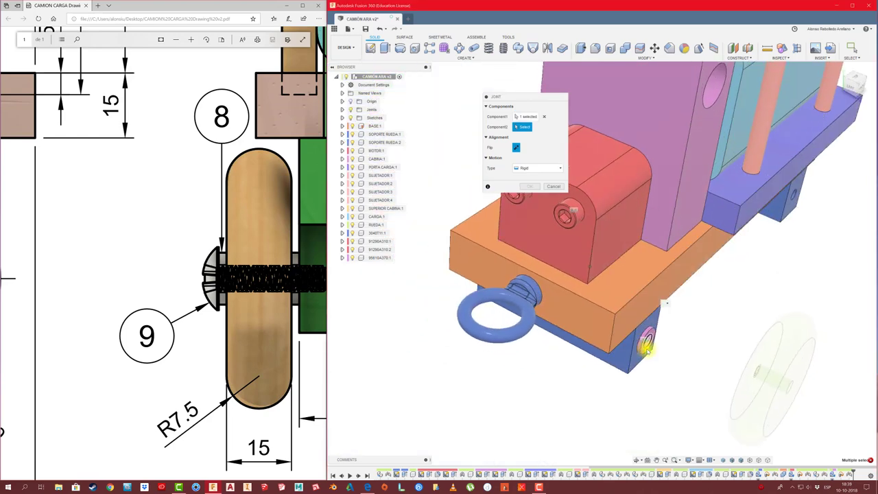
{"action": "scroll", "coordinate": [648, 347], "scroll_direction": "up", "scroll_amount": 2}
{"action": "scroll", "coordinate": [648, 343], "scroll_direction": "up", "scroll_amount": 3}
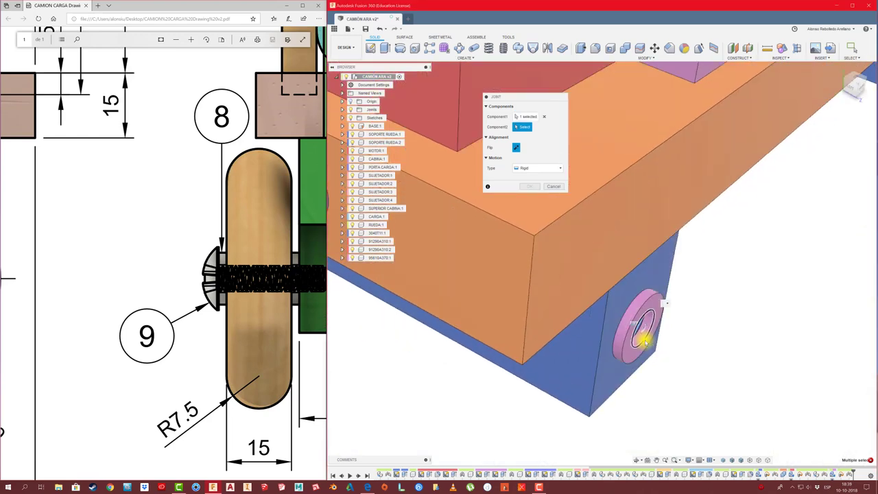
{"action": "scroll", "coordinate": [649, 340], "scroll_direction": "up", "scroll_amount": 2}
{"action": "left_click", "coordinate": [647, 337]}
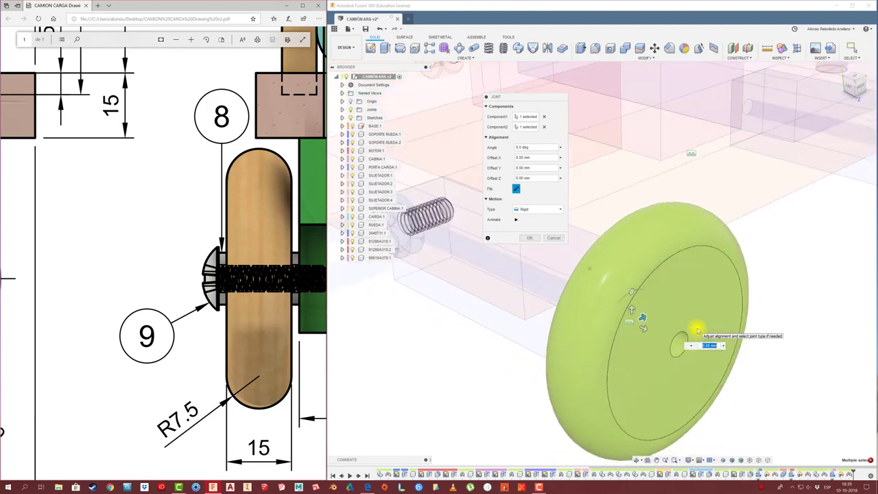
{"action": "left_click", "coordinate": [554, 215]}
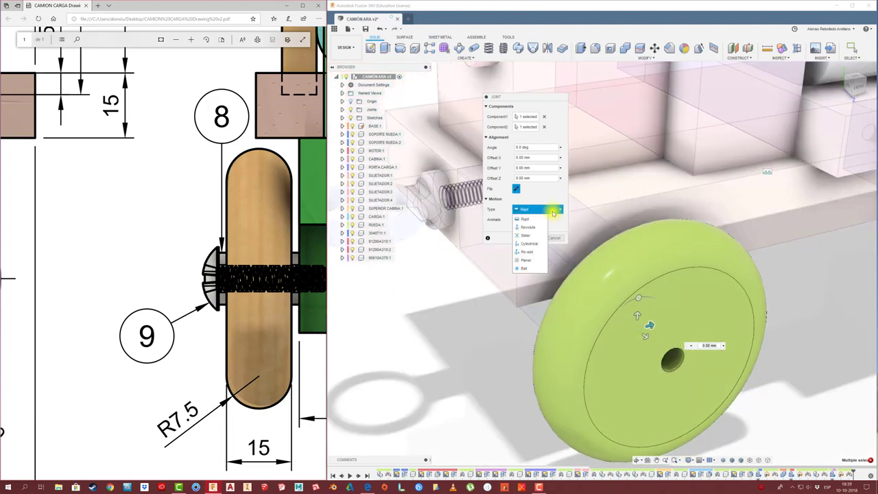
{"action": "left_click", "coordinate": [540, 227]}
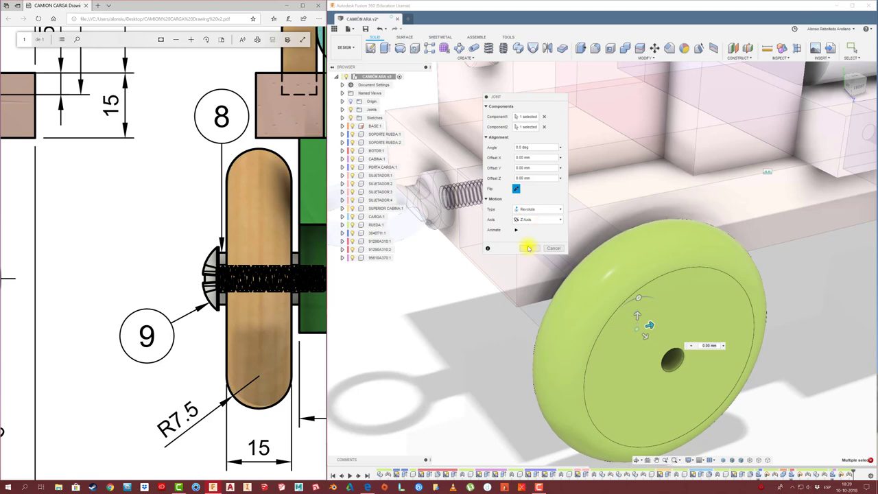
{"action": "left_click", "coordinate": [528, 248]}
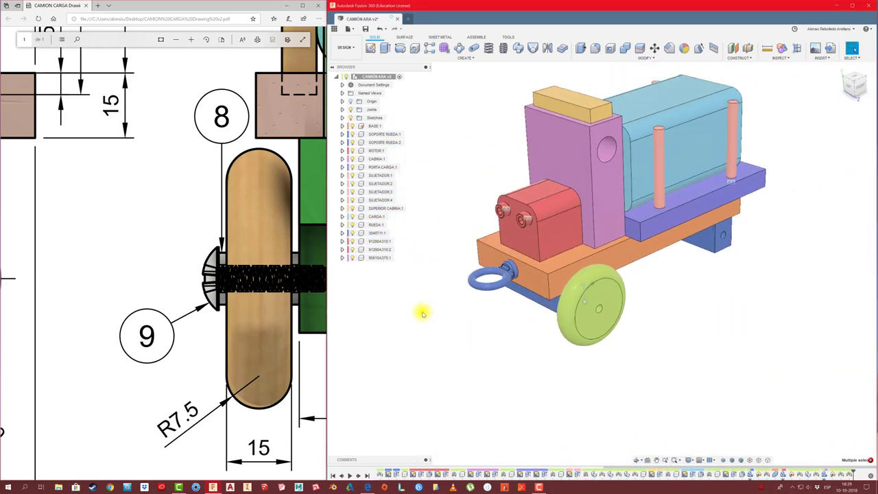
- Rename the newest washer component to GOLILLA
{"action": "double_click", "coordinate": [384, 257]}
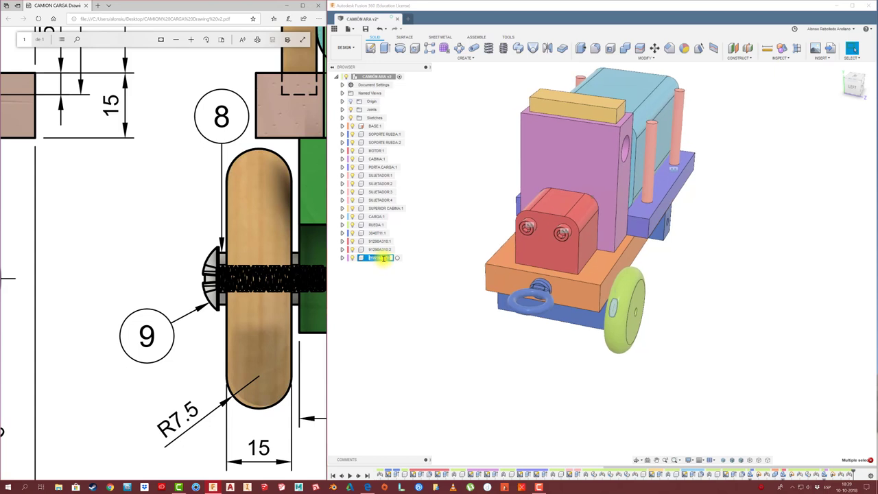
{"action": "type", "text": "GOLILLA"}
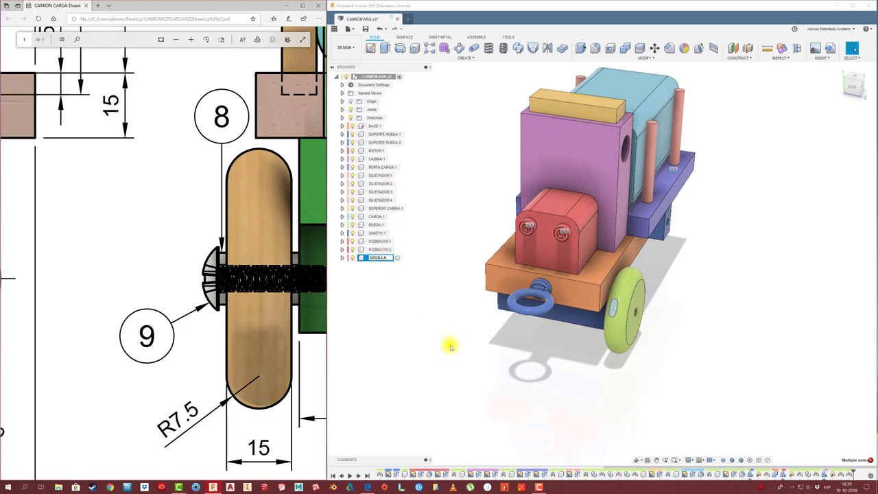
{"action": "key", "text": "Return"}
- Rename the 91290A310 socket head screws to PARKER M6
{"action": "left_click", "coordinate": [379, 234]}
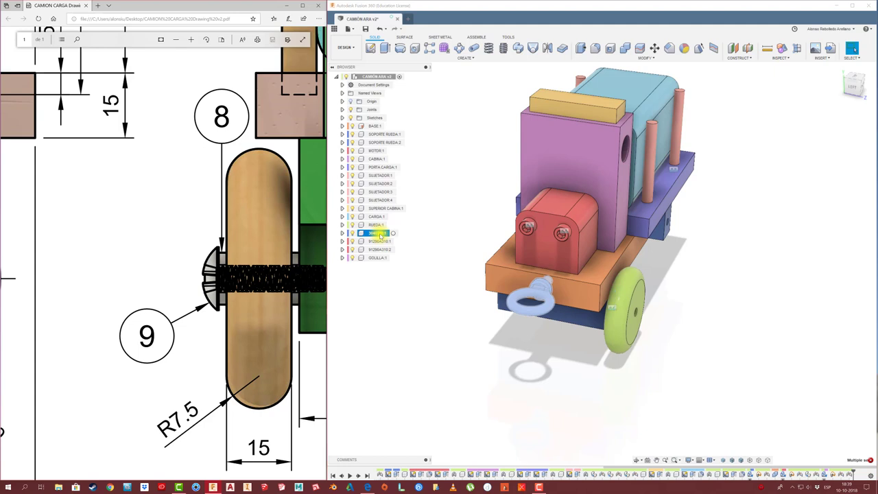
{"action": "left_click", "coordinate": [382, 241]}
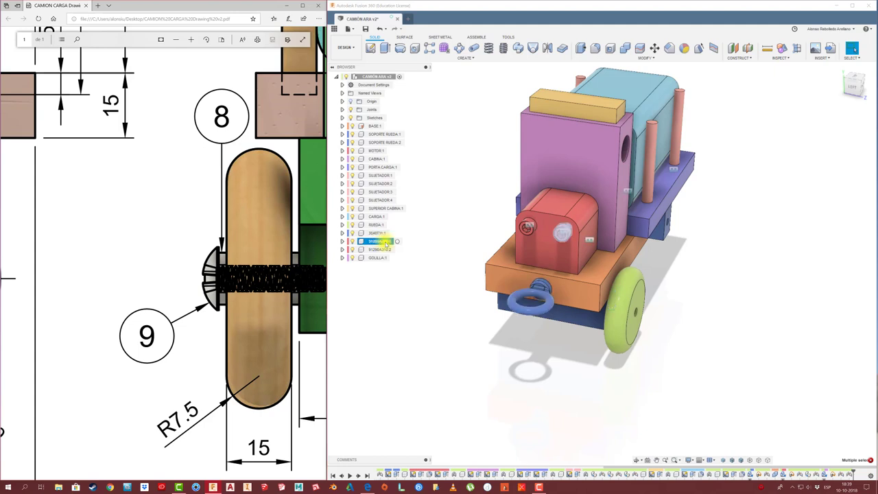
{"action": "double_click", "coordinate": [385, 242]}
{"action": "type", "text": "PARKER M6"}
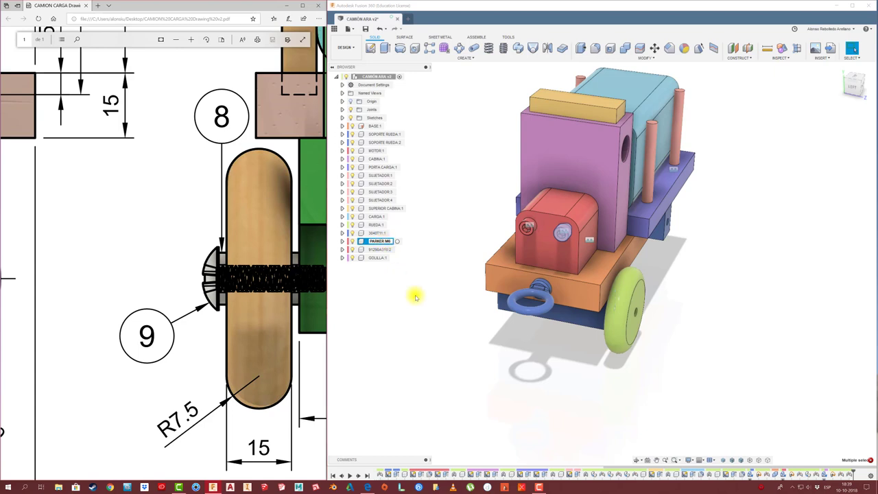
{"action": "left_click", "coordinate": [416, 298]}
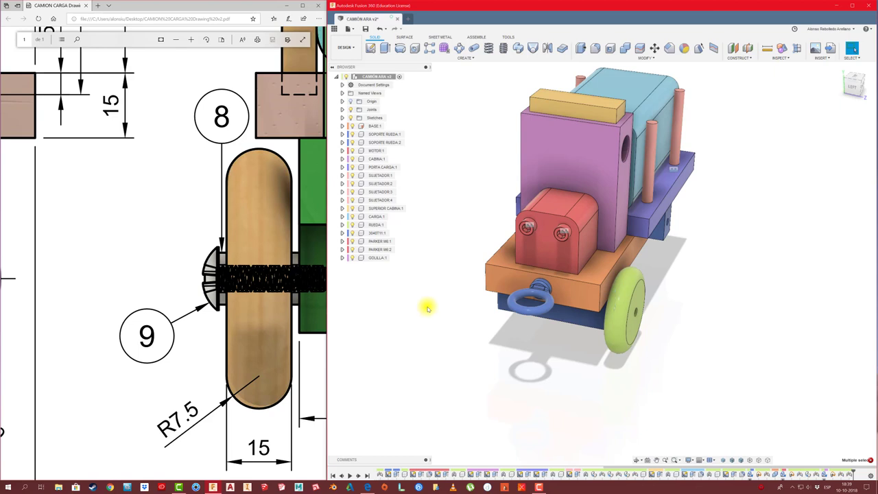
{"action": "mouse_move", "coordinate": [686, 363]}
{"action": "middle_mouse_down", "text": "shift"}
{"action": "mouse_move", "coordinate": [634, 345]}
{"action": "mouse_move", "coordinate": [411, 319]}
{"action": "mouse_move", "coordinate": [384, 254]}
{"action": "middle_mouse_up", "text": "shift"}
- Copy and paste the GOLILLA washer, moving the copy 30 mm along Z
{"action": "left_click", "coordinate": [381, 258]}
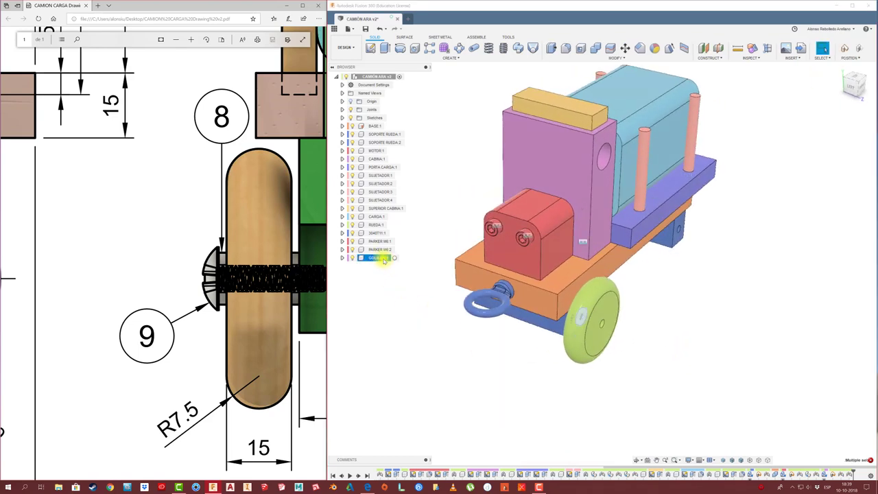
{"action": "key", "text": "ctrl+c"}
{"action": "key", "text": "ctrl+v"}
{"action": "left_click_drag", "start_coordinate": [604, 325], "coordinate": [640, 334]}
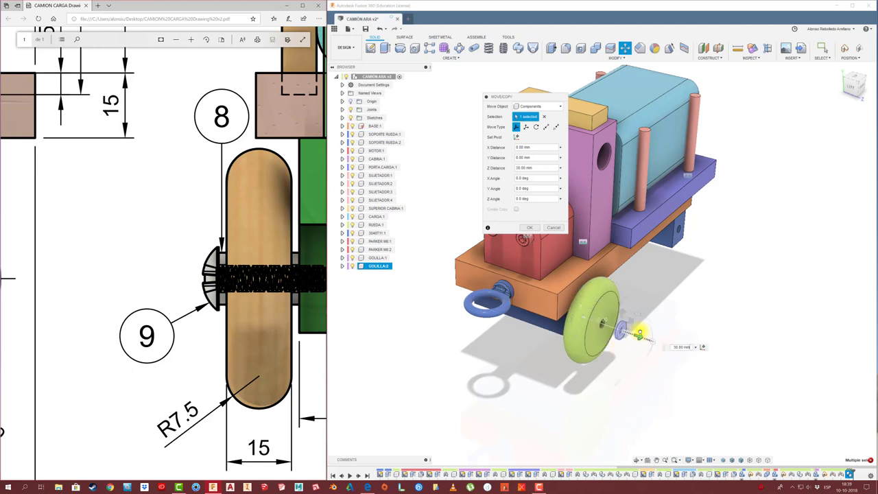
{"action": "scroll", "coordinate": [631, 335], "scroll_direction": "up", "scroll_amount": 3}
{"action": "key", "text": "Return"}
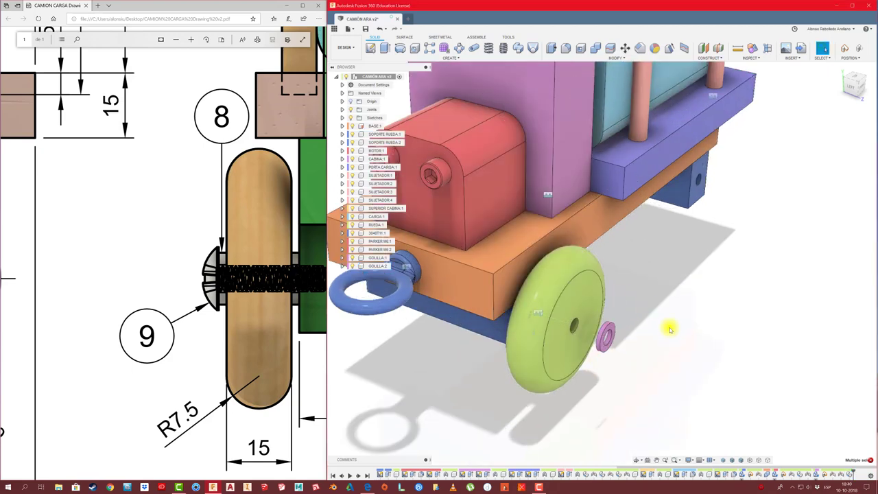
- Join washer GOLILLA:2 onto the outer face of the wheel hub
{"action": "key", "text": "j"}
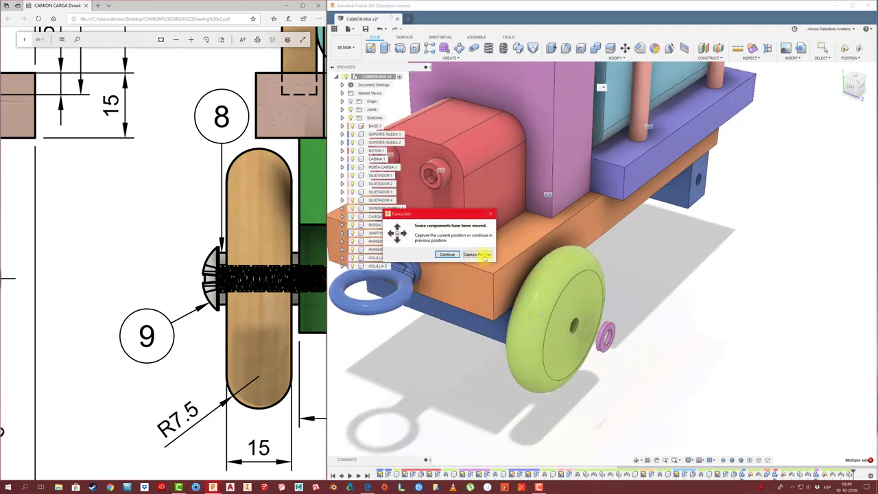
{"action": "left_click", "coordinate": [489, 263]}
{"action": "scroll", "coordinate": [615, 379], "scroll_direction": "up", "scroll_amount": 2}
{"action": "scroll", "coordinate": [553, 335], "scroll_direction": "up", "scroll_amount": 2}
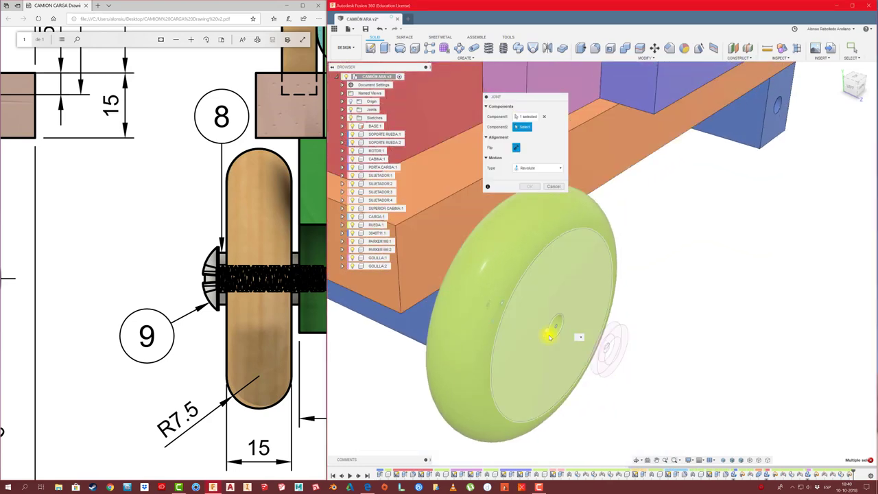
{"action": "left_click", "coordinate": [553, 335]}
{"action": "left_click", "coordinate": [552, 338]}
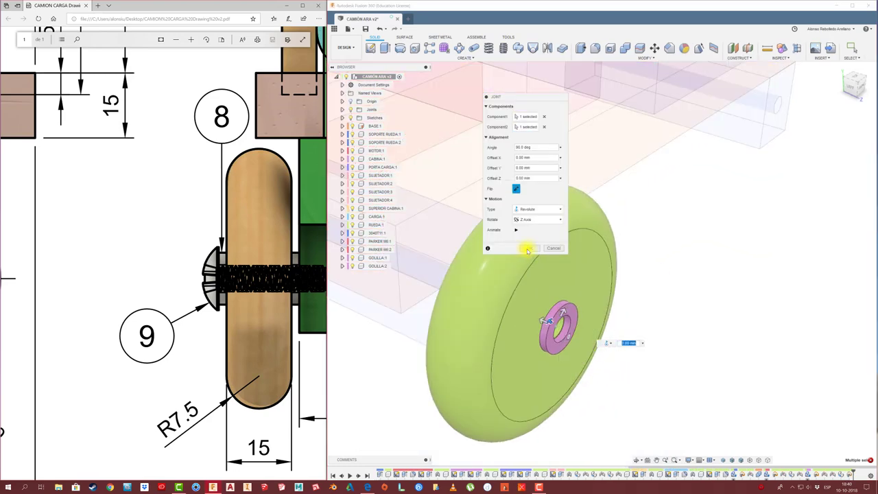
{"action": "key", "text": "Return"}
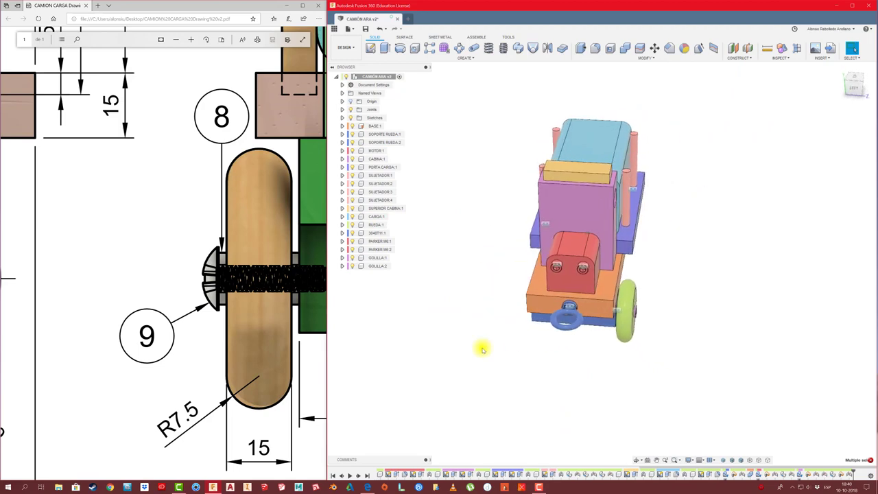
{"action": "scroll", "coordinate": [282, 286], "scroll_direction": "up", "scroll_amount": 2}
{"action": "scroll", "coordinate": [284, 295], "scroll_direction": "down", "scroll_amount": 3}
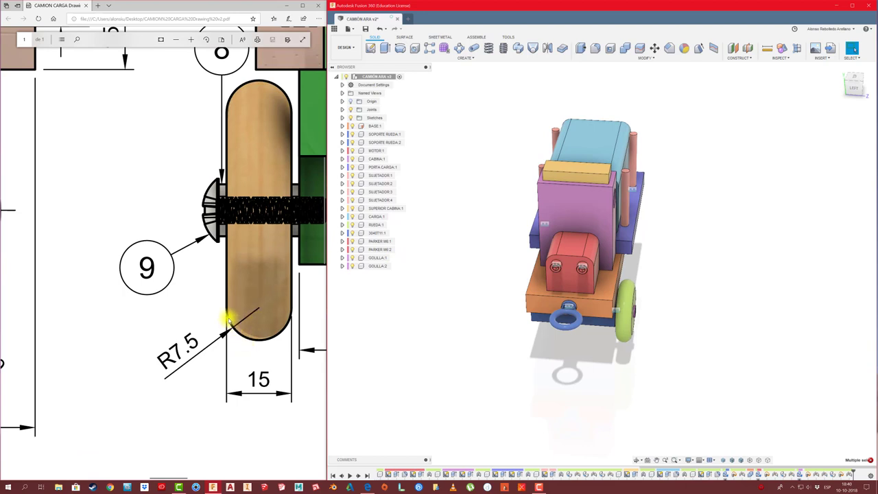
{"action": "scroll", "coordinate": [182, 294], "scroll_direction": "right", "scroll_amount": 3}
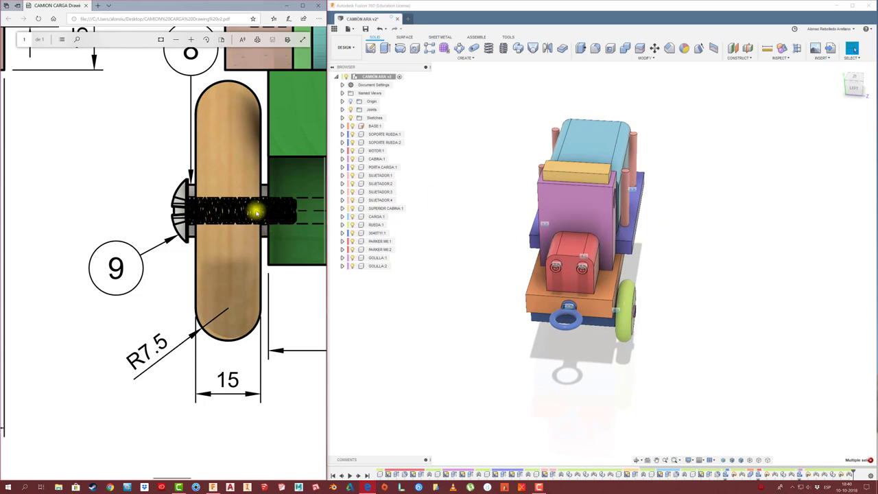
- In the McMaster-Carr catalogue, filter Phillips rounded head screws to metric M6, 25 mm long
{"action": "left_click", "coordinate": [474, 309]}
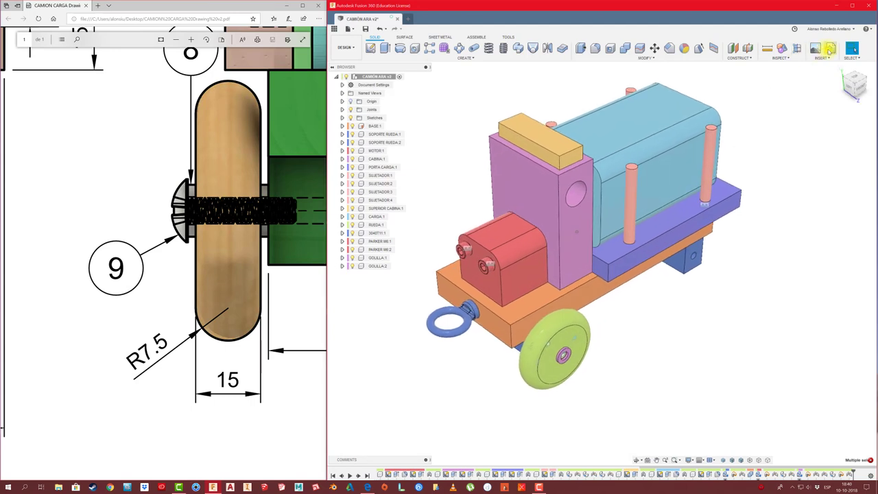
{"action": "left_click", "coordinate": [830, 48]}
{"action": "left_click", "coordinate": [550, 237]}
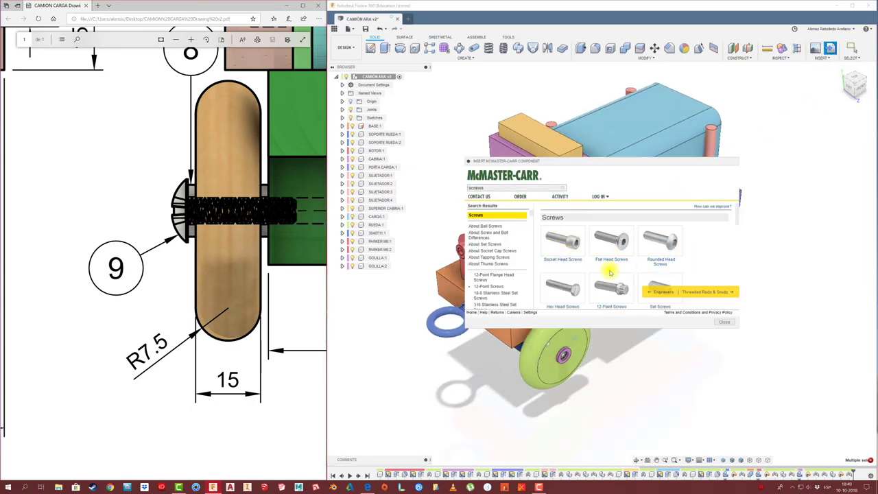
{"action": "scroll", "coordinate": [618, 268], "scroll_direction": "down", "scroll_amount": 3}
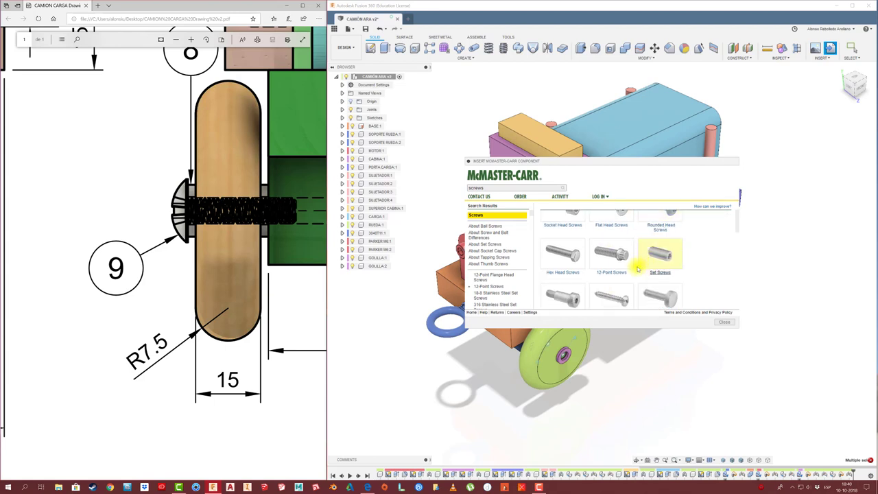
{"action": "scroll", "coordinate": [636, 268], "scroll_direction": "up", "scroll_amount": 5}
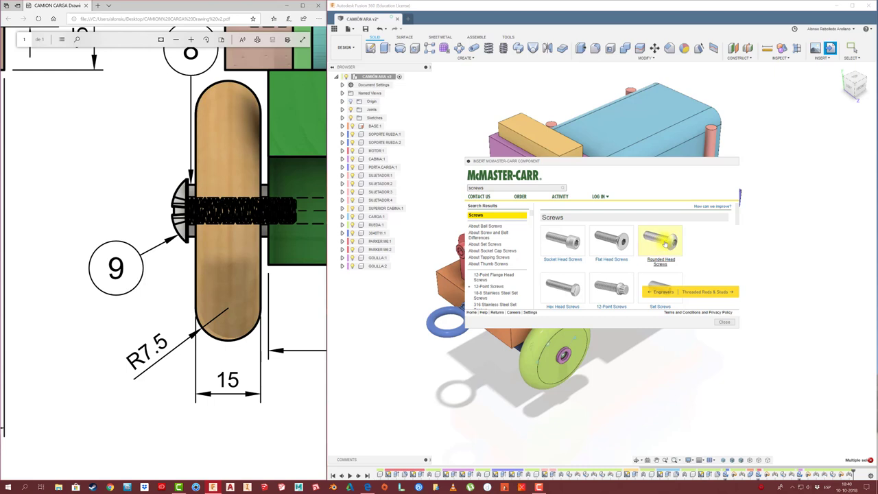
{"action": "left_click", "coordinate": [663, 241]}
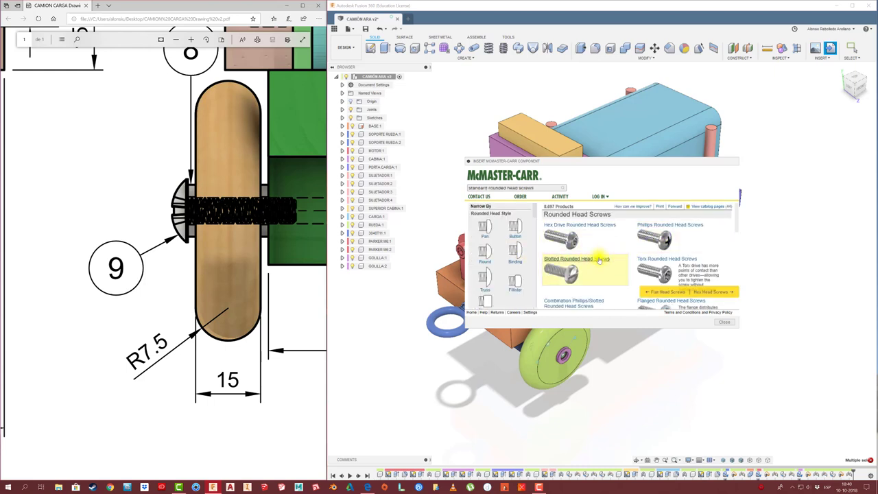
{"action": "left_click", "coordinate": [656, 229]}
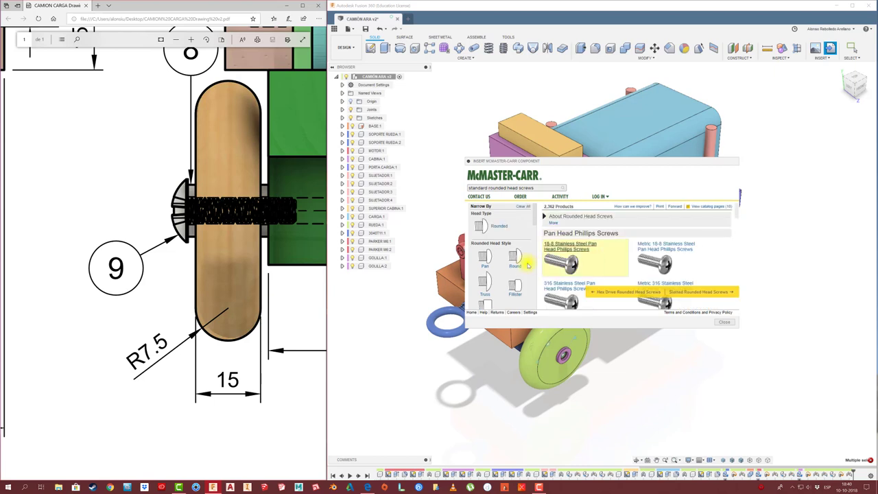
{"action": "scroll", "coordinate": [508, 260], "scroll_direction": "down", "scroll_amount": 3}
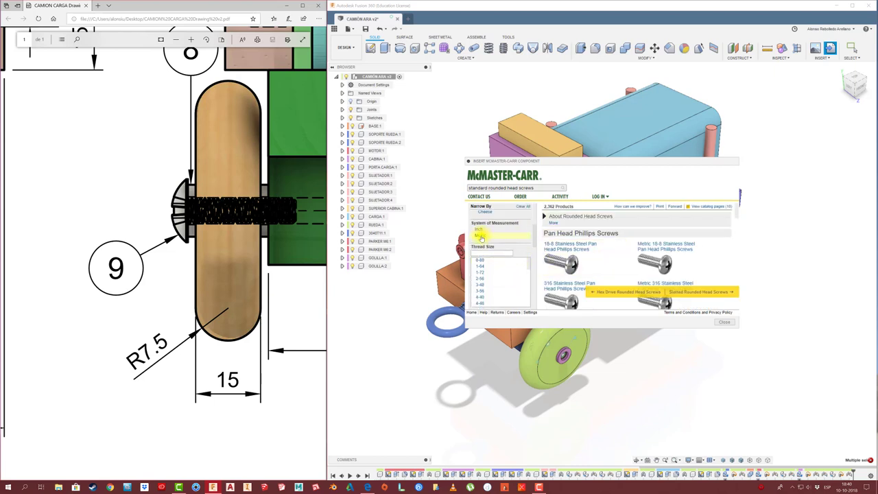
{"action": "left_click", "coordinate": [481, 236]}
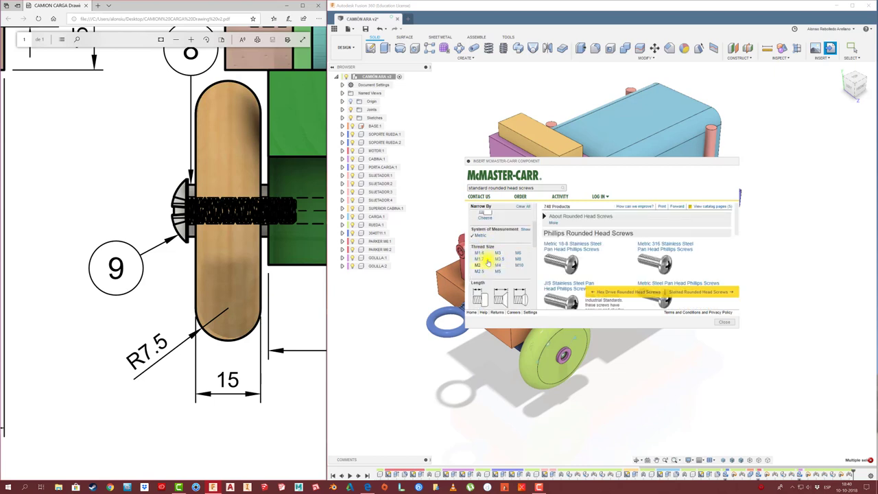
{"action": "left_click", "coordinate": [517, 255]}
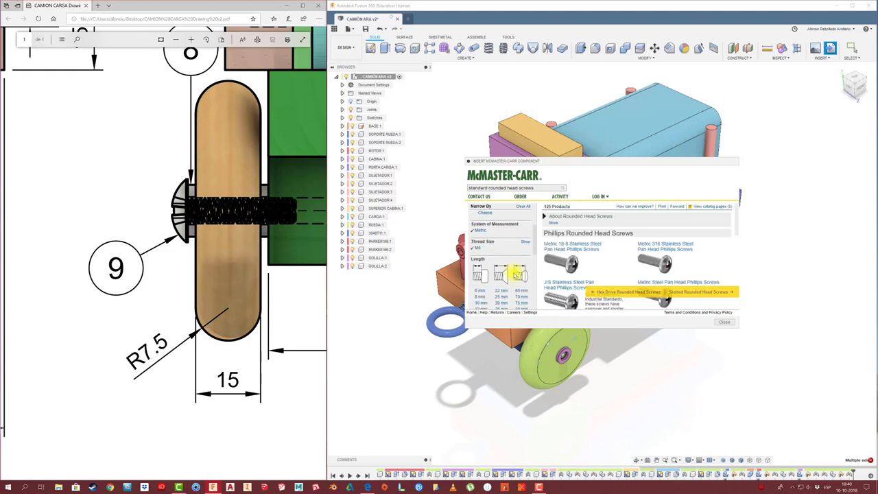
{"action": "left_click", "coordinate": [503, 234]}
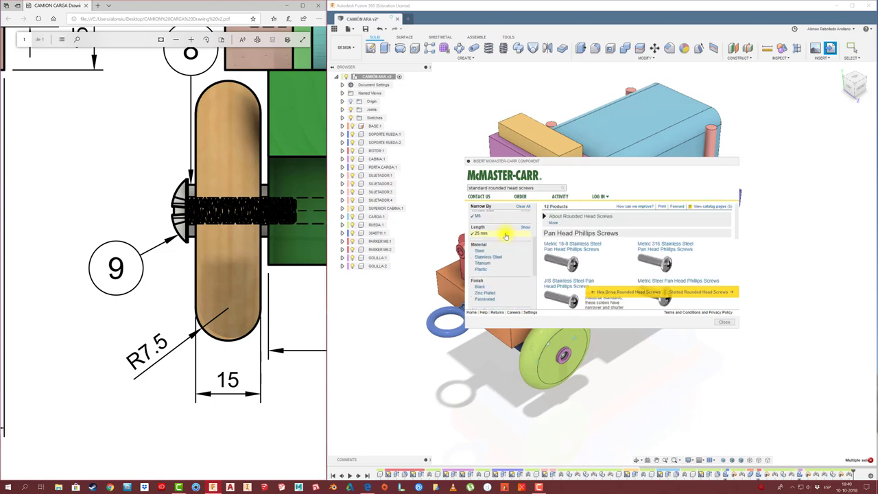
- Open the 92000A430 stainless pan head Phillips screw product page and insert it
{"action": "left_click", "coordinate": [564, 251]}
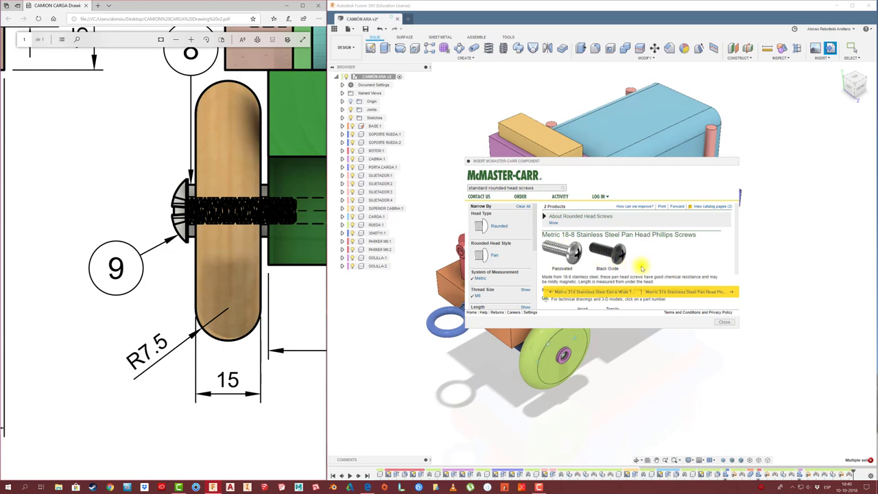
{"action": "left_click_drag", "start_coordinate": [738, 327], "coordinate": [826, 382]}
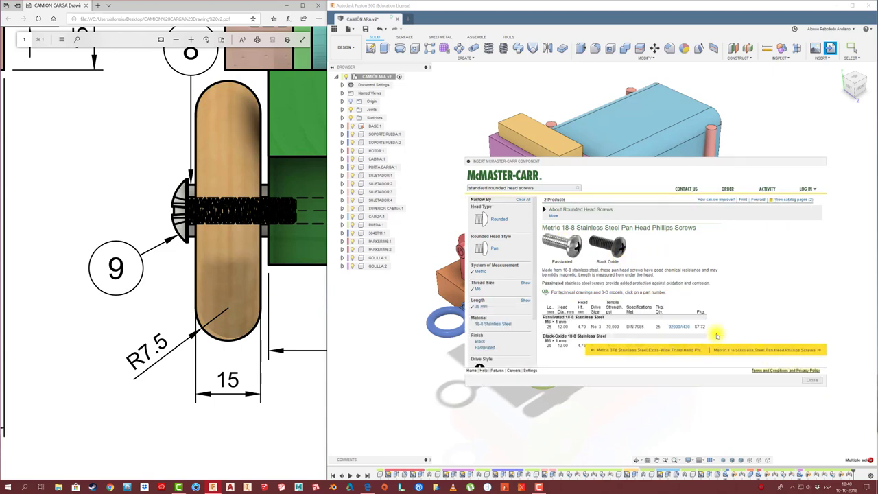
{"action": "left_click", "coordinate": [680, 326]}
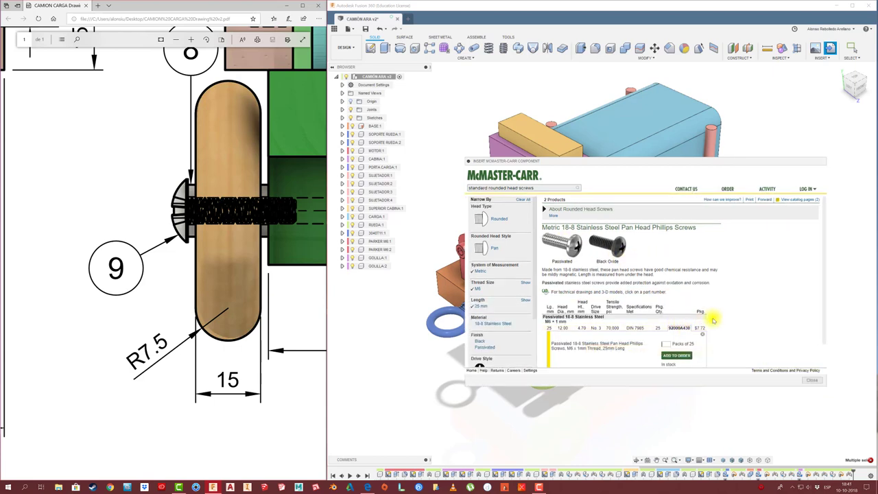
{"action": "left_click", "coordinate": [559, 310]}
{"action": "scroll", "coordinate": [657, 312], "scroll_direction": "down", "scroll_amount": 2}
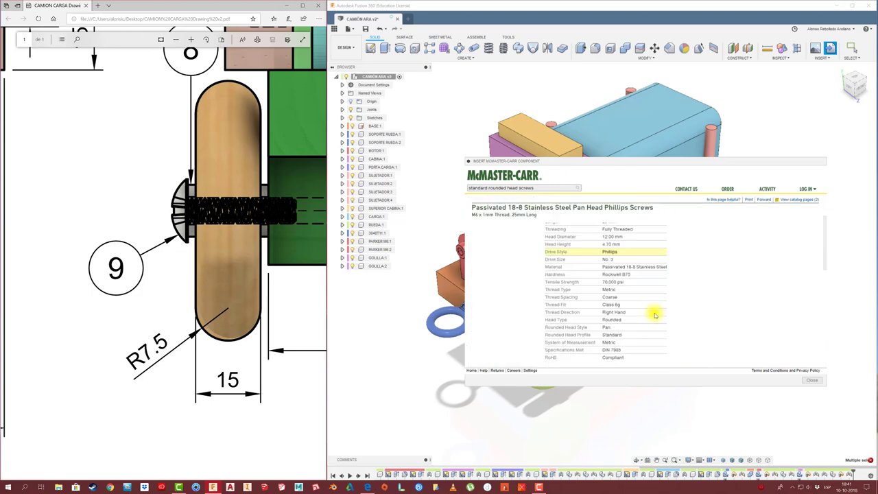
{"action": "scroll", "coordinate": [657, 312], "scroll_direction": "down", "scroll_amount": 3}
{"action": "scroll", "coordinate": [658, 314], "scroll_direction": "down", "scroll_amount": 2}
{"action": "scroll", "coordinate": [657, 313], "scroll_direction": "down", "scroll_amount": 3}
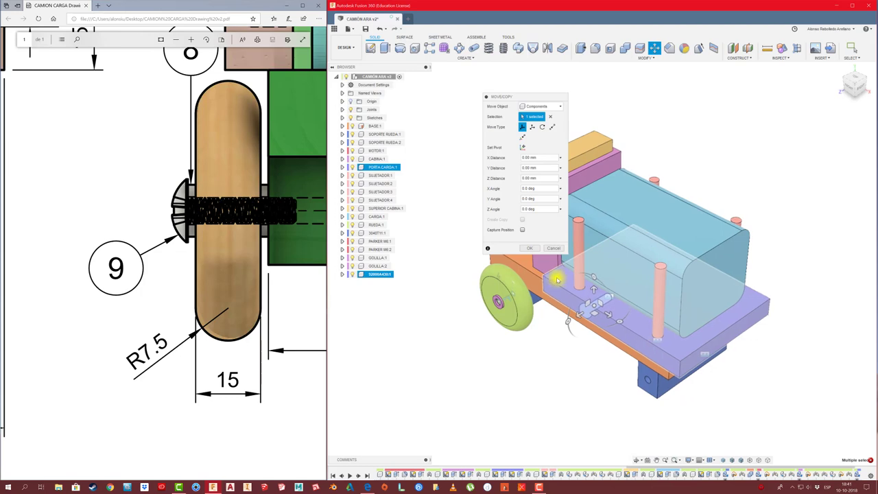
- Move screw 92000A430:1 about -134 mm in X and -93 mm in Y to the front wheel hub
{"action": "left_click_drag", "start_coordinate": [588, 328], "coordinate": [464, 343]}
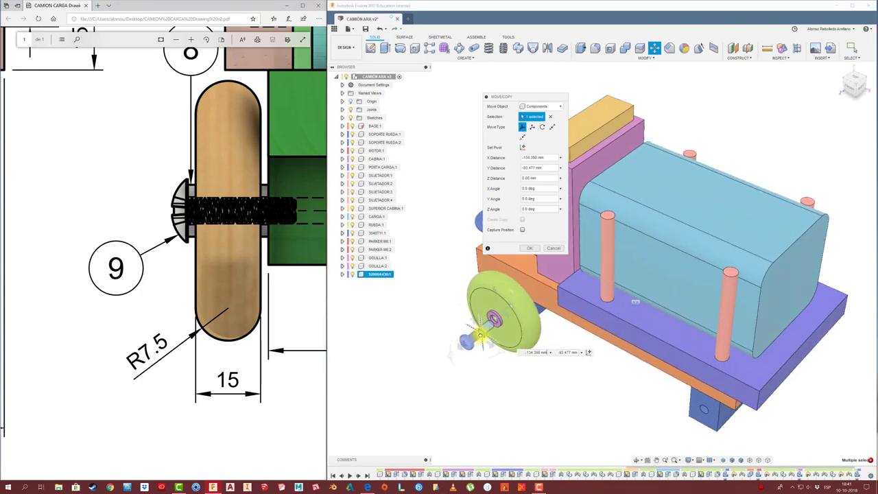
{"action": "left_click", "coordinate": [534, 250]}
{"action": "scroll", "coordinate": [476, 355], "scroll_direction": "up", "scroll_amount": 3}
{"action": "scroll", "coordinate": [477, 356], "scroll_direction": "up", "scroll_amount": 3}
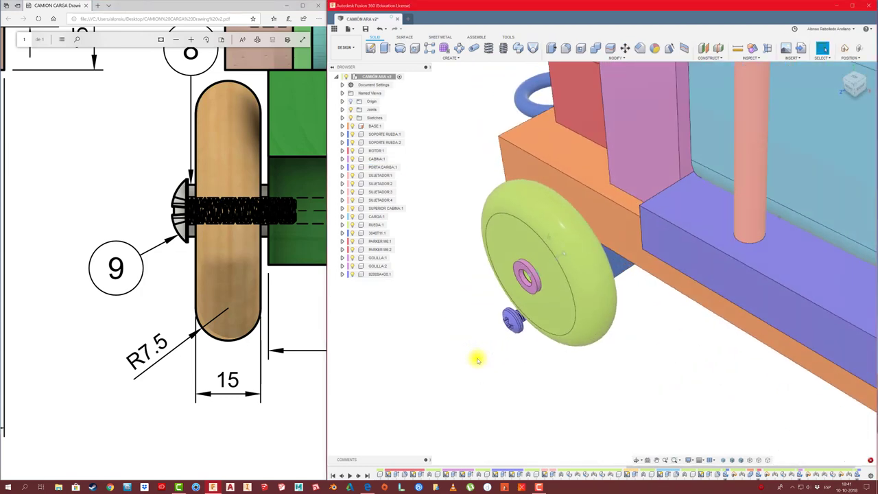
{"action": "scroll", "coordinate": [476, 357], "scroll_direction": "up", "scroll_amount": 2}
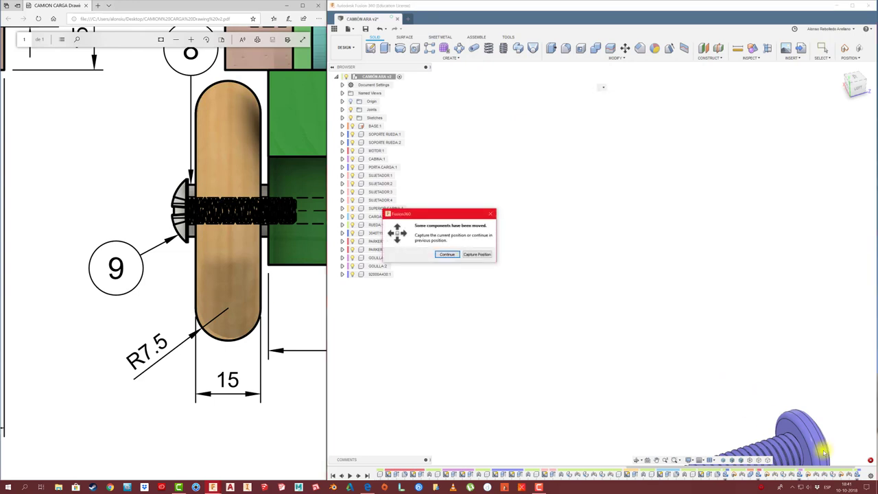
- Join the pan head screw to the front wheel washer with a Rigid motion type
{"action": "left_click", "coordinate": [484, 255]}
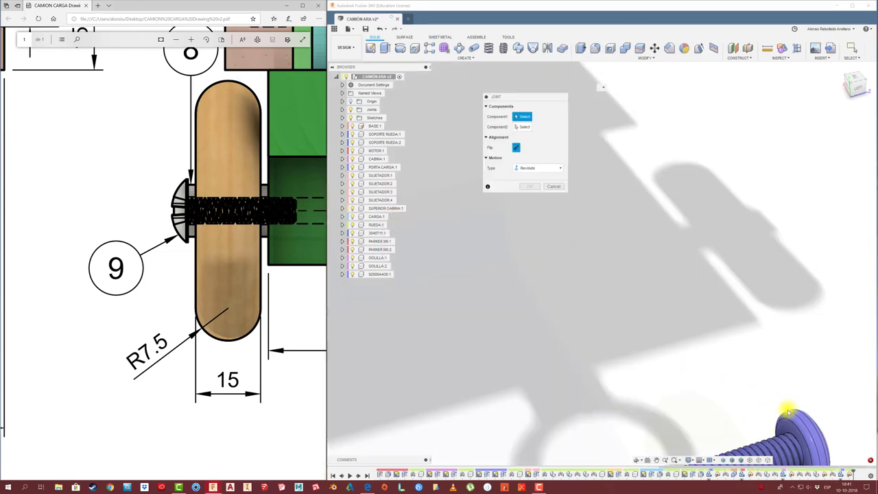
{"action": "left_click", "coordinate": [791, 424]}
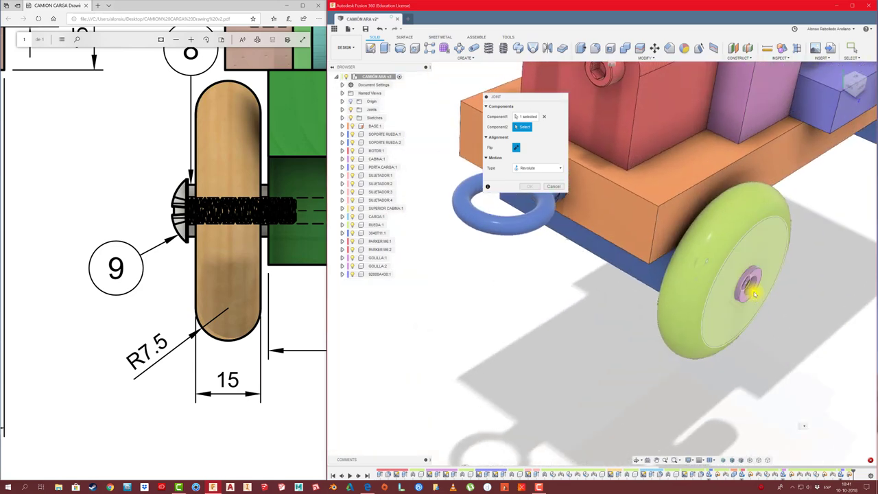
{"action": "left_click", "coordinate": [751, 269]}
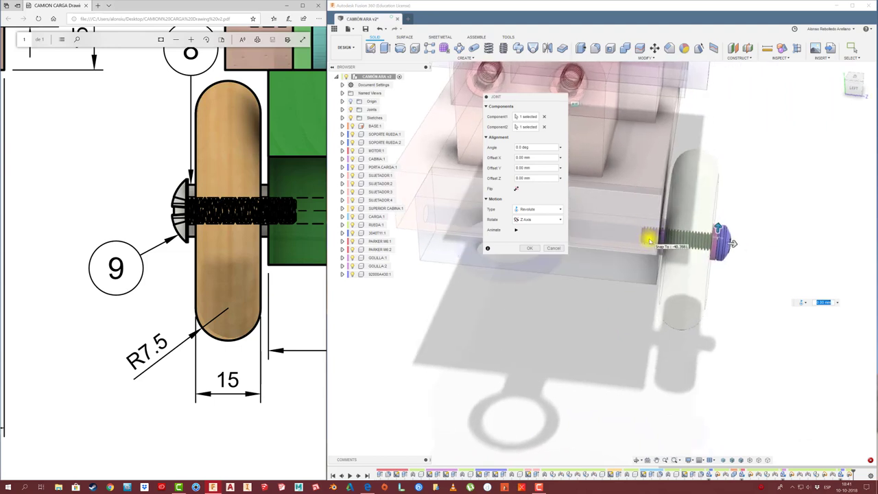
{"action": "left_click", "coordinate": [560, 209]}
{"action": "left_click", "coordinate": [527, 219]}
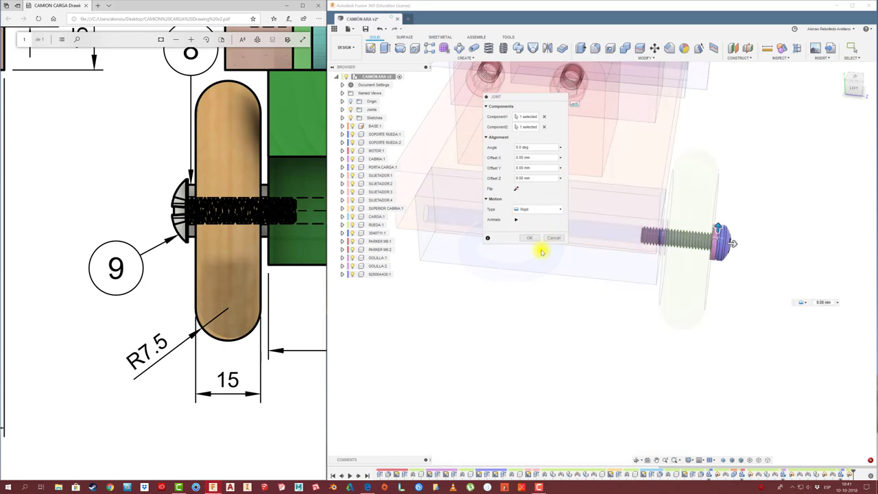
{"action": "left_click", "coordinate": [530, 237]}
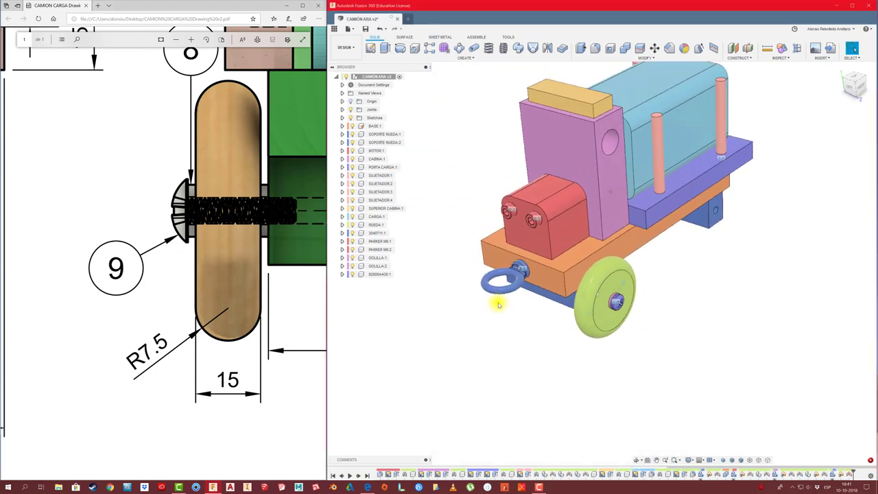
- Rename 92000A430:1 to PERNO M6 and select it together with washer GOLILLA:2
{"action": "double_click", "coordinate": [381, 275]}
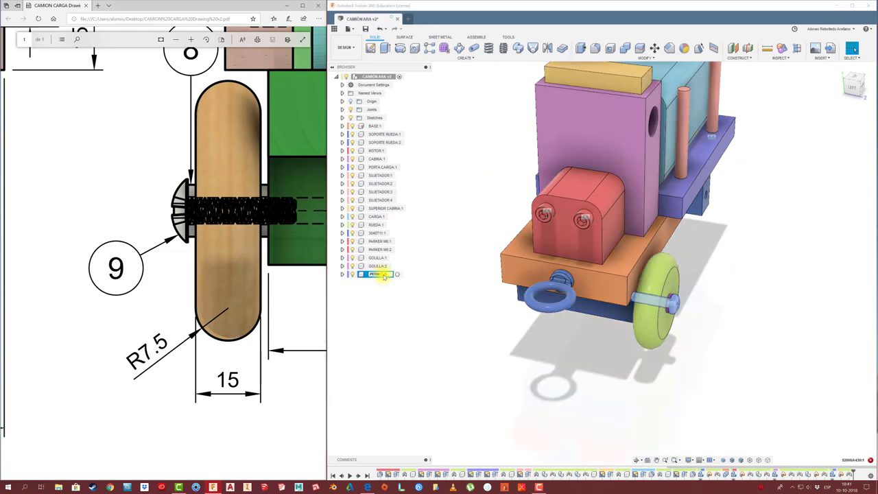
{"action": "left_click", "coordinate": [437, 318]}
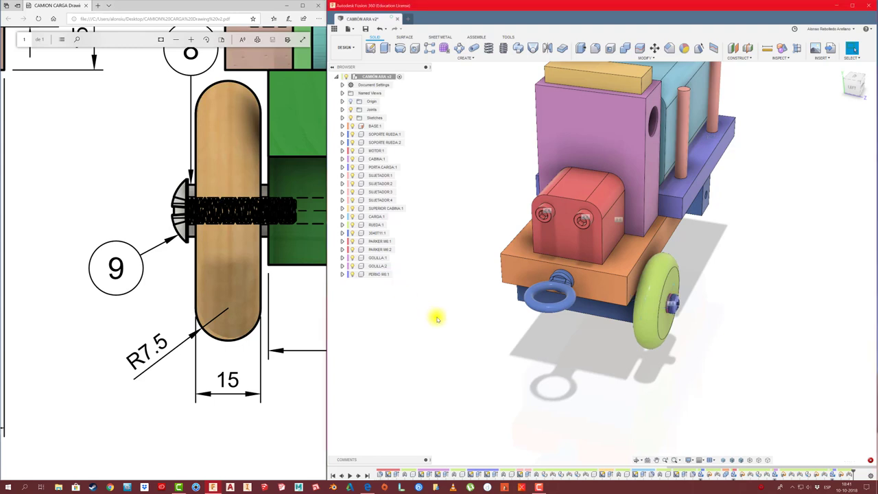
{"action": "left_click", "coordinate": [376, 275]}
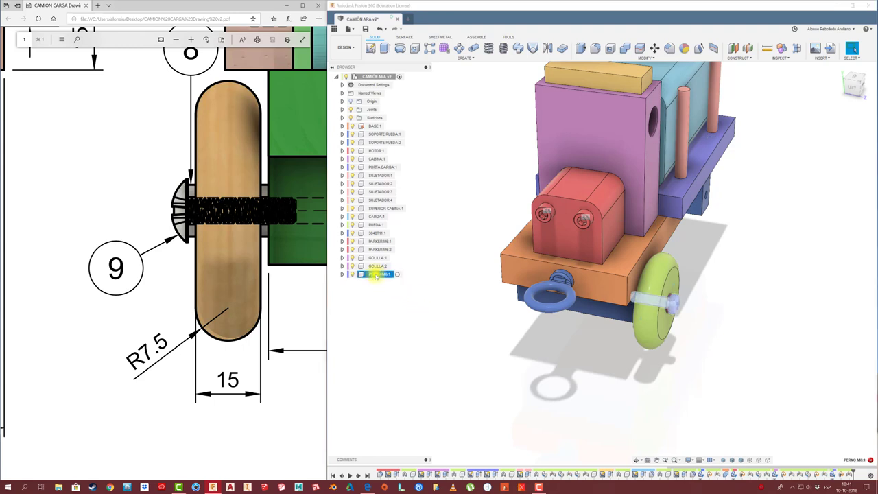
{"action": "left_click", "coordinate": [380, 266], "text": "ctrl"}
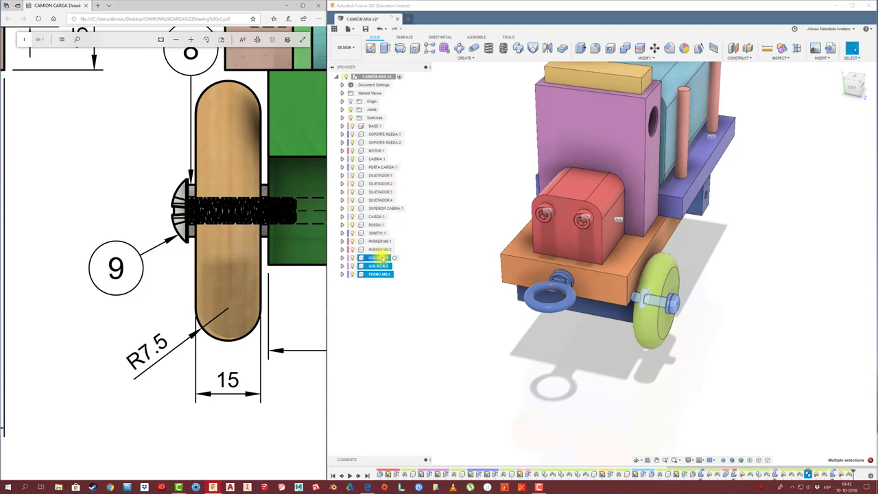
- Make the screw and both washers a Rigid Group
{"action": "right_click", "coordinate": [382, 257]}
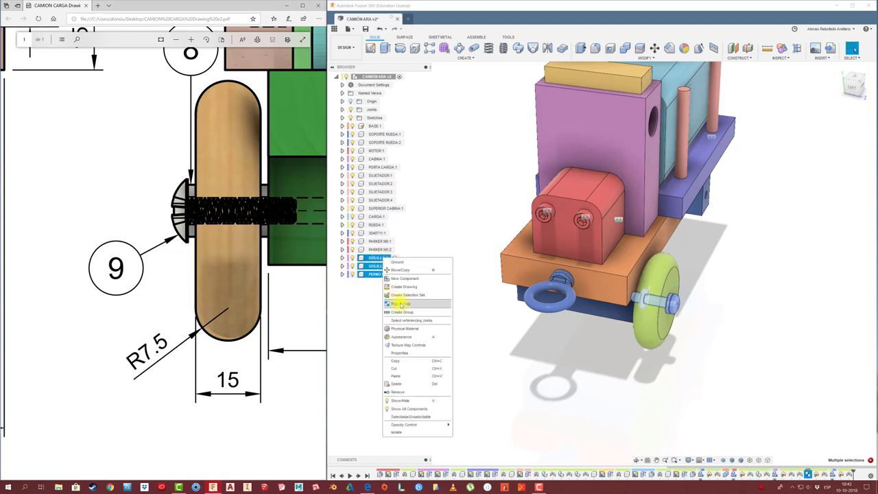
{"action": "left_click", "coordinate": [400, 304]}
{"action": "left_click", "coordinate": [613, 273]}
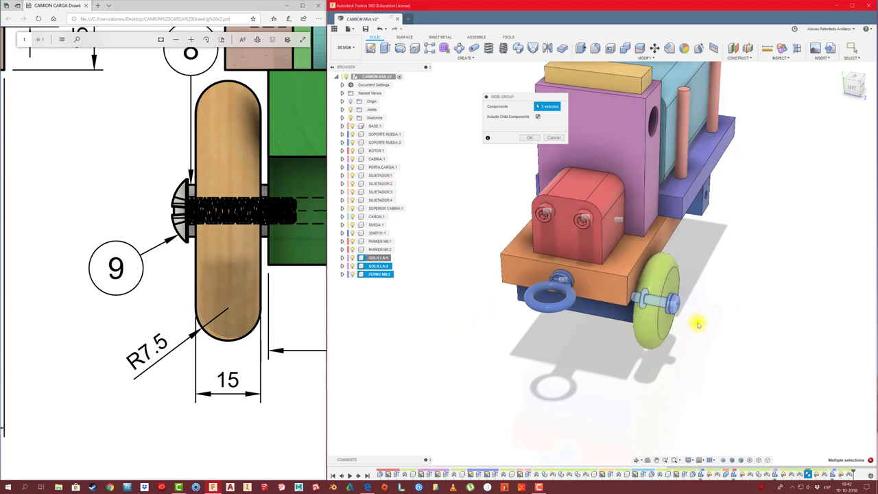
{"action": "left_click", "coordinate": [531, 138]}
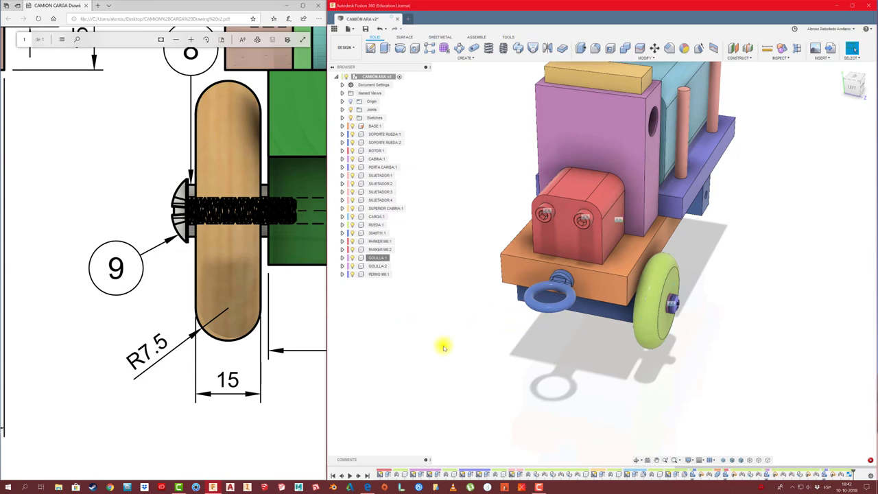
- Select PERNO M6:1, GOLILLA:2 and GOLILLA:1 together in the browser
{"action": "middle_click_drag", "start_coordinate": [444, 348], "coordinate": [832, 484], "text": "shift"}
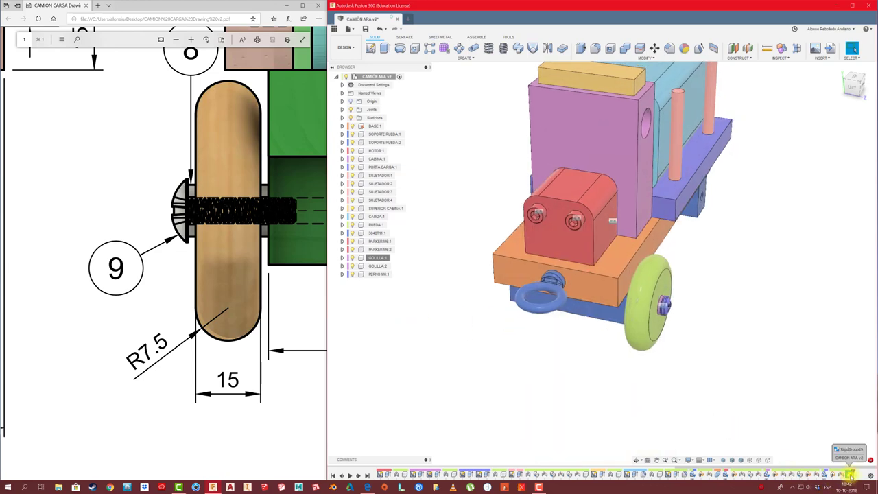
{"action": "scroll", "coordinate": [675, 340], "scroll_direction": "up", "scroll_amount": 2}
{"action": "scroll", "coordinate": [682, 350], "scroll_direction": "up", "scroll_amount": 2}
{"action": "left_click", "coordinate": [683, 352]}
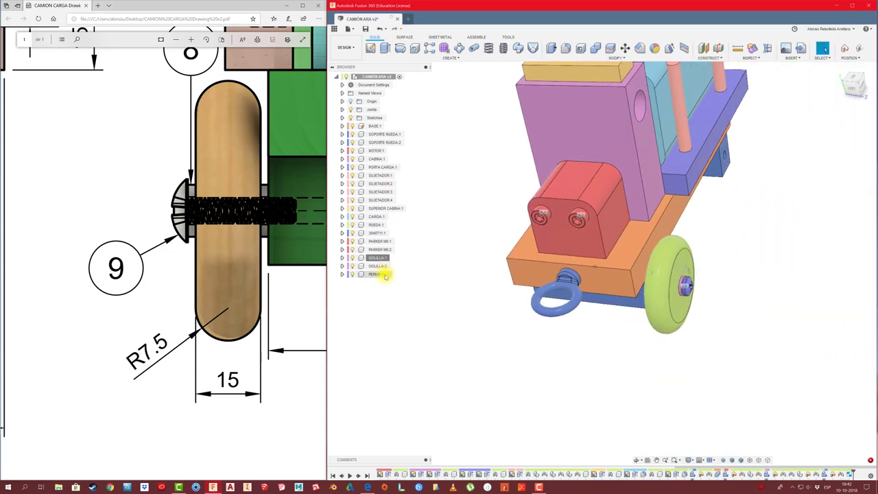
{"action": "left_click", "coordinate": [383, 274]}
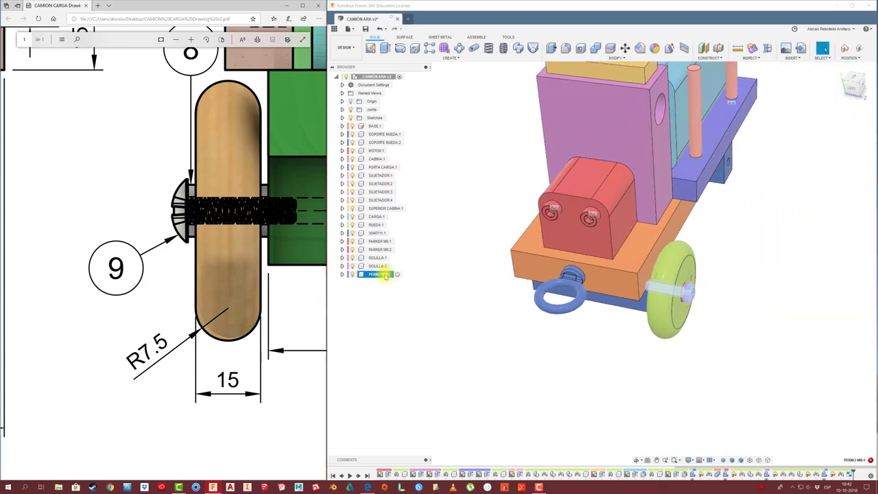
{"action": "left_click", "coordinate": [379, 266], "text": "ctrl"}
{"action": "left_click", "coordinate": [381, 257], "text": "ctrl"}
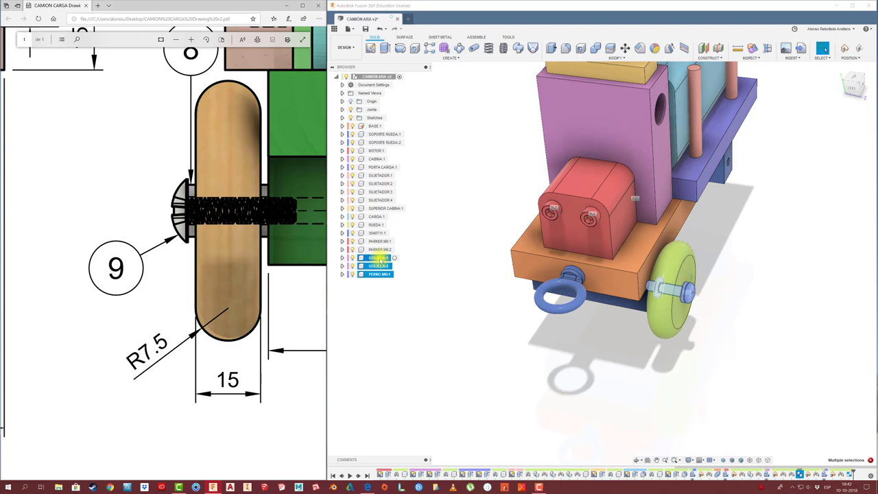
- Copy the screw and both washers and place the pasted set beside the truck's far side
{"action": "key", "text": "ctrl+c"}
{"action": "key", "text": "ctrl+v"}
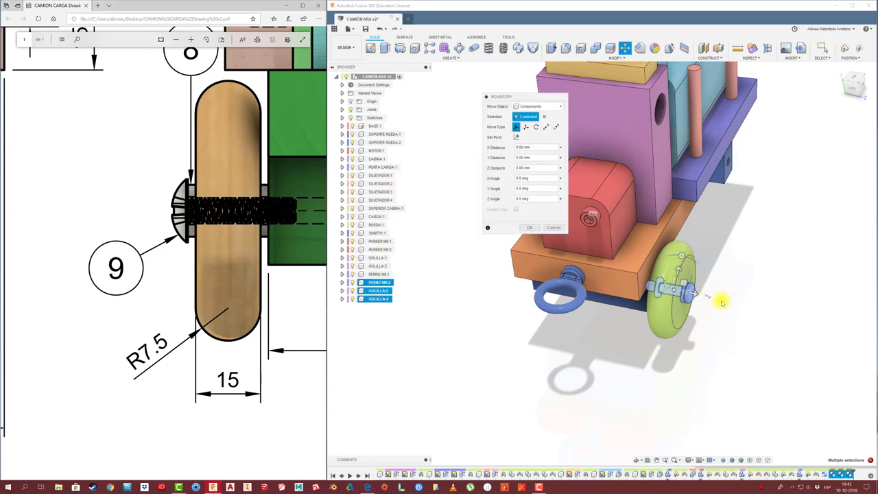
{"action": "left_click_drag", "start_coordinate": [683, 281], "coordinate": [769, 192]}
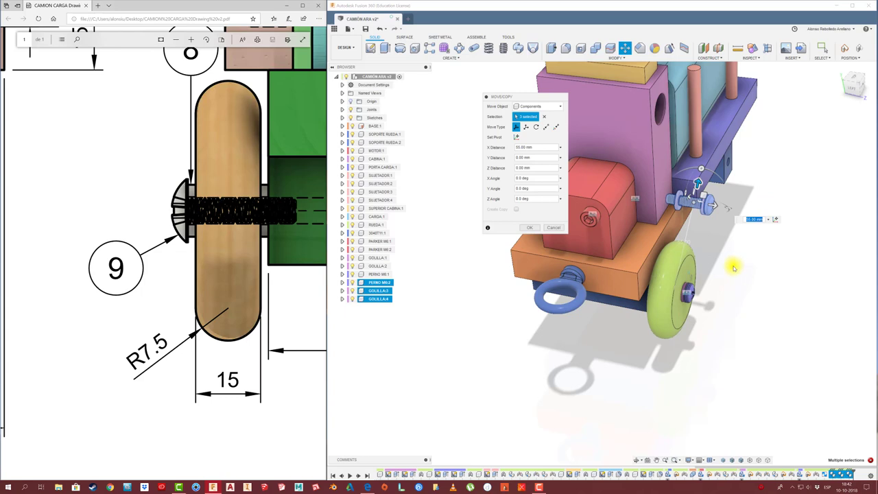
{"action": "middle_click_drag", "start_coordinate": [734, 268], "coordinate": [720, 226], "text": "shift"}
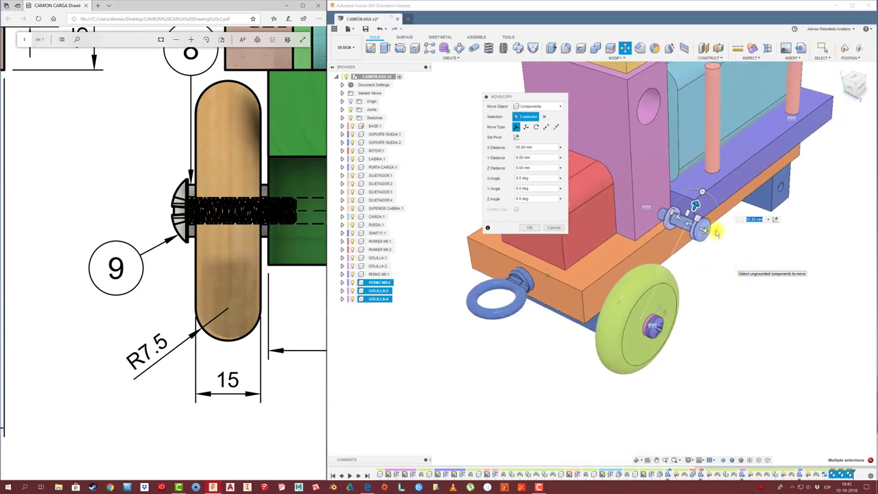
{"action": "scroll", "coordinate": [624, 257], "scroll_direction": "up", "scroll_amount": 3}
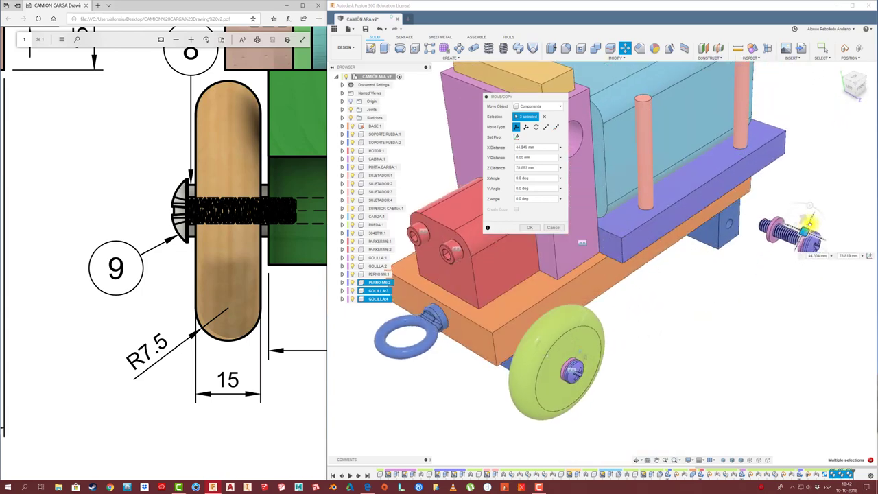
{"action": "left_click_drag", "start_coordinate": [624, 257], "coordinate": [810, 227]}
{"action": "left_click", "coordinate": [534, 230]}
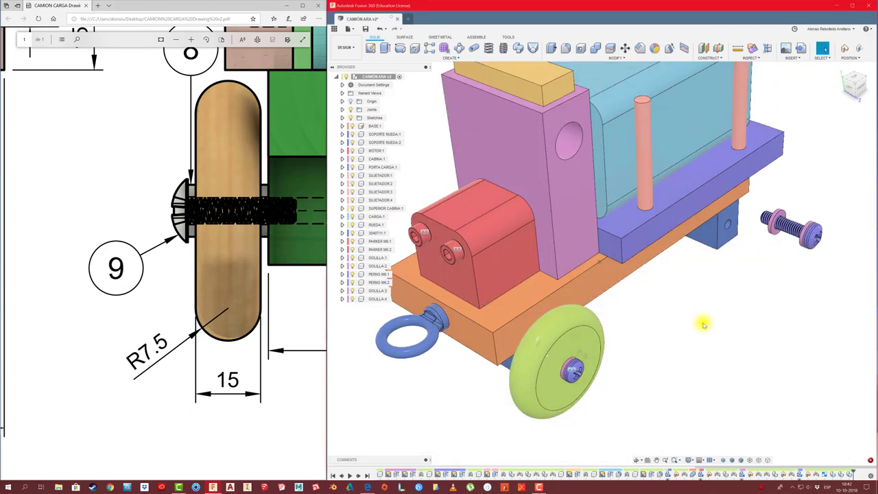
- Copy wheel RUEDA:1 and move the pasted RUEDA:2 toward the truck's rear wheel position
{"action": "middle_click_drag", "start_coordinate": [693, 318], "coordinate": [400, 309], "text": "shift"}
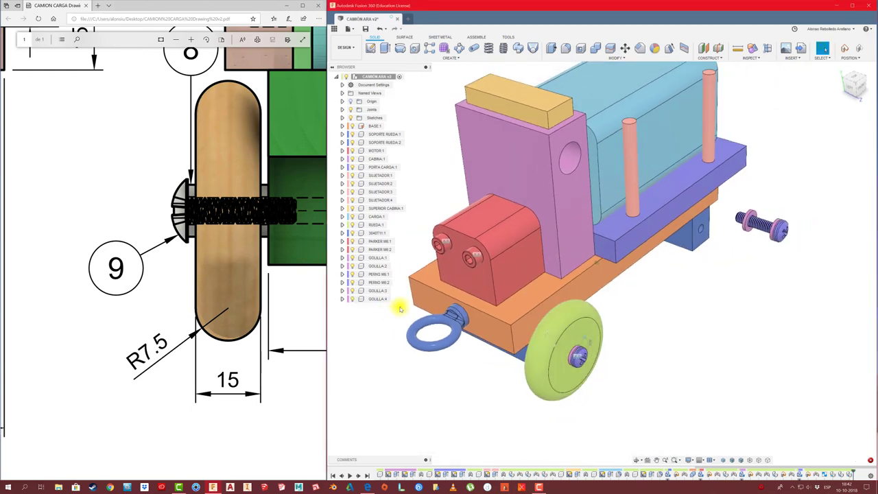
{"action": "left_click", "coordinate": [564, 322]}
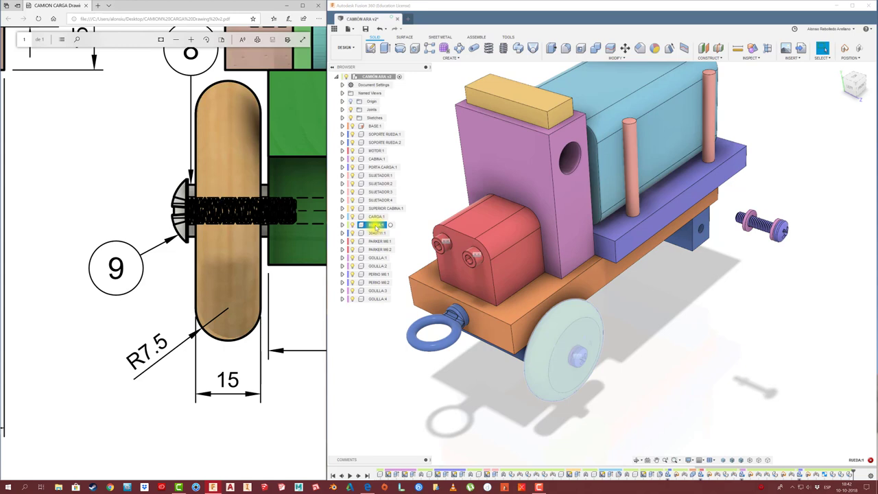
{"action": "double_click", "coordinate": [376, 226]}
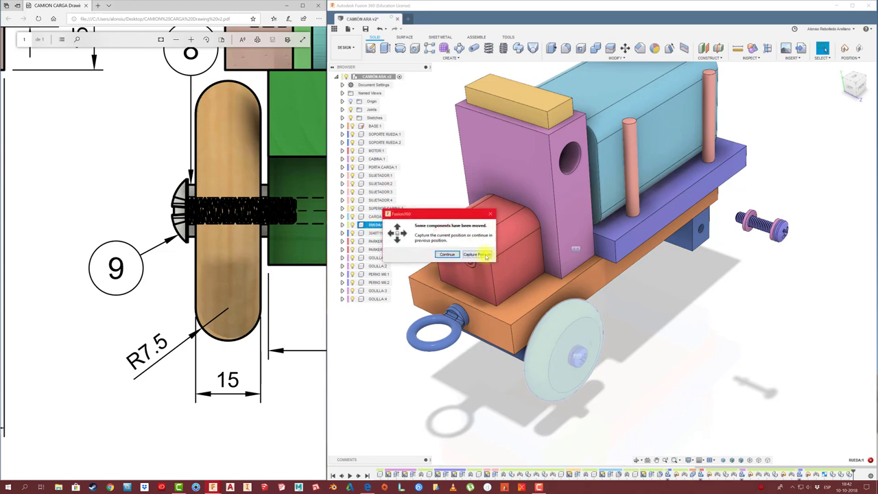
{"action": "left_click", "coordinate": [486, 255]}
{"action": "key", "text": "ctrl+c"}
{"action": "key", "text": "ctrl+v"}
{"action": "mouse_move", "coordinate": [579, 354]}
{"action": "left_mouse_down"}
{"action": "mouse_move", "coordinate": [735, 255]}
{"action": "mouse_move", "coordinate": [717, 271]}
{"action": "left_mouse_up"}
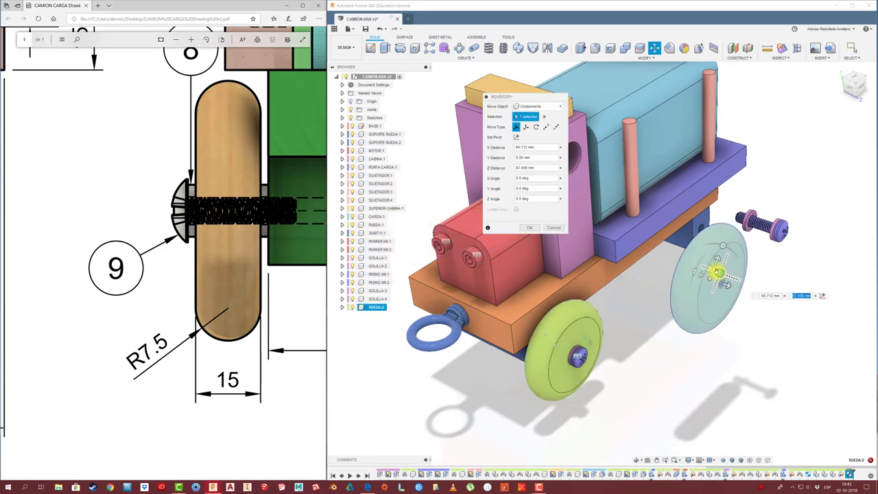
{"action": "mouse_move", "coordinate": [717, 271]}
{"action": "middle_mouse_down", "text": "shift"}
{"action": "mouse_move", "coordinate": [677, 279]}
{"action": "mouse_move", "coordinate": [666, 312]}
{"action": "middle_mouse_up", "text": "shift"}
{"action": "scroll", "coordinate": [666, 313], "scroll_direction": "up", "scroll_amount": 2}
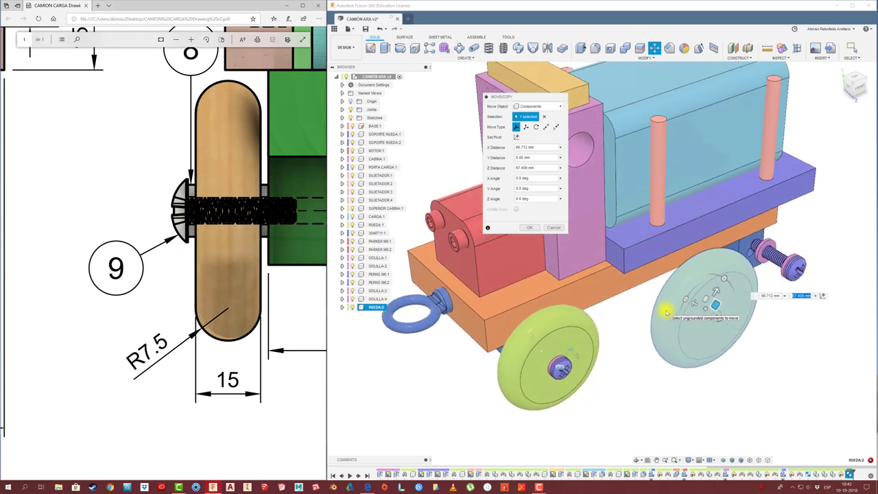
{"action": "left_click", "coordinate": [530, 227]}
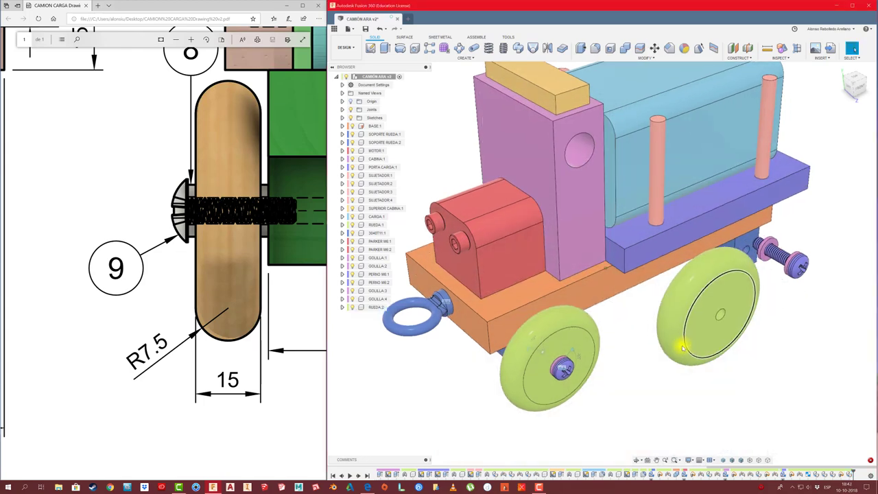
{"action": "middle_click_drag", "start_coordinate": [682, 348], "coordinate": [683, 348], "text": "shift"}
- Rigidly join the washer to the hole in the blue wheel support block
{"action": "key", "text": "j"}
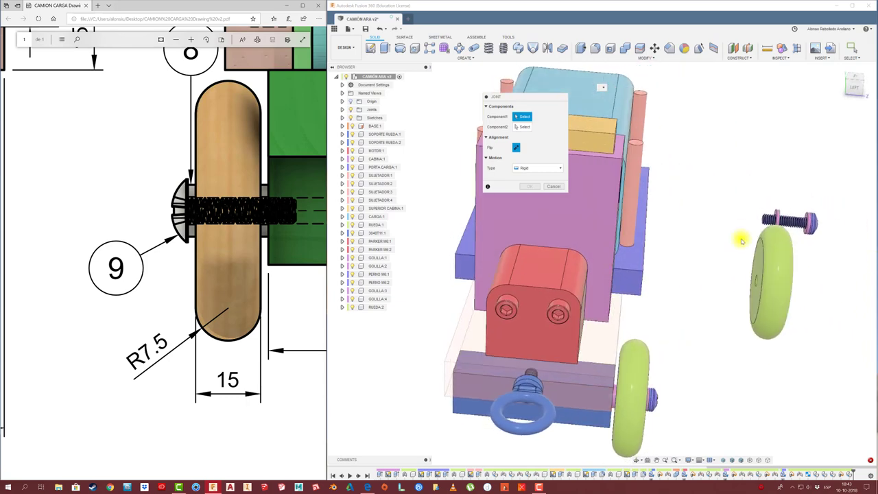
{"action": "left_click", "coordinate": [555, 187]}
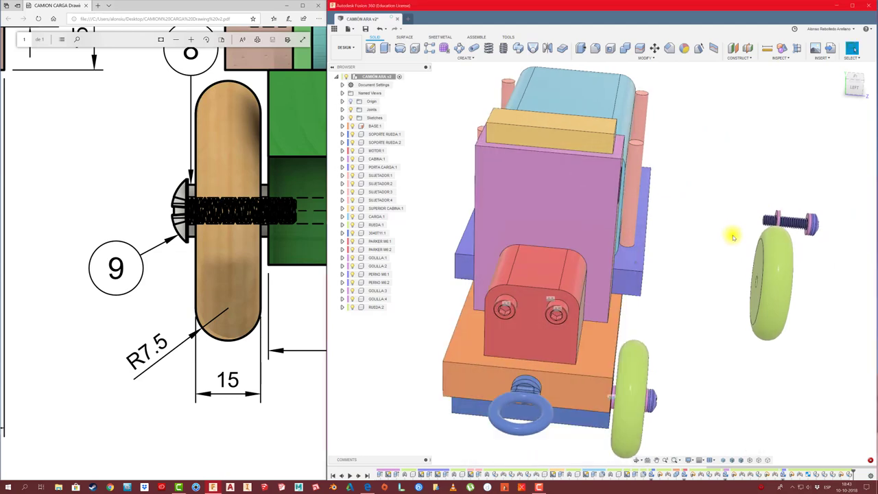
{"action": "key", "text": "j"}
{"action": "scroll", "coordinate": [748, 237], "scroll_direction": "up", "scroll_amount": 5}
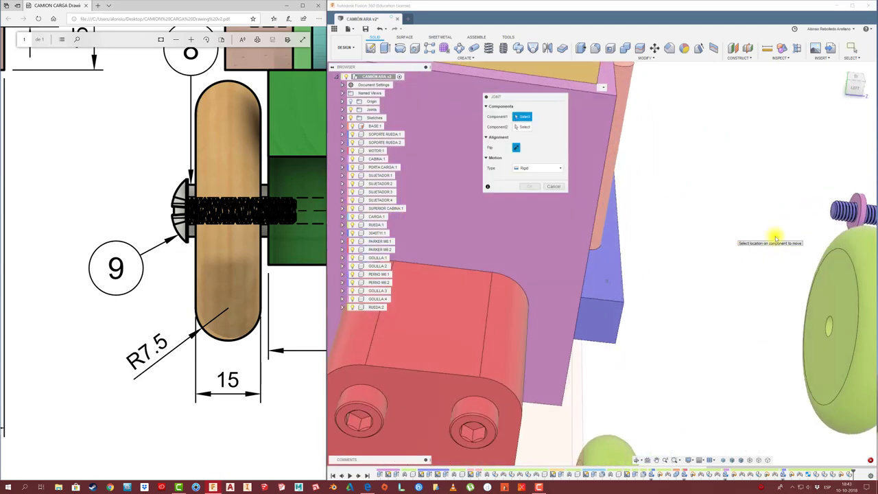
{"action": "scroll", "coordinate": [824, 232], "scroll_direction": "up", "scroll_amount": 3}
{"action": "left_click", "coordinate": [850, 201]}
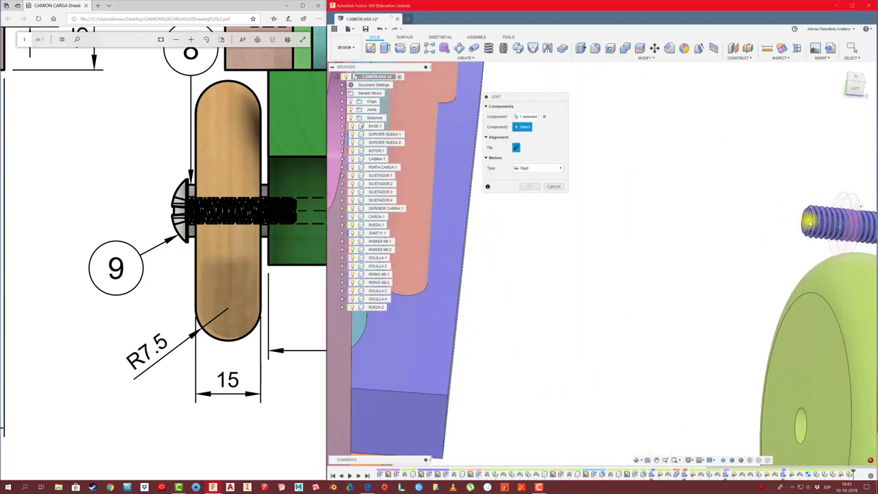
{"action": "middle_click_drag", "start_coordinate": [850, 201], "coordinate": [537, 317], "text": "shift"}
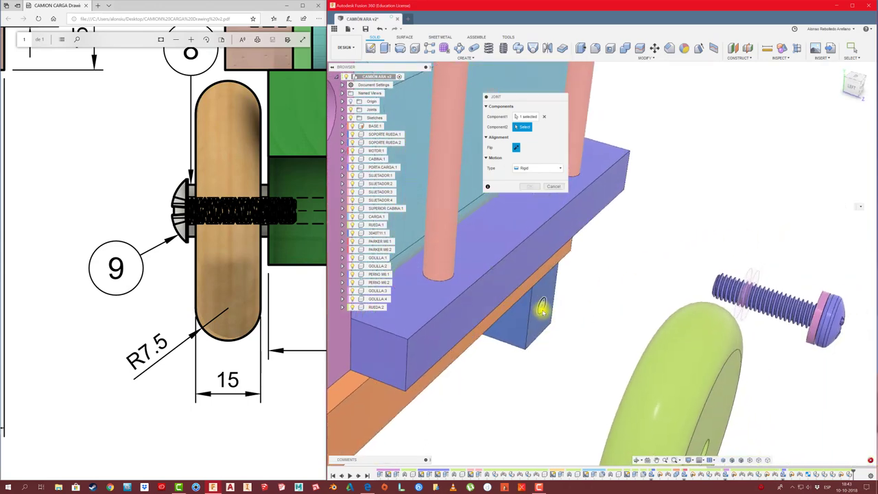
{"action": "left_click", "coordinate": [542, 310]}
{"action": "left_click", "coordinate": [530, 232]}
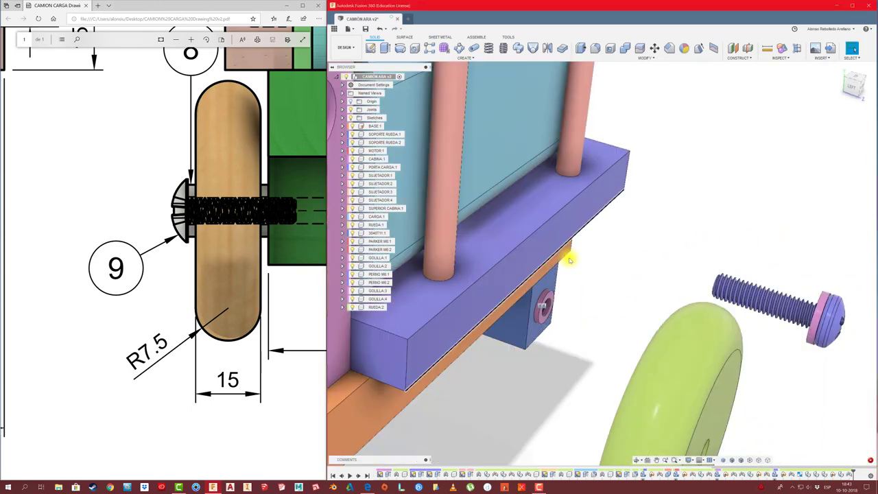
- Join wheel RUEDA:2 to its attachment point on the truck's support
{"action": "scroll", "coordinate": [570, 260], "scroll_direction": "down", "scroll_amount": 3}
{"action": "scroll", "coordinate": [578, 274], "scroll_direction": "down", "scroll_amount": 2}
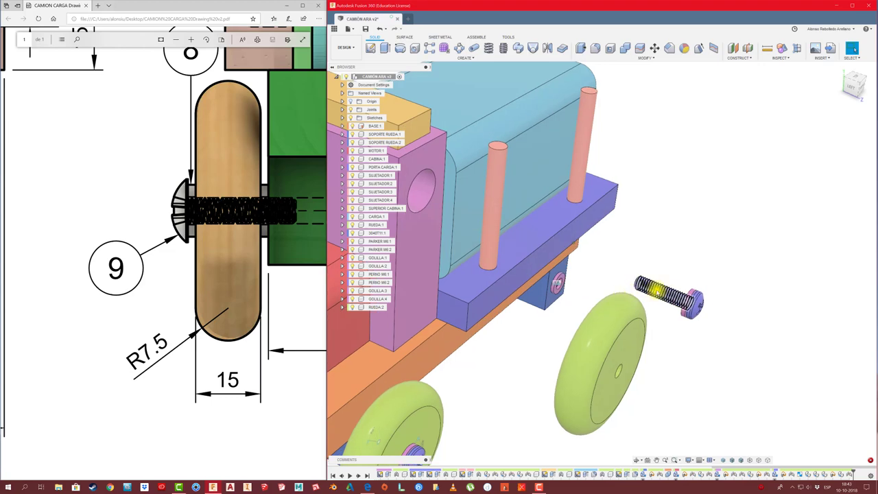
{"action": "left_click_drag", "start_coordinate": [657, 294], "coordinate": [689, 302]}
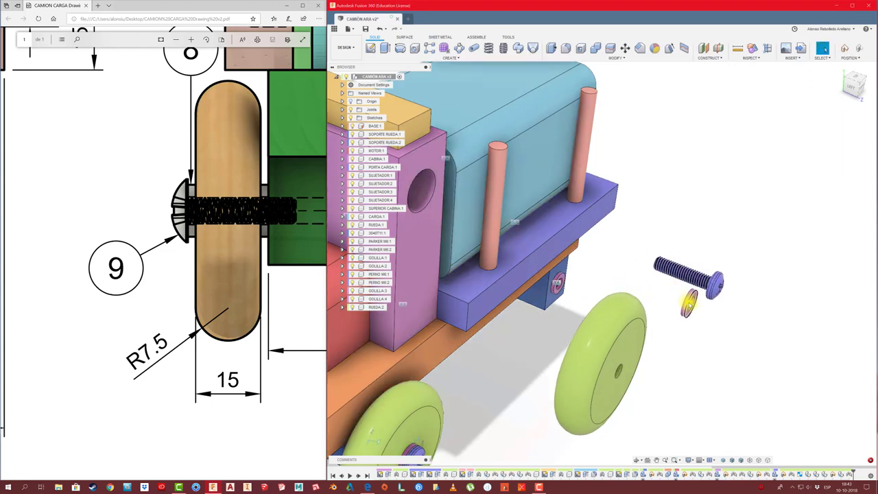
{"action": "middle_click_drag", "start_coordinate": [688, 302], "coordinate": [585, 330], "text": "shift"}
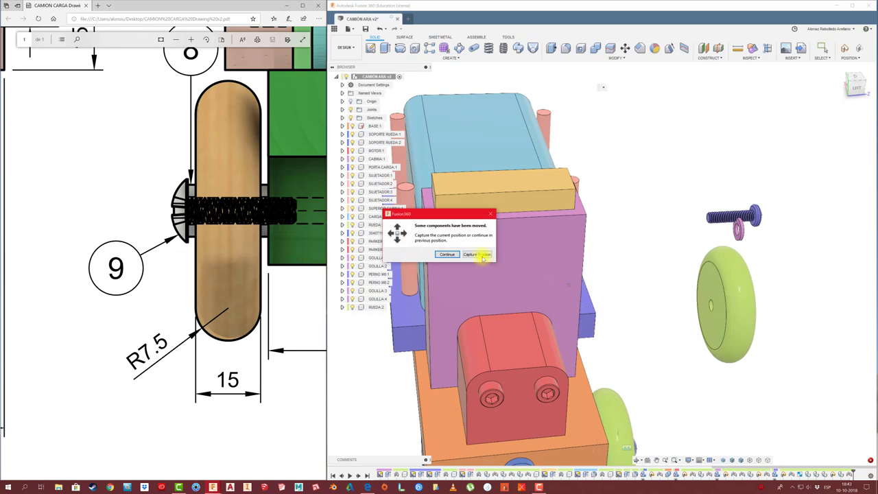
{"action": "left_click", "coordinate": [484, 255]}
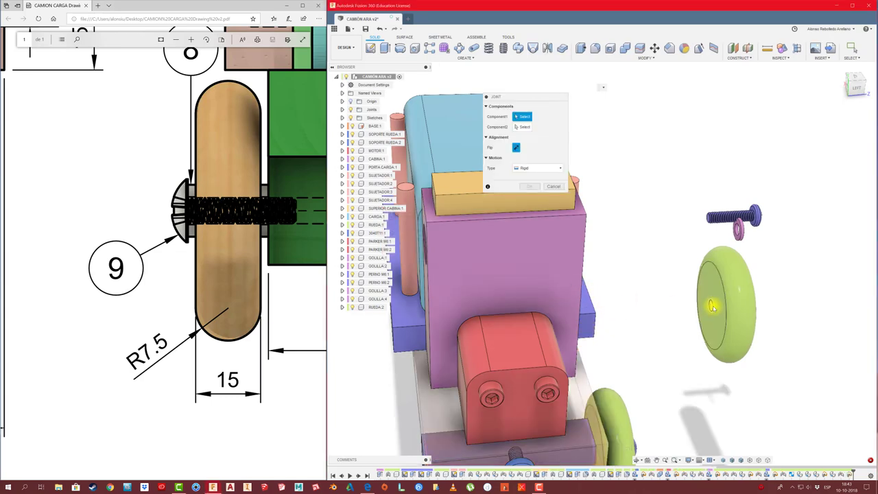
{"action": "left_click", "coordinate": [717, 306]}
{"action": "middle_click_drag", "start_coordinate": [690, 308], "coordinate": [729, 331], "text": "shift"}
{"action": "left_click", "coordinate": [732, 332]}
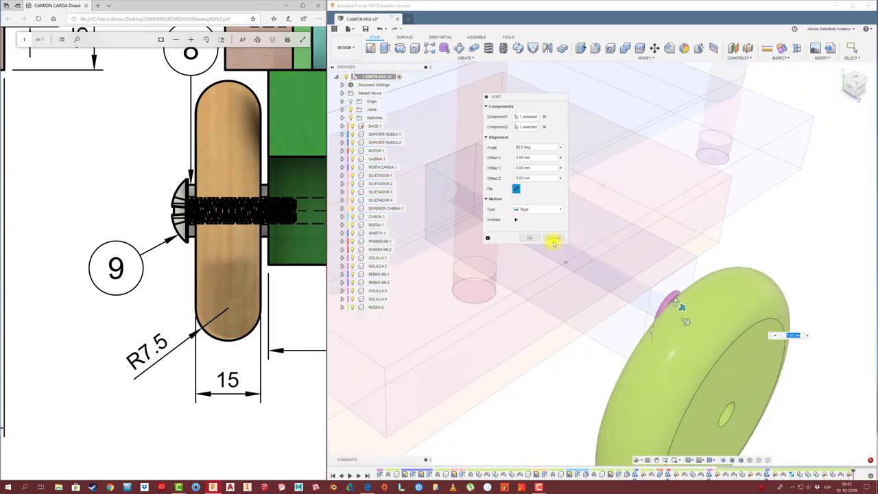
{"action": "left_click", "coordinate": [553, 238]}
- Join the second washer onto the RUEDA:2 wheel hub
{"action": "middle_click_drag", "start_coordinate": [723, 325], "coordinate": [749, 317], "text": "shift"}
{"action": "key", "text": "j"}
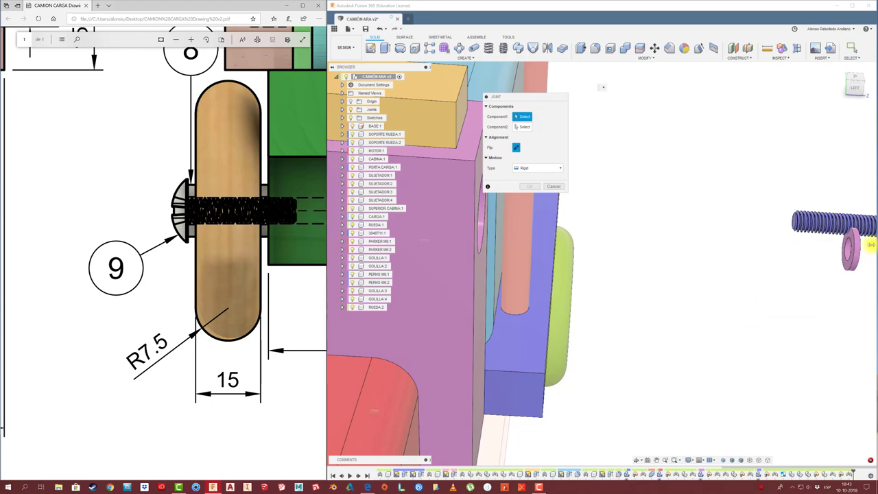
{"action": "left_click", "coordinate": [847, 256]}
{"action": "mouse_move", "coordinate": [848, 255]}
{"action": "middle_mouse_down", "text": "shift"}
{"action": "mouse_move", "coordinate": [645, 323]}
{"action": "mouse_move", "coordinate": [589, 314]}
{"action": "middle_mouse_up", "text": "shift"}
{"action": "left_click", "coordinate": [592, 310]}
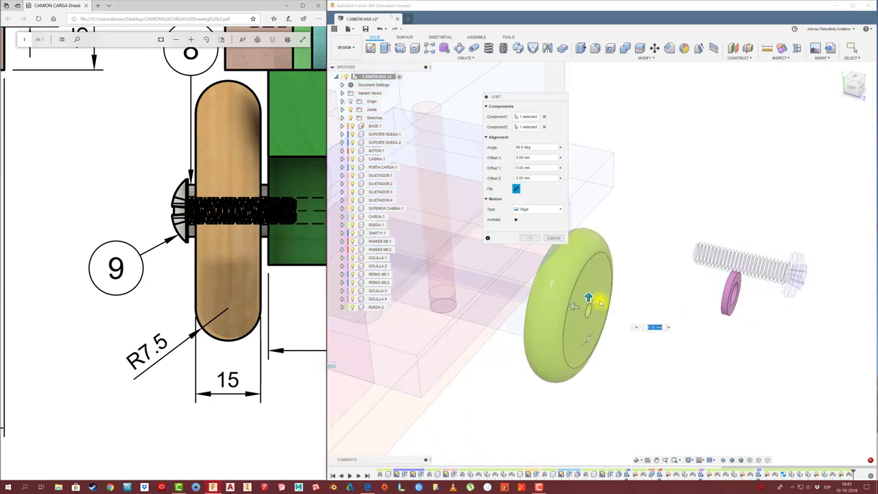
{"action": "left_click", "coordinate": [532, 240]}
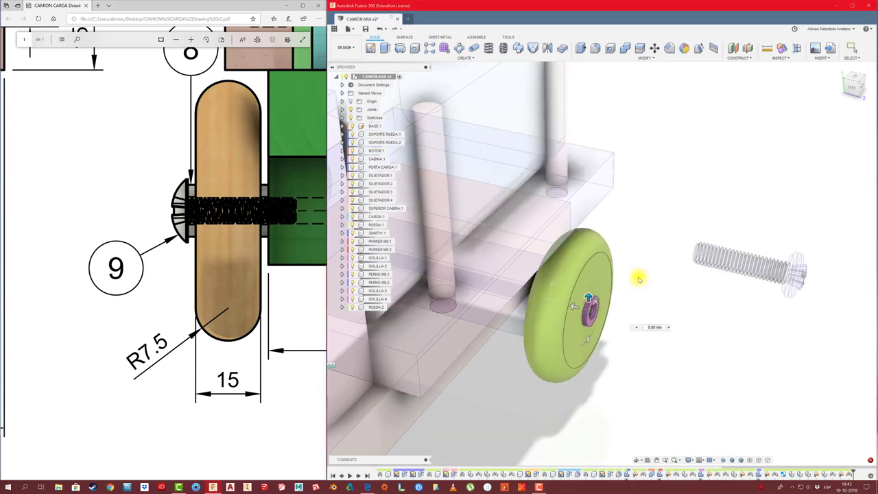
- Seat screw PERNO M6:2 against the washer with a joint
{"action": "scroll", "coordinate": [659, 282], "scroll_direction": "up", "scroll_amount": 5}
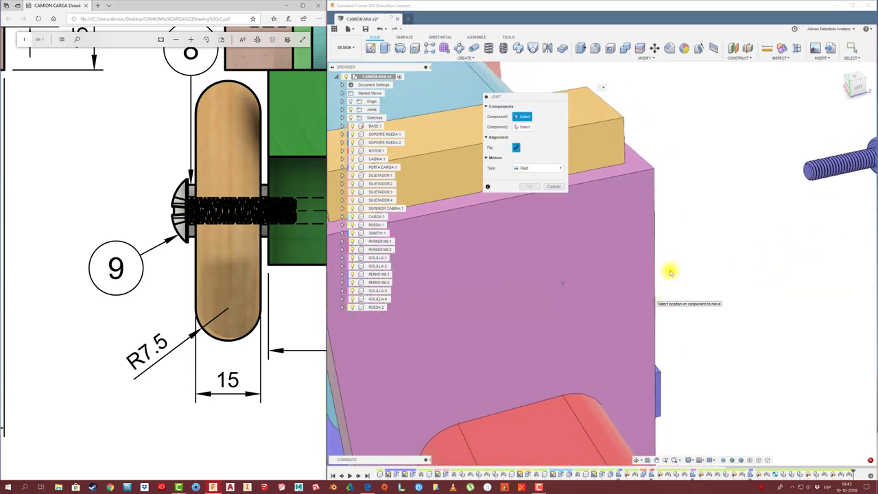
{"action": "scroll", "coordinate": [820, 187], "scroll_direction": "up", "scroll_amount": 3}
{"action": "left_click", "coordinate": [813, 189]}
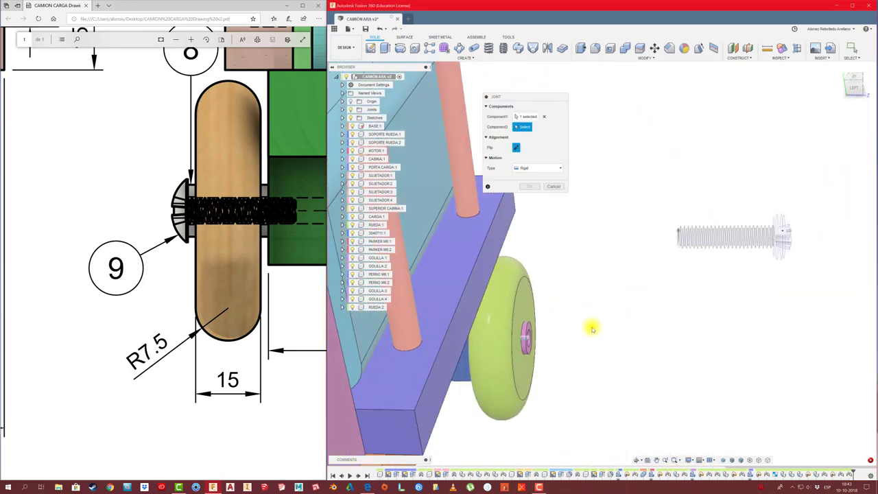
{"action": "left_click", "coordinate": [568, 278]}
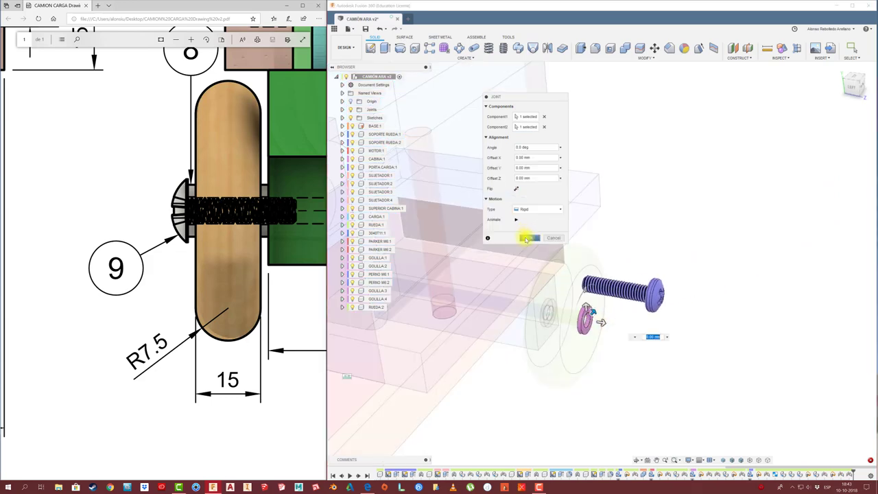
{"action": "left_click", "coordinate": [529, 231]}
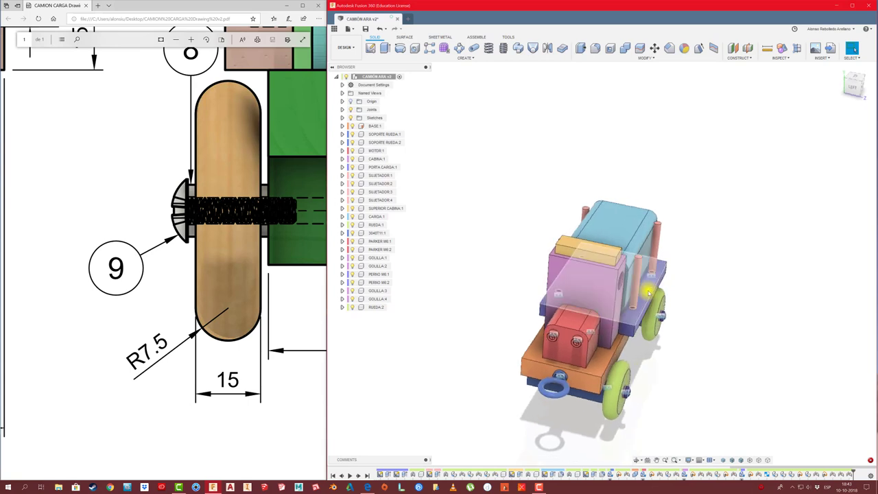
- Create a construction midplane between the orange base's two side faces, 80 mm apart
{"action": "middle_click_drag", "start_coordinate": [658, 284], "coordinate": [709, 284], "text": "shift"}
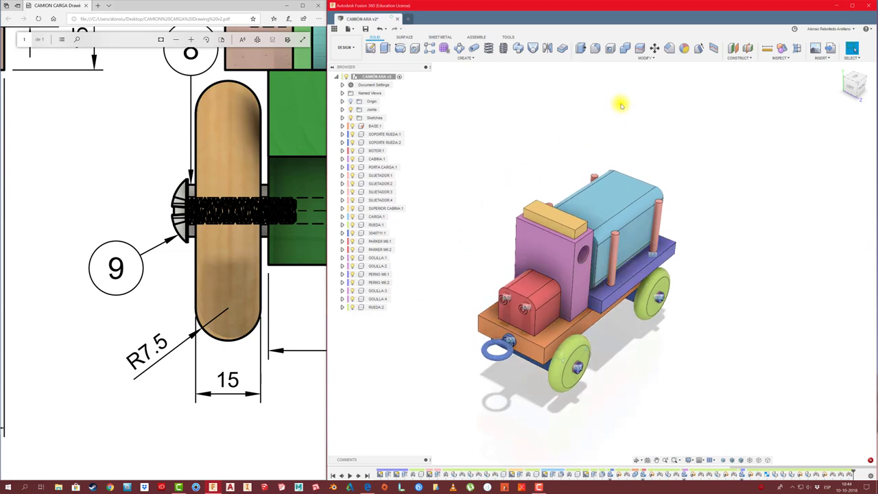
{"action": "middle_click_drag", "start_coordinate": [621, 105], "coordinate": [503, 315], "text": "shift"}
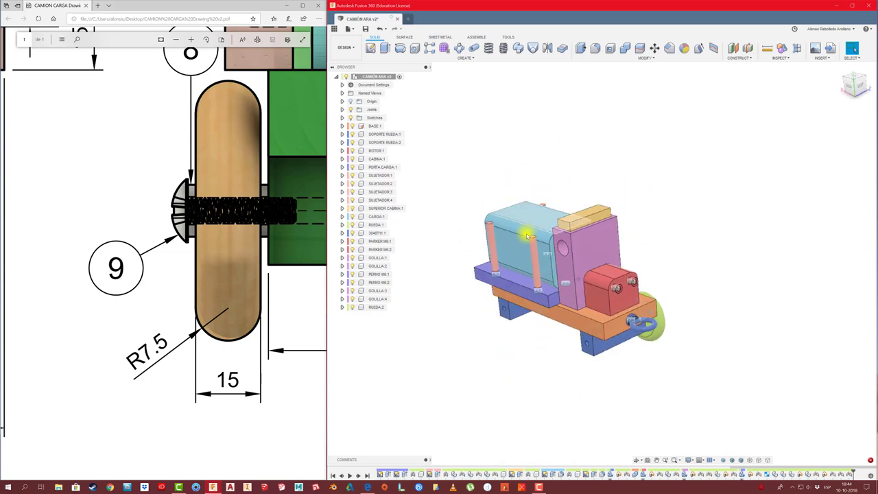
{"action": "middle_click_drag", "start_coordinate": [606, 356], "coordinate": [718, 124], "text": "shift"}
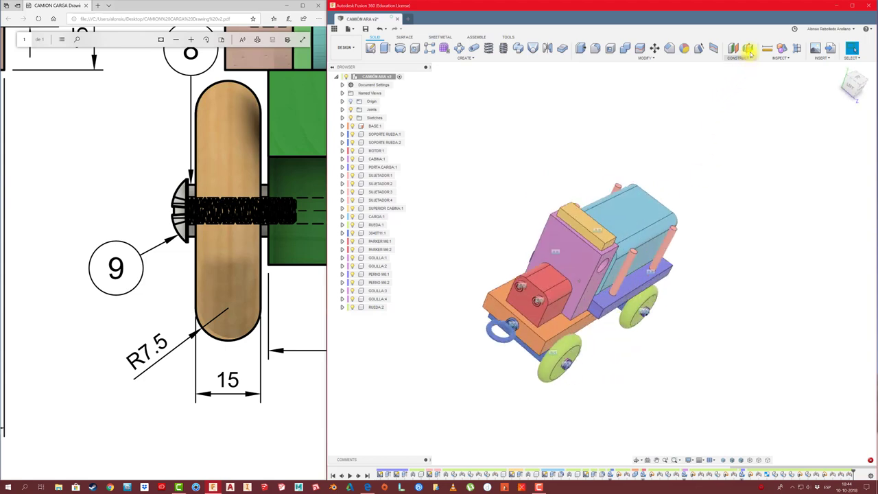
{"action": "left_click", "coordinate": [748, 48]}
{"action": "middle_click_drag", "start_coordinate": [655, 265], "coordinate": [582, 328], "text": "shift"}
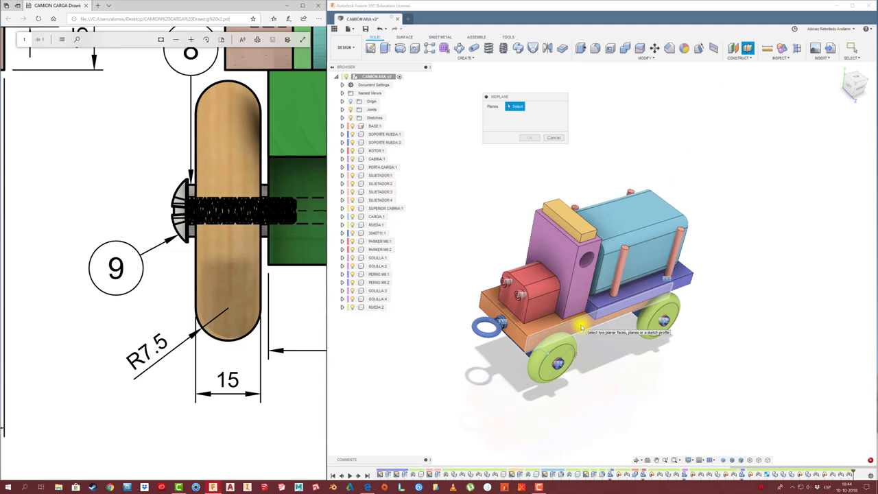
{"action": "left_click", "coordinate": [582, 328]}
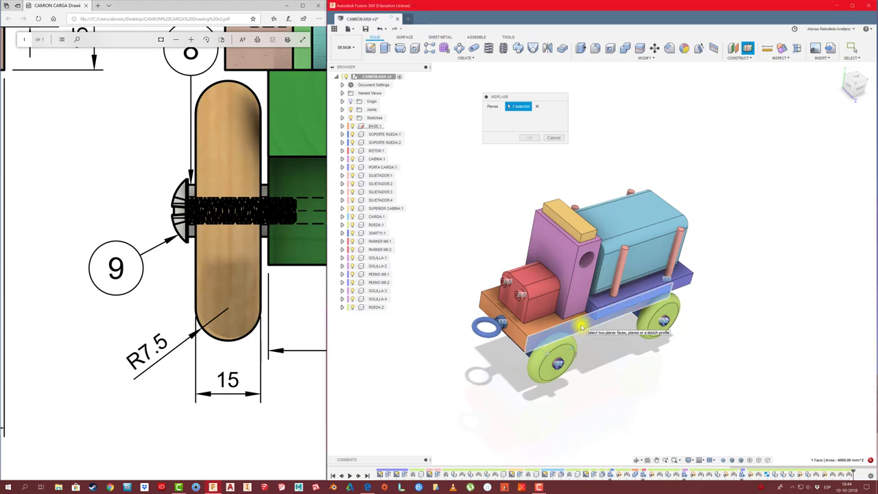
{"action": "mouse_move", "coordinate": [582, 328]}
{"action": "middle_mouse_down", "text": "shift"}
{"action": "mouse_move", "coordinate": [560, 341]}
{"action": "mouse_move", "coordinate": [528, 232]}
{"action": "middle_mouse_up", "text": "shift"}
{"action": "key", "text": "Return"}
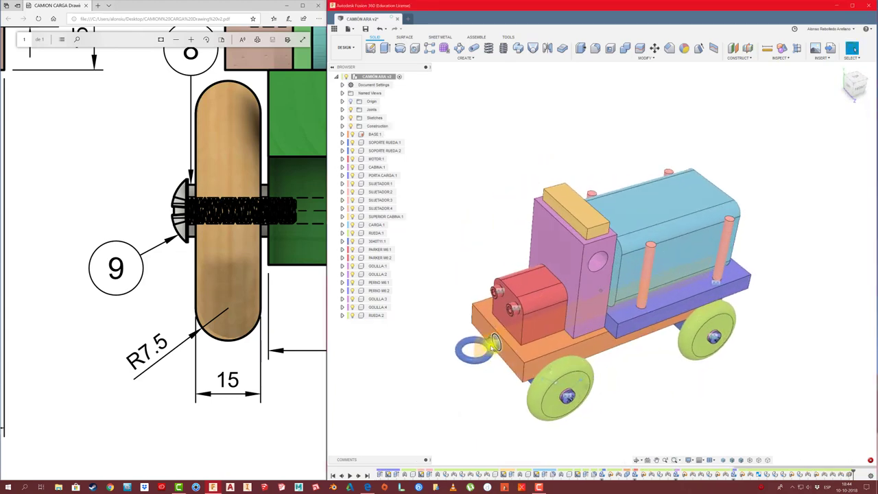
{"action": "scroll", "coordinate": [448, 369], "scroll_direction": "up", "scroll_amount": 3}
- Start a Mirror feature with Pattern Type set to Components
{"action": "middle_click_drag", "start_coordinate": [447, 371], "coordinate": [421, 327], "text": "shift"}
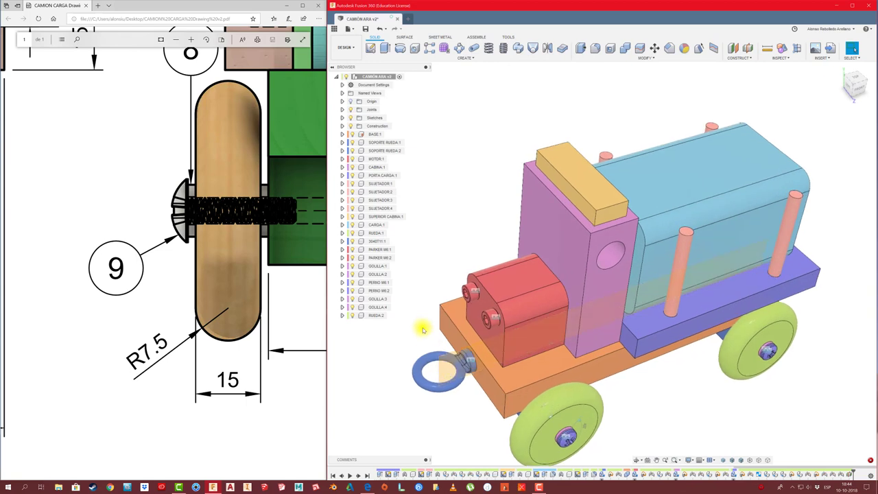
{"action": "scroll", "coordinate": [431, 310], "scroll_direction": "down", "scroll_amount": 3}
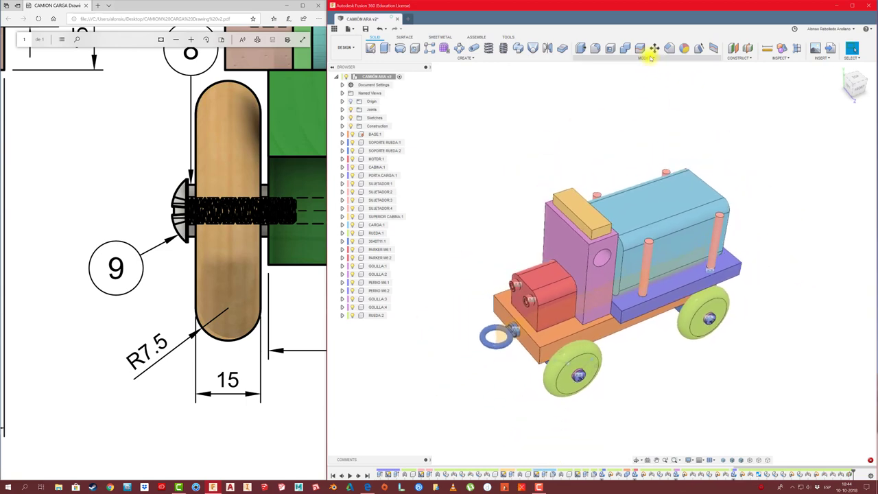
{"action": "left_click", "coordinate": [645, 58]}
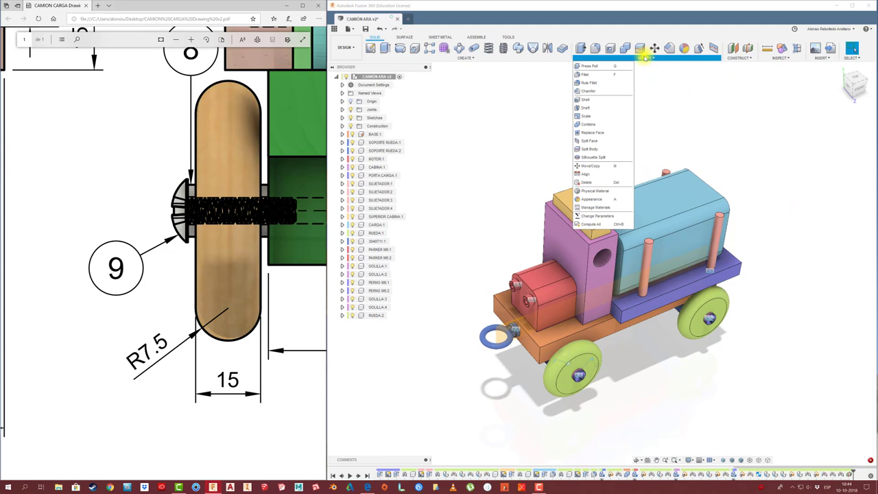
{"action": "left_click", "coordinate": [488, 61]}
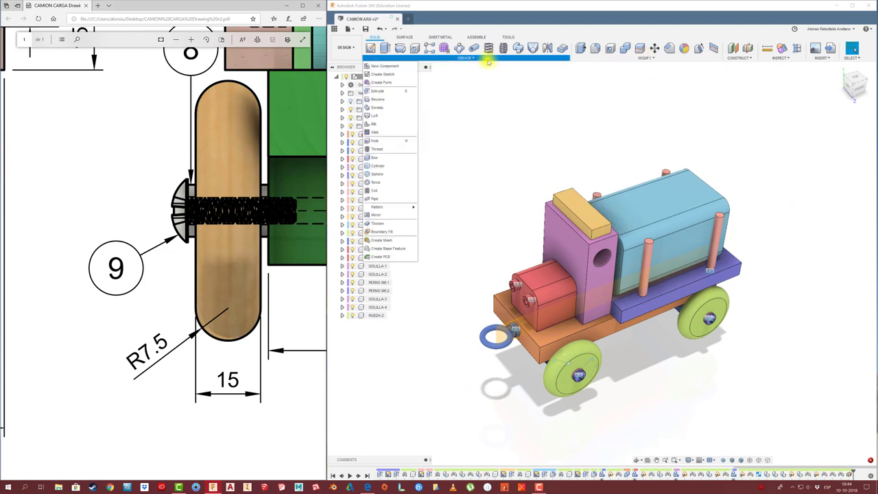
{"action": "left_click", "coordinate": [400, 213]}
{"action": "left_click", "coordinate": [537, 107]}
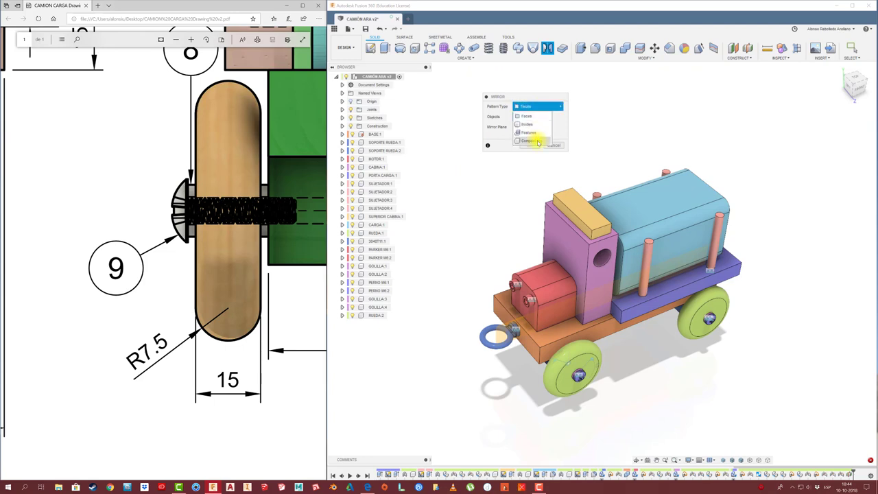
{"action": "left_click", "coordinate": [528, 140]}
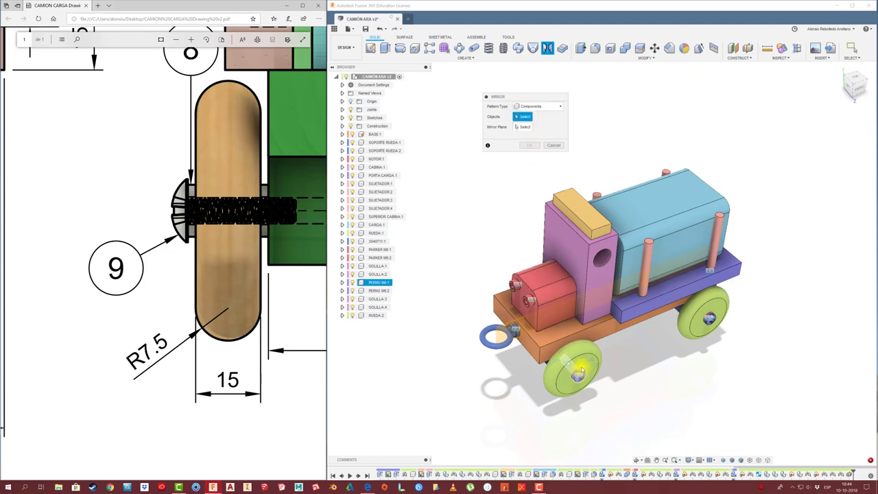
- Select both wheels and washers GOLILLA:1-4, pick the mirror face, and create the copies
{"action": "left_click", "coordinate": [583, 360]}
{"action": "left_click", "coordinate": [684, 334]}
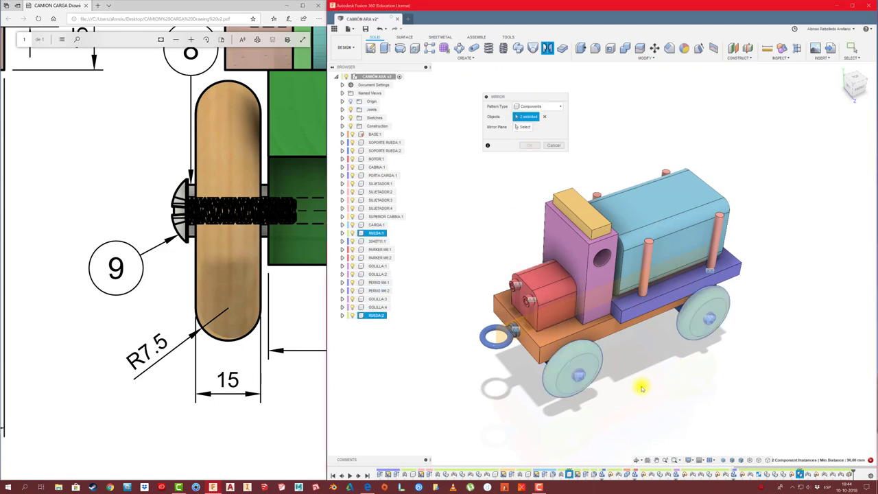
{"action": "scroll", "coordinate": [642, 389], "scroll_direction": "up", "scroll_amount": 3}
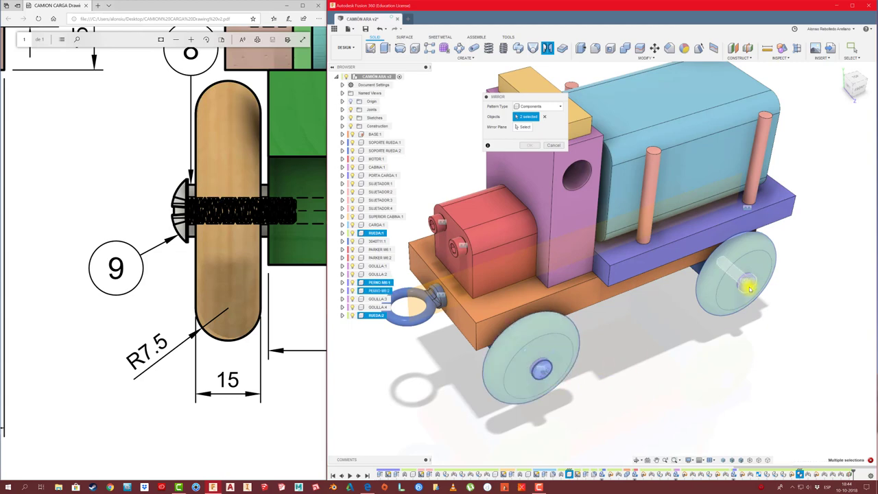
{"action": "scroll", "coordinate": [607, 374], "scroll_direction": "up", "scroll_amount": 2}
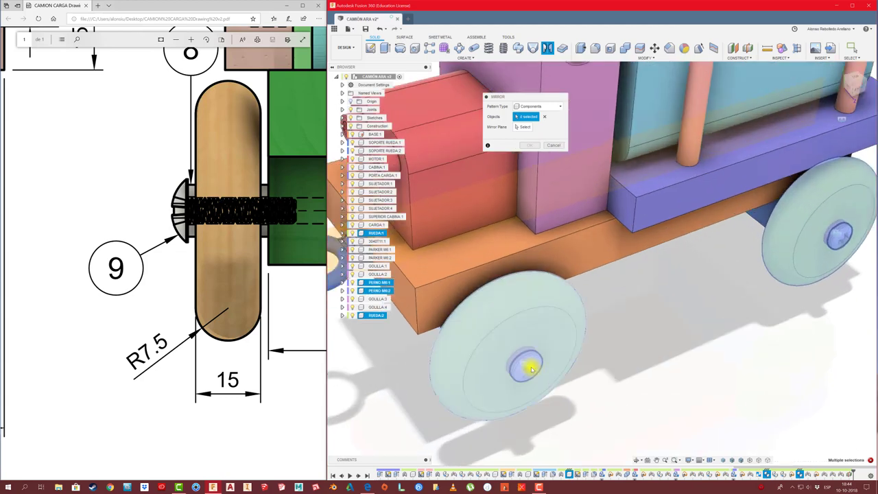
{"action": "left_click", "coordinate": [378, 307]}
{"action": "left_click", "coordinate": [378, 299]}
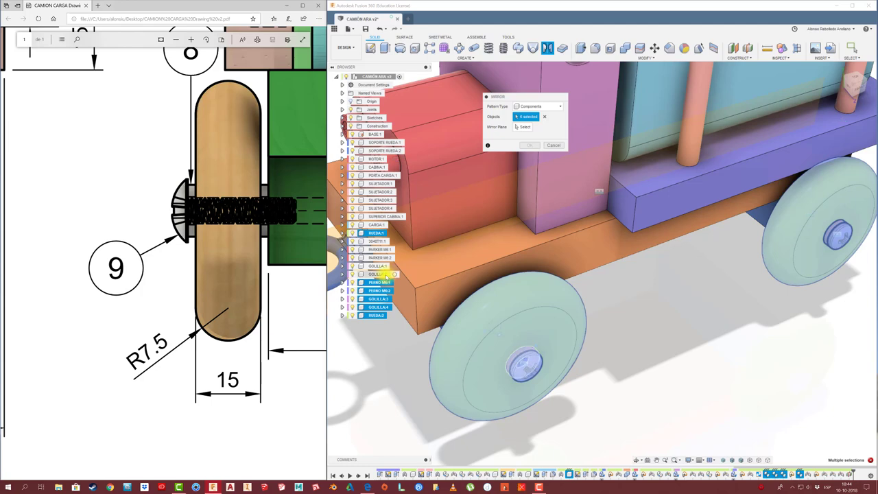
{"action": "left_click", "coordinate": [380, 274]}
{"action": "left_click", "coordinate": [379, 265]}
{"action": "middle_click_drag", "start_coordinate": [695, 349], "coordinate": [698, 350], "text": "shift"}
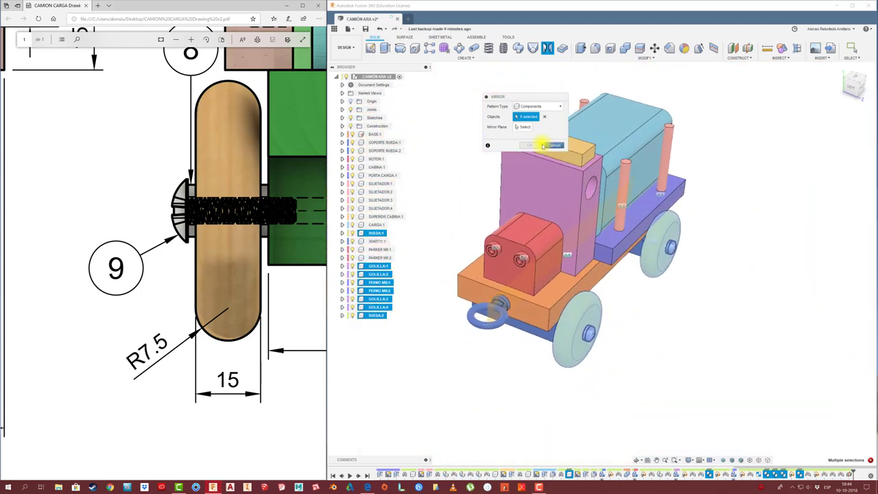
{"action": "left_click", "coordinate": [475, 315]}
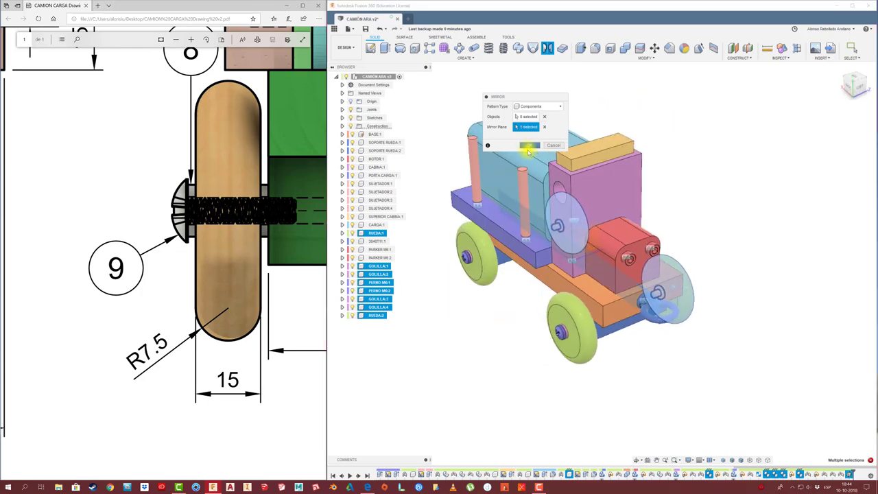
{"action": "left_click", "coordinate": [529, 144]}
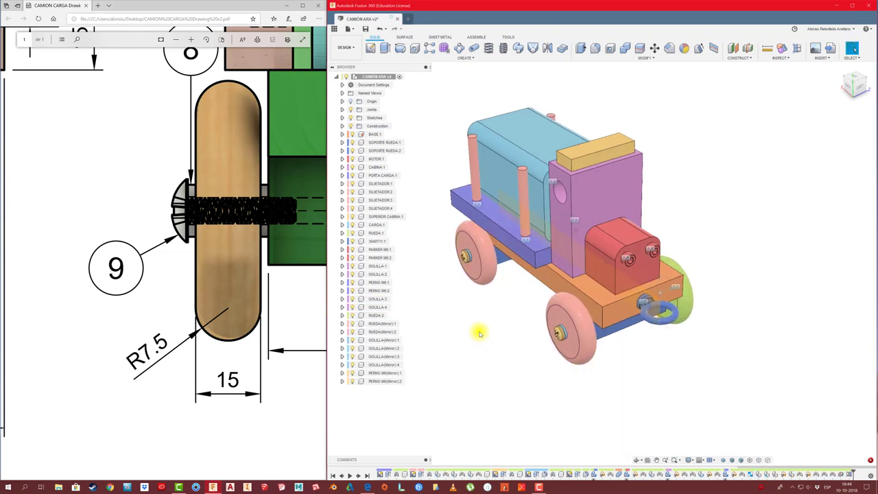
{"action": "left_click", "coordinate": [384, 332]}
{"action": "left_click", "coordinate": [388, 341]}
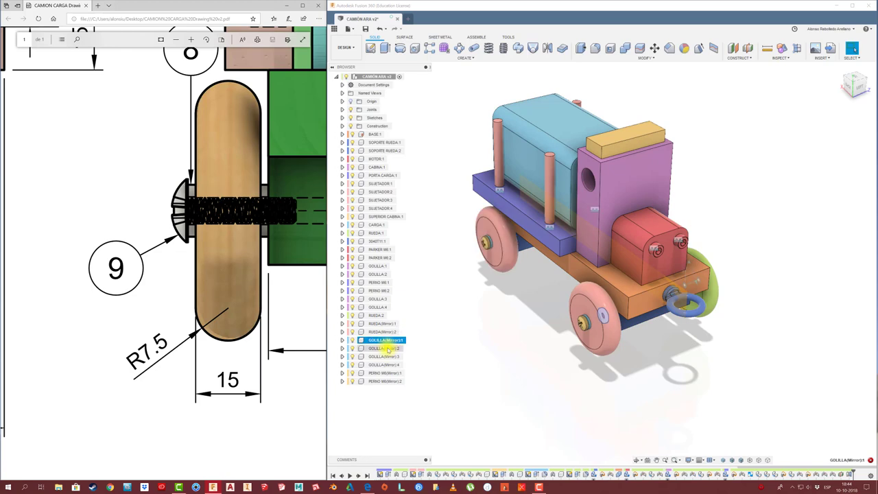
{"action": "left_click", "coordinate": [471, 350]}
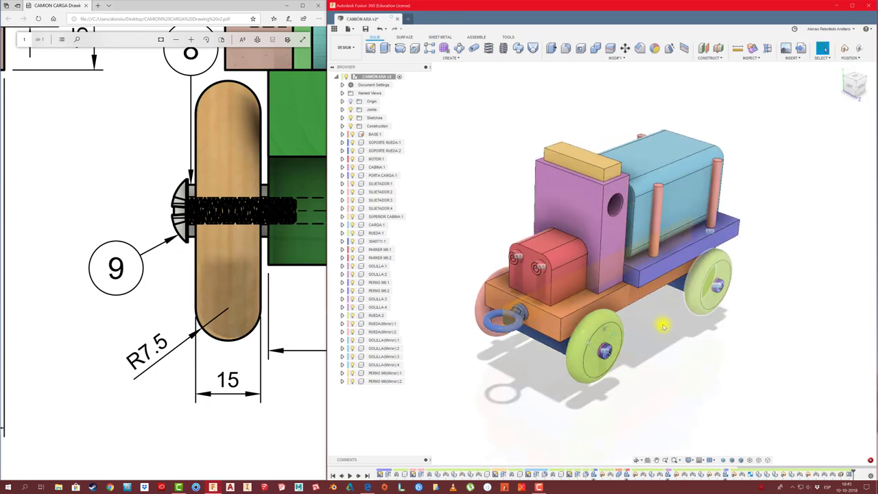
{"action": "middle_click_drag", "start_coordinate": [666, 323], "coordinate": [585, 342], "text": "shift"}
{"action": "mouse_move", "coordinate": [585, 342]}
{"action": "left_mouse_down"}
{"action": "mouse_move", "coordinate": [519, 305]}
{"action": "mouse_move", "coordinate": [451, 304]}
{"action": "left_mouse_up"}
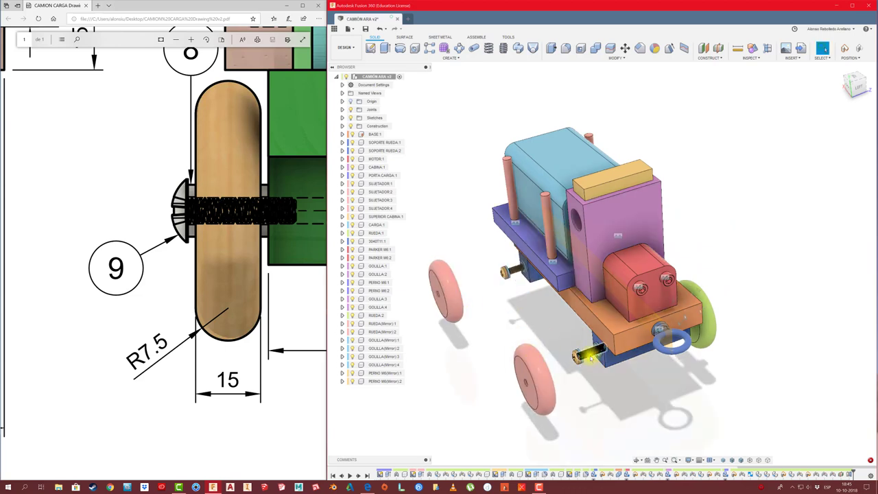
{"action": "left_click_drag", "start_coordinate": [585, 354], "coordinate": [505, 376]}
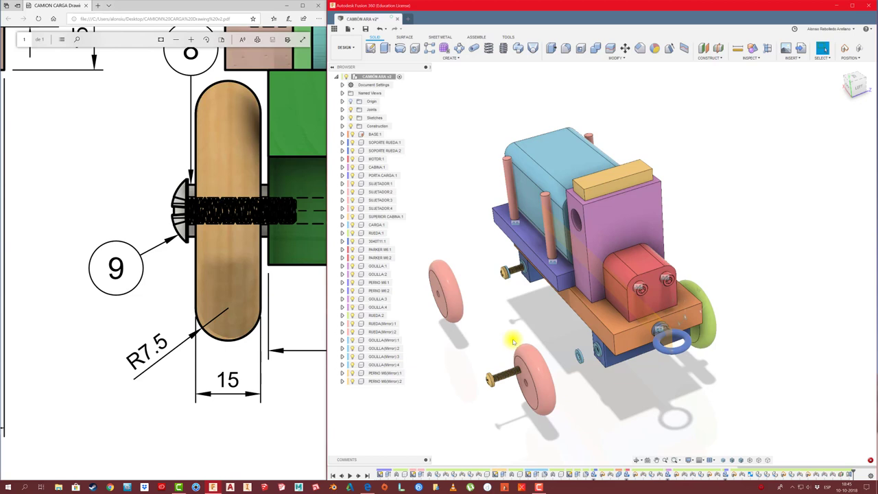
{"action": "key", "text": "ctrl+z"}
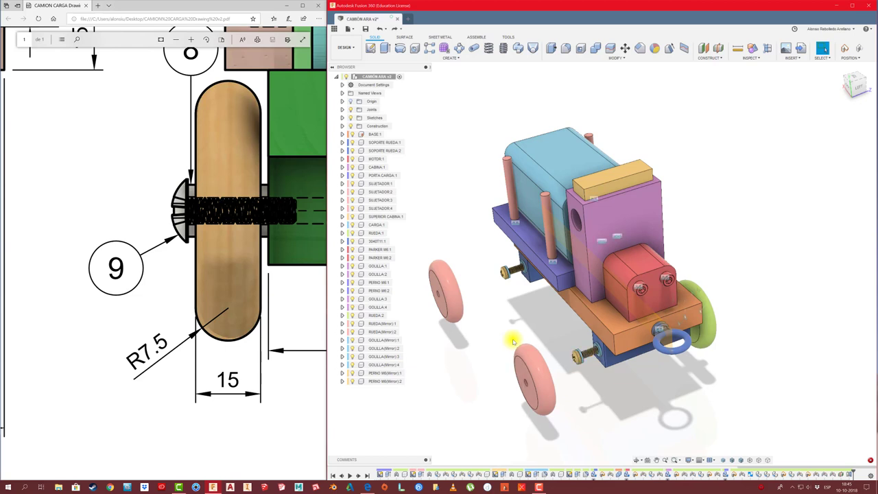
{"action": "key", "text": "ctrl+z"}
{"action": "key", "text": "ctrl+z"}
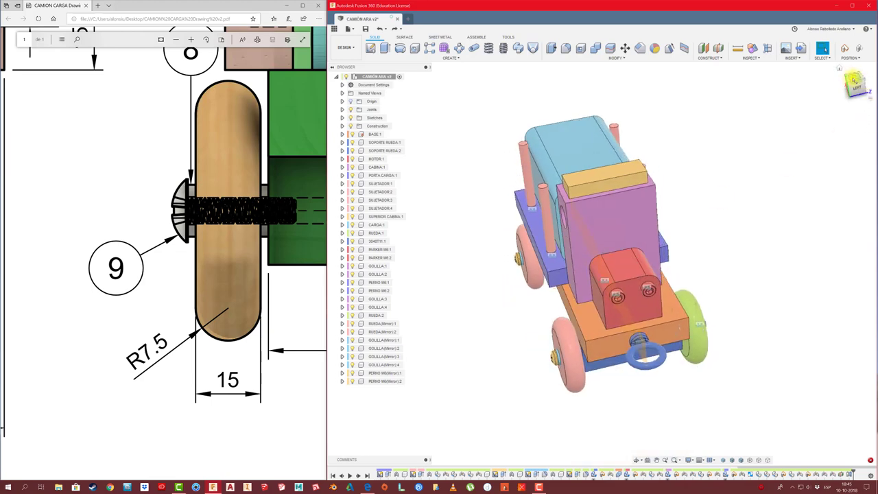
{"action": "left_click", "coordinate": [854, 81]}
{"action": "scroll", "coordinate": [526, 364], "scroll_direction": "up", "scroll_amount": 3}
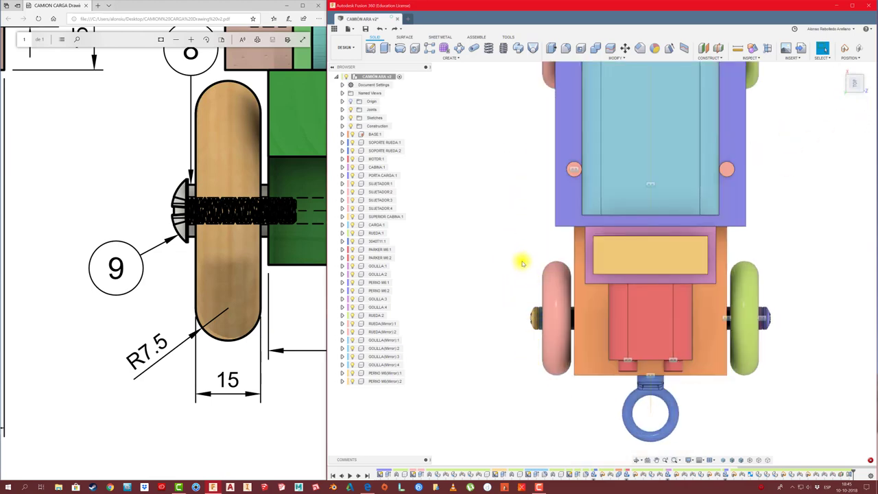
{"action": "left_click_drag", "start_coordinate": [509, 244], "coordinate": [574, 405]}
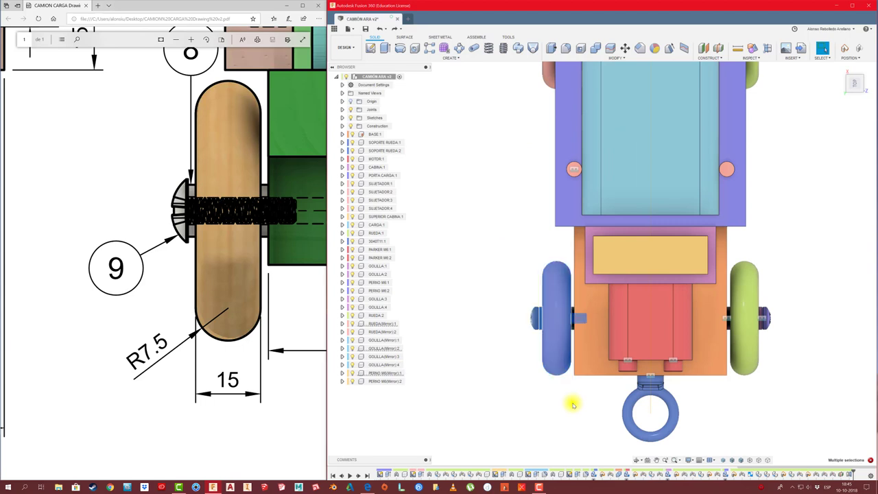
{"action": "scroll", "coordinate": [577, 377], "scroll_direction": "up", "scroll_amount": 2}
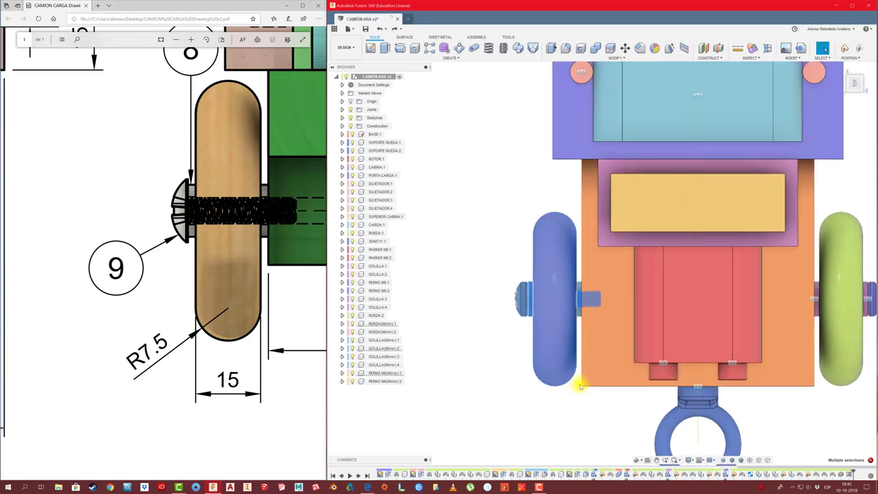
- Rigidly join washer GOLILLA(Mirror):2 to bolt PERNO M6(Mirror):1 with an As-built Joint
{"action": "left_click", "coordinate": [479, 37]}
{"action": "left_click", "coordinate": [401, 59]}
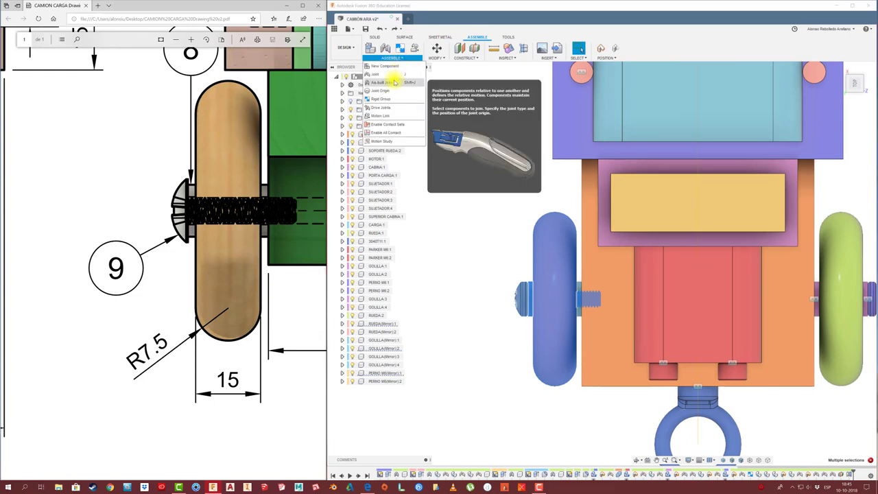
{"action": "left_click", "coordinate": [387, 77]}
{"action": "key", "text": "Return"}
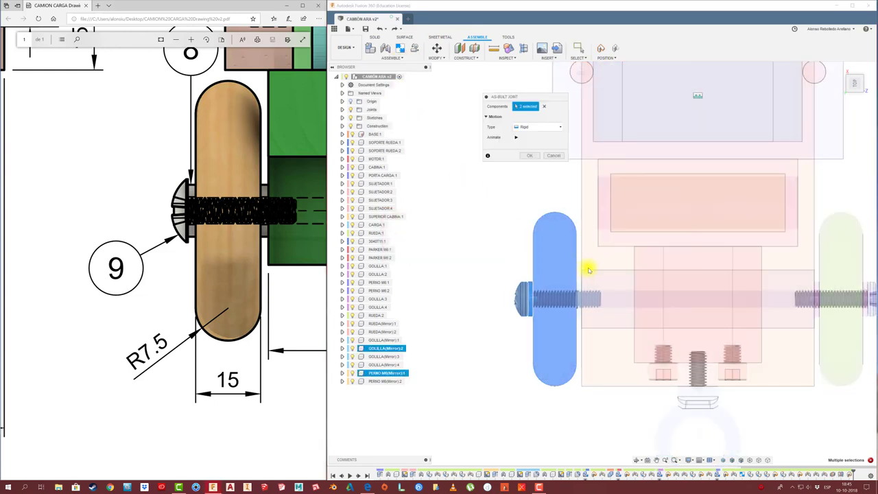
{"action": "left_click", "coordinate": [529, 155]}
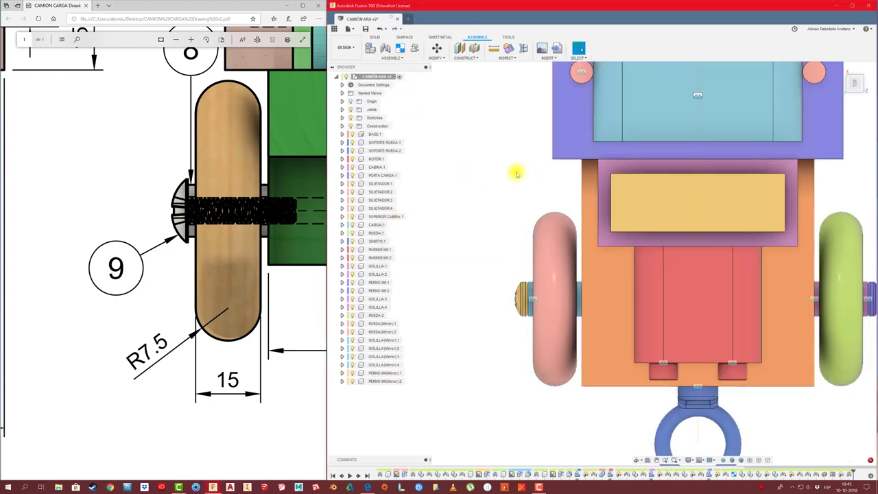
- Drag the pink wheel and the bolt to test that the parts stay joined
{"action": "left_click_drag", "start_coordinate": [559, 227], "coordinate": [471, 202]}
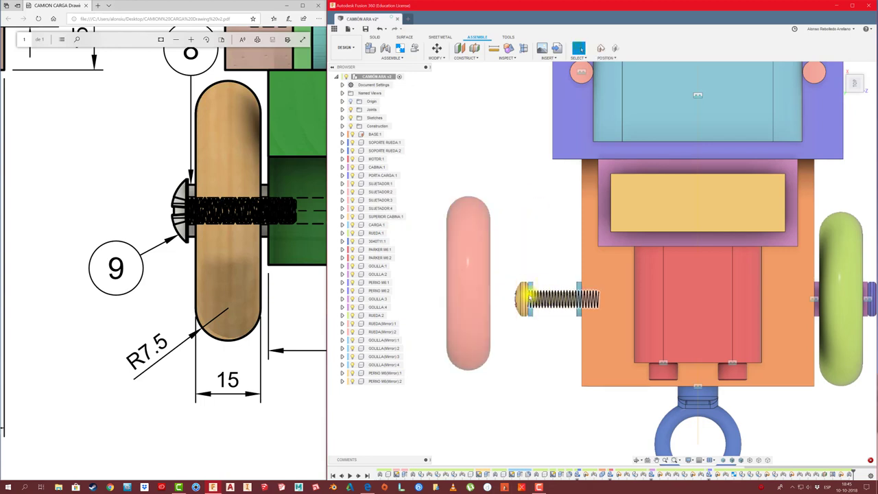
{"action": "mouse_move", "coordinate": [532, 287]}
{"action": "left_mouse_down"}
{"action": "mouse_move", "coordinate": [578, 313]}
{"action": "mouse_move", "coordinate": [556, 348]}
{"action": "left_mouse_up"}
{"action": "mouse_move", "coordinate": [503, 302]}
{"action": "left_mouse_down"}
{"action": "mouse_move", "coordinate": [507, 310]}
{"action": "mouse_move", "coordinate": [515, 261]}
{"action": "left_mouse_up"}
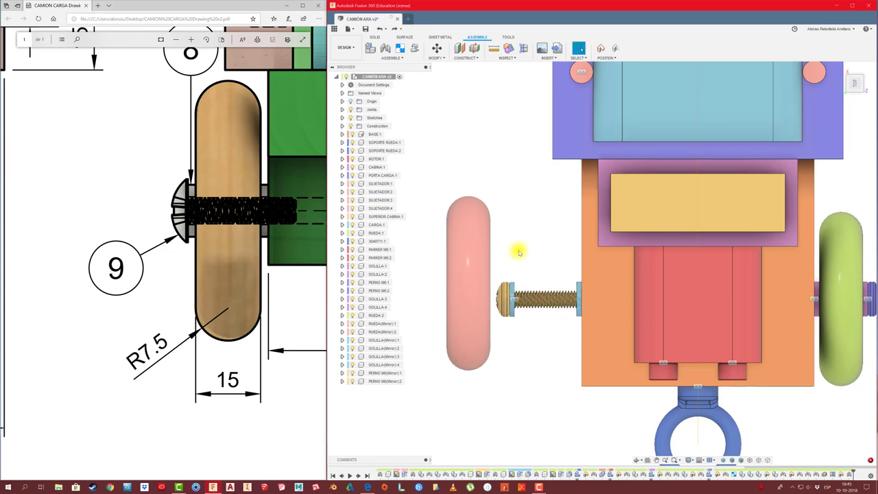
{"action": "left_click", "coordinate": [398, 58]}
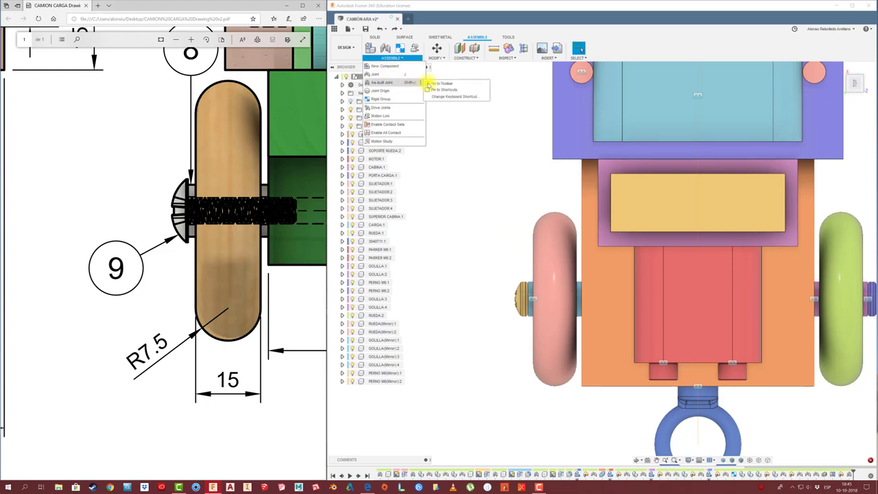
- Add a rigid as-built joint between two neighbouring mirrored parts
{"action": "left_click", "coordinate": [415, 82]}
{"action": "scroll", "coordinate": [580, 308], "scroll_direction": "up", "scroll_amount": 3}
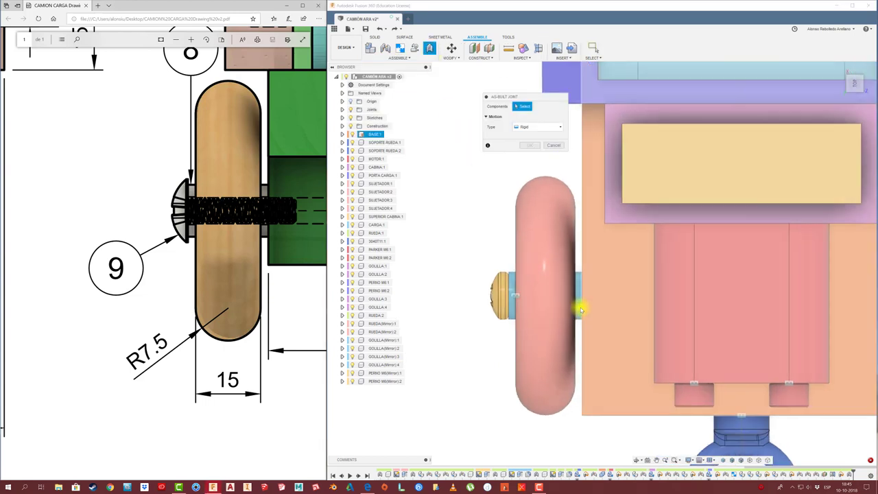
{"action": "left_click", "coordinate": [580, 308]}
{"action": "left_click", "coordinate": [590, 261]}
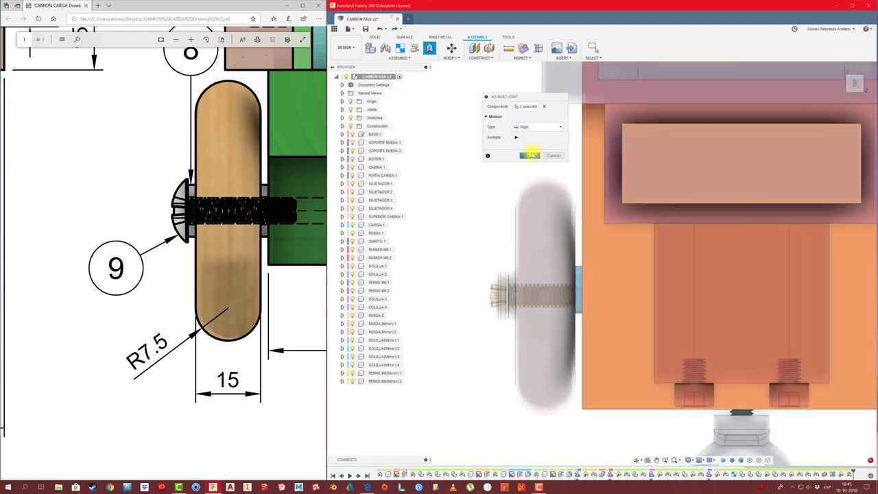
{"action": "left_click", "coordinate": [532, 156]}
- Rigidly join wheel RUEDA(Mirror):1 to washer GOLILLA(Mirror):1
{"action": "left_click", "coordinate": [430, 51]}
{"action": "left_click", "coordinate": [555, 237]}
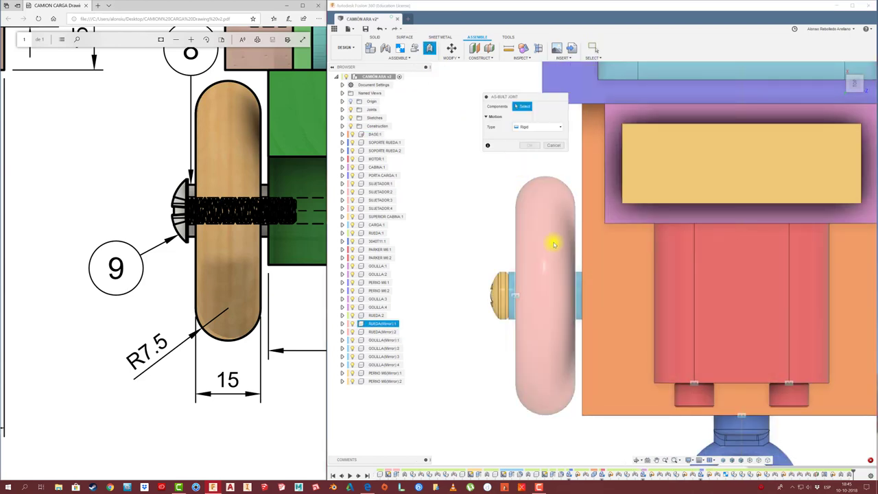
{"action": "left_click", "coordinate": [578, 278]}
{"action": "left_click", "coordinate": [530, 155]}
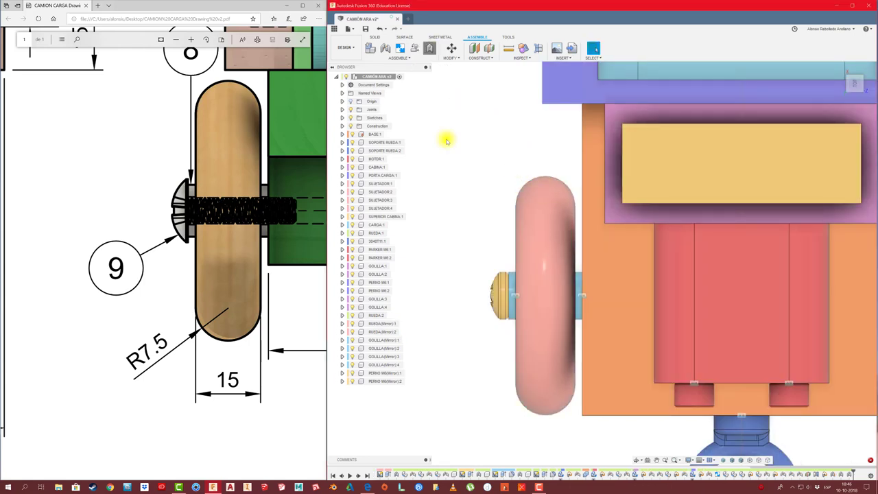
- Abandon the bolt joint and instead rigidly join a mirrored washer to its mirrored wheel
{"action": "key", "text": "shift+j"}
{"action": "left_click", "coordinate": [580, 281]}
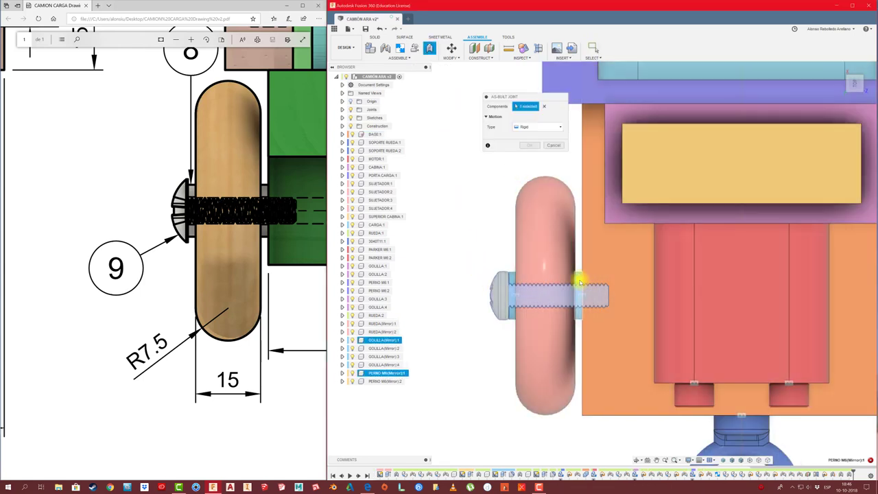
{"action": "key", "text": "Escape"}
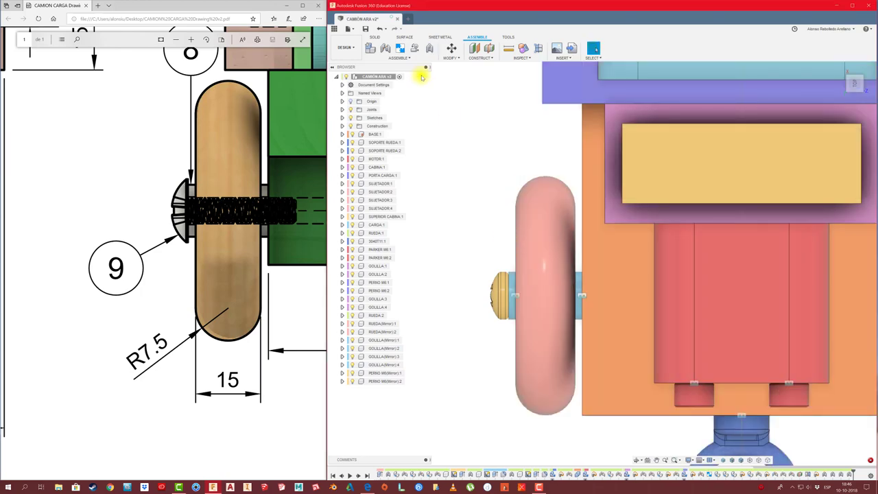
{"action": "left_click", "coordinate": [431, 48]}
{"action": "left_click", "coordinate": [504, 292]}
{"action": "left_click", "coordinate": [529, 254]}
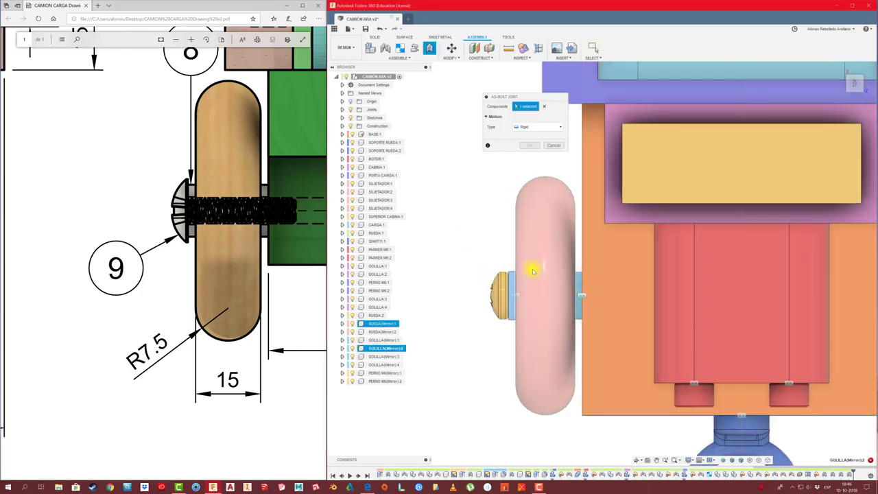
{"action": "left_click", "coordinate": [533, 156]}
{"action": "scroll", "coordinate": [485, 280], "scroll_direction": "down", "scroll_amount": 2}
{"action": "scroll", "coordinate": [554, 363], "scroll_direction": "up", "scroll_amount": 3}
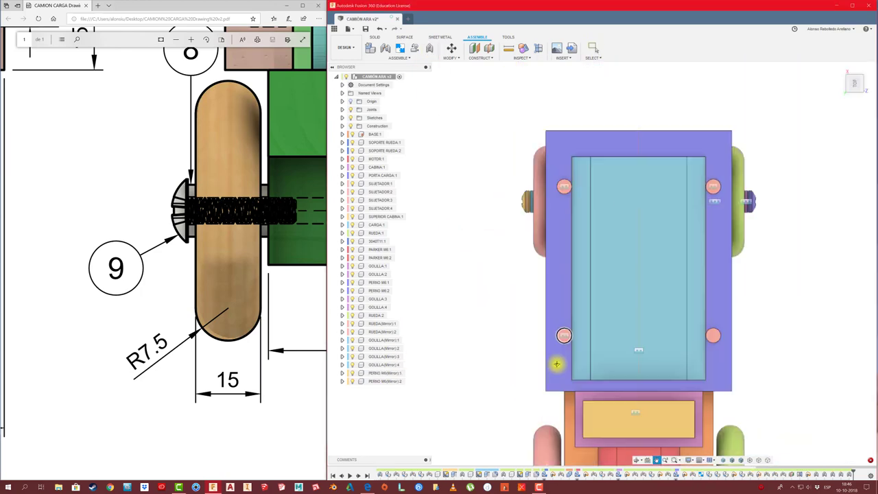
{"action": "scroll", "coordinate": [578, 267], "scroll_direction": "up", "scroll_amount": 2}
{"action": "scroll", "coordinate": [562, 275], "scroll_direction": "down", "scroll_amount": 1}
{"action": "scroll", "coordinate": [562, 275], "scroll_direction": "down", "scroll_amount": 1}
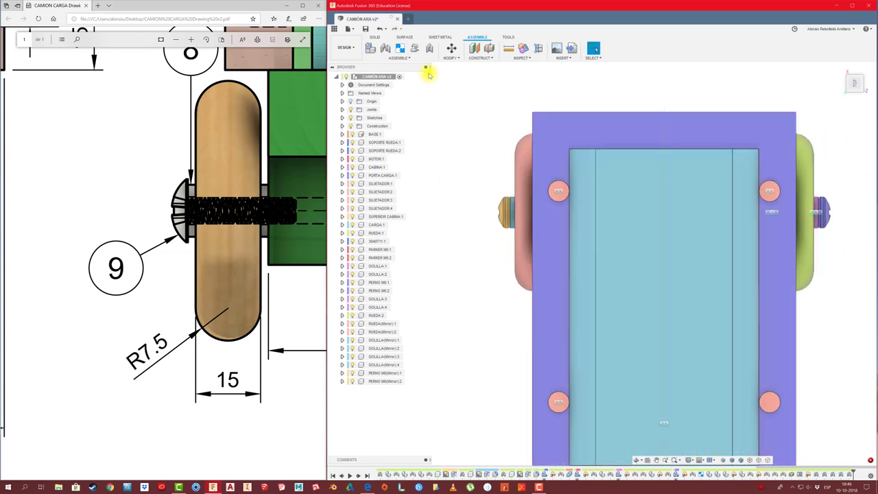
- Fix wheel RUEDA(Mirror):2 with rigid as-built joints, then orbit to the truck's underside
{"action": "left_click", "coordinate": [431, 48]}
{"action": "left_click", "coordinate": [526, 203]}
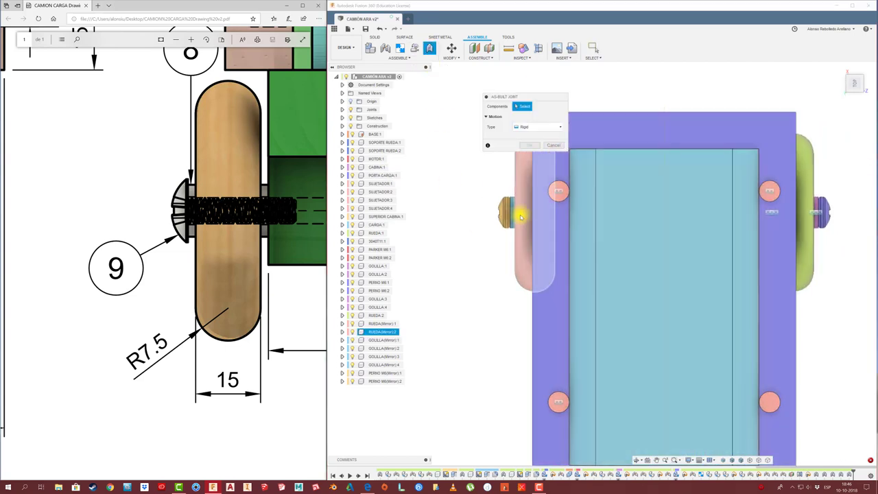
{"action": "left_click", "coordinate": [515, 214]}
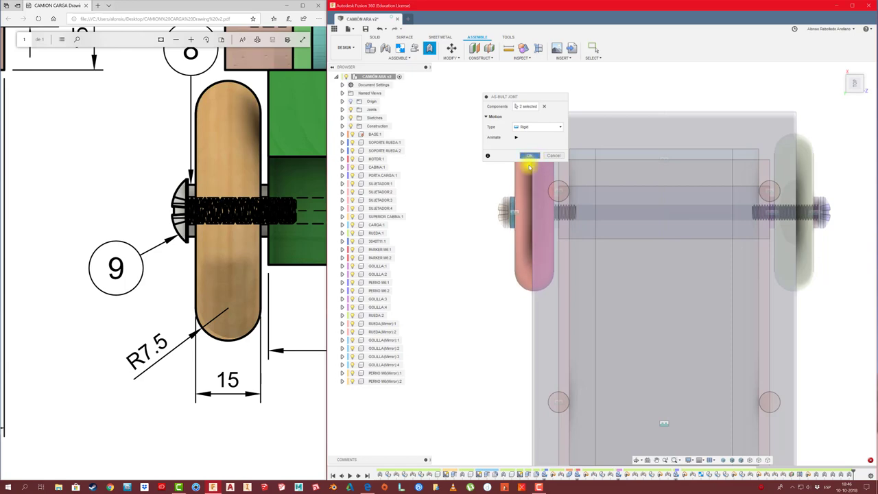
{"action": "left_click", "coordinate": [529, 145]}
{"action": "key", "text": "Return"}
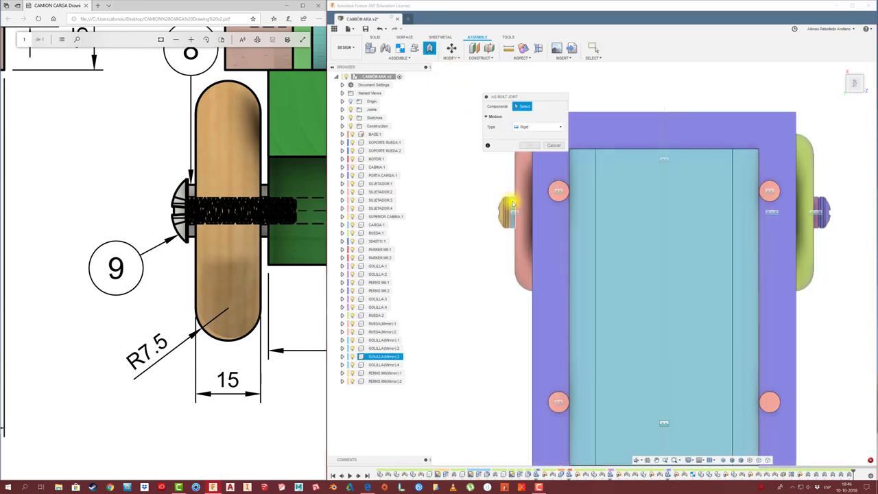
{"action": "left_click", "coordinate": [512, 203]}
{"action": "left_click", "coordinate": [529, 153]}
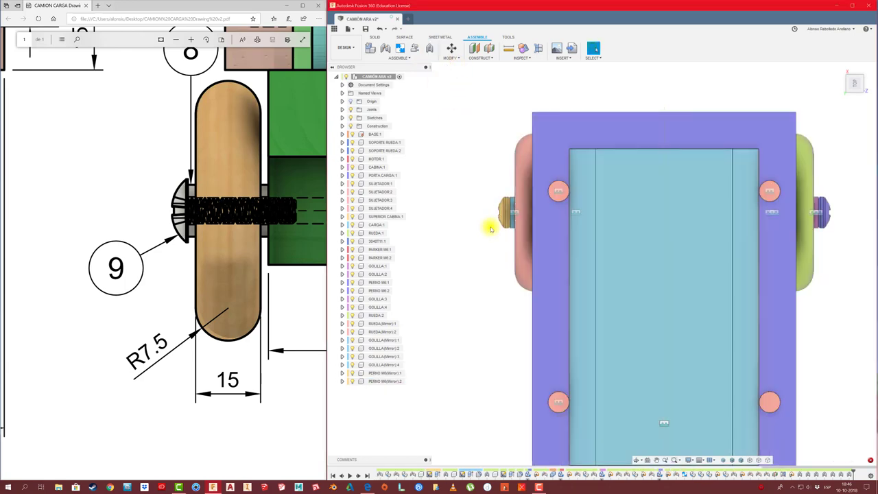
{"action": "mouse_move", "coordinate": [491, 229]}
{"action": "middle_mouse_down", "text": "shift"}
{"action": "mouse_move", "coordinate": [514, 252]}
{"action": "mouse_move", "coordinate": [547, 254]}
{"action": "mouse_move", "coordinate": [562, 272]}
{"action": "mouse_move", "coordinate": [755, 320]}
{"action": "mouse_move", "coordinate": [765, 309]}
{"action": "middle_mouse_up", "text": "shift"}
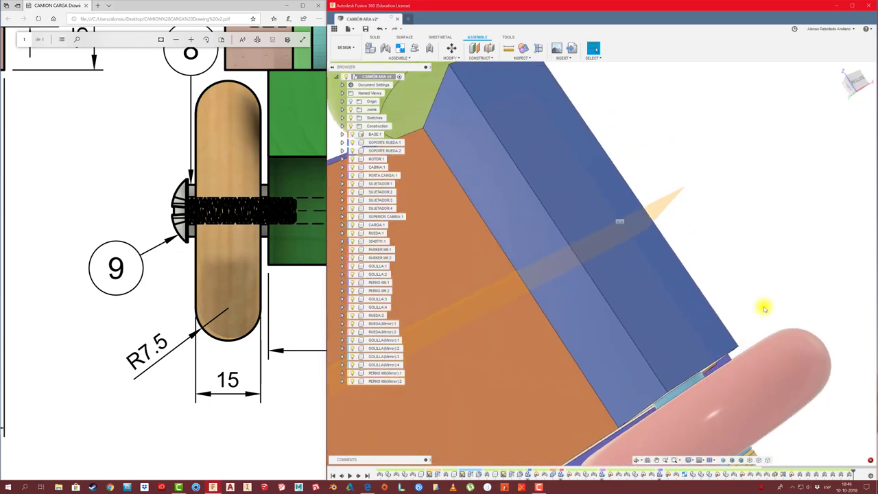
- Rigidly join RUEDA(Mirror):2 to its mating part and spin the pink wheel to test it
{"action": "left_click", "coordinate": [430, 47]}
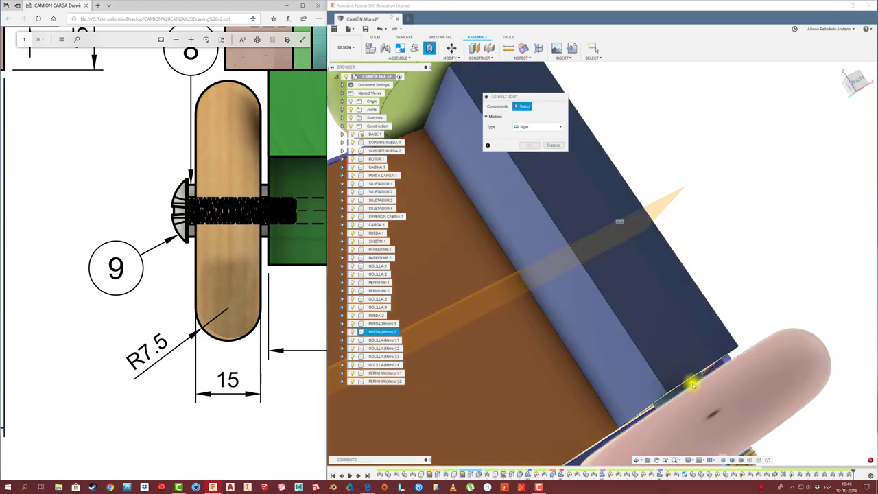
{"action": "left_click", "coordinate": [694, 384]}
{"action": "left_click", "coordinate": [710, 392]}
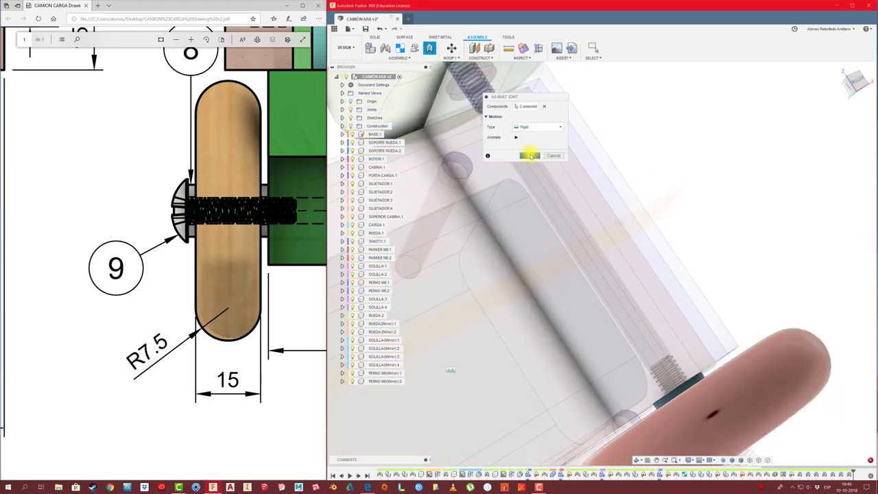
{"action": "left_click", "coordinate": [530, 156]}
{"action": "middle_click_drag", "start_coordinate": [752, 313], "coordinate": [810, 398], "text": "shift"}
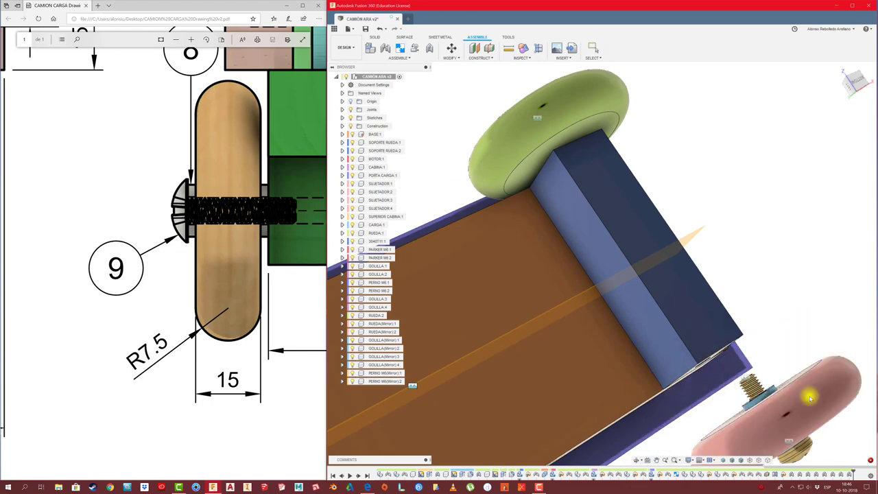
{"action": "left_click_drag", "start_coordinate": [811, 398], "coordinate": [810, 396]}
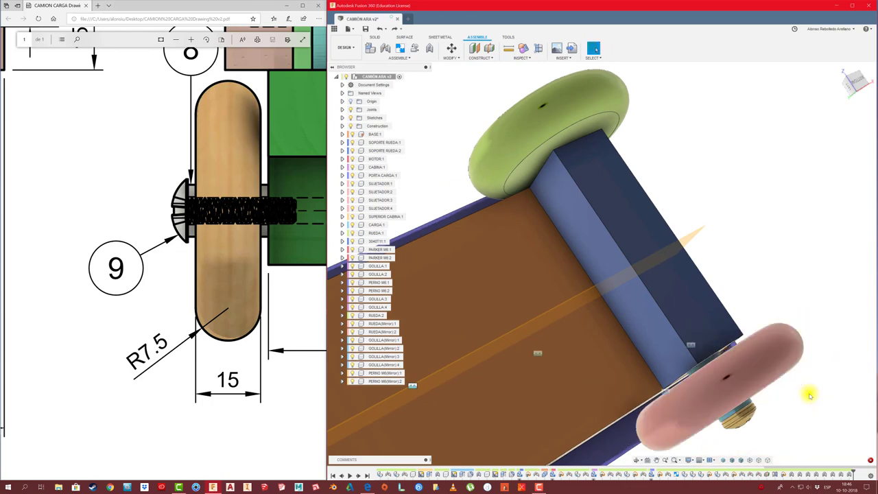
- Rigidly join washer GOLILLA(Mirror):4 to SOPORTE RUEDA:2, then zoom out to a three-quarter top view
{"action": "left_click", "coordinate": [430, 48]}
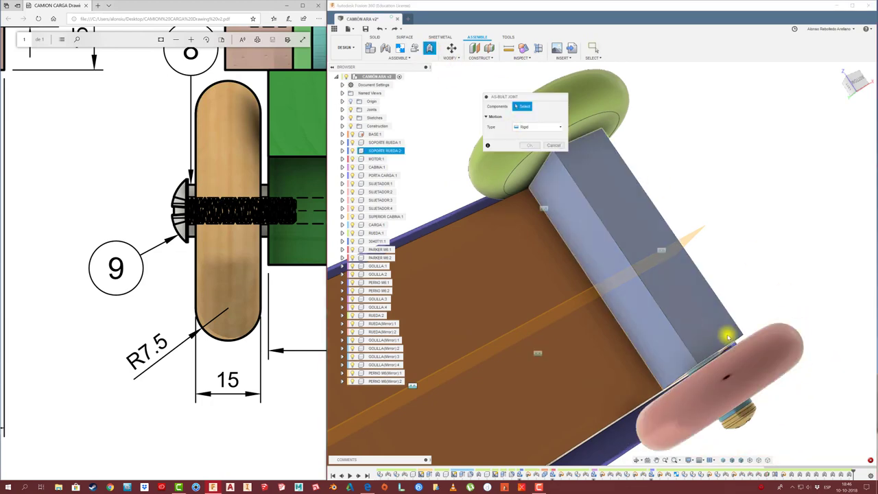
{"action": "scroll", "coordinate": [718, 353], "scroll_direction": "up", "scroll_amount": 5}
{"action": "left_click", "coordinate": [714, 374]}
{"action": "left_click", "coordinate": [723, 330]}
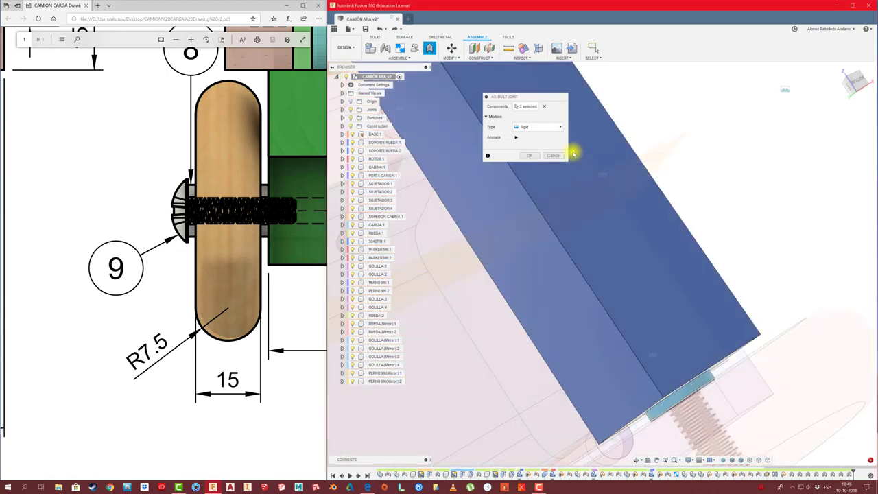
{"action": "left_click", "coordinate": [529, 145]}
{"action": "scroll", "coordinate": [667, 226], "scroll_direction": "down", "scroll_amount": 5}
{"action": "scroll", "coordinate": [667, 227], "scroll_direction": "down", "scroll_amount": 2}
{"action": "scroll", "coordinate": [666, 226], "scroll_direction": "down", "scroll_amount": 3}
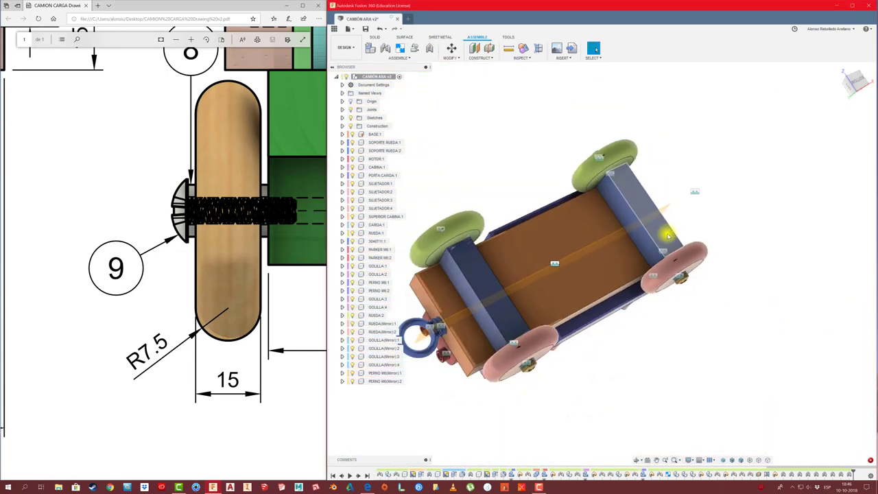
{"action": "mouse_move", "coordinate": [637, 231]}
{"action": "middle_mouse_down", "text": "shift"}
{"action": "mouse_move", "coordinate": [639, 221]}
{"action": "mouse_move", "coordinate": [509, 133]}
{"action": "mouse_move", "coordinate": [358, 7]}
{"action": "middle_mouse_up", "text": "shift"}
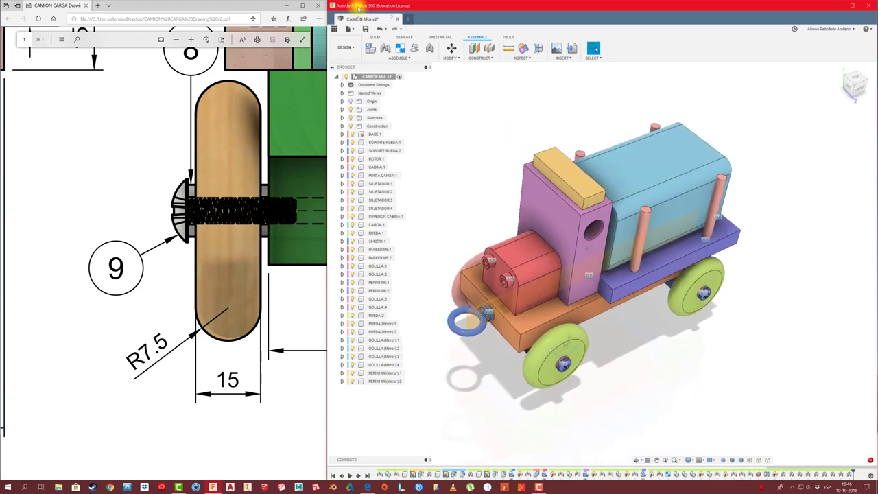
- Close the PDF drawing window and maximize Fusion 360 around the truck
{"action": "left_click", "coordinate": [318, 9]}
{"action": "double_click", "coordinate": [459, 7]}
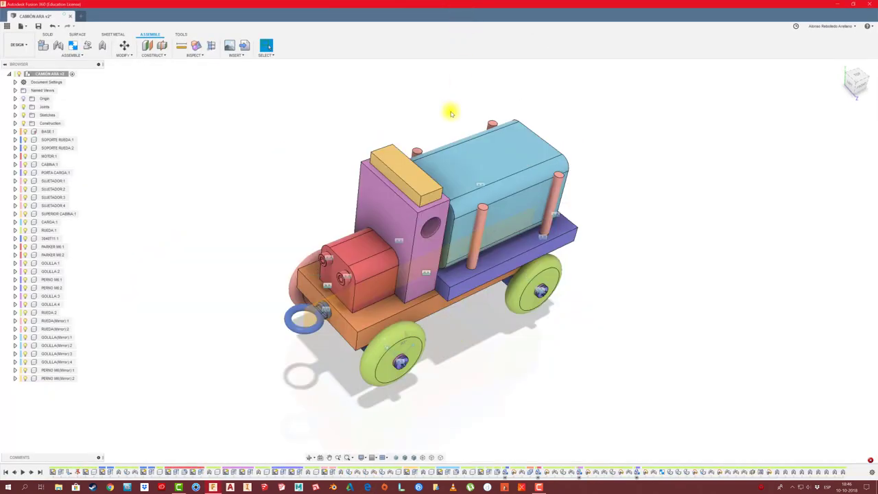
{"action": "mouse_move", "coordinate": [344, 130]}
{"action": "middle_mouse_down", "text": "shift"}
{"action": "mouse_move", "coordinate": [310, 137]}
{"action": "mouse_move", "coordinate": [38, 26]}
{"action": "middle_mouse_up", "text": "shift"}
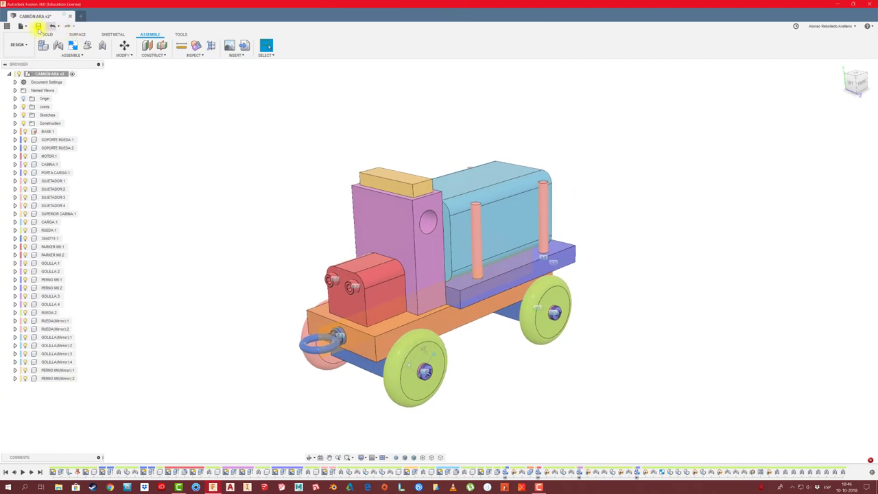
- Save a new version with the 'User Saved' description, then orbit to a frontal view
{"action": "left_click", "coordinate": [38, 26]}
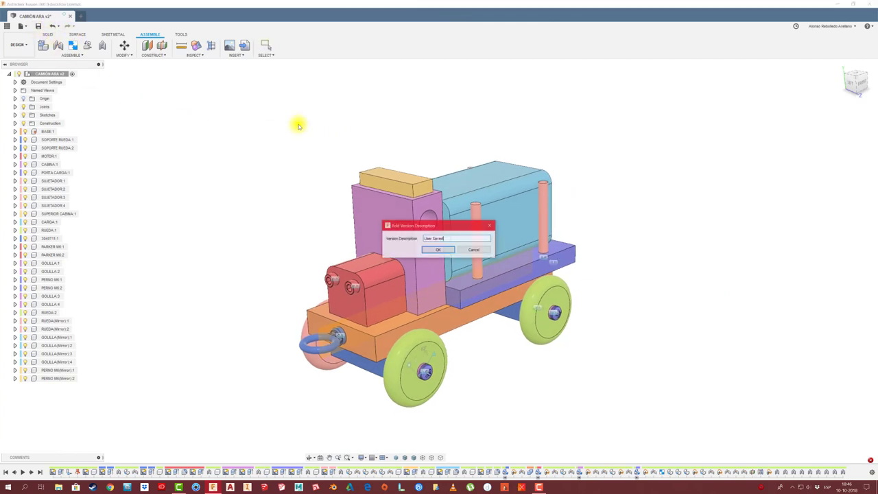
{"action": "left_click", "coordinate": [424, 251]}
{"action": "middle_click_drag", "start_coordinate": [319, 234], "coordinate": [319, 234], "text": "shift"}
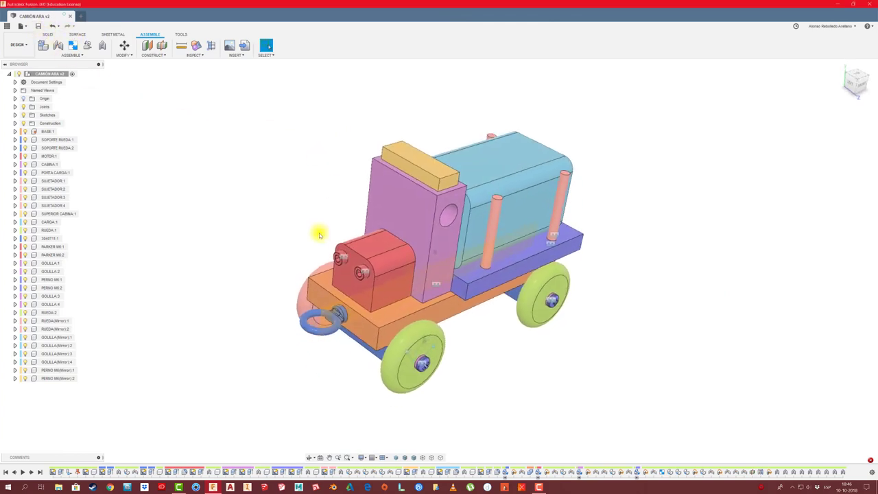
{"action": "left_click", "coordinate": [63, 346]}
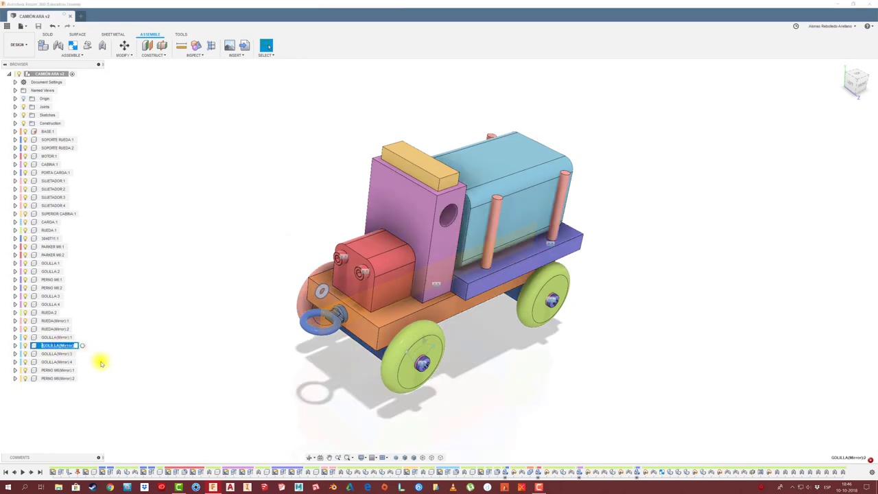
{"action": "left_click", "coordinate": [136, 364]}
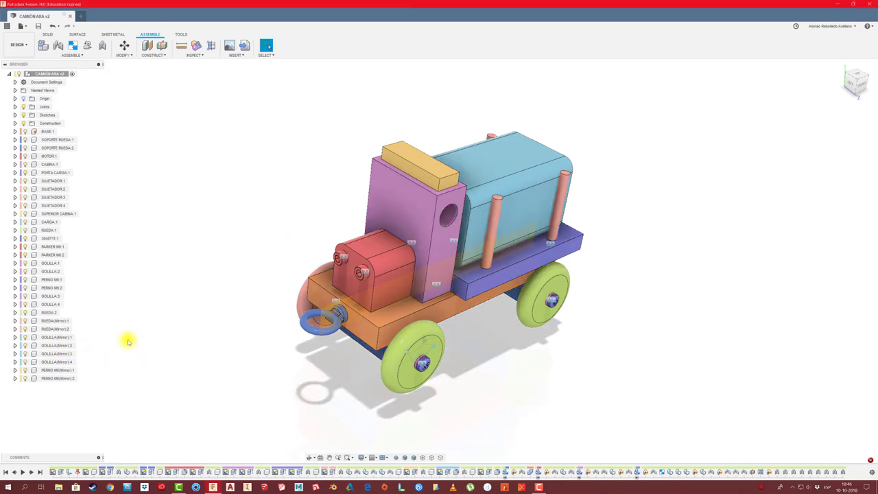
{"action": "middle_click_drag", "start_coordinate": [128, 341], "coordinate": [192, 314], "text": "shift"}
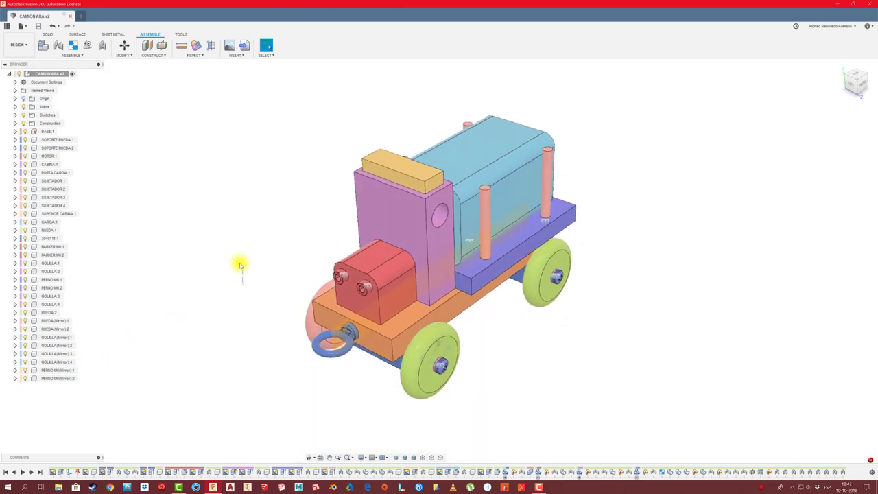
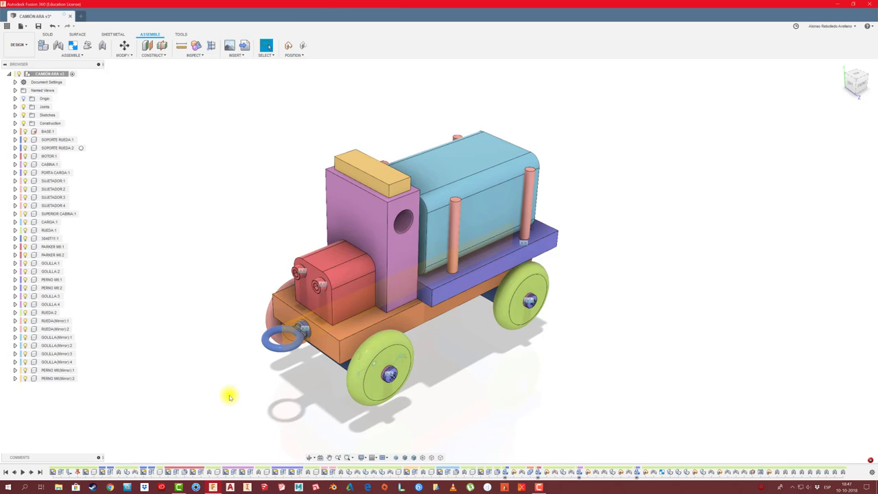
- Turn off component colour swatches and review the Material preferences (default ABS Plastic) without changing them
{"action": "left_click", "coordinate": [196, 45]}
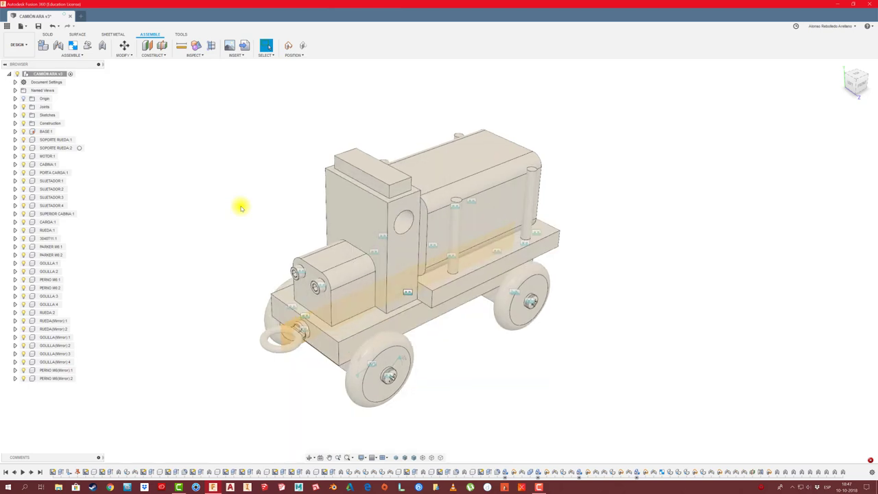
{"action": "left_click", "coordinate": [853, 28]}
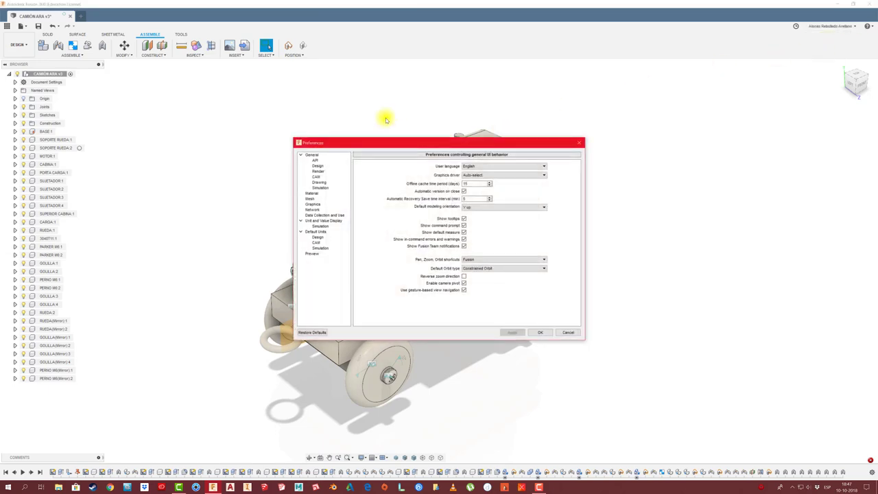
{"action": "left_click_drag", "start_coordinate": [411, 144], "coordinate": [371, 110]}
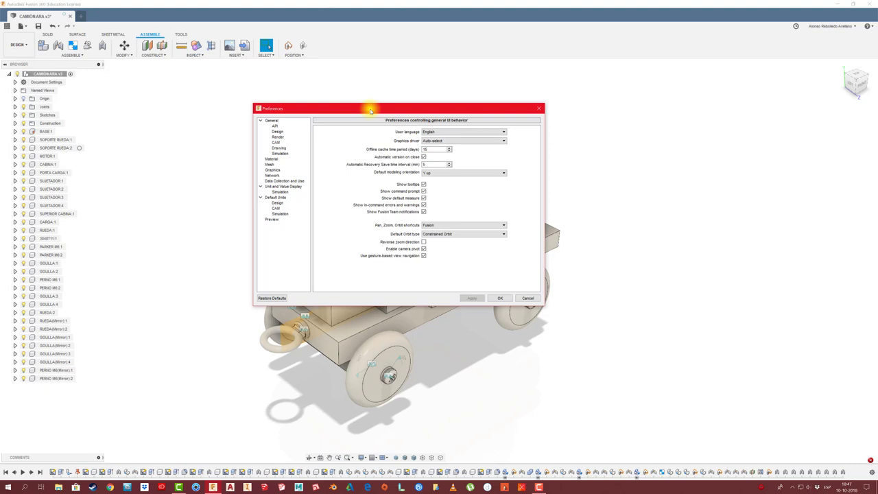
{"action": "left_click", "coordinate": [271, 159]}
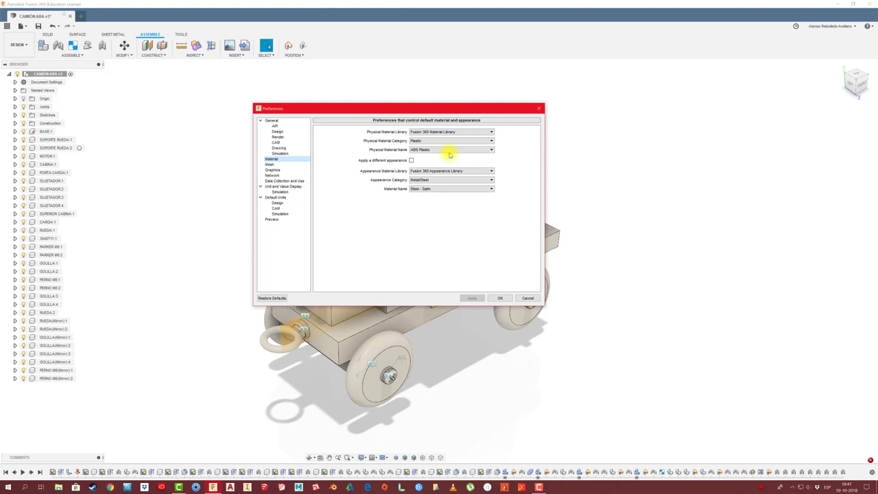
{"action": "left_click", "coordinate": [450, 153]}
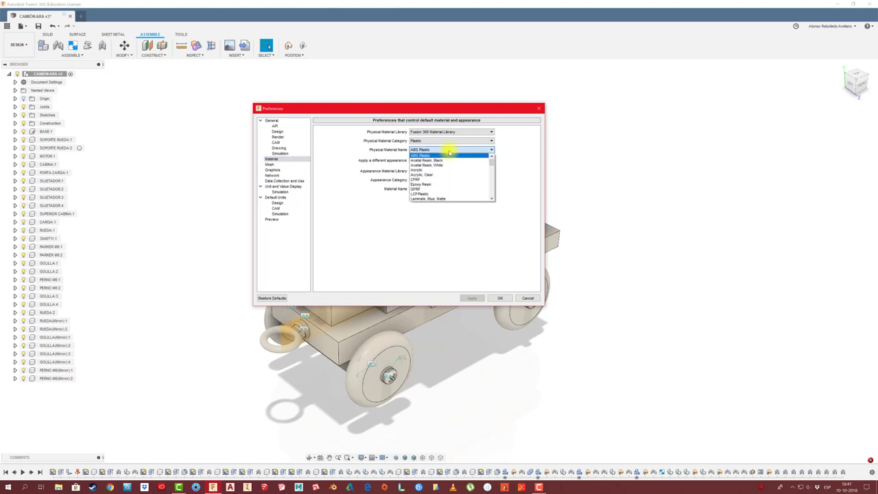
{"action": "left_click", "coordinate": [528, 297]}
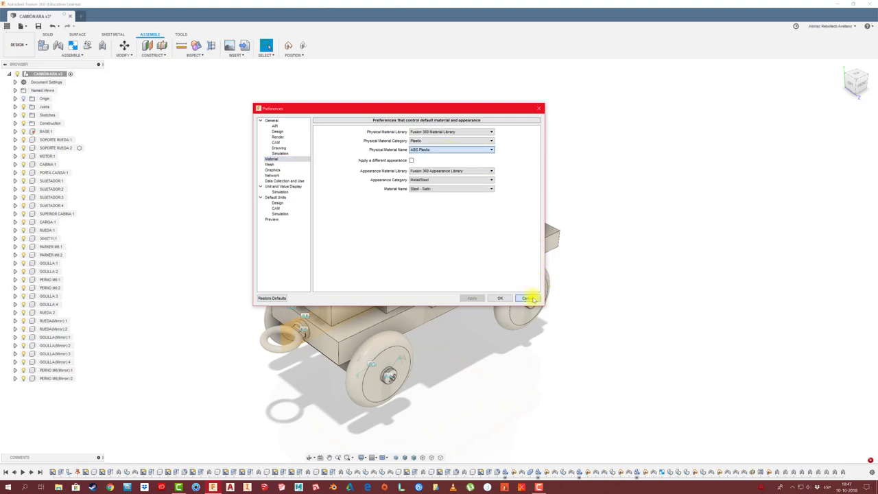
{"action": "left_click", "coordinate": [528, 297]}
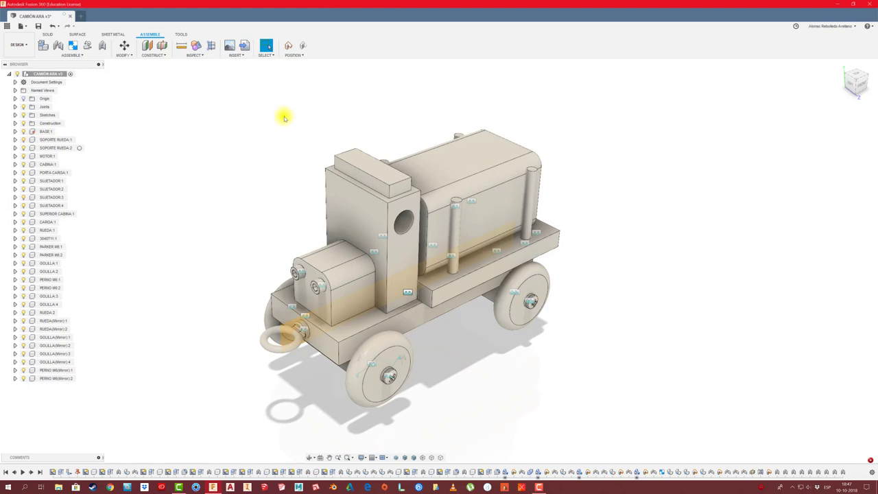
- Select the whole CABINA:1 cabin component in the Browser
{"action": "middle_click_drag", "start_coordinate": [286, 112], "coordinate": [297, 113]}
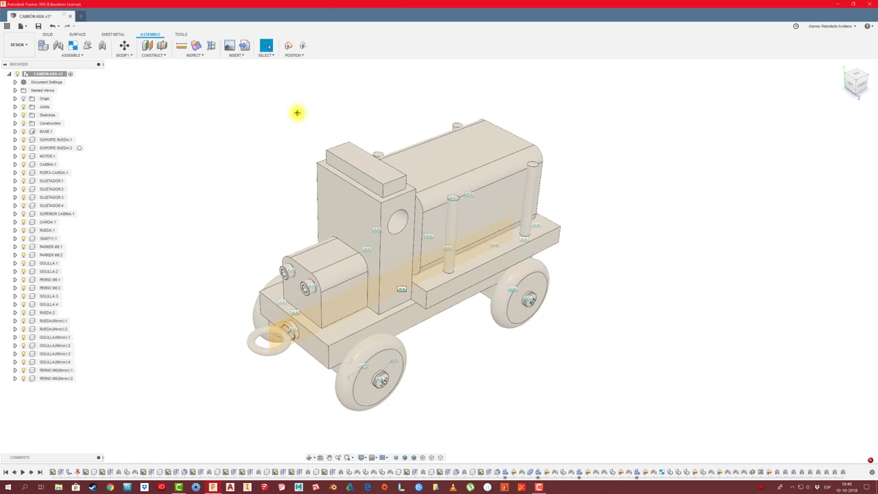
{"action": "left_click", "coordinate": [64, 378]}
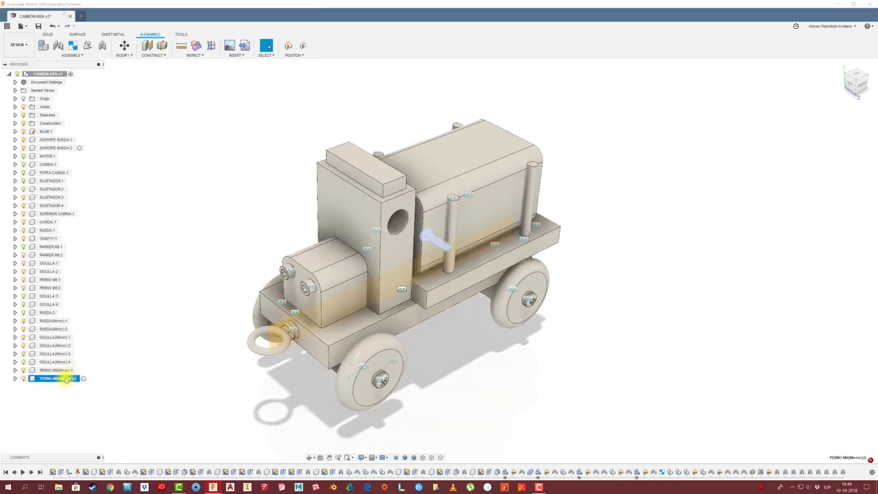
{"action": "left_click", "coordinate": [146, 352]}
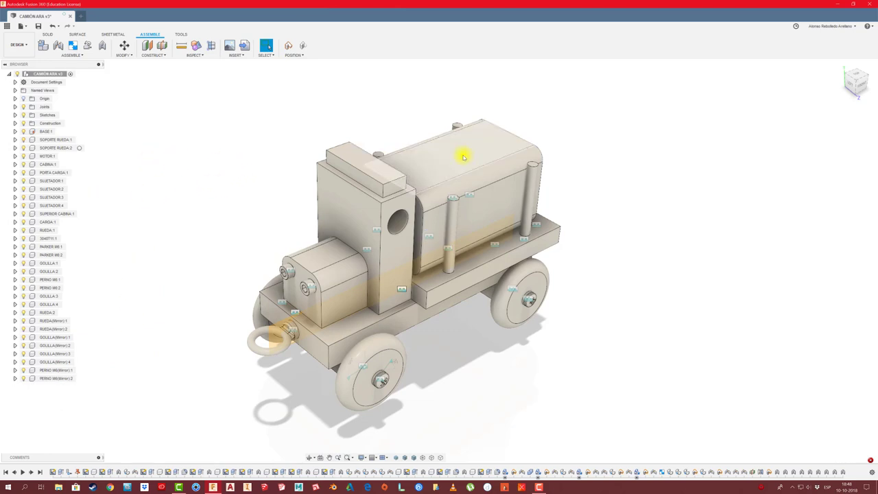
{"action": "left_click", "coordinate": [353, 211]}
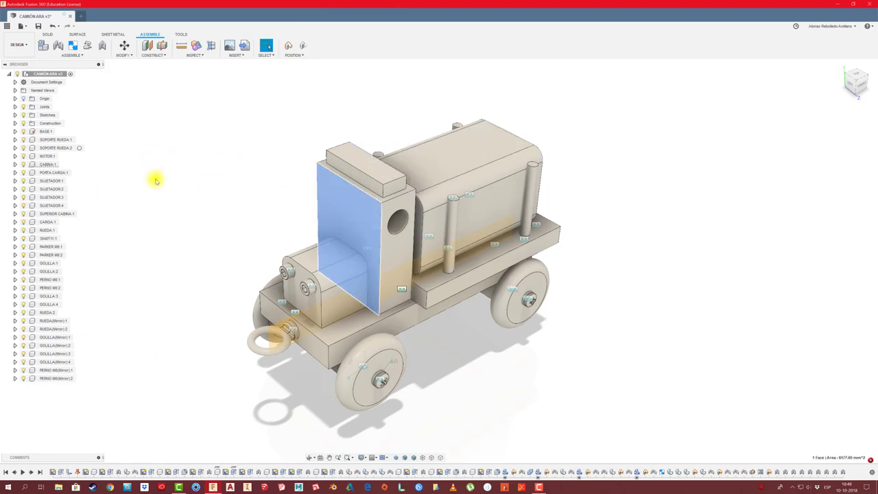
{"action": "left_click", "coordinate": [58, 165]}
- Open the Physical Material library for CABINA:1 and expand the Wood category
{"action": "right_click", "coordinate": [55, 164]}
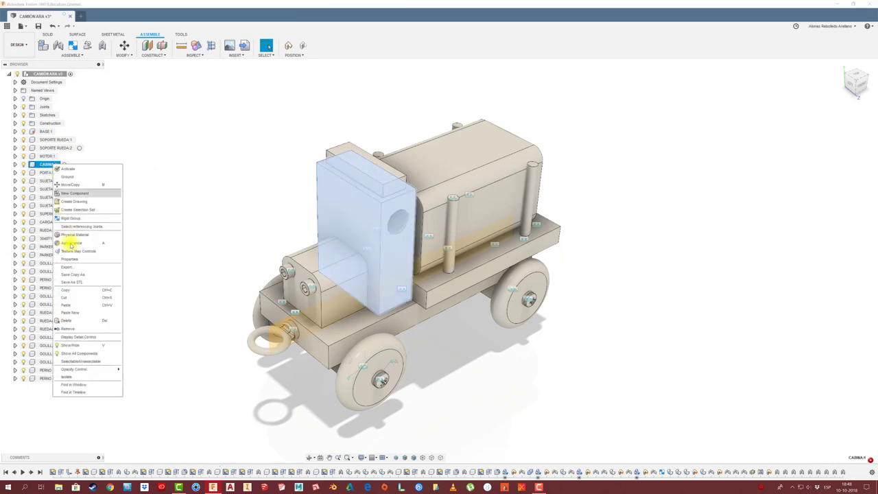
{"action": "left_click", "coordinate": [83, 235]}
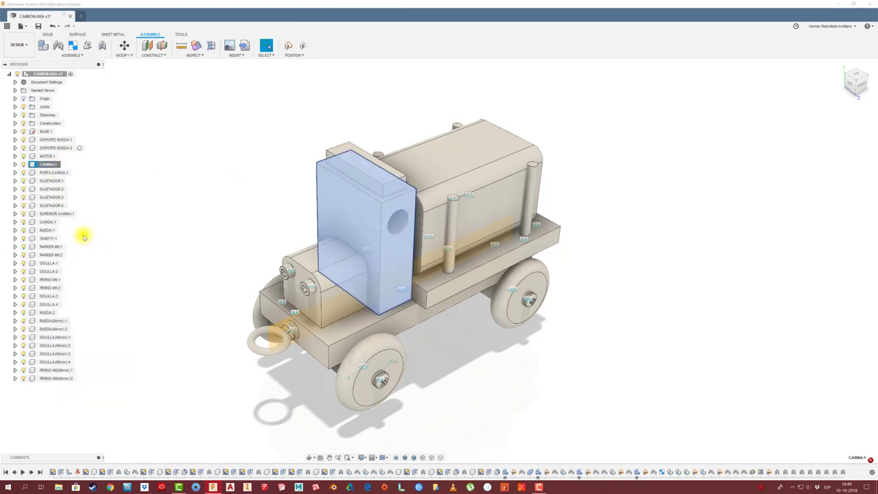
{"action": "left_click_drag", "start_coordinate": [832, 106], "coordinate": [699, 74]}
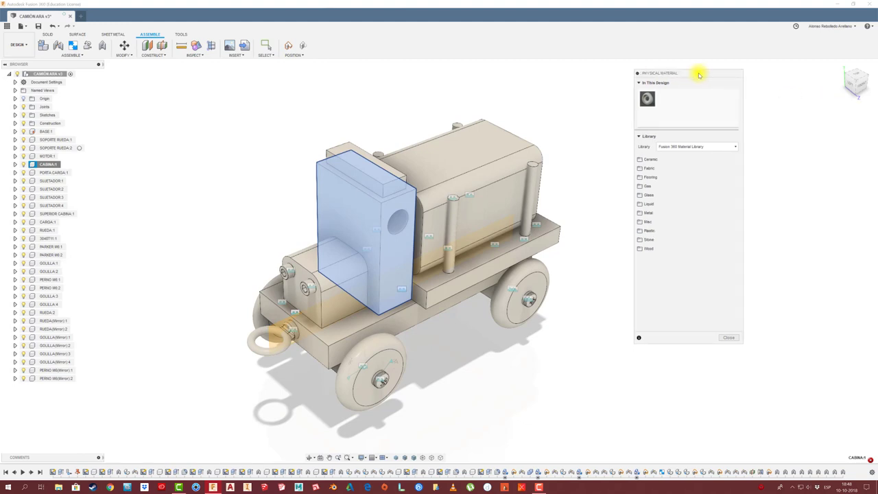
{"action": "left_click", "coordinate": [654, 250]}
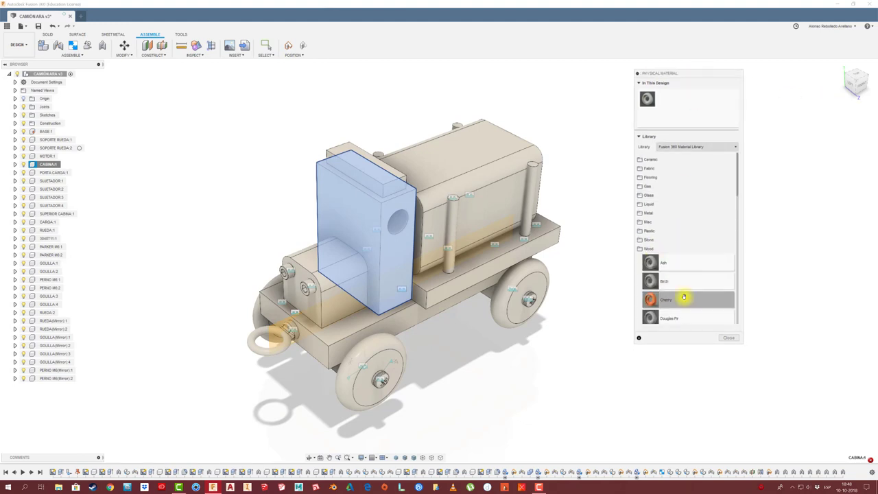
{"action": "scroll", "coordinate": [685, 296], "scroll_direction": "down", "scroll_amount": 2}
{"action": "scroll", "coordinate": [684, 296], "scroll_direction": "down", "scroll_amount": 3}
{"action": "scroll", "coordinate": [684, 297], "scroll_direction": "down", "scroll_amount": 1}
{"action": "scroll", "coordinate": [684, 297], "scroll_direction": "down", "scroll_amount": 1}
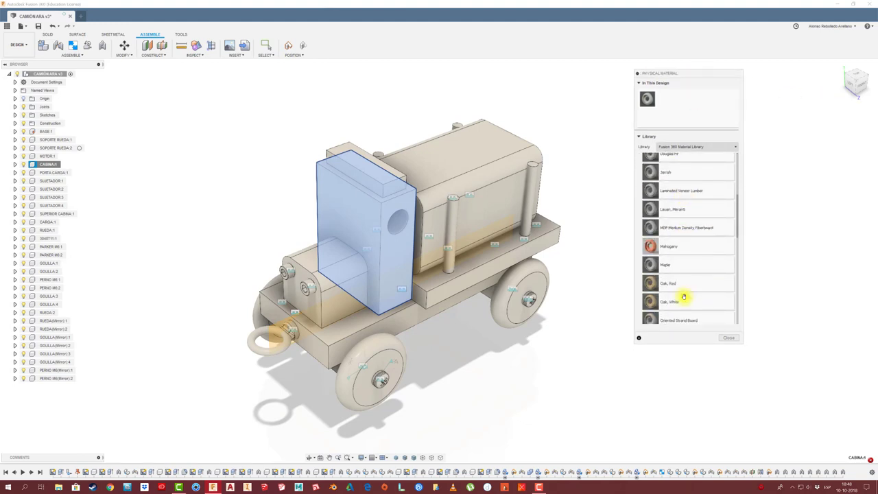
{"action": "scroll", "coordinate": [684, 296], "scroll_direction": "down", "scroll_amount": 2}
{"action": "scroll", "coordinate": [684, 296], "scroll_direction": "down", "scroll_amount": 1}
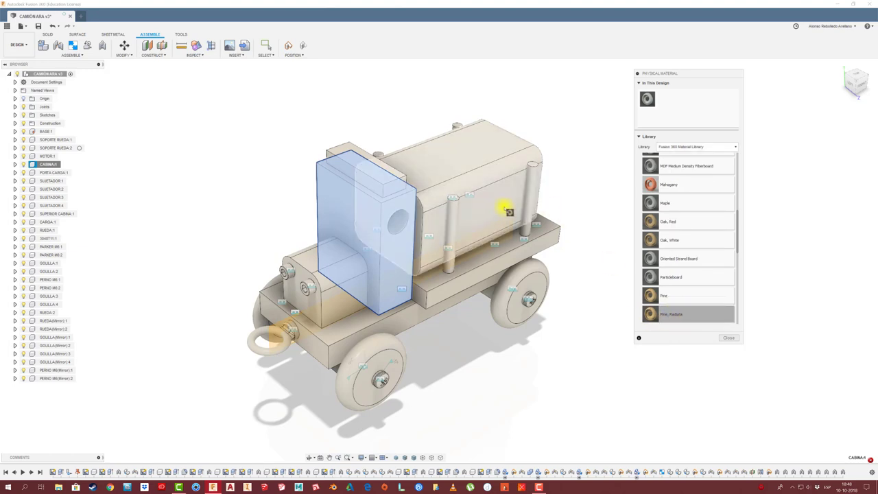
- Apply Pine, Radiata to the cargo box, Pine to the posts, Oak, White to the cab, Oak, Red to the engine, and Mahogany to the base
{"action": "left_click_drag", "start_coordinate": [650, 316], "coordinate": [509, 212]}
{"action": "left_click_drag", "start_coordinate": [649, 314], "coordinate": [558, 235]}
{"action": "left_click_drag", "start_coordinate": [653, 295], "coordinate": [542, 219]}
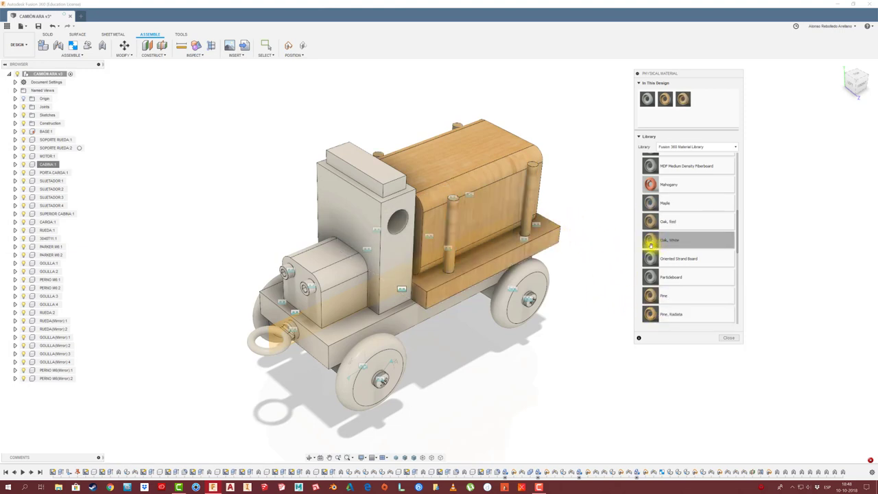
{"action": "mouse_move", "coordinate": [651, 244]}
{"action": "left_mouse_down"}
{"action": "mouse_move", "coordinate": [400, 264]}
{"action": "mouse_move", "coordinate": [378, 253]}
{"action": "left_mouse_up"}
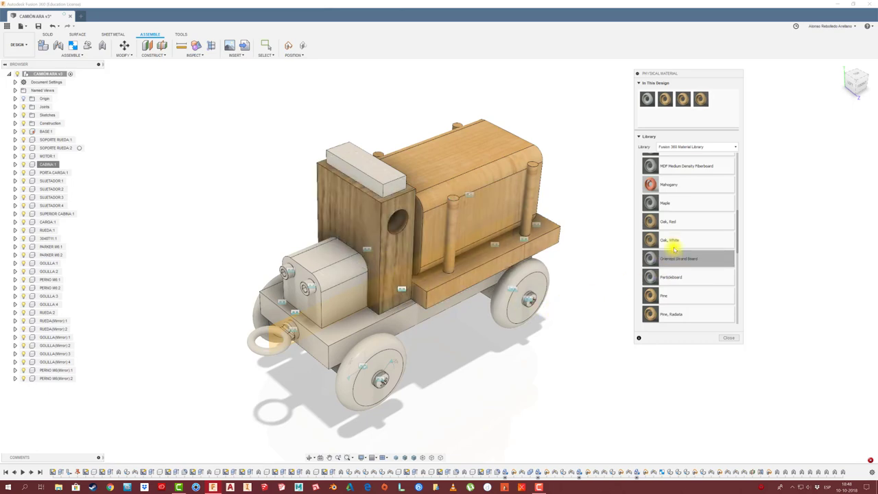
{"action": "left_click_drag", "start_coordinate": [647, 222], "coordinate": [358, 291]}
{"action": "mouse_move", "coordinate": [650, 185]}
{"action": "left_mouse_down"}
{"action": "mouse_move", "coordinate": [622, 252]}
{"action": "mouse_move", "coordinate": [495, 361]}
{"action": "left_mouse_up"}
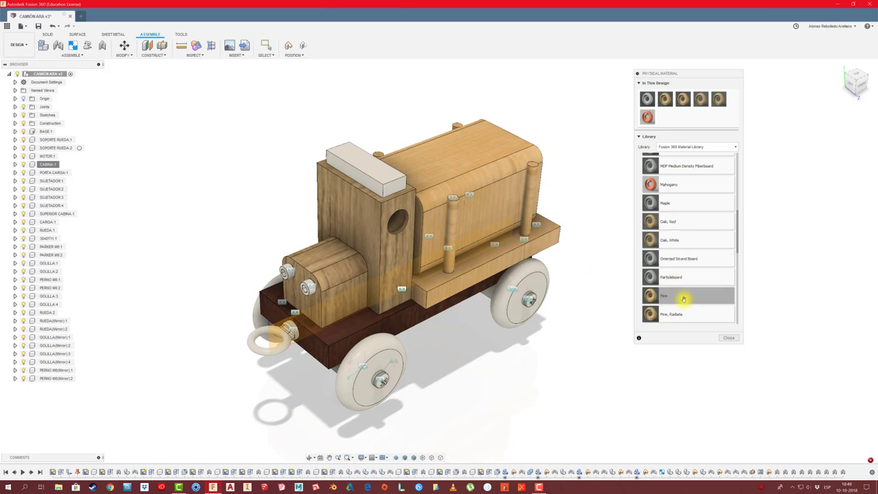
- Give the top block a wood, the wheels Pine, Radiata and Pine, Scots, then close the library
{"action": "scroll", "coordinate": [689, 297], "scroll_direction": "down", "scroll_amount": 2}
{"action": "left_click_drag", "start_coordinate": [650, 293], "coordinate": [392, 180]}
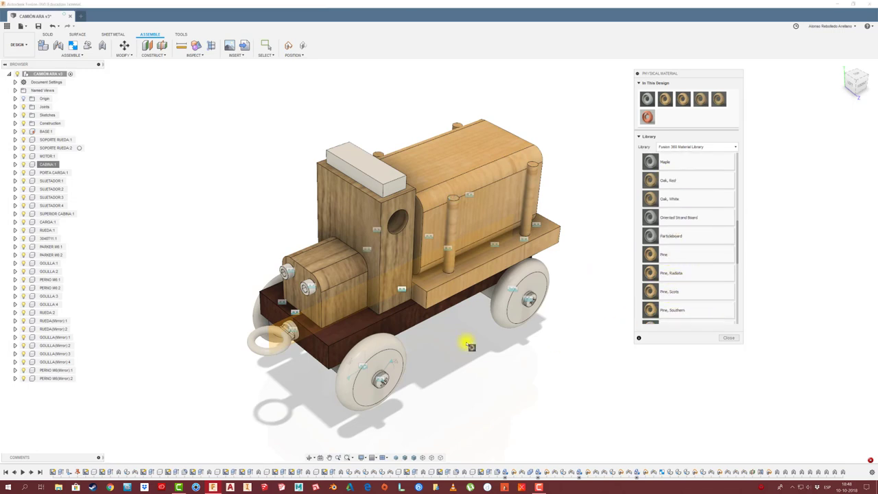
{"action": "scroll", "coordinate": [682, 312], "scroll_direction": "down", "scroll_amount": 1}
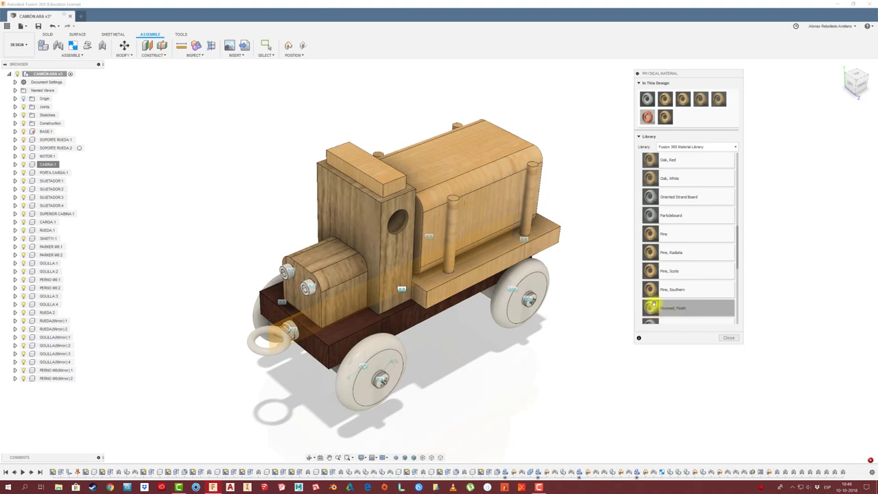
{"action": "scroll", "coordinate": [700, 309], "scroll_direction": "down", "scroll_amount": 4}
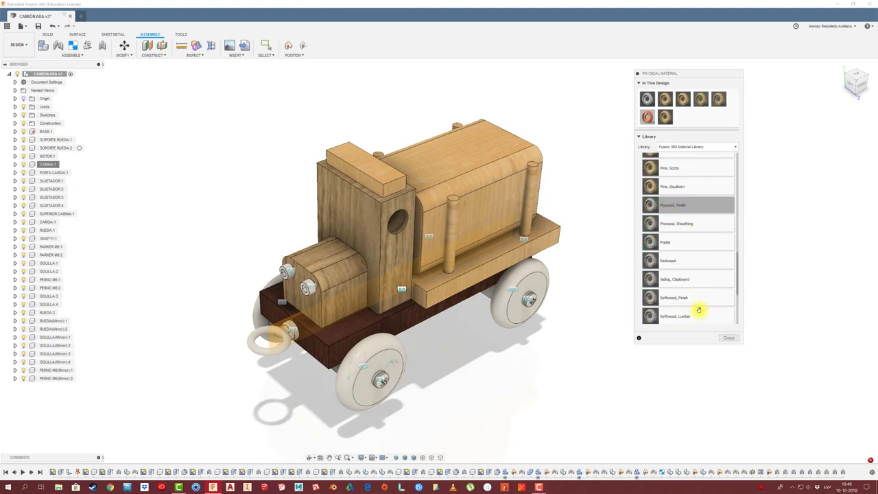
{"action": "scroll", "coordinate": [696, 310], "scroll_direction": "up", "scroll_amount": 2}
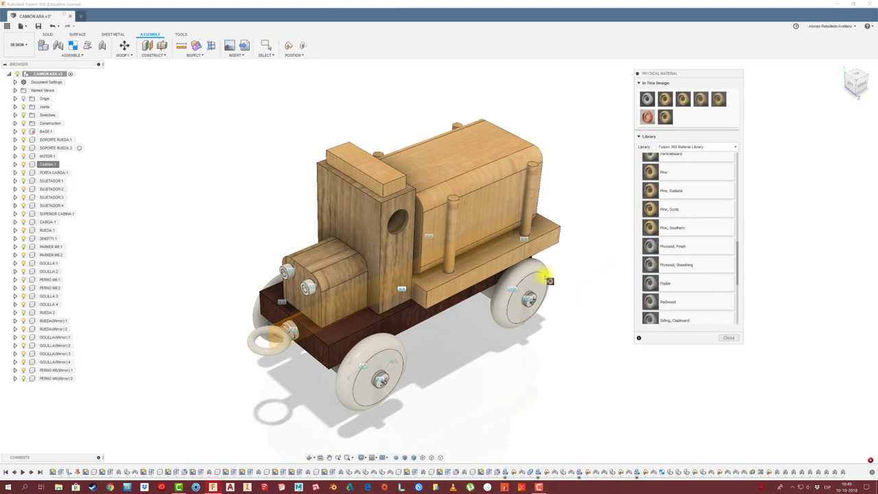
{"action": "left_click_drag", "start_coordinate": [650, 190], "coordinate": [544, 277]}
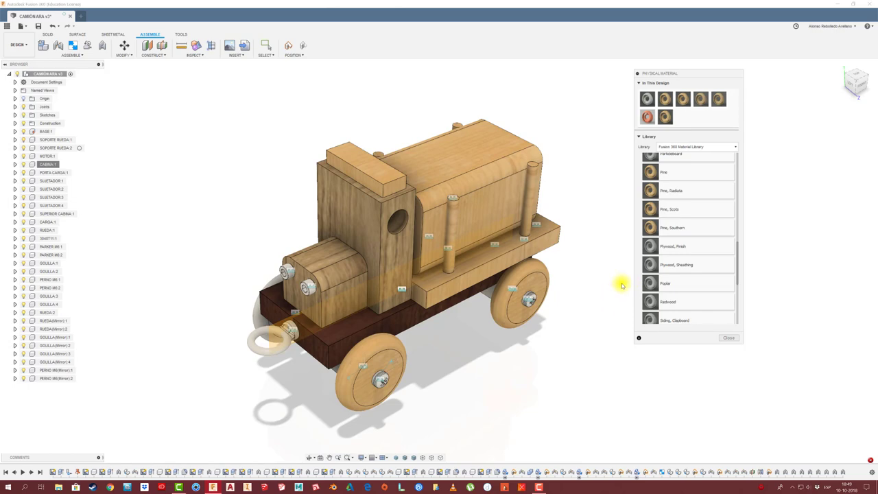
{"action": "middle_click_drag", "start_coordinate": [628, 273], "coordinate": [660, 165], "text": "shift"}
{"action": "left_click_drag", "start_coordinate": [650, 209], "coordinate": [560, 303]}
{"action": "key", "text": "F5"}
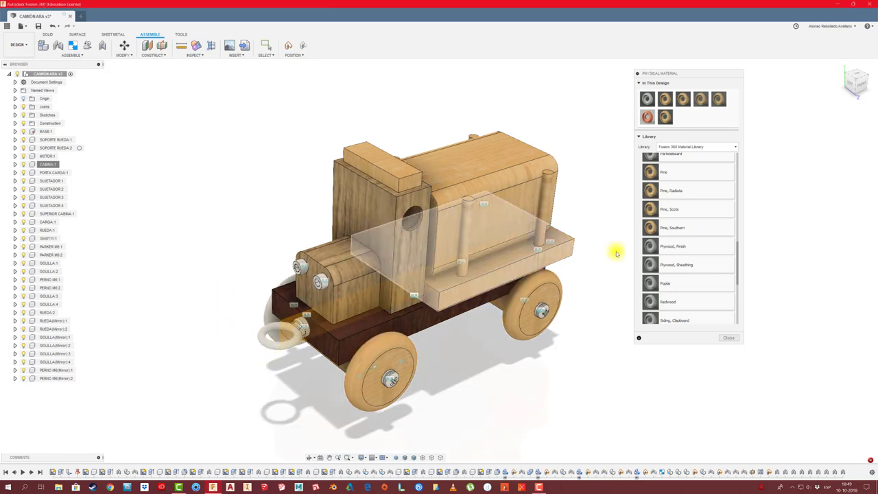
{"action": "left_click", "coordinate": [729, 337]}
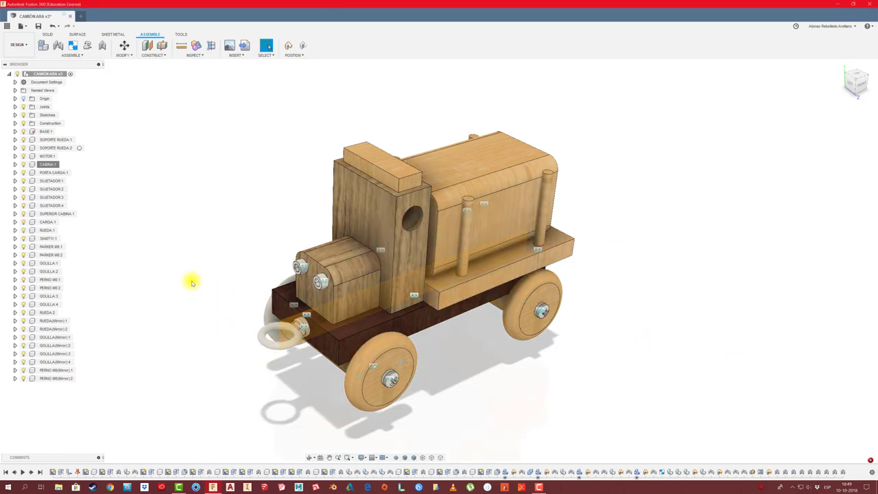
- Check the 3040T11 tow ring's properties: ABS Plastic material and 3.088 g mass
{"action": "left_click", "coordinate": [271, 331]}
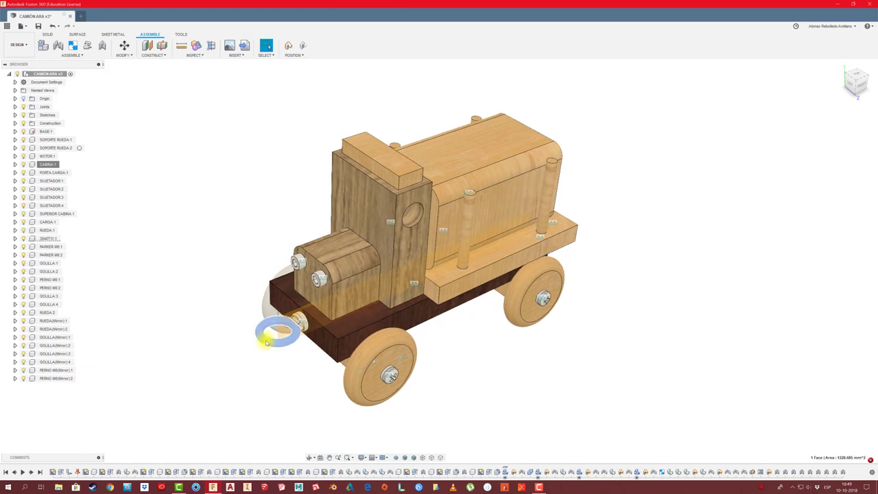
{"action": "right_click", "coordinate": [50, 239]}
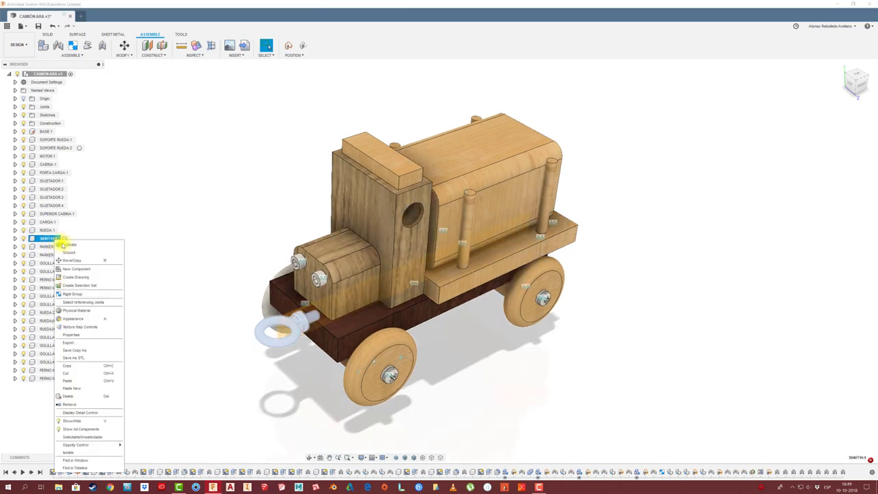
{"action": "left_click", "coordinate": [88, 335]}
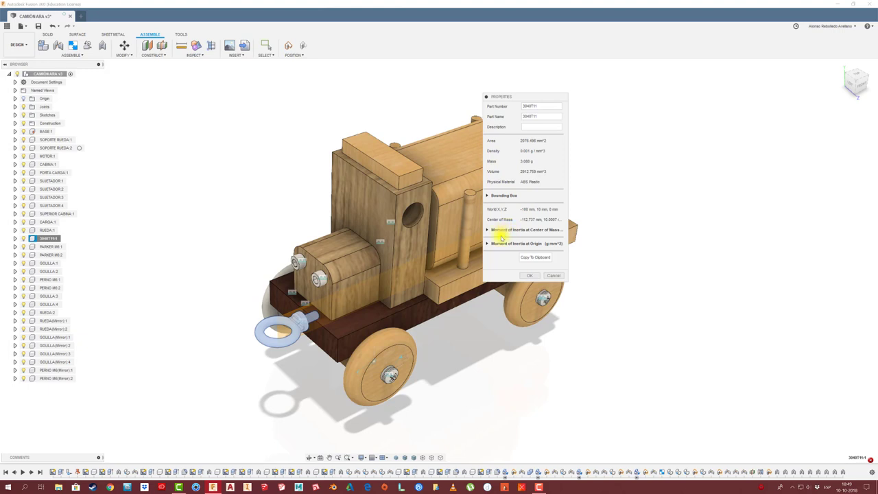
{"action": "left_click", "coordinate": [555, 276]}
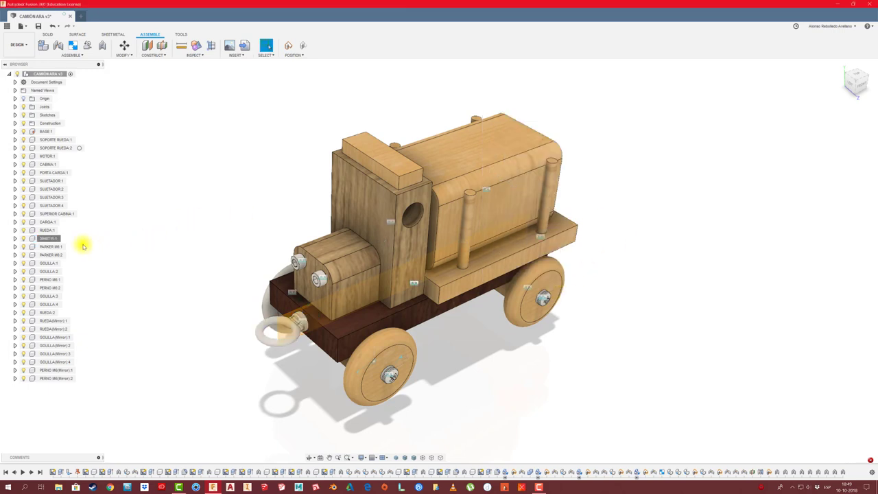
- Apply Aluminum to the 3040T11 eye bolt and Copper, Wrought to the front bolts
{"action": "right_click", "coordinate": [61, 238]}
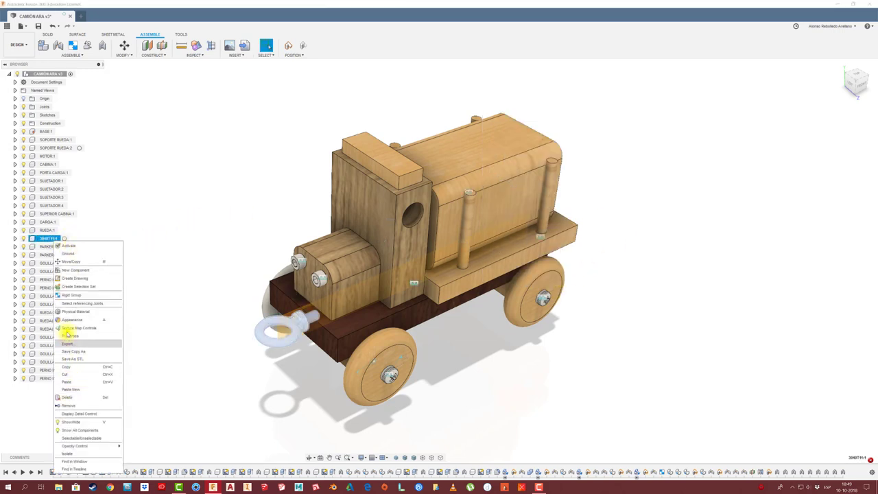
{"action": "left_click", "coordinate": [73, 313]}
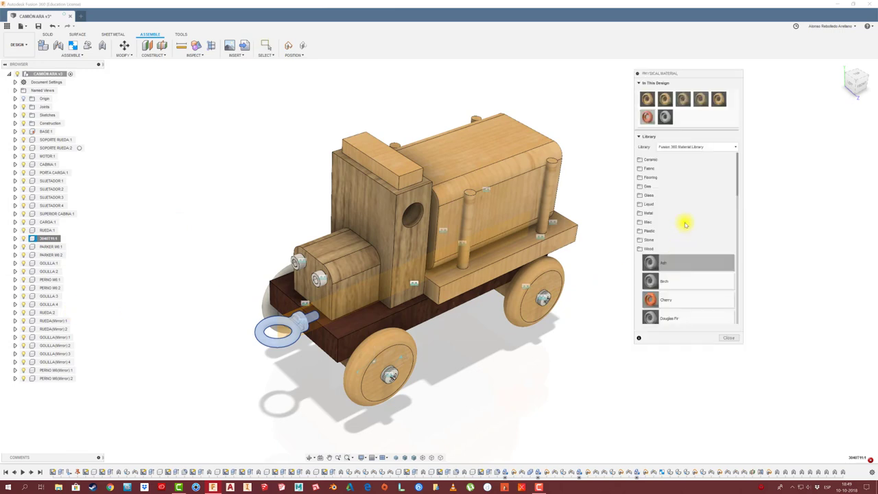
{"action": "left_click", "coordinate": [658, 213]}
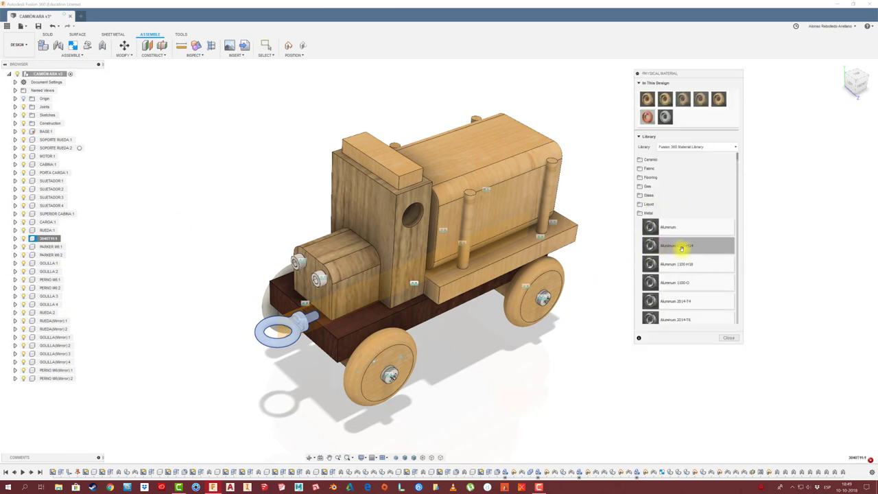
{"action": "left_click_drag", "start_coordinate": [681, 248], "coordinate": [302, 331]}
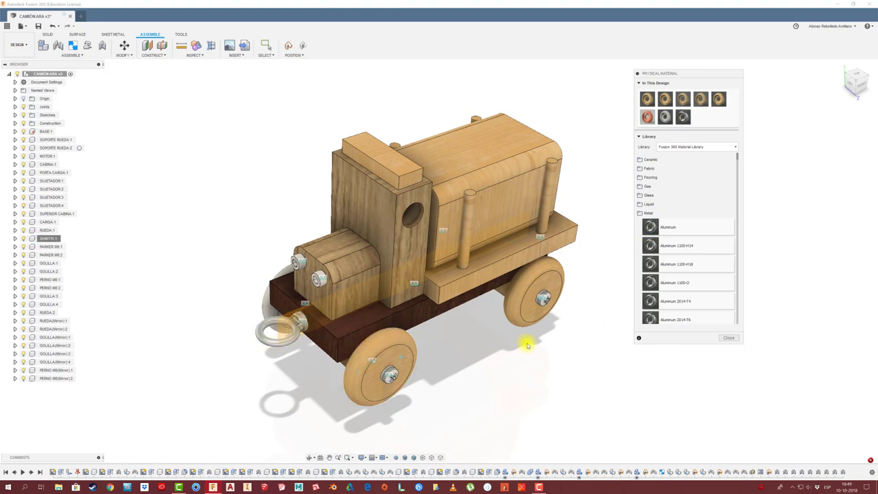
{"action": "scroll", "coordinate": [672, 298], "scroll_direction": "down", "scroll_amount": 3}
{"action": "scroll", "coordinate": [676, 301], "scroll_direction": "down", "scroll_amount": 2}
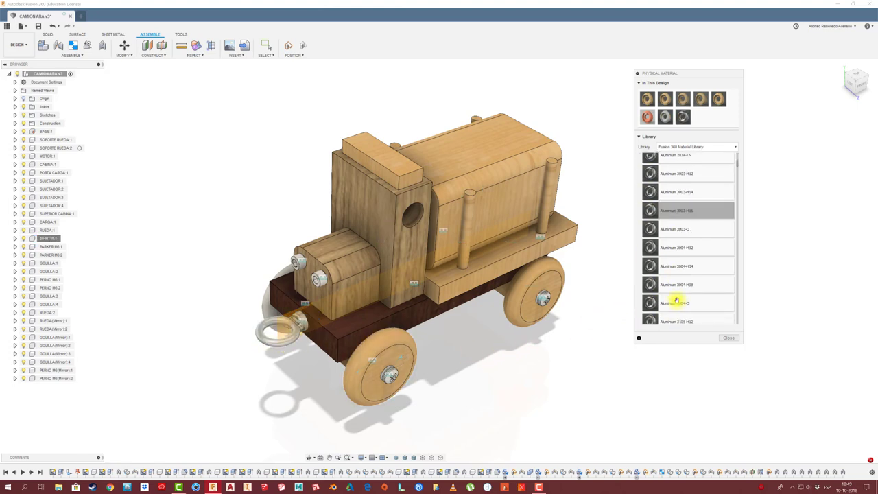
{"action": "scroll", "coordinate": [677, 299], "scroll_direction": "down", "scroll_amount": 5}
{"action": "scroll", "coordinate": [727, 157], "scroll_direction": "down", "scroll_amount": 5}
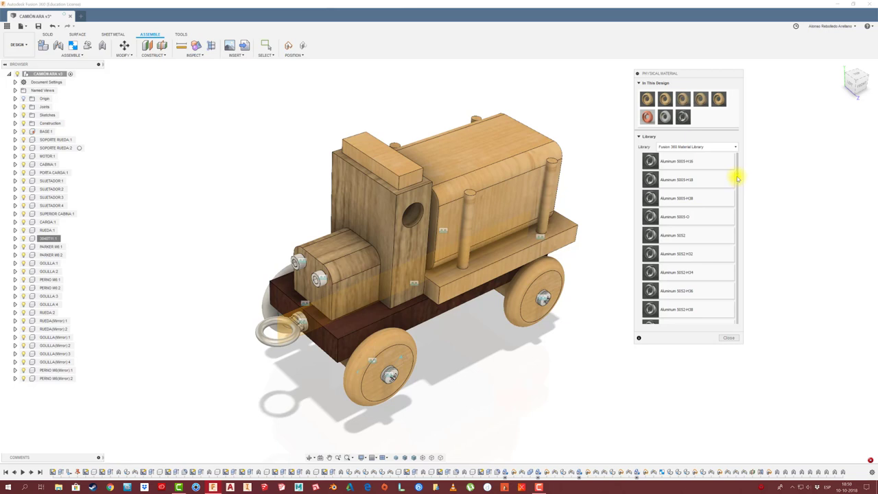
{"action": "scroll", "coordinate": [734, 187], "scroll_direction": "down", "scroll_amount": 5}
{"action": "scroll", "coordinate": [731, 196], "scroll_direction": "down", "scroll_amount": 5}
{"action": "scroll", "coordinate": [732, 199], "scroll_direction": "down", "scroll_amount": 5}
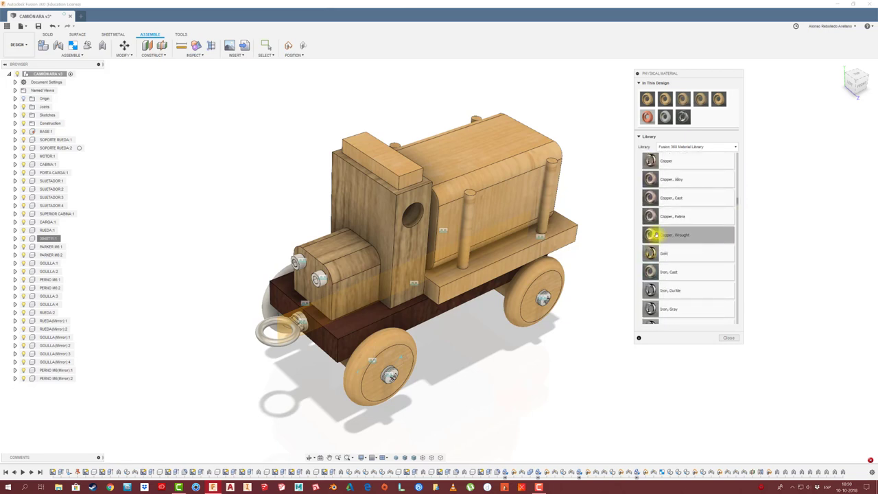
{"action": "left_click_drag", "start_coordinate": [650, 235], "coordinate": [528, 337]}
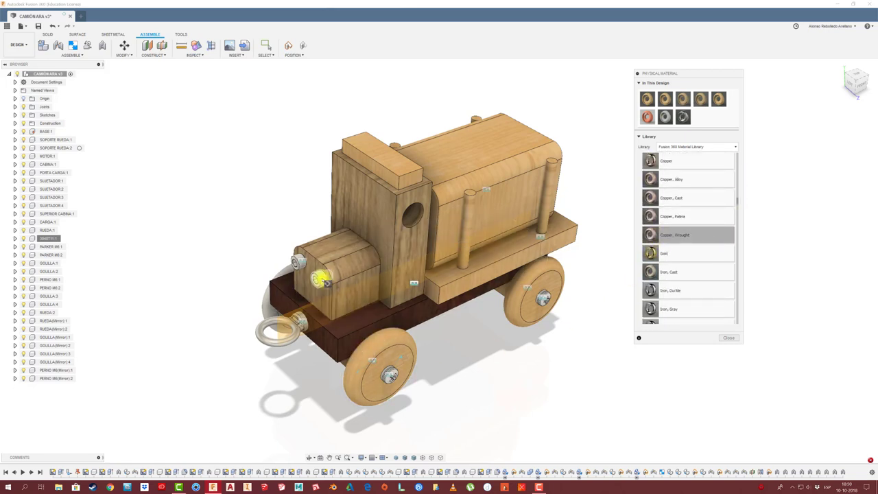
- Drag another Metal swatch onto a part near the front bolts
{"action": "scroll", "coordinate": [658, 288], "scroll_direction": "down", "scroll_amount": 3}
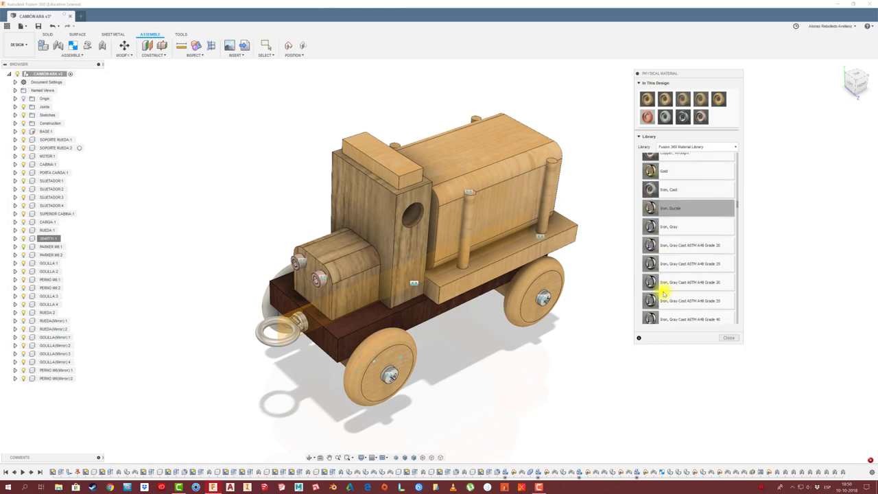
{"action": "scroll", "coordinate": [660, 294], "scroll_direction": "up", "scroll_amount": 3}
{"action": "scroll", "coordinate": [661, 292], "scroll_direction": "up", "scroll_amount": 3}
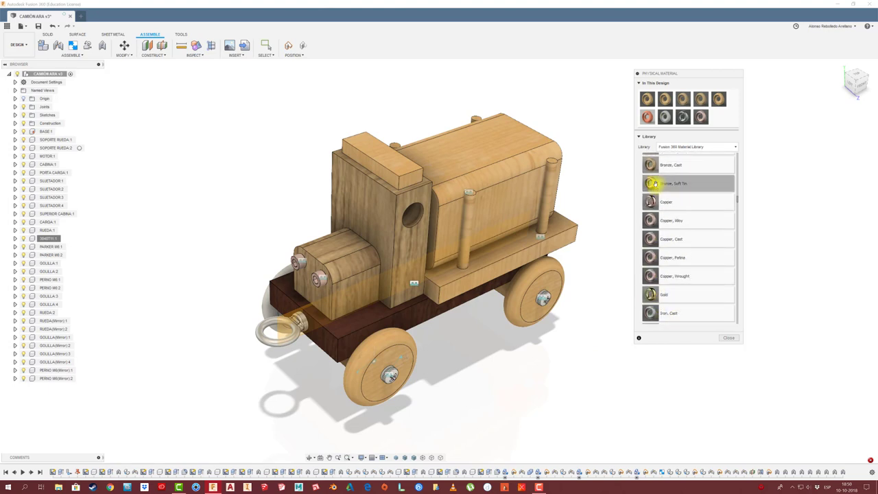
{"action": "mouse_move", "coordinate": [661, 183]}
{"action": "left_mouse_down"}
{"action": "mouse_move", "coordinate": [582, 297]}
{"action": "mouse_move", "coordinate": [588, 323]}
{"action": "left_mouse_up"}
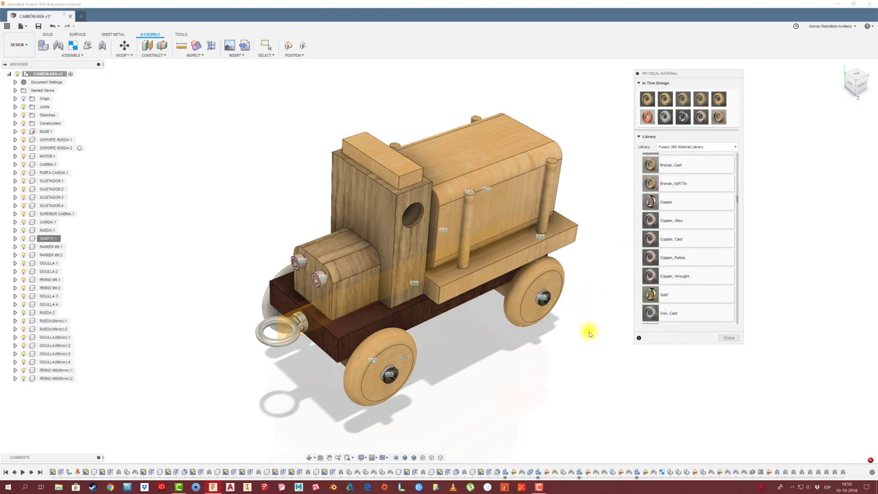
{"action": "middle_click_drag", "start_coordinate": [588, 323], "coordinate": [589, 334], "text": "shift"}
{"action": "scroll", "coordinate": [589, 334], "scroll_direction": "up", "scroll_amount": 5}
{"action": "scroll", "coordinate": [594, 308], "scroll_direction": "up", "scroll_amount": 2}
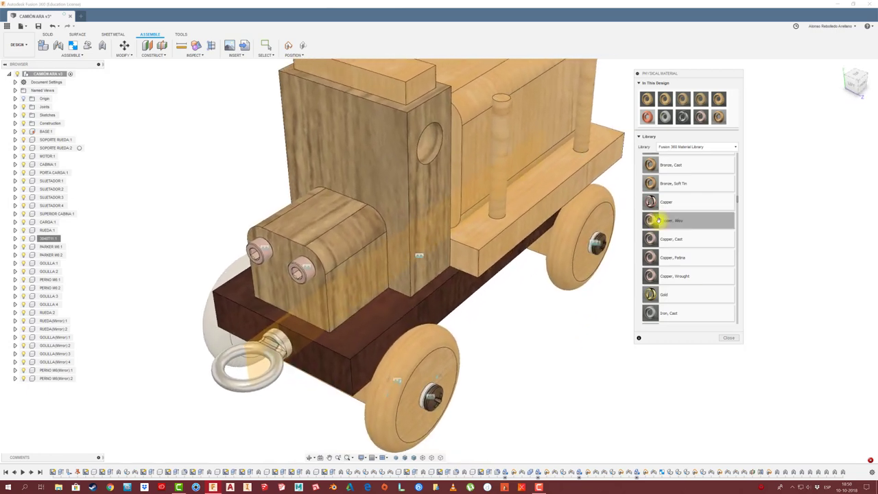
{"action": "scroll", "coordinate": [669, 235], "scroll_direction": "down", "scroll_amount": 1}
{"action": "scroll", "coordinate": [671, 237], "scroll_direction": "up", "scroll_amount": 3}
{"action": "scroll", "coordinate": [671, 237], "scroll_direction": "up", "scroll_amount": 3}
{"action": "scroll", "coordinate": [671, 232], "scroll_direction": "up", "scroll_amount": 3}
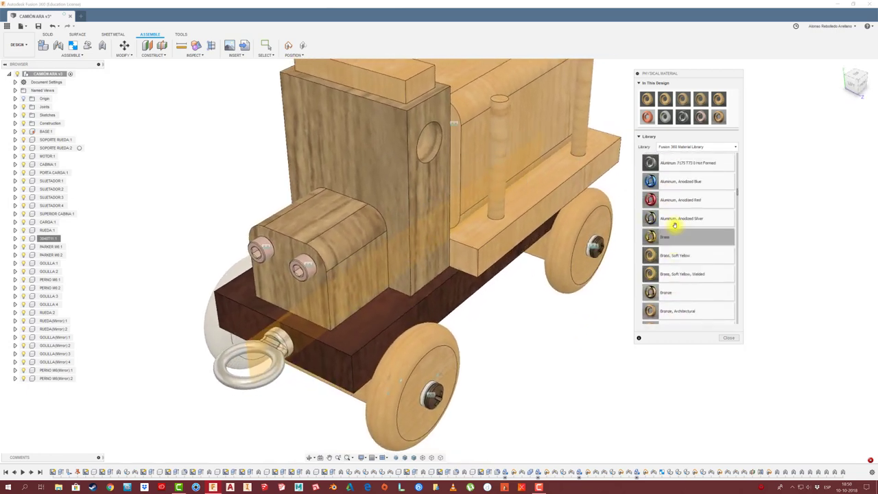
- Switch from the Metal to the Plastic category and apply Acrylic to the wheel bolt
{"action": "left_click", "coordinate": [640, 137]}
{"action": "left_click", "coordinate": [640, 137]}
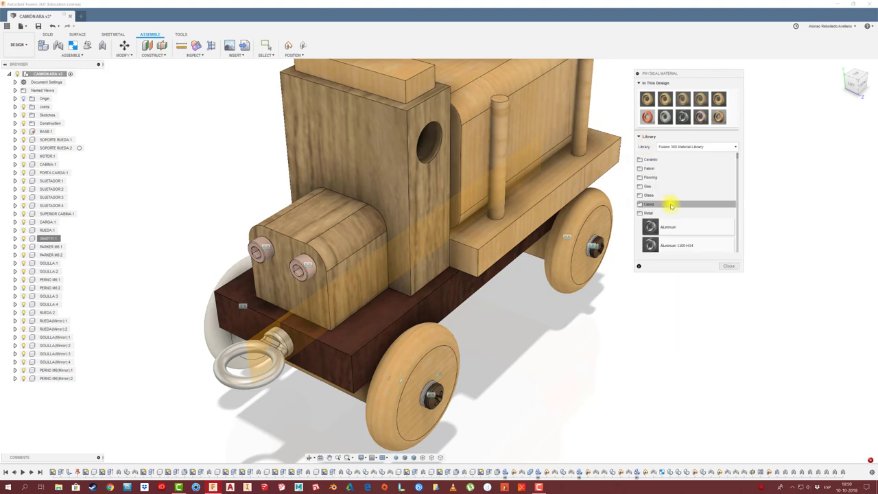
{"action": "scroll", "coordinate": [666, 185], "scroll_direction": "down", "scroll_amount": 3}
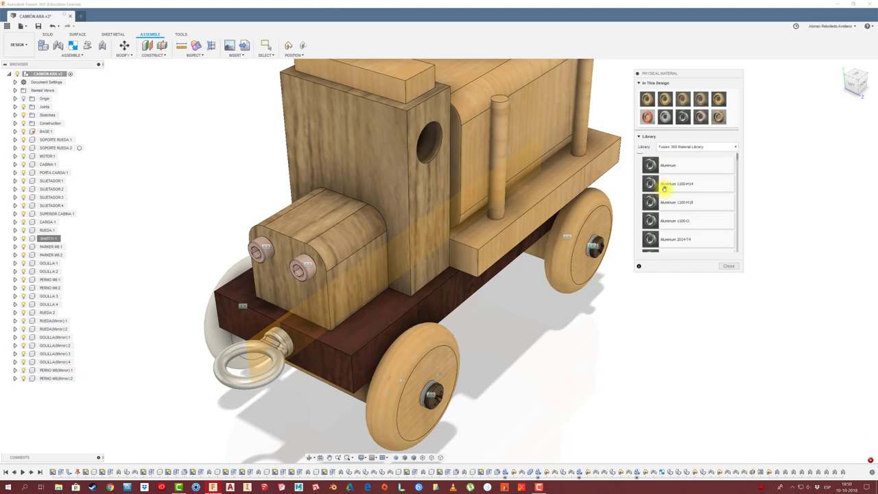
{"action": "scroll", "coordinate": [672, 218], "scroll_direction": "up", "scroll_amount": 2}
{"action": "scroll", "coordinate": [659, 205], "scroll_direction": "up", "scroll_amount": 1}
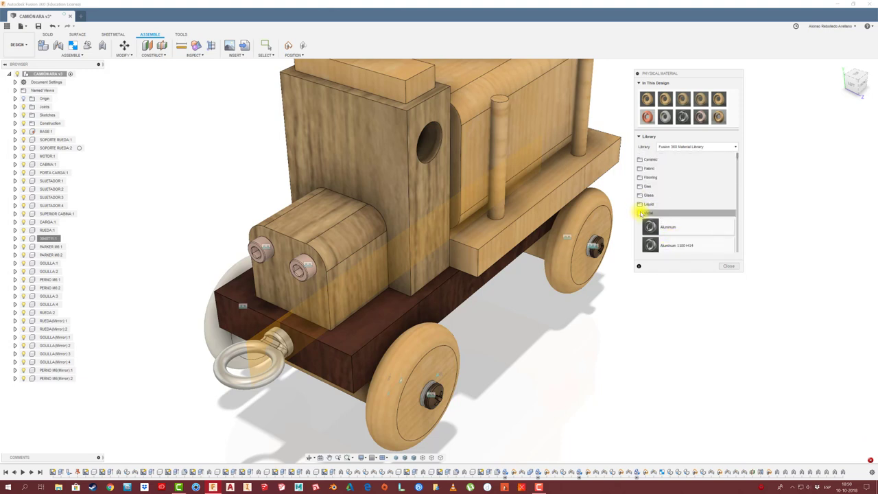
{"action": "left_click", "coordinate": [647, 212]}
{"action": "left_click", "coordinate": [656, 234]}
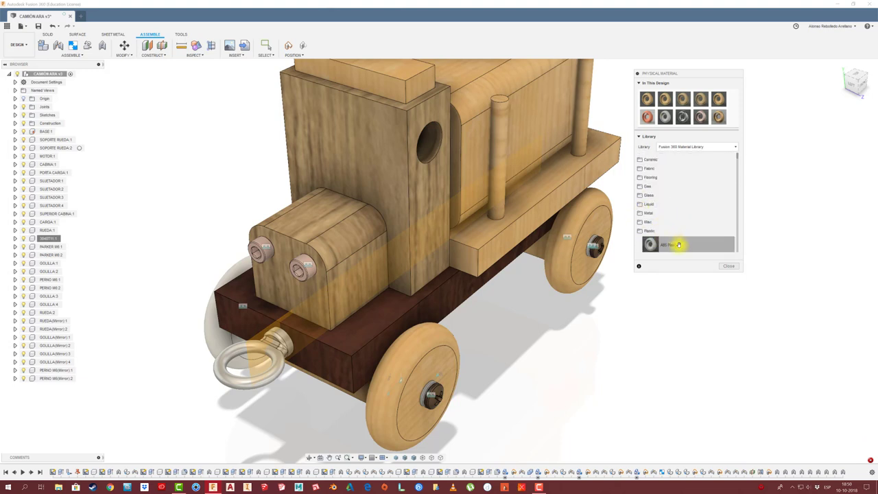
{"action": "scroll", "coordinate": [669, 237], "scroll_direction": "down", "scroll_amount": 1}
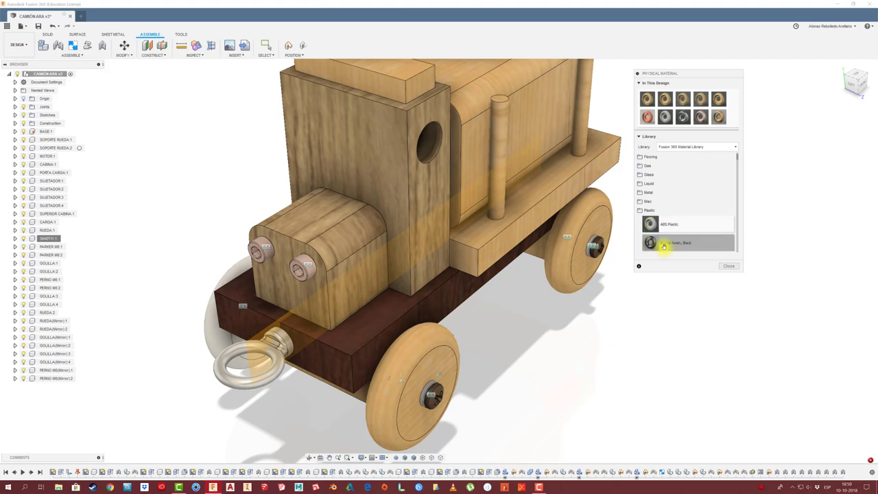
{"action": "scroll", "coordinate": [657, 240], "scroll_direction": "down", "scroll_amount": 1}
{"action": "left_click", "coordinate": [648, 218]}
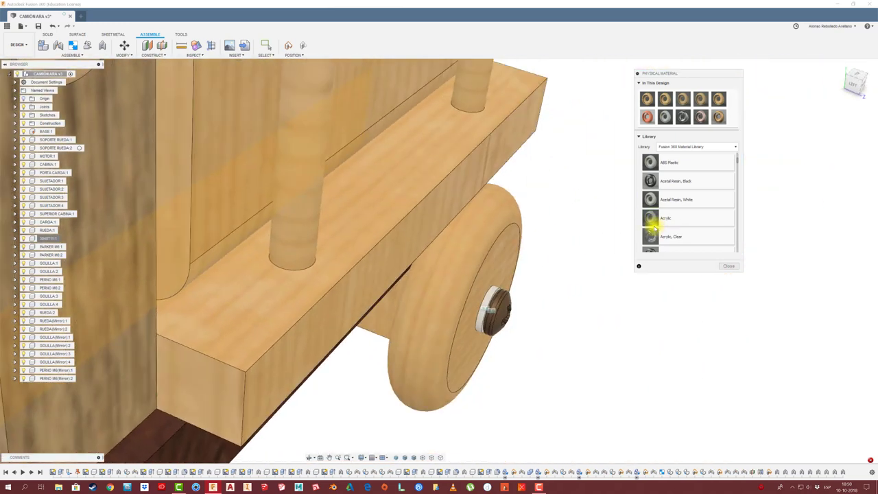
{"action": "left_click_drag", "start_coordinate": [642, 236], "coordinate": [506, 281]}
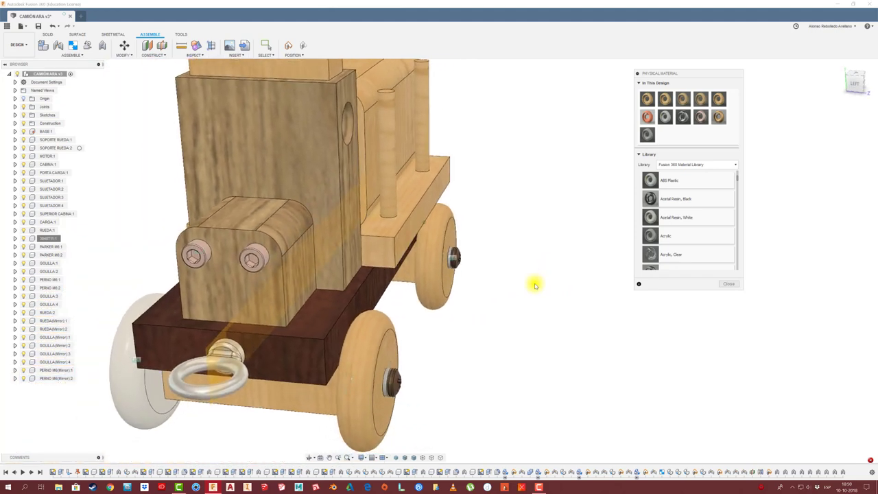
- Apply Acetal Resin, Black to the wheel bolt and close the material library
{"action": "scroll", "coordinate": [536, 284], "scroll_direction": "up", "scroll_amount": 5}
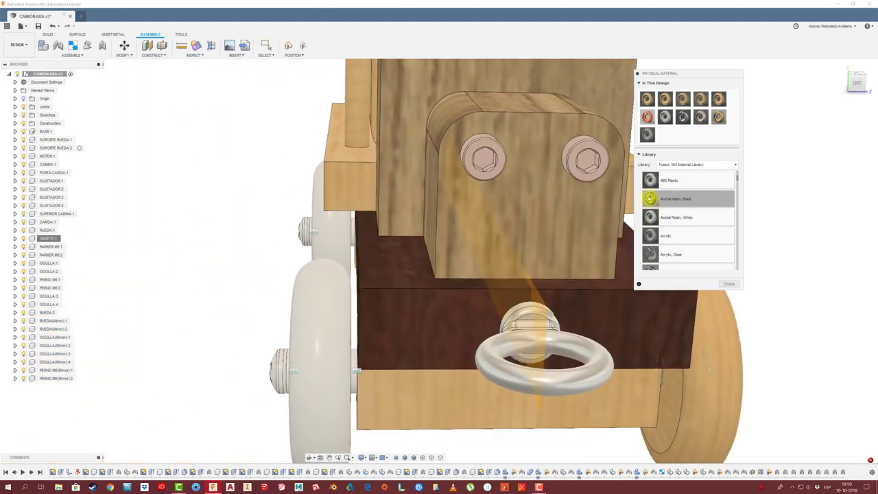
{"action": "left_click_drag", "start_coordinate": [651, 199], "coordinate": [349, 245]}
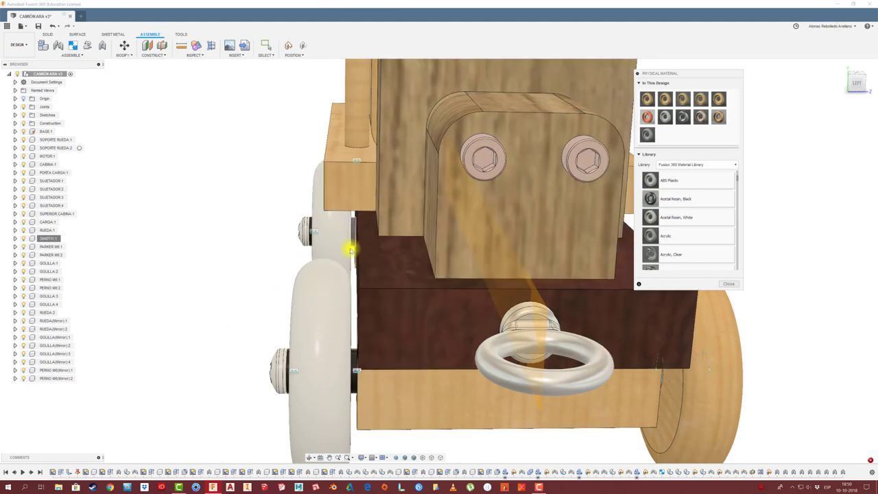
{"action": "middle_click_drag", "start_coordinate": [286, 251], "coordinate": [283, 256], "text": "shift"}
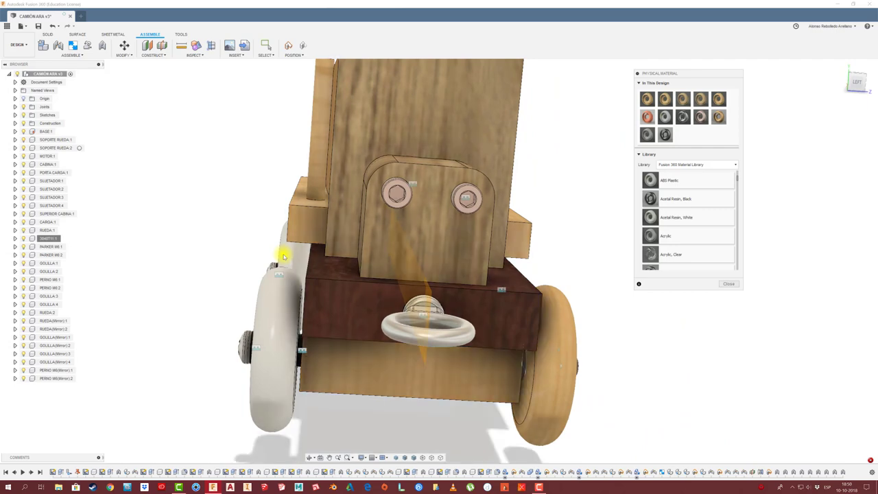
{"action": "mouse_move", "coordinate": [284, 256]}
{"action": "middle_mouse_down", "text": "shift"}
{"action": "mouse_move", "coordinate": [290, 252]}
{"action": "mouse_move", "coordinate": [304, 309]}
{"action": "mouse_move", "coordinate": [268, 357]}
{"action": "middle_mouse_up", "text": "shift"}
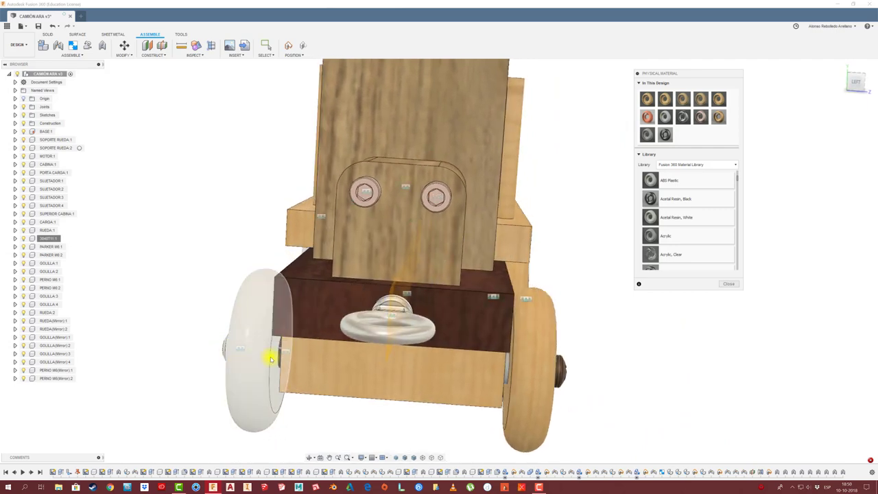
{"action": "left_click_drag", "start_coordinate": [676, 198], "coordinate": [534, 371]}
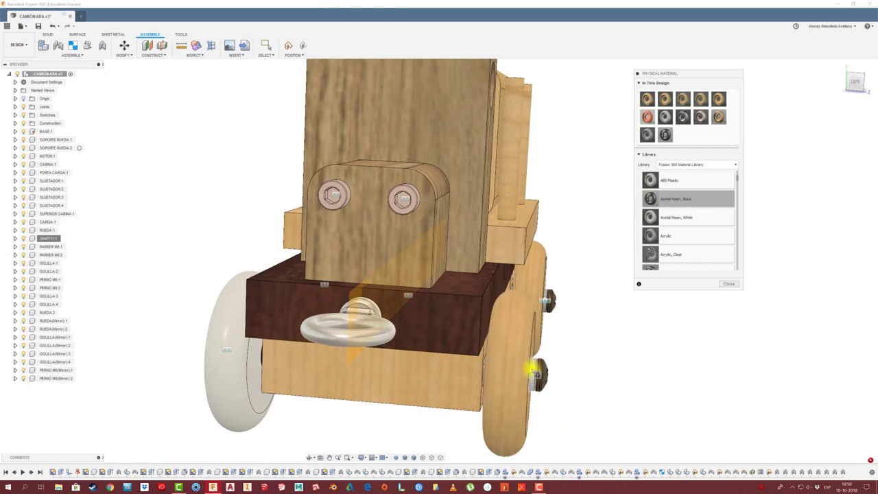
{"action": "left_click", "coordinate": [728, 284]}
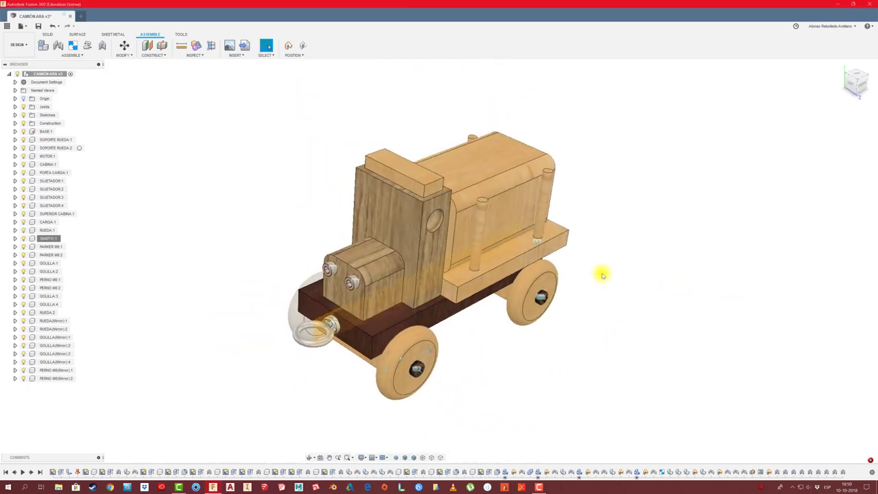
- Apply the In This Design wood material to the far RUEDA(Mirror):1 wheel
{"action": "mouse_move", "coordinate": [602, 275]}
{"action": "middle_mouse_down", "text": "shift"}
{"action": "mouse_move", "coordinate": [390, 351]}
{"action": "mouse_move", "coordinate": [412, 342]}
{"action": "mouse_move", "coordinate": [526, 353]}
{"action": "mouse_move", "coordinate": [514, 329]}
{"action": "mouse_move", "coordinate": [511, 336]}
{"action": "mouse_move", "coordinate": [188, 283]}
{"action": "middle_mouse_up", "text": "shift"}
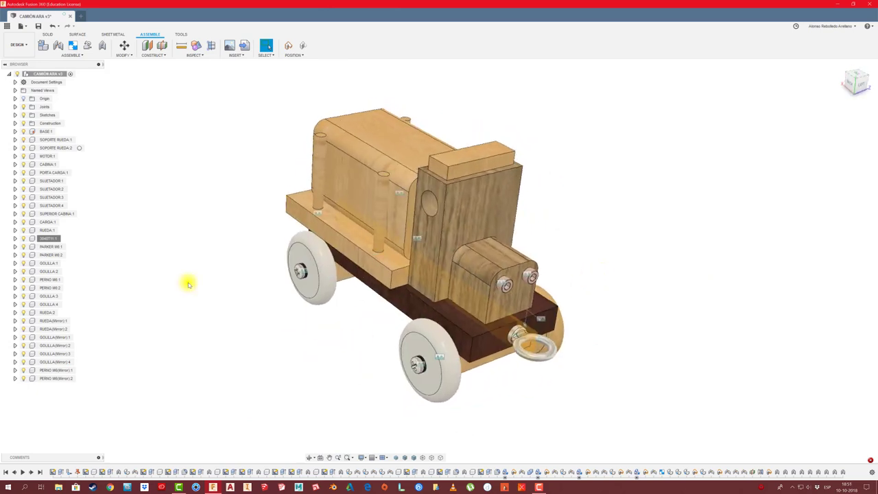
{"action": "left_click", "coordinate": [330, 285]}
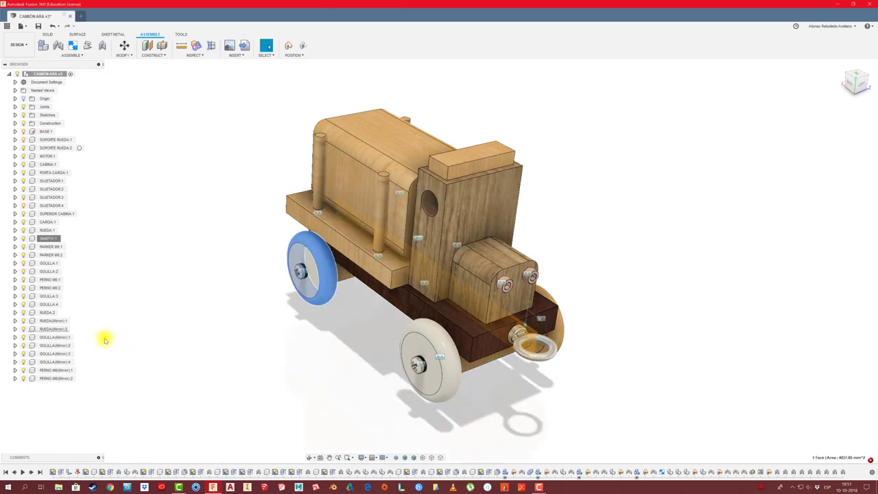
{"action": "right_click", "coordinate": [62, 329]}
{"action": "left_click", "coordinate": [83, 167]}
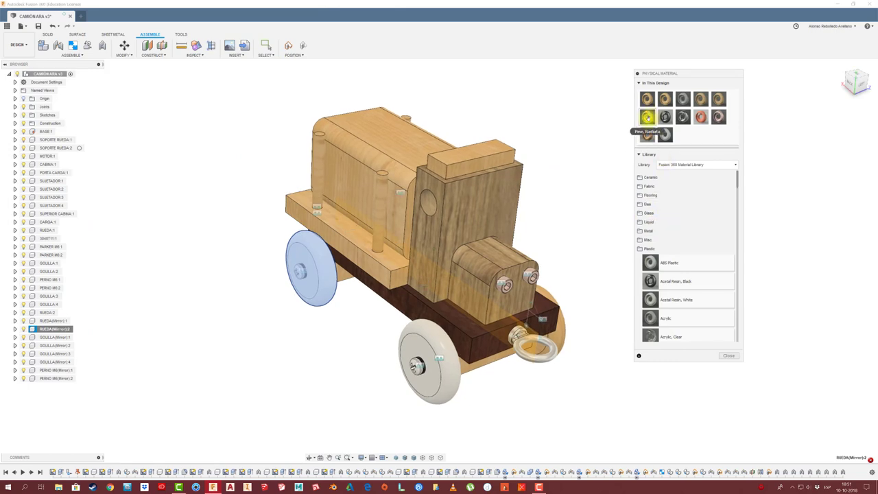
{"action": "left_click_drag", "start_coordinate": [647, 116], "coordinate": [455, 382]}
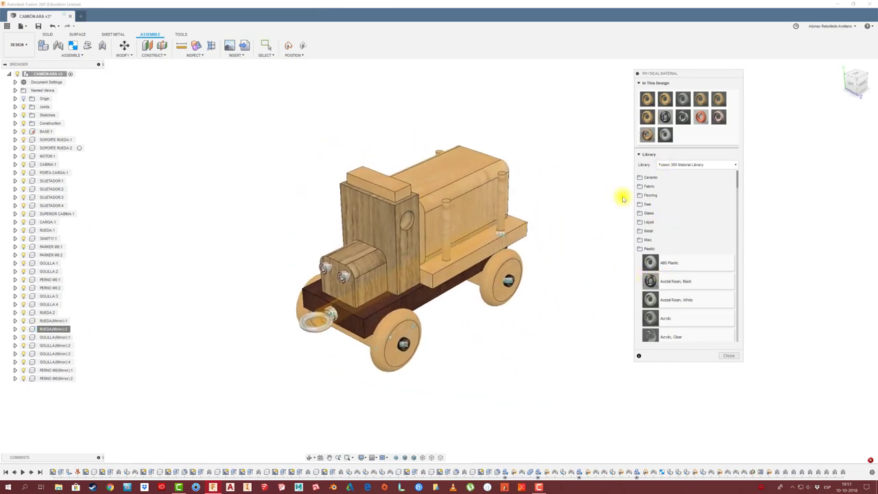
{"action": "left_click", "coordinate": [638, 73]}
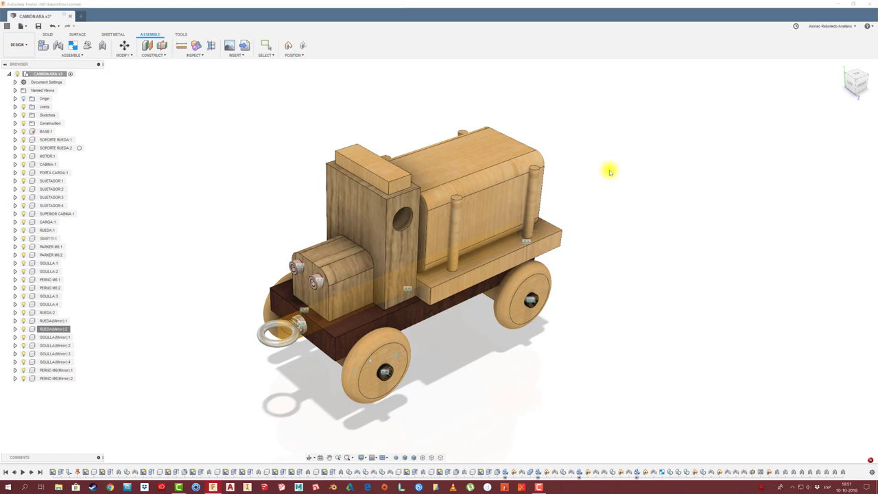
- Apply the 3D Maple - Painted appearance from Wood (Solid) > Painted to the cargo box
{"action": "key", "text": "a"}
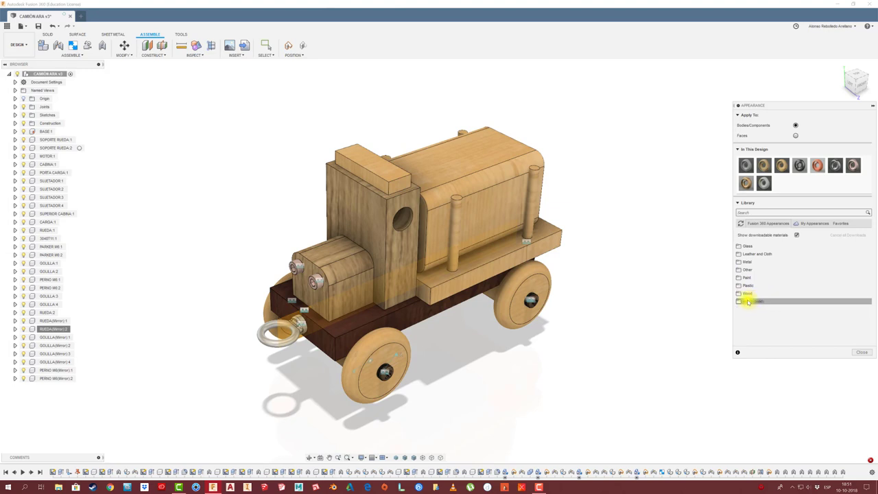
{"action": "left_click", "coordinate": [747, 294]}
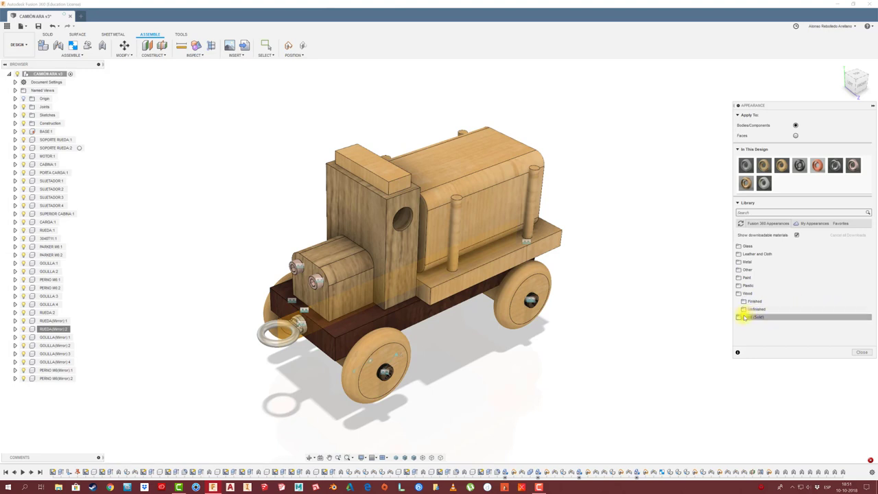
{"action": "left_click", "coordinate": [745, 317]}
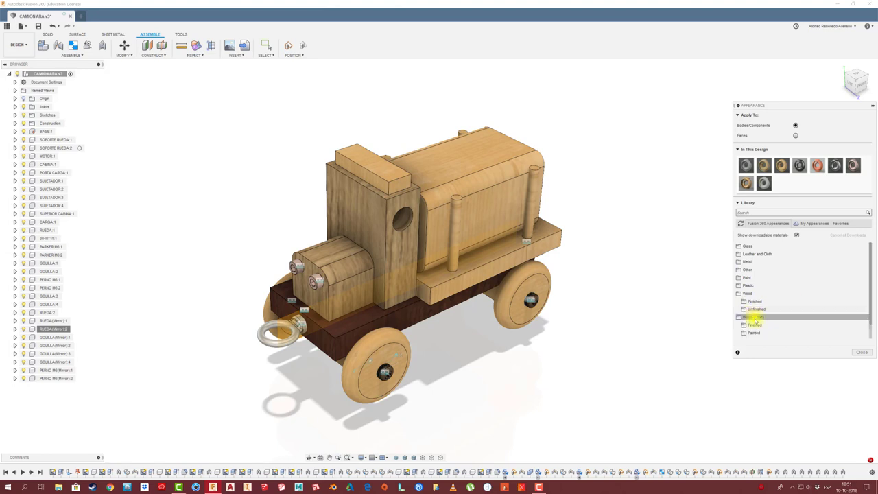
{"action": "left_click", "coordinate": [821, 334]}
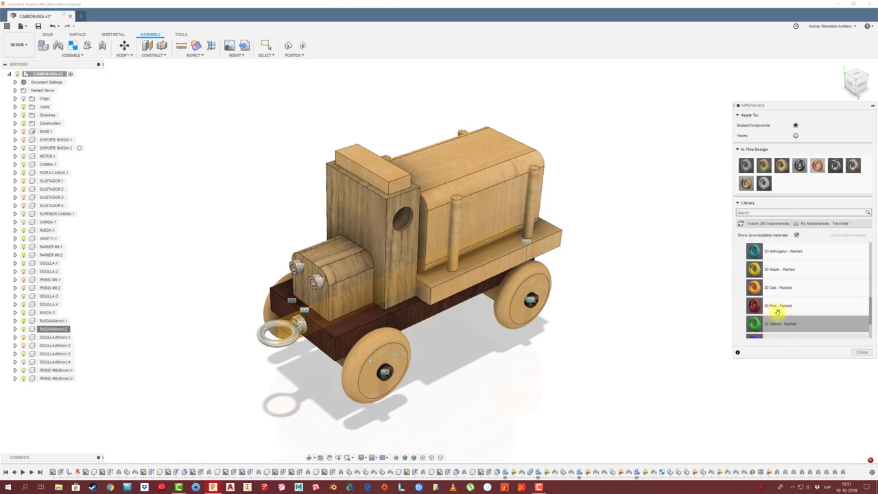
{"action": "mouse_move", "coordinate": [754, 270]}
{"action": "left_mouse_down"}
{"action": "mouse_move", "coordinate": [784, 184]}
{"action": "mouse_move", "coordinate": [510, 202]}
{"action": "left_mouse_up"}
- Retint the painted maple to a muted olive-tan and raise its Latewood Exponent
{"action": "scroll", "coordinate": [595, 241], "scroll_direction": "up", "scroll_amount": 2}
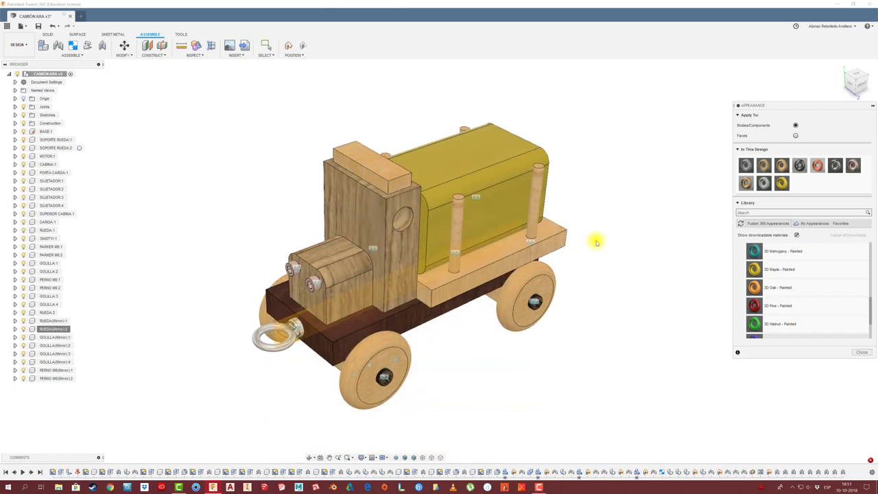
{"action": "scroll", "coordinate": [594, 240], "scroll_direction": "up", "scroll_amount": 2}
{"action": "scroll", "coordinate": [594, 240], "scroll_direction": "up", "scroll_amount": 2}
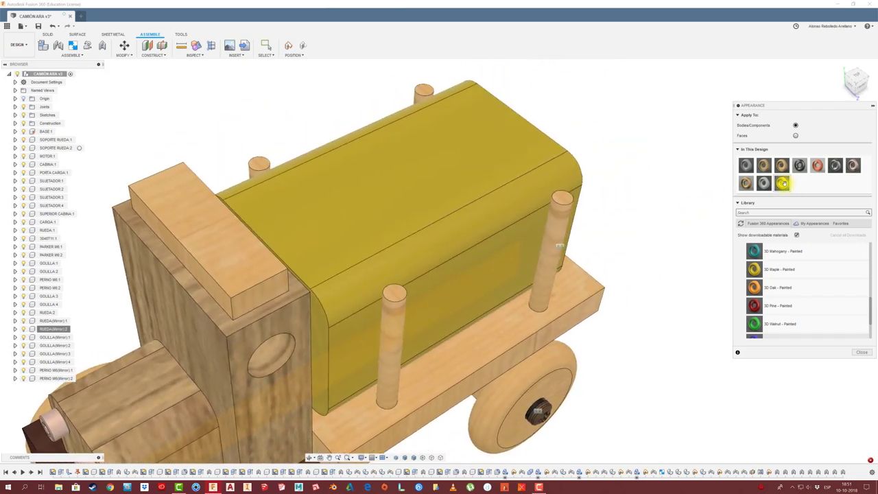
{"action": "double_click", "coordinate": [782, 183]}
{"action": "left_click", "coordinate": [685, 159]}
{"action": "left_click_drag", "start_coordinate": [686, 159], "coordinate": [698, 163]}
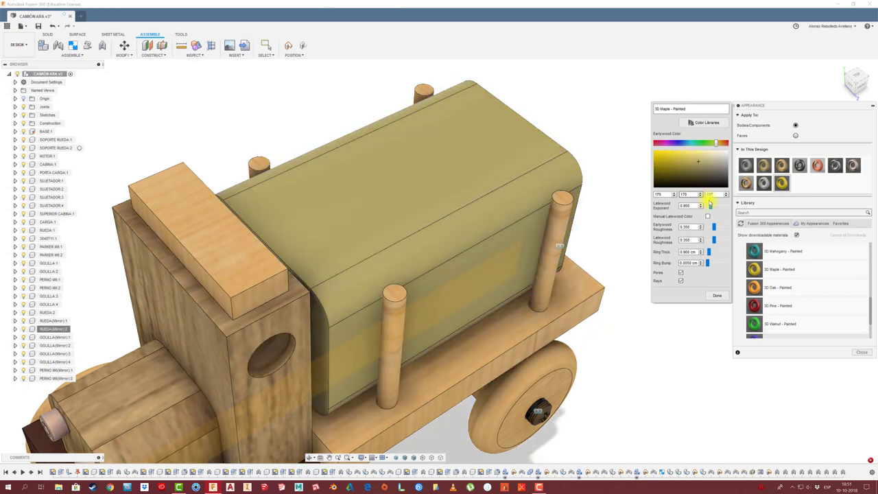
{"action": "left_click_drag", "start_coordinate": [710, 205], "coordinate": [714, 205]}
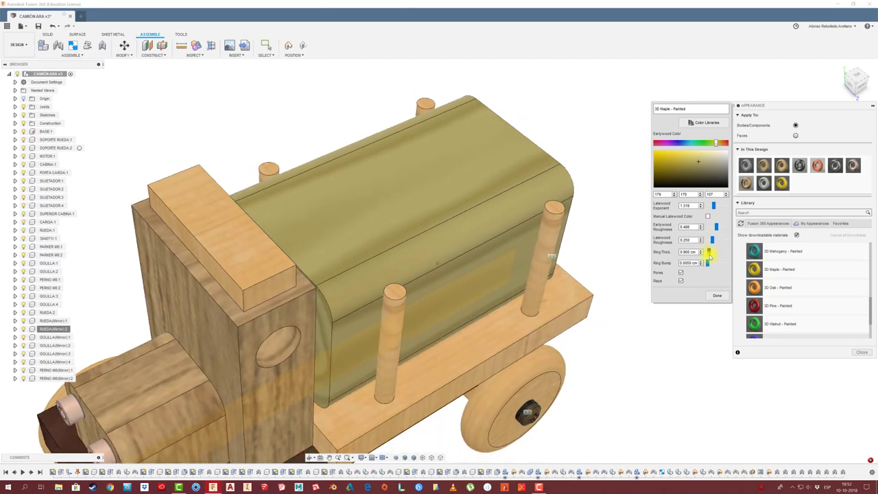
{"action": "left_click", "coordinate": [717, 295]}
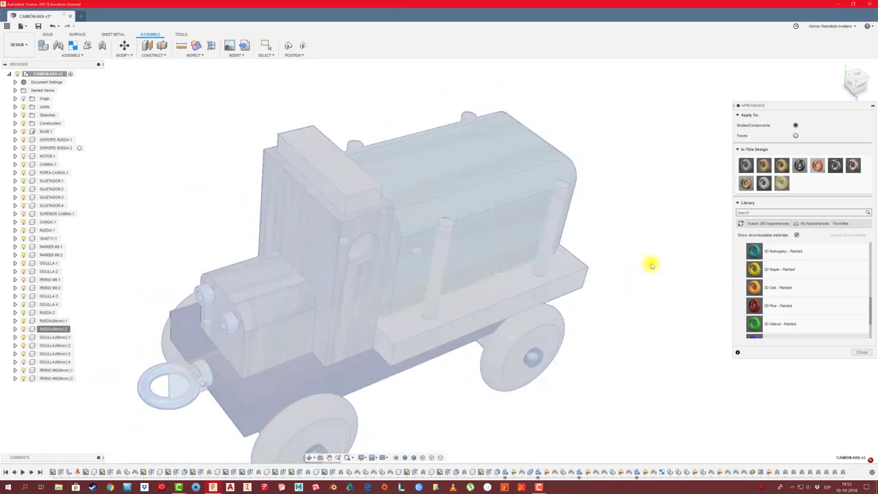
- Close the Appearance panel, then open and close the root assembly's Physical Material settings unchanged
{"action": "left_click", "coordinate": [862, 352]}
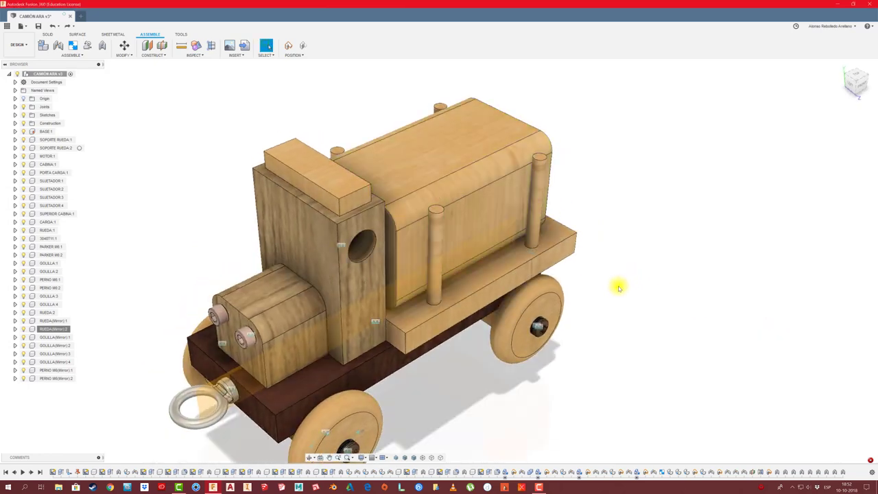
{"action": "mouse_move", "coordinate": [617, 284]}
{"action": "middle_mouse_down", "text": "shift"}
{"action": "mouse_move", "coordinate": [666, 268]}
{"action": "mouse_move", "coordinate": [655, 278]}
{"action": "middle_mouse_up", "text": "shift"}
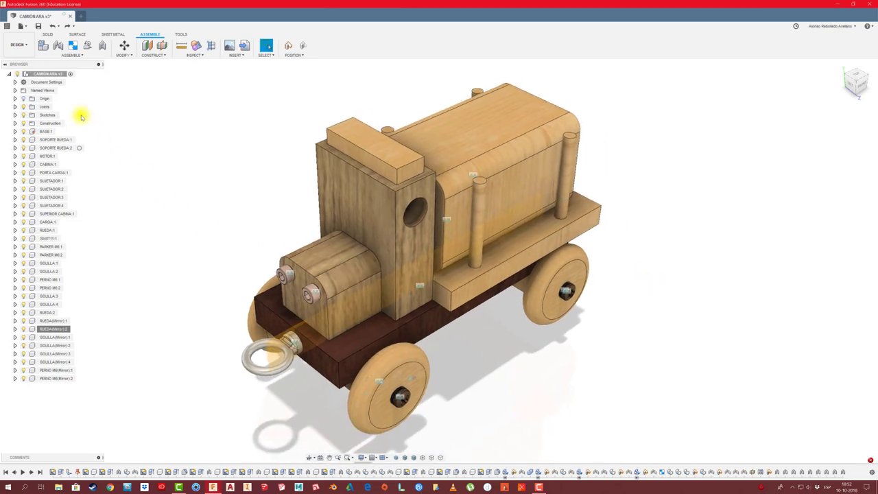
{"action": "left_click", "coordinate": [57, 74]}
{"action": "right_click", "coordinate": [57, 75]}
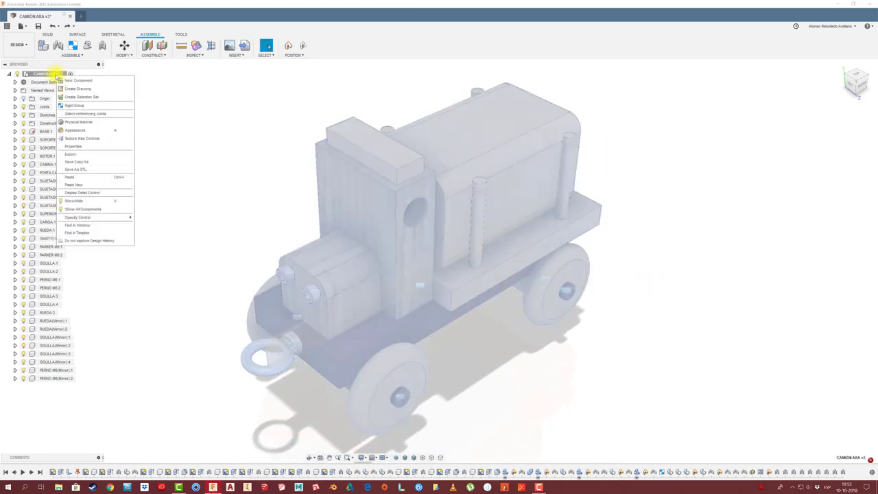
{"action": "left_click", "coordinate": [94, 124]}
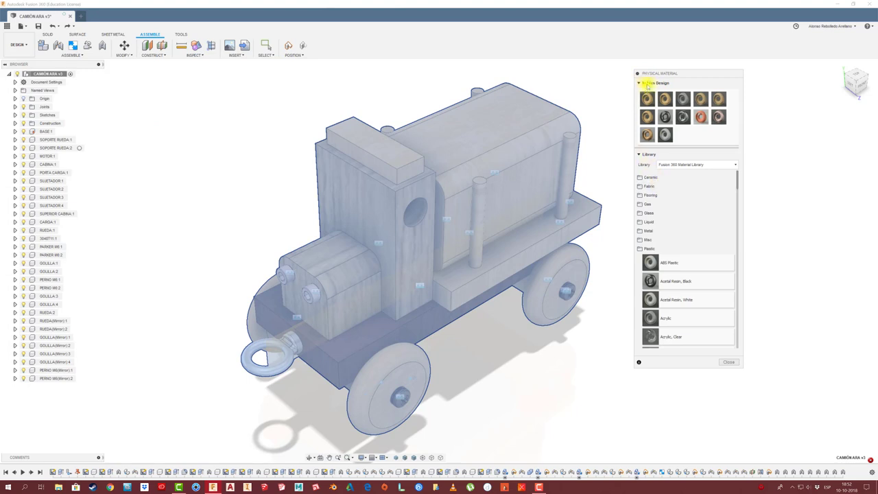
{"action": "left_click", "coordinate": [637, 72]}
{"action": "left_click", "coordinate": [59, 73]}
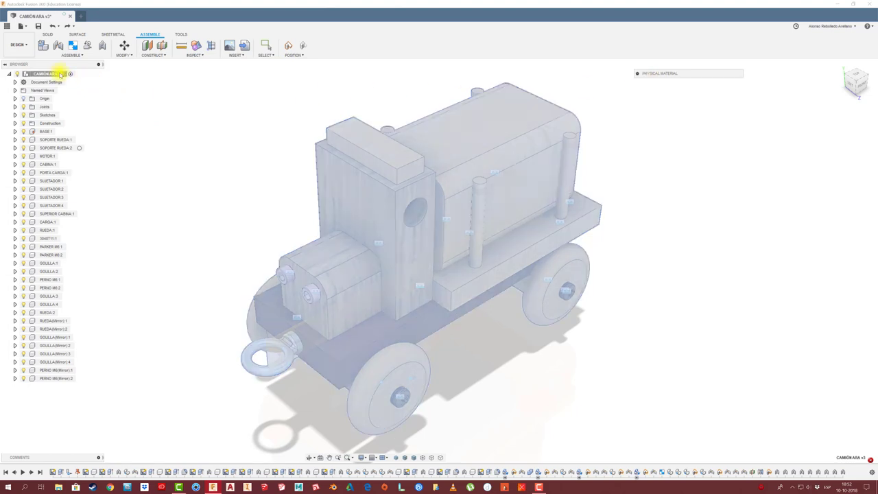
{"action": "left_click", "coordinate": [637, 74]}
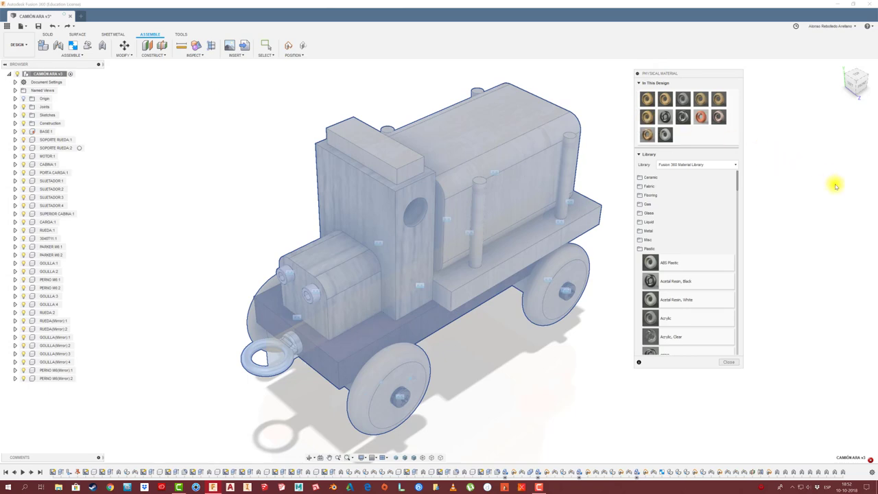
{"action": "left_click", "coordinate": [729, 361]}
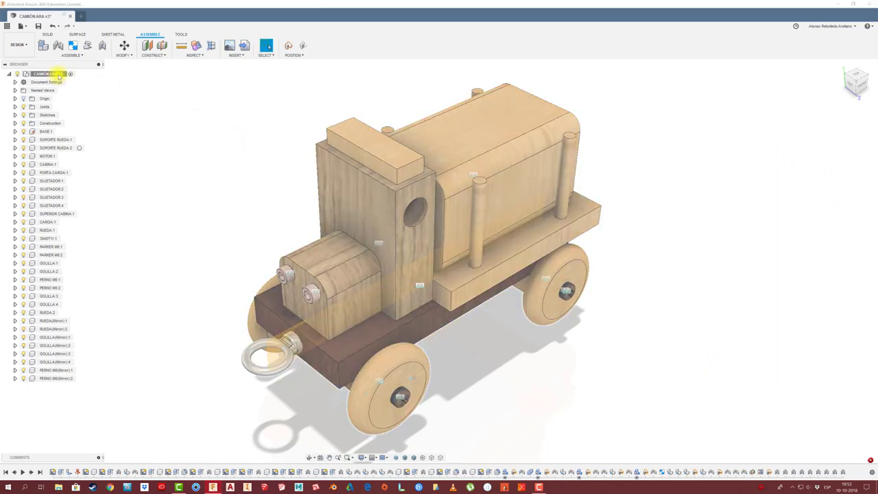
- Review the CAMIÓN ARA properties (Various materials, 554.645 g), expanding both Moment of Inertia sections
{"action": "right_click", "coordinate": [59, 74]}
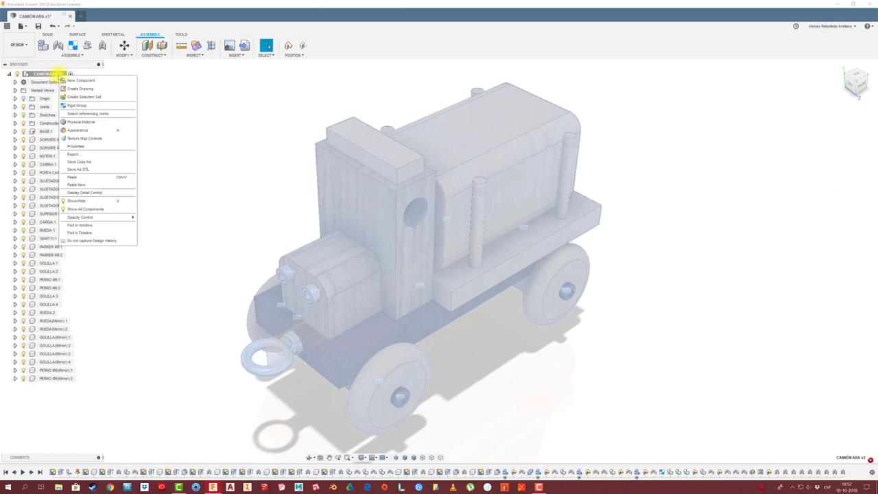
{"action": "left_click", "coordinate": [83, 148]}
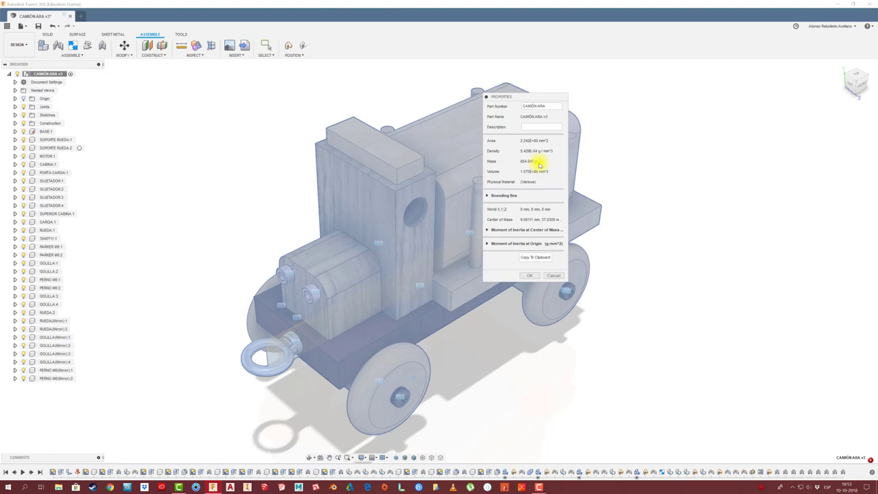
{"action": "left_click", "coordinate": [489, 232]}
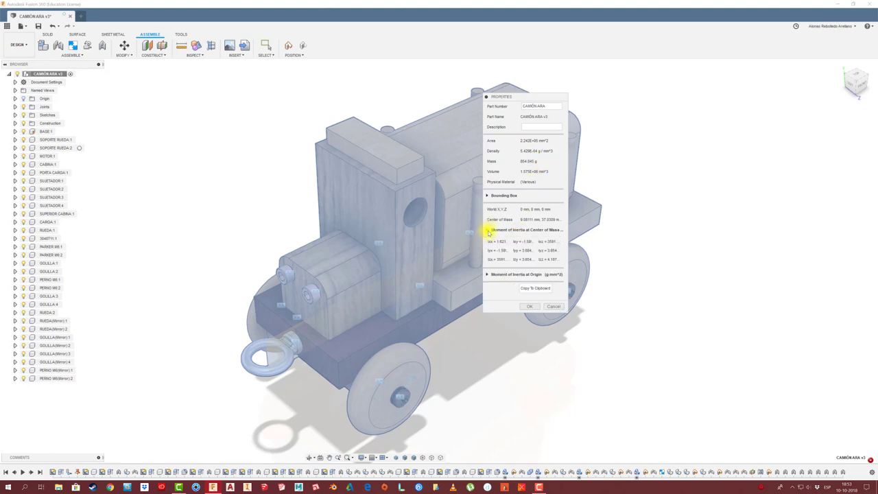
{"action": "left_click", "coordinate": [488, 275]}
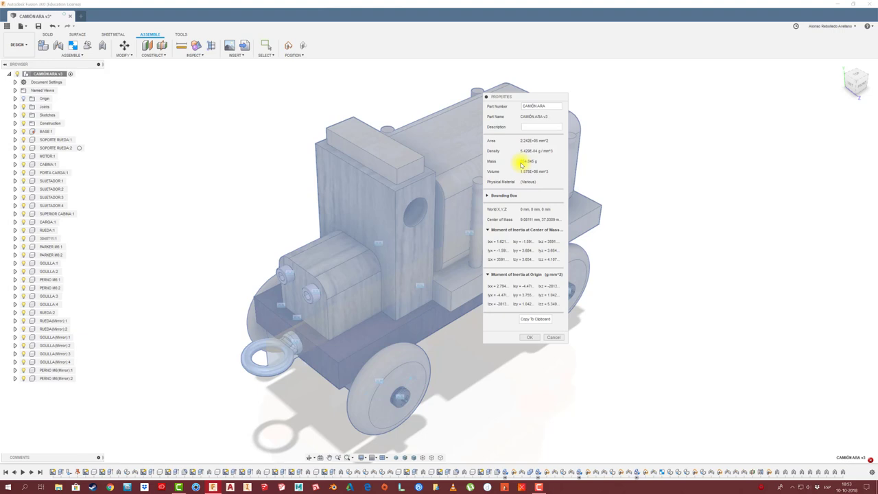
{"action": "left_click", "coordinate": [555, 337]}
- Orbit to a lower side view and save CAMIÓN ARA as a new described version
{"action": "middle_click_drag", "start_coordinate": [175, 296], "coordinate": [176, 278]}
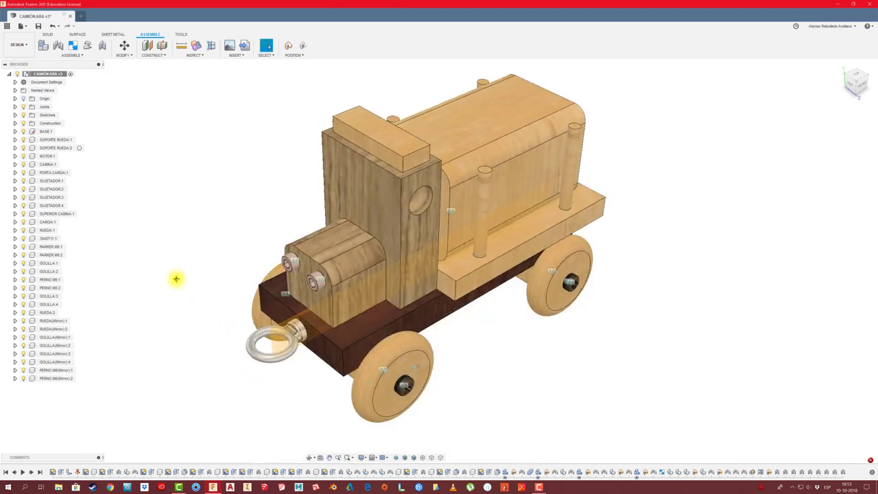
{"action": "middle_click_drag", "start_coordinate": [176, 279], "coordinate": [176, 278], "text": "shift"}
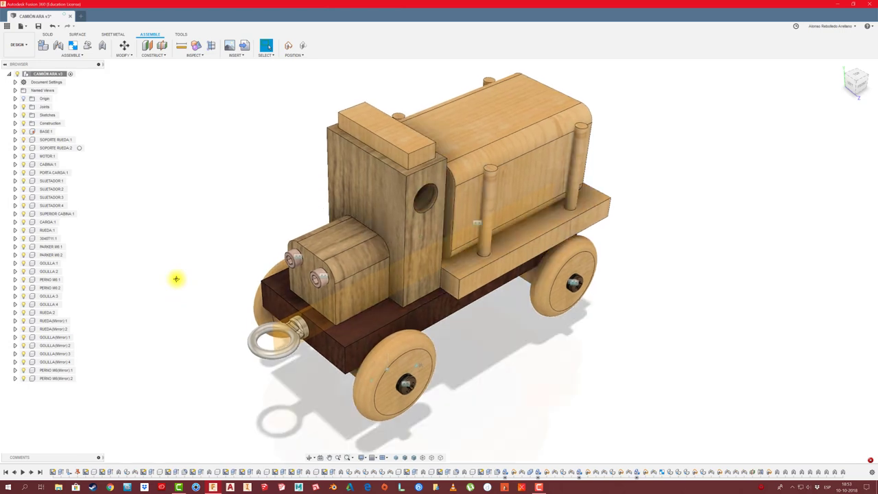
{"action": "middle_click_drag", "start_coordinate": [177, 279], "coordinate": [176, 279], "text": "shift"}
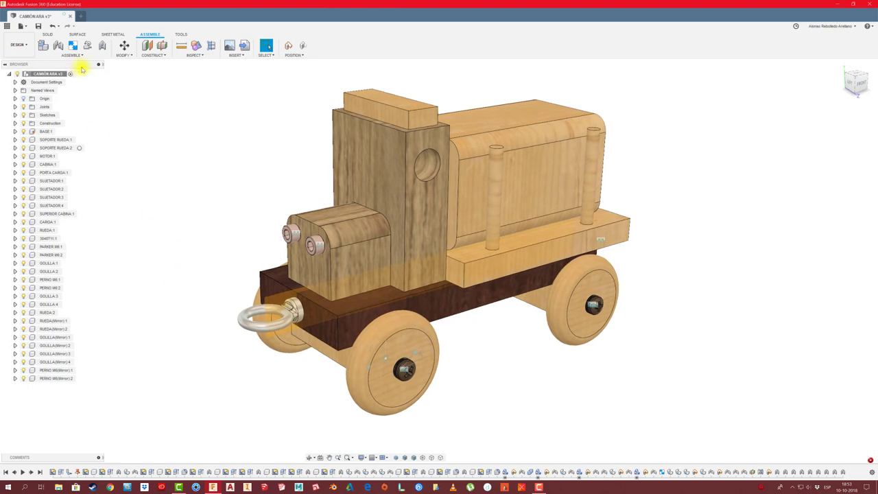
{"action": "left_click", "coordinate": [38, 26]}
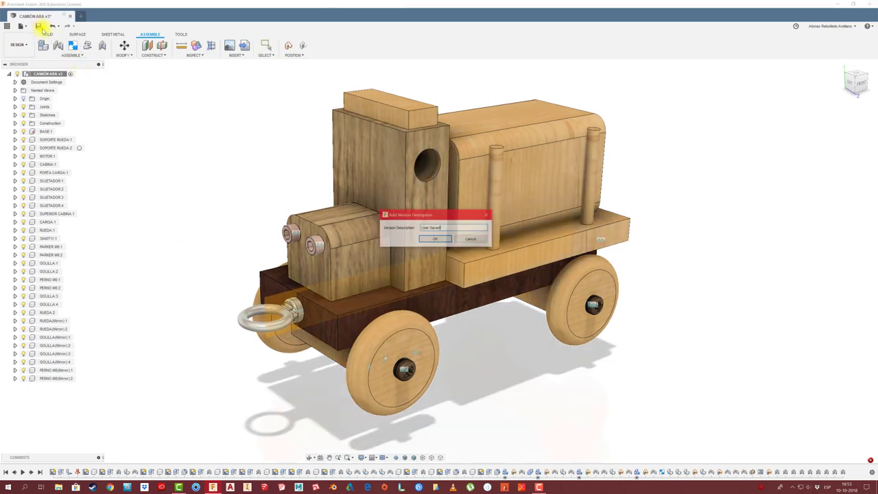
{"action": "left_click", "coordinate": [441, 238]}
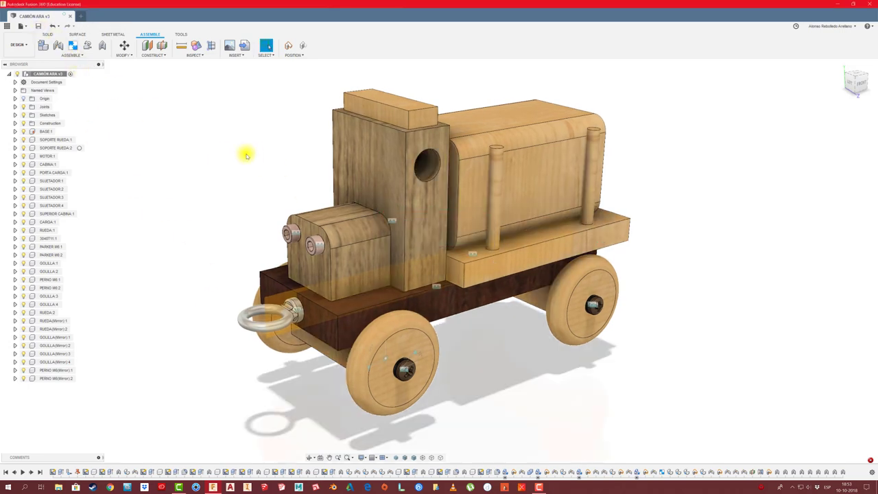